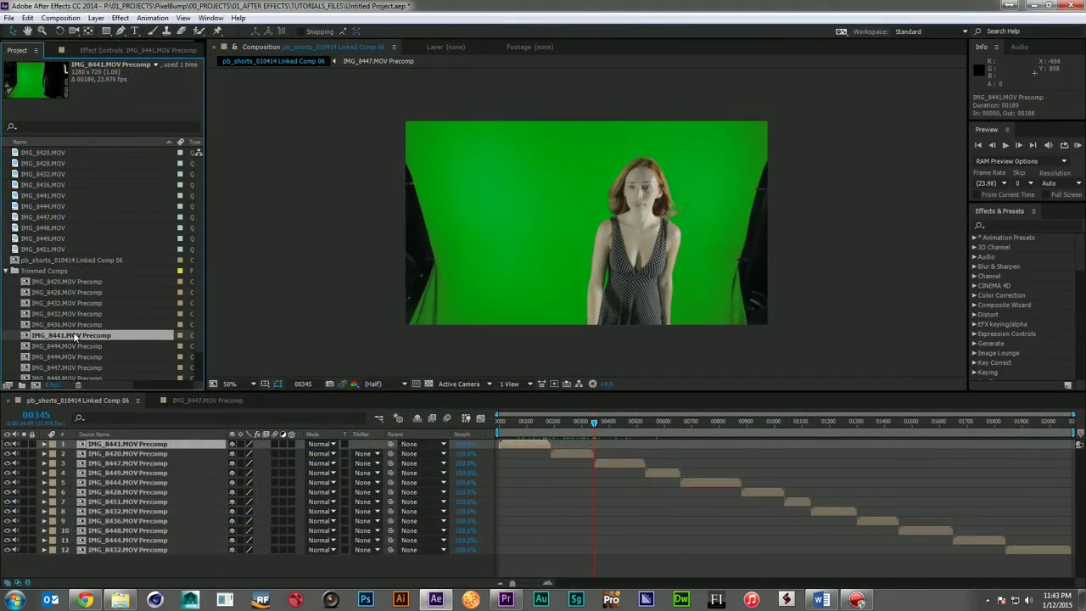
- Rename the selected IMG_8441.MOV Precomp in the Trimmed Comps folder as shot_01
key(Return)
text(shot_01)
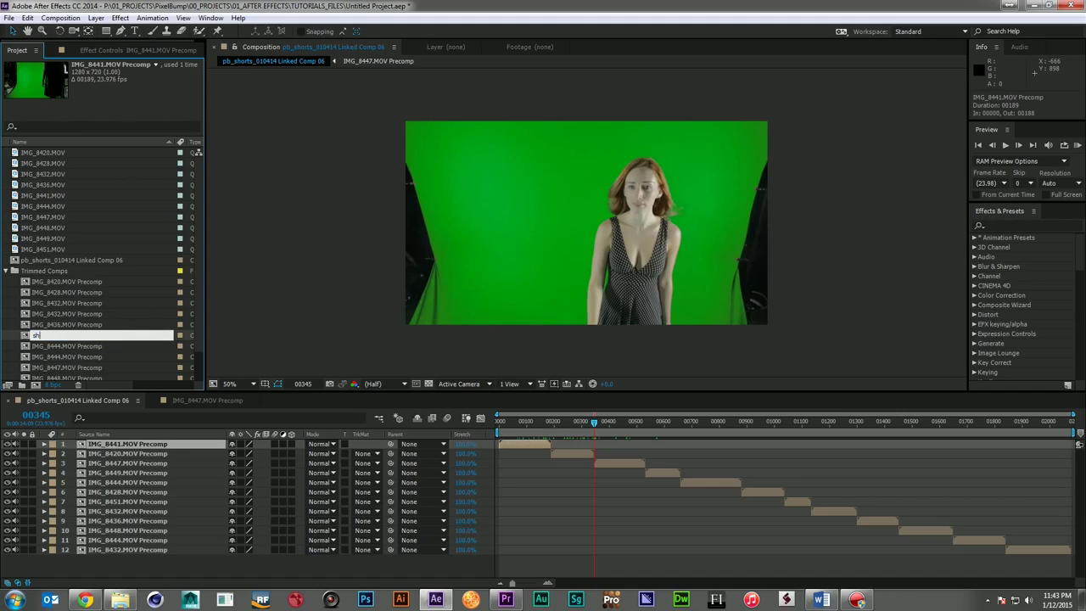
key(Return)
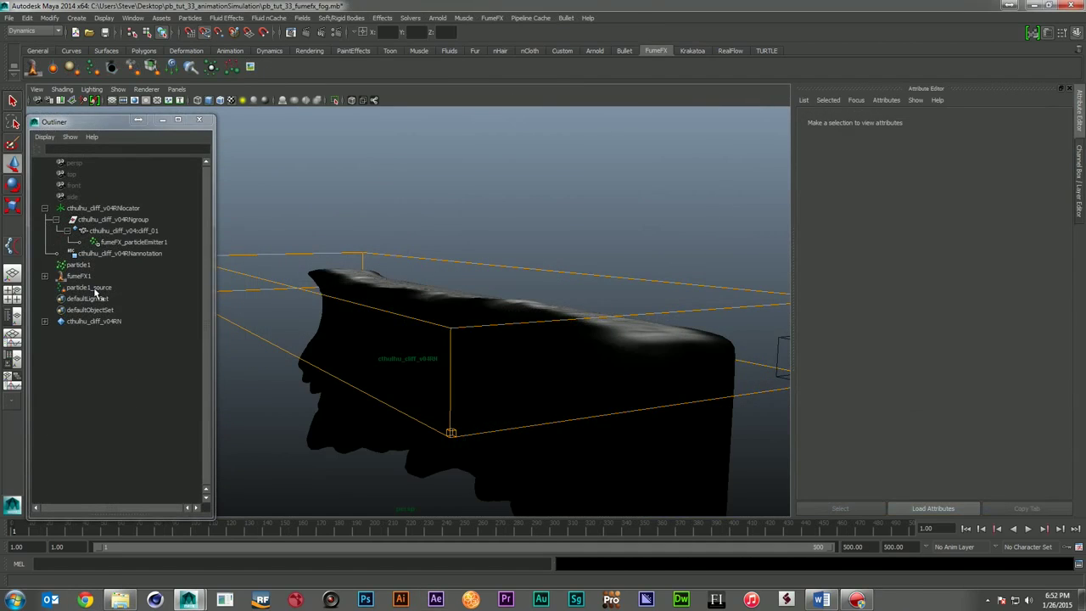
click(302, 17)
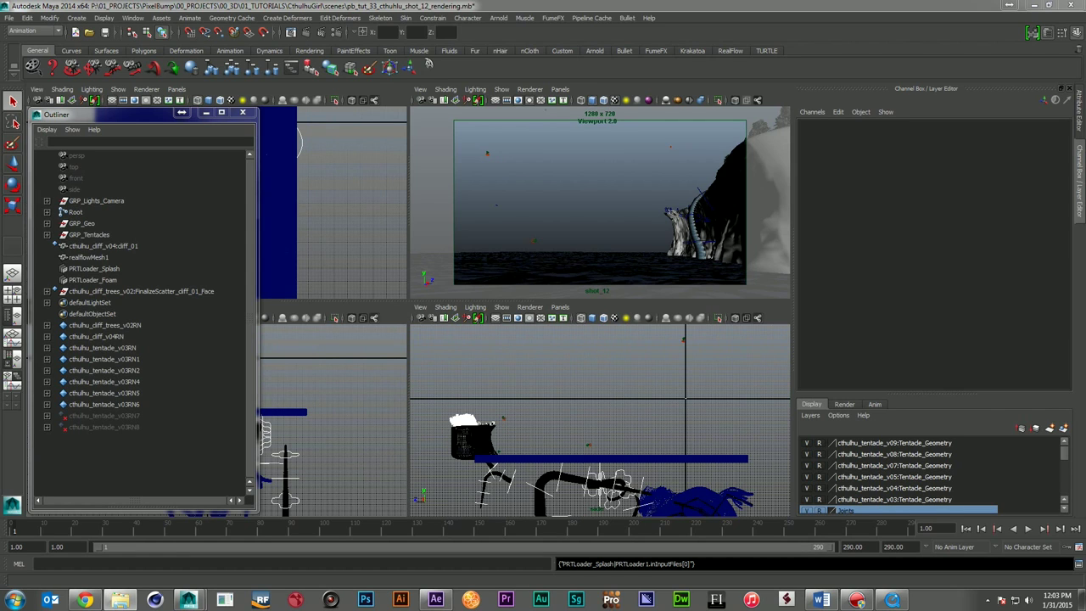
- Preview the shot 12 animation and water simulation in Maya at frames 100, 139 and 251
click(321, 531)
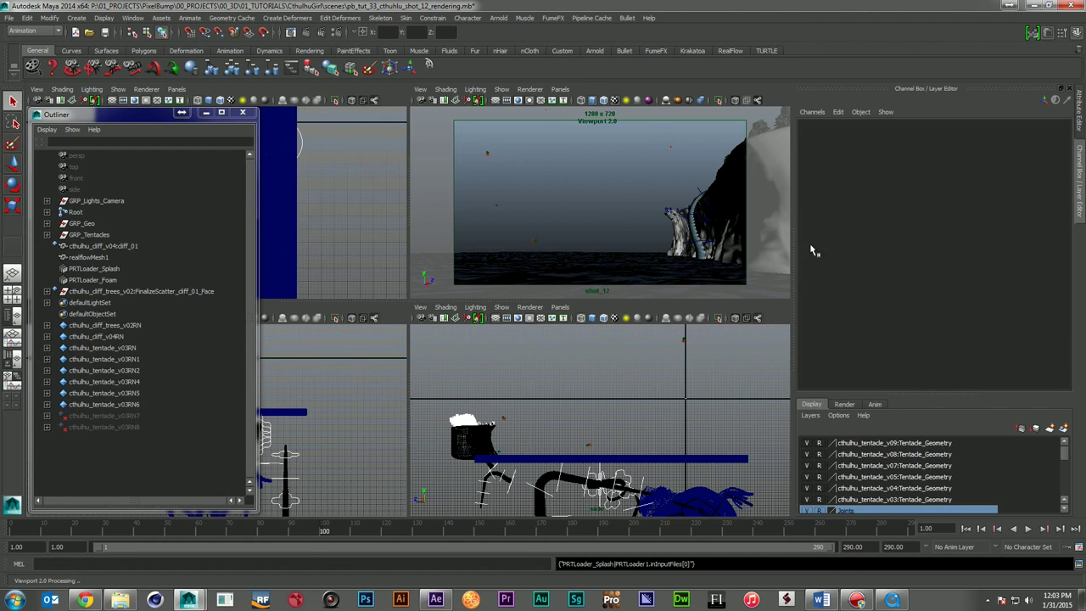
click(443, 529)
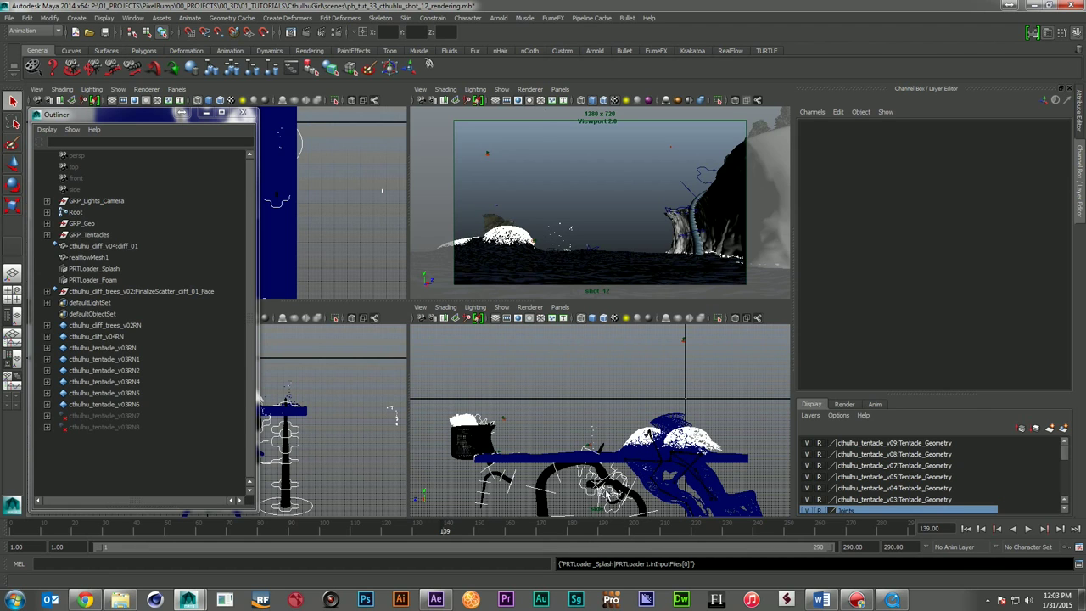
click(605, 532)
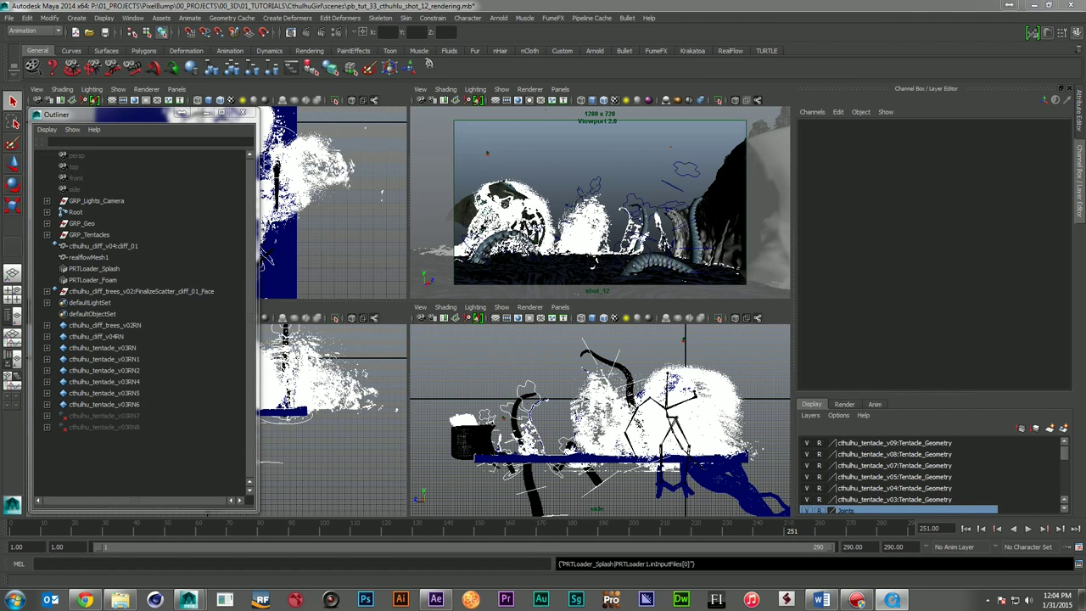
- Play the shot_12_blast6.mov playblast from its beginning in the movie player and close the movie
click(891, 599)
drag(805, 222, 515, 182)
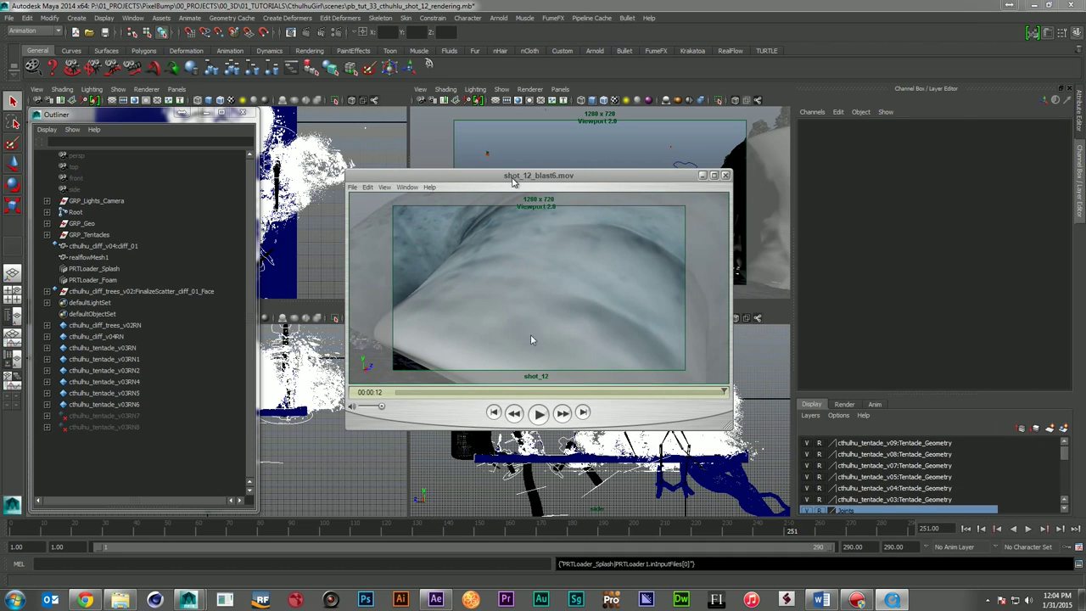
drag(416, 394, 347, 398)
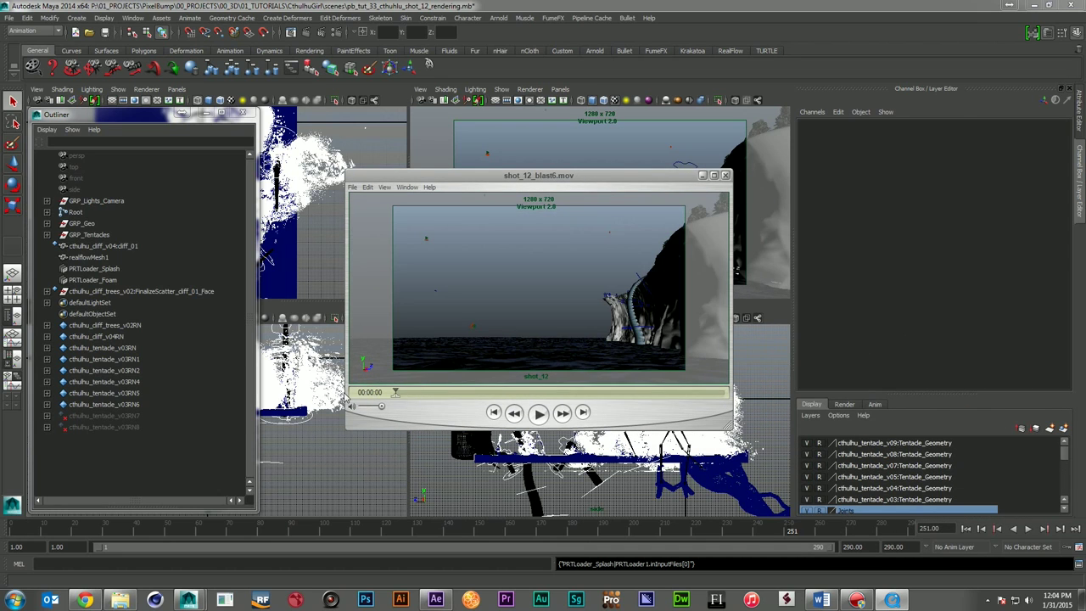
click(543, 415)
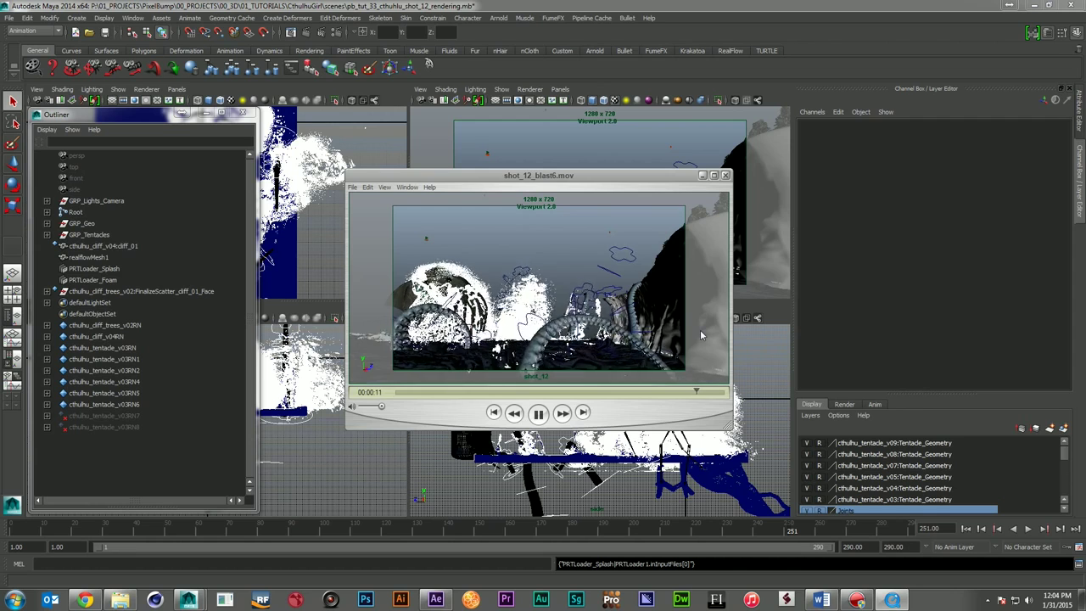
click(725, 175)
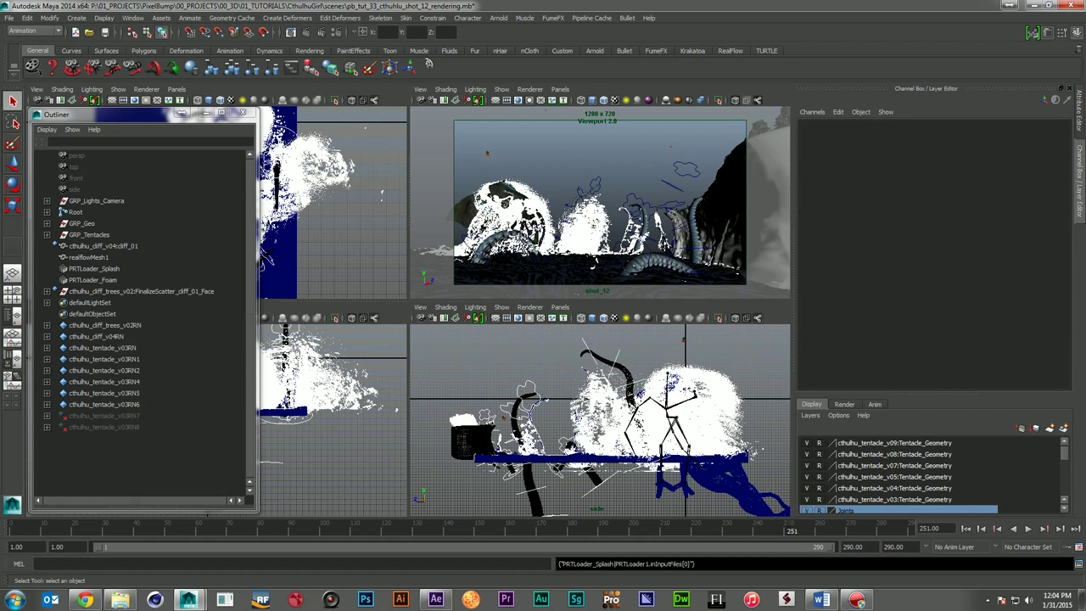
- Save the current shot 12 rendering scene in Maya
click(120, 600)
click(537, 6)
key(ctrl+s)
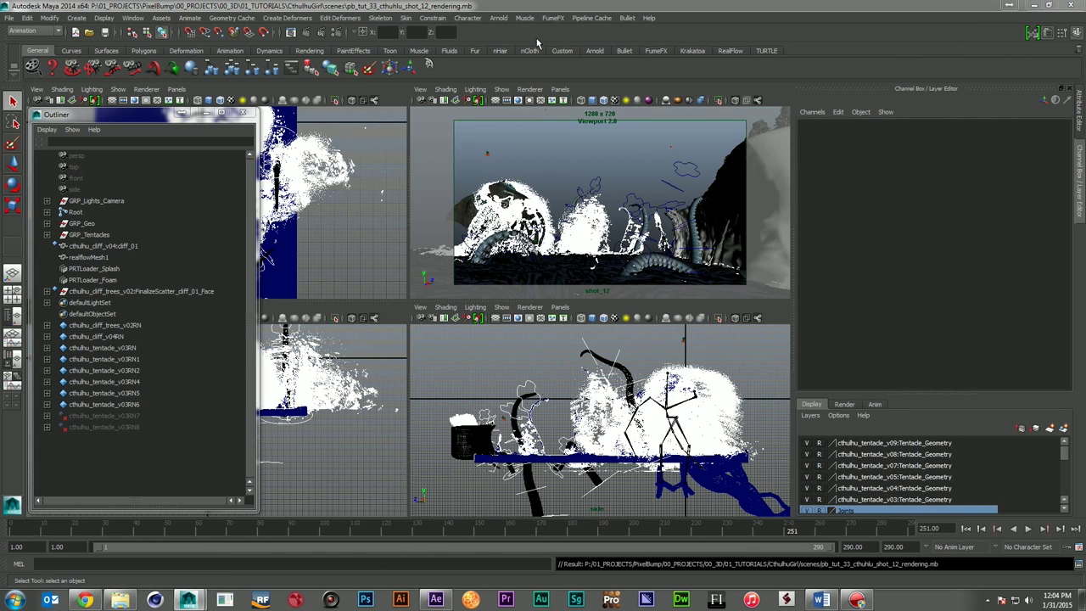
- In the scenes folder in Windows Explorer, duplicate pb_tut_33_cthuhlu_shot_12_rendering.mb and name the copy pb_tut_33_cthuhlu_shot_12_animation.mb
key(alt+Tab)
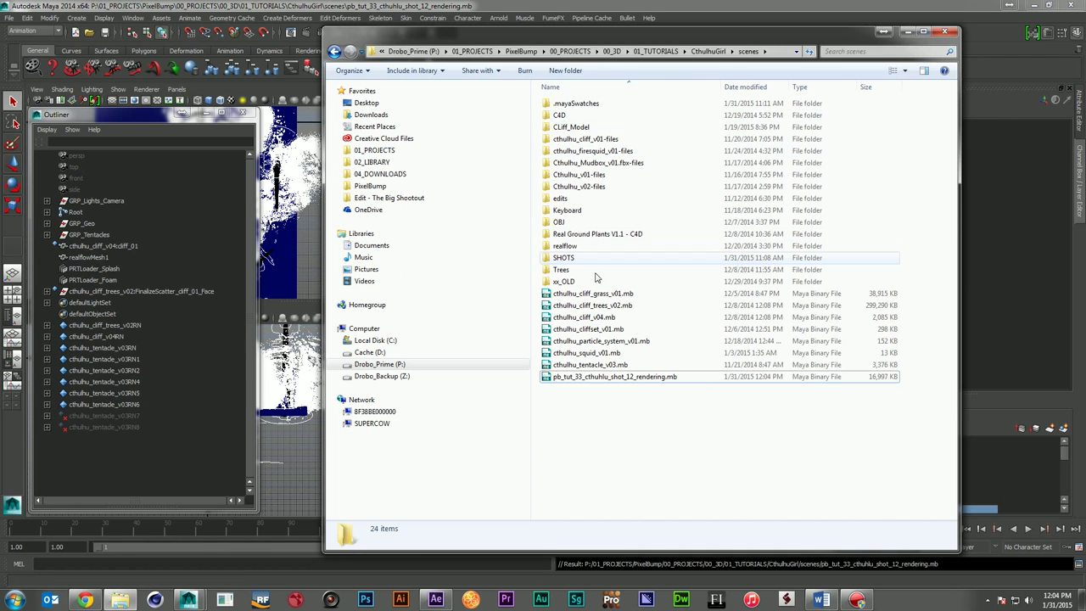
click(650, 378)
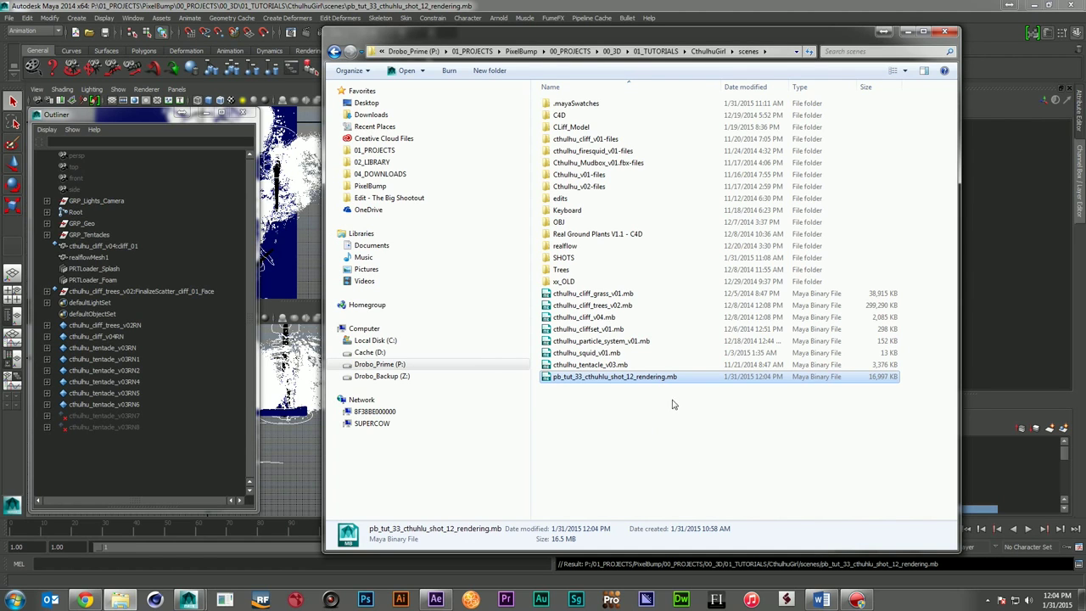
key(F2)
key(Escape)
key(ctrl+c)
key(ctrl+v)
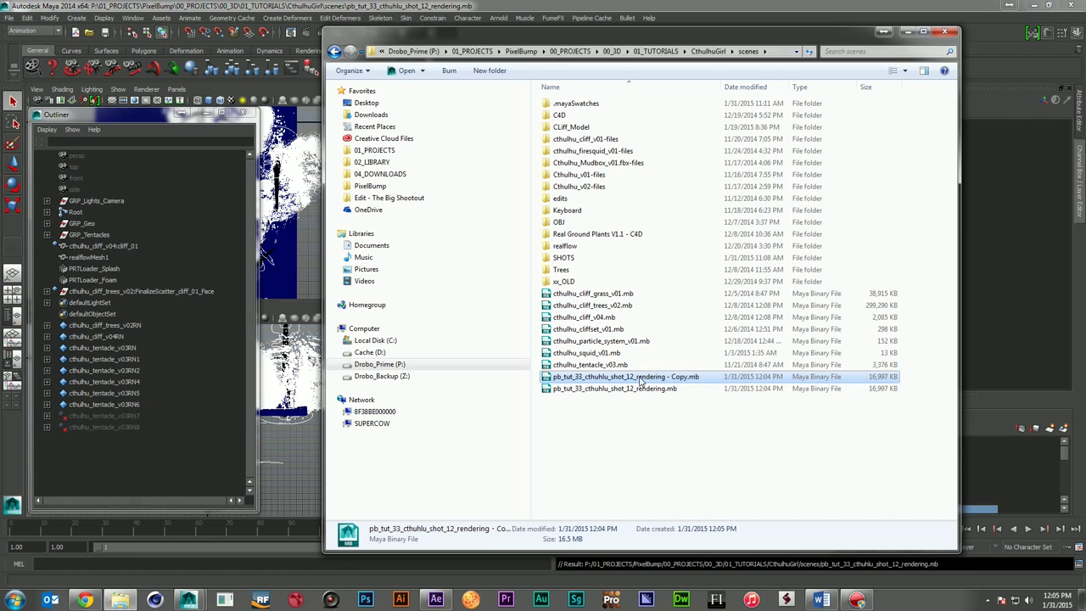
key(F2)
drag(638, 380, 688, 380)
text(animation)
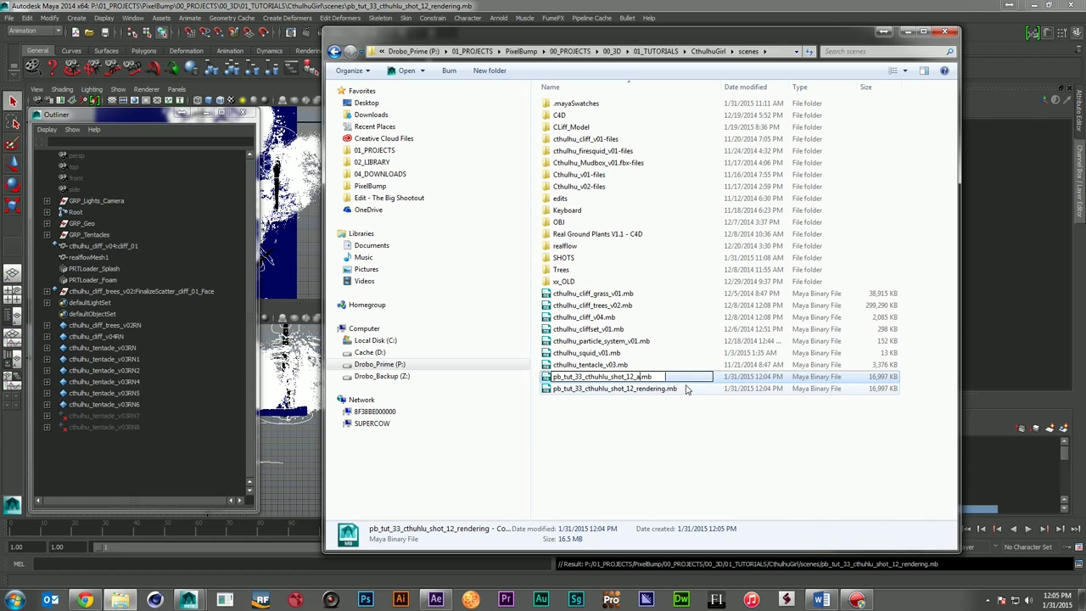
key(Return)
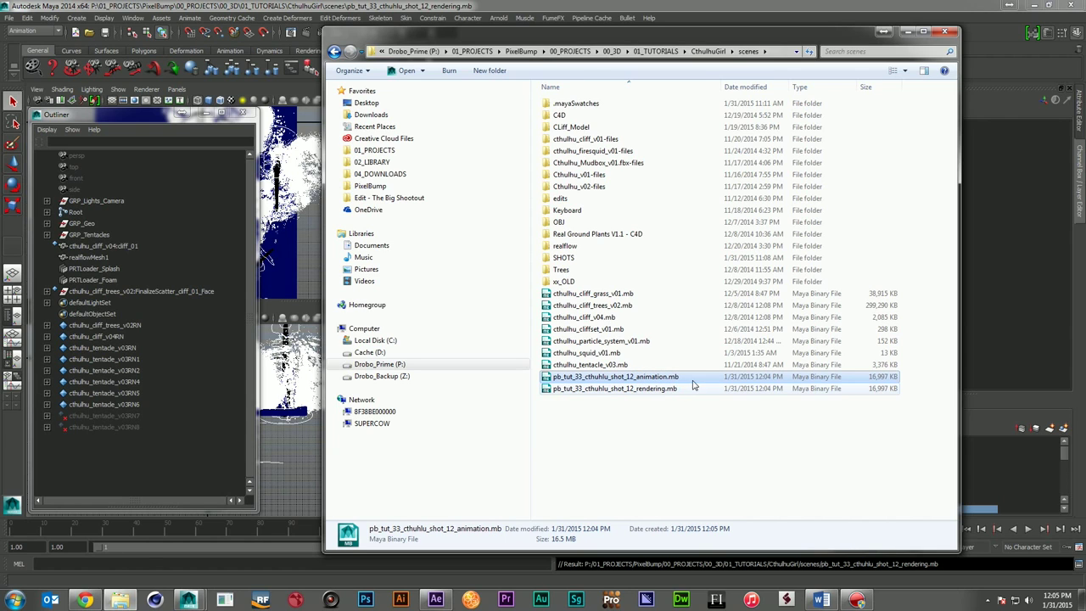
- Duplicate the shot 12 animation scene file and name the copy pb_tut_33_cthuhlu_shot_12_set.mb
key(ctrl+c)
key(ctrl+v)
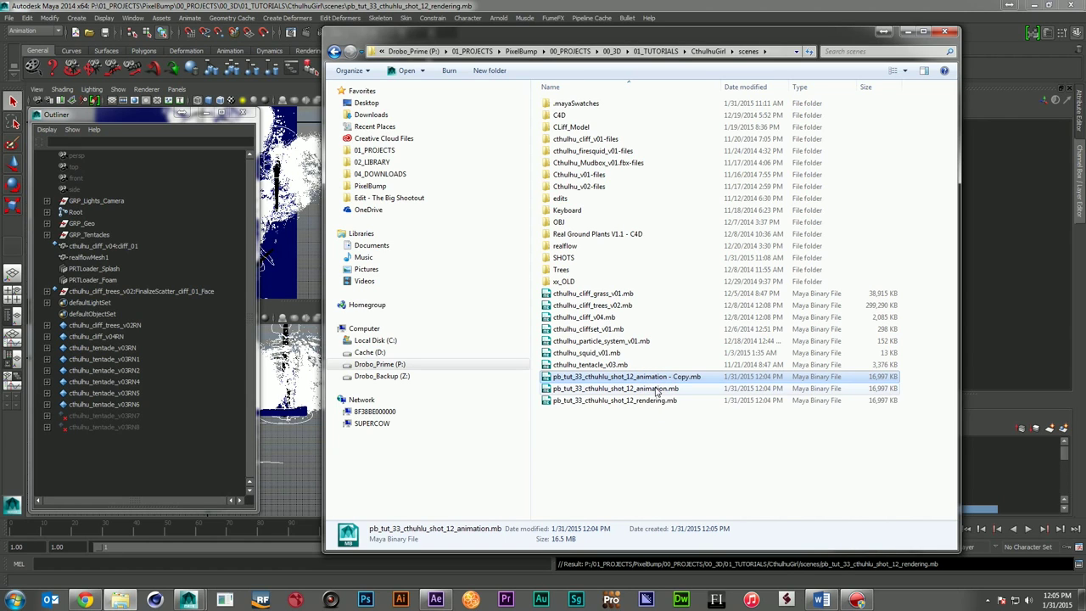
click(638, 379)
drag(638, 379, 689, 392)
text(set)
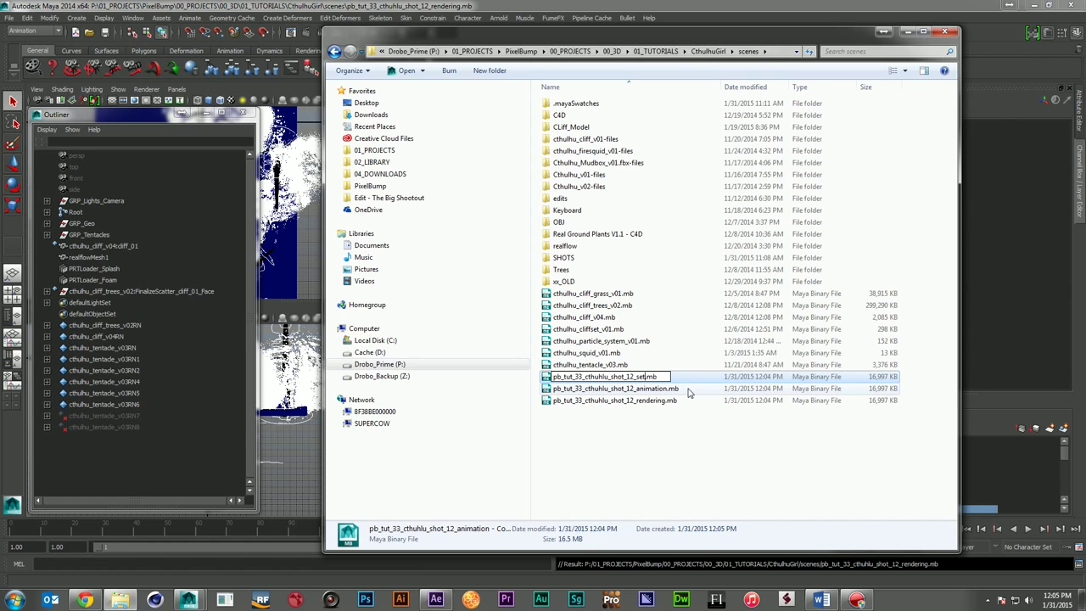
key(Return)
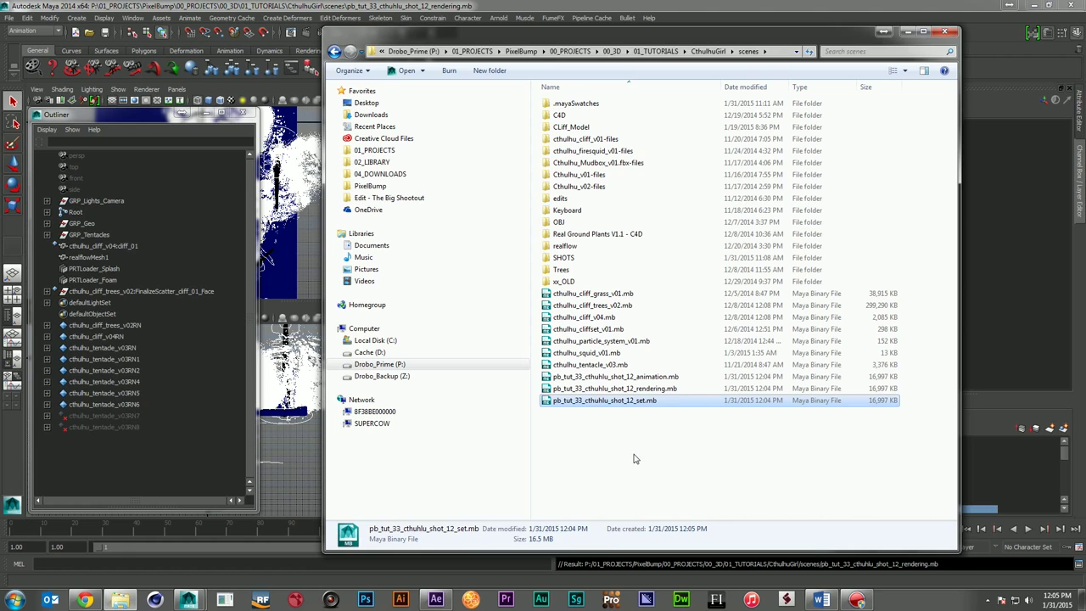
- Duplicate the shot 12 set scene file and name the copy pb_tut_33_cthuhlu_shot_12_water.mb
key(ctrl+c)
key(ctrl+v)
click(637, 400)
drag(636, 400, 667, 400)
text(water)
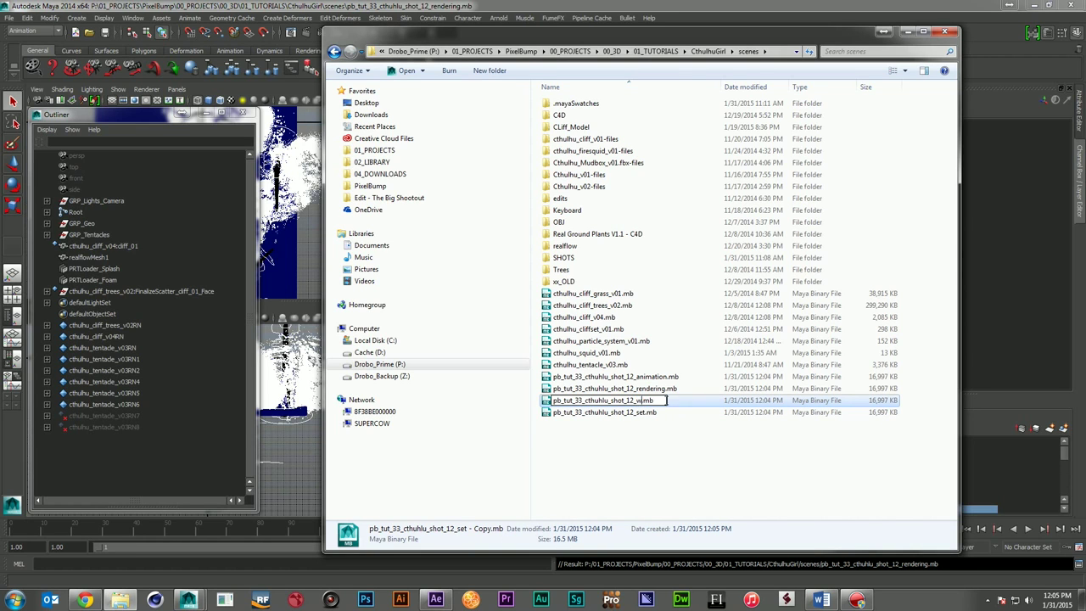
key(Return)
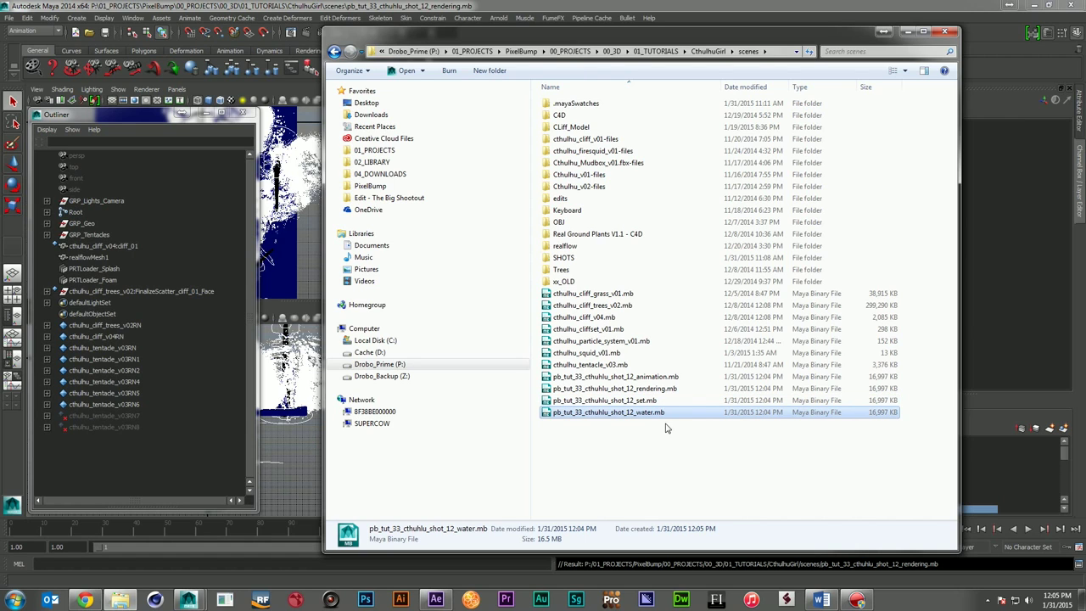
- Duplicate the shot 12 water scene file and name the copy pb_tut_33_cthuhlu_shot_12_krakatoa.mb
key(ctrl+c)
key(ctrl+v)
click(645, 414)
drag(637, 412, 673, 413)
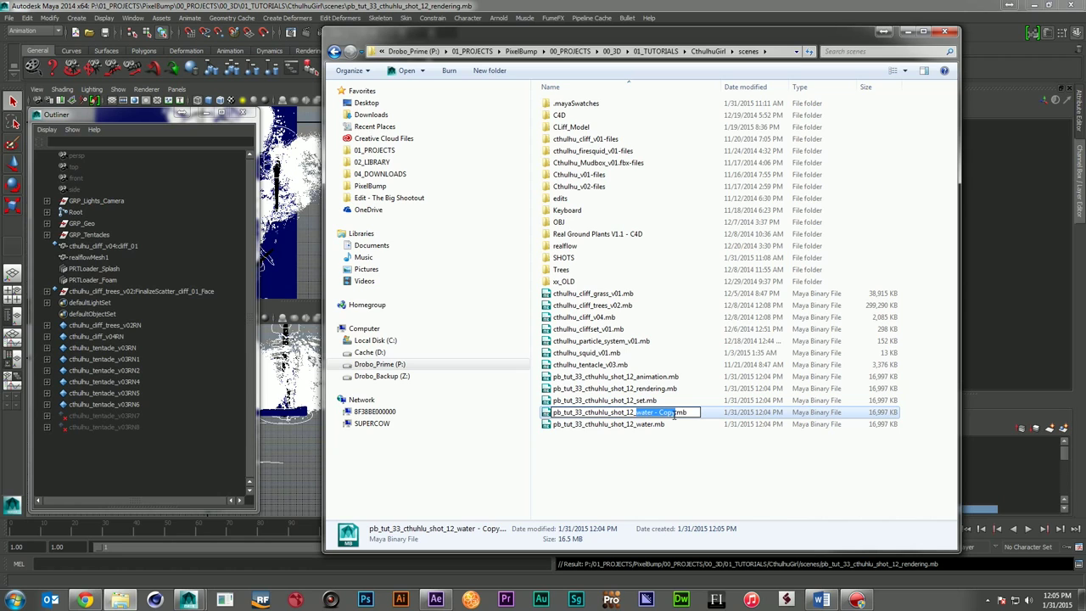
text(kra)
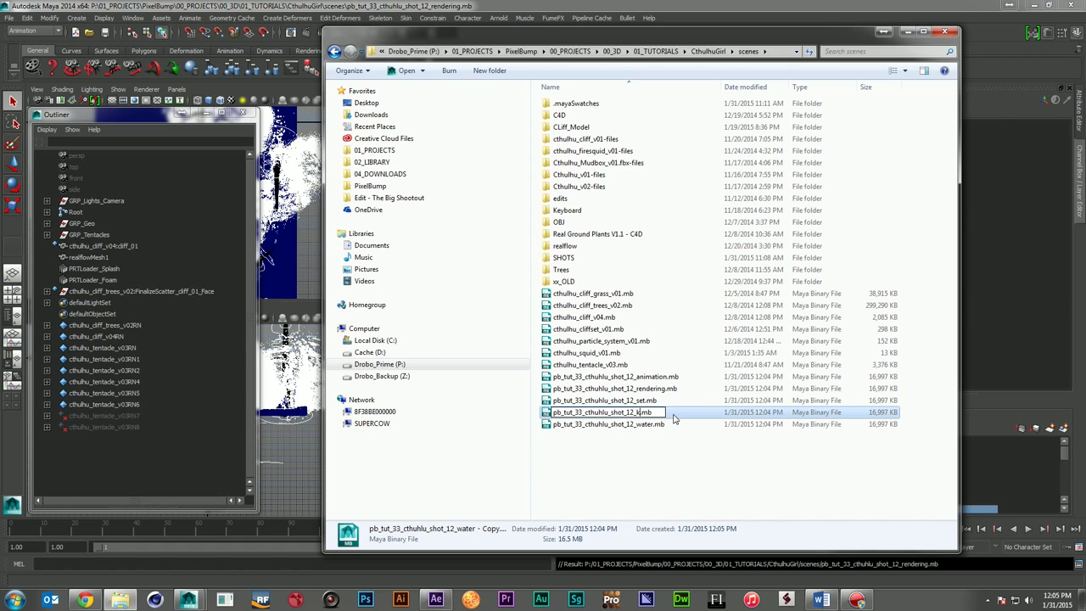
text(katoa)
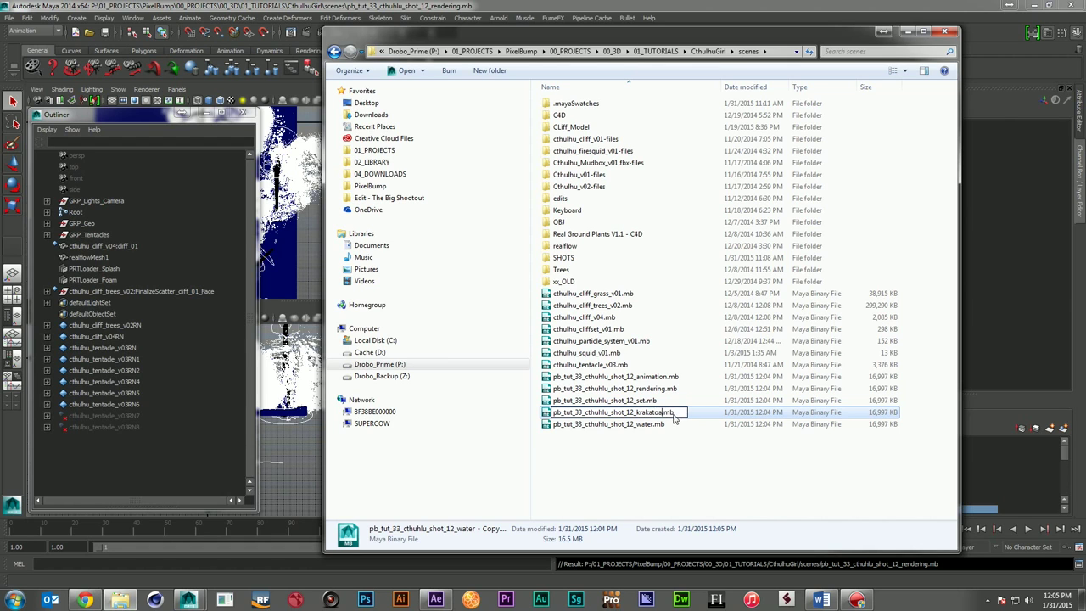
key(Return)
click(688, 473)
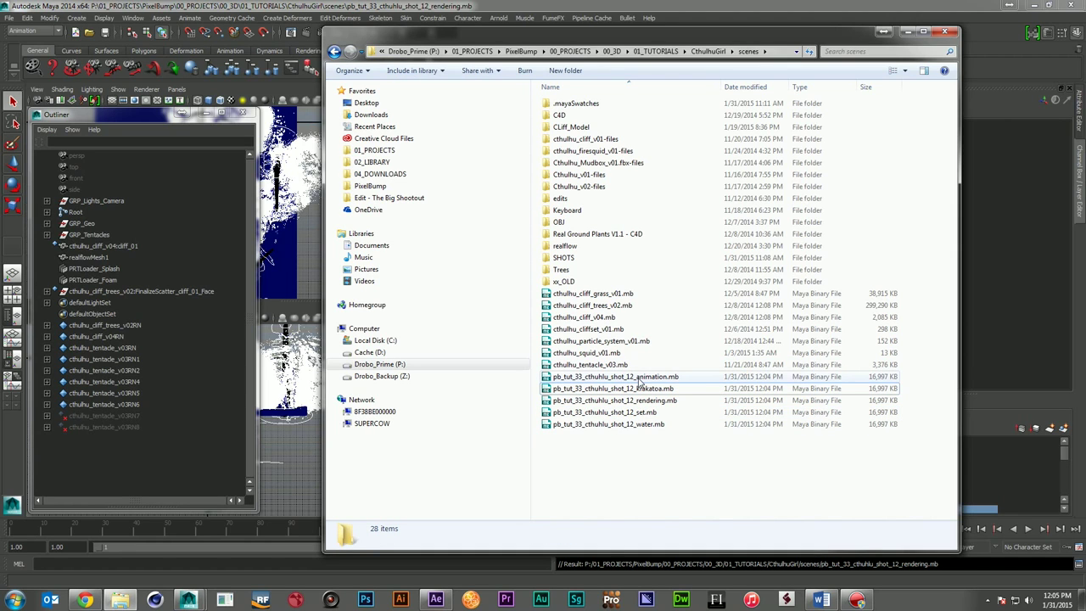
- Move the file browser out of the way and open pb_tut_33_cthuhlu_shot_12_animation.mb in Maya
click(638, 388)
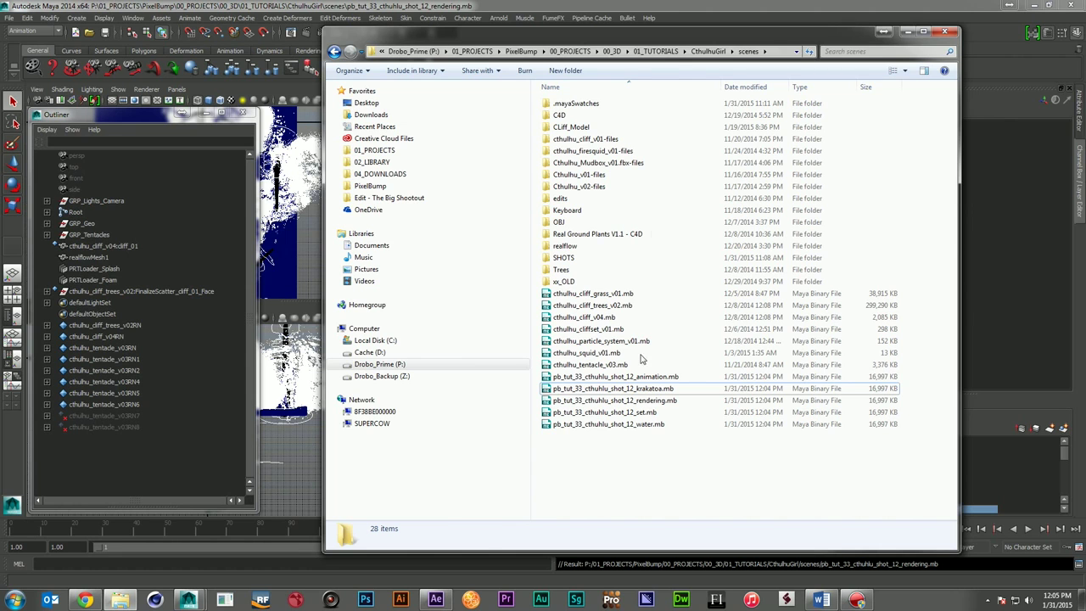
drag(594, 34, 1085, 39)
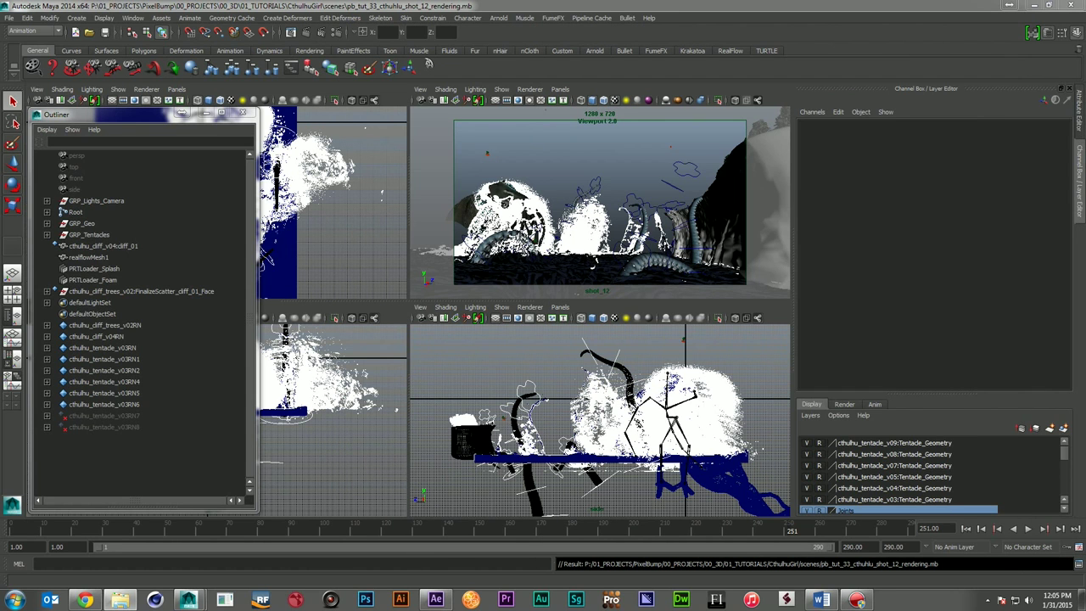
click(9, 17)
click(47, 46)
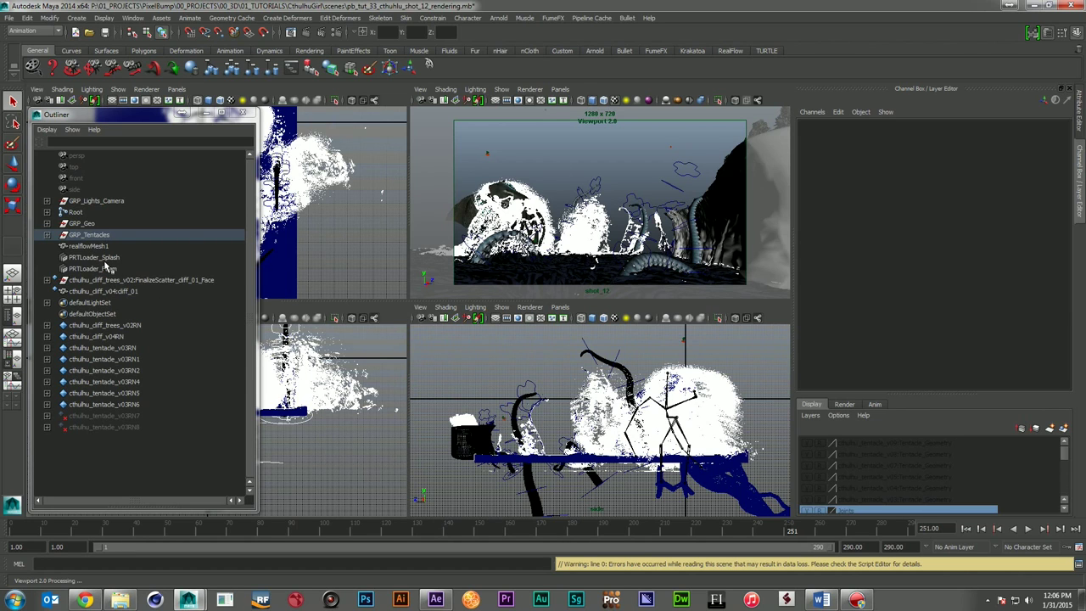
- Delete the PRTLoader_Splash and PRTLoader_Foam particle loaders from the animation scene
click(102, 258)
shift+click(106, 269)
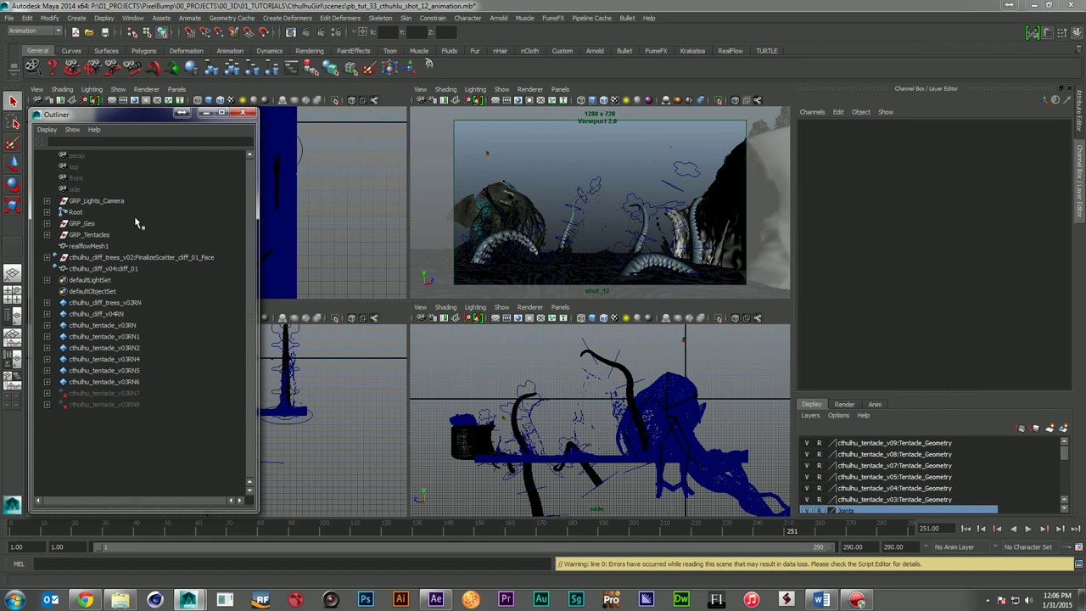
- Select GRP_Geo and the Root joint in turn to check which scene parts they contain, and clear the selection
click(85, 224)
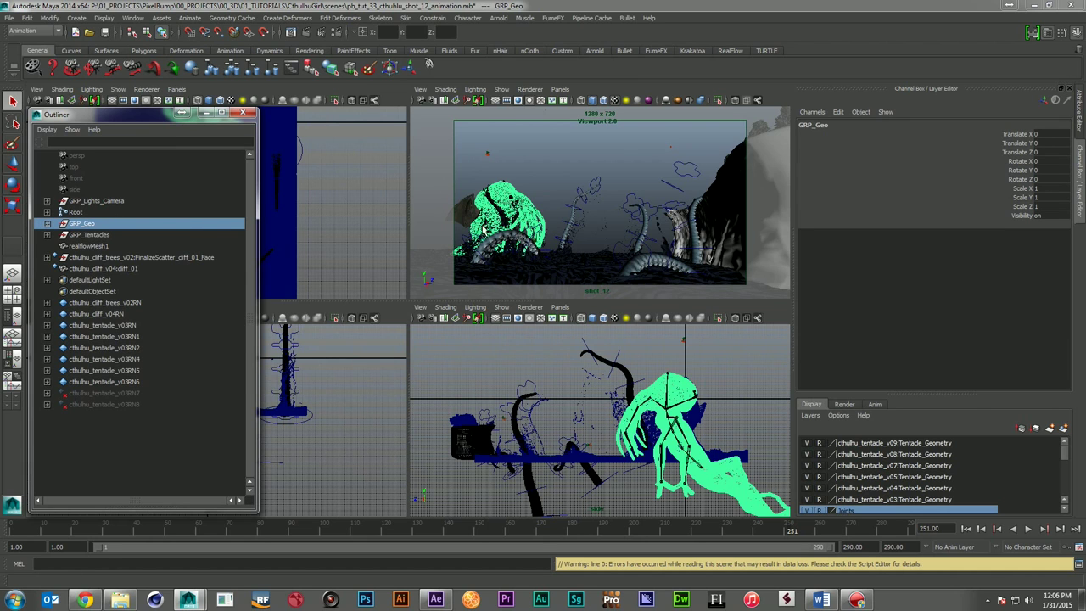
click(70, 212)
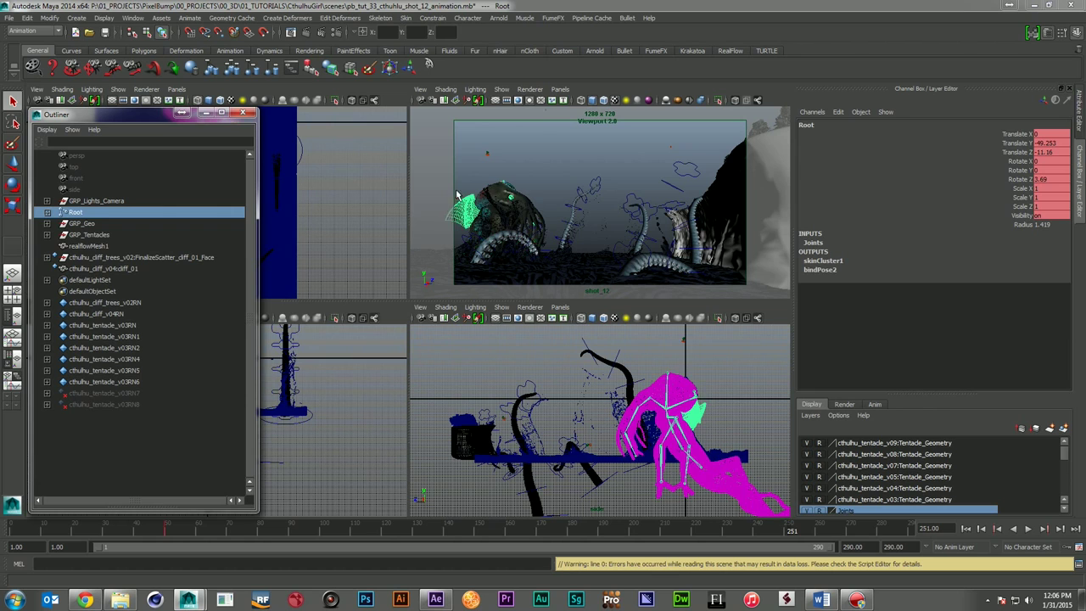
click(200, 477)
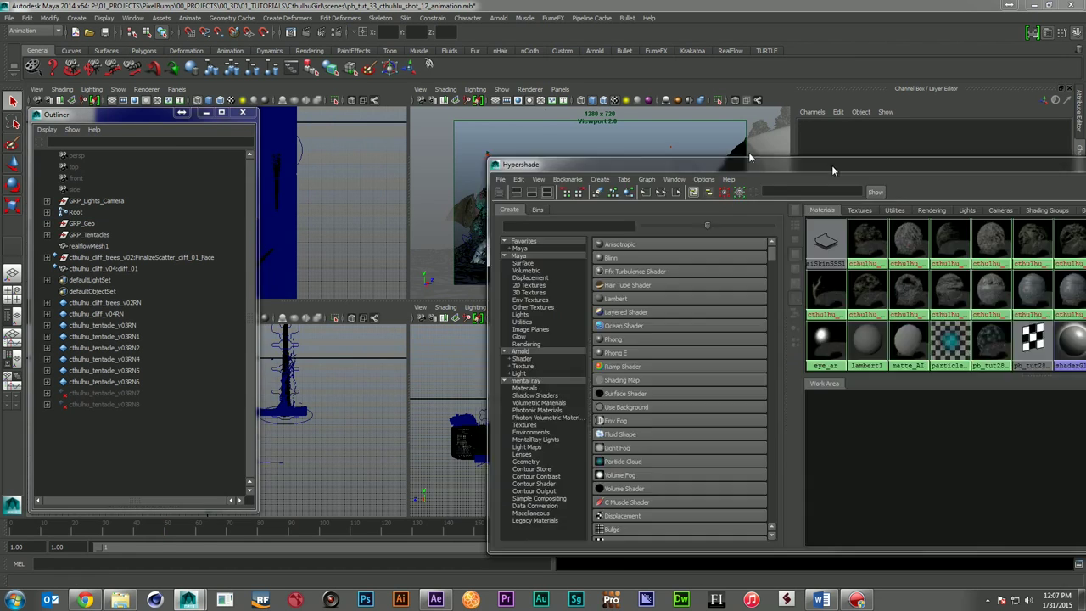
- Graph the shading network of the cthulhu_cliff_trees_v02:DouglasFirNeedles_1 material in the Hypershade
drag(832, 169, 572, 142)
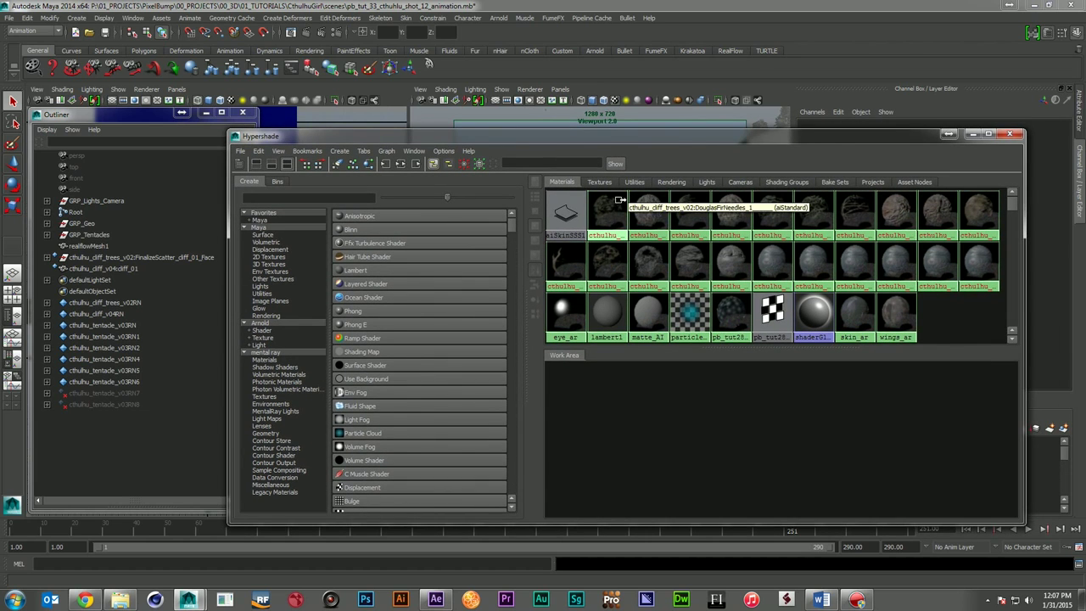
click(618, 205)
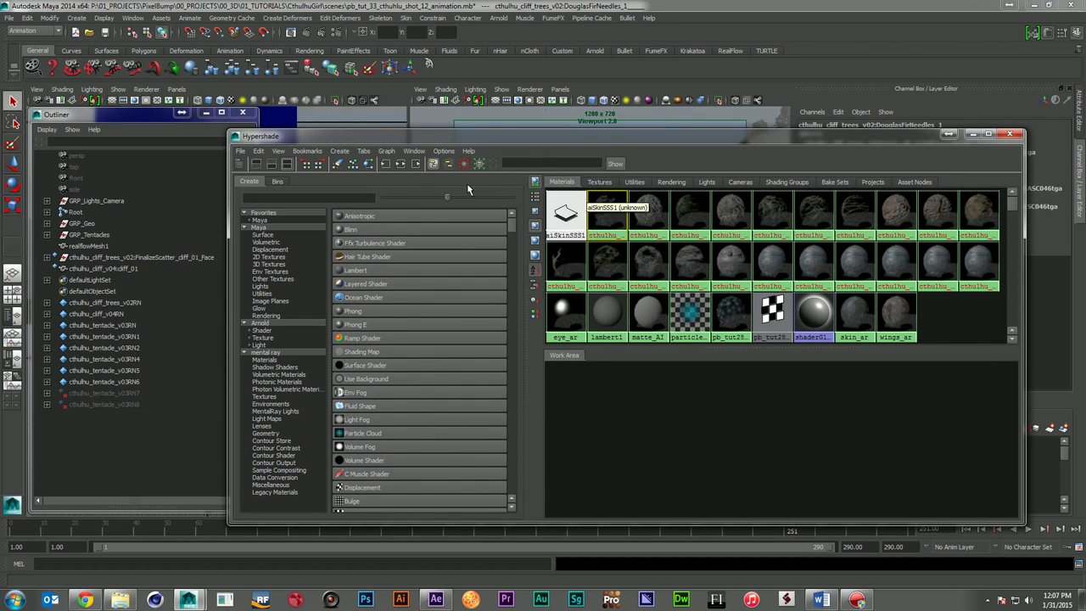
click(401, 164)
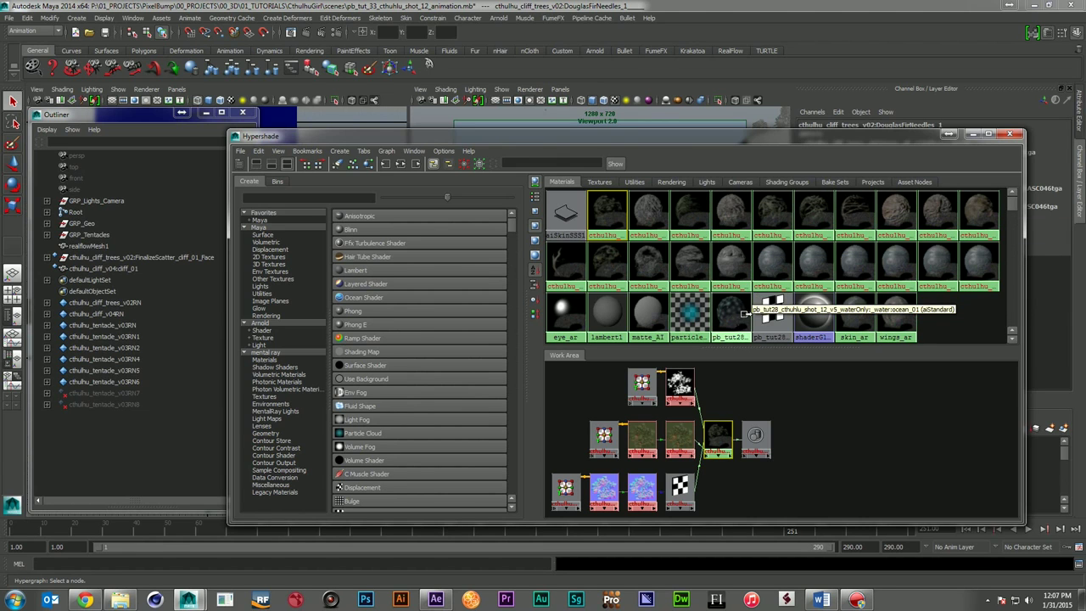
- Graph the shading network of the skin_ar material in the Hypershade and move the window clear of the viewports
click(857, 316)
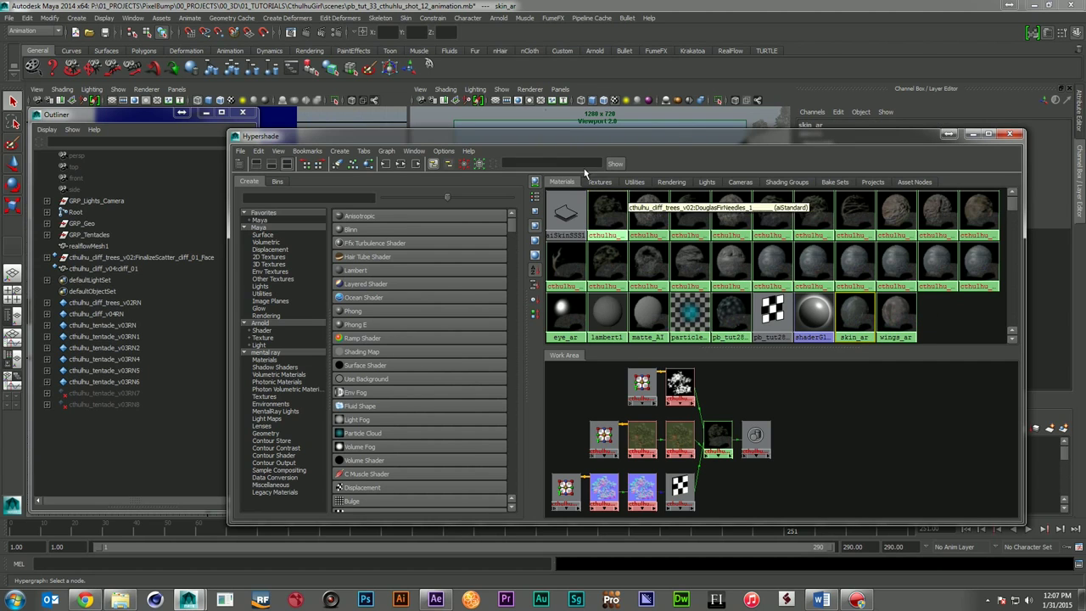
click(434, 164)
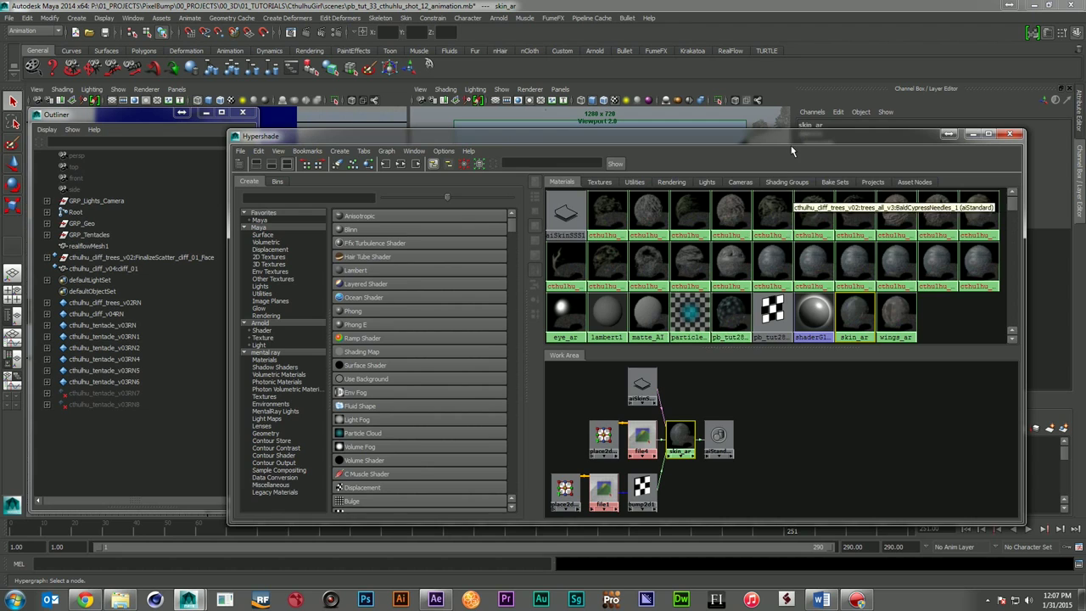
drag(787, 138, 546, 438)
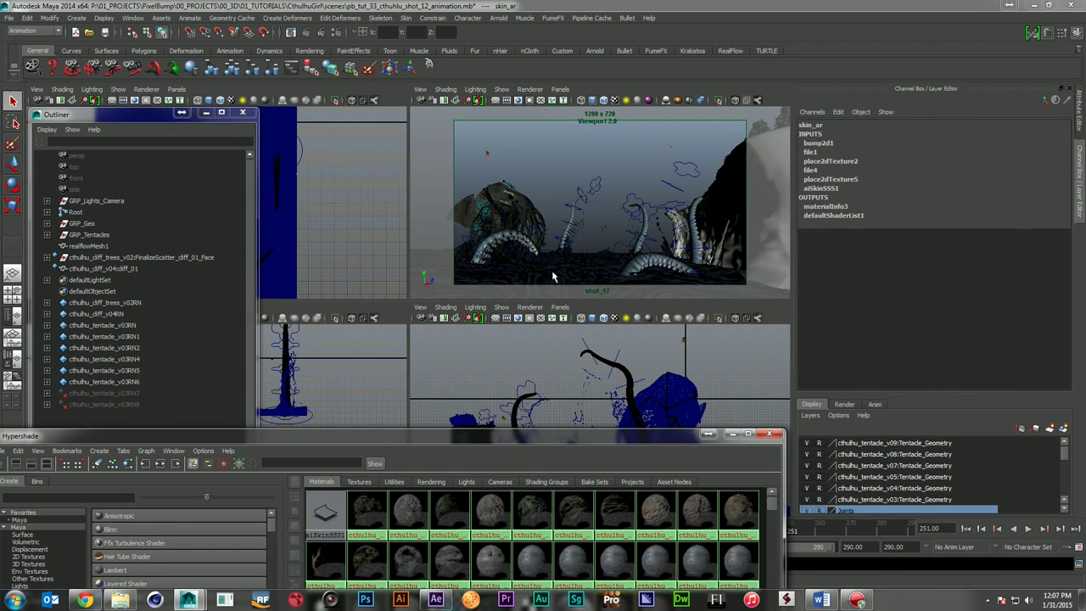
- Examine the skin_ar material's attributes, including its Sub-Surface Scattering settings, and close the Hypershade
click(1076, 114)
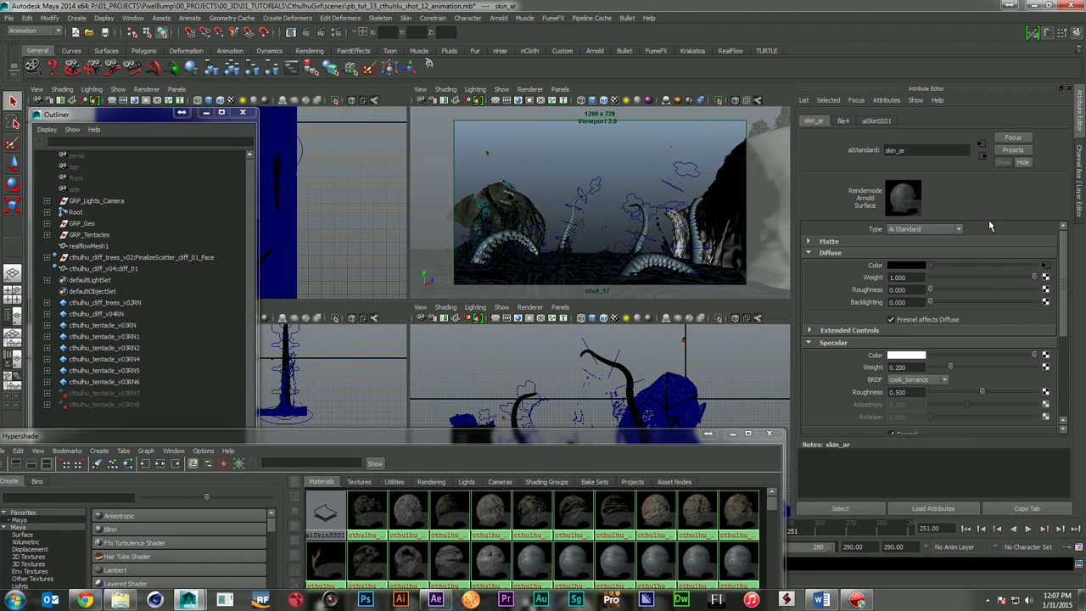
drag(1064, 265, 1065, 291)
scroll(887, 385, down, 5)
click(856, 346)
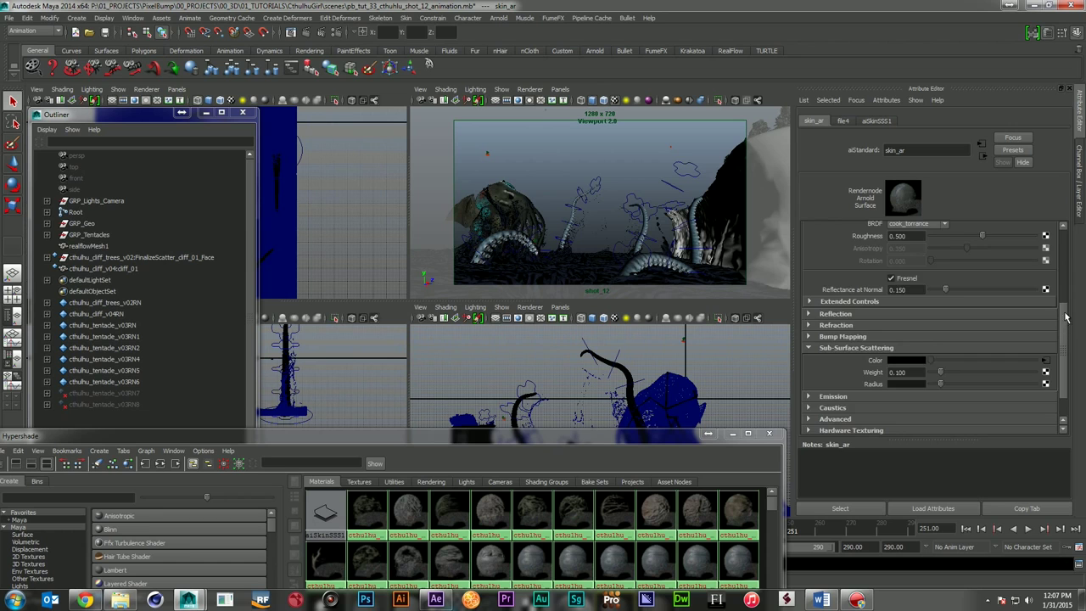
drag(1065, 327, 1076, 231)
drag(555, 436, 827, 154)
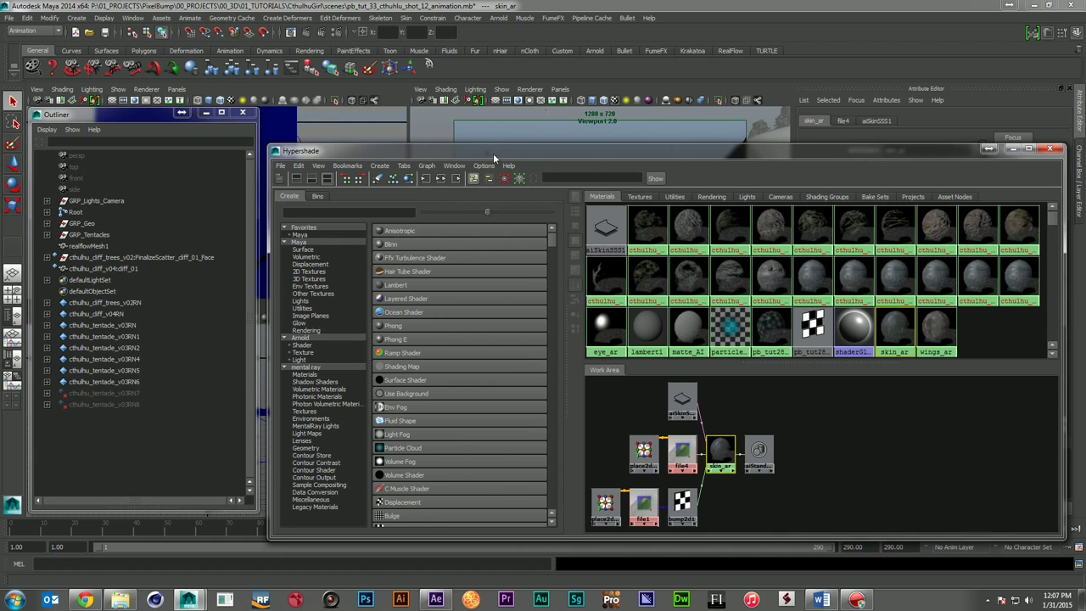
key(alt+F4)
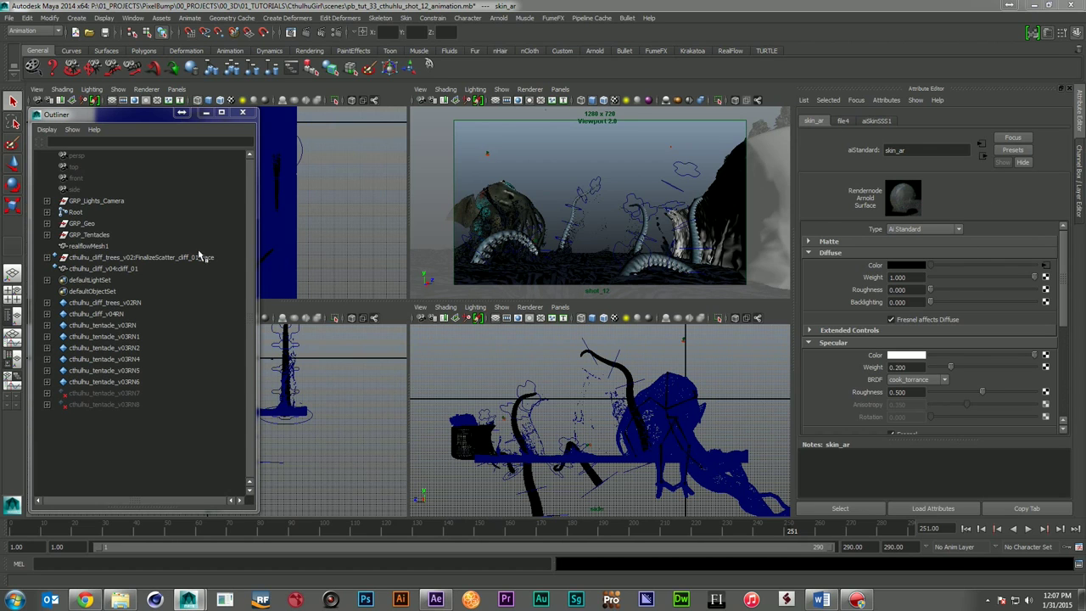
- Select realflowMesh1 and cthulhu_cliff_v04:cliff_01, and create a new Arnold aiStandard material in the Hypershade
click(81, 246)
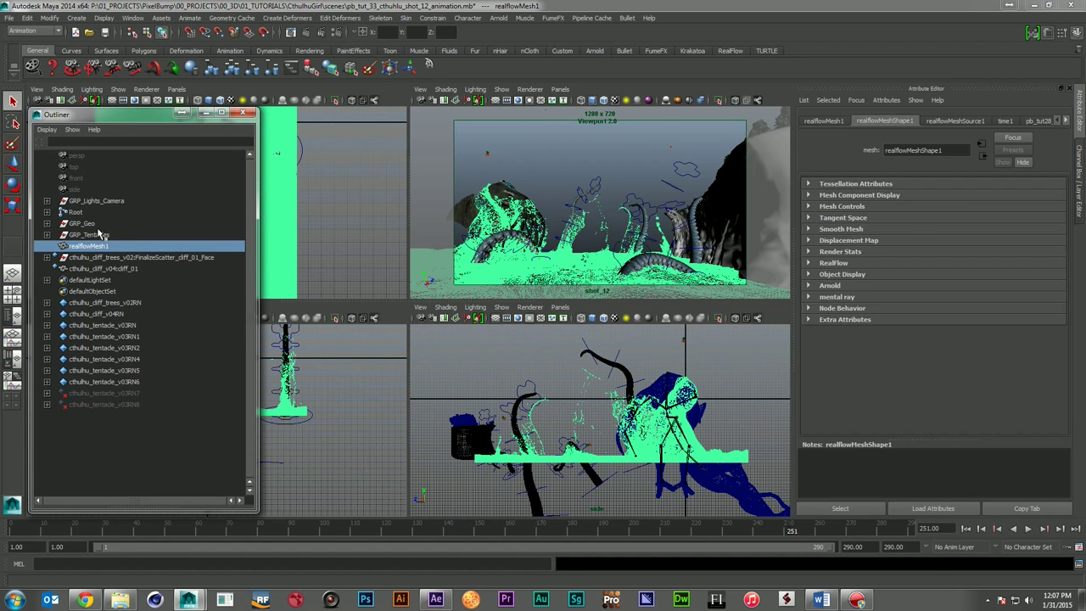
ctrl+click(119, 269)
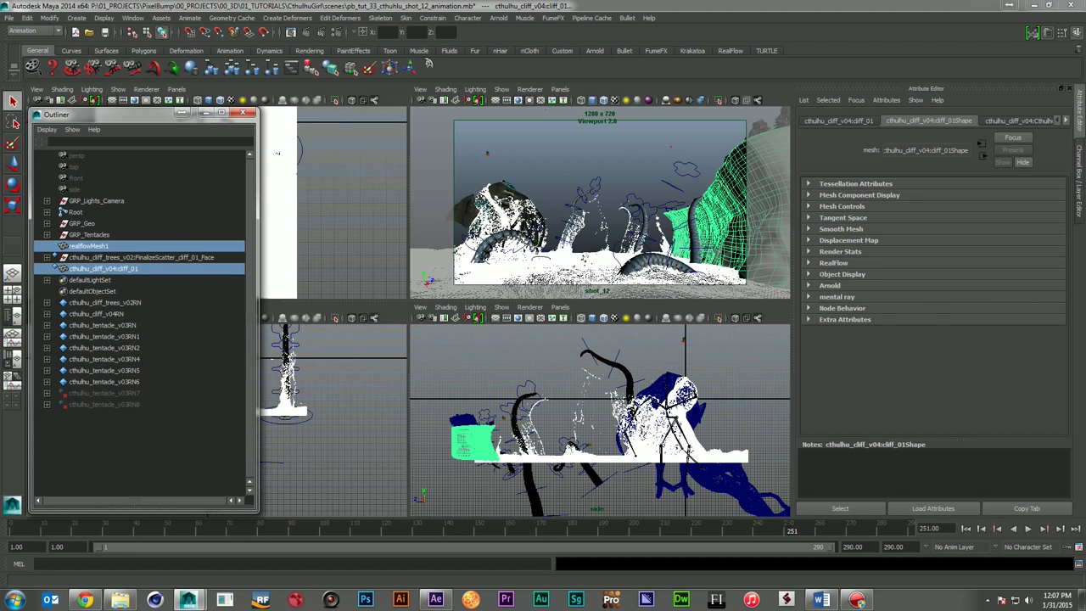
click(429, 65)
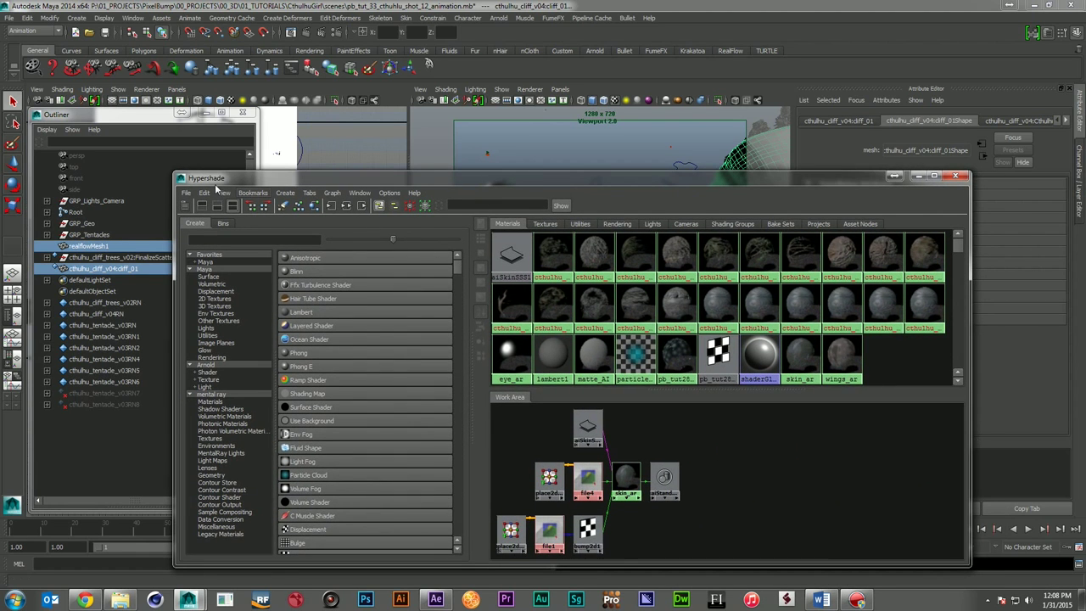
click(206, 372)
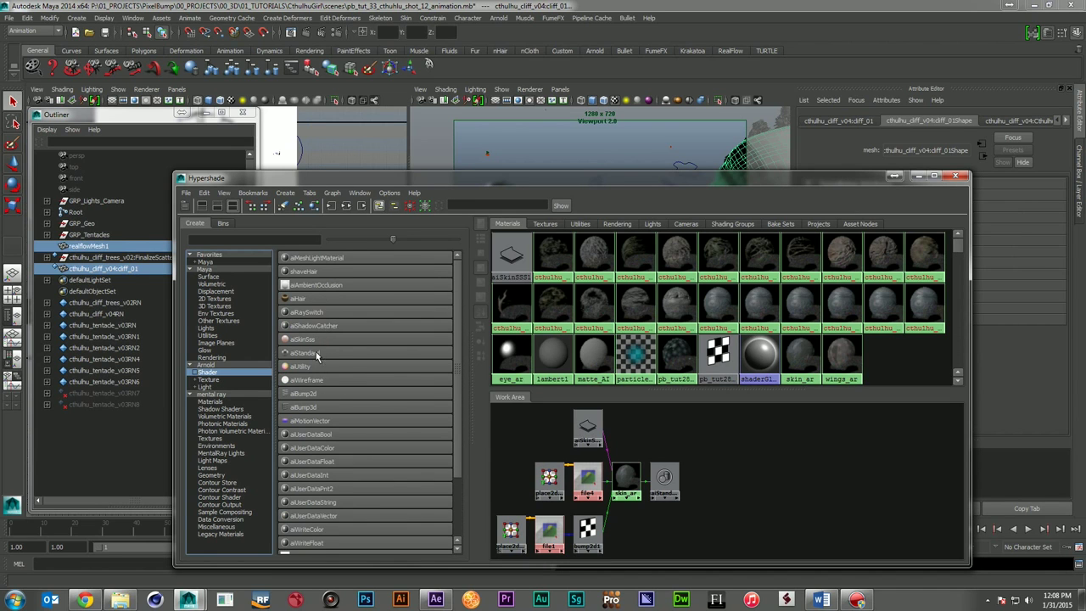
click(316, 353)
drag(597, 185, 1085, 204)
- Rename the new aiStandard material MATTE and turn on its Enable Matte option
double_click(928, 151)
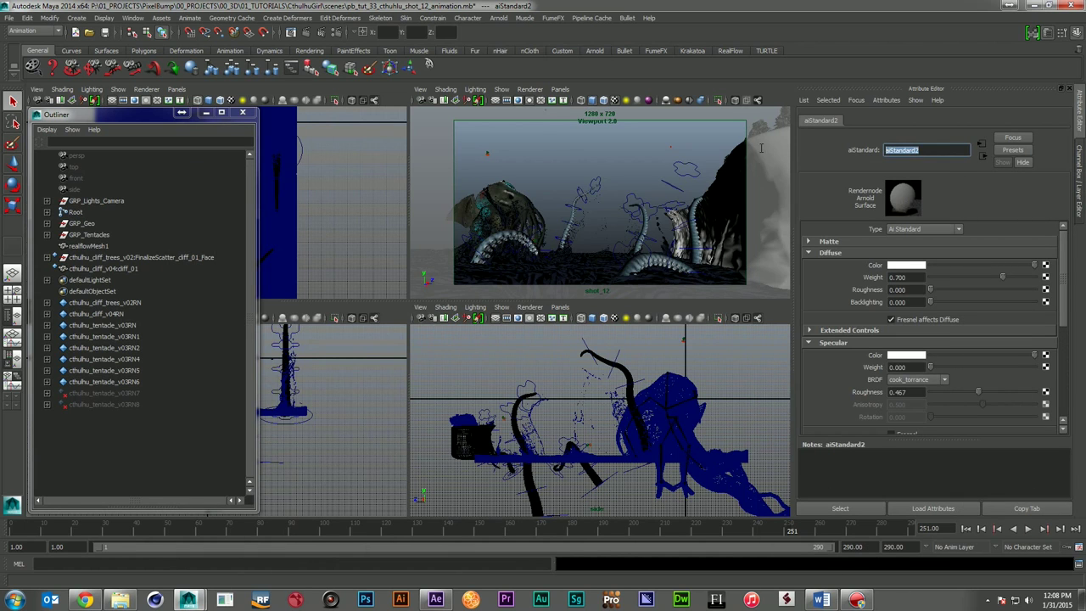
text(c)
key(Return)
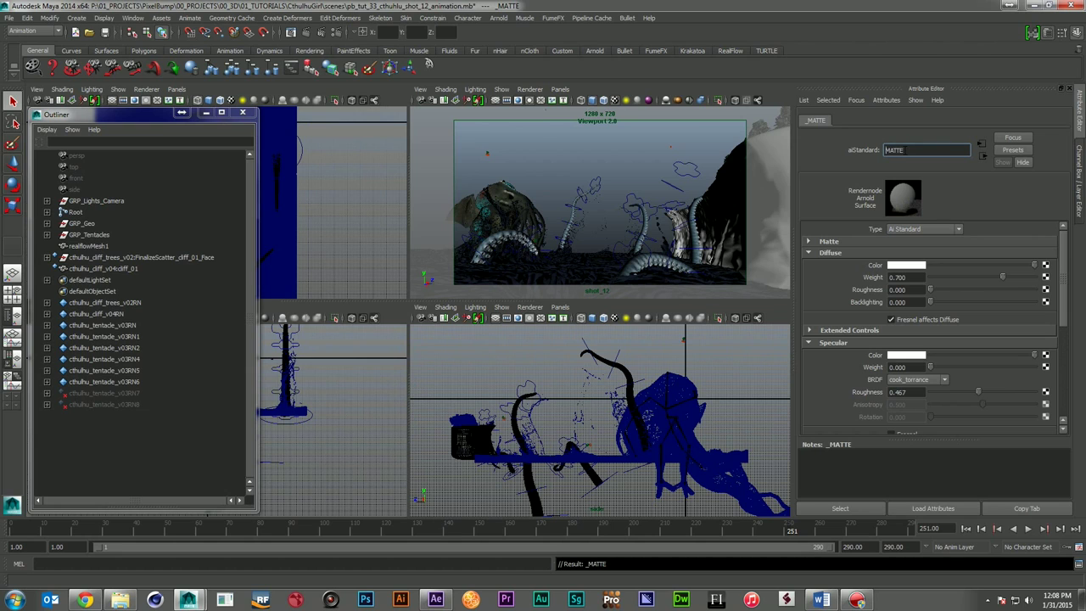
key(Return)
click(876, 241)
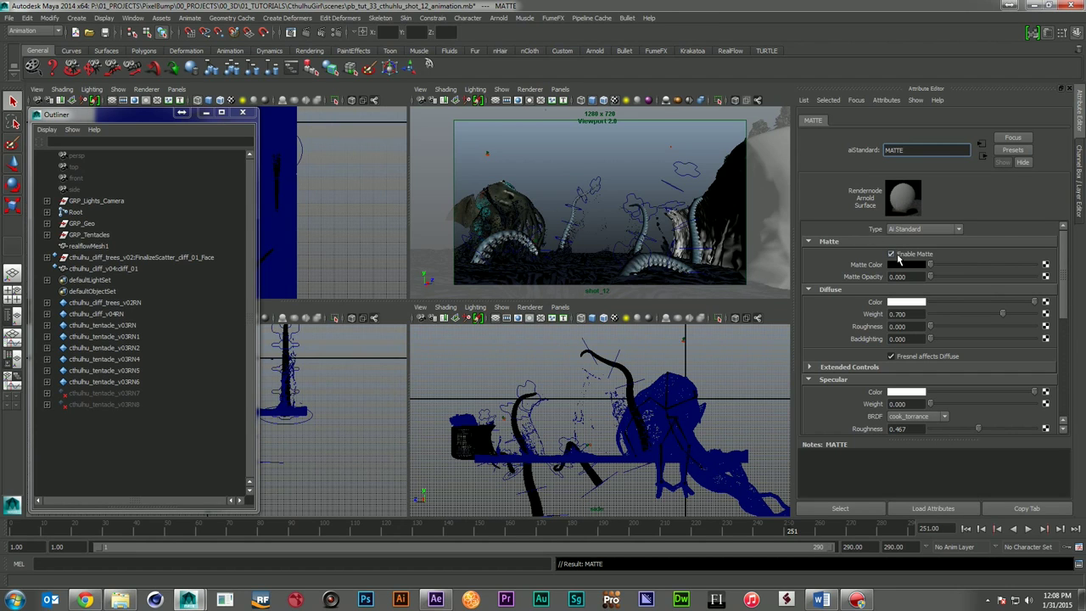
- Assign the MATTE material to realflowMesh1, cthulhu_cliff_v04:cliff_01 and the cthulhu_cliff_trees_v02RN reference, and clear the selection
click(82, 222)
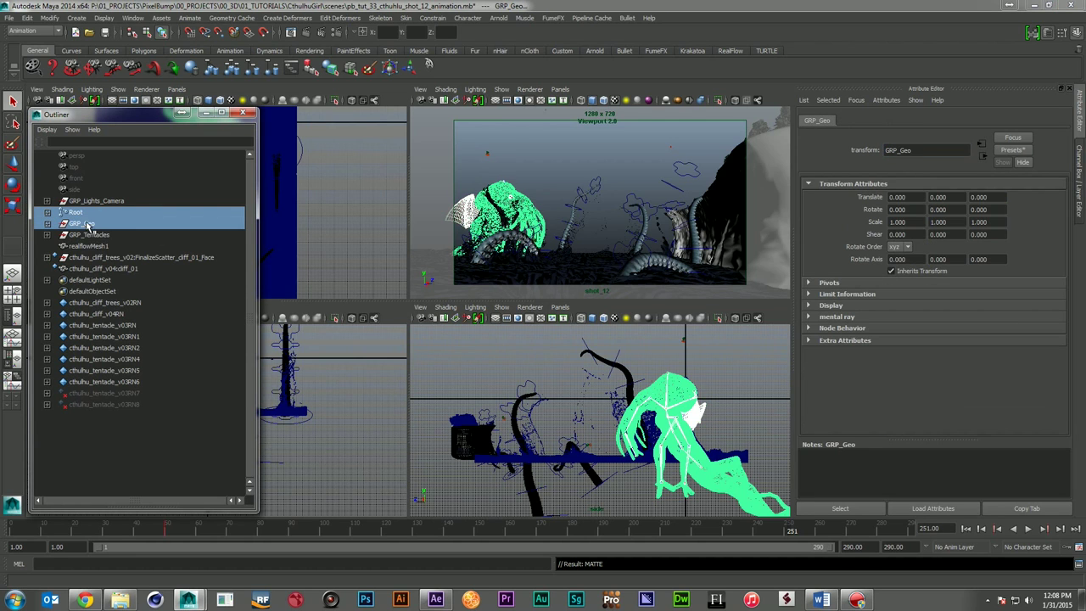
click(119, 441)
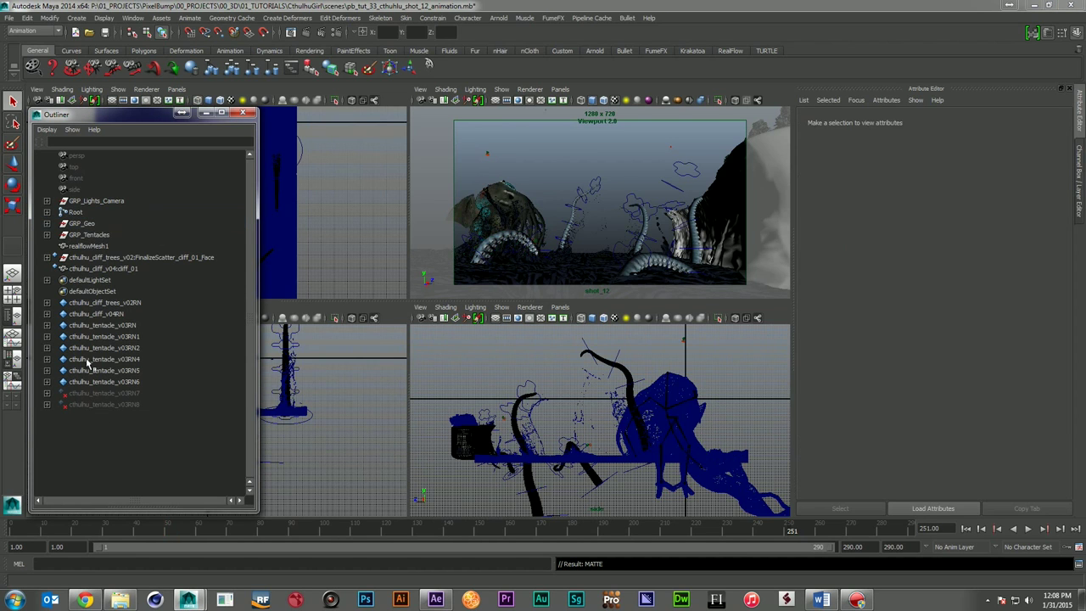
click(101, 248)
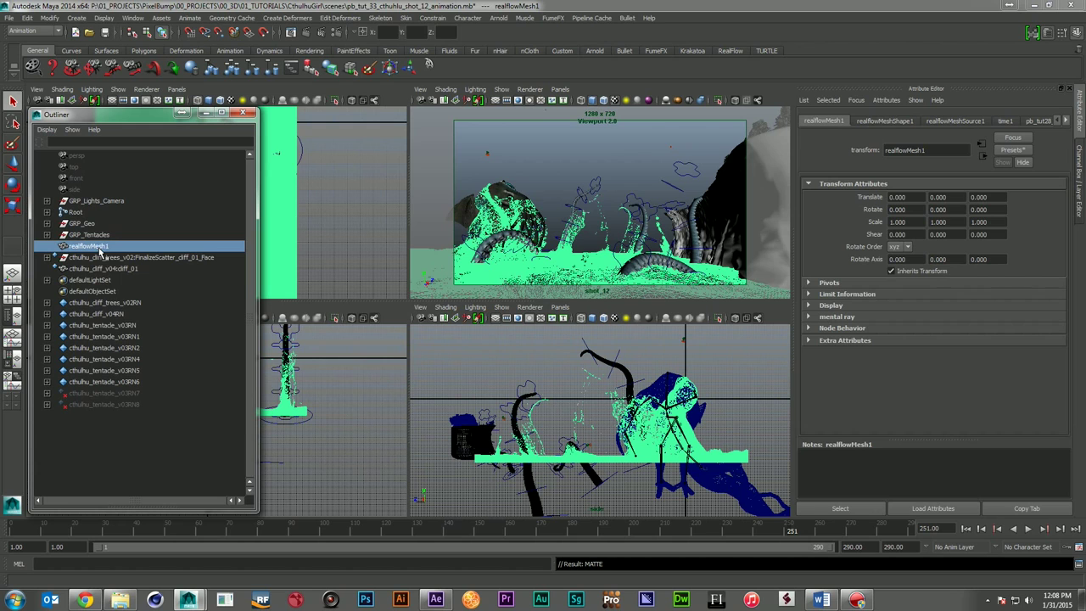
shift+click(113, 269)
ctrl+click(128, 303)
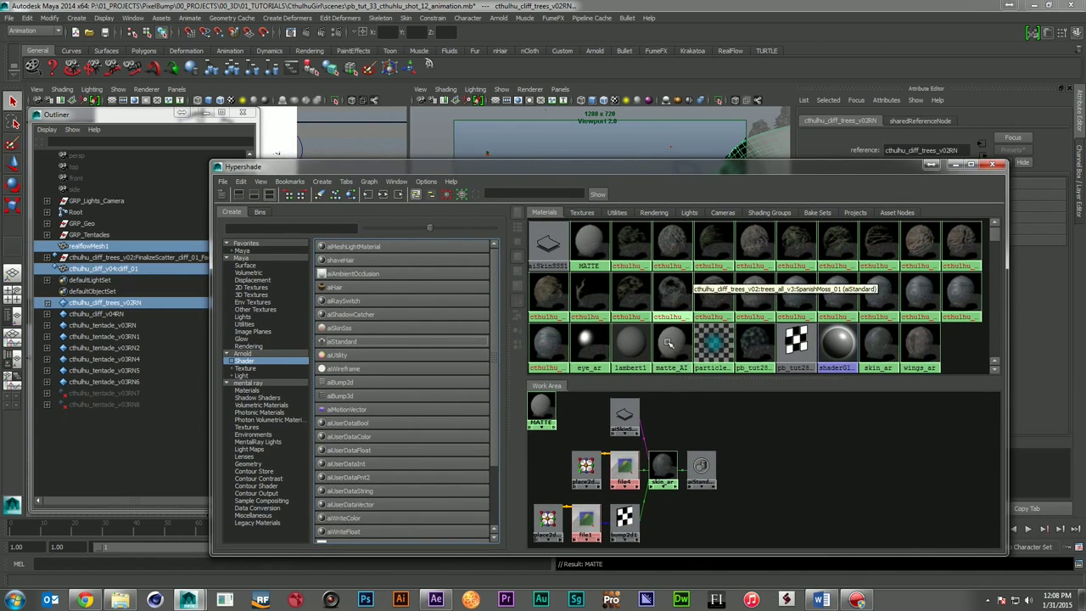
right_drag(587, 254, 588, 219)
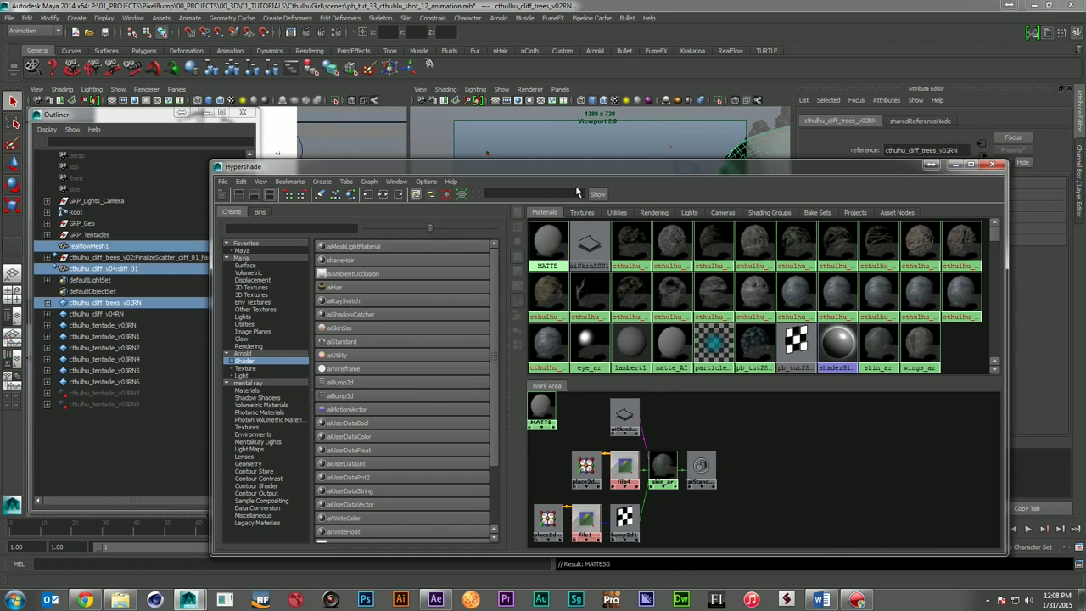
click(993, 164)
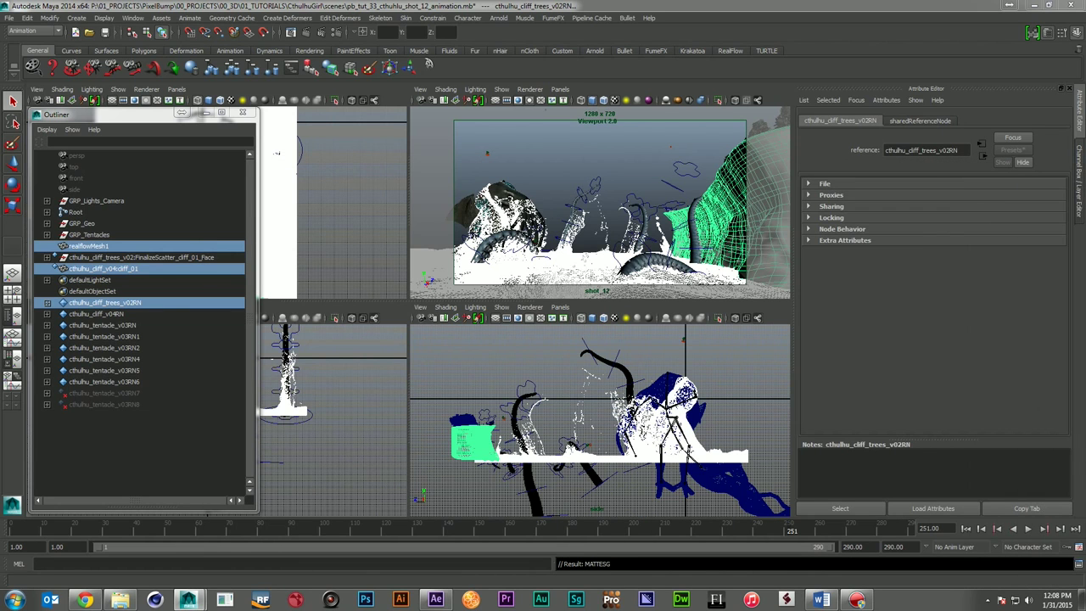
click(144, 416)
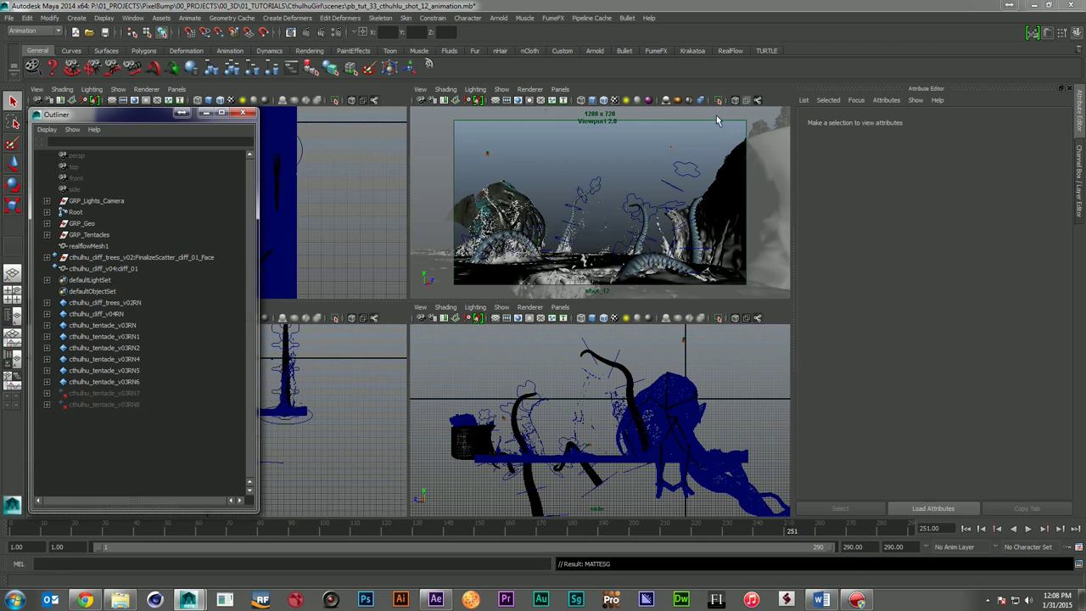
- Lower the Arnold render sampling to 2 AA samples and 1 each for diffuse, glossy and refraction
click(336, 32)
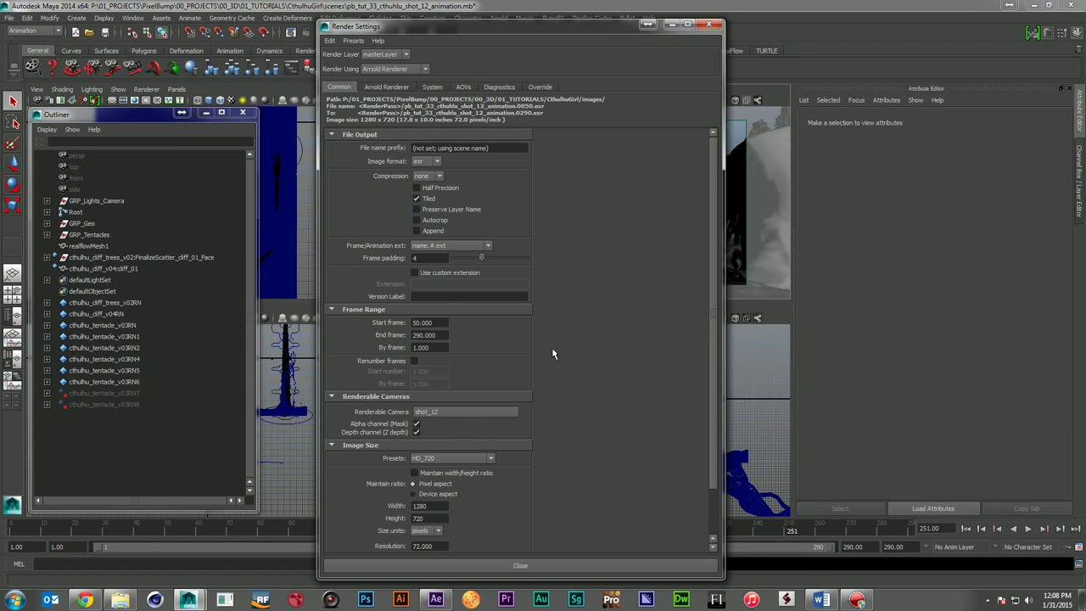
click(379, 87)
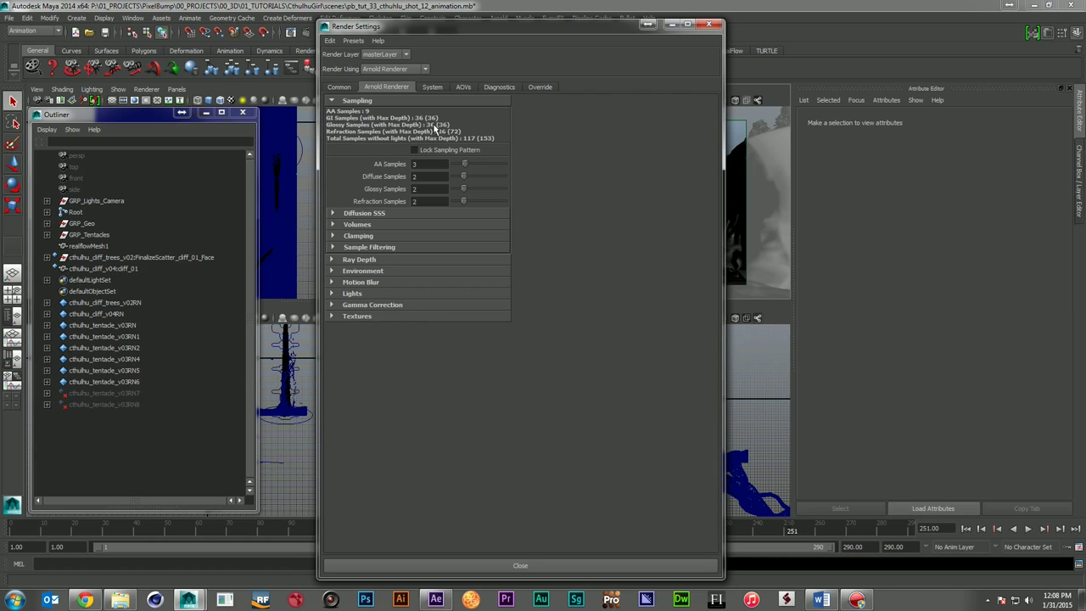
click(429, 164)
text(2)
click(424, 176)
text(1)
click(425, 189)
text(1)
key(Tab)
text(1)
key(shift+Tab)
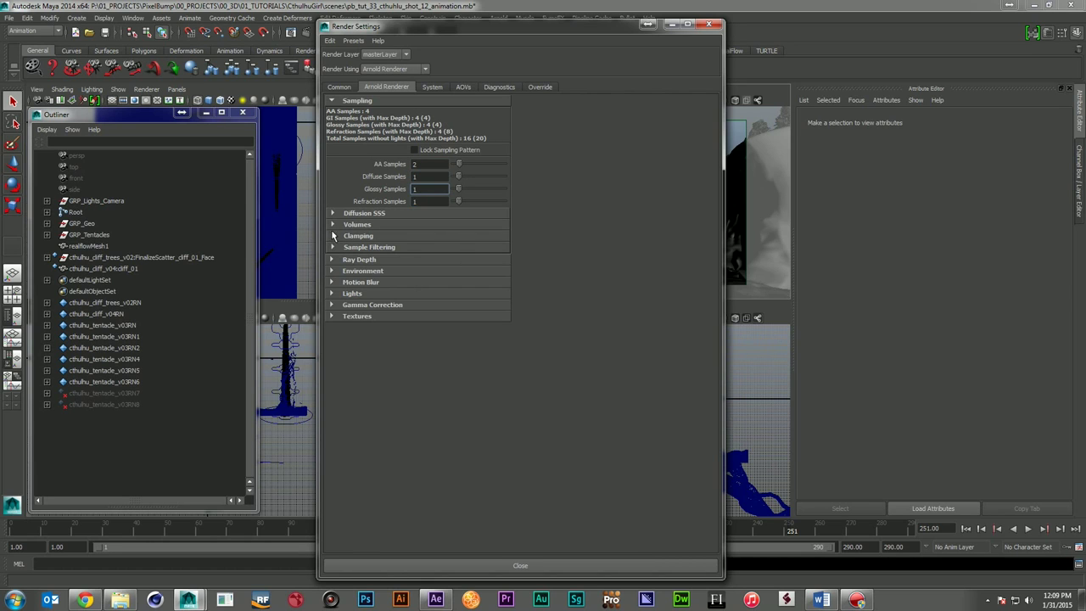
- Set the Arnold ray depth to 1 for both reflection and refraction
click(347, 259)
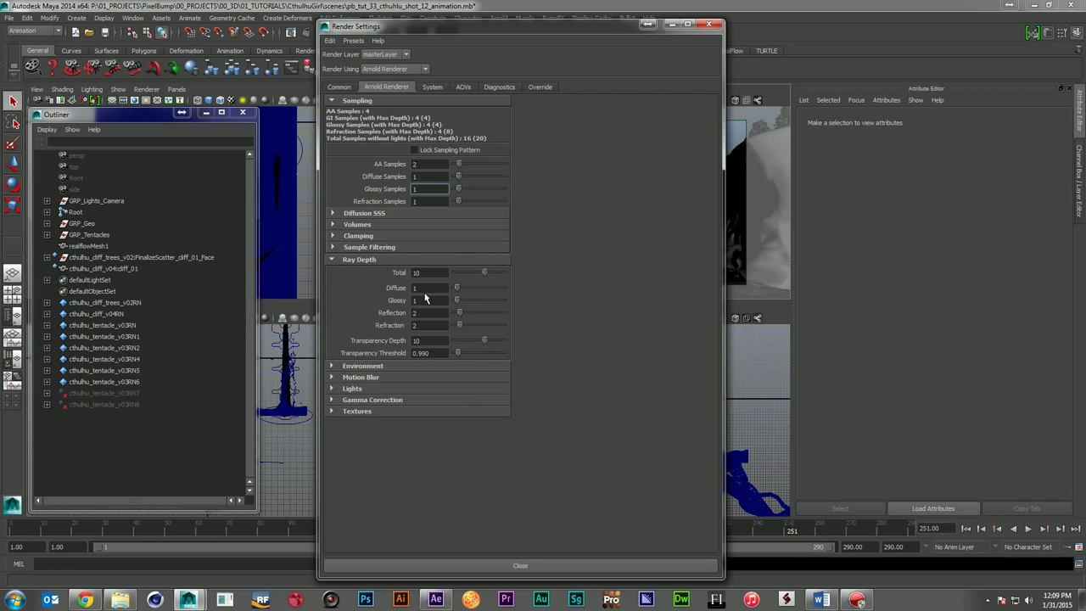
double_click(431, 313)
text(1)
click(431, 325)
key(Tab)
- Test-render frame 251 with Arnold, check its alpha channel and colour image, and close the Render View
drag(428, 28, 824, 46)
click(670, 88)
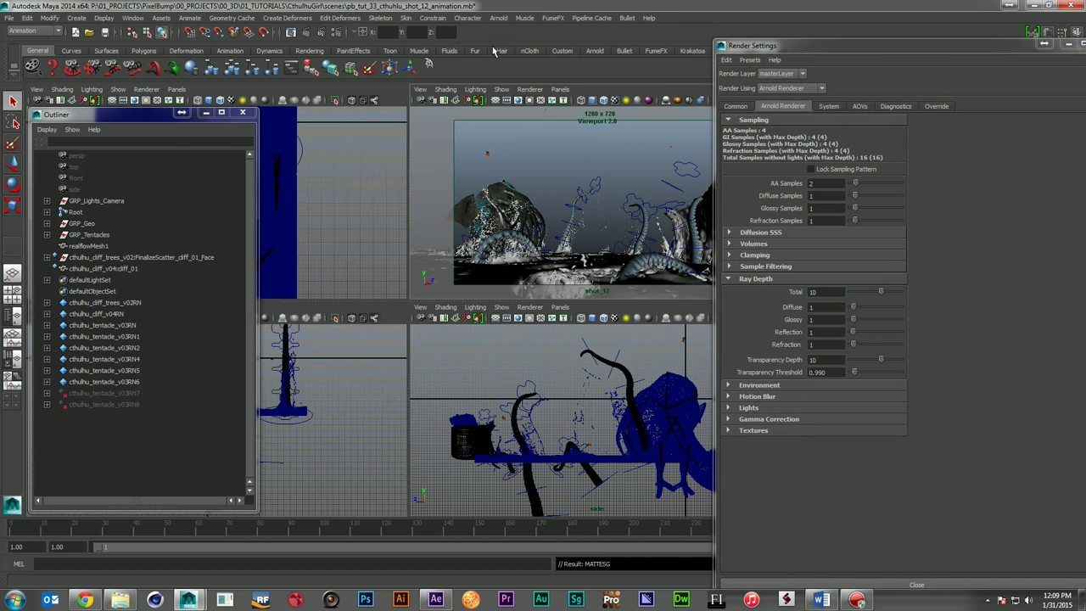
click(319, 33)
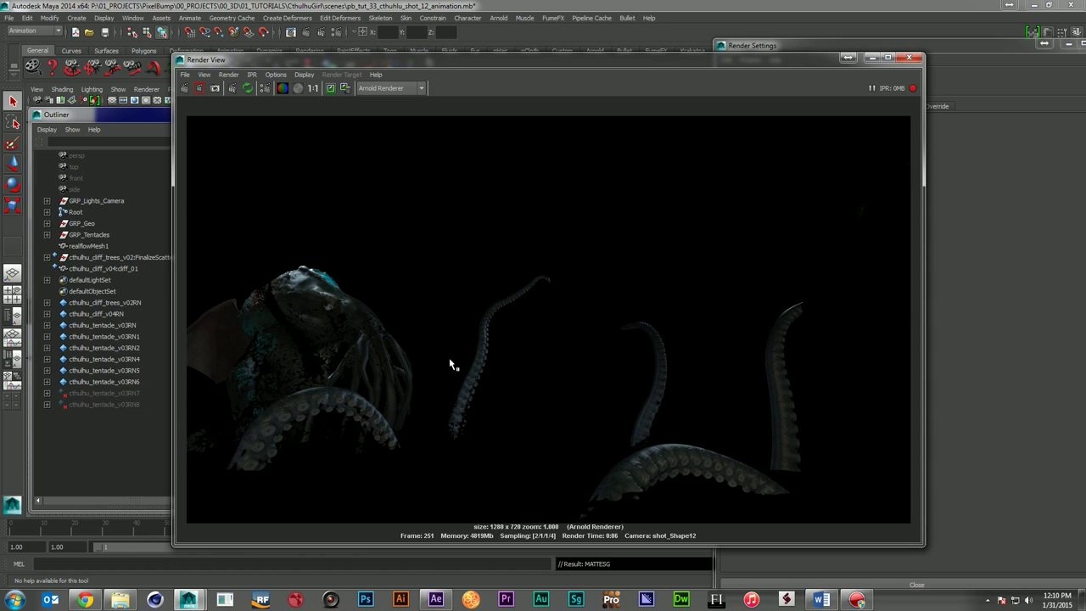
click(298, 89)
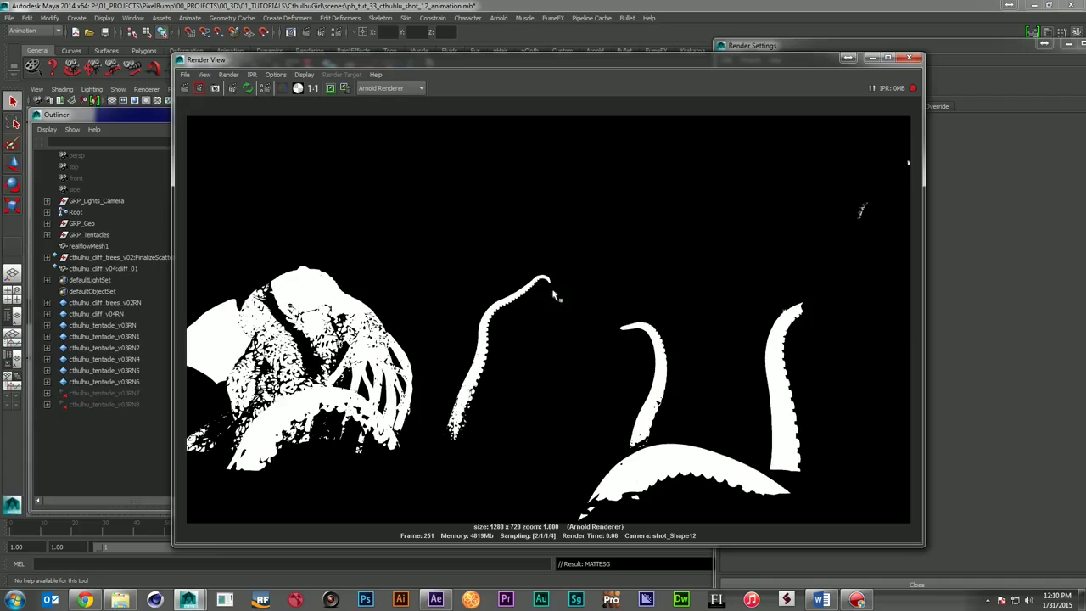
click(284, 89)
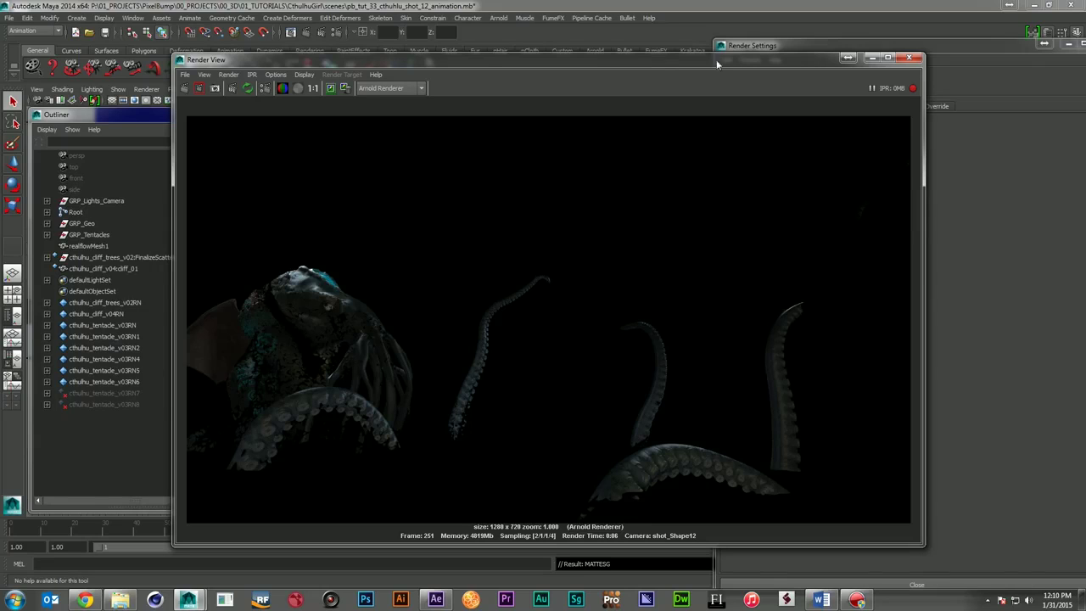
click(909, 59)
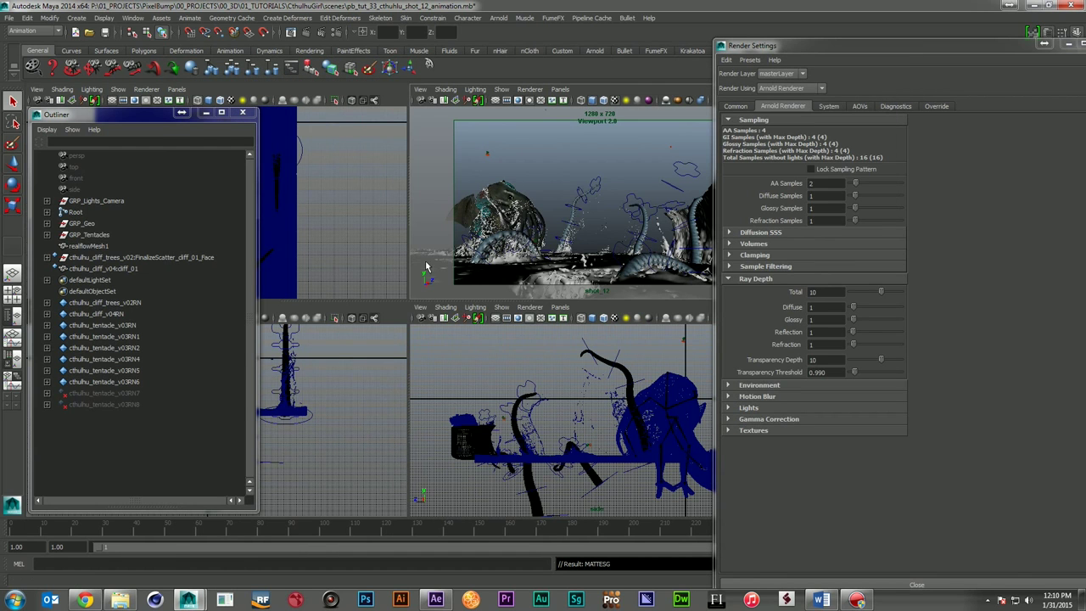
- Unload the cthulhu_cliff_trees_v02RN reference in the Reference Editor, close the editor and bring Render Settings fully into view
click(9, 18)
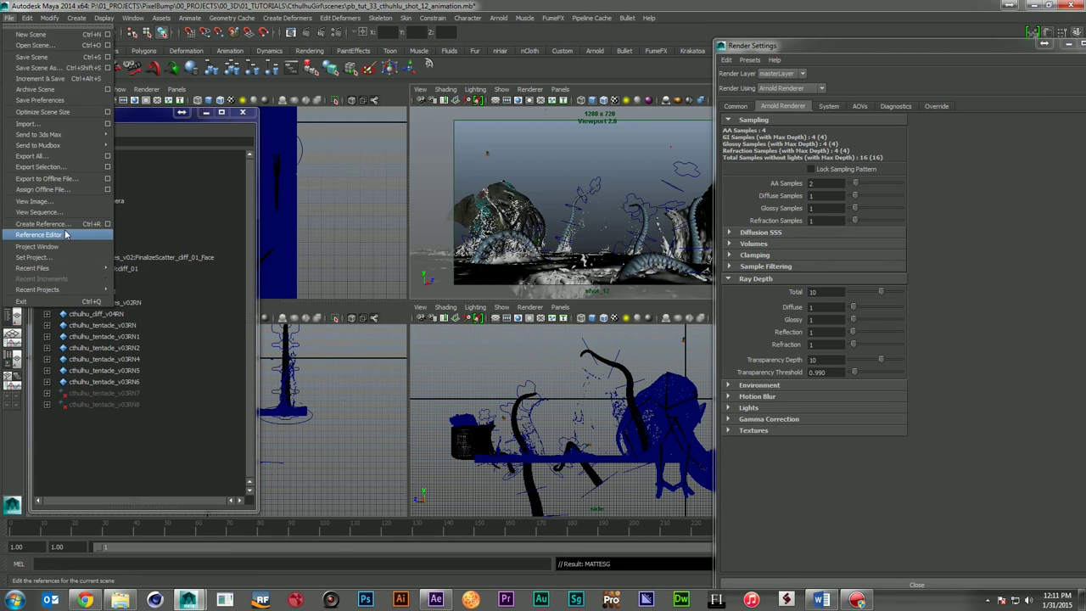
click(39, 235)
click(651, 453)
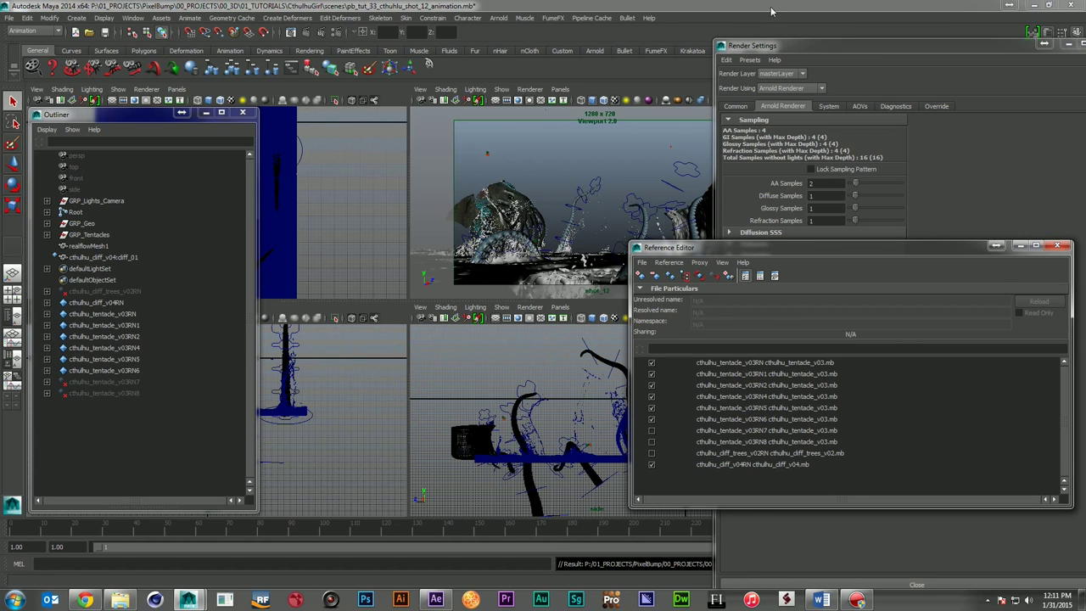
drag(793, 45, 884, 46)
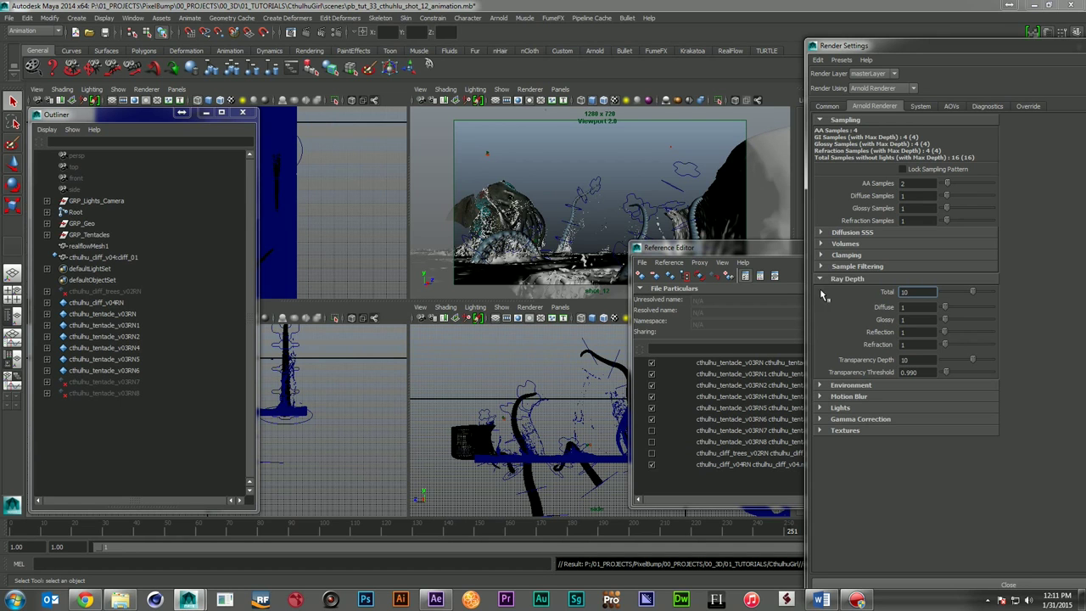
drag(768, 249, 469, 267)
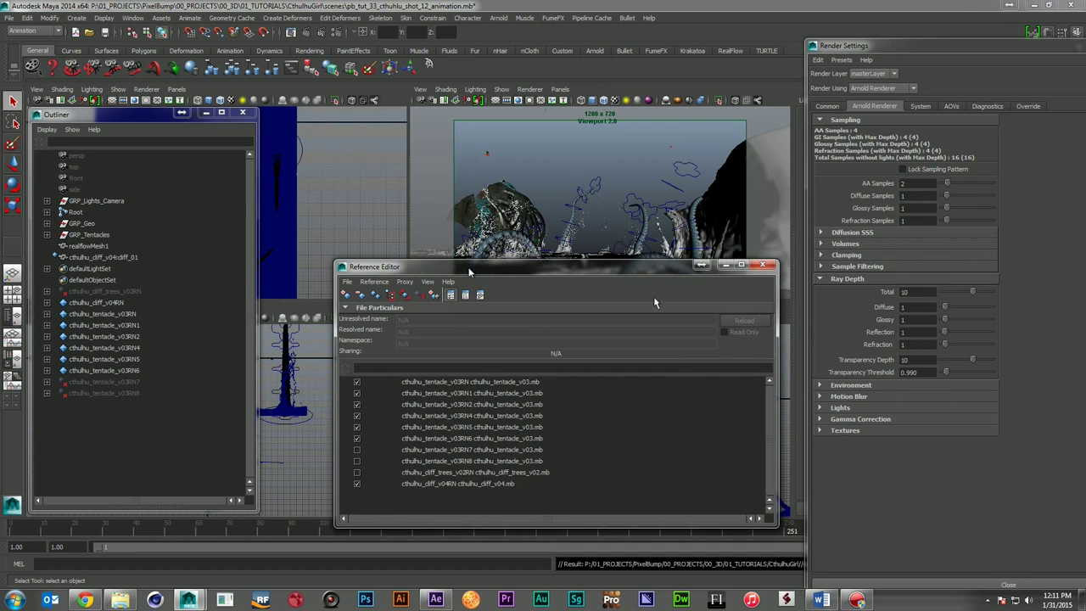
click(762, 265)
drag(913, 47, 653, 36)
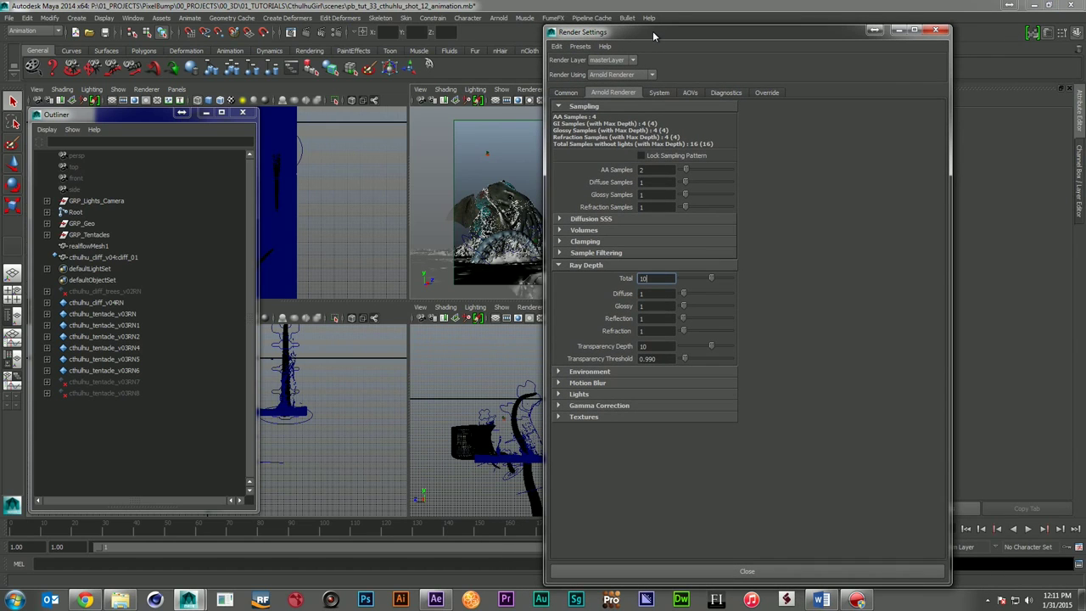
- Raise the Arnold sampling to 3 AA samples, 2 diffuse samples and 2 glossy samples
click(651, 170)
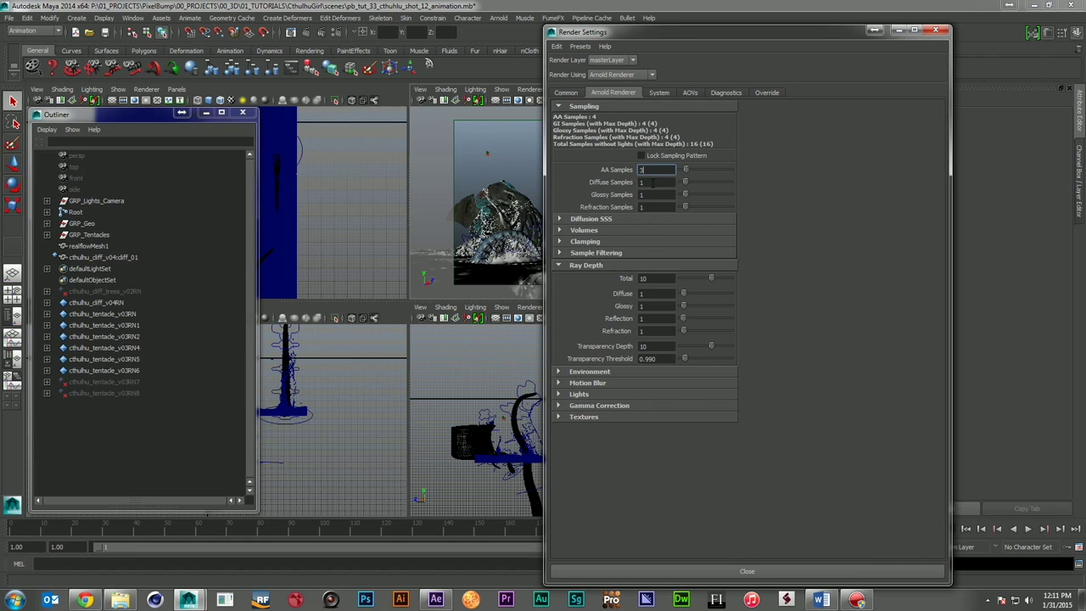
click(651, 181)
text(2)
click(655, 196)
click(671, 182)
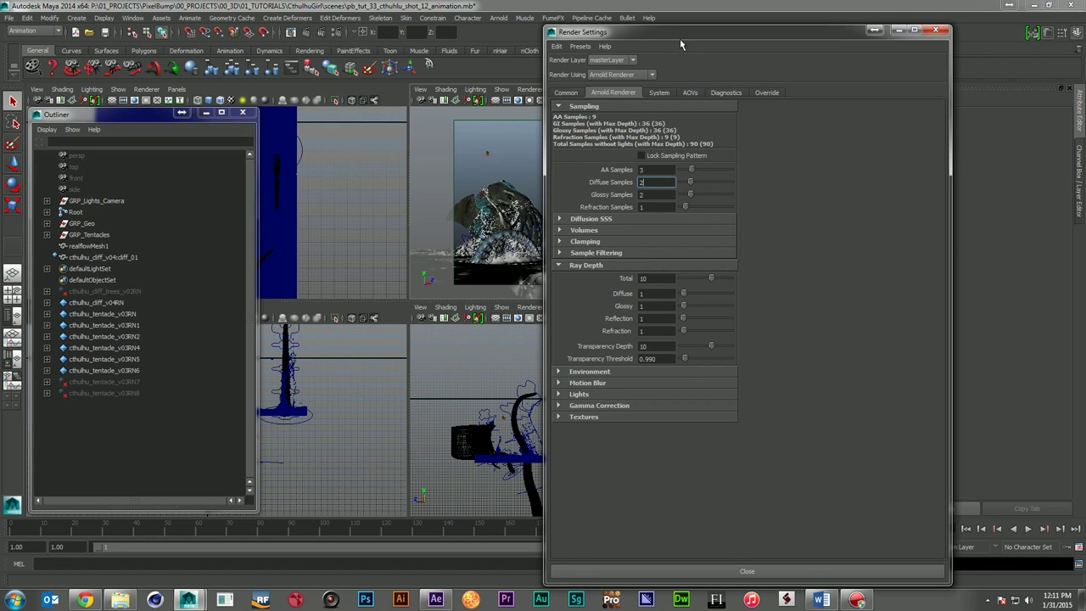
- Test-render frame 251 from the shot_12 camera with Arnold, then close the Render View
drag(680, 32, 750, 35)
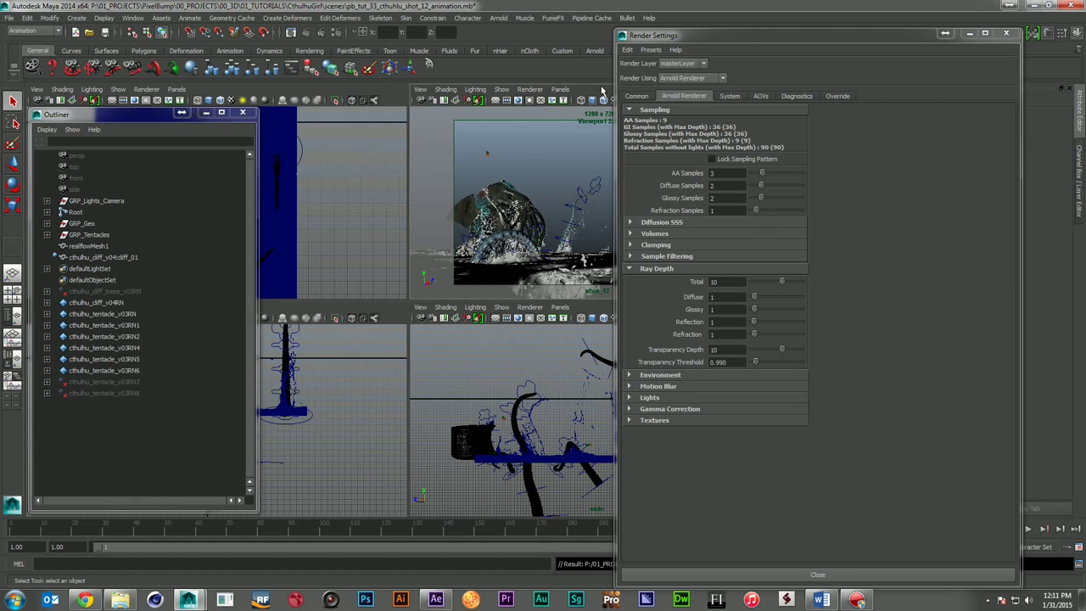
click(322, 32)
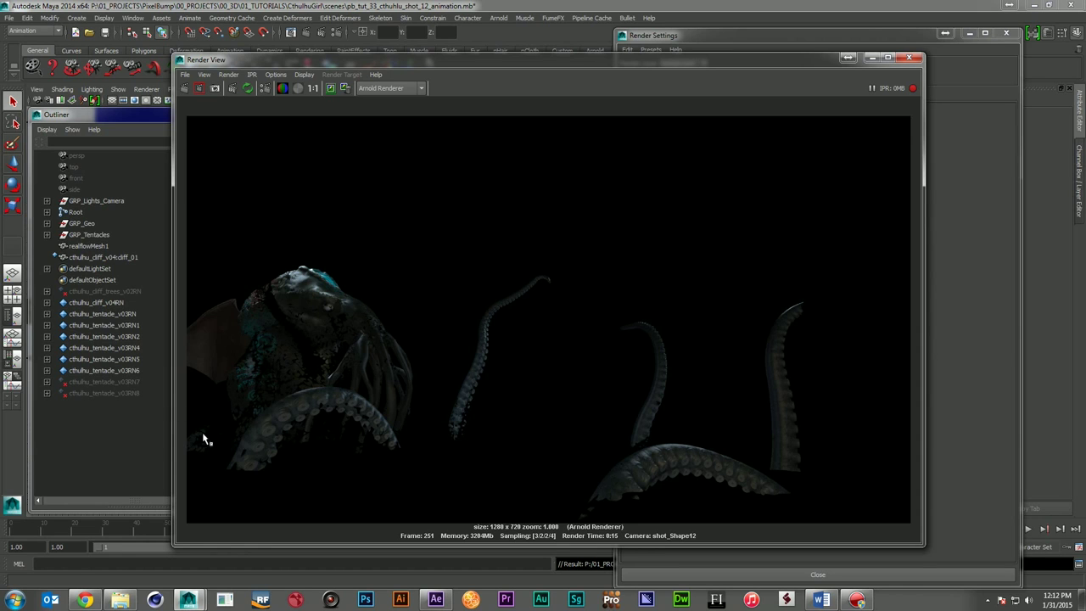
click(912, 60)
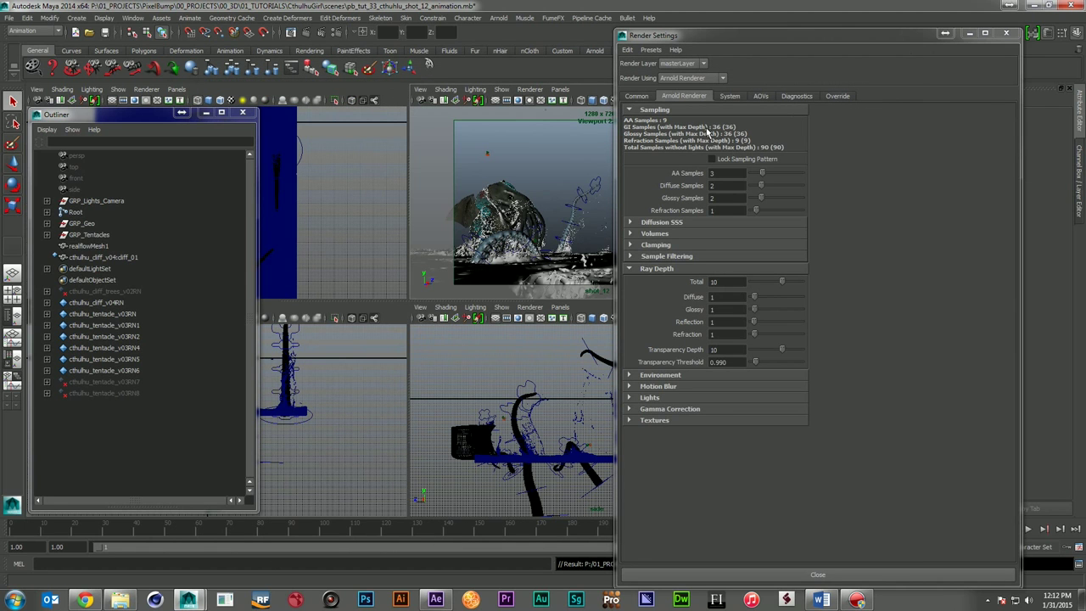
- Set the render output's file name prefix to pb_tut_33_shot_12_<RenderPass>
click(641, 99)
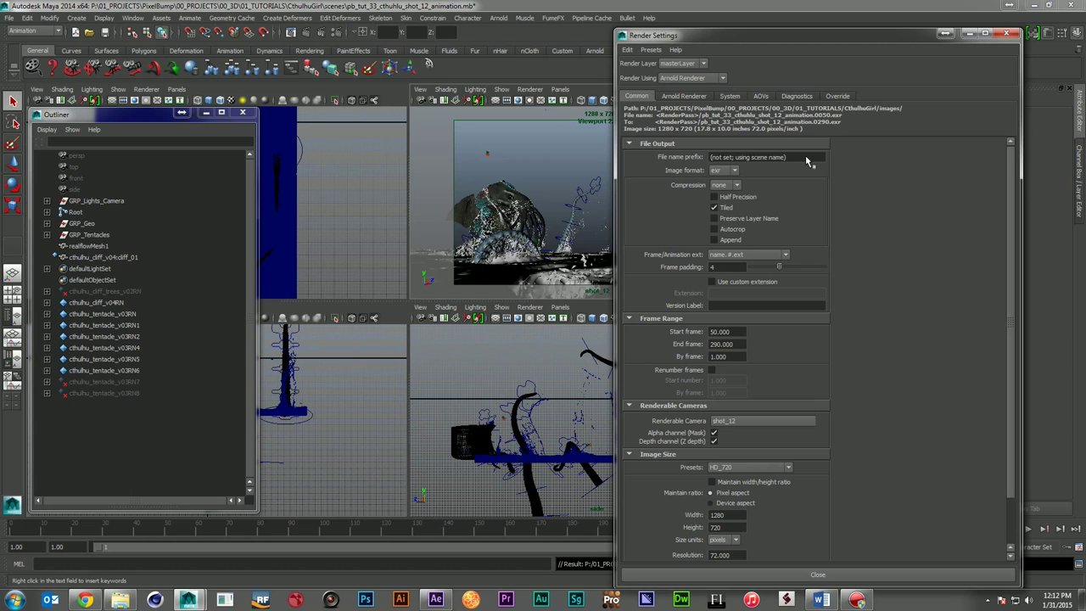
click(717, 157)
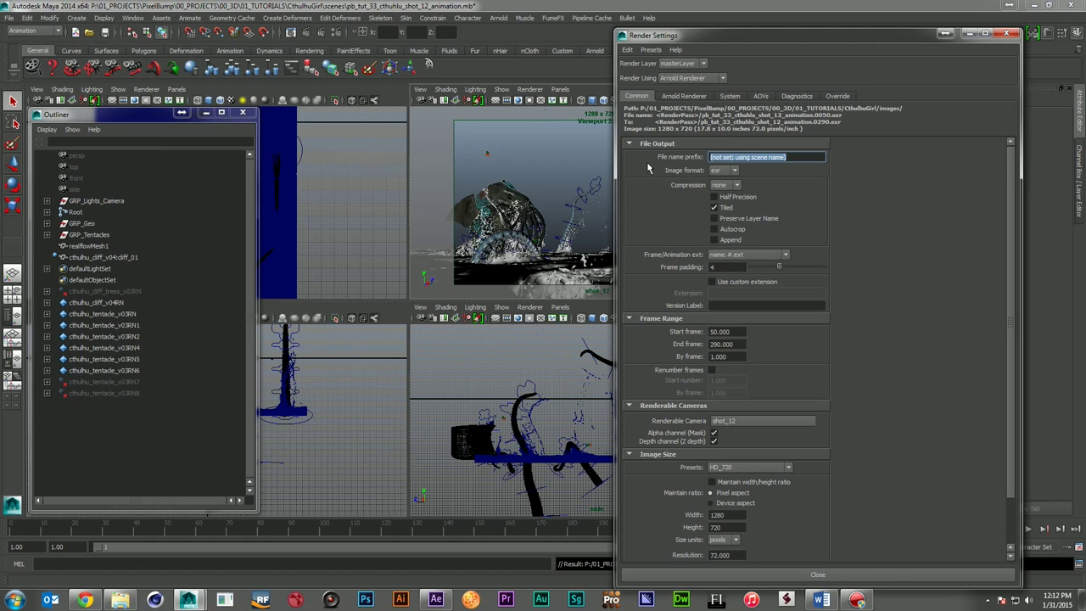
text(pb_tut_33_shot_12_<RenderPass>)
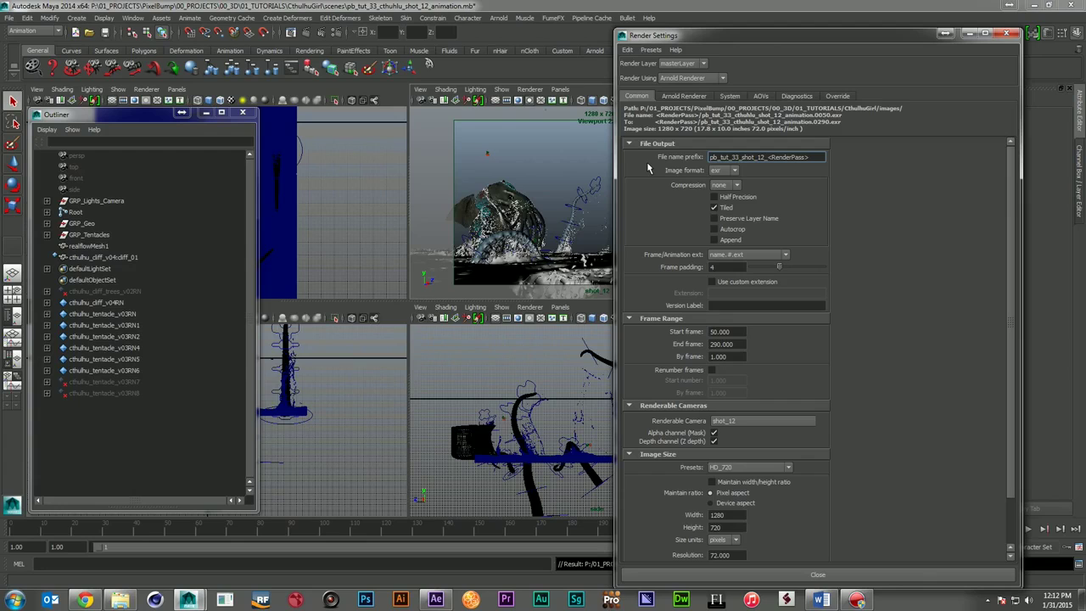
key(Return)
- Prepend the subfolders pb_tut_33_shot_12/<RenderPass>/ to the file name prefix so each pass is written to its own folder
click(711, 158)
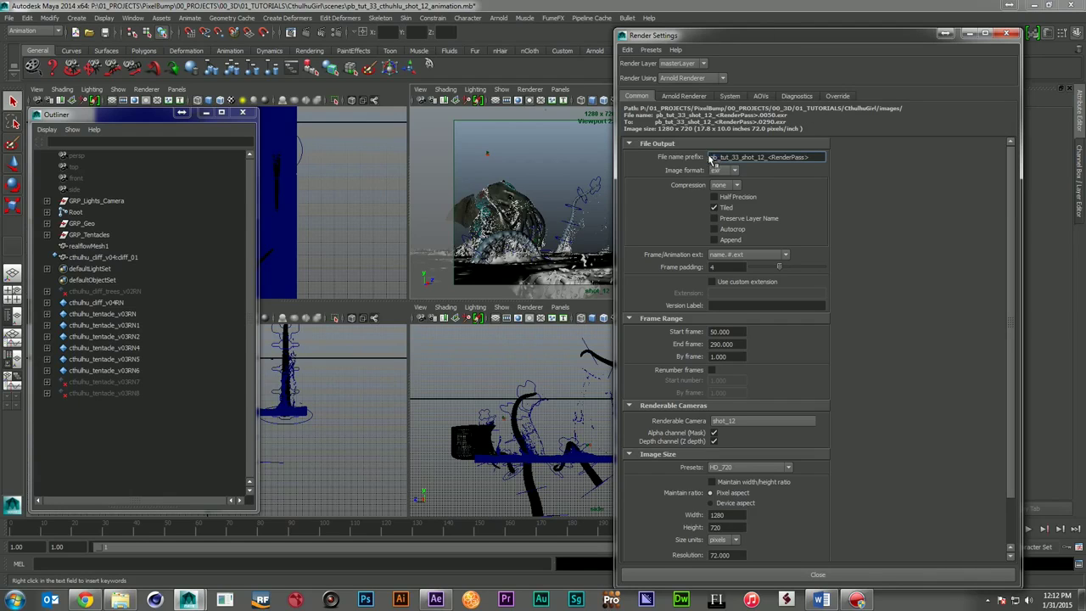
text(pb_tut)
click(768, 158)
key(BackSpace)
text(/)
text(/)
key(Return)
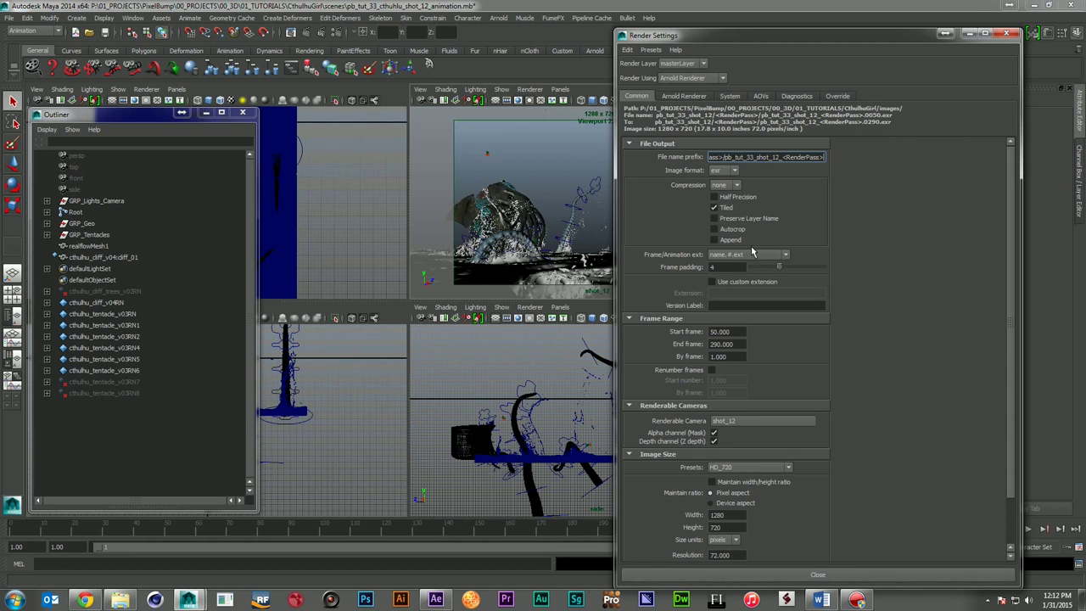
- Review the output, frame range, renderable camera, image size, Arnold sampling and system settings of the animation scene
scroll(870, 314, down, 2)
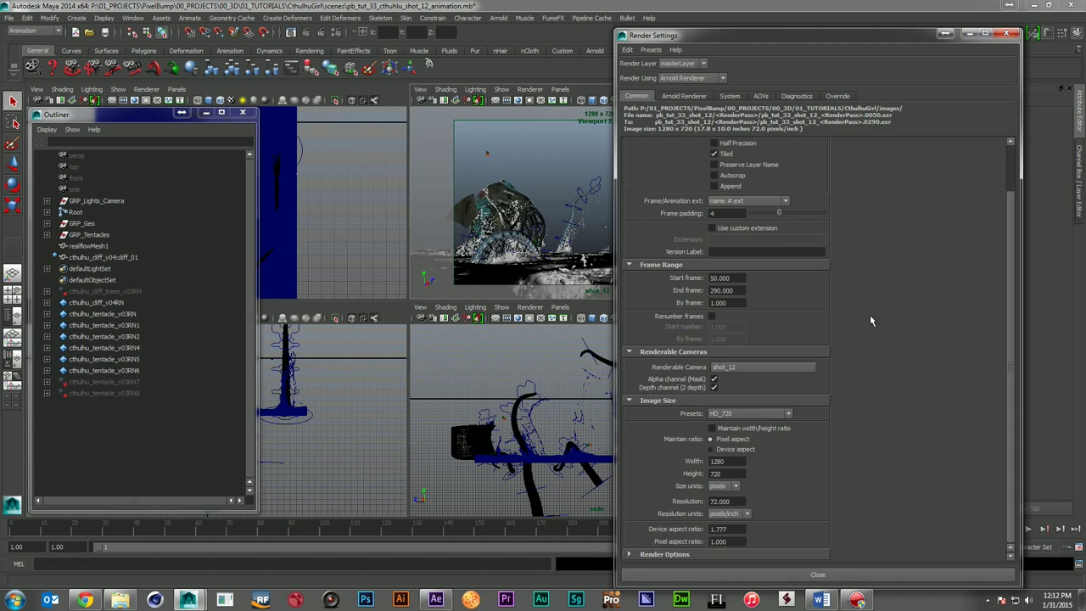
scroll(873, 323, up, 2)
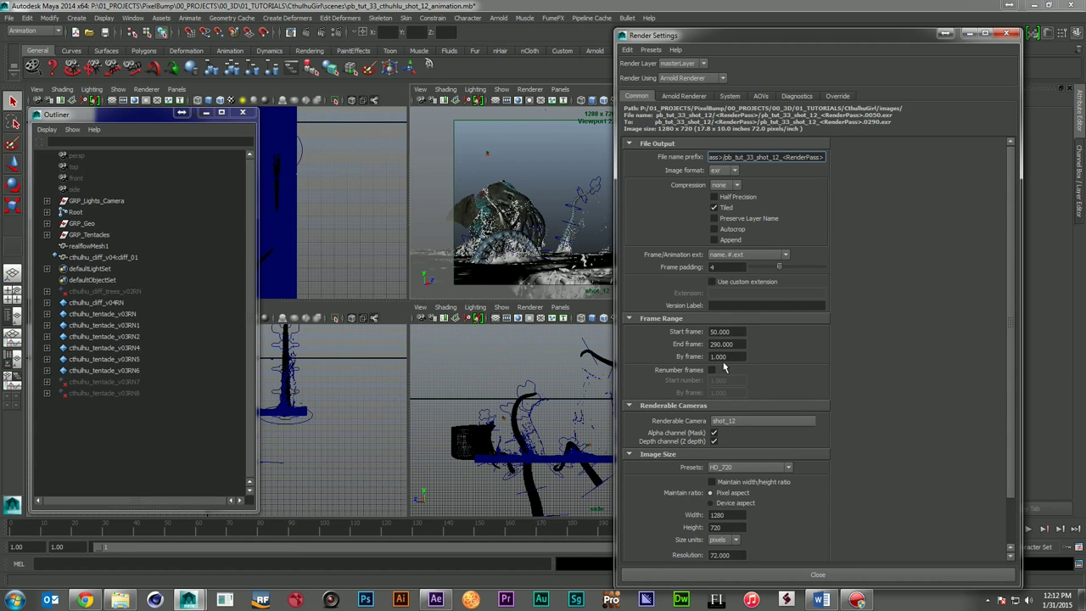
scroll(905, 419, down, 2)
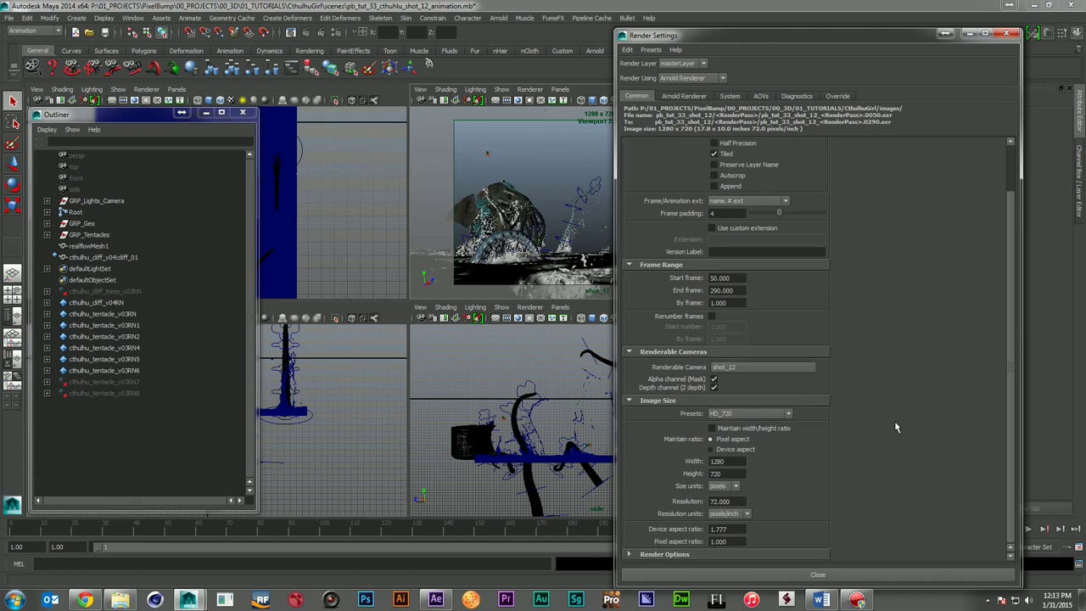
click(753, 368)
click(917, 312)
scroll(840, 252, up, 2)
scroll(853, 258, down, 2)
scroll(862, 284, up, 2)
click(685, 96)
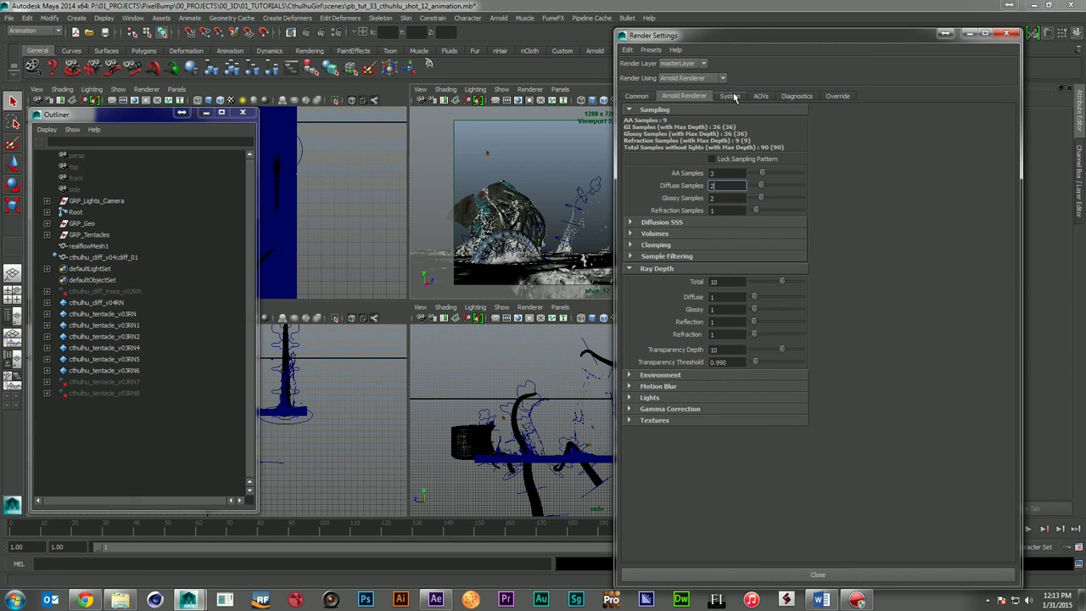
click(730, 96)
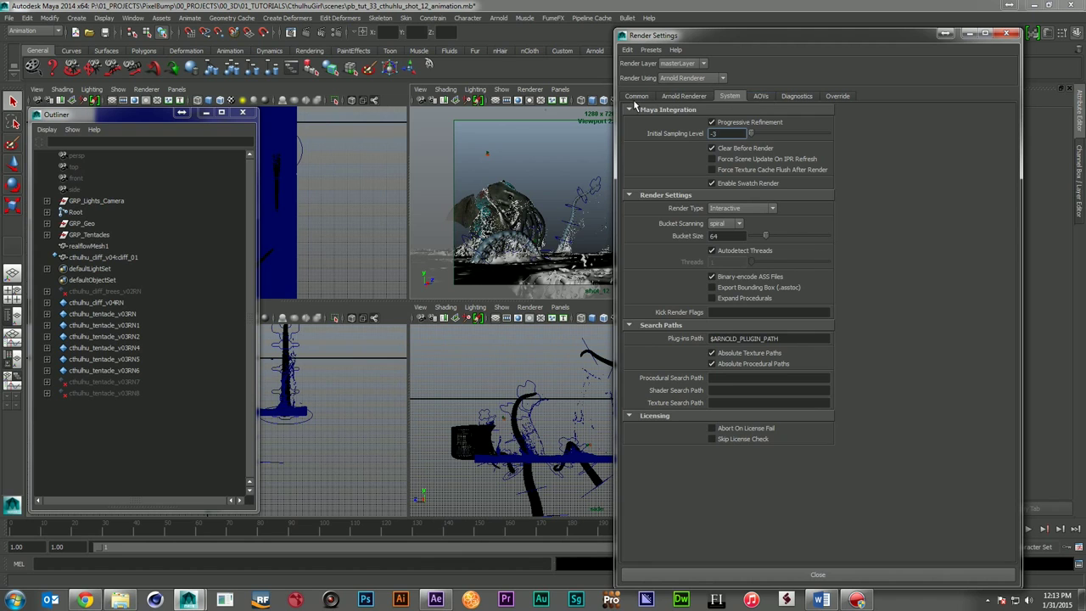
click(638, 96)
- Save the animation scene, put Render Settings away and open pb_tut_33_cthuhlu_shot_12_water.mb
click(753, 5)
key(ctrl+s)
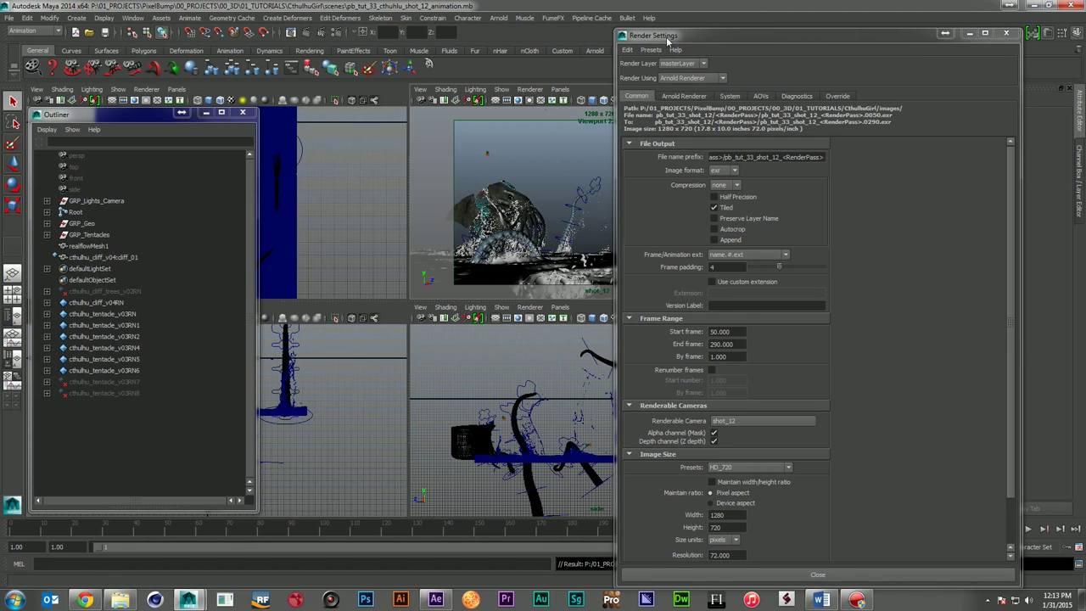
click(968, 33)
click(8, 19)
click(34, 38)
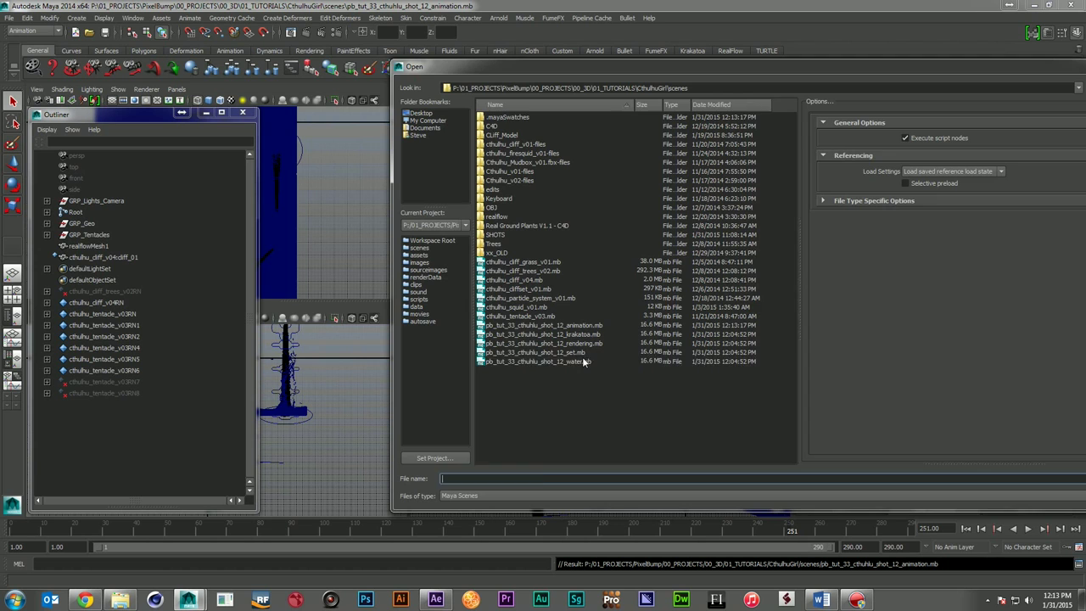
click(584, 362)
double_click(584, 361)
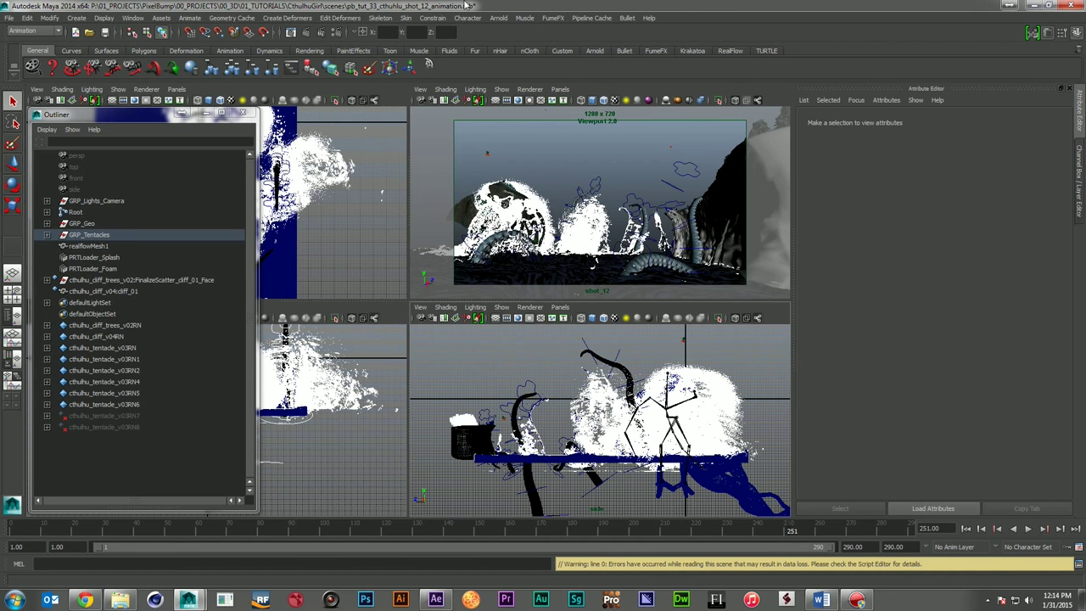
- Delete the PRTLoader_Splash and PRTLoader_Foam particle loaders from the water scene
click(119, 257)
shift+click(129, 268)
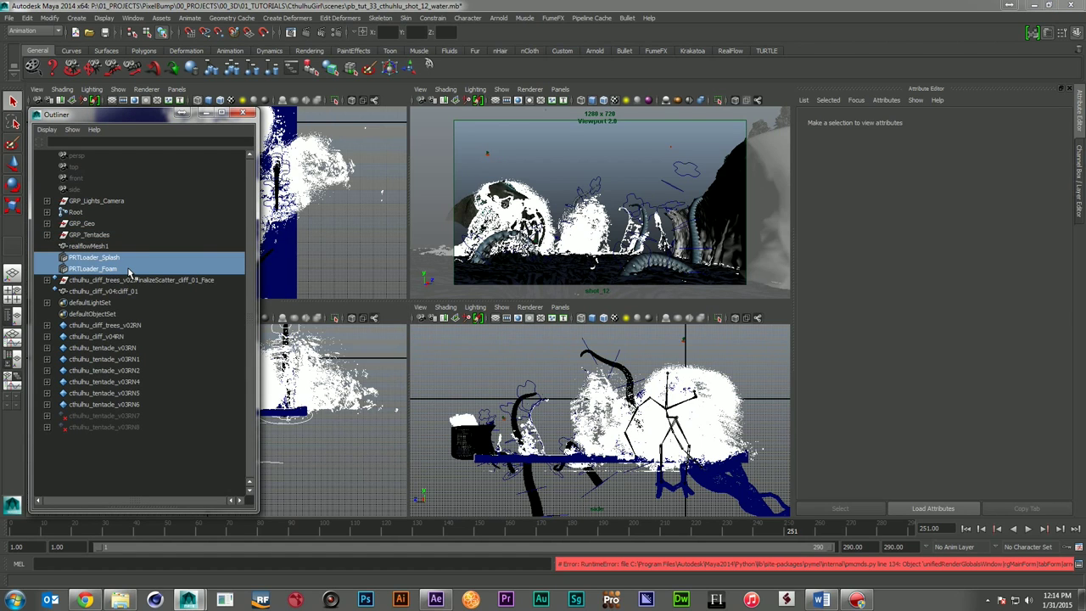
key(Delete)
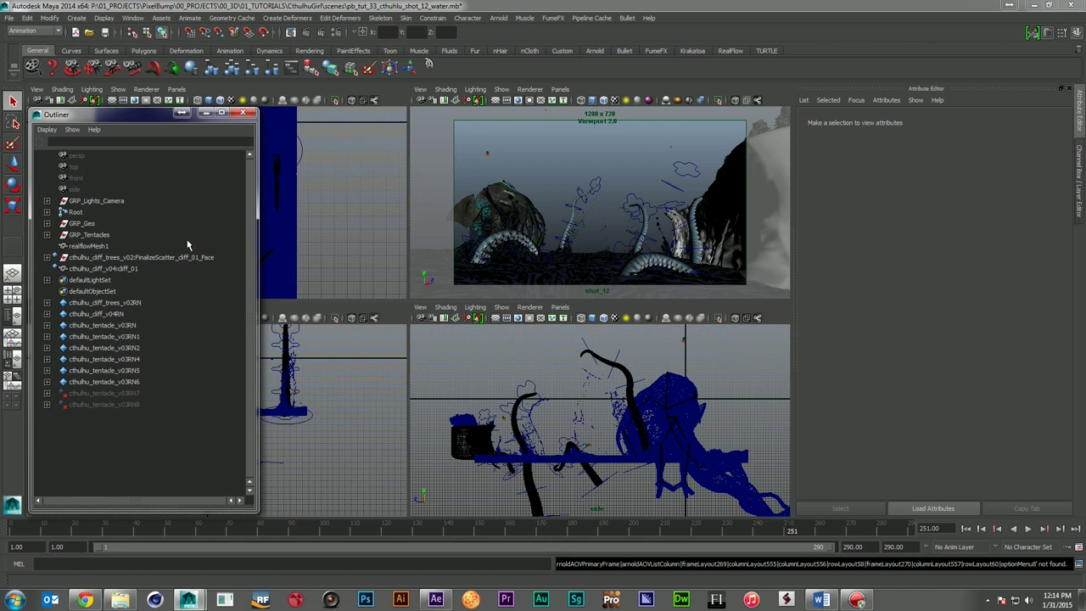
- Assign the matte_AI material from the Hypershade to Root, GRP_Geo, GRP_Tentacles and the cthulhu_cliff_v04:cliff_01 mesh
drag(85, 222, 192, 243)
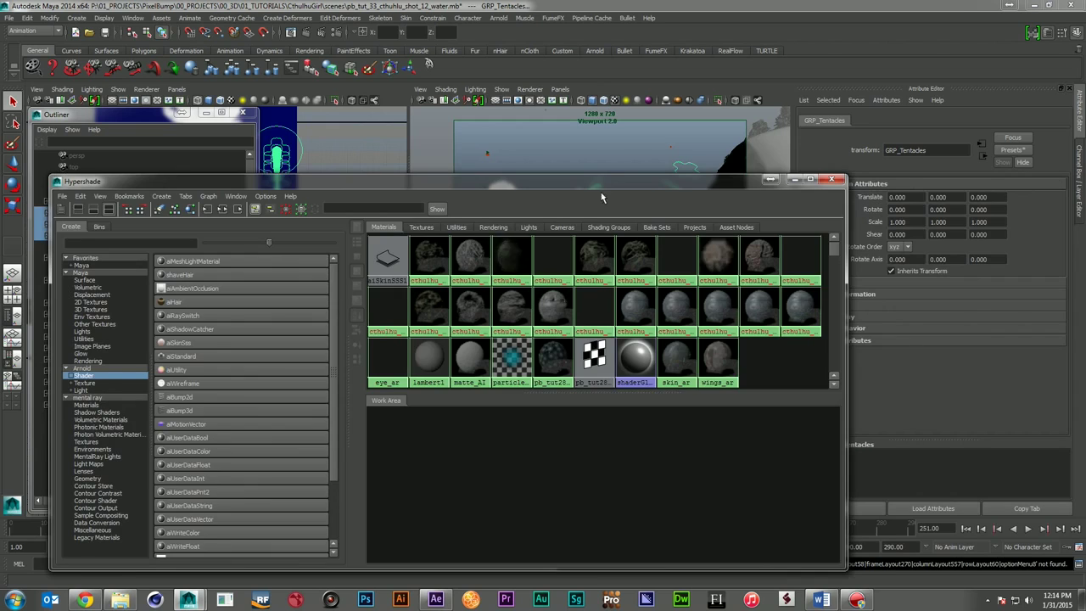
drag(646, 178, 850, 143)
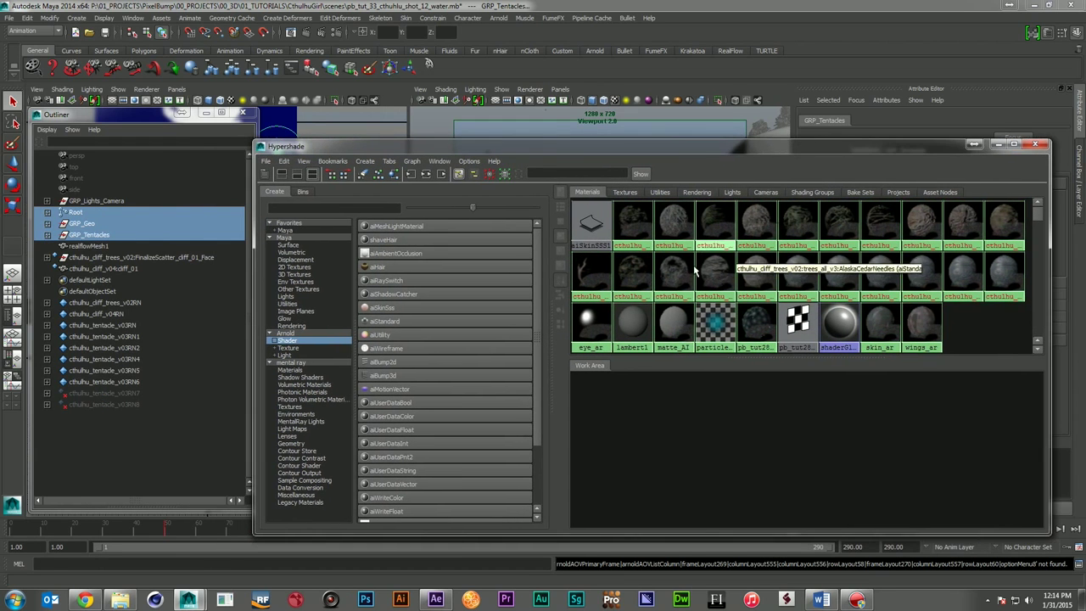
click(718, 337)
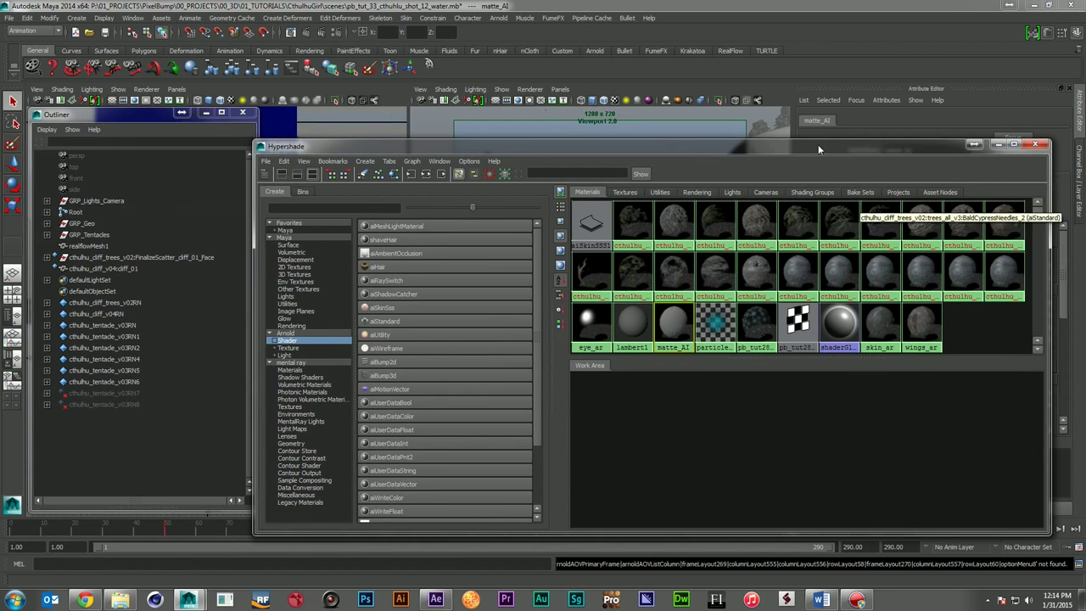
drag(813, 152, 745, 376)
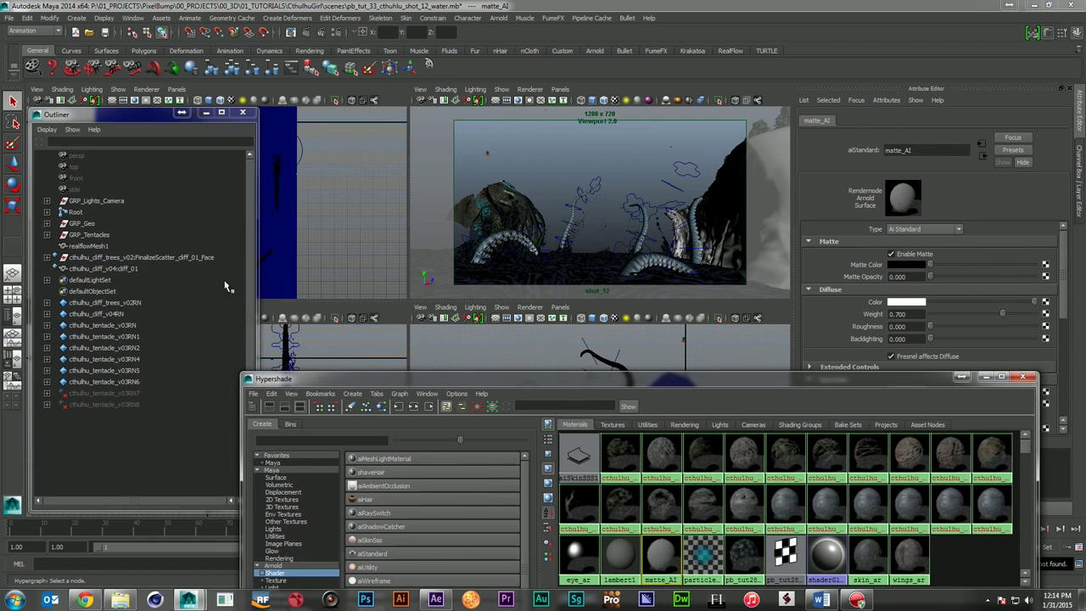
click(92, 222)
ctrl+click(91, 235)
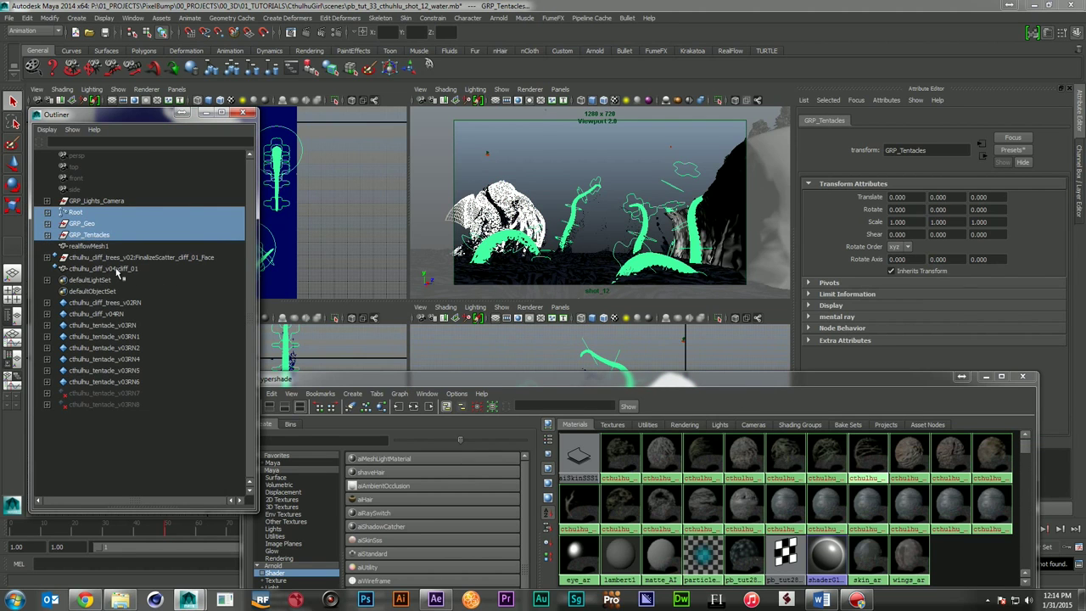
ctrl+click(119, 268)
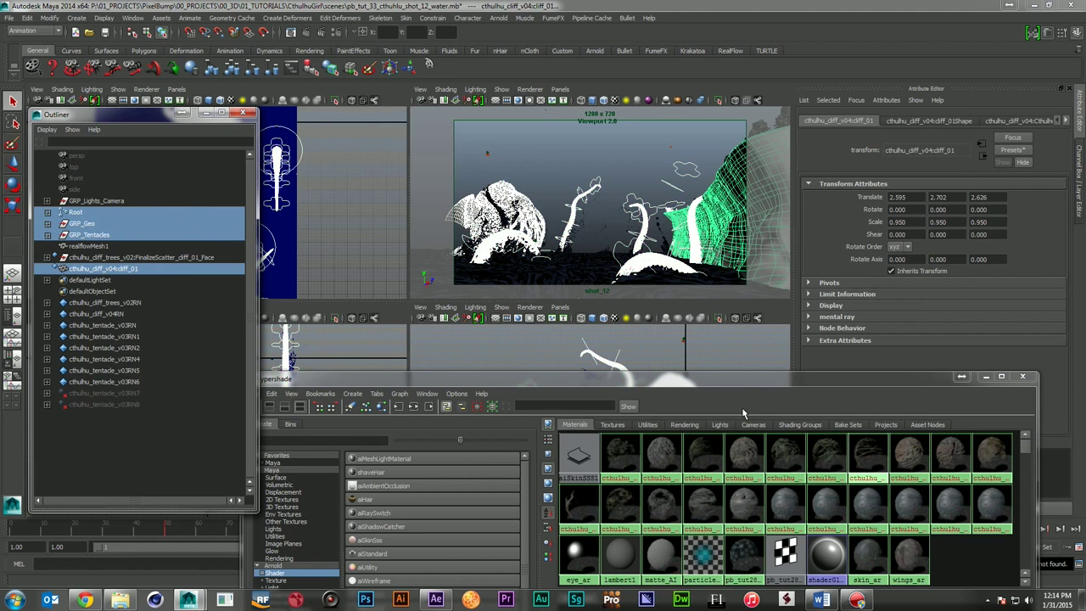
right_drag(664, 563, 668, 441)
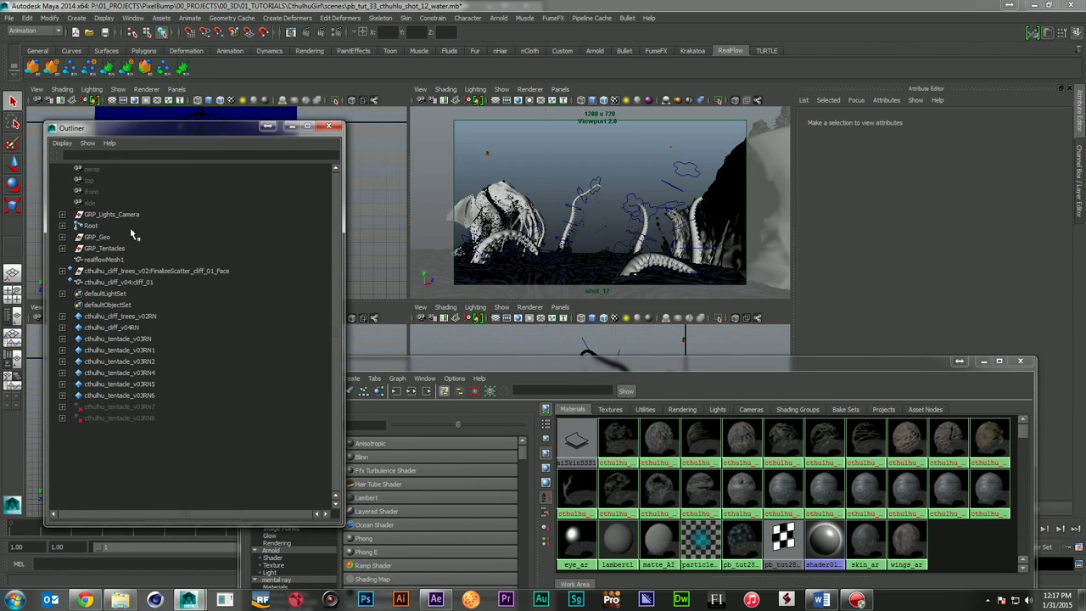
- Unload the cthulhu_cliff_trees_v02RN reference in the Reference Editor and clear the editor from view
click(9, 17)
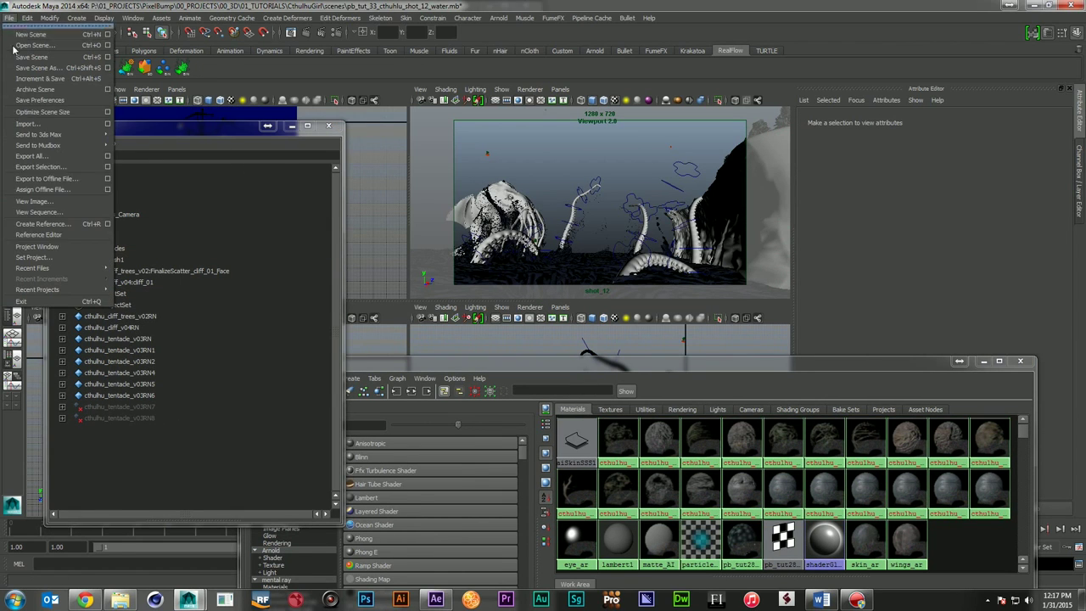
click(65, 235)
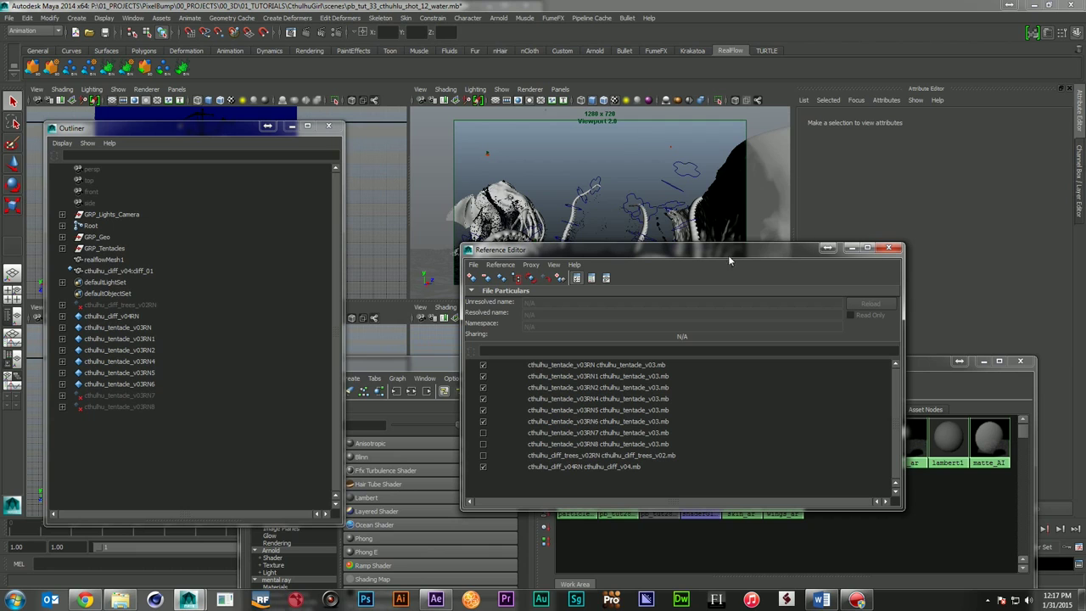
drag(717, 251, 1085, 246)
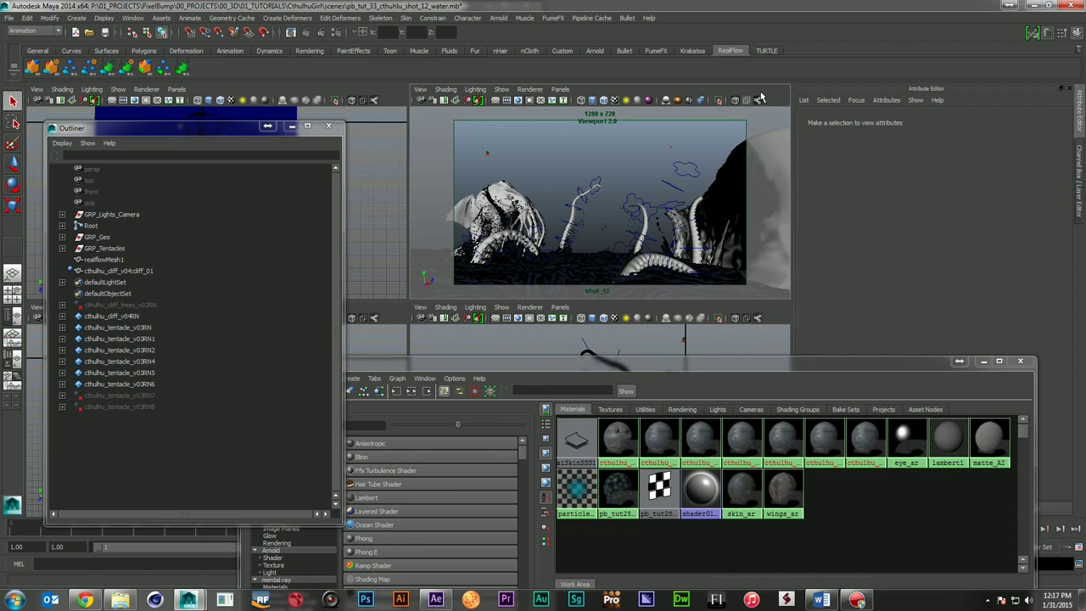
- Set the water scene's Arnold sampling to 3 AA, 2 diffuse, 2 glossy and 1 refraction samples
click(323, 32)
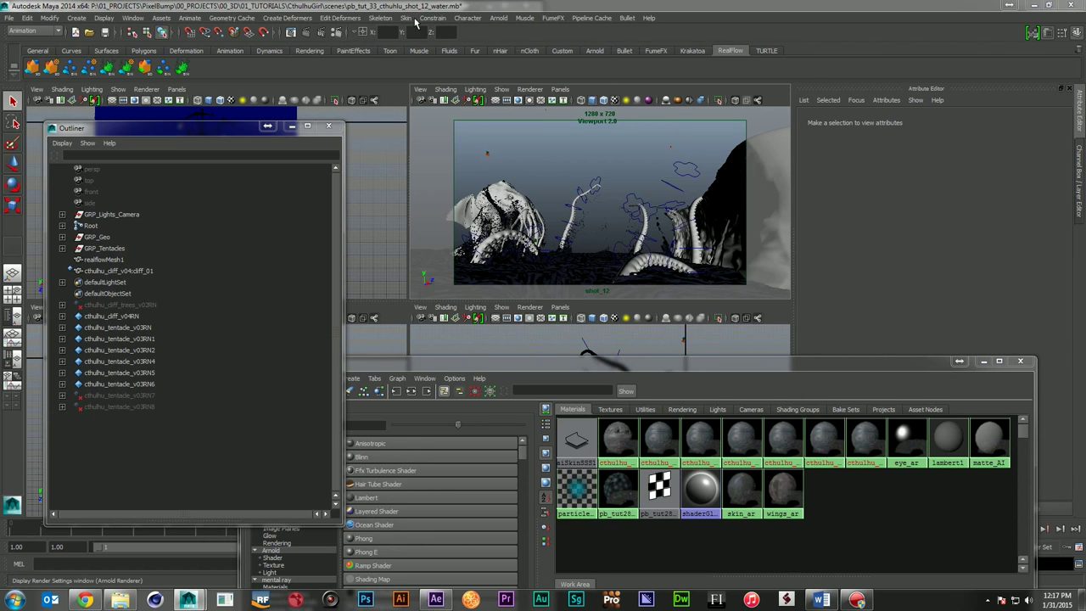
drag(633, 55, 860, 37)
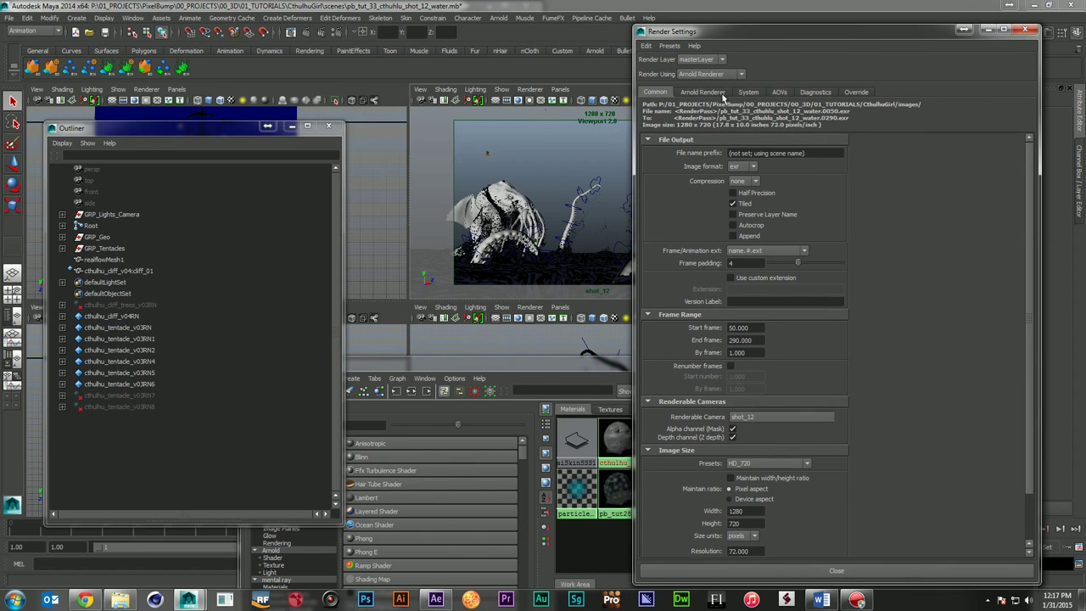
click(703, 91)
click(739, 181)
text(1)
key(Tab)
text(1)
key(Tab)
text(1)
click(740, 193)
text(2)
click(740, 181)
text(2)
click(754, 169)
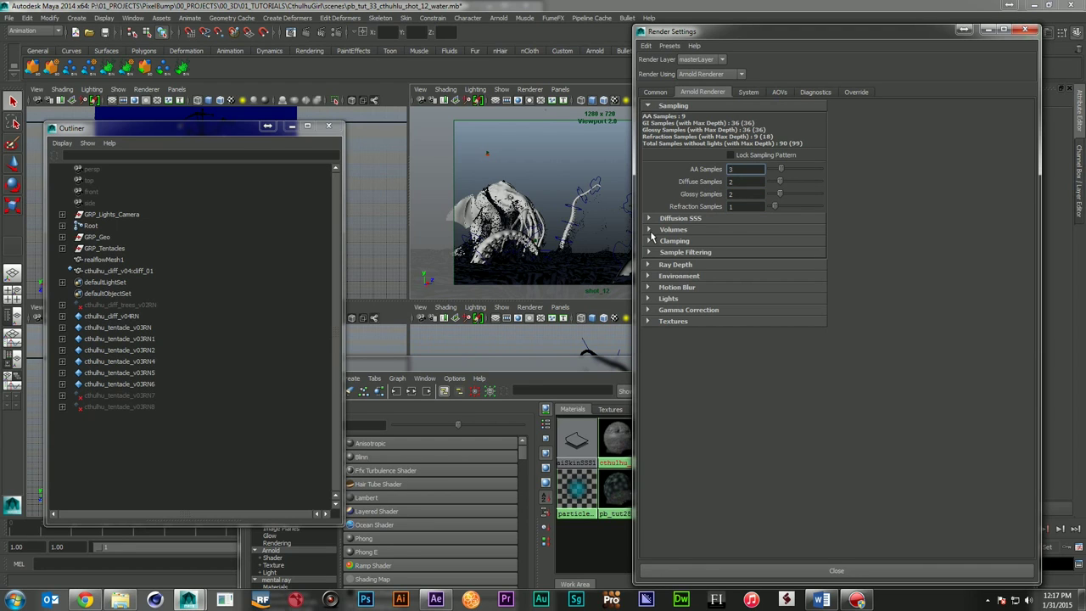
- Set the water scene's Arnold reflection and refraction ray depth to 1 and close Render Settings
click(647, 265)
click(745, 317)
text(1)
key(Tab)
key(shift+Tab)
key(shift+Tab)
key(shift+Tab)
key(shift+Tab)
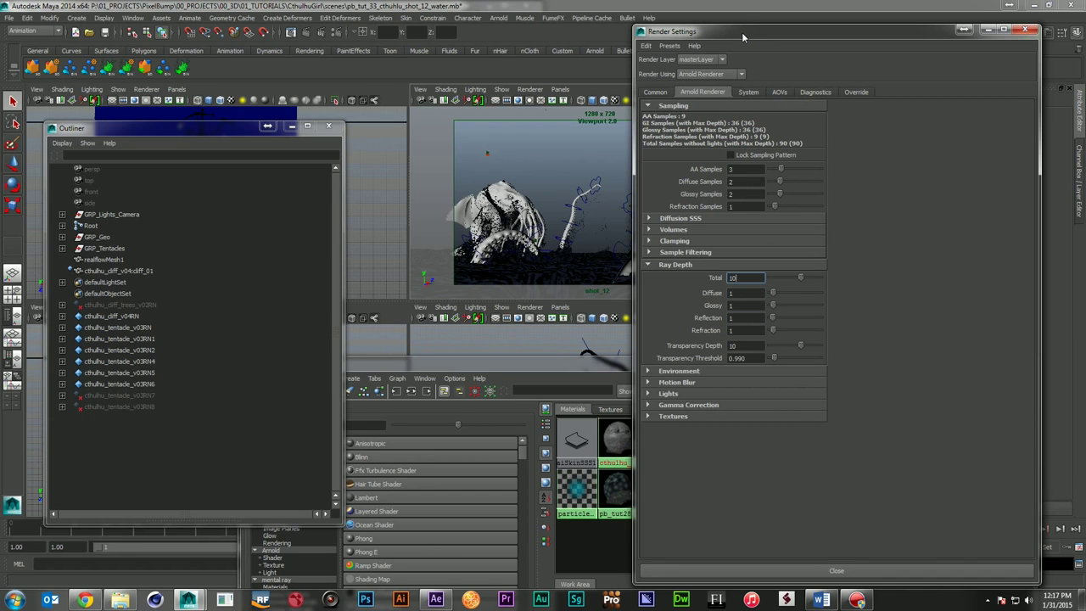
key(alt+F4)
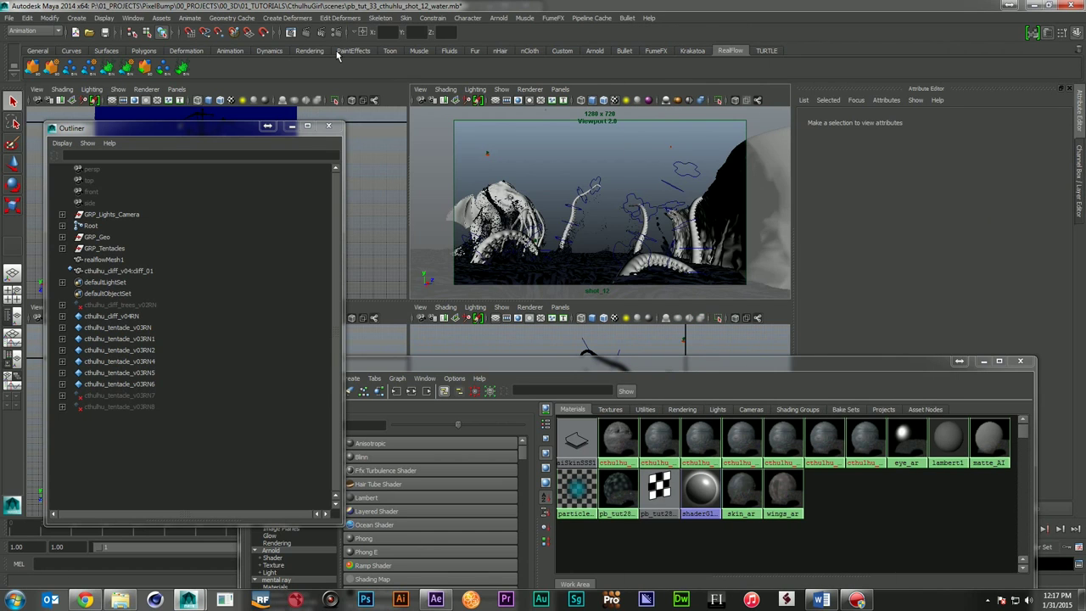
- Set the water scene's Arnold sampling to 1 diffuse, 1 glossy and 2 refraction samples
click(320, 33)
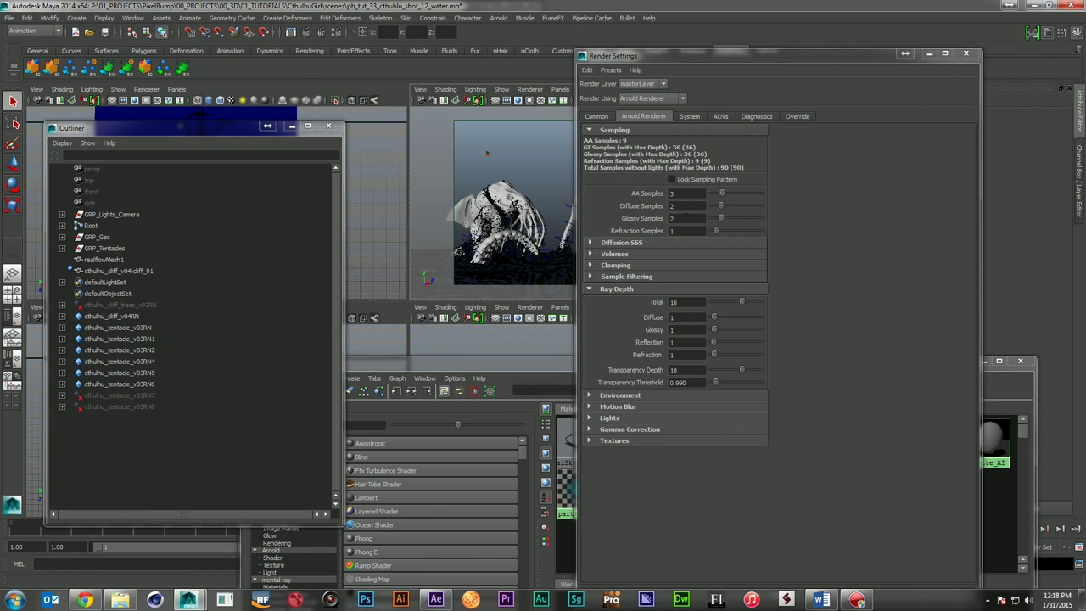
click(685, 206)
text(1)
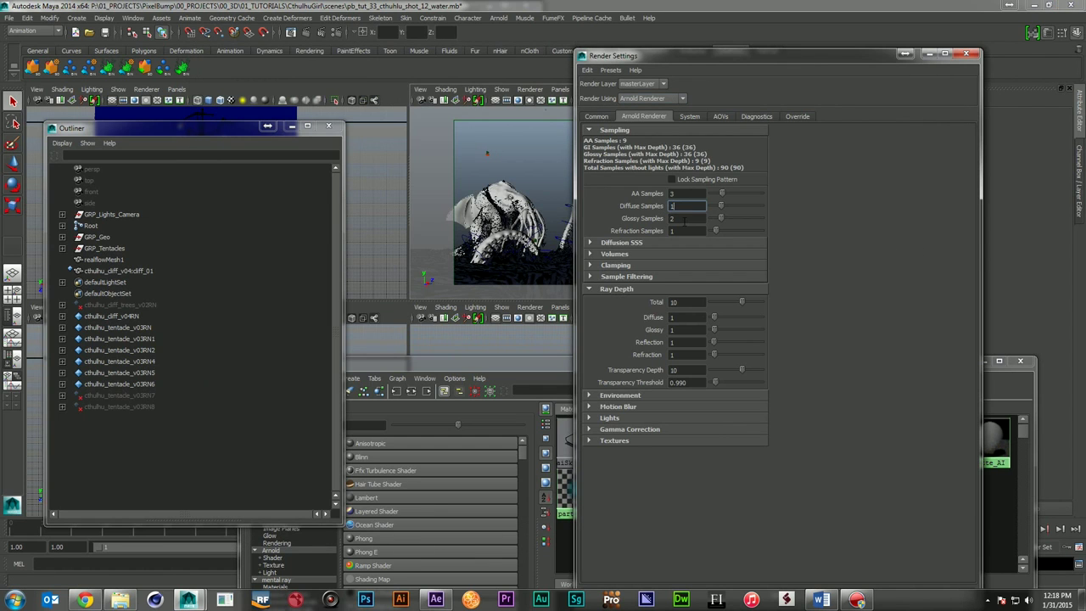
key(Return)
click(685, 230)
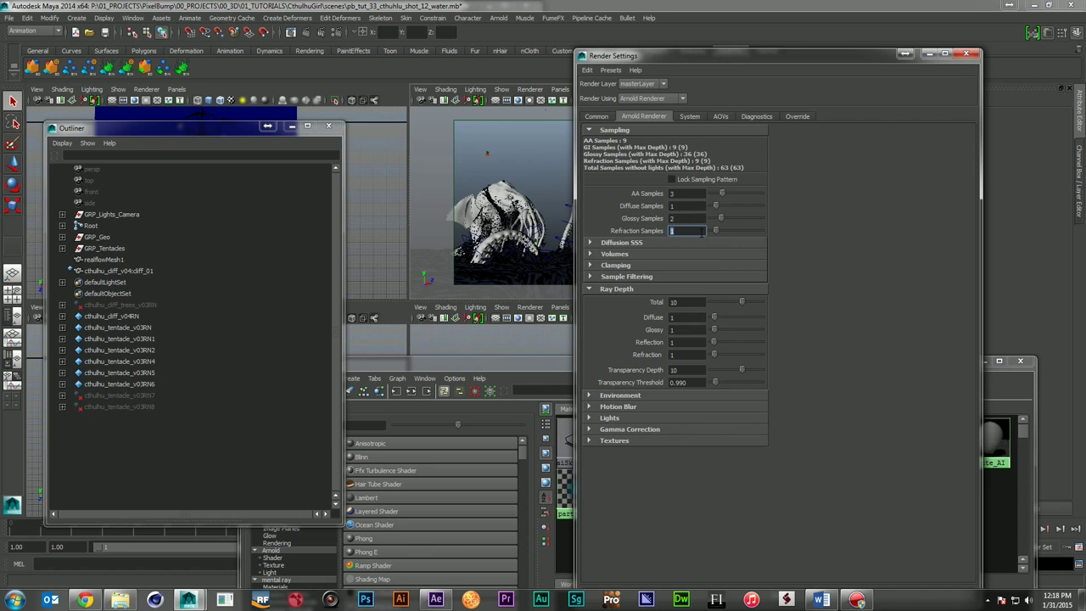
text(2)
key(Return)
click(685, 218)
text(1)
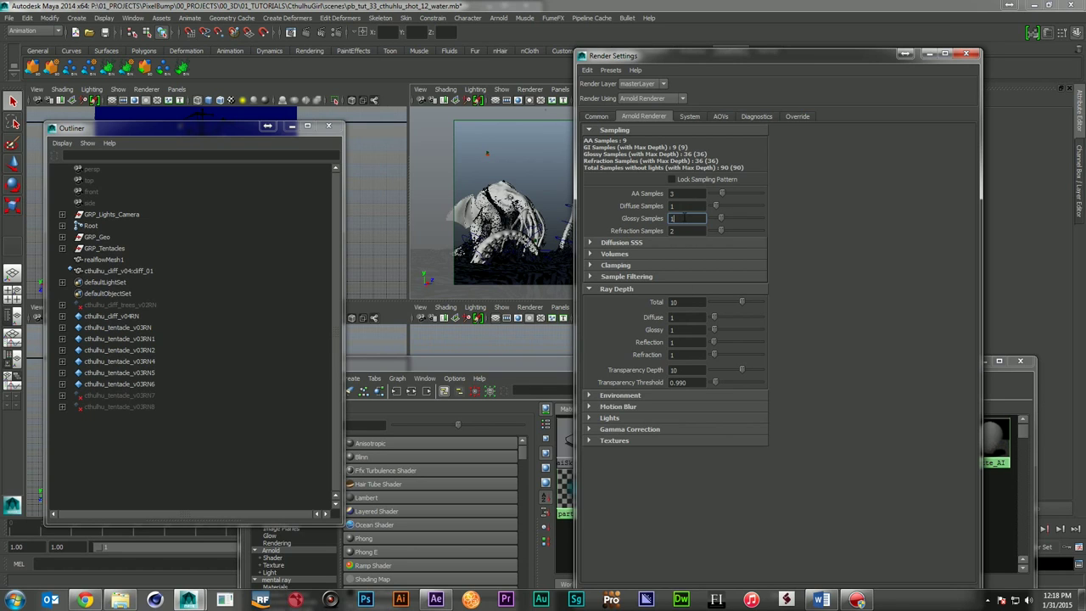
key(Tab)
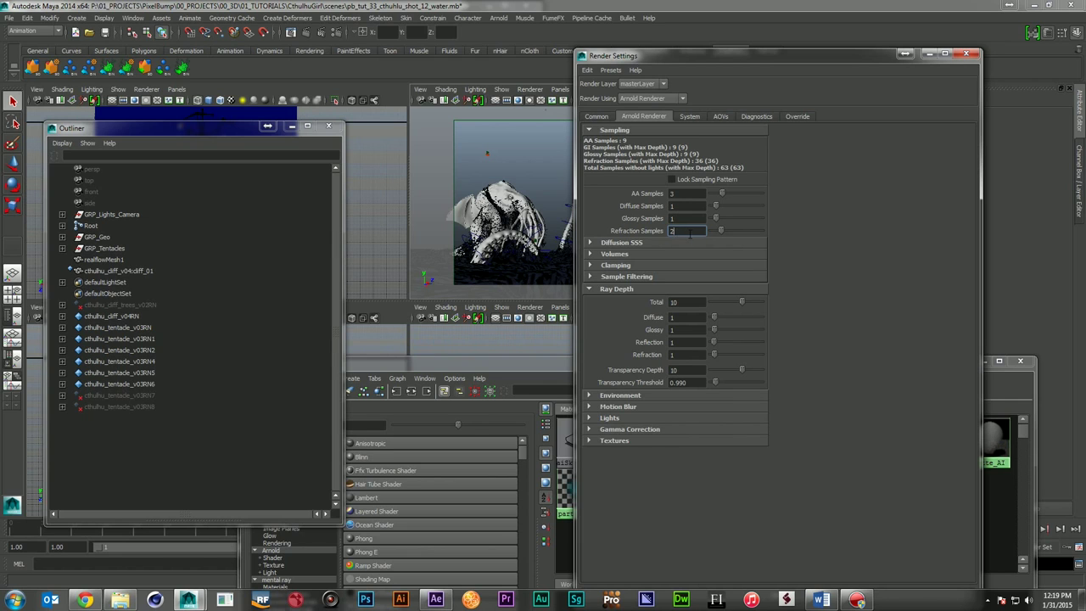
- Close Render Settings, test-render the water shot with Arnold, and close the rendered image
click(965, 54)
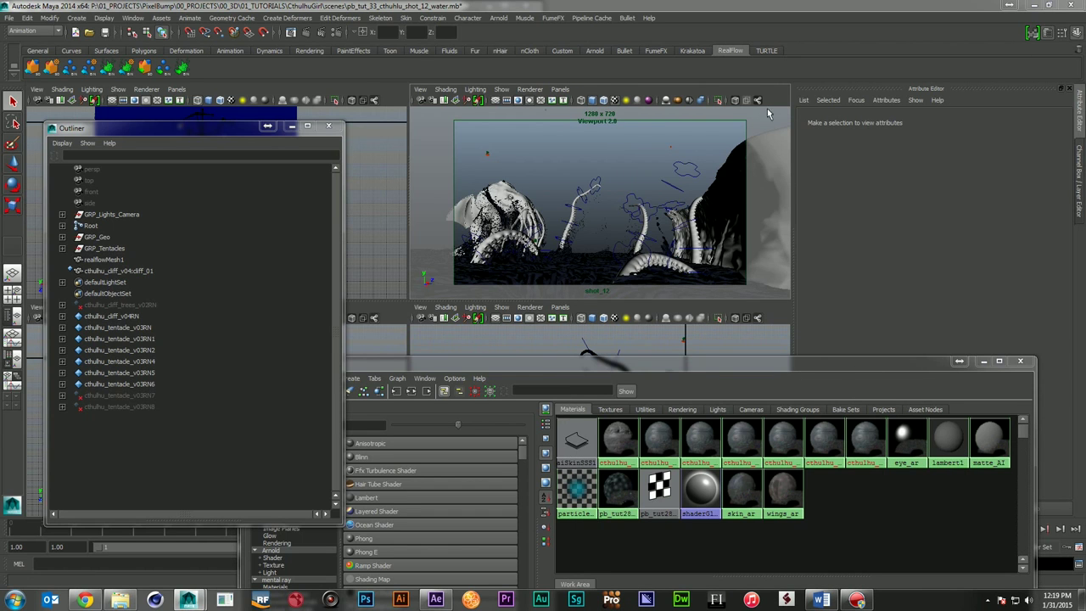
click(320, 34)
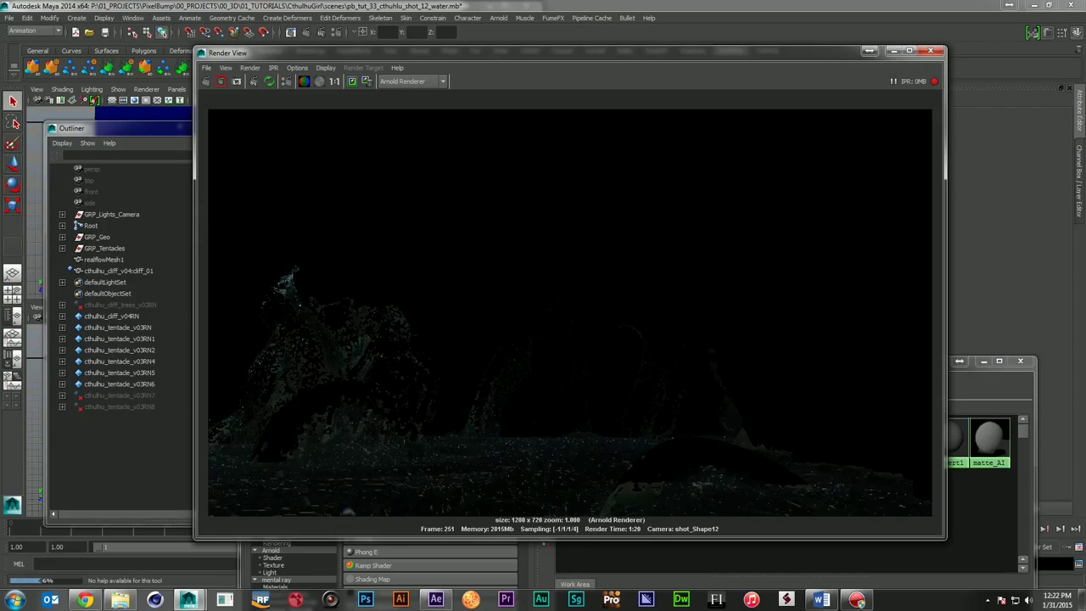
click(930, 52)
- Set the water scene's output file name prefix to pb_tut_33_shot_12/<RenderPass>/pb_tut_33_shot_12_<RenderPass>
drag(1085, 48, 694, 50)
click(480, 111)
click(597, 172)
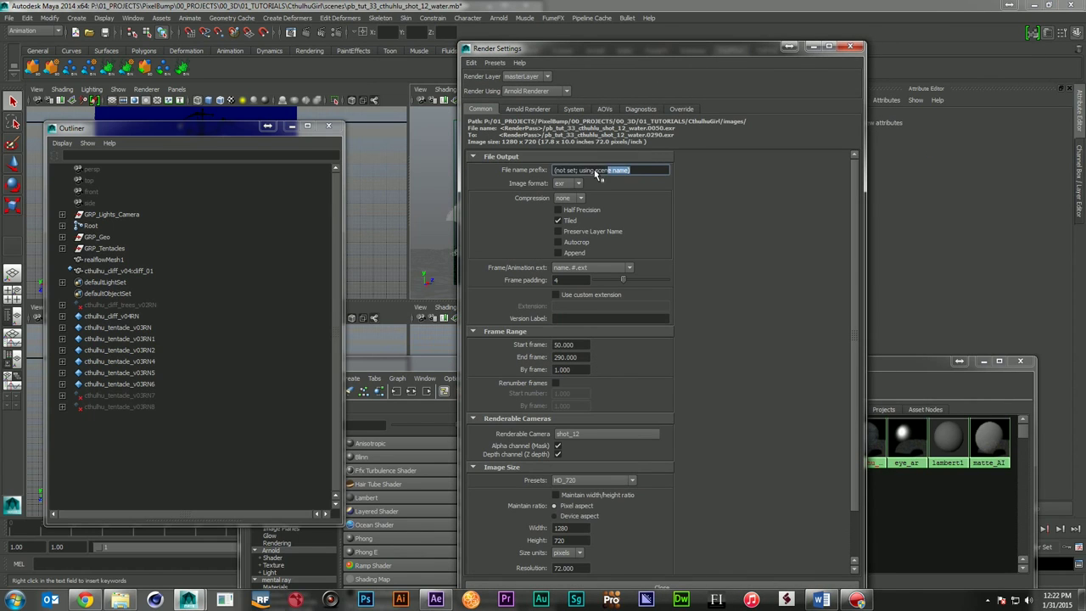
text(pb_)
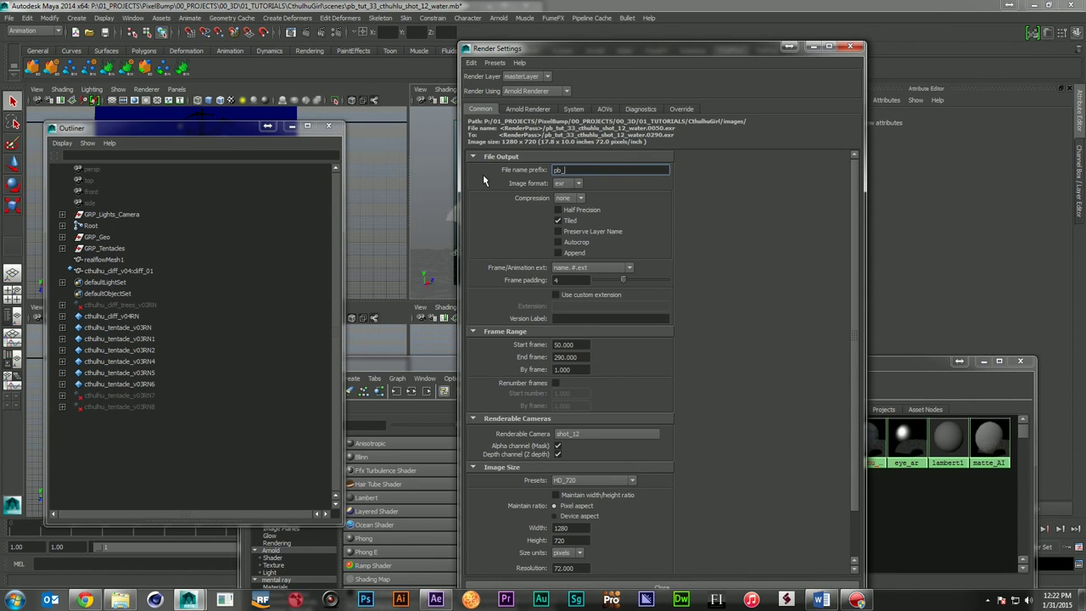
text(tut_33_shot_12)
text(/<RenderPass)
text(>/pb)
text(_tut_33_s)
text(h)
text(ot_)
text(12_)
text(<Render)
text(Pass>)
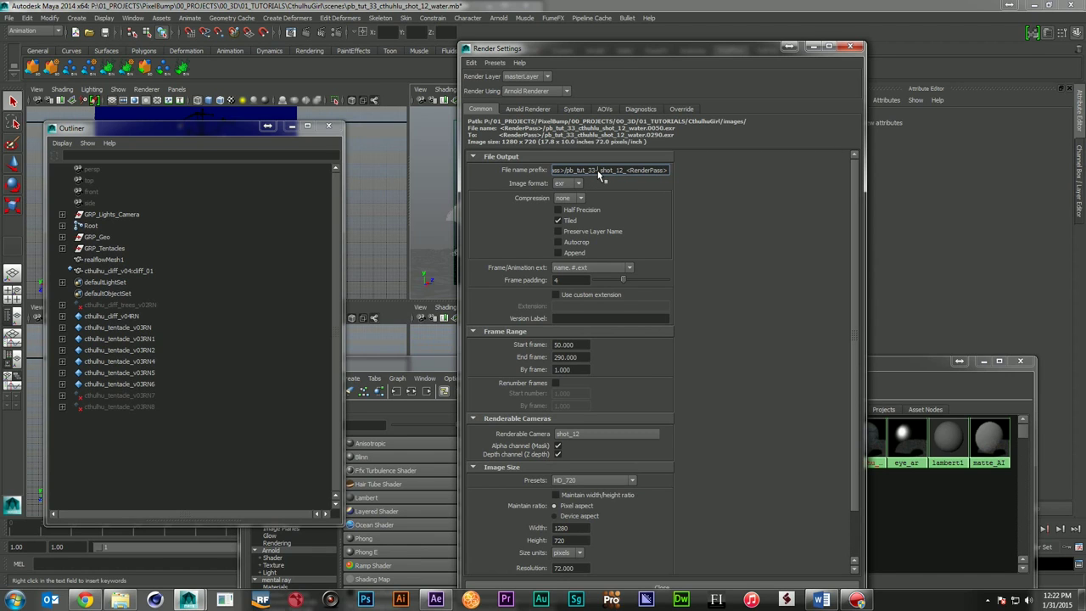
key(Return)
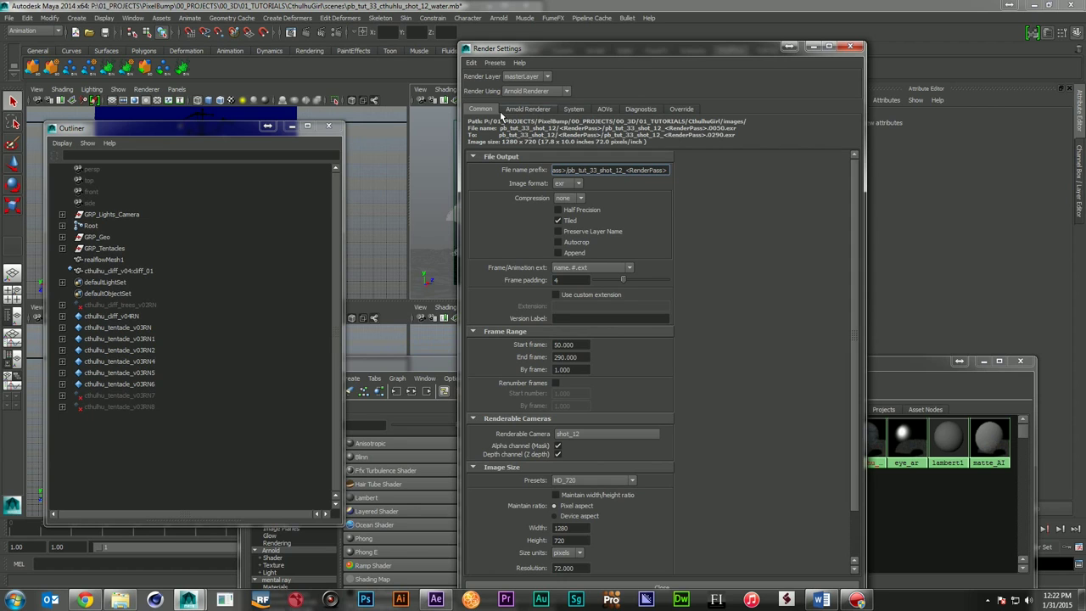
- Show the aiStandard group's available AOVs in the water scene's Arnold AOV browser
click(522, 109)
click(575, 111)
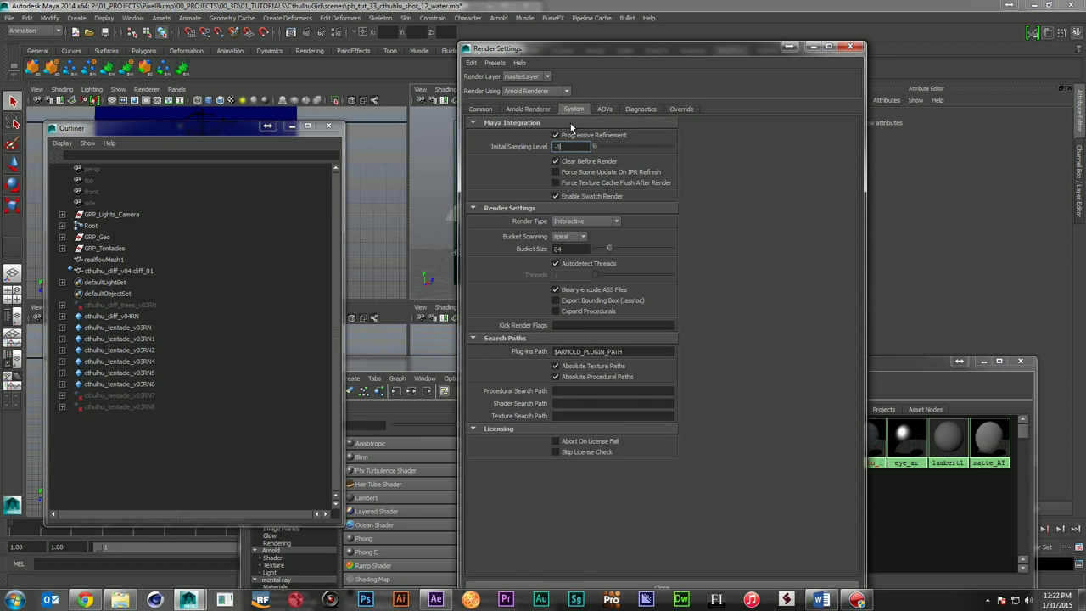
click(607, 112)
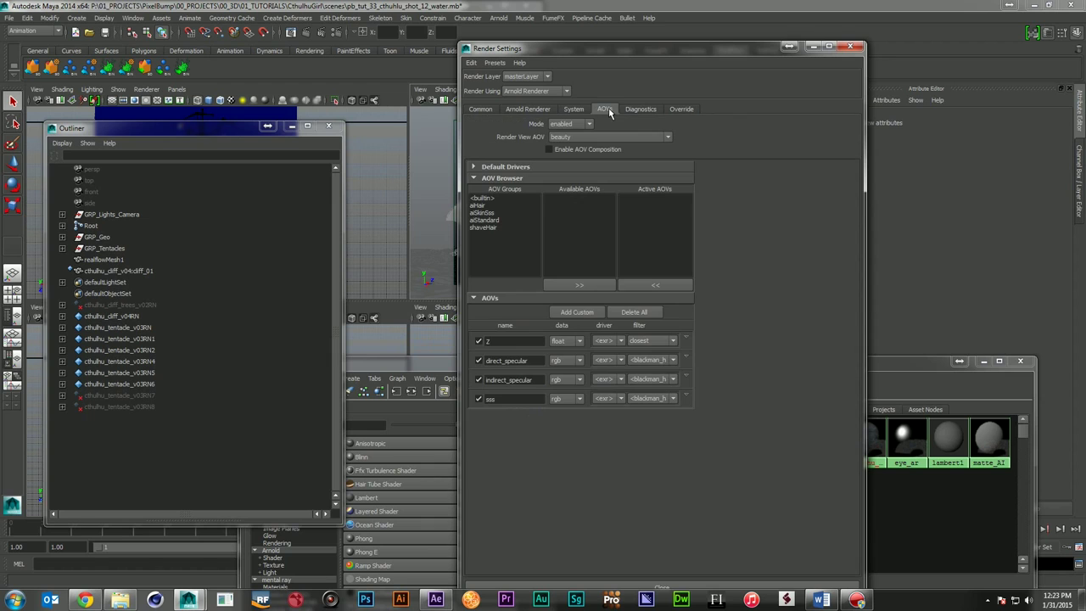
click(491, 342)
key(Tab)
key(Tab)
key(Tab)
click(484, 199)
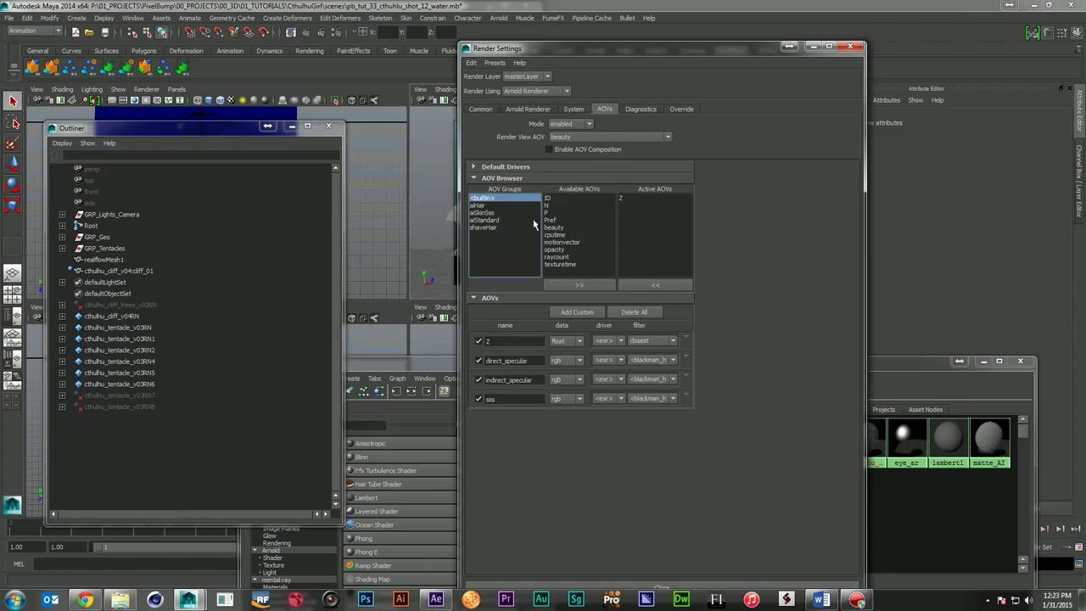
click(490, 221)
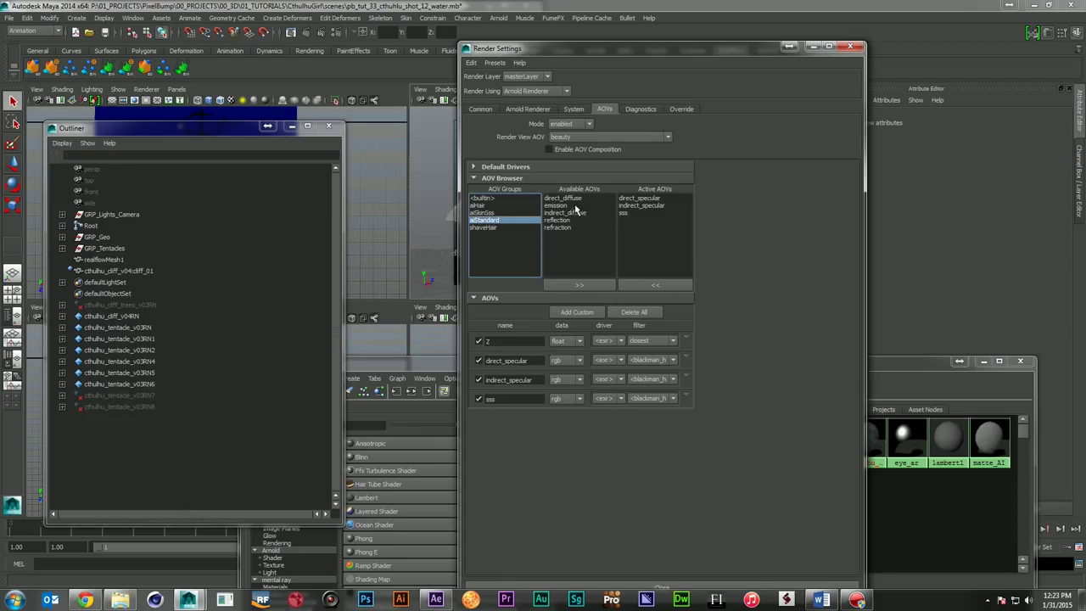
click(573, 205)
click(575, 286)
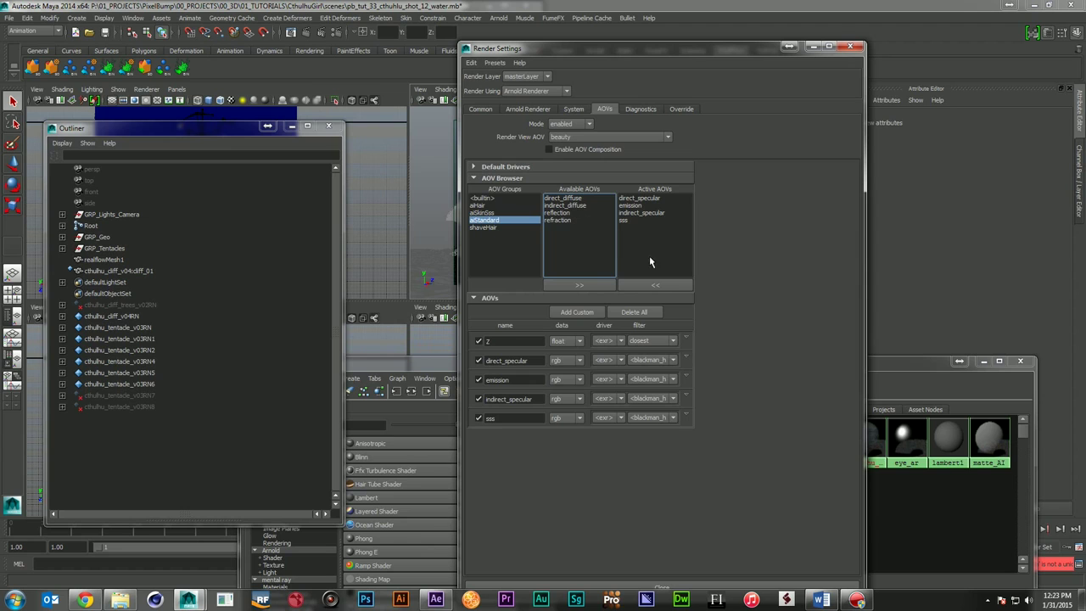
click(630, 205)
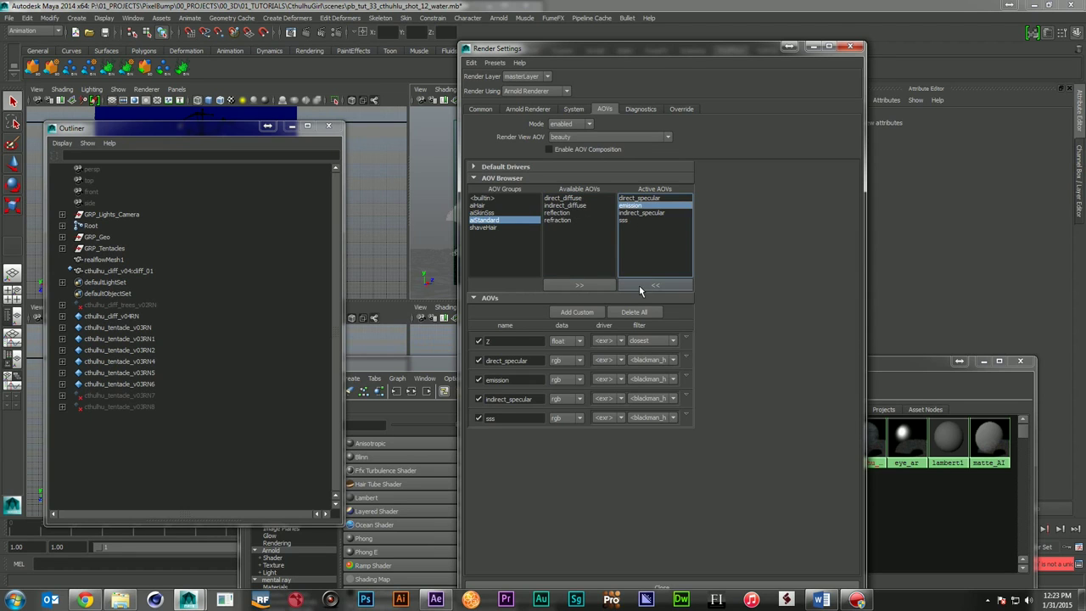
click(638, 285)
- Activate the direct_diffuse and refraction AOVs from the aiStandard group, then close Render Settings and save the water scene
click(563, 198)
click(582, 287)
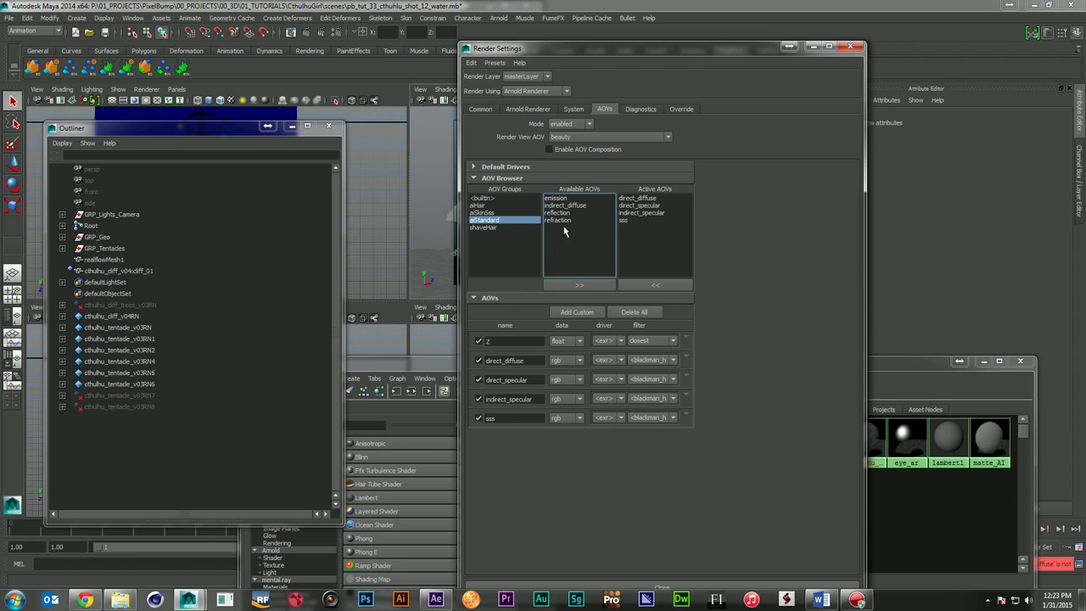
click(560, 221)
click(583, 283)
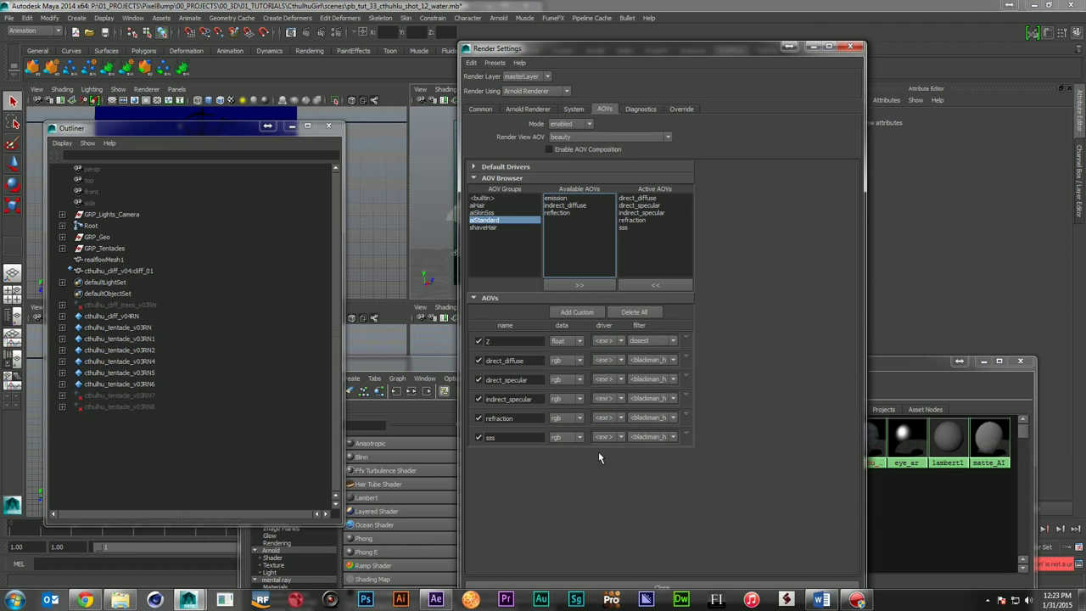
click(846, 48)
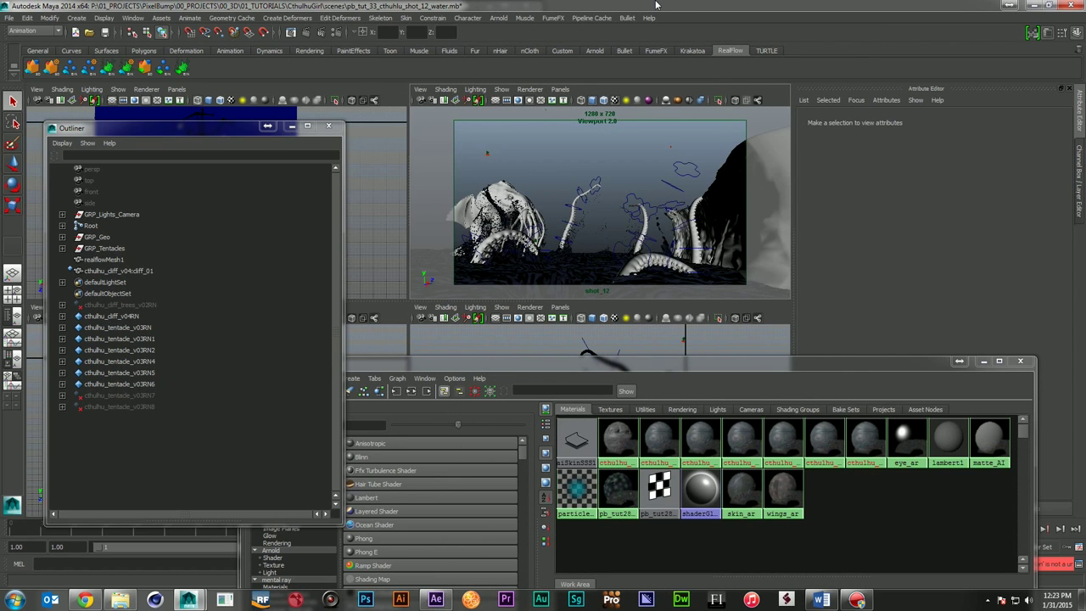
key(ctrl+s)
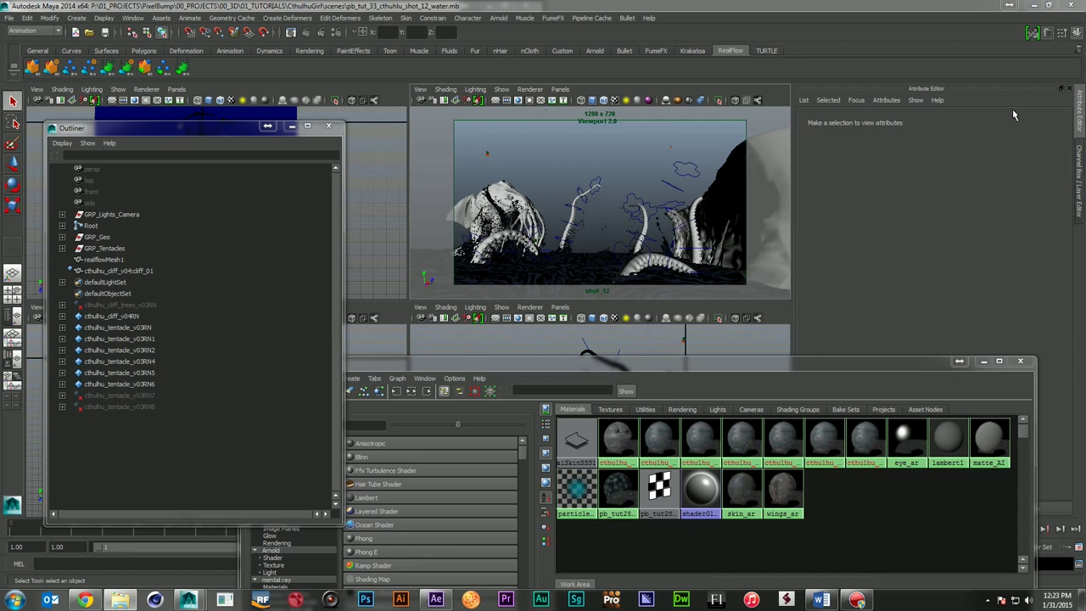
- Open the scene file pb_tut_33_cthuhlu_shot_12_set.mb
click(9, 18)
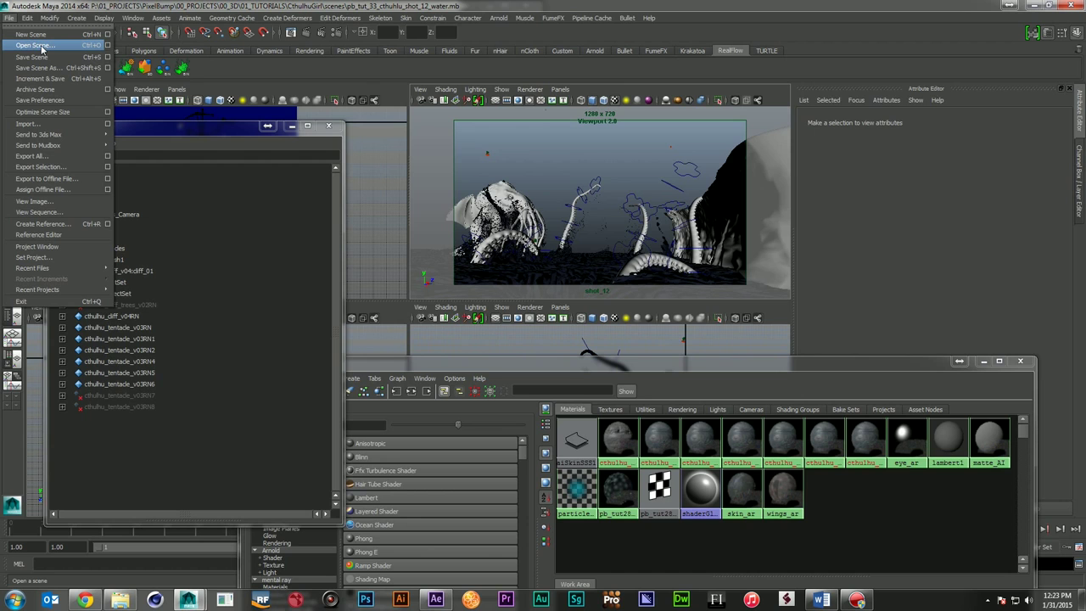
click(41, 47)
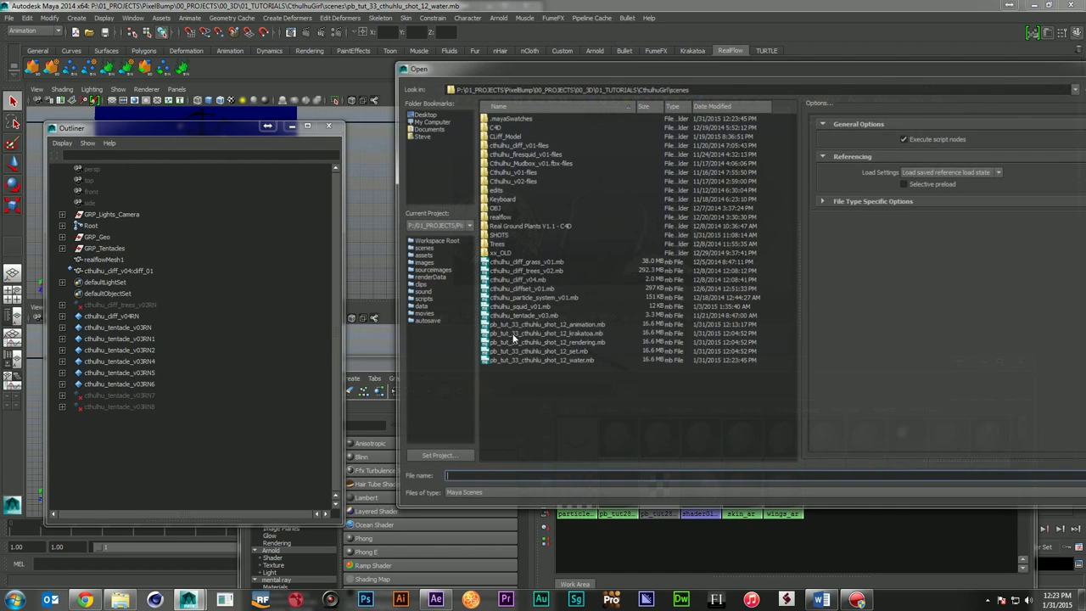
double_click(561, 361)
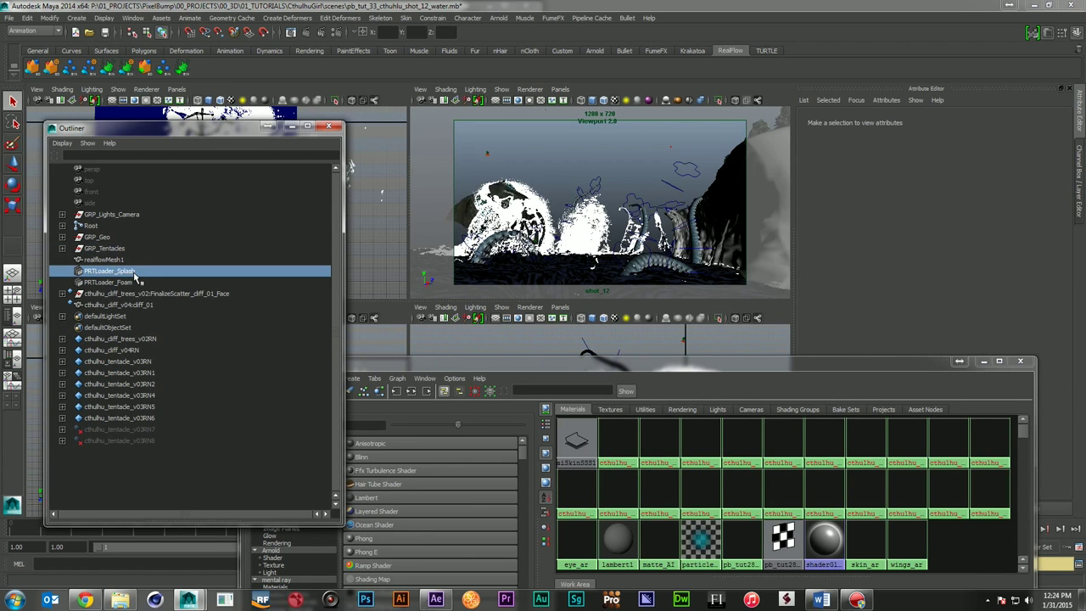
- Delete PRTLoader_Splash, PRTLoader_Foam, Root and GRP_Geo from the set scene
shift+click(136, 281)
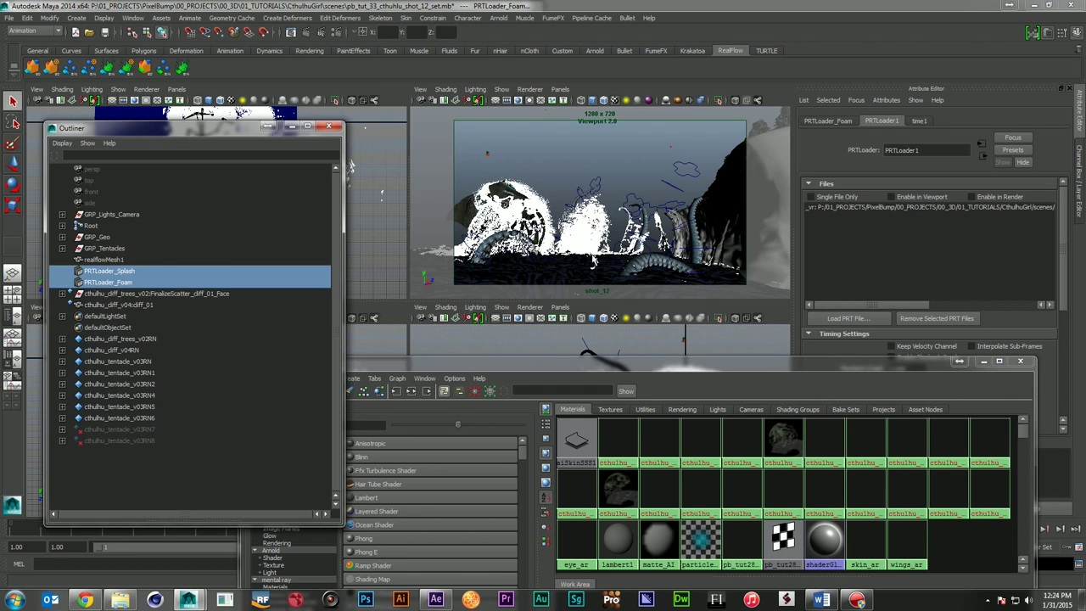
ctrl+click(90, 225)
ctrl+click(98, 236)
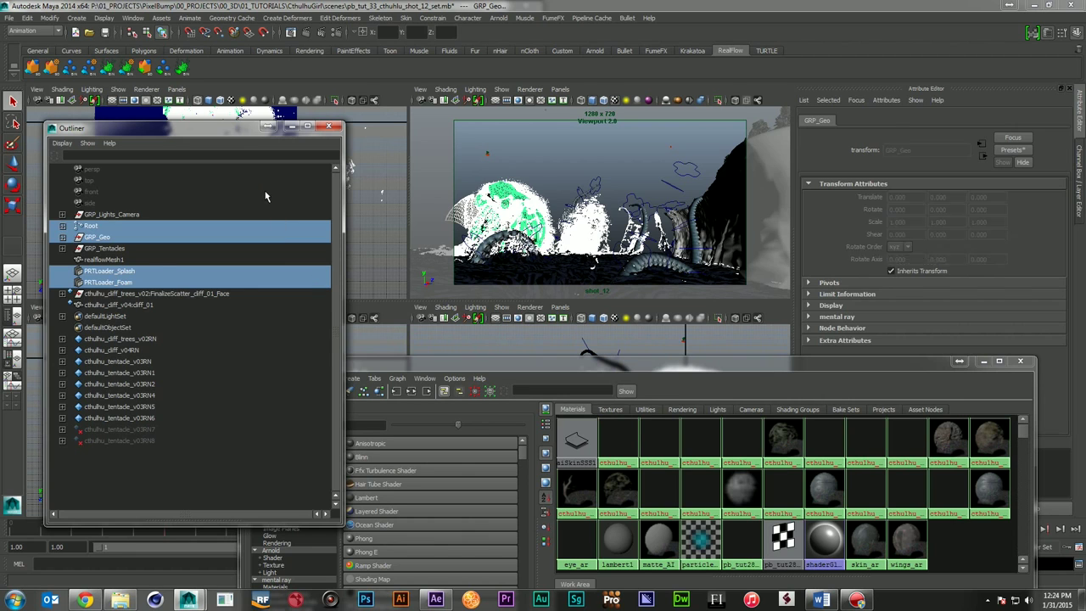
key(Delete)
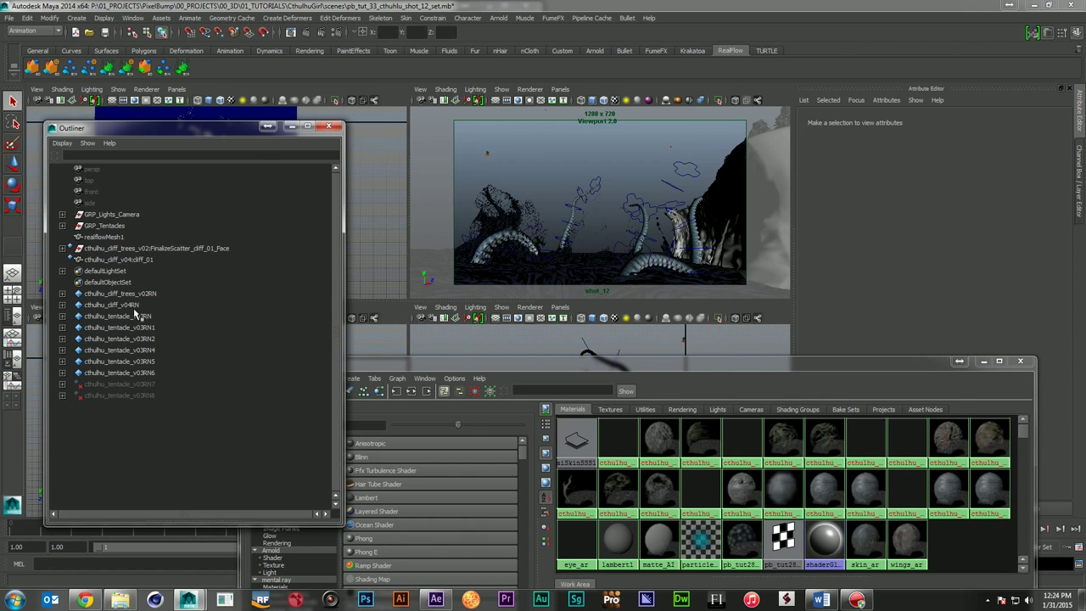
- Assign the matte_AI material to GRP_Tentacles and realflowMesh1, and clear the Hypershade from view
click(116, 238)
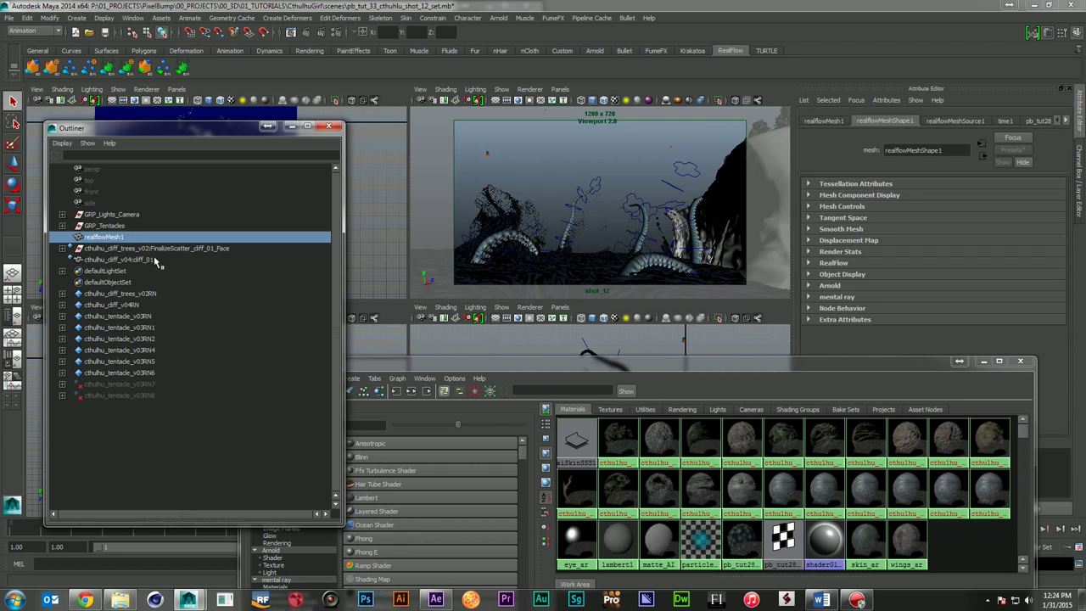
shift+click(120, 225)
right_drag(662, 471, 656, 445)
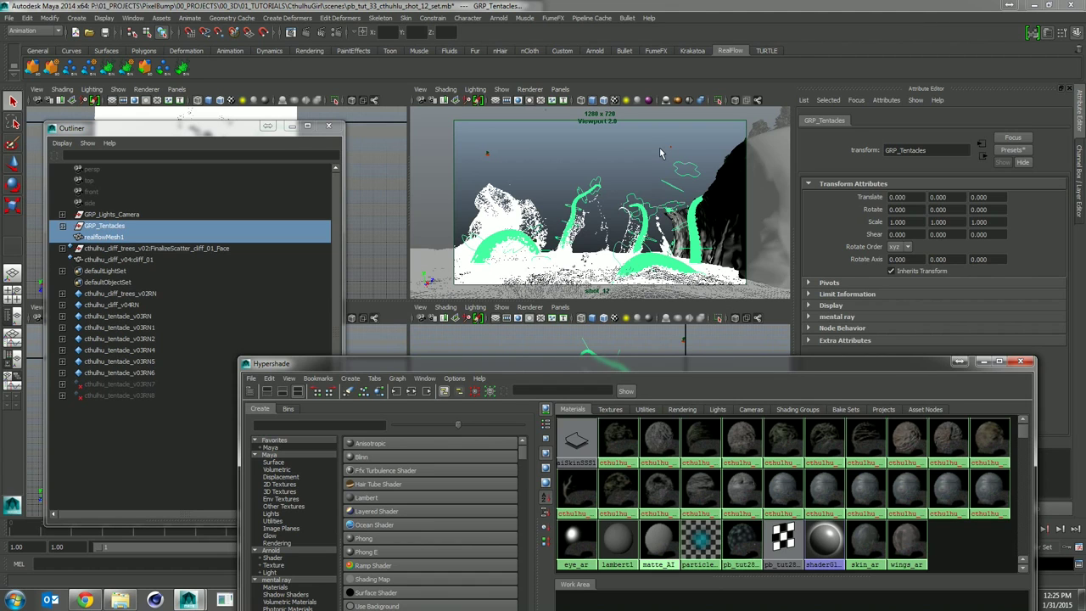
click(160, 444)
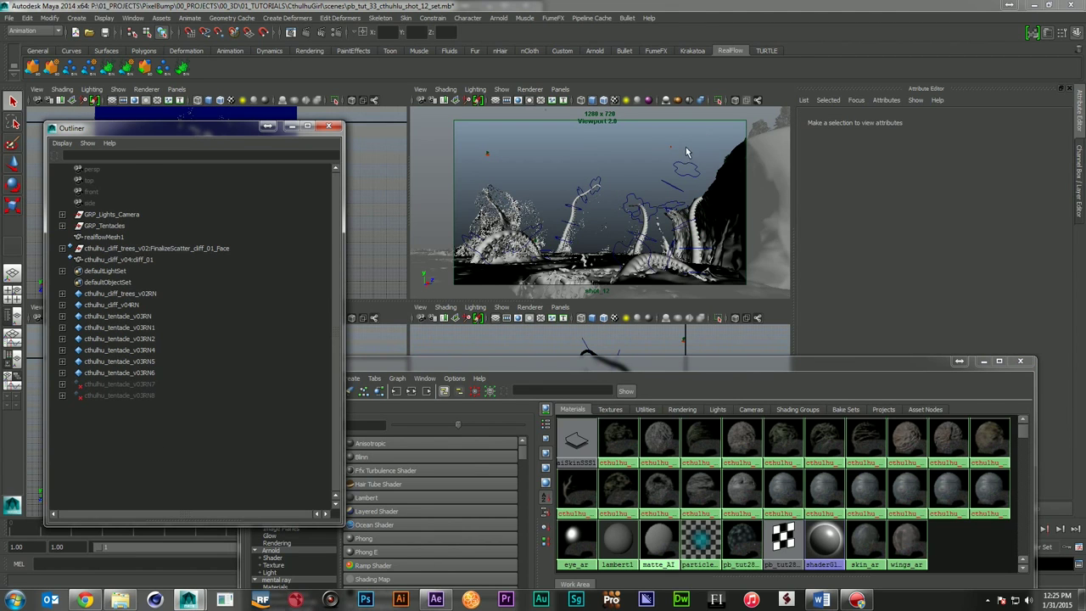
click(690, 365)
drag(703, 365, 1085, 466)
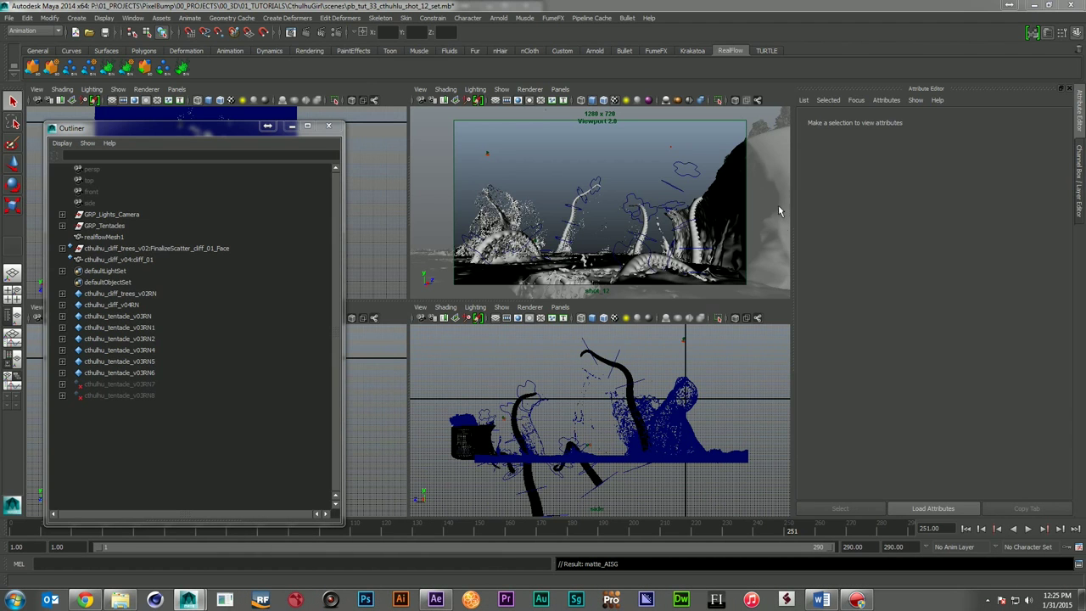
- Set the set scene's Arnold diffuse, glossy and refraction samples to 1
click(337, 32)
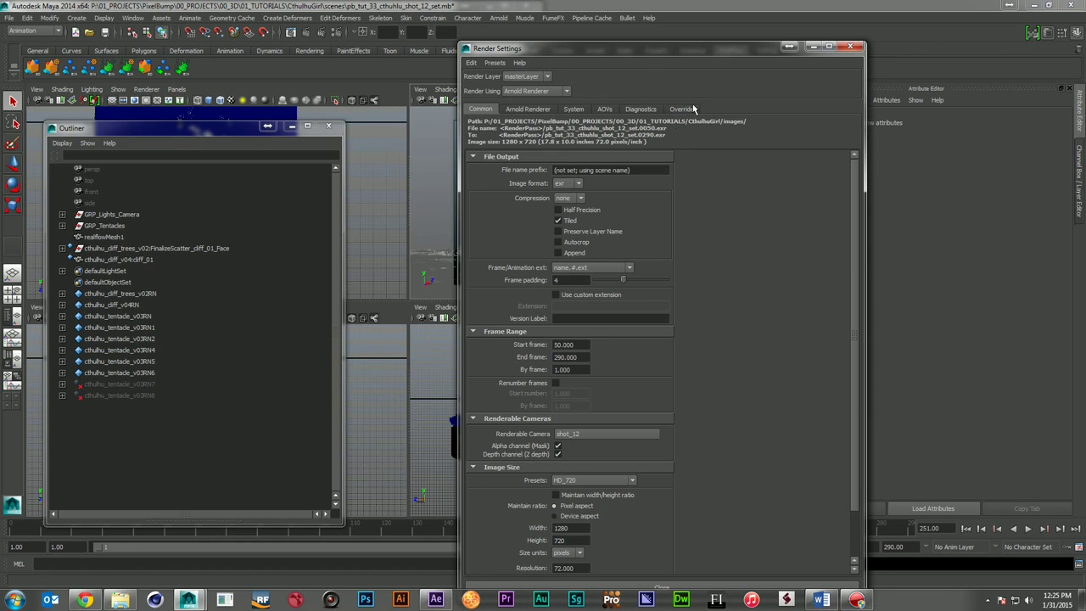
click(530, 110)
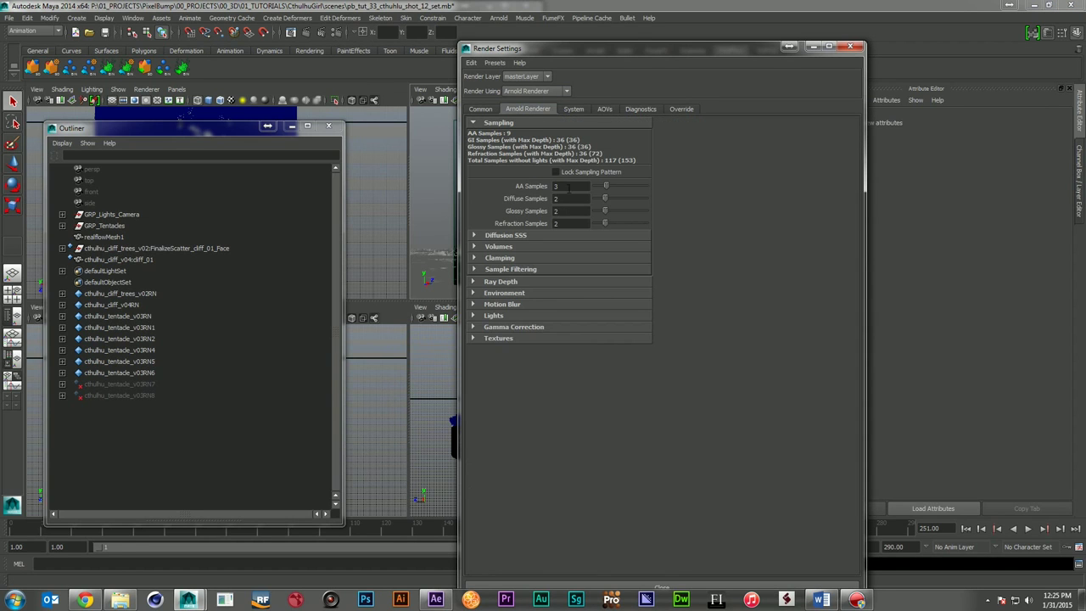
double_click(573, 198)
text(1)
key(Tab)
text(1)
key(Tab)
text(1)
- Set the set scene's Arnold reflection and refraction ray depth to 1 and clear Render Settings from the camera view
click(500, 280)
double_click(574, 335)
text(1)
double_click(562, 347)
text(1)
click(573, 310)
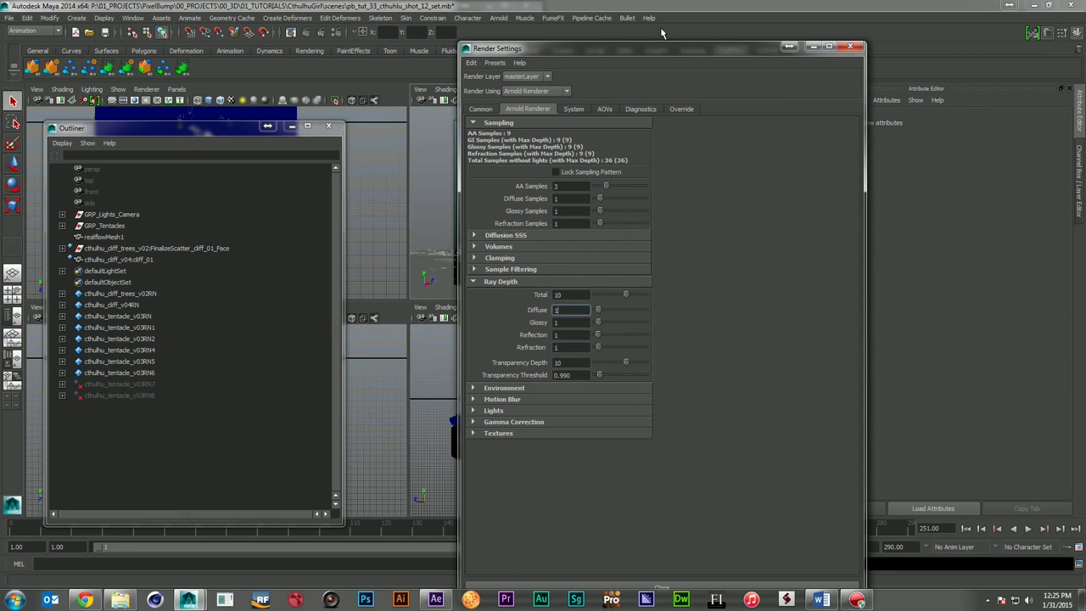
drag(655, 54, 877, 308)
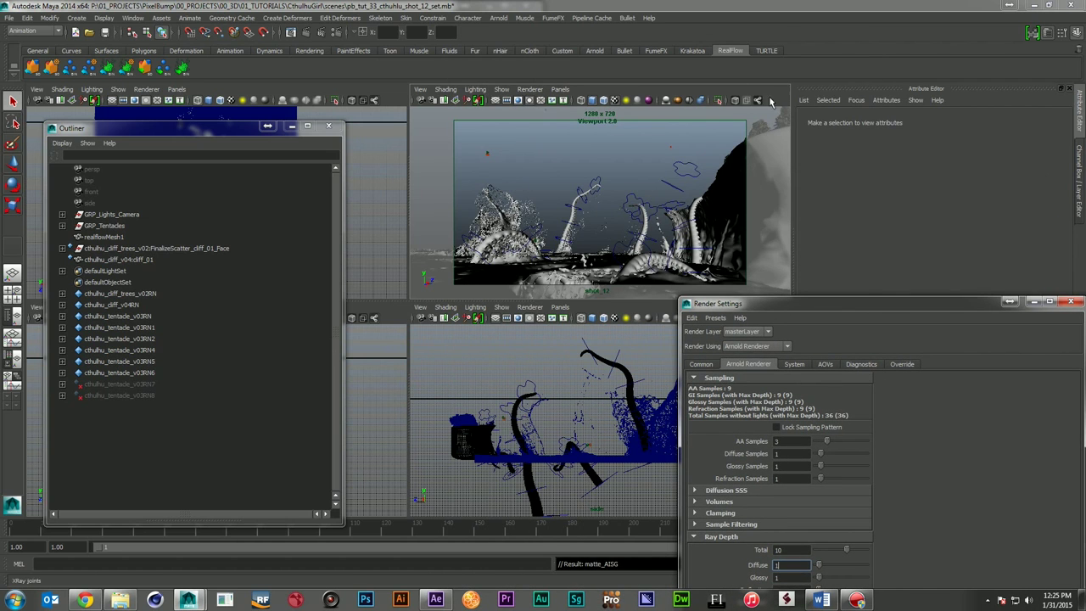
- Start an IPR render of the shot_12 camera and bring up the cliff_texture material's attributes beside the render
click(322, 34)
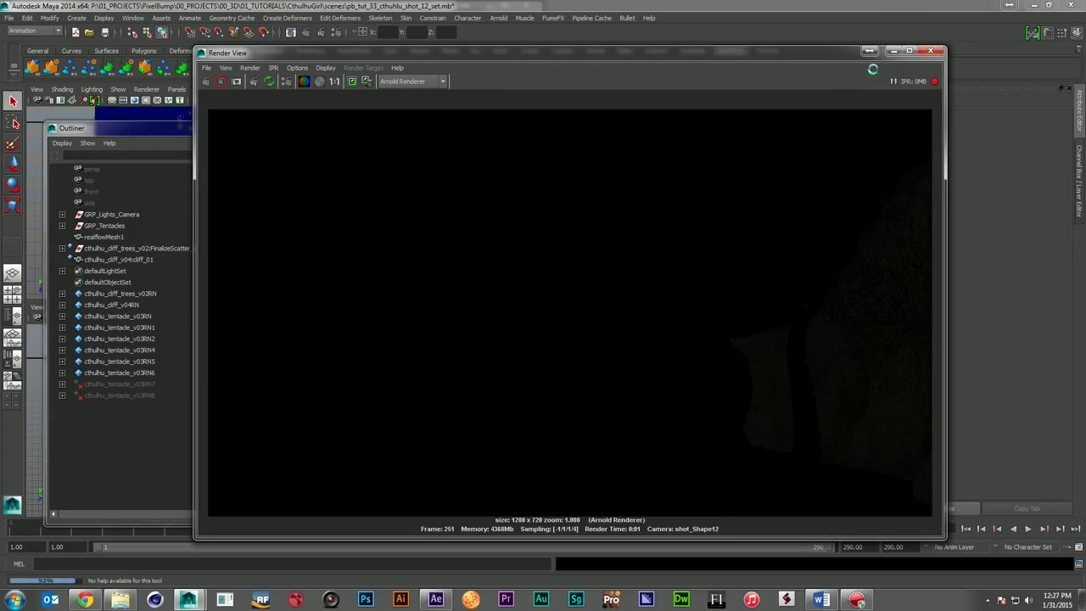
drag(831, 55, 567, 55)
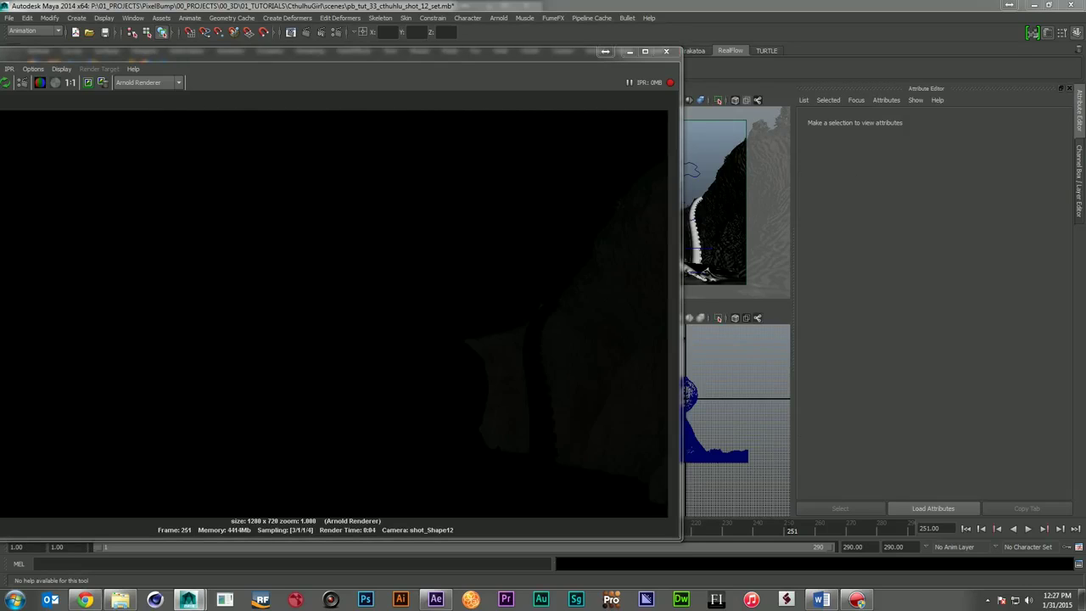
scroll(967, 274, up, 5)
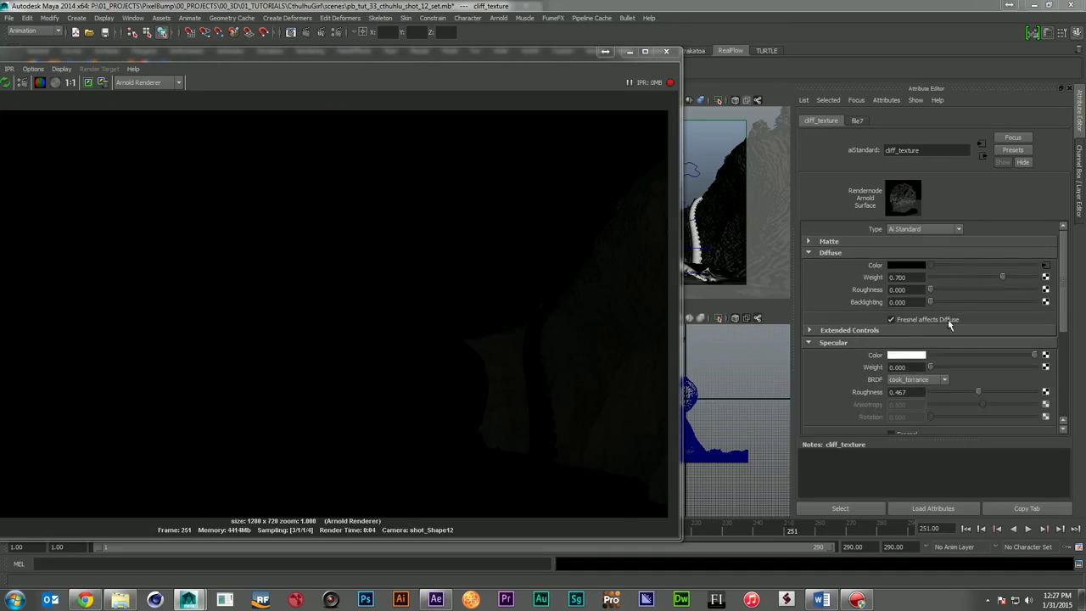
- Try a specular weight of 0.5 and a roughness of 0.2 on the cliff_texture material
double_click(896, 366)
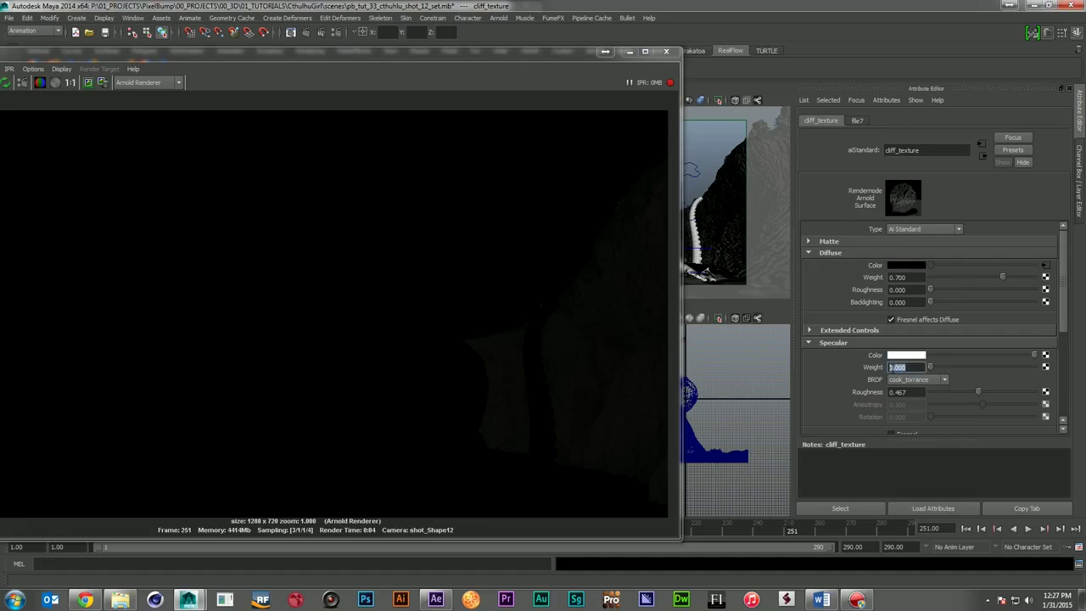
text(0.5)
key(Return)
scroll(849, 379, down, 1)
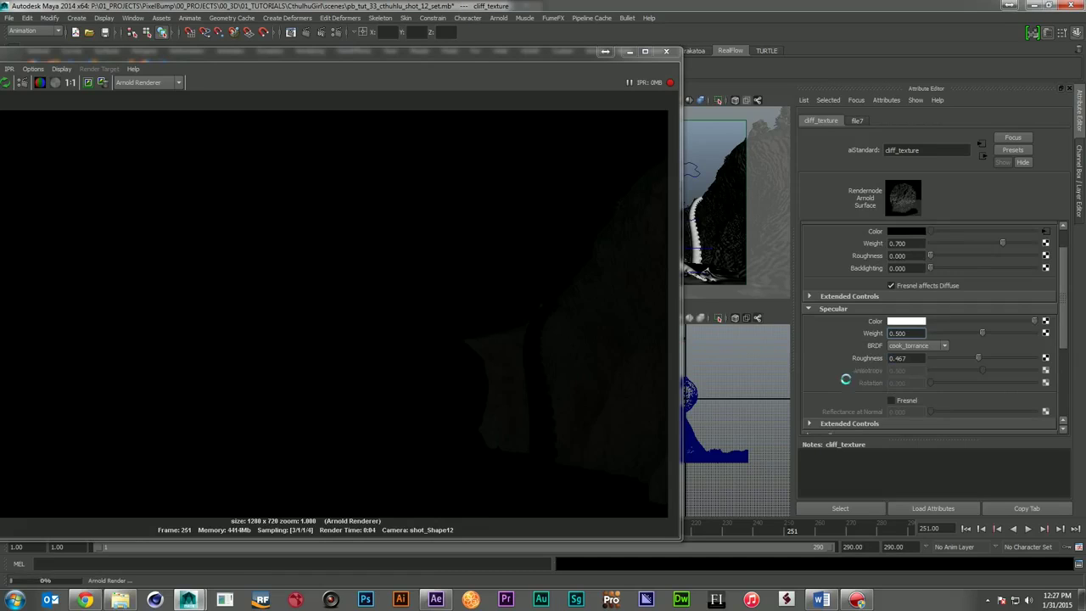
double_click(918, 358)
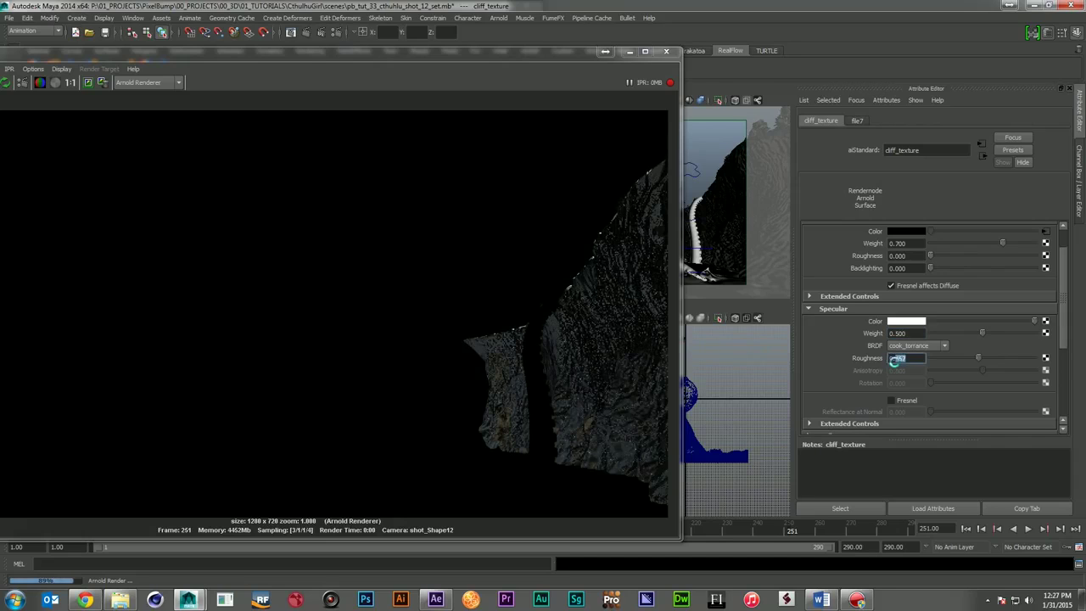
text(0.2)
key(Return)
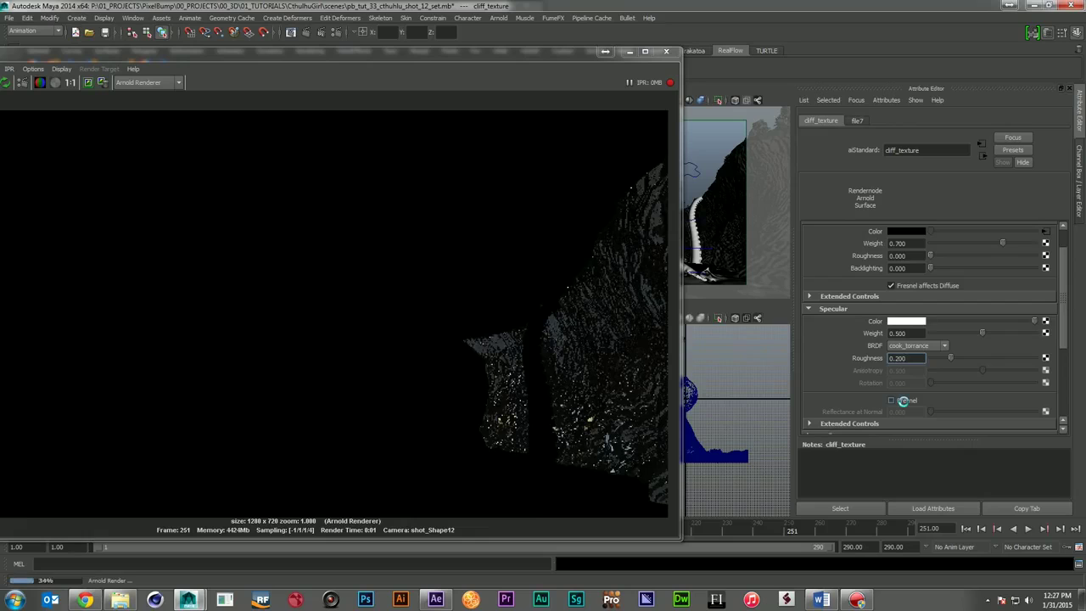
- Enable specular Fresnel on cliff_texture with a Reflectance at Normal of 0.1
click(904, 399)
double_click(896, 413)
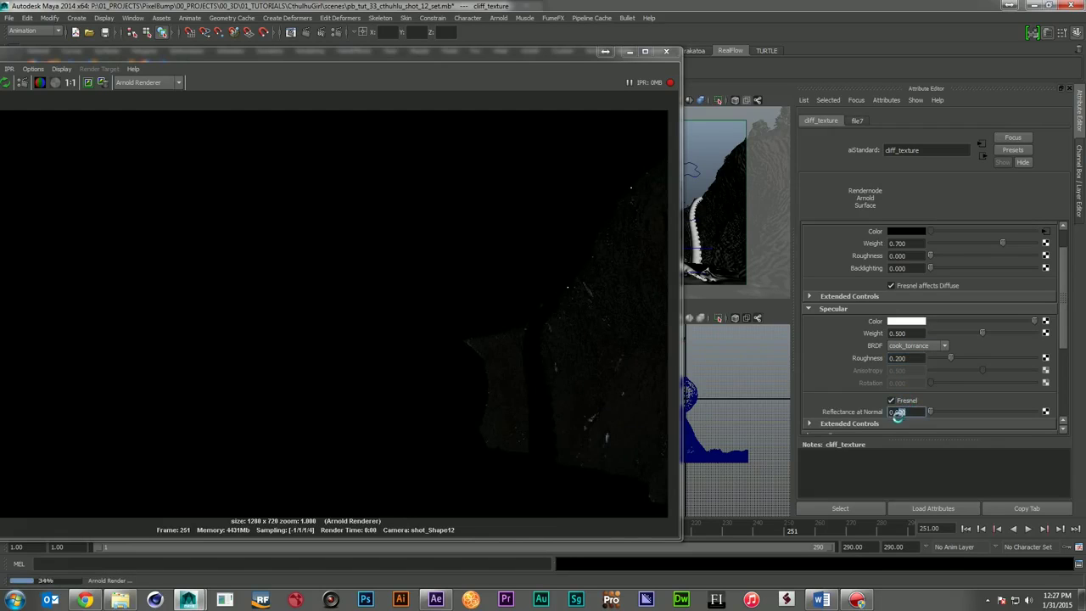
text(0.1)
key(Return)
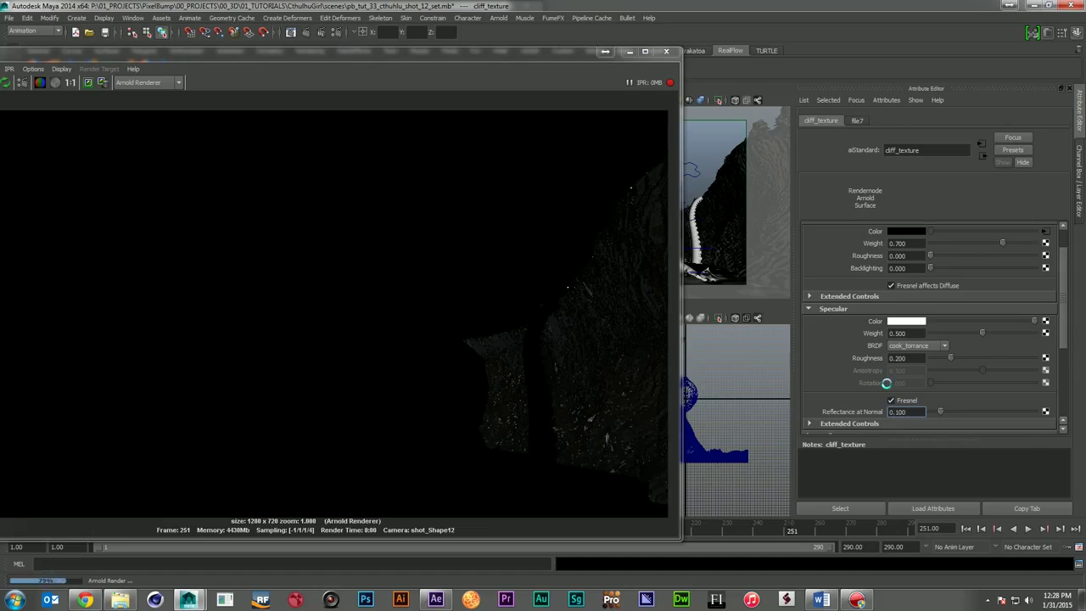
- Set cliff_texture's specular weight to 0.25 and roughness to 0.4, and close the render preview
click(913, 334)
text(0.25)
key(Return)
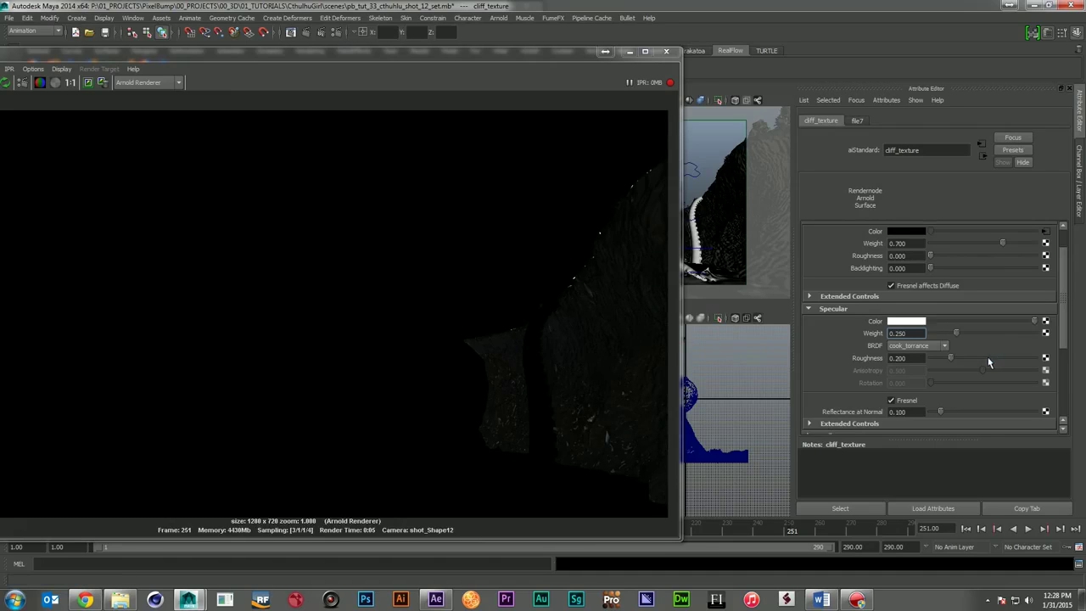
mouse_move(921, 357)
mouse_down()
mouse_move(898, 357)
mouse_move(917, 357)
mouse_up()
key(BackSpace)
key(BackSpace)
key(BackSpace)
text(400)
key(Return)
drag(383, 52, 608, 70)
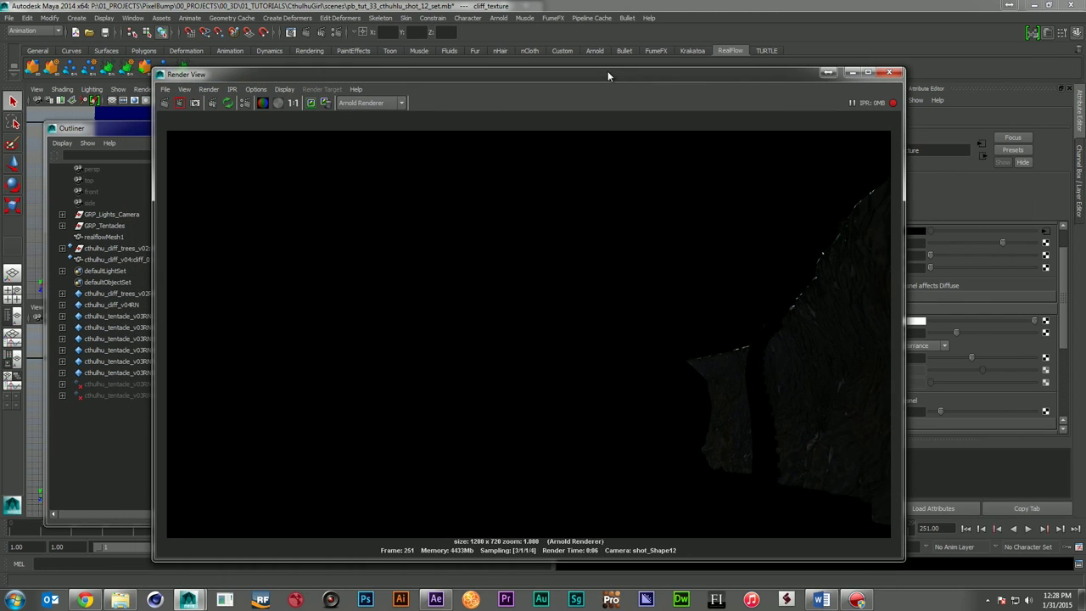
click(888, 72)
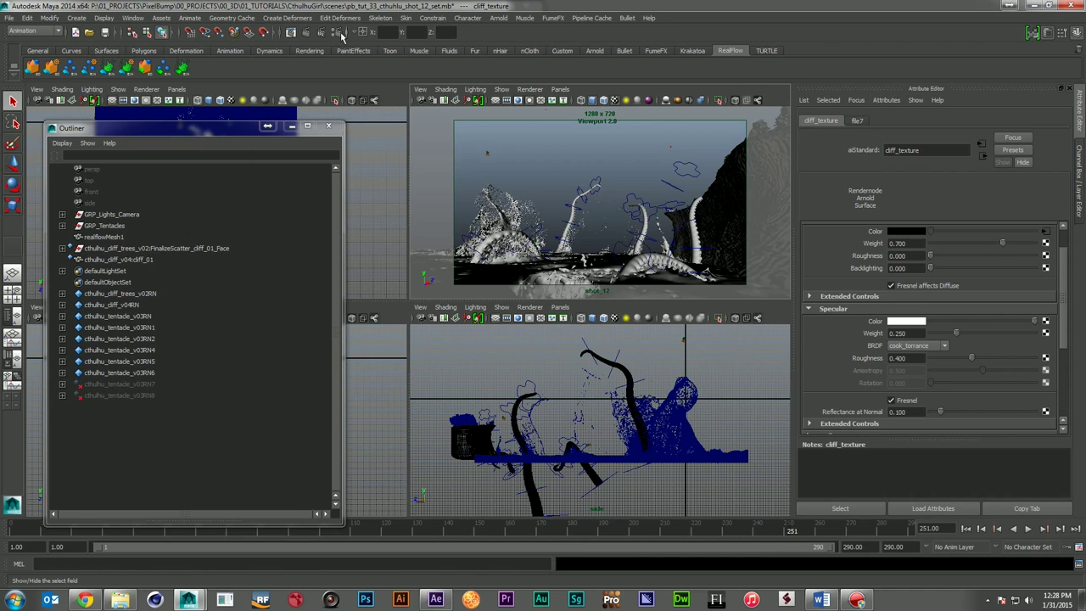
- Try to add the aiStandard direct_diffuse AOV to the set scene's active AOVs
click(307, 31)
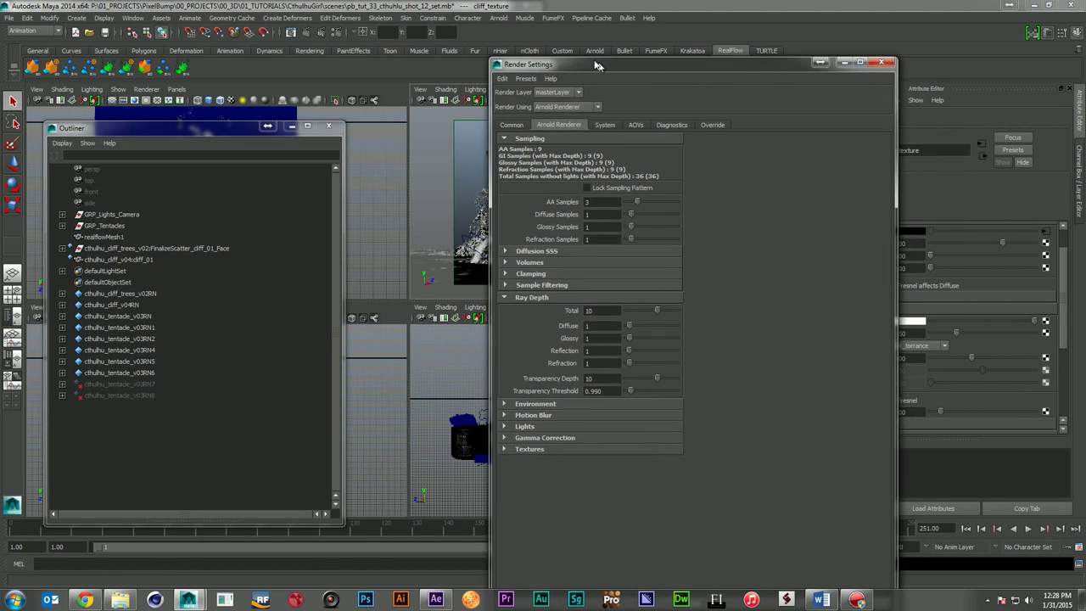
drag(587, 119, 587, 21)
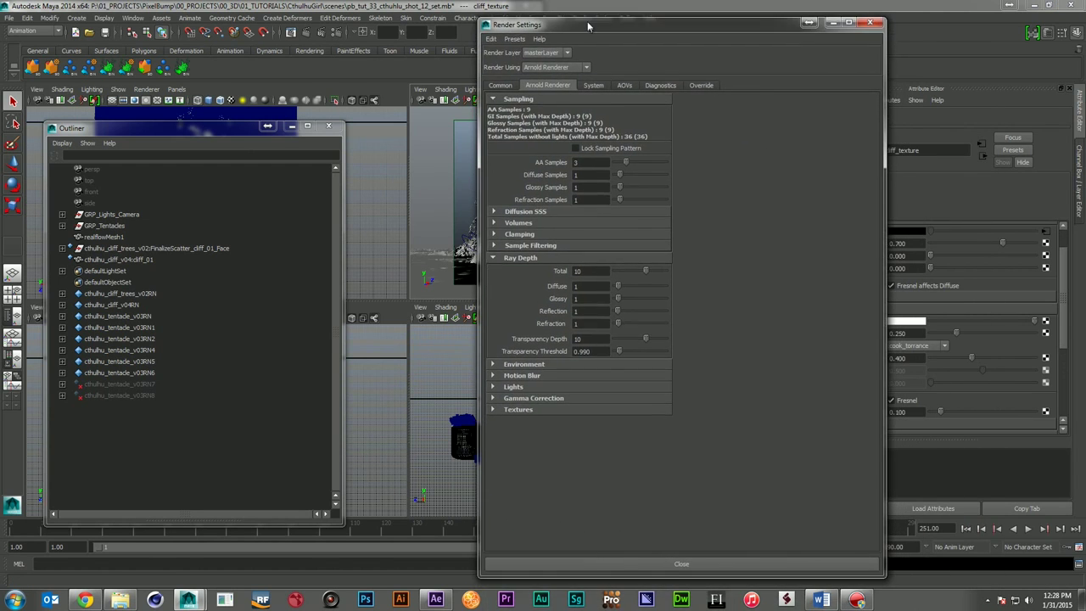
click(624, 85)
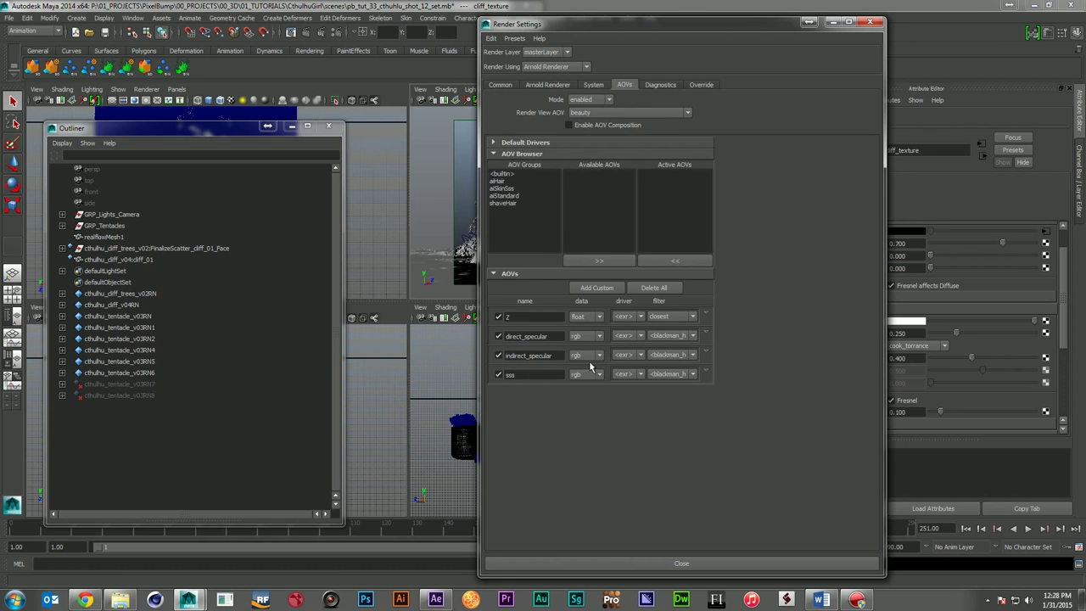
click(509, 196)
click(582, 174)
click(616, 261)
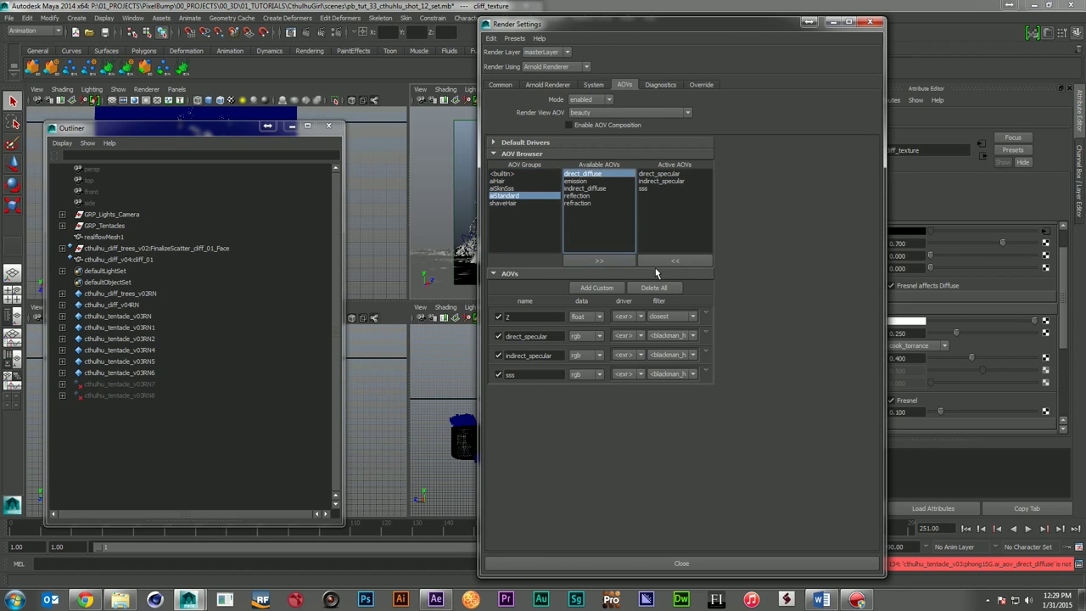
- Set the render file name prefix to pb_tut_33_shot_12/<RenderPass>/pb_tut_33_shot_12_<RenderPass>
click(515, 87)
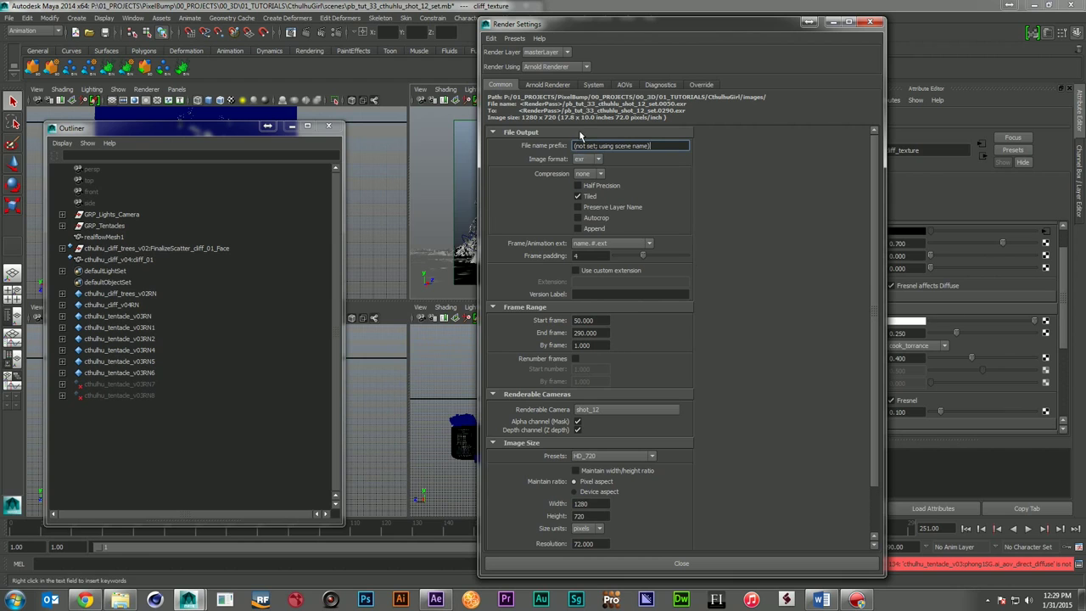
drag(666, 146, 490, 156)
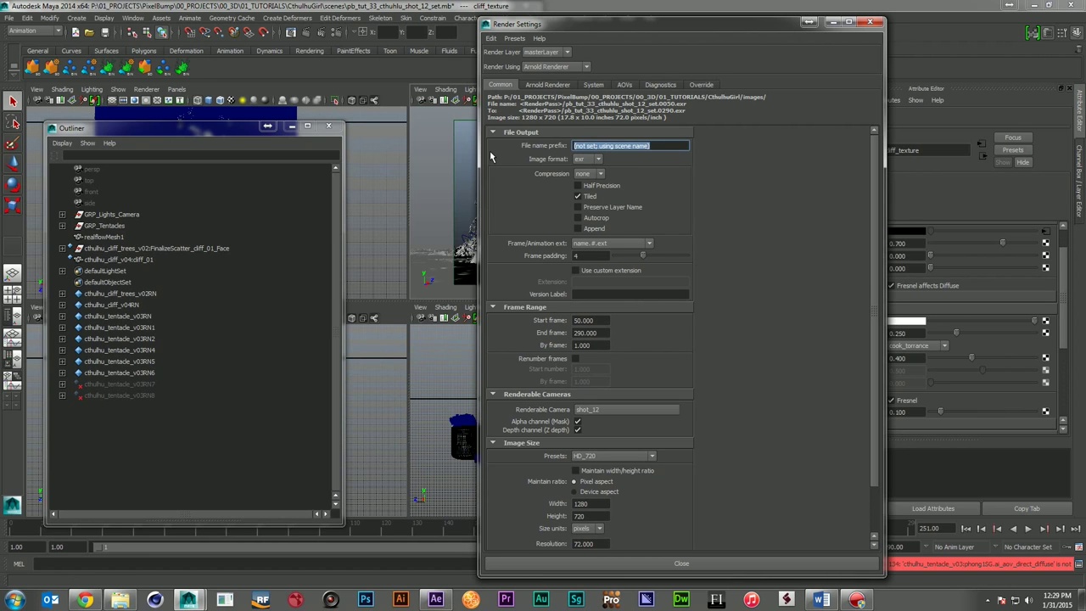
text(pb)
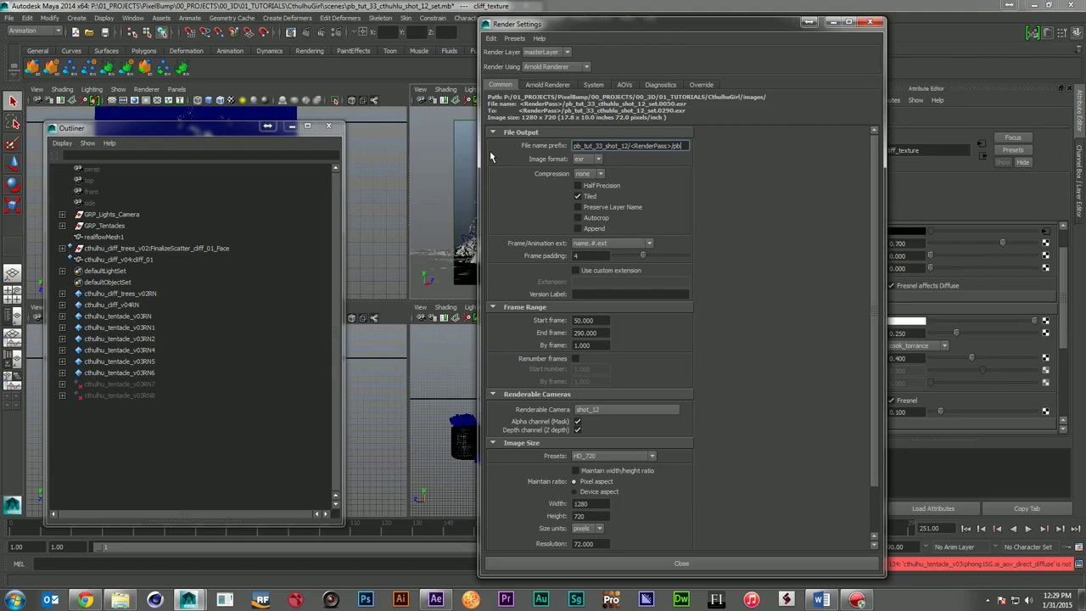
text(tut_33_shot_12_<RenderPass>)
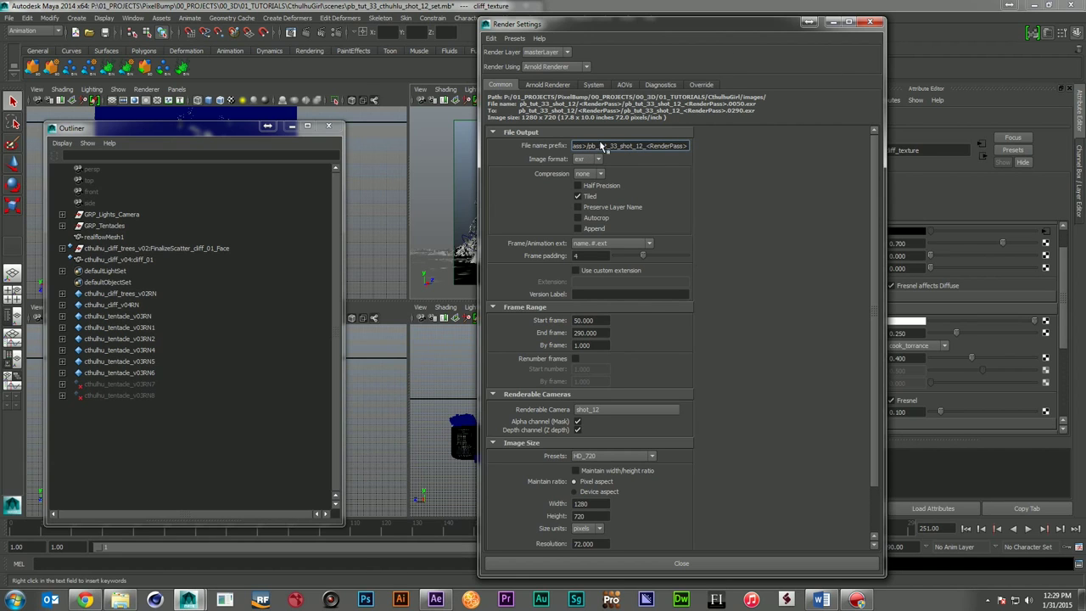
- Change the output folder in the file name prefix to pb_tut_33_shot_12_set and save the set scene
drag(622, 146, 506, 155)
click(631, 147)
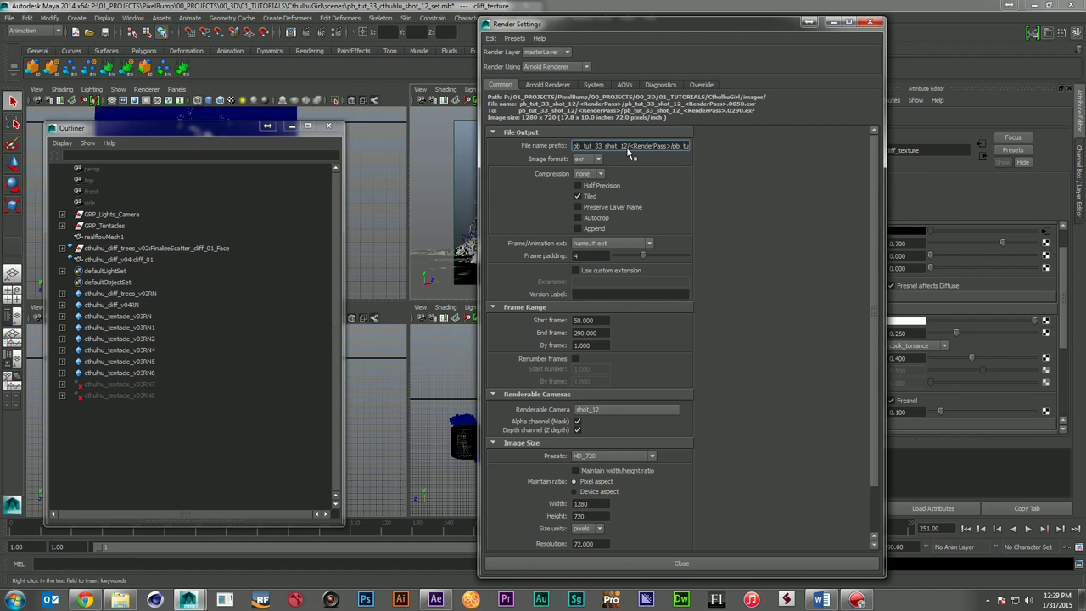
text(_set)
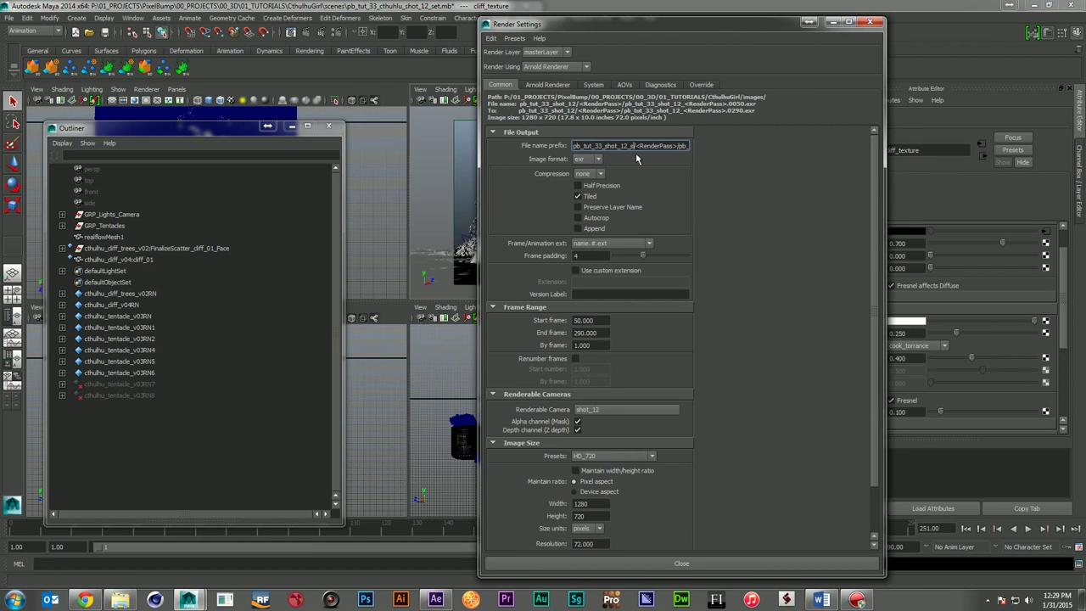
key(Return)
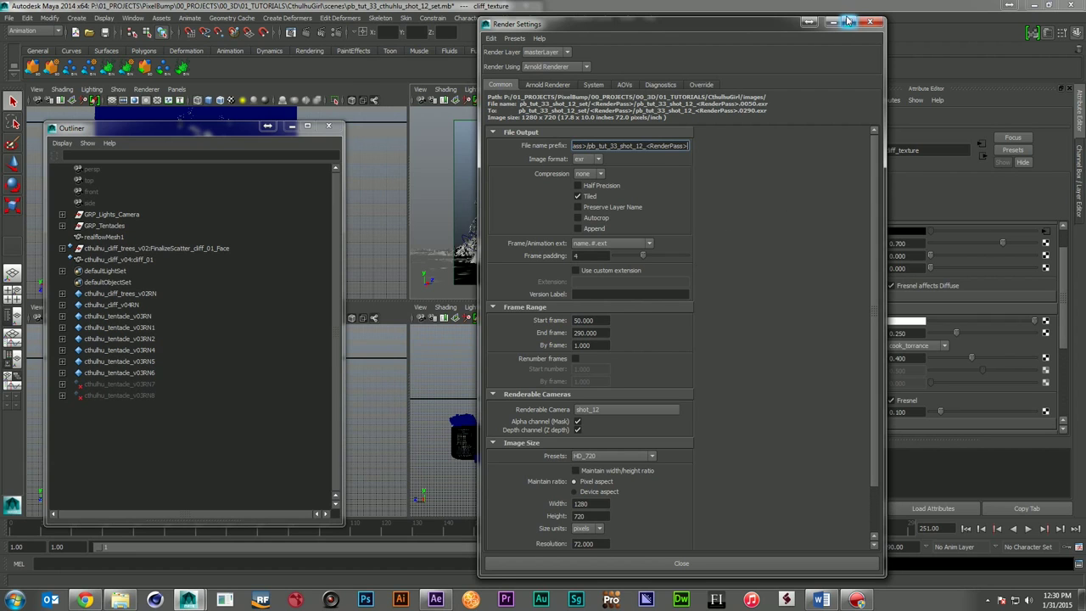
drag(611, 146, 658, 151)
click(642, 148)
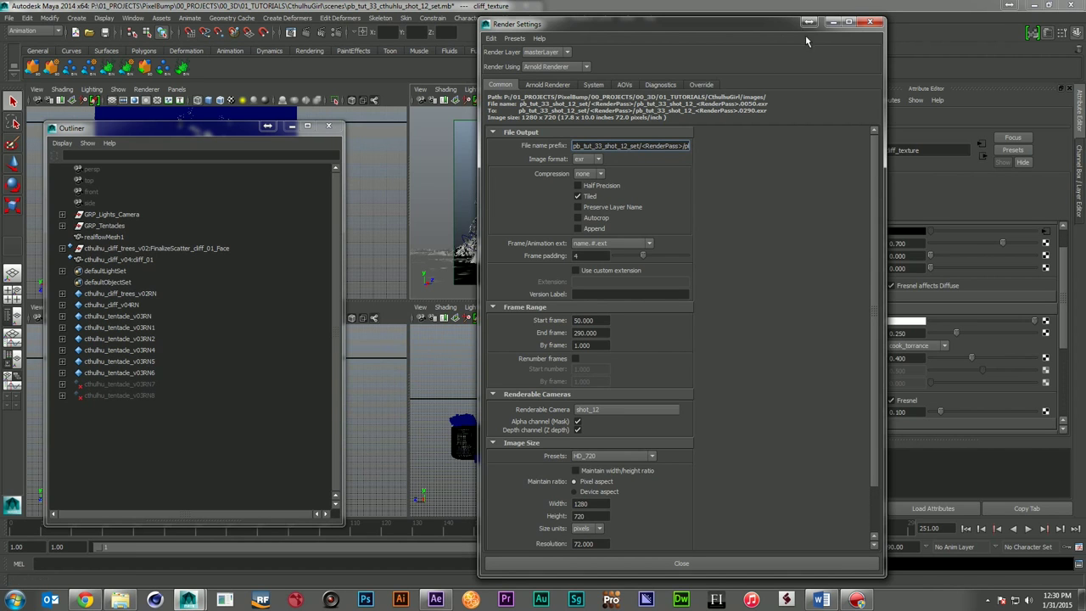
click(871, 22)
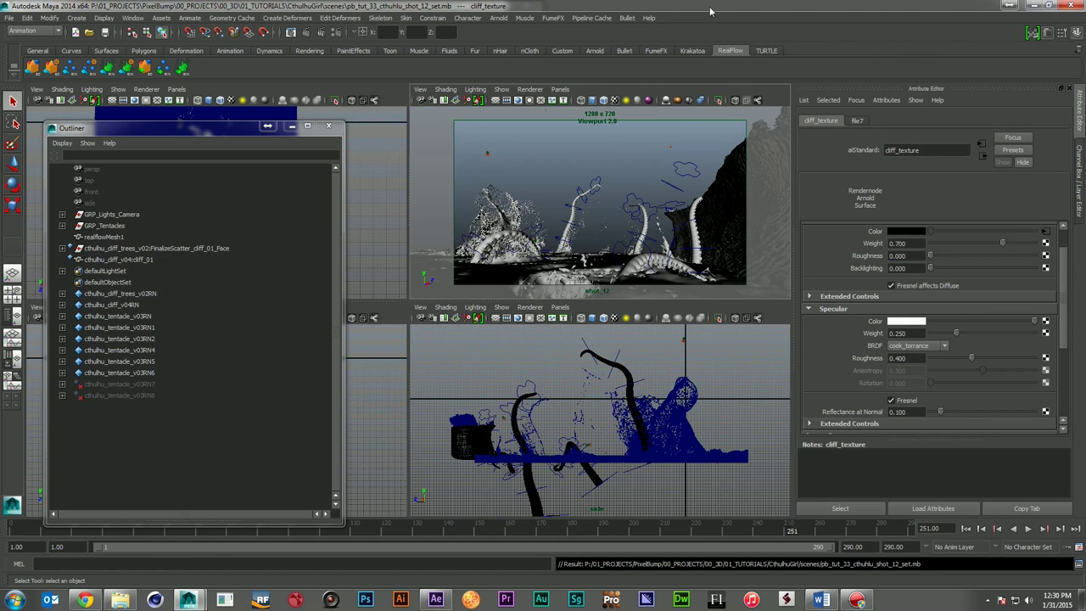
- Open the scene pb_tut_33_cthuhlu_shot_12_krakatoa.mb
click(8, 17)
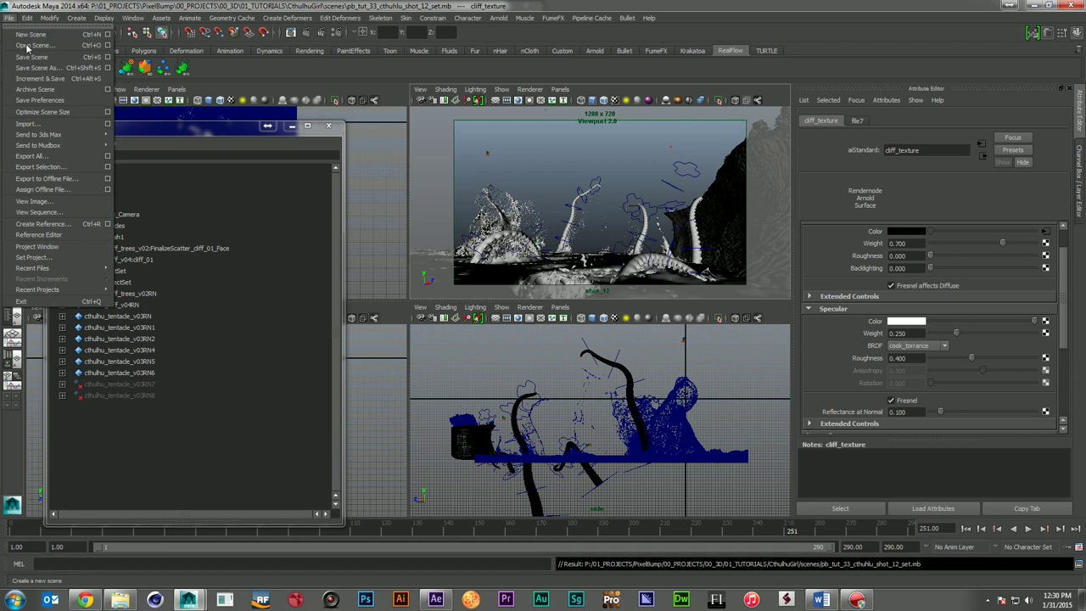
click(30, 45)
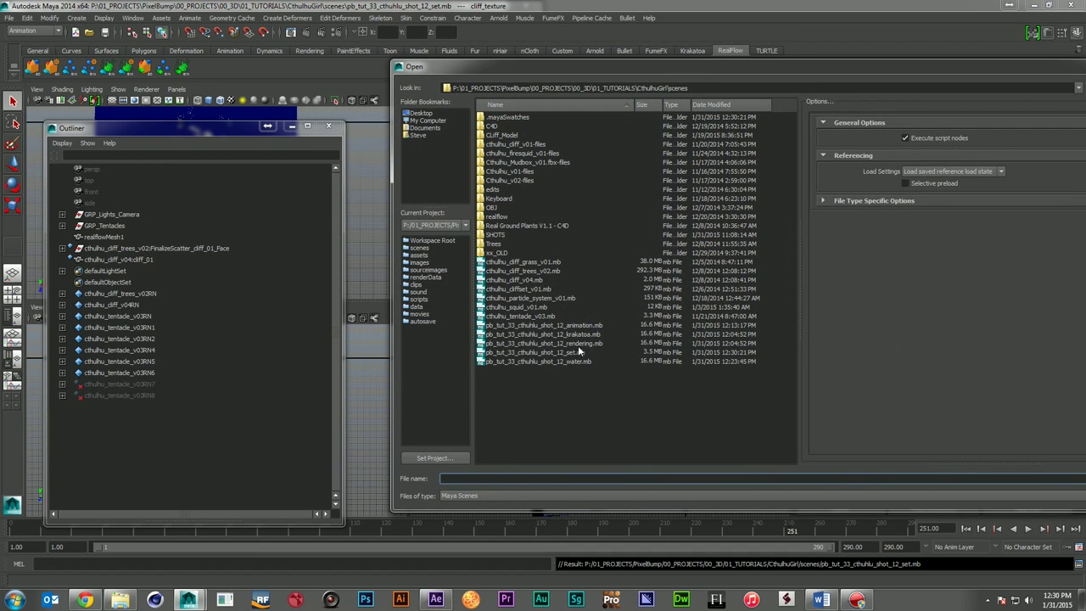
double_click(584, 334)
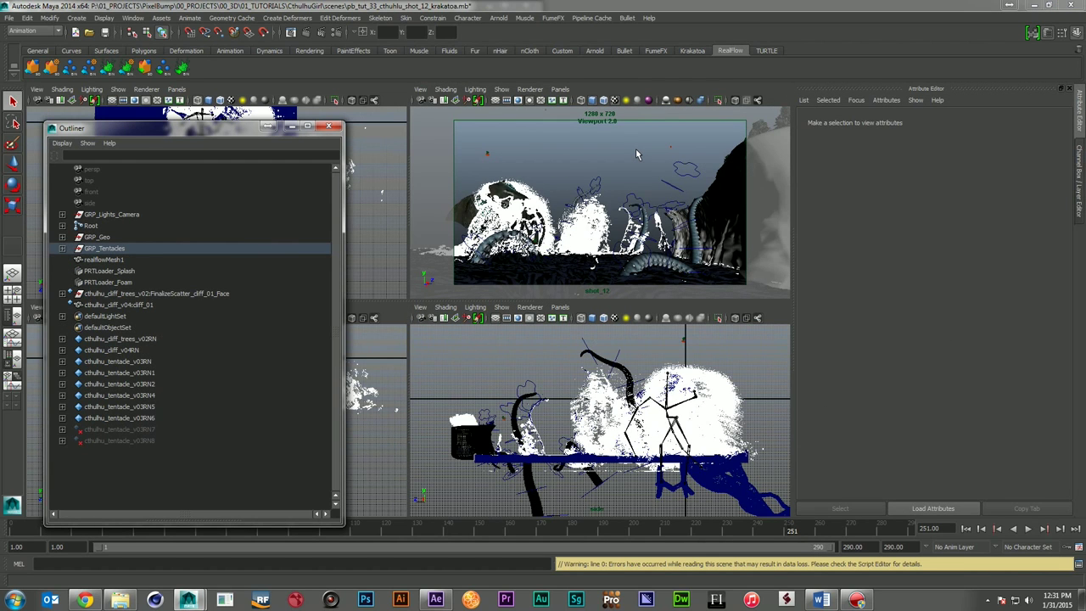
- Unload the cthulhu_cliff_trees_v02RN reference from the Krakatoa scene and close the Reference Editor
click(10, 18)
click(574, 293)
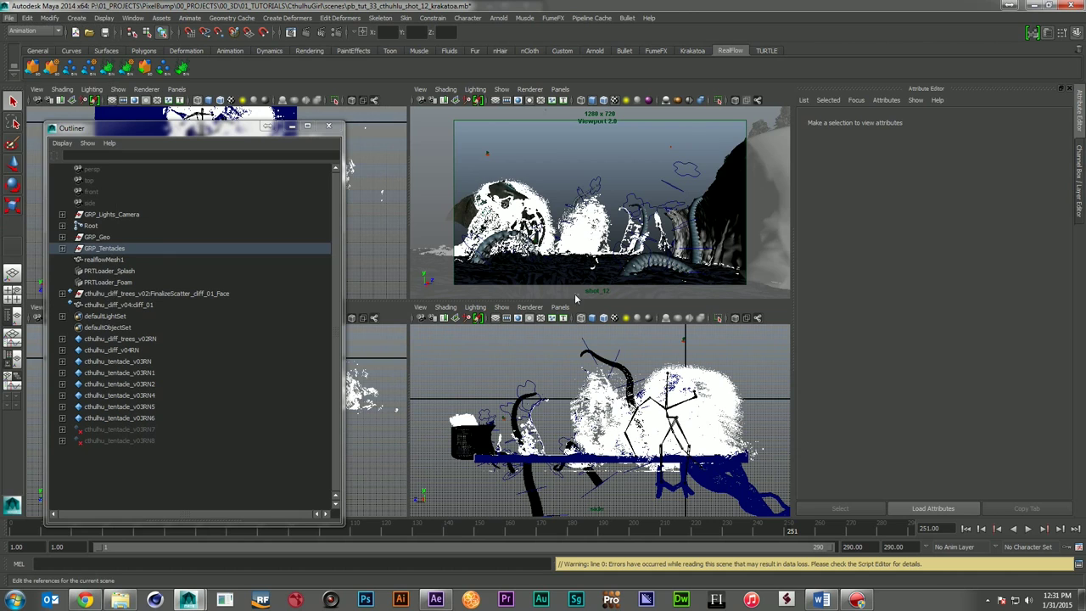
click(9, 18)
click(96, 6)
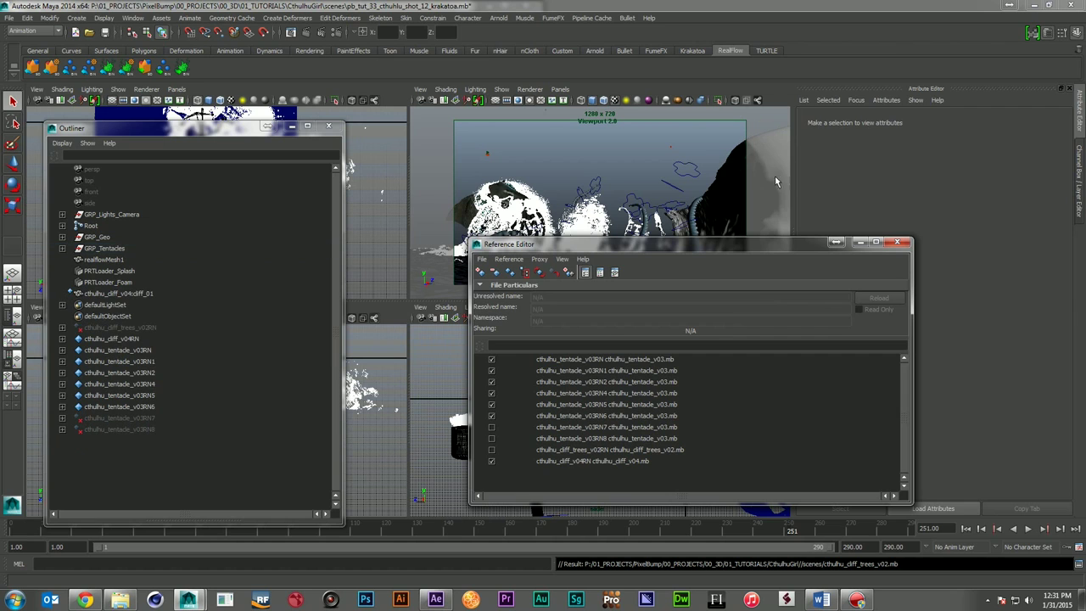
click(897, 244)
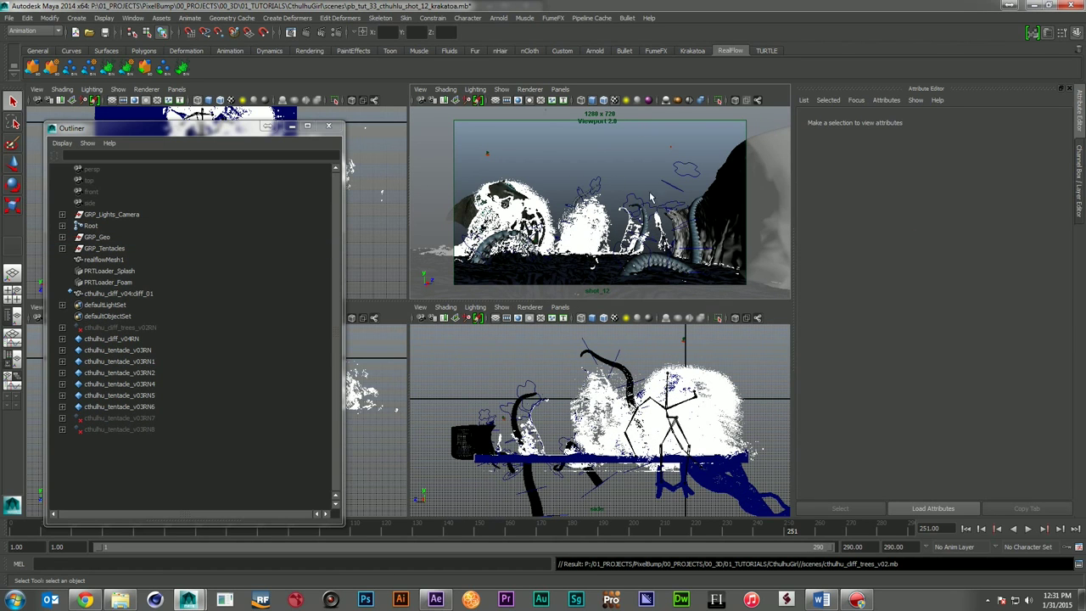
- Switch the scene's renderer to Krakatoa and display the Krakatoa-specific settings clear of the Outliner
click(333, 32)
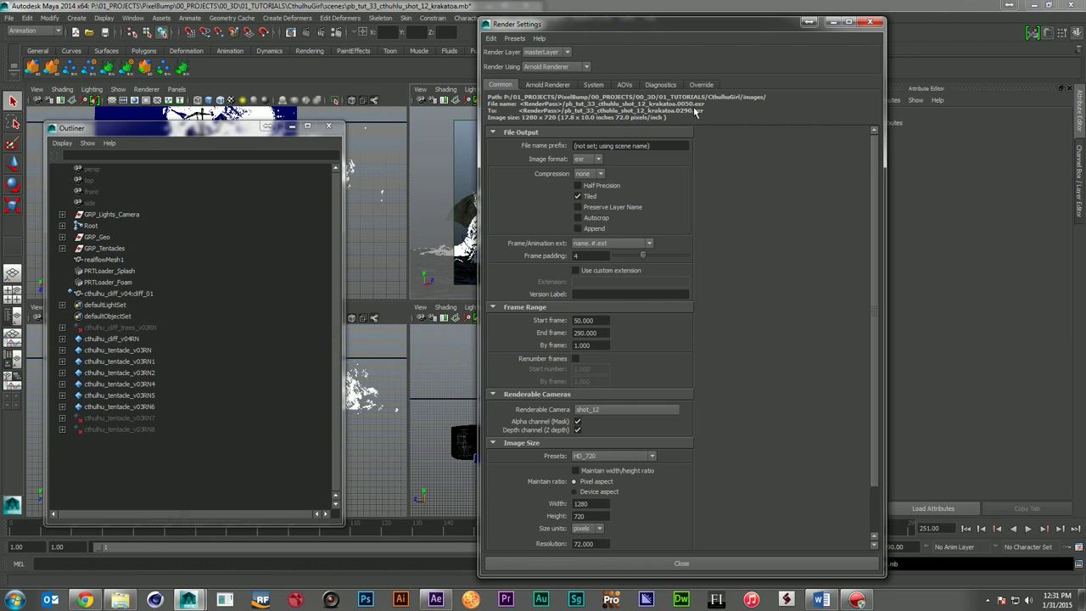
click(555, 67)
click(547, 105)
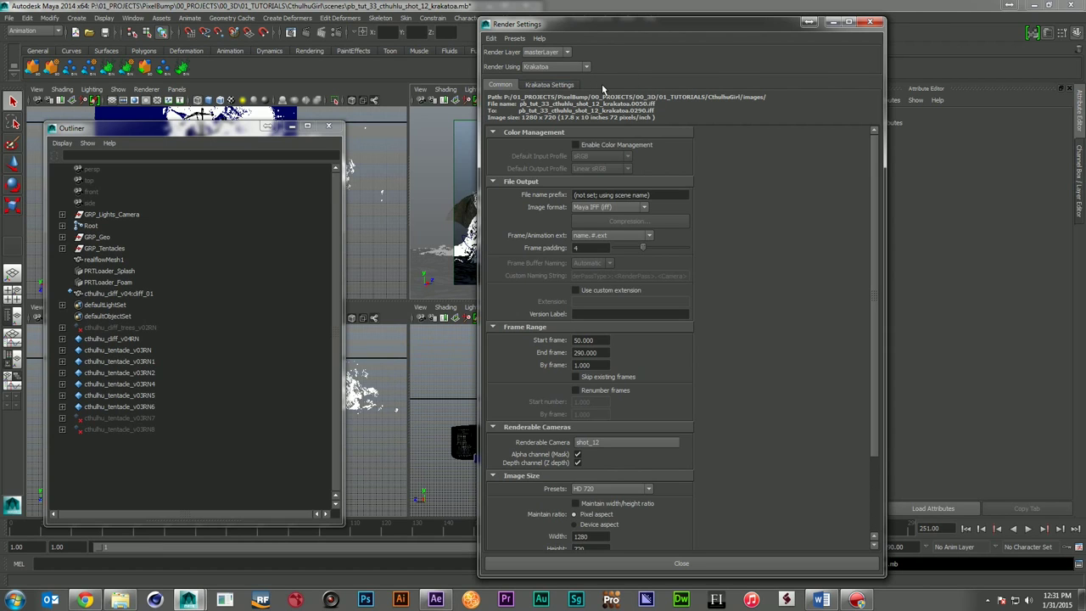
click(548, 86)
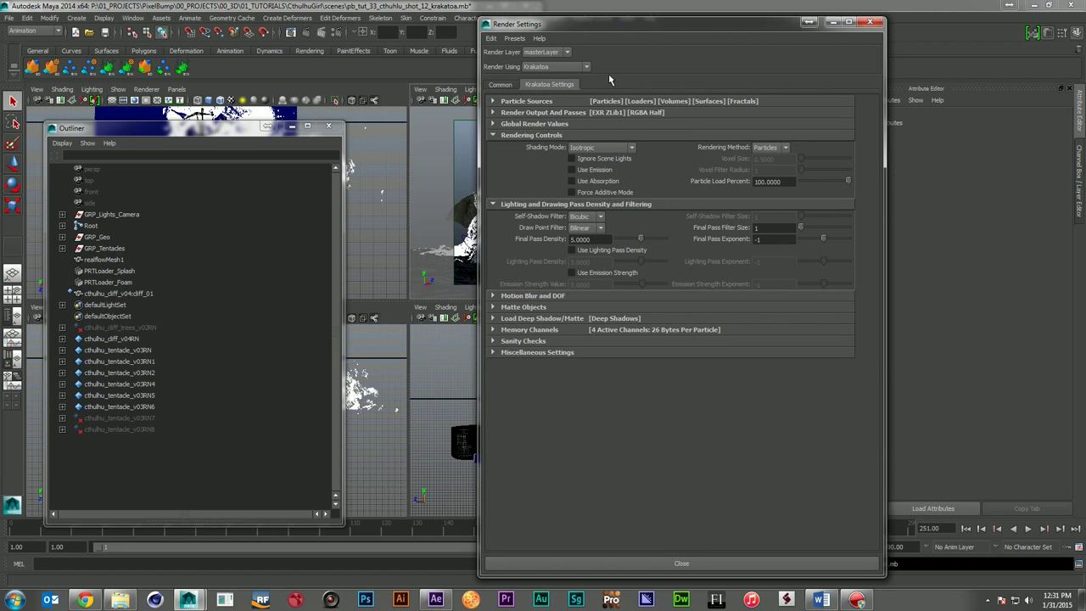
drag(635, 25, 826, 23)
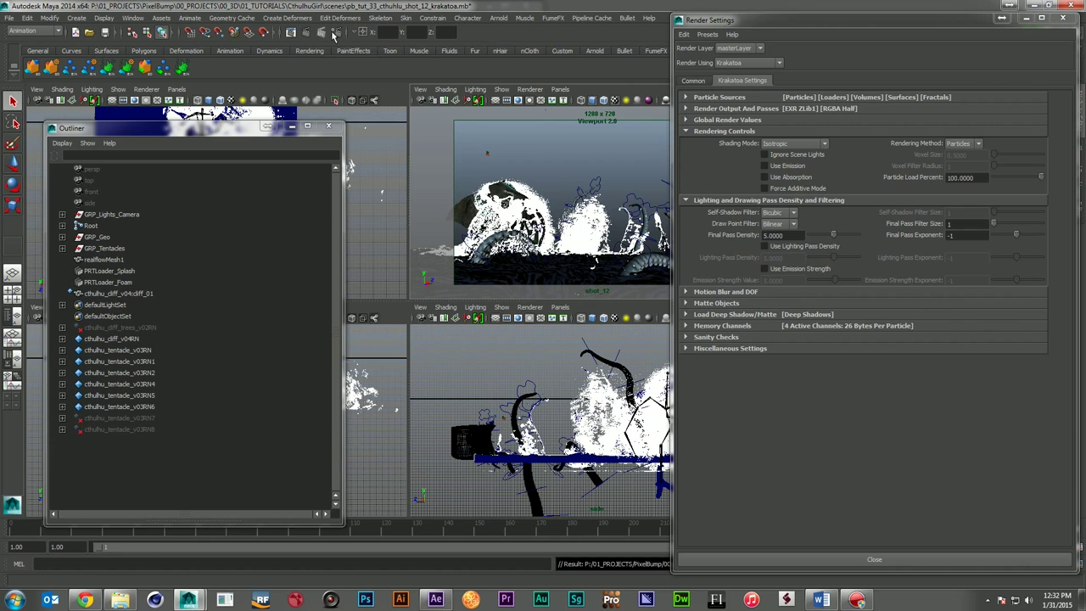
- Render the current frame with Krakatoa from the shot_12 camera and return to the Render Settings
click(306, 32)
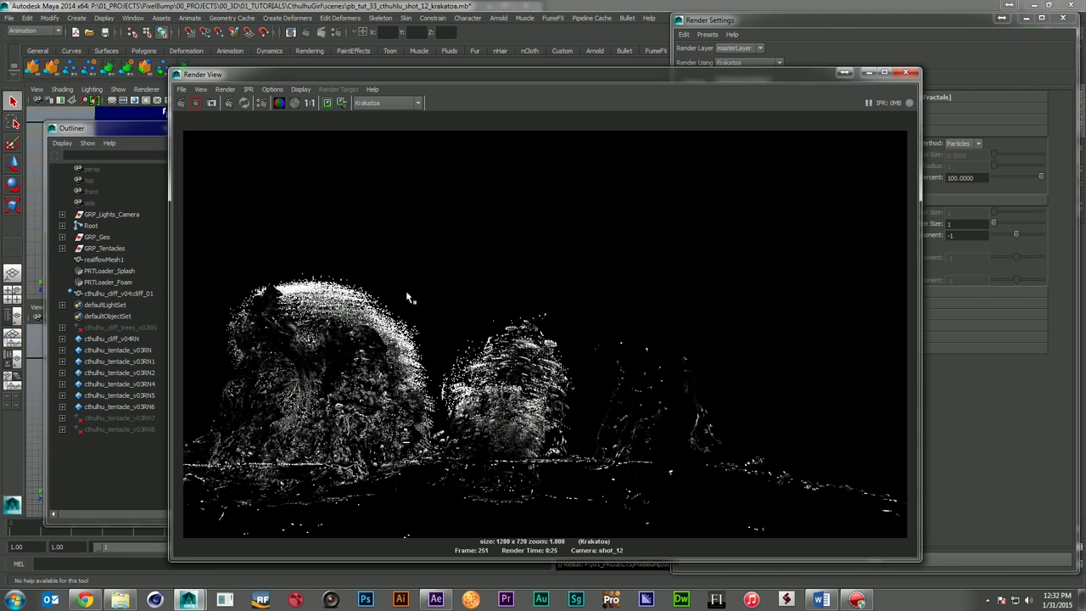
click(839, 22)
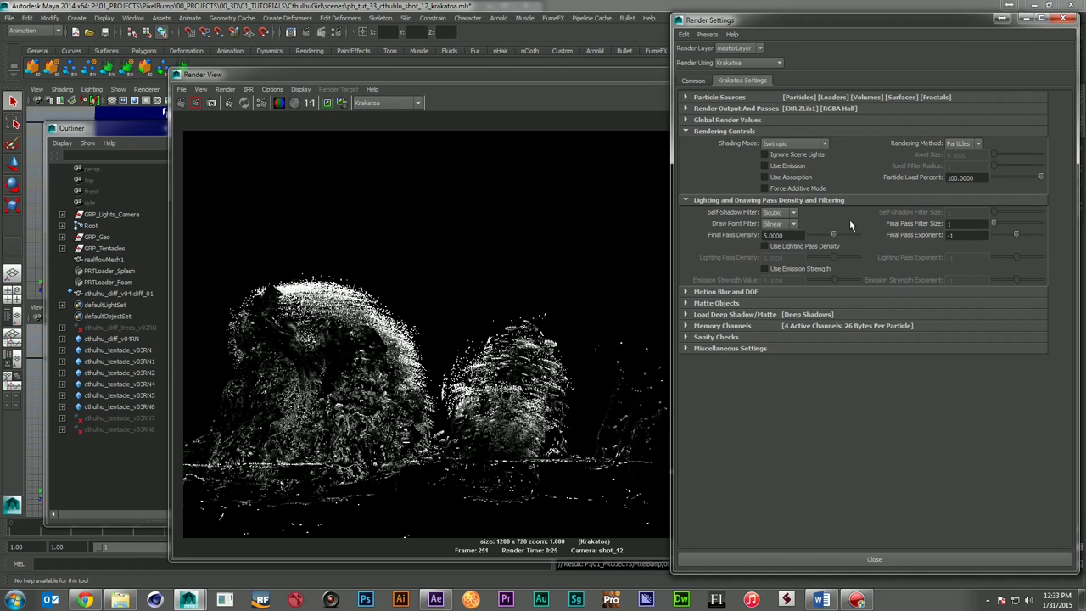
- Try other Self-Shadow Filter and Draw Point Filter options, returning them to Bicubic and Bilinear respectively
click(778, 222)
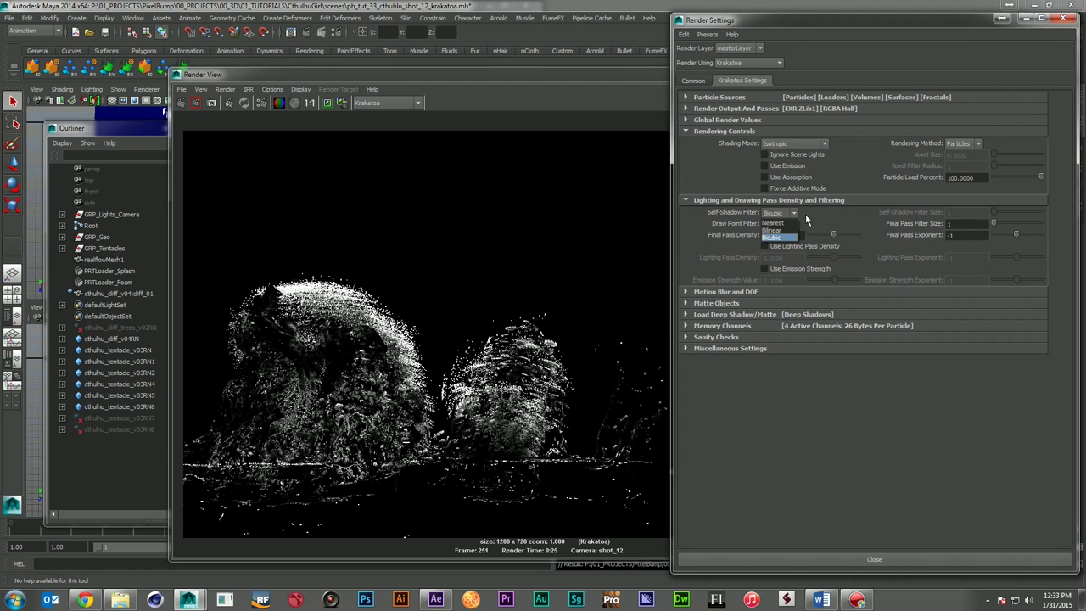
click(774, 230)
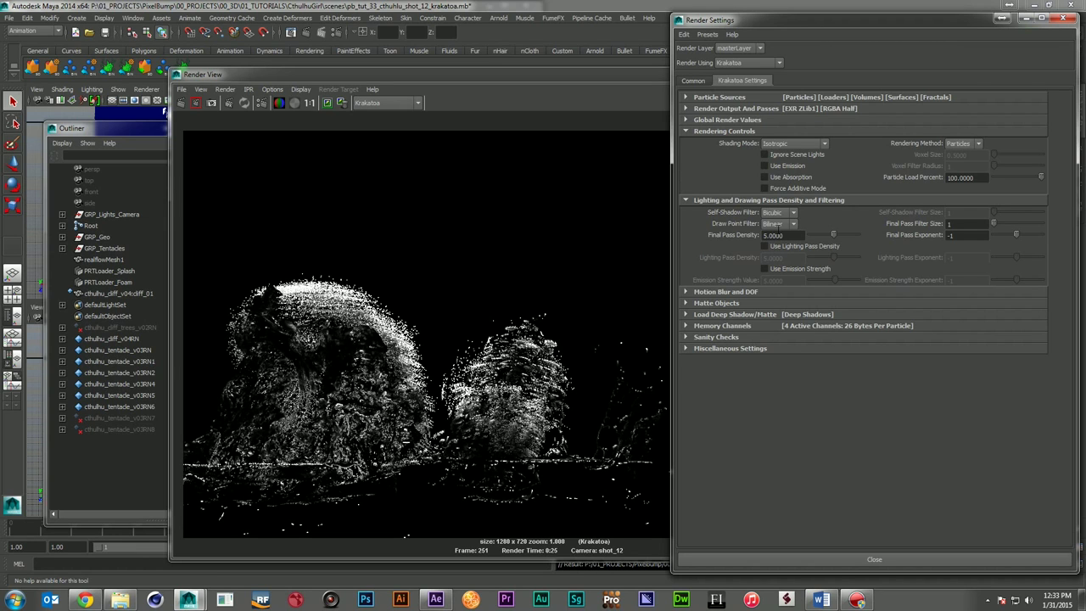
click(785, 215)
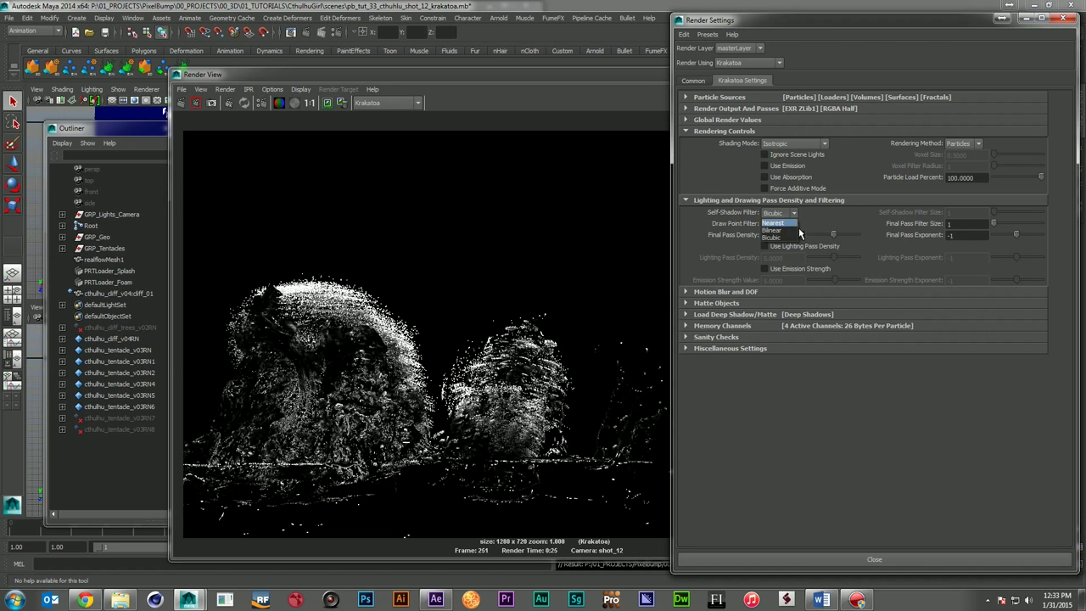
click(790, 231)
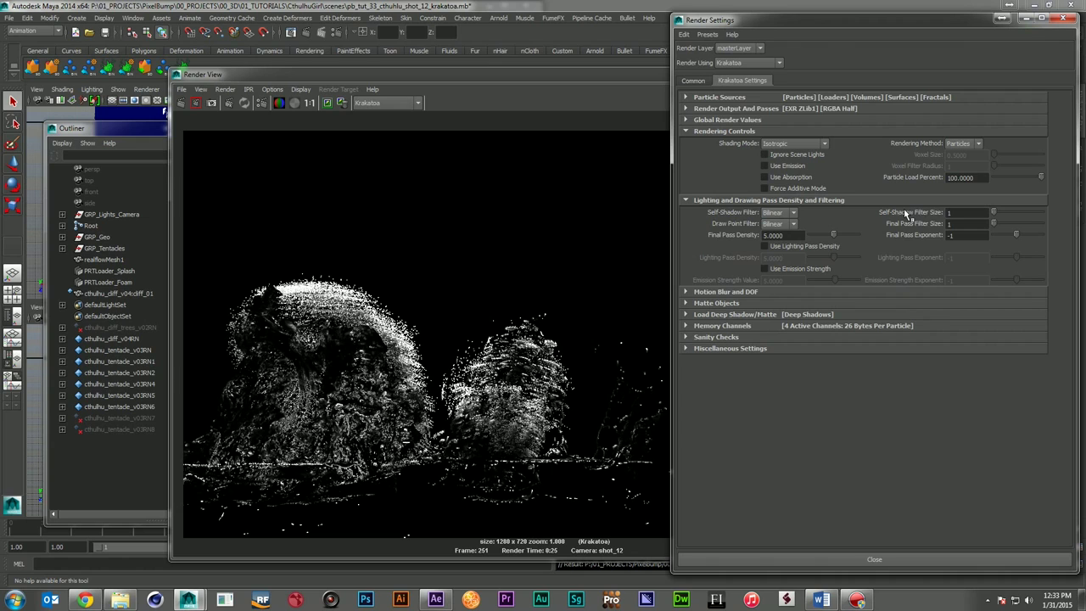
click(774, 214)
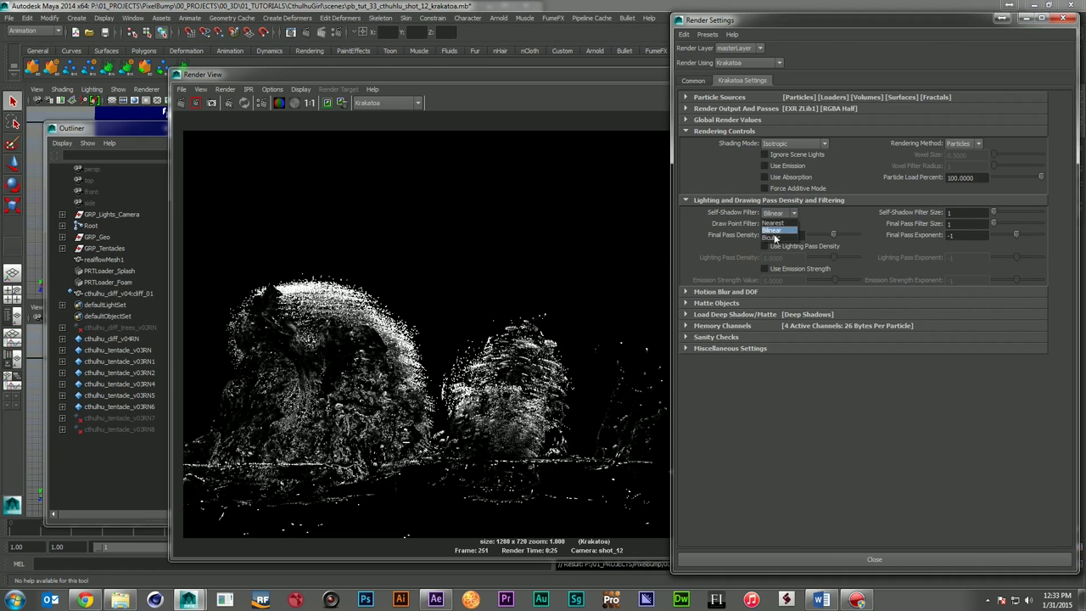
click(778, 235)
click(775, 226)
click(774, 241)
click(775, 225)
click(775, 240)
click(775, 225)
click(774, 248)
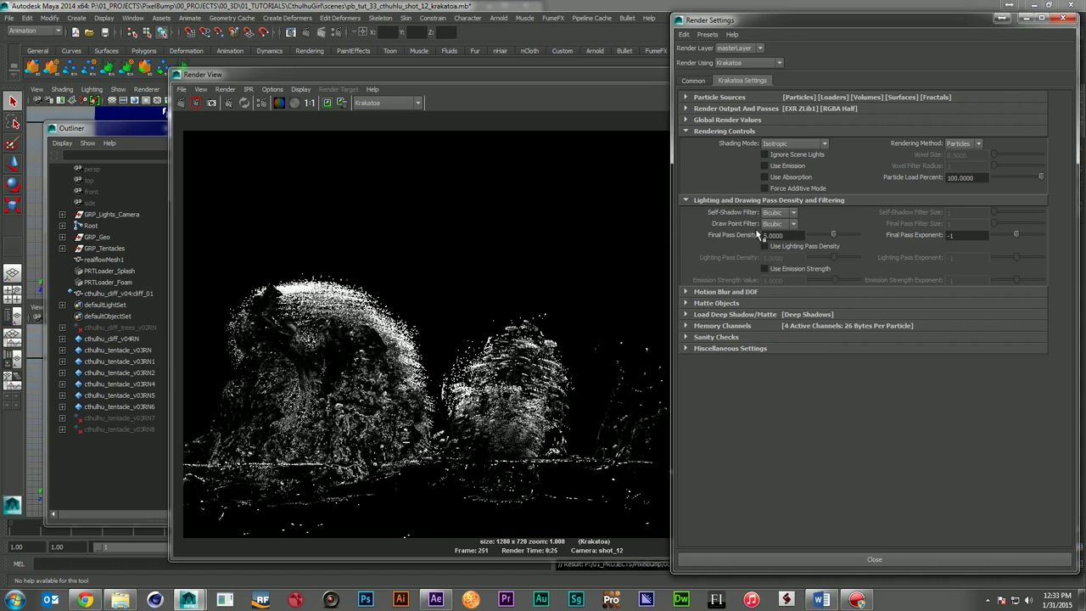
click(775, 225)
click(775, 241)
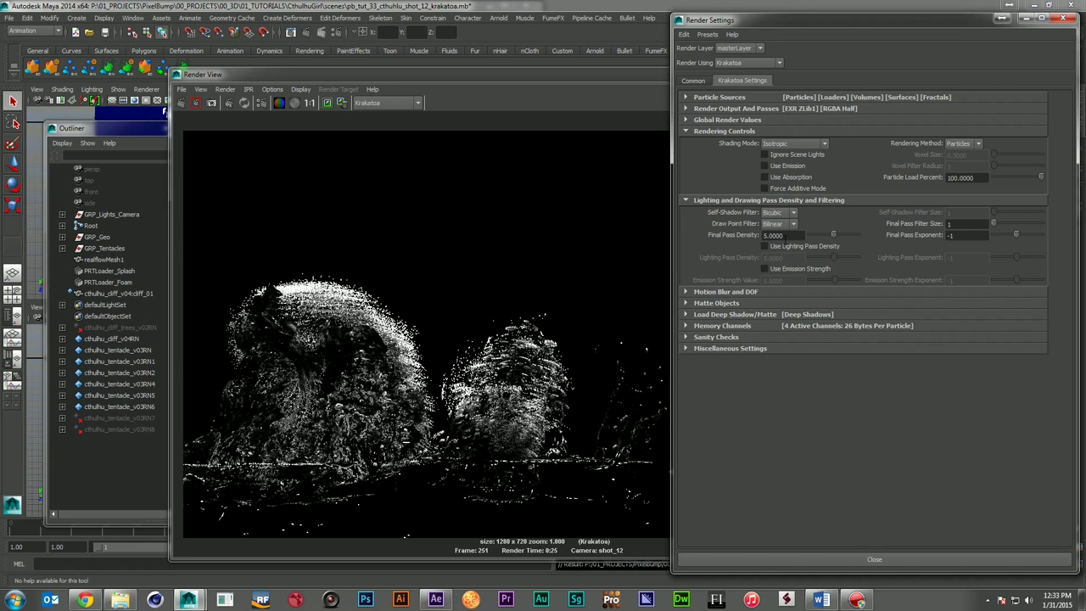
- Set the Krakatoa Final Pass Exponent to -3
click(776, 235)
click(967, 223)
key(Tab)
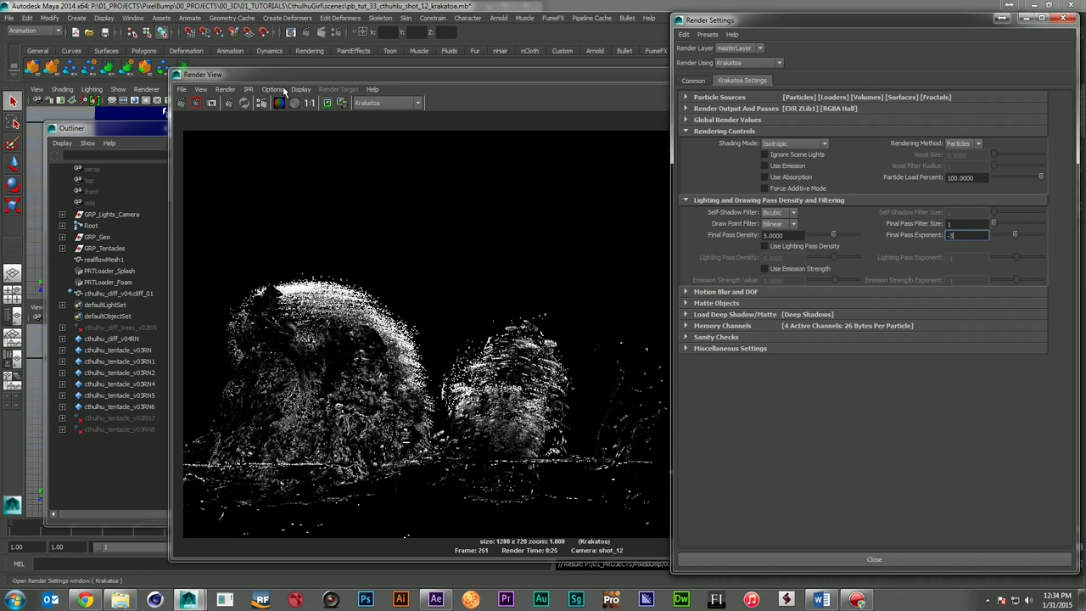
- Keep the previous render in the Render View, re-render the frame and compare the two images
click(185, 108)
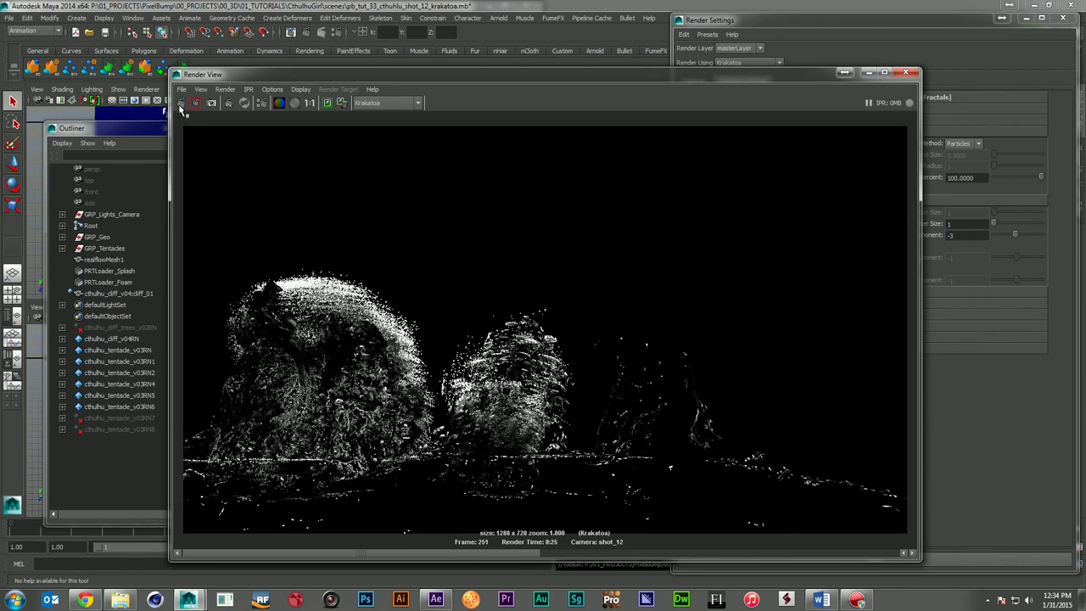
click(185, 108)
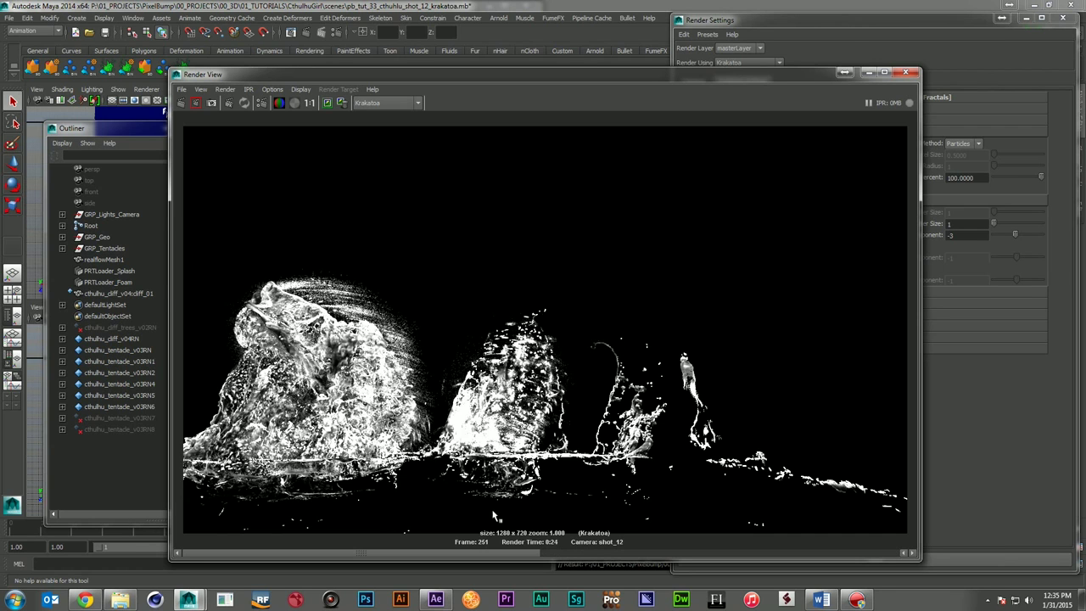
drag(666, 560, 377, 538)
drag(666, 553, 399, 549)
click(927, 38)
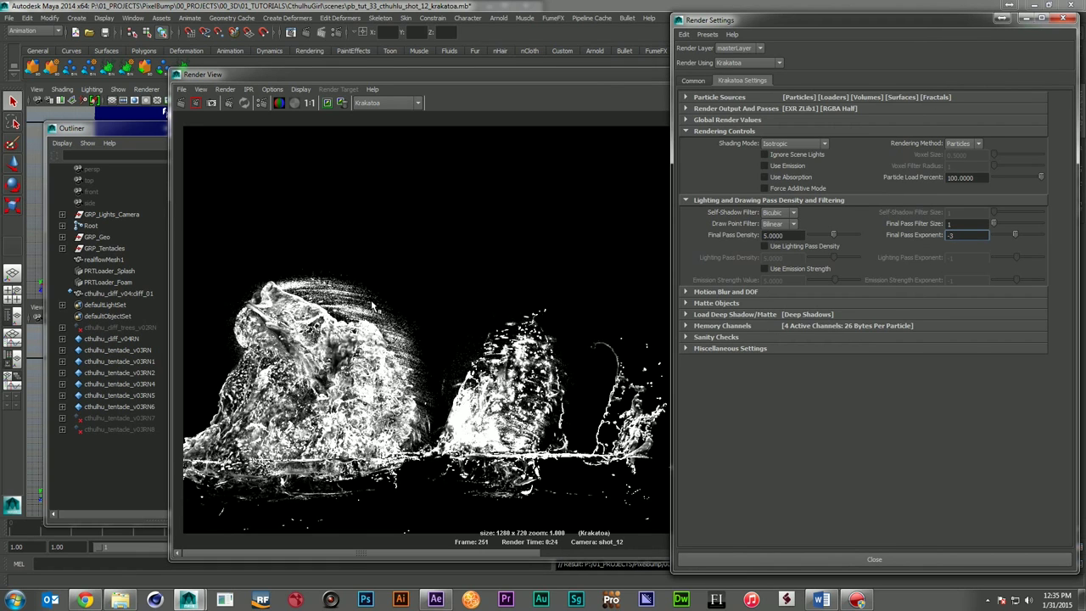
- Enable Krakatoa motion blur with 8 particle segments and save the scene
click(793, 293)
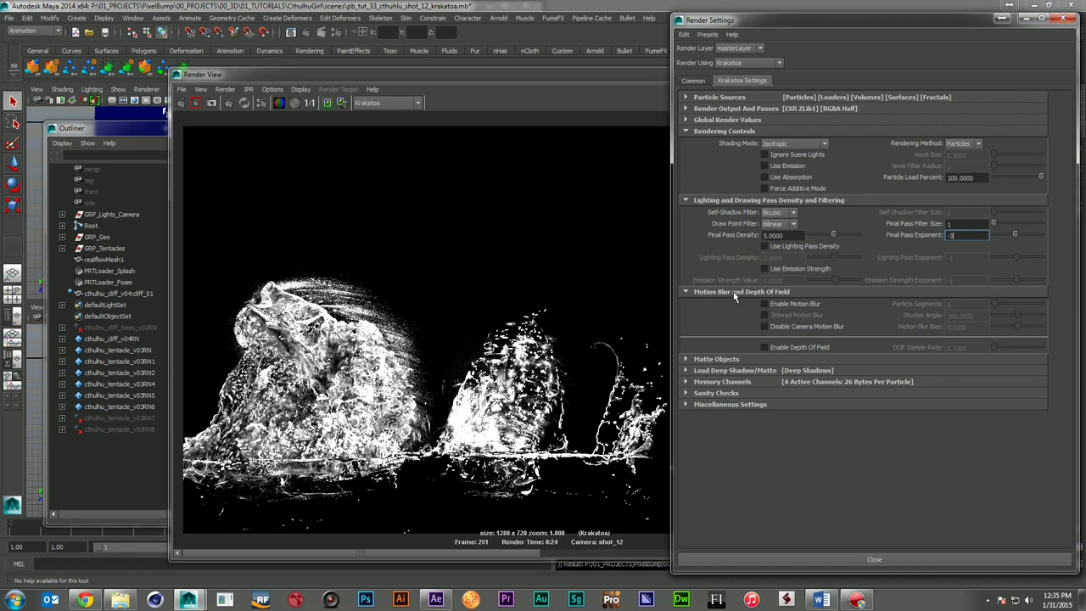
click(786, 305)
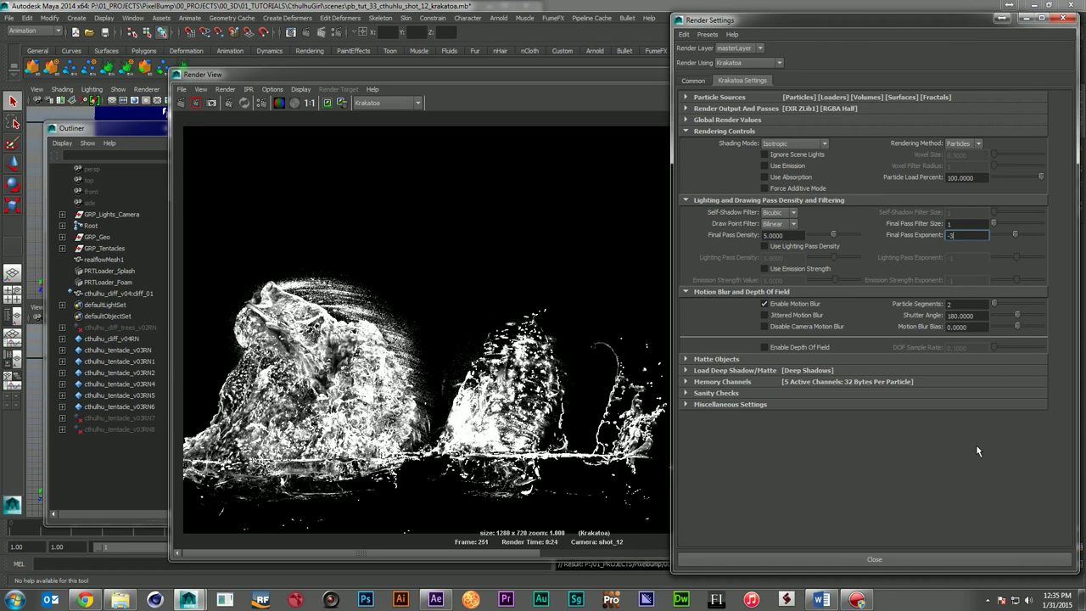
click(964, 304)
text(8)
key(Tab)
click(972, 304)
click(459, 5)
key(ctrl+s)
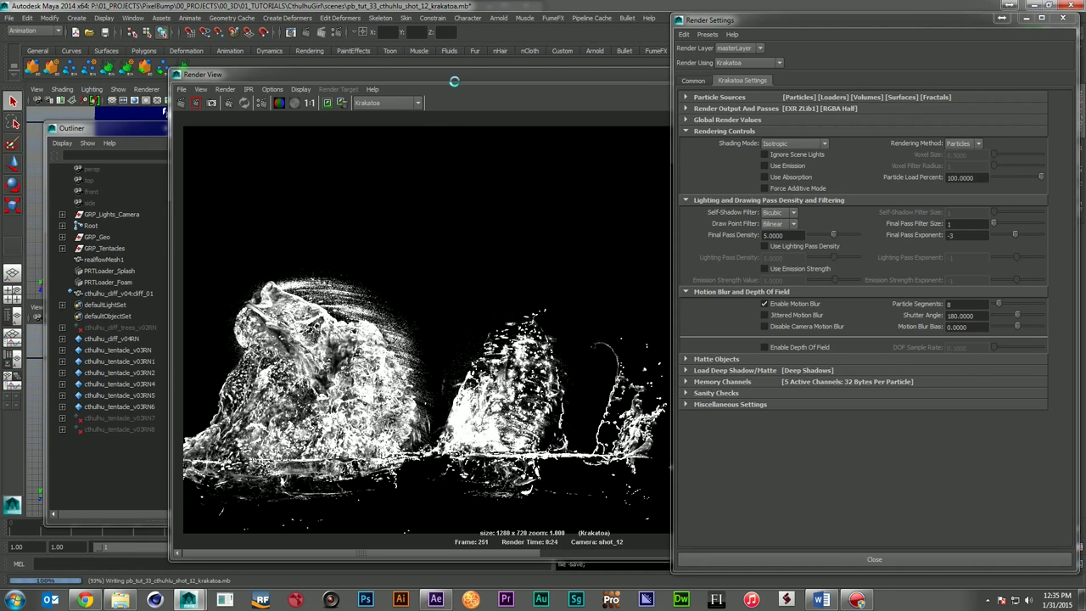
- Re-render the frame with motion blur and compare it with the earlier kept render
click(454, 80)
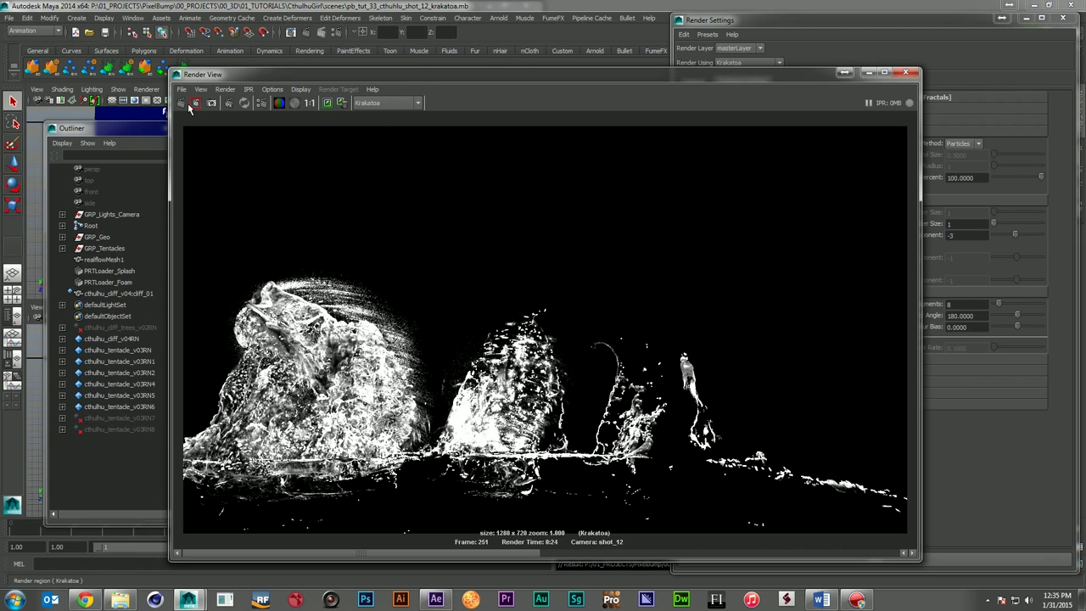
click(182, 105)
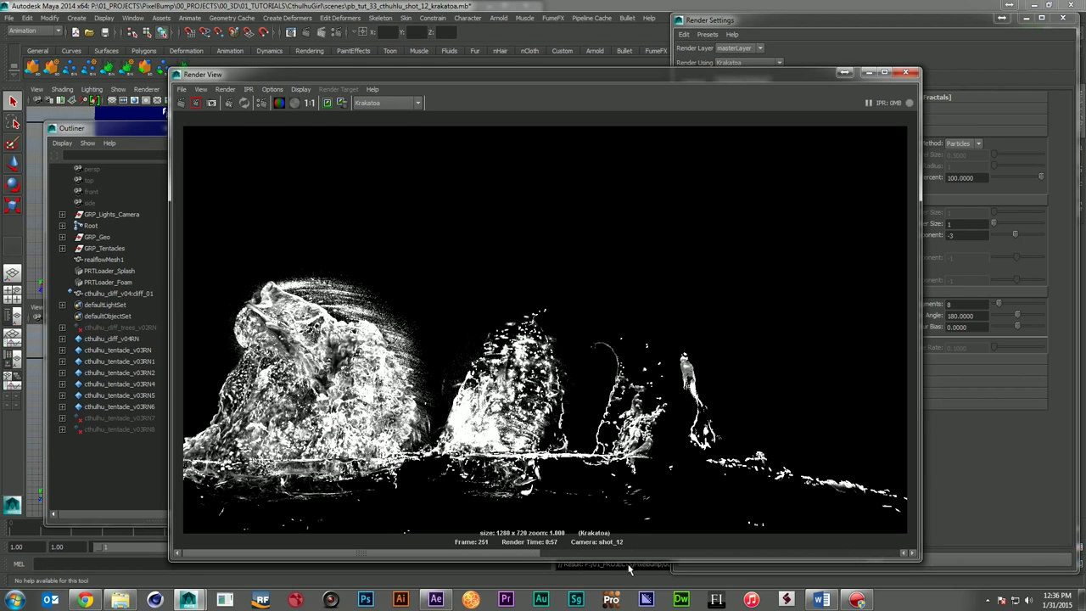
scroll(738, 560, down, 1)
scroll(755, 560, up, 1)
scroll(795, 557, down, 1)
scroll(656, 562, up, 1)
scroll(656, 560, down, 1)
scroll(679, 556, up, 1)
scroll(747, 554, down, 1)
scroll(755, 554, up, 1)
scroll(792, 554, down, 1)
scroll(594, 559, up, 1)
scroll(656, 559, down, 1)
scroll(558, 563, up, 1)
scroll(685, 568, down, 1)
scroll(608, 573, up, 1)
drag(611, 555, 325, 572)
- Enable Jittered Motion Blur and save the scene
click(726, 70)
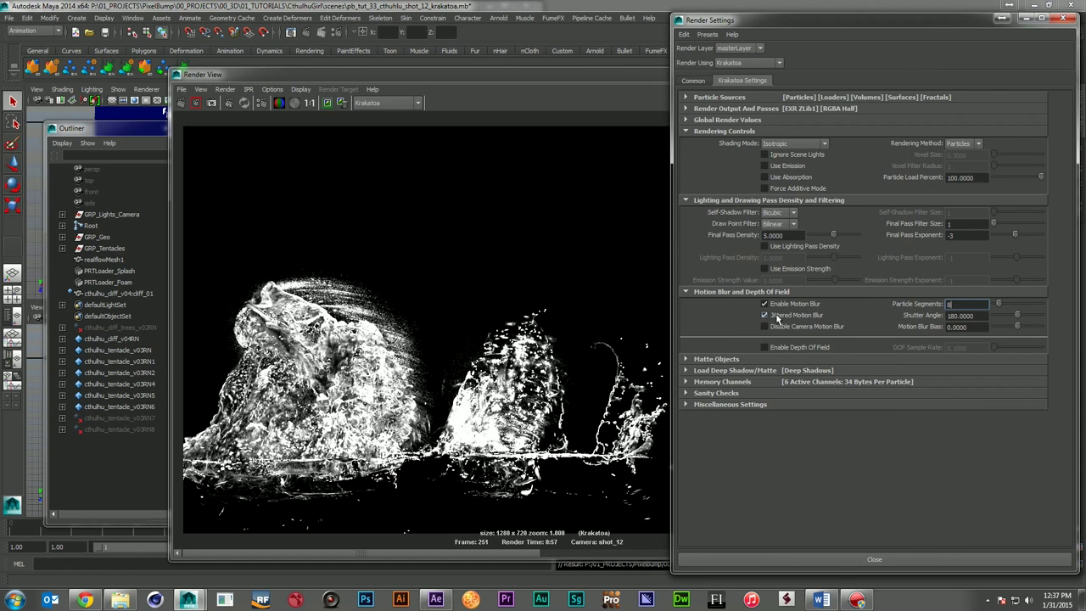
click(545, 80)
key(ctrl+s)
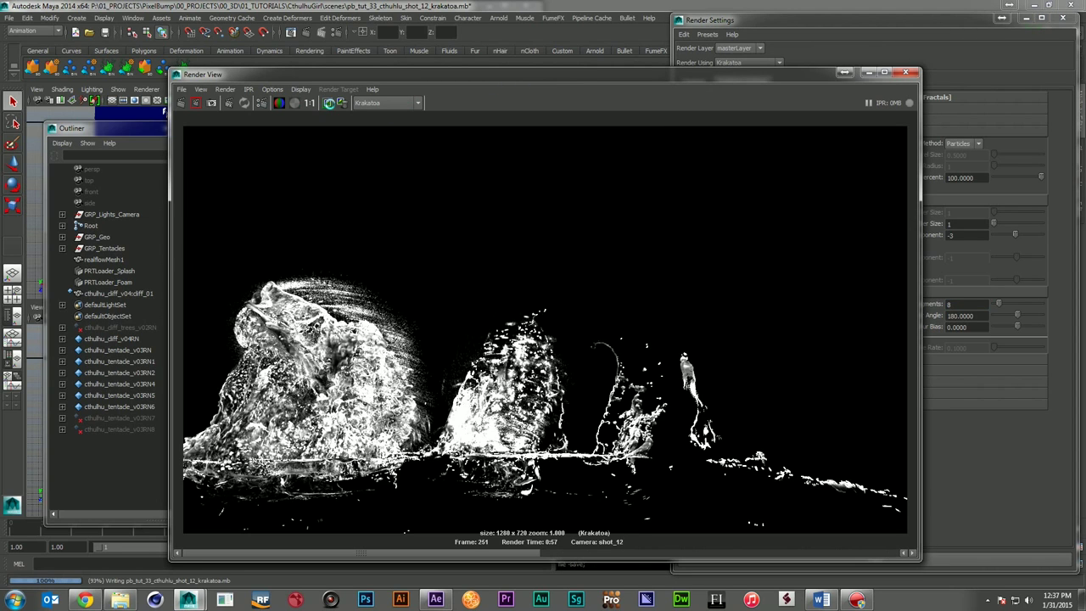
- Re-render the frame with jittered motion blur, compare it with the previous render, and disable Jittered Motion Blur
click(181, 105)
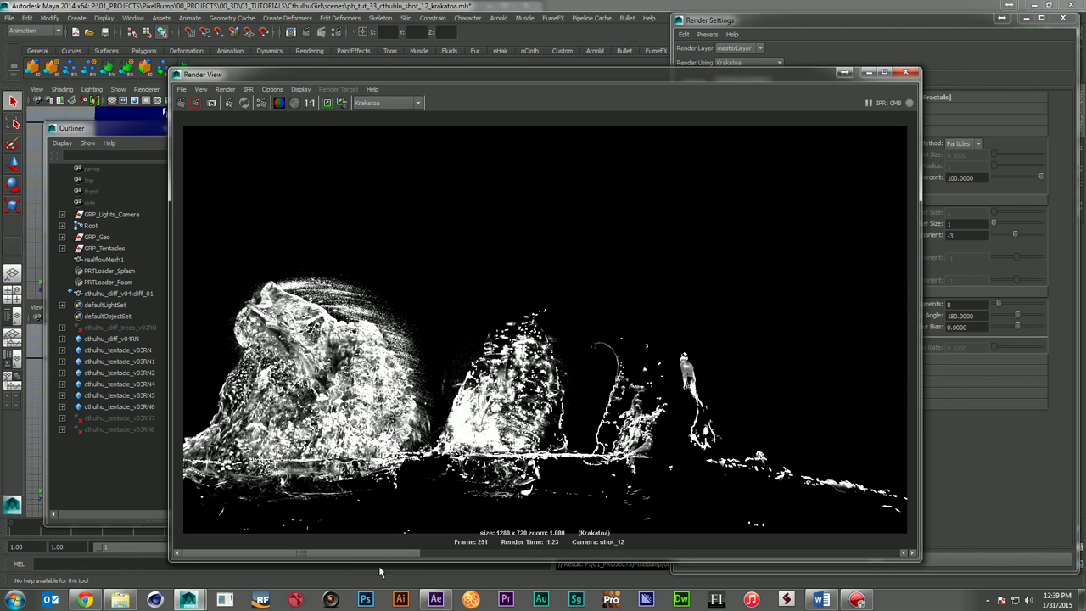
drag(576, 562, 356, 542)
click(921, 25)
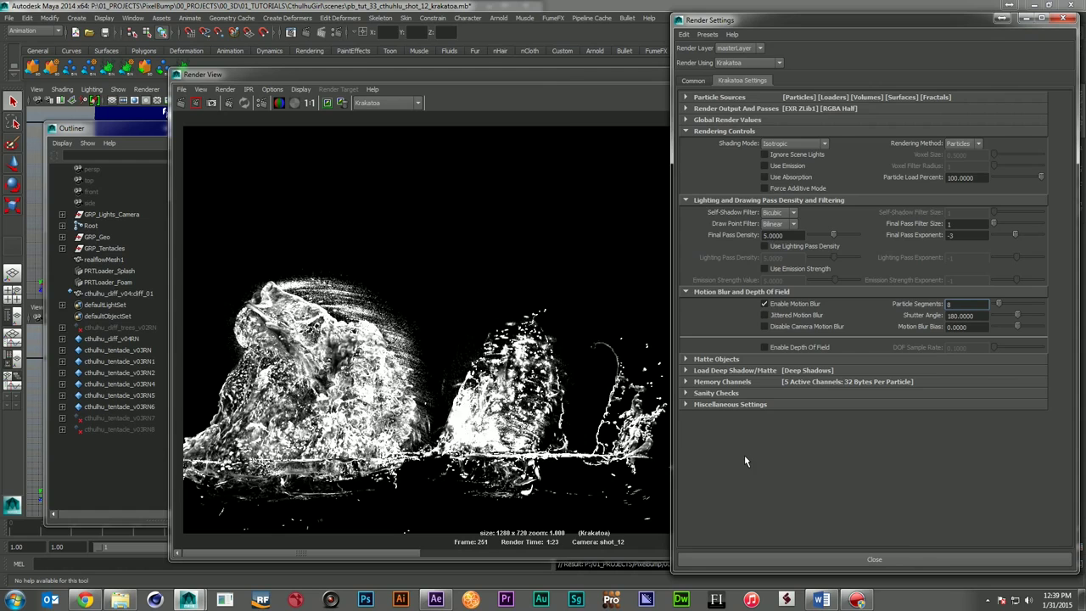
- Shift the Render Settings window slightly aside and close the Render View
click(552, 80)
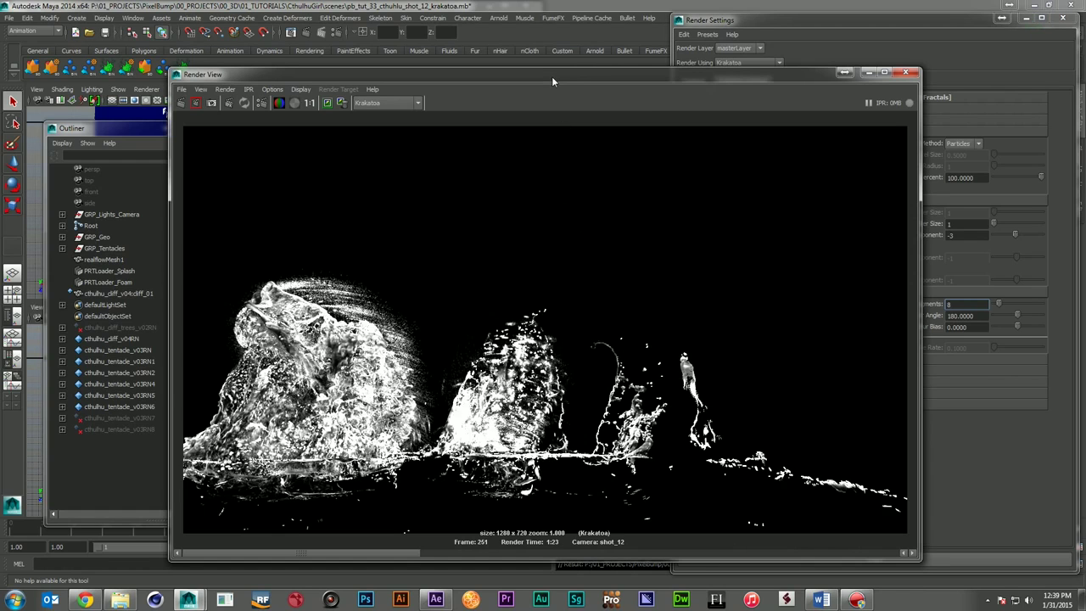
click(912, 75)
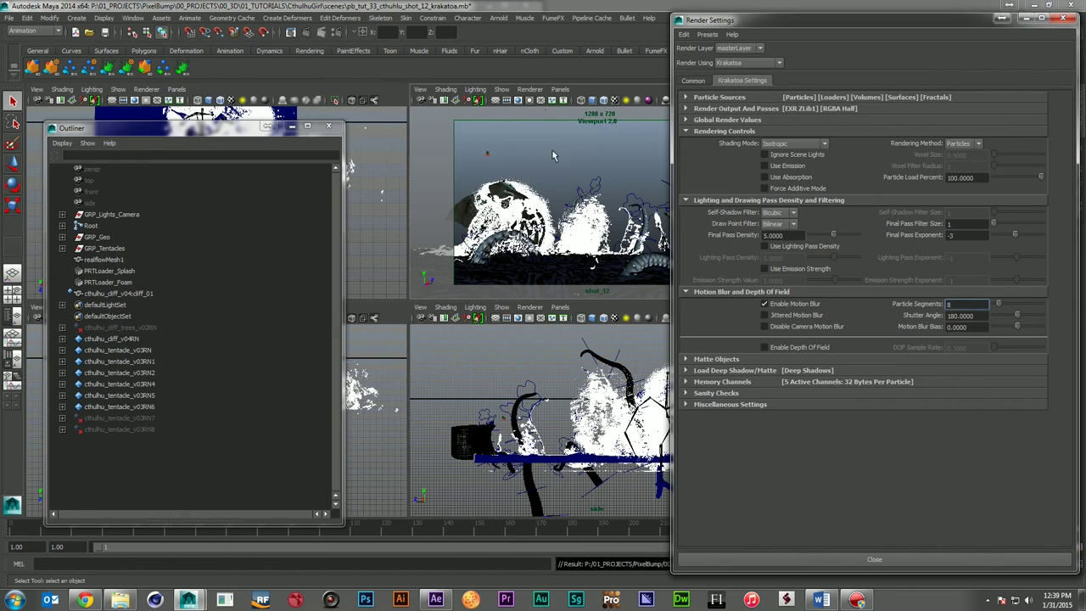
drag(776, 26, 788, 26)
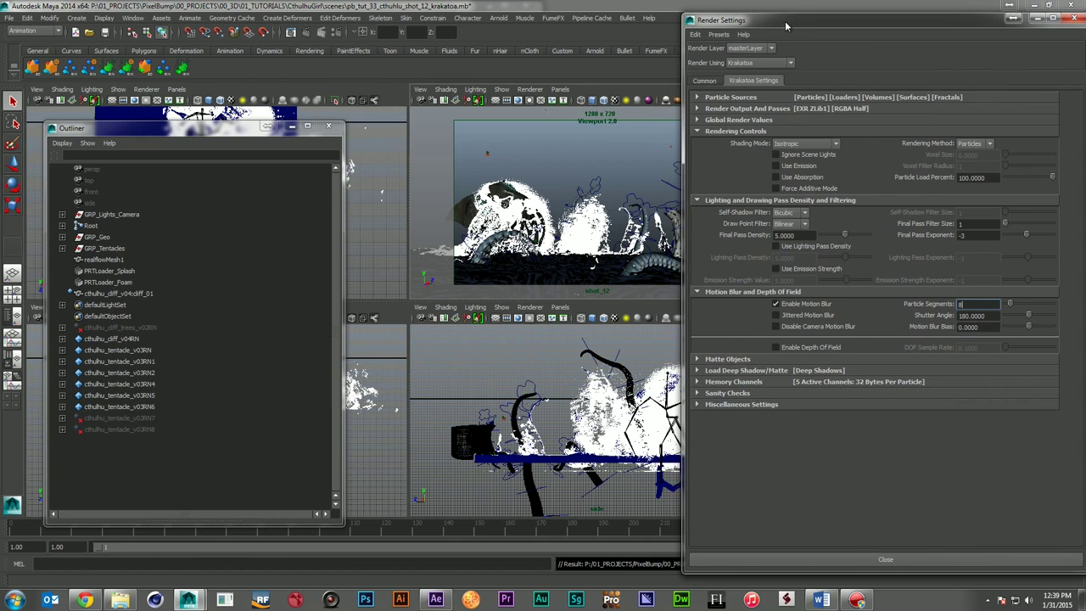
click(291, 32)
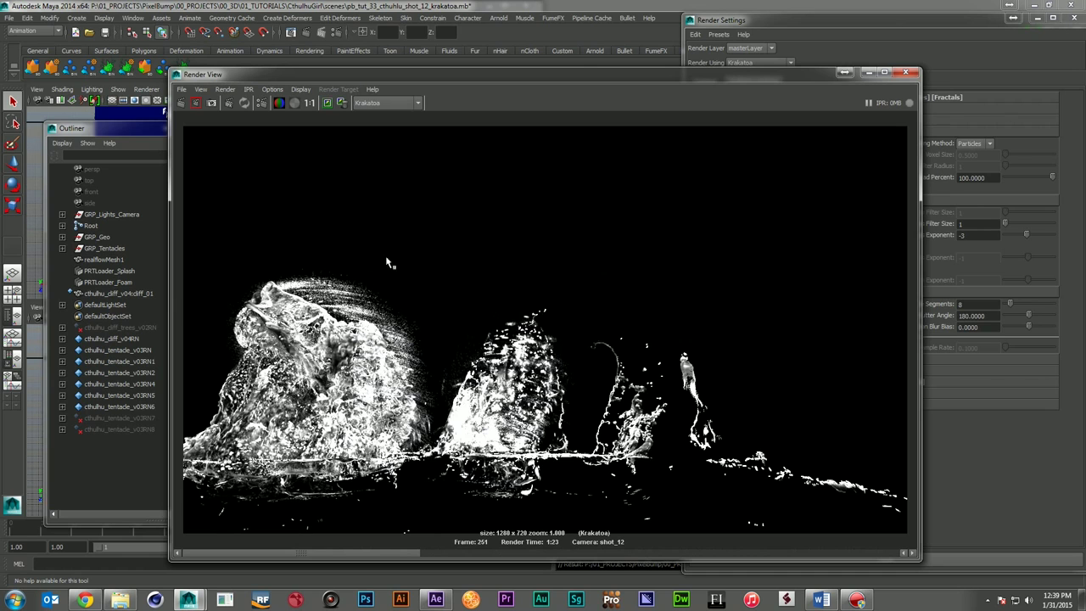
drag(444, 81, 920, 34)
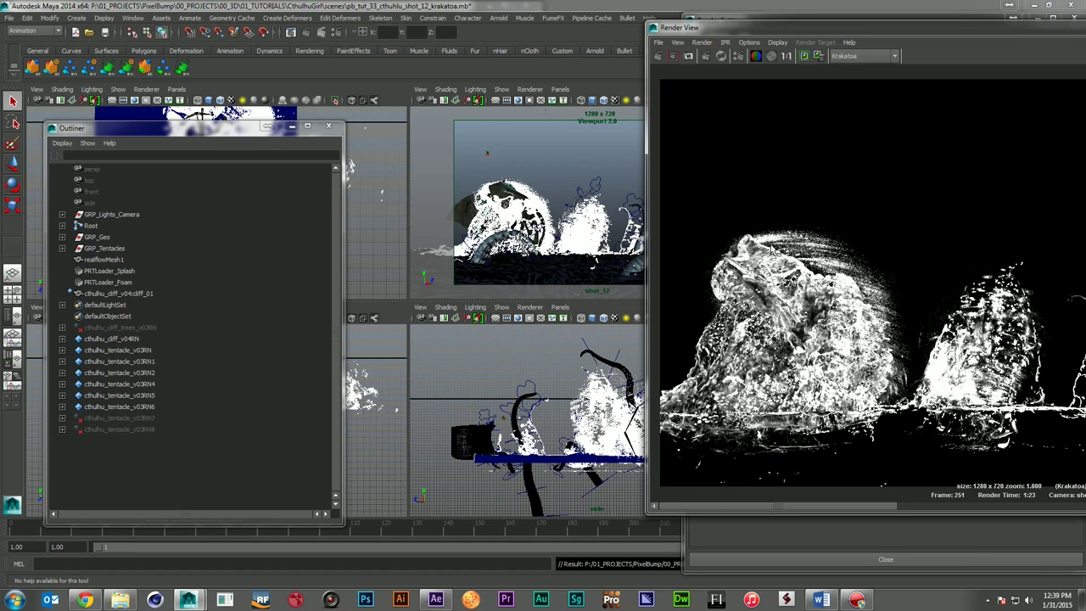
drag(1062, 30, 535, 60)
click(856, 61)
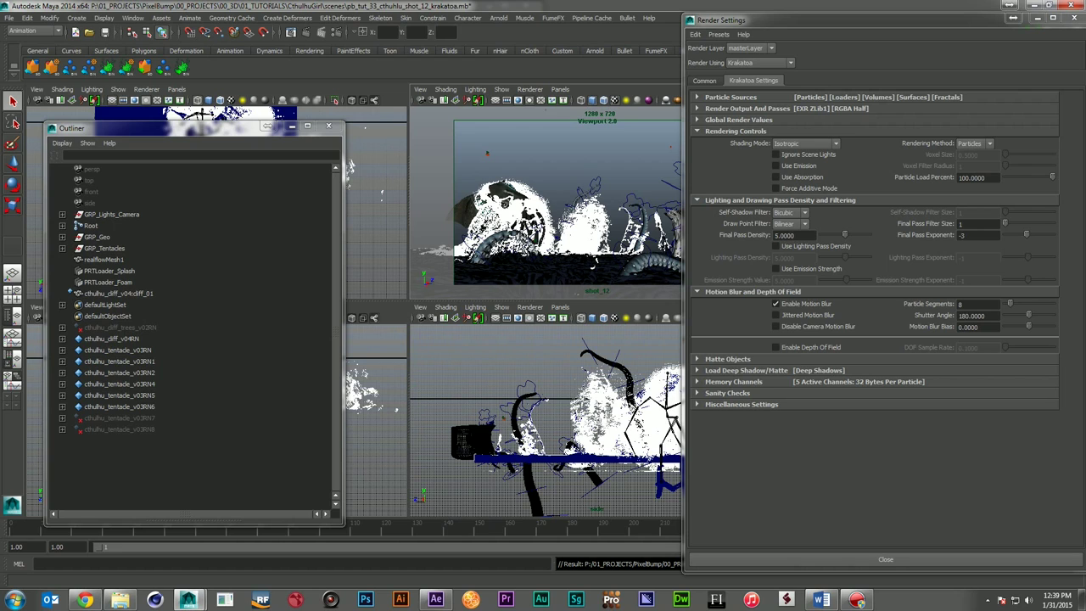
- Expand the Matte Objects settings and select the wings2 and wings3 meshes under the Spine_02 joint
click(801, 359)
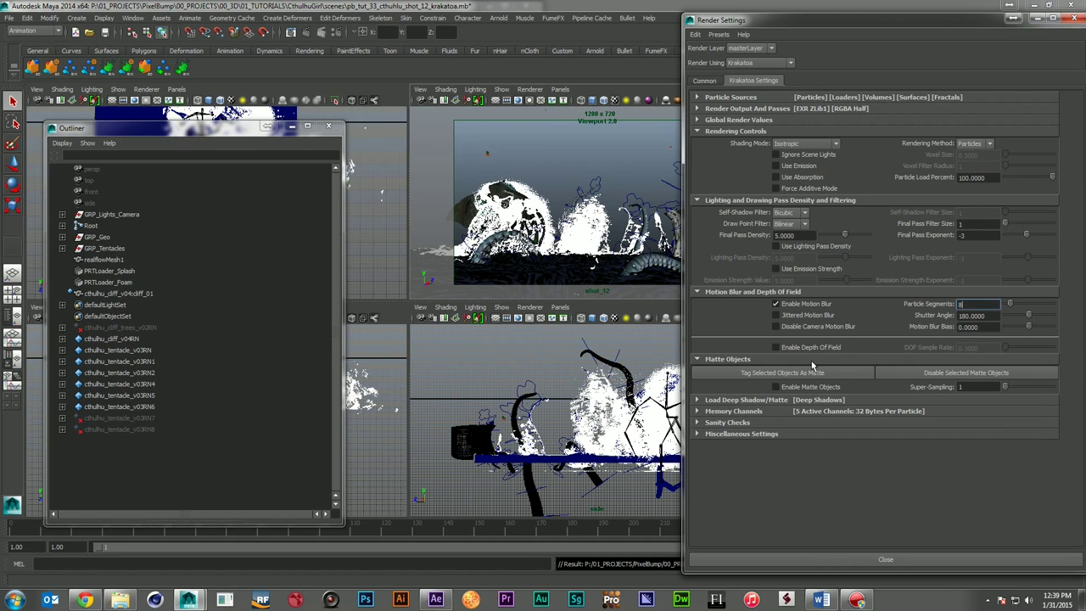
click(63, 226)
click(74, 237)
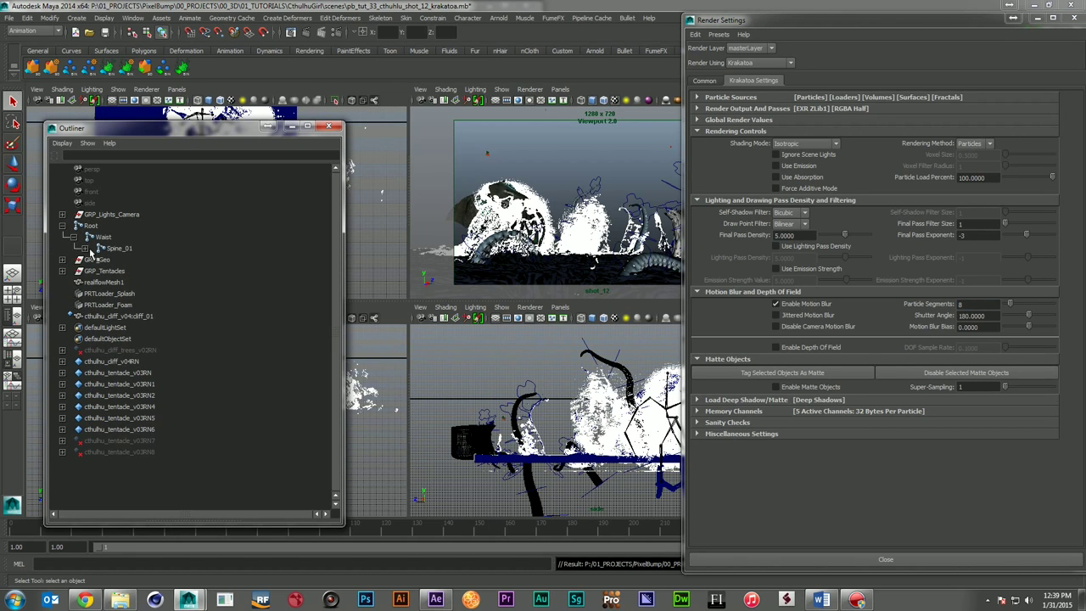
click(85, 248)
click(96, 259)
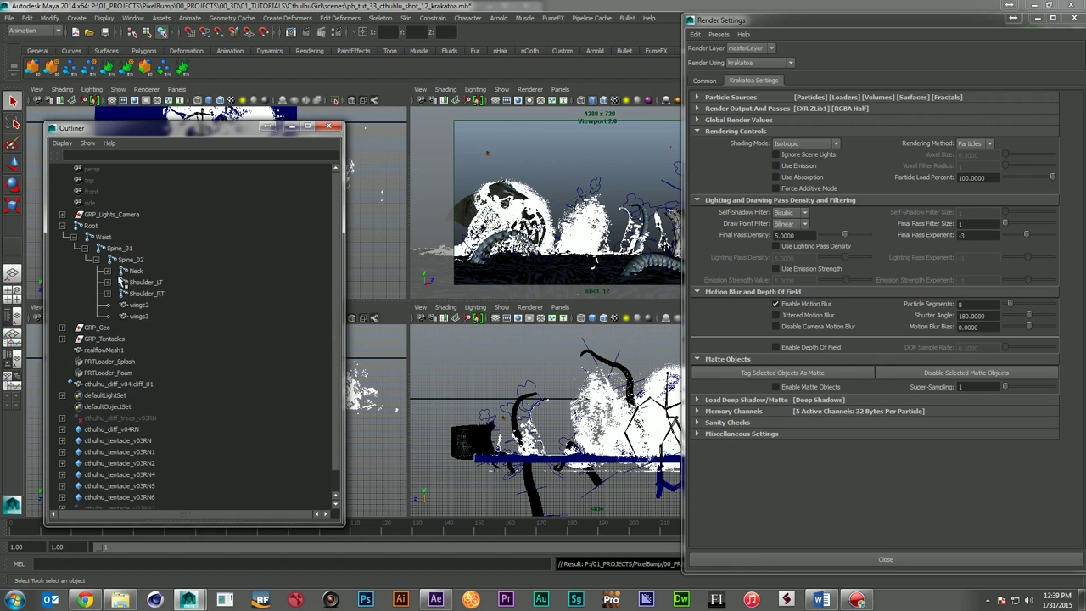
click(136, 305)
shift+click(137, 315)
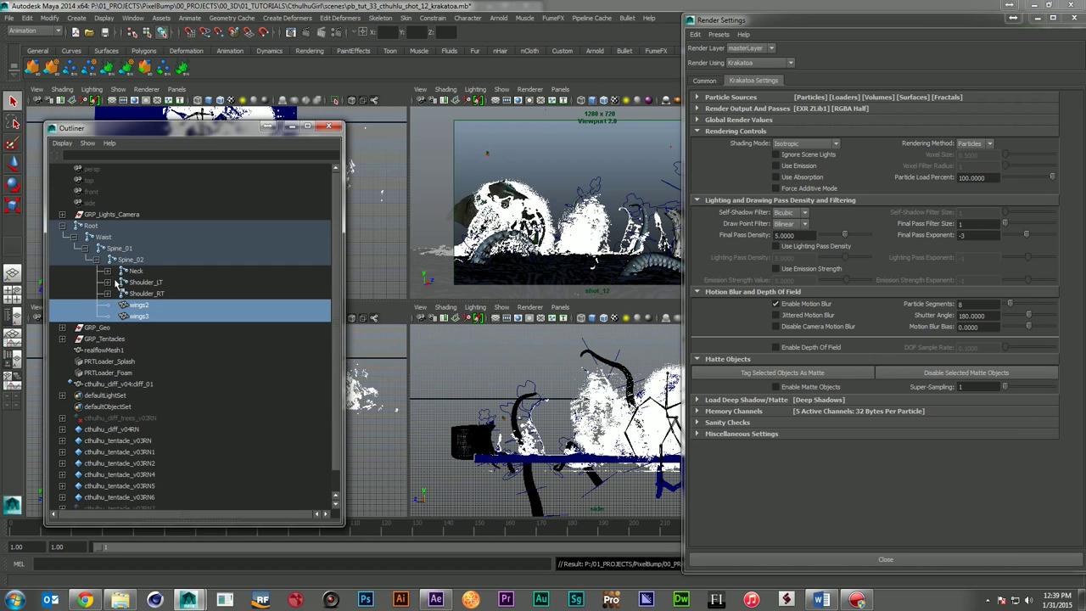
- Add the Eye_LT and EYE_RT meshes under the Head_Top joint to the selection
click(107, 270)
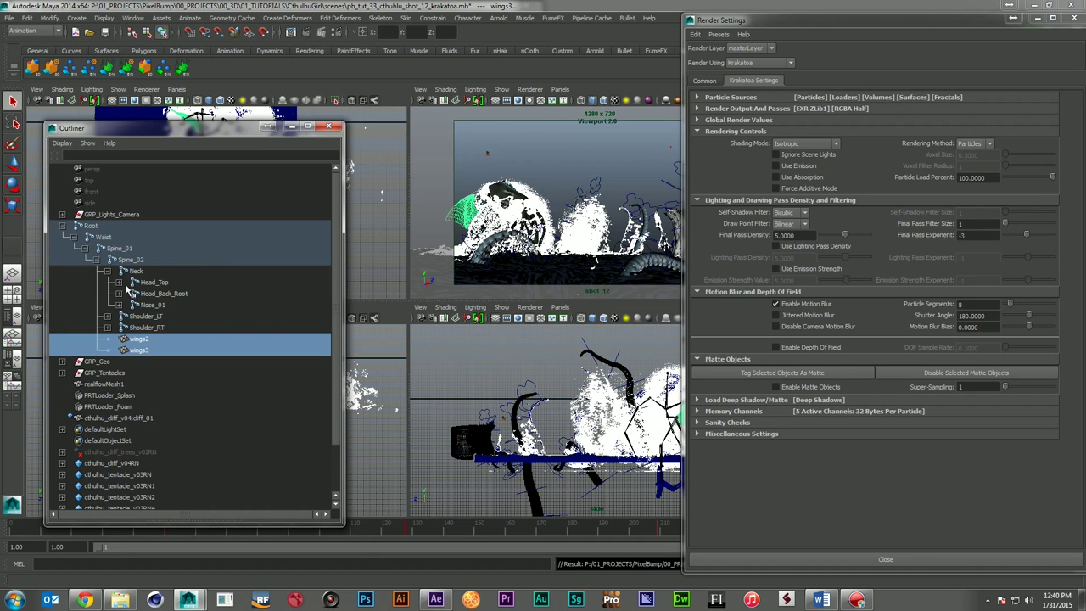
click(119, 283)
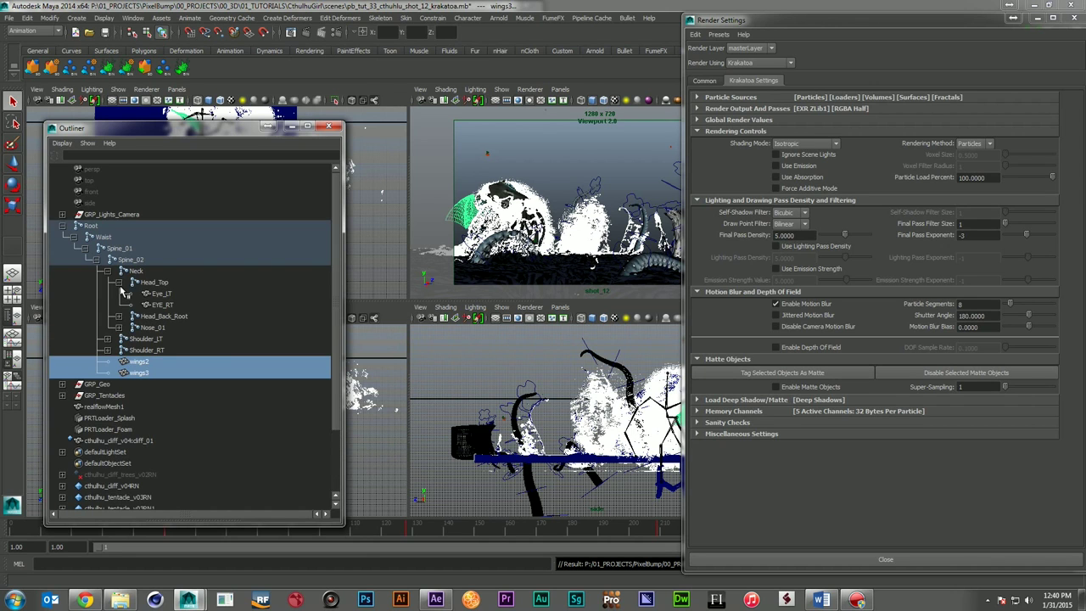
ctrl+click(160, 293)
ctrl+click(162, 304)
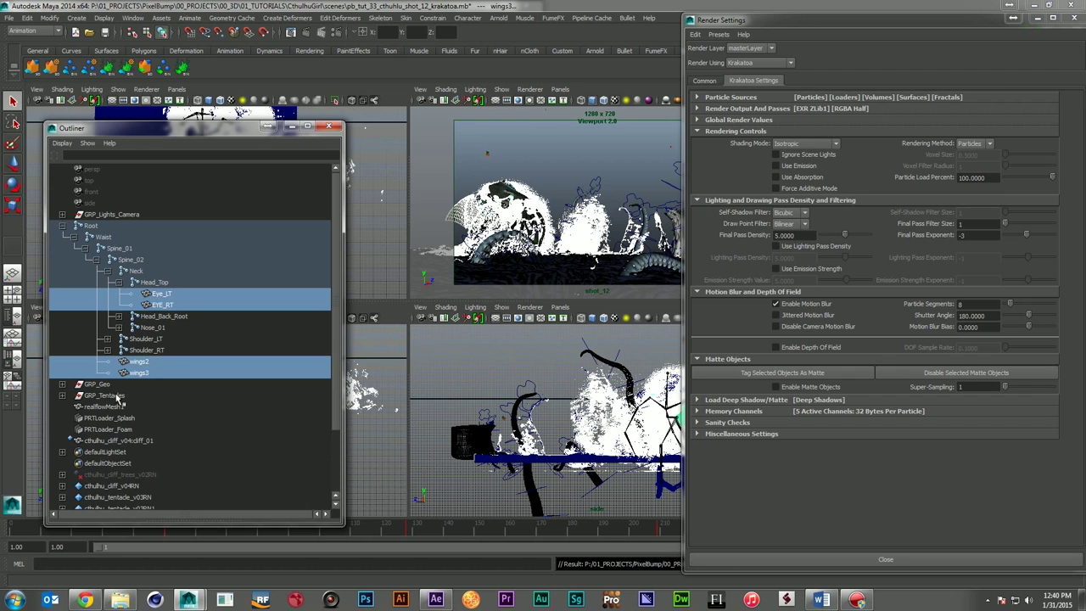
- Add the Cthulhu mesh, the six Tentacle_mesh objects under GRP_Tentacles, realflowMesh1 and the cliff_01 mesh to the selection
click(62, 384)
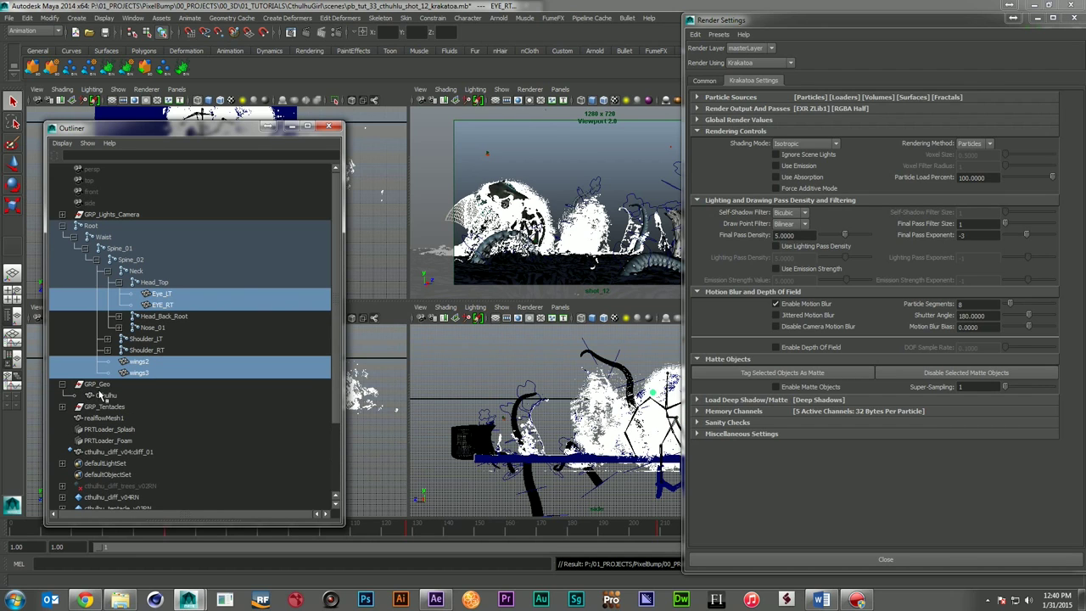
ctrl+click(107, 396)
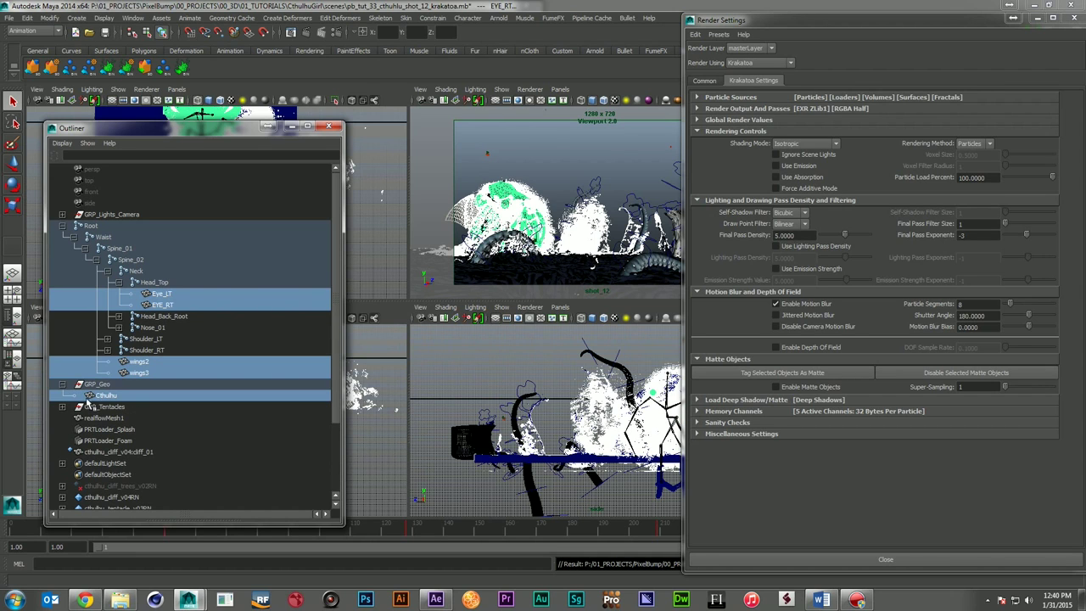
click(62, 410)
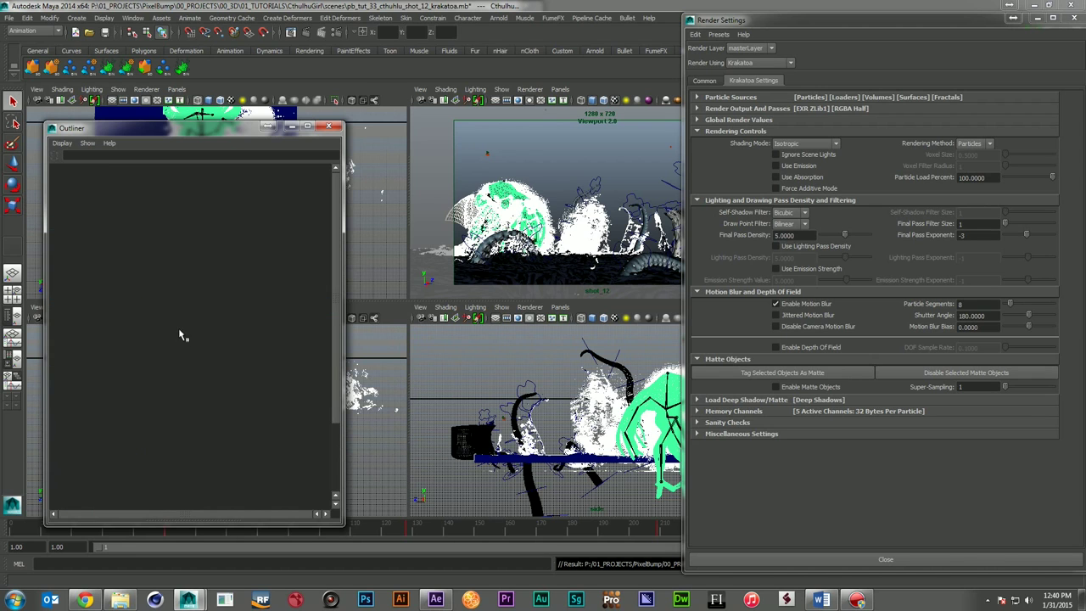
scroll(178, 326, down, 5)
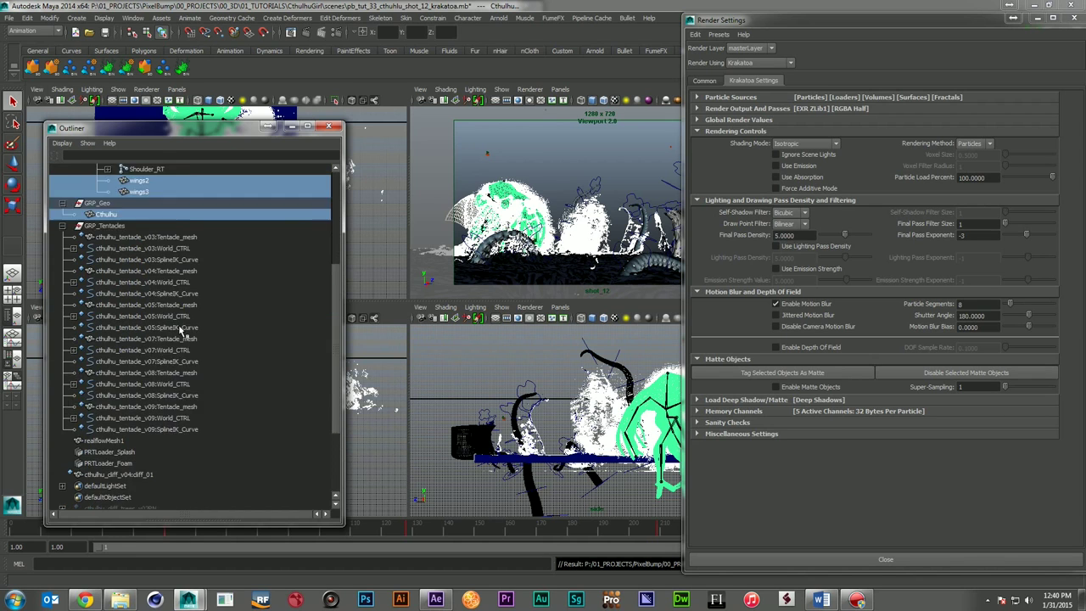
ctrl+click(193, 239)
ctrl+click(195, 272)
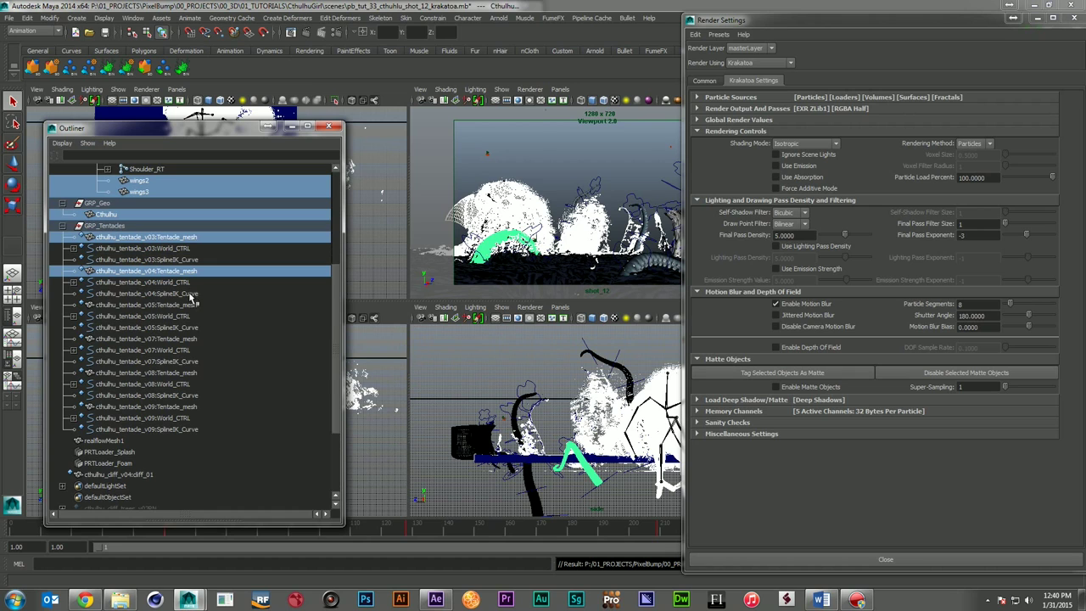
ctrl+click(194, 305)
ctrl+click(194, 339)
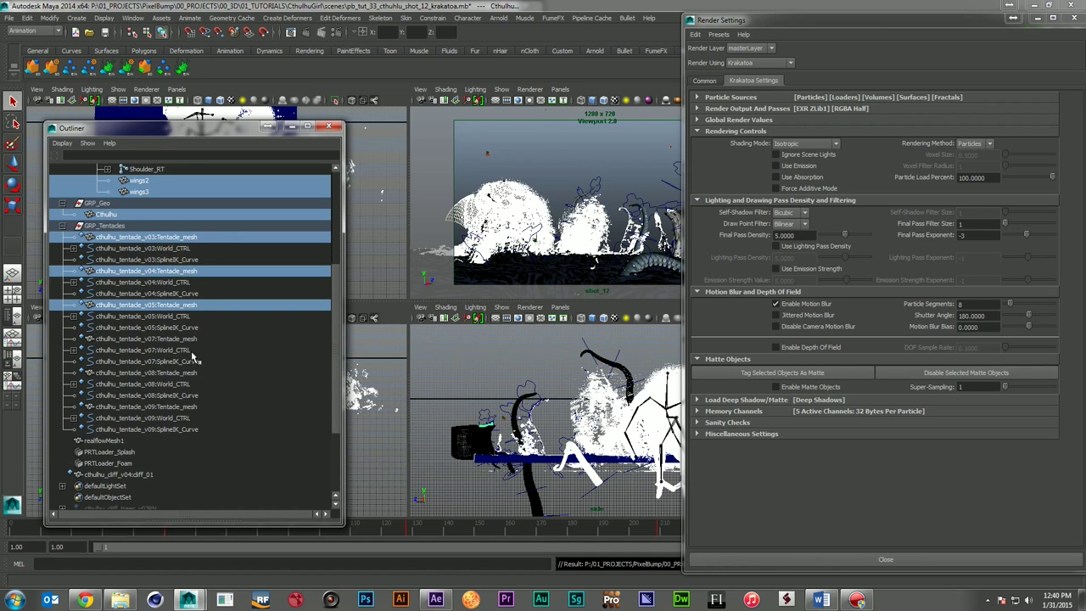
ctrl+click(194, 374)
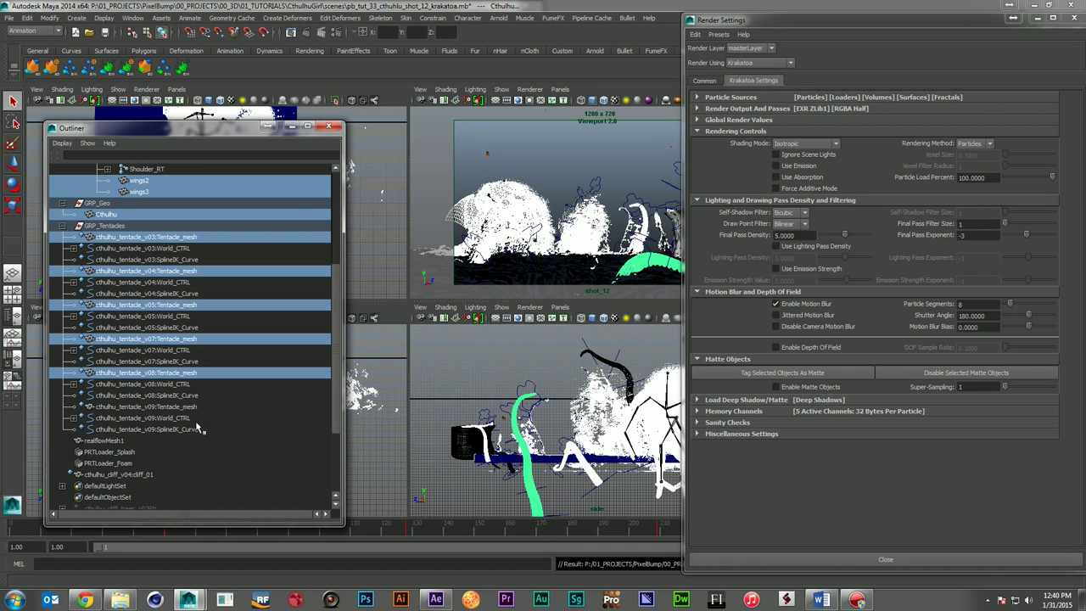
ctrl+click(195, 408)
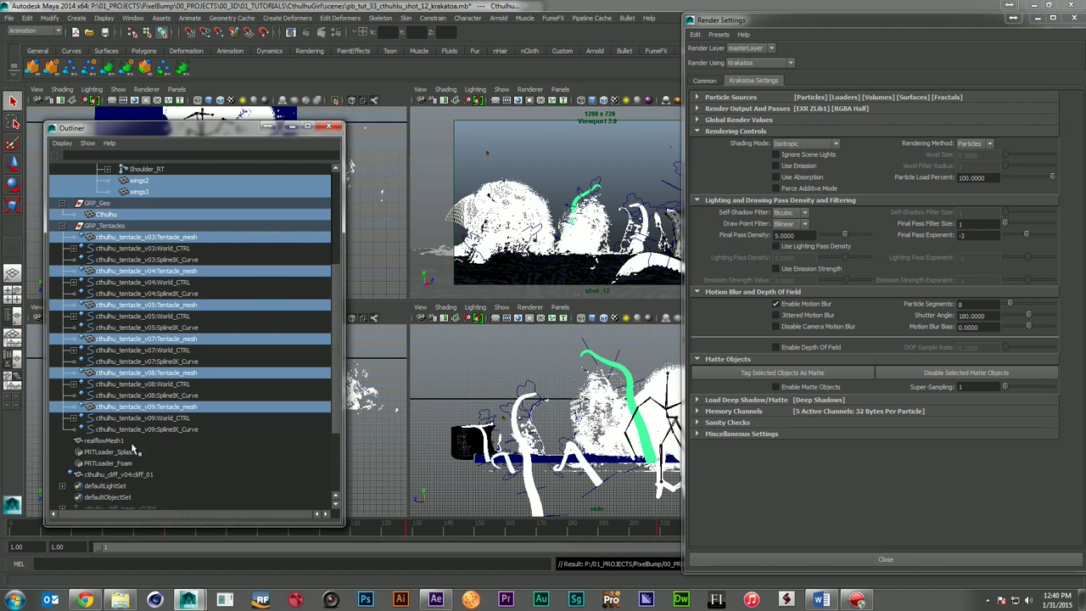
ctrl+click(261, 442)
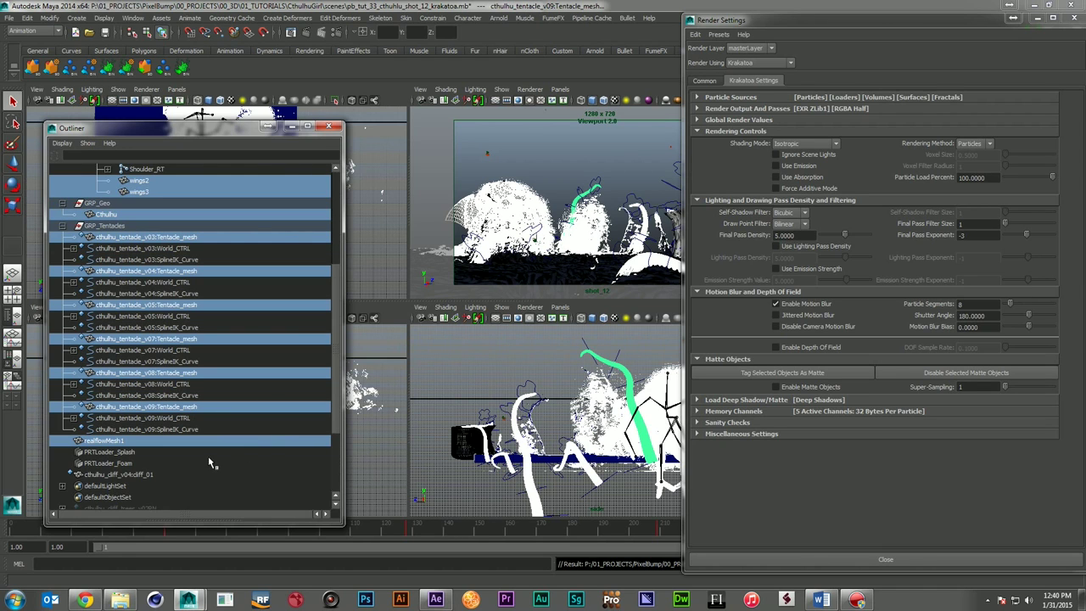
ctrl+click(149, 475)
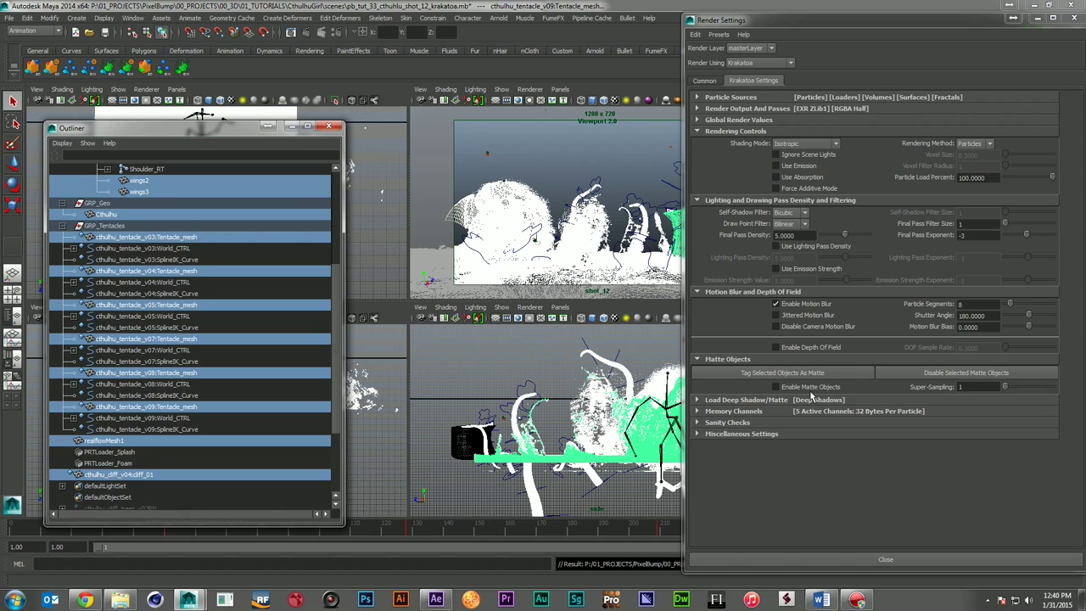
- Tag the selected objects as matte, turn on Enable Matte Objects, and minimize the Render Settings
scroll(201, 354, up, 5)
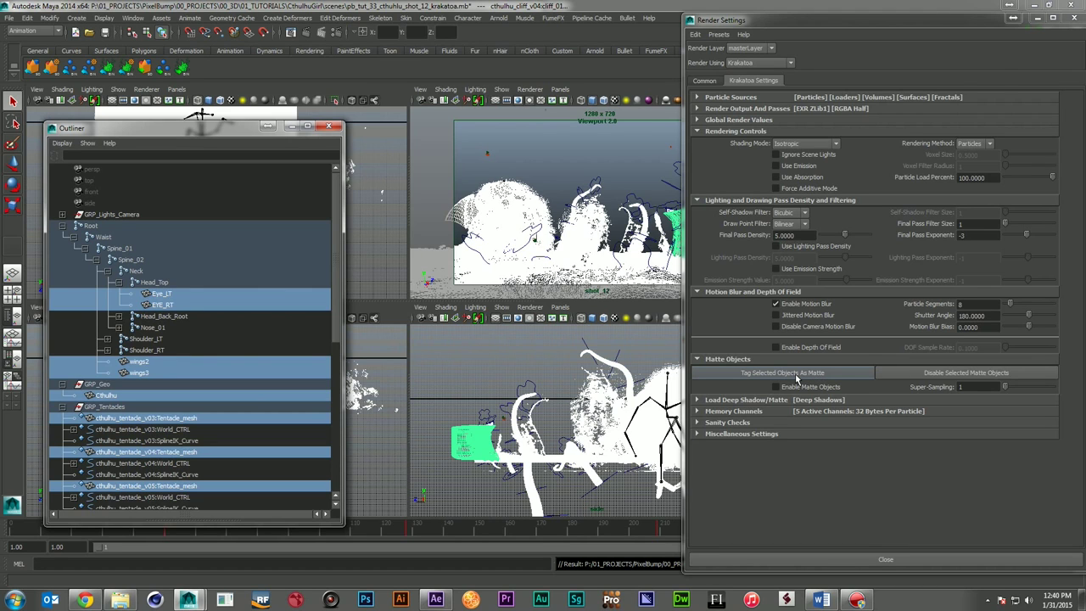
click(796, 375)
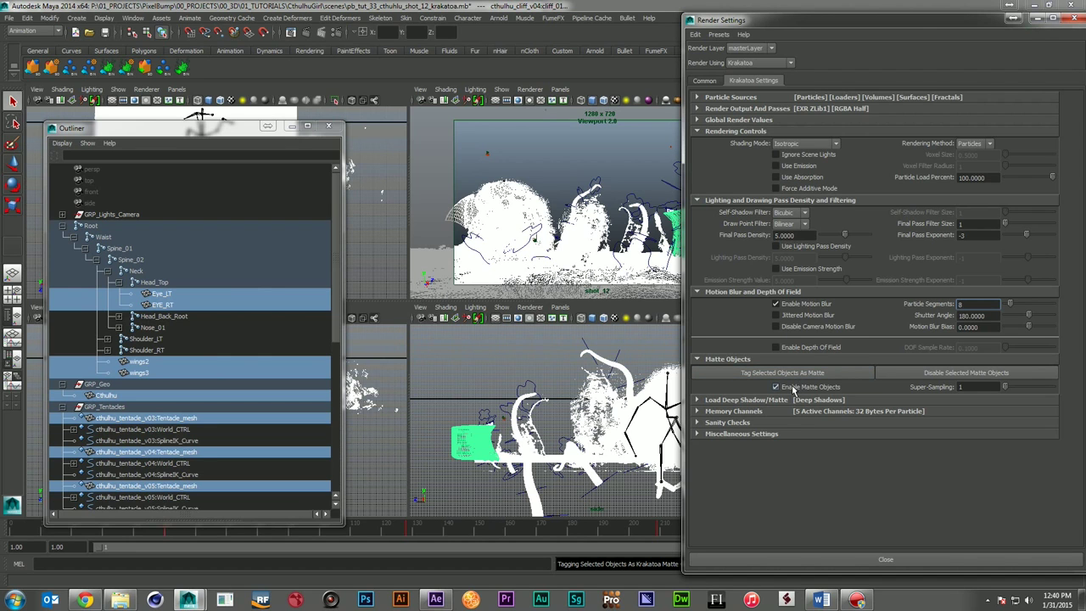
click(1039, 21)
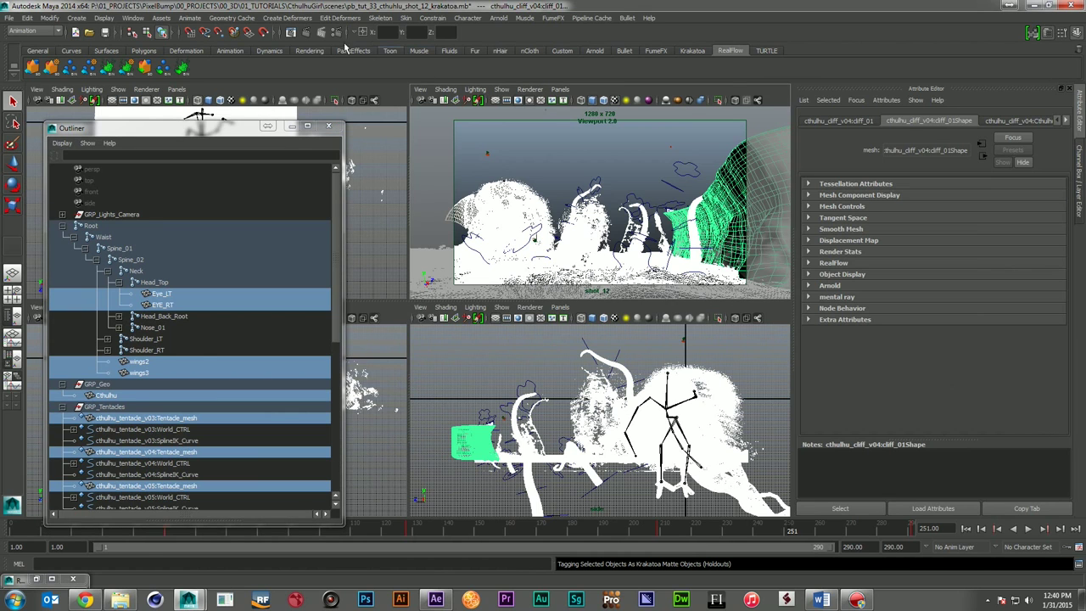
- Open the Render View, move it aside, and re-render the frame with the matte objects applied
click(292, 33)
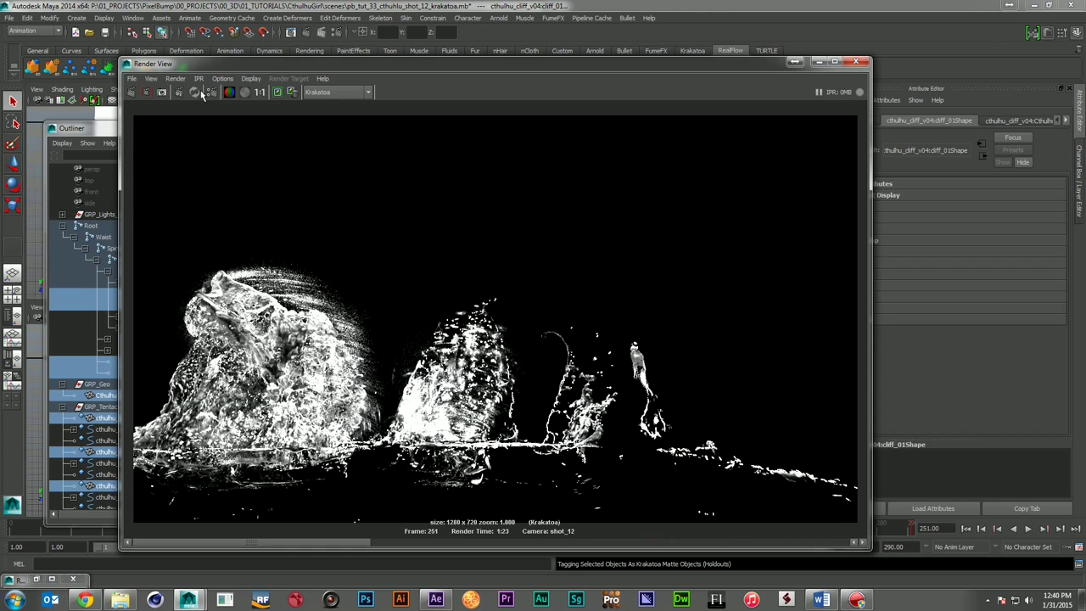
drag(399, 62, 531, 239)
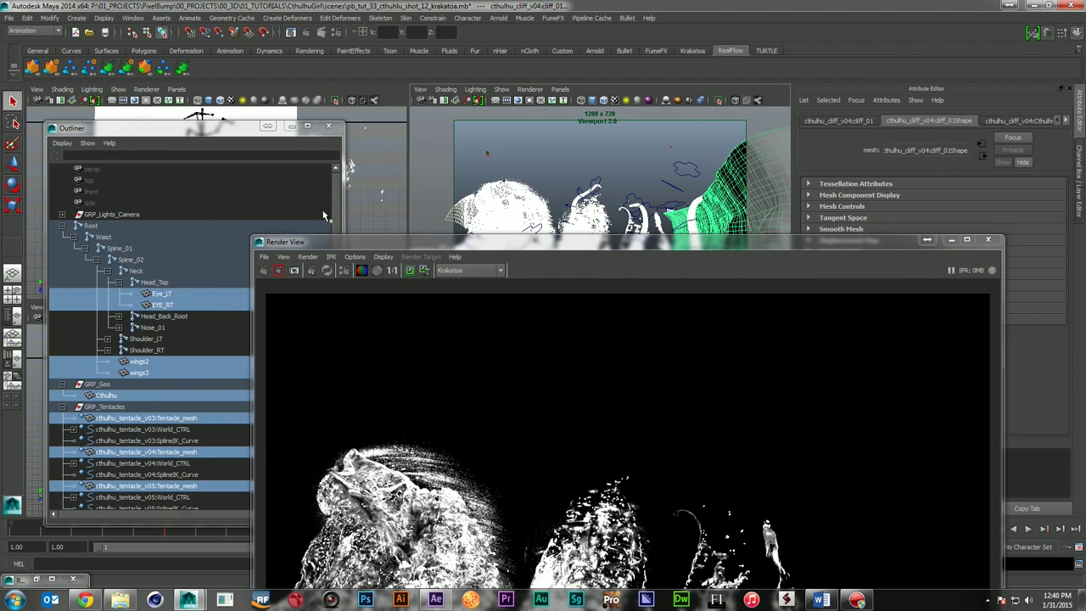
click(264, 271)
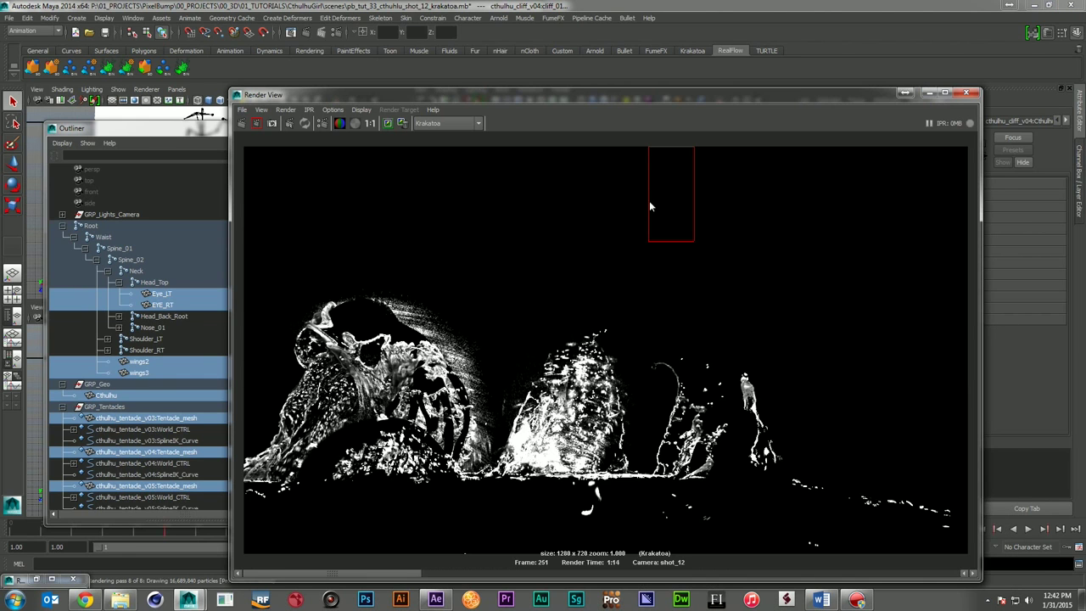
click(663, 165)
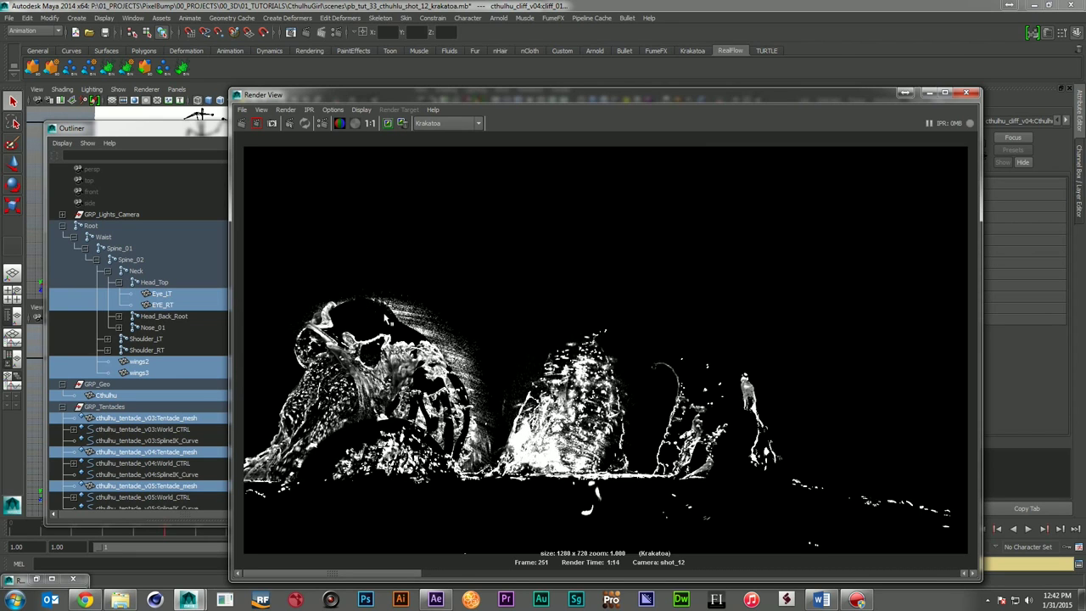
- Compare the matte render with the previously stored render, then close the Render View and the Outliner
drag(409, 574, 338, 573)
click(550, 574)
click(351, 575)
click(518, 574)
click(335, 574)
click(906, 93)
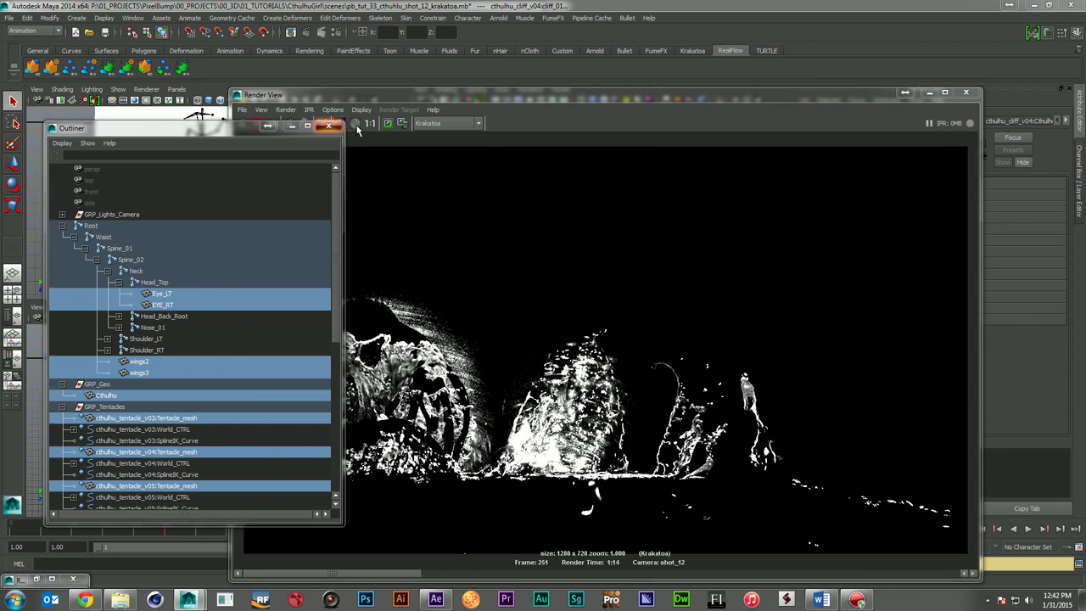
click(906, 92)
click(965, 93)
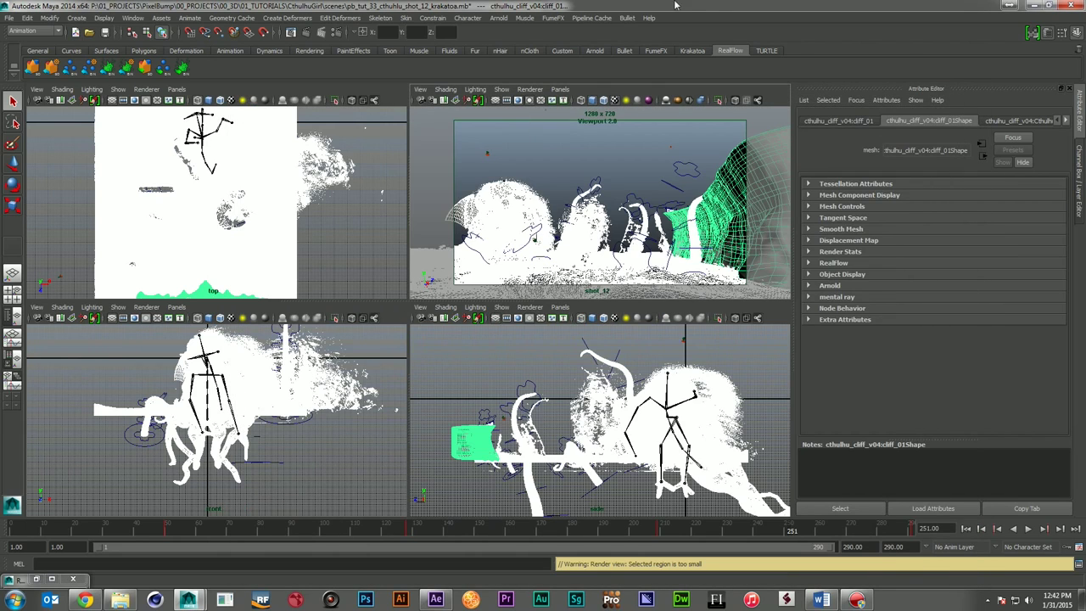
- Save the Krakatoa scene file and clear the object selection
key(ctrl+s)
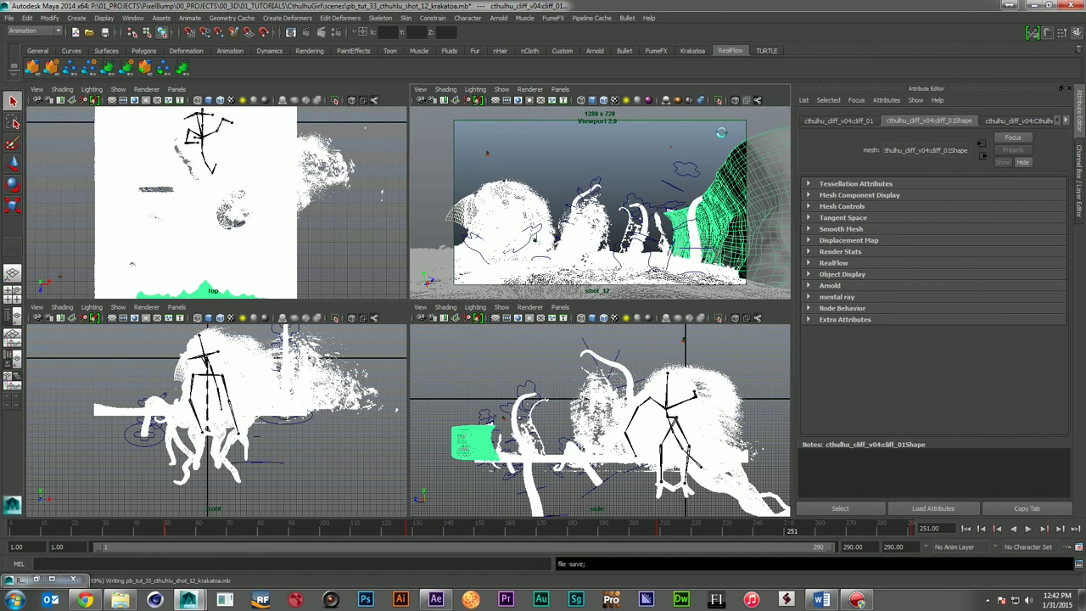
click(592, 149)
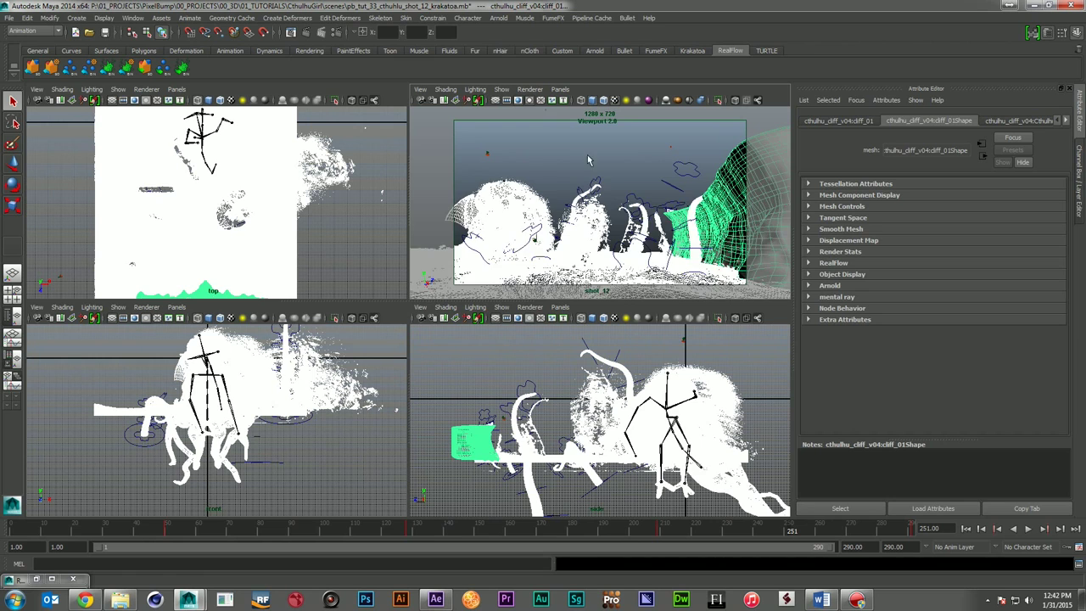
click(573, 136)
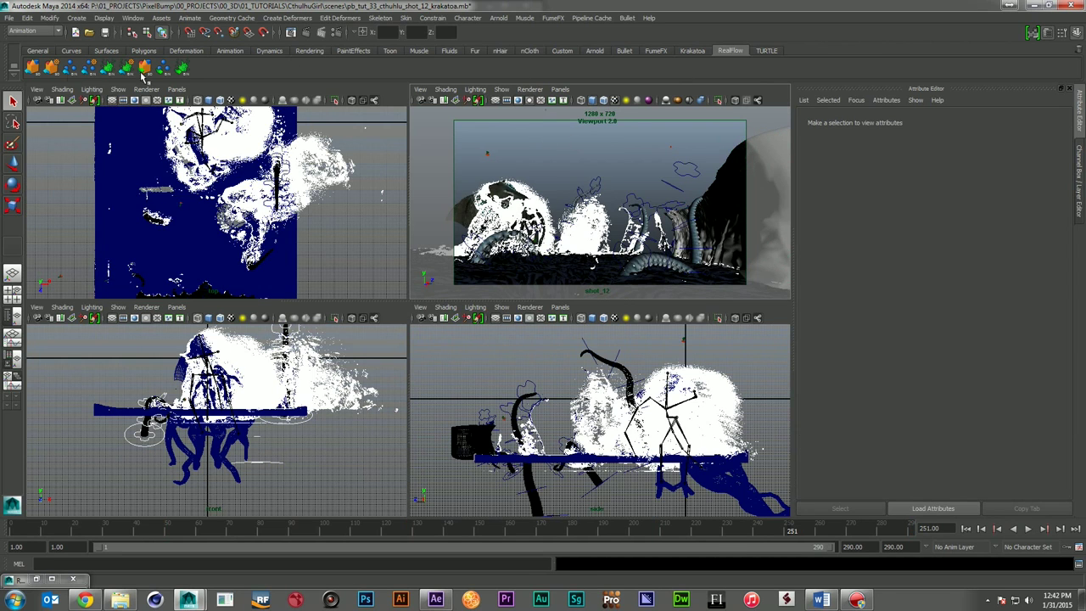
- Open Krakatoa PRT Saving And Partitioning and move PRTLoader_Foam and PRTLoader_Splash into the objects to save
click(693, 51)
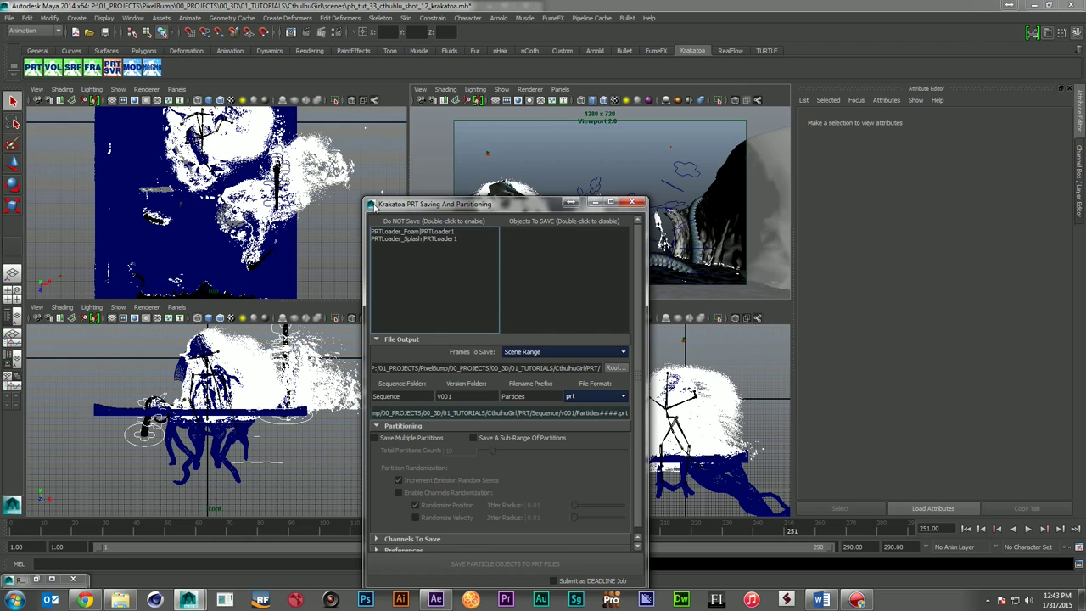
click(420, 233)
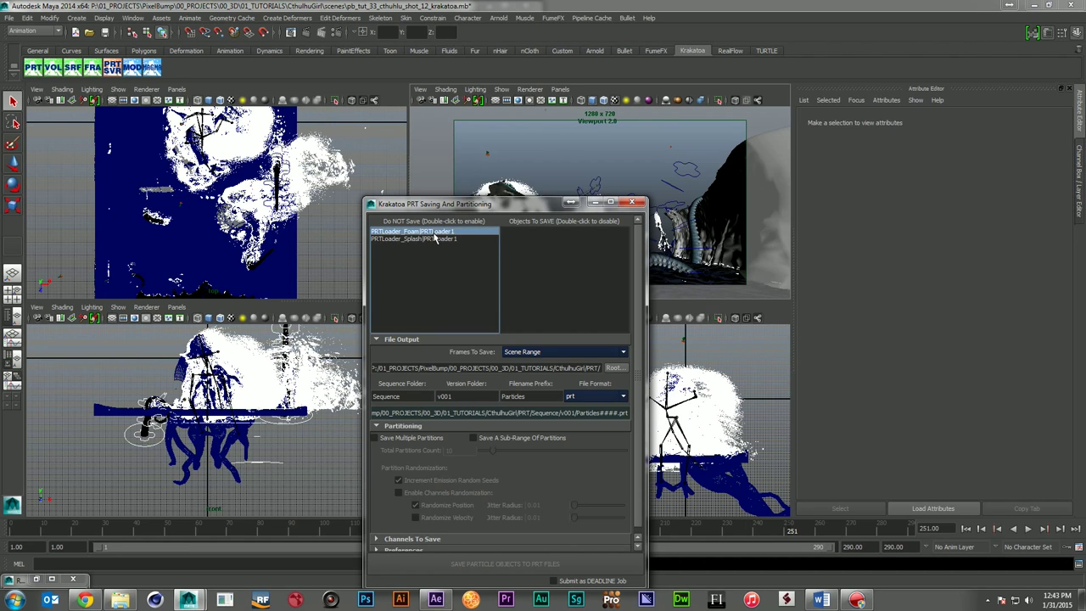
double_click(435, 232)
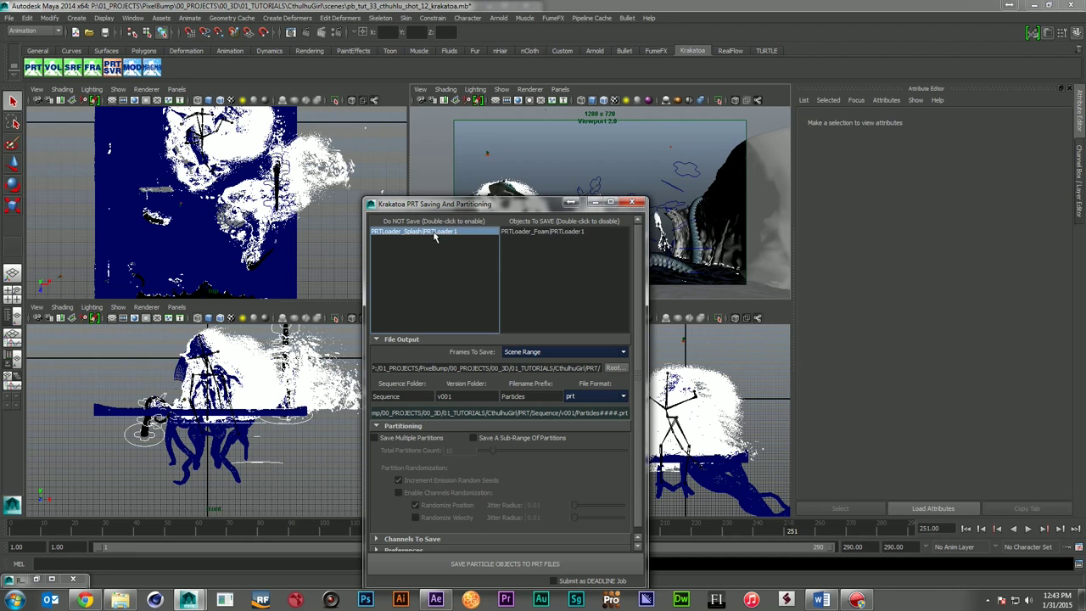
double_click(450, 232)
drag(534, 206, 704, 136)
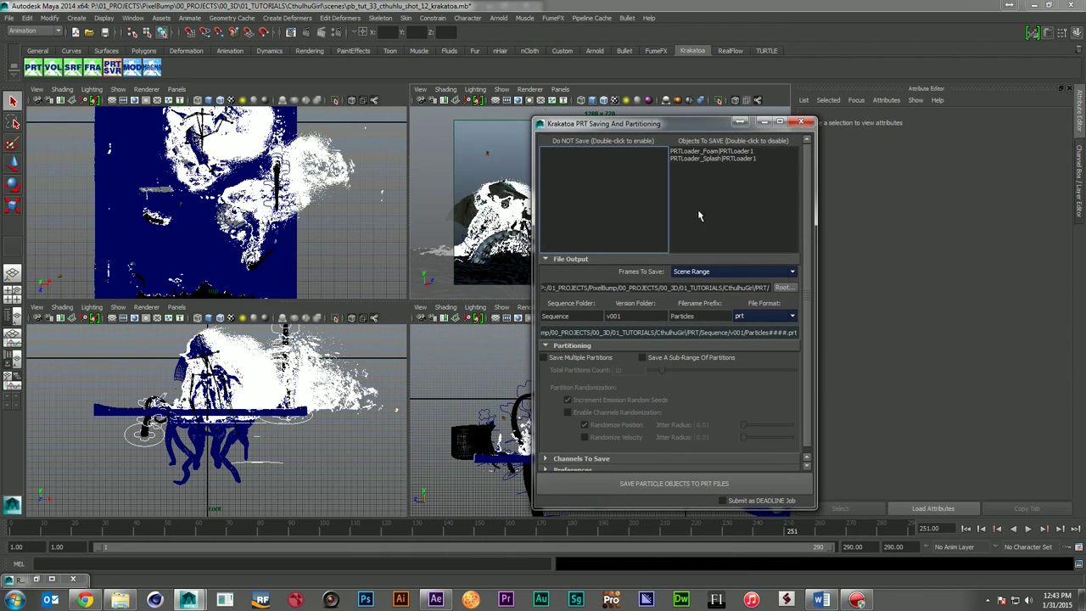
- Review the Frames To Save options and the PRT folder in the output root path
click(718, 273)
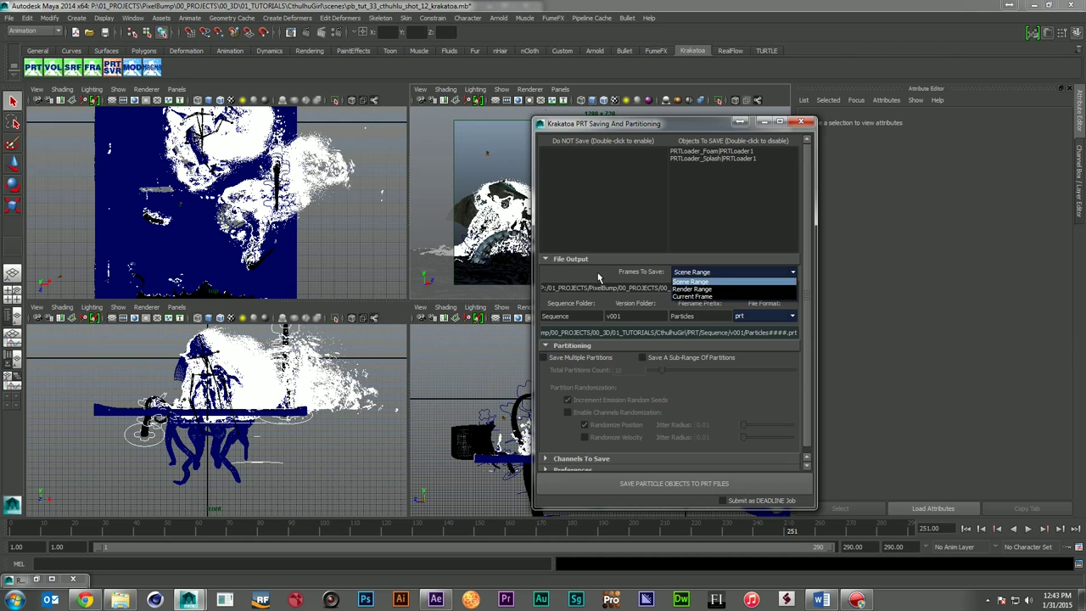
click(588, 299)
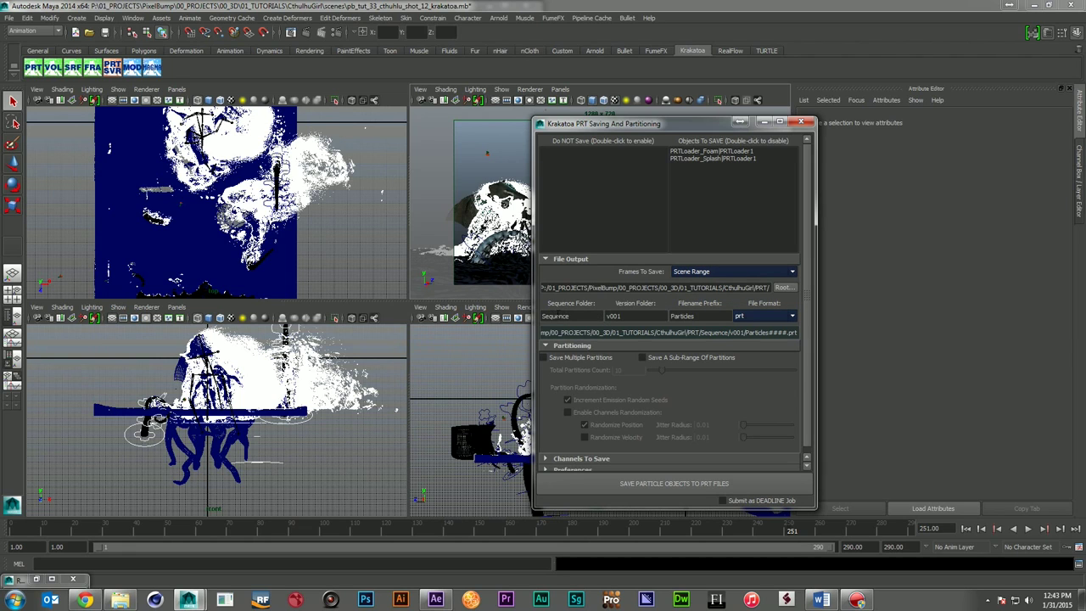
double_click(734, 288)
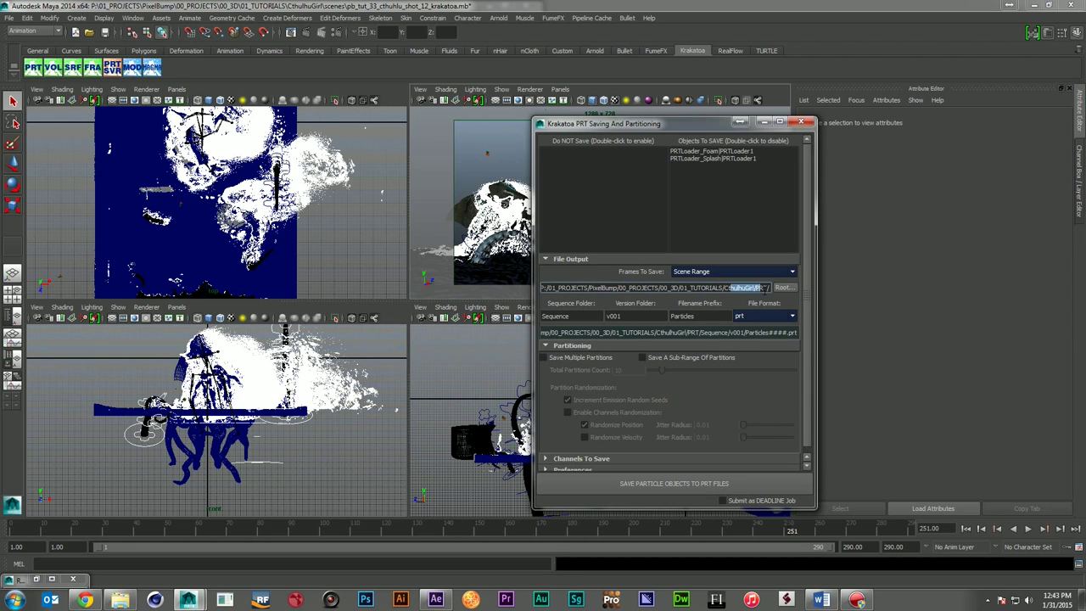
drag(729, 289, 755, 288)
- Enable saving multiple partitions with a total count of 3, and turn on channels randomization including Randomize Velocity
click(544, 357)
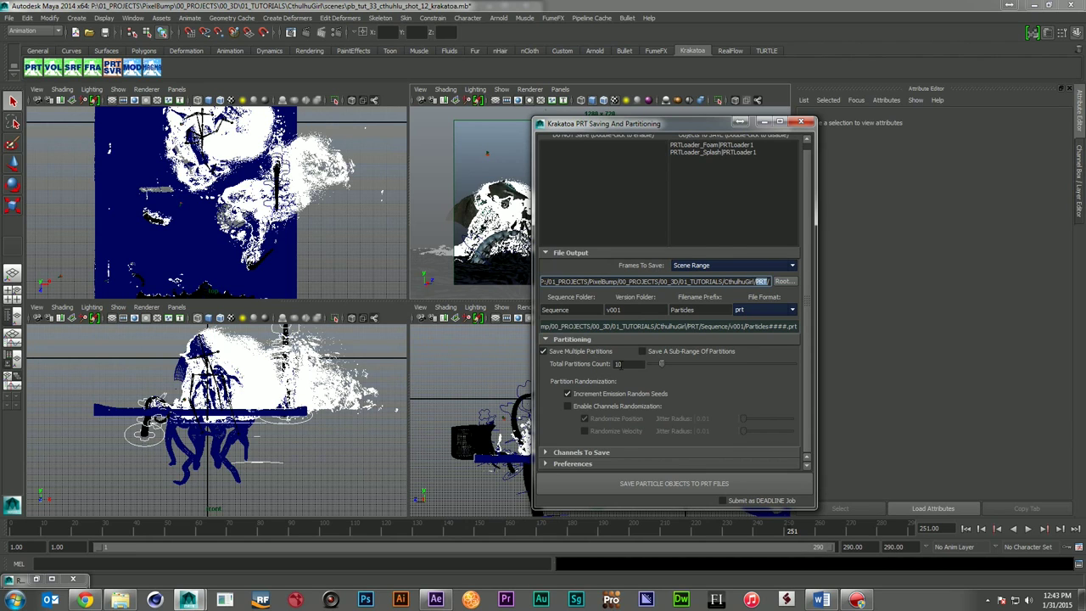
key(Tab)
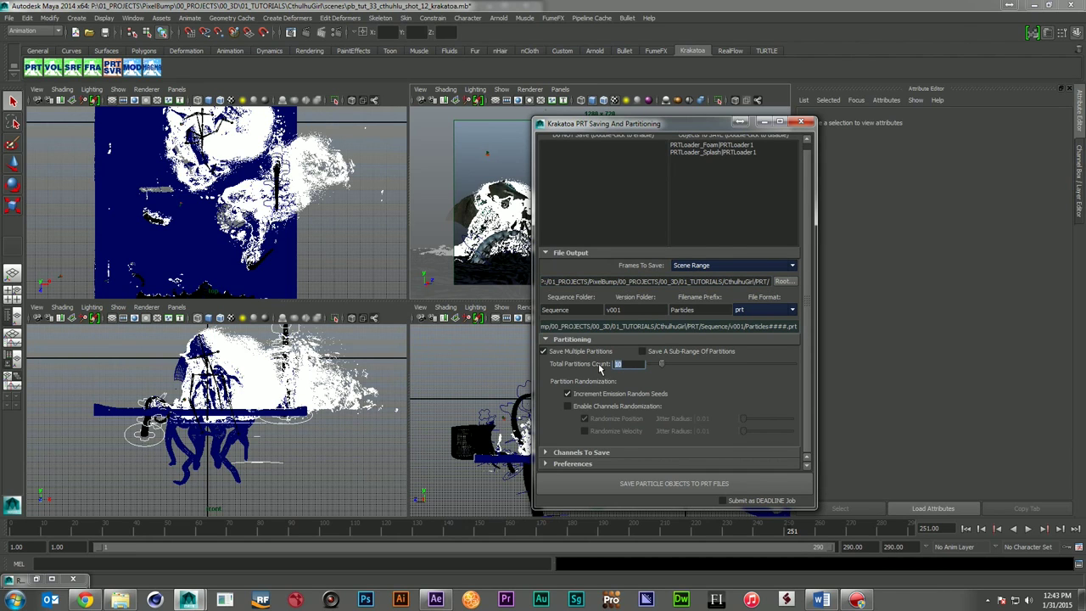
text(3)
click(567, 407)
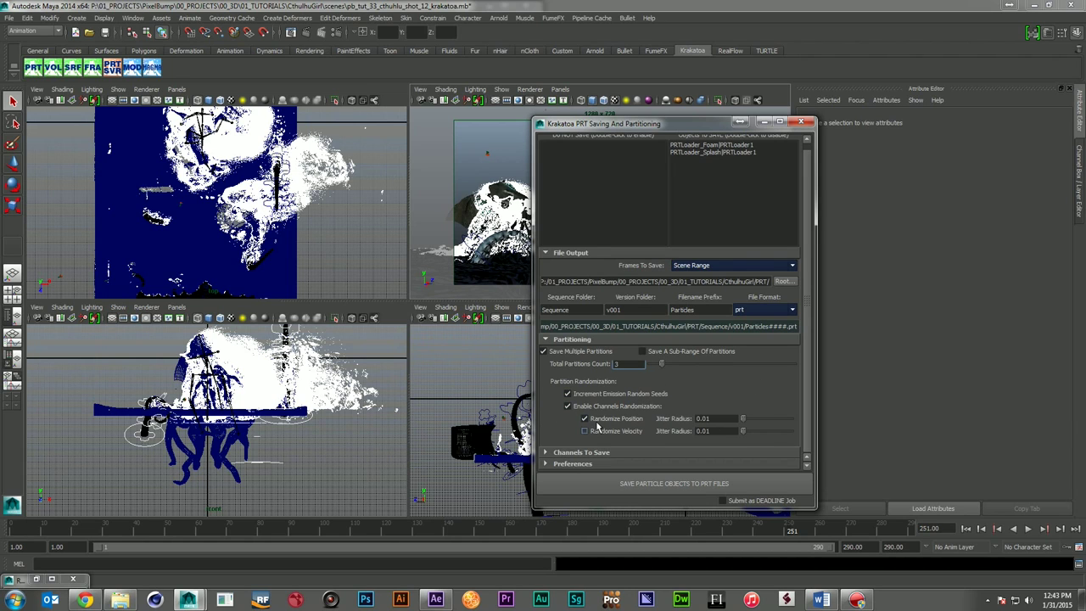
click(584, 431)
- Expand Channels To Save to review the particle channels, then collapse the section again
drag(807, 436, 797, 459)
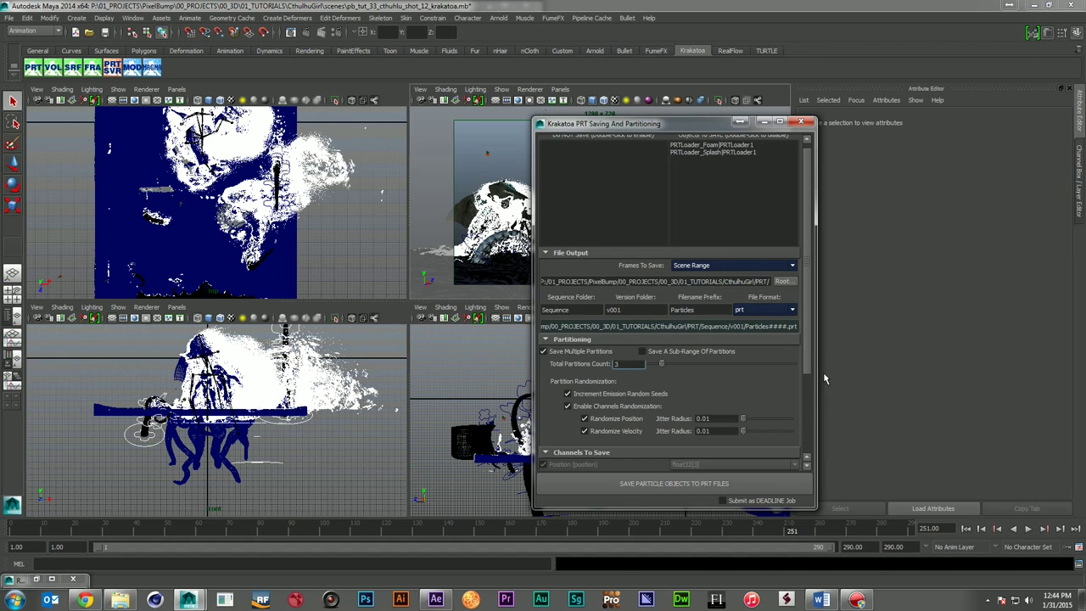
click(762, 456)
click(807, 465)
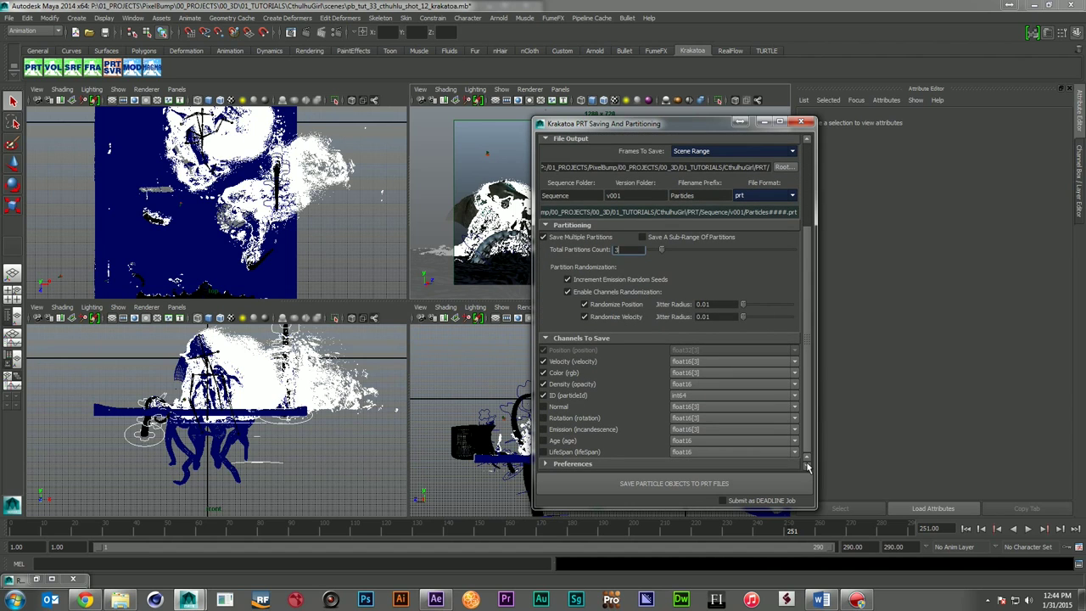
click(724, 338)
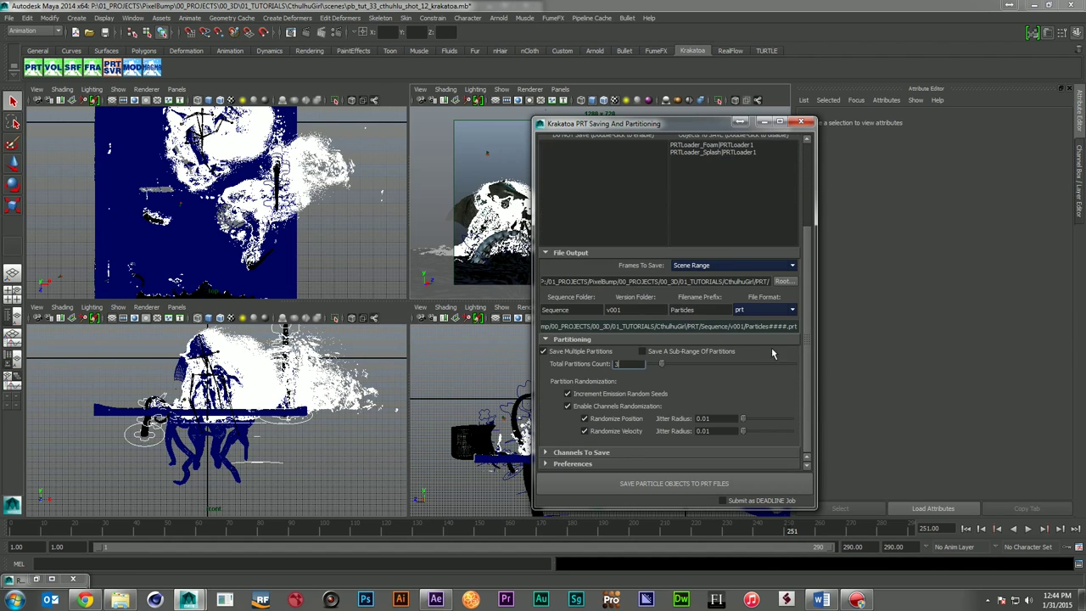
- Select PRTLoader_Splash, start loading a PRT file, and browse to the project's PRT/Sequence/v001 folder
scroll(802, 258, up, 1)
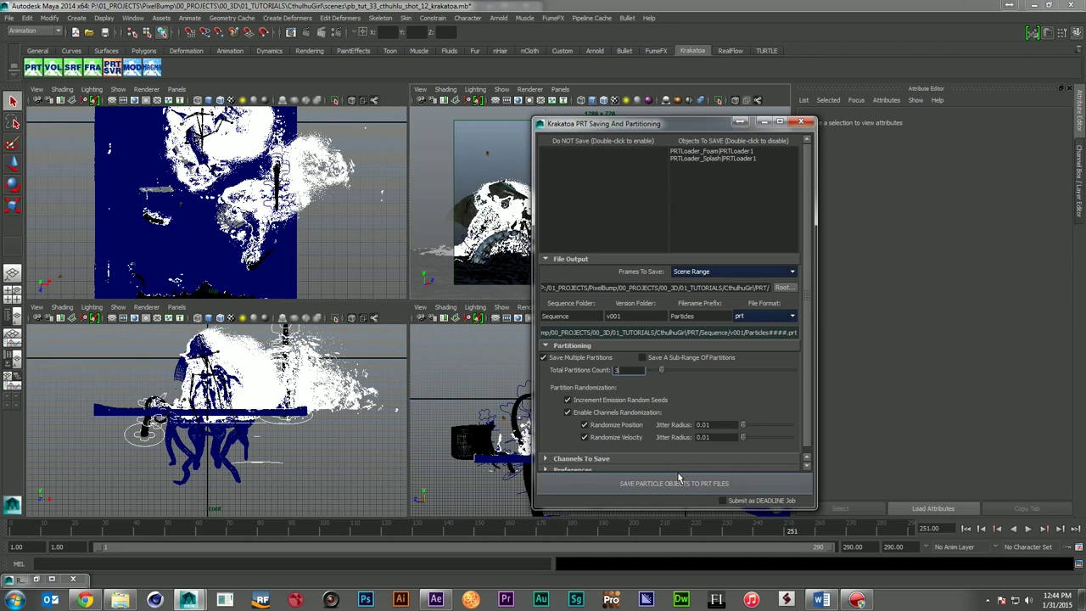
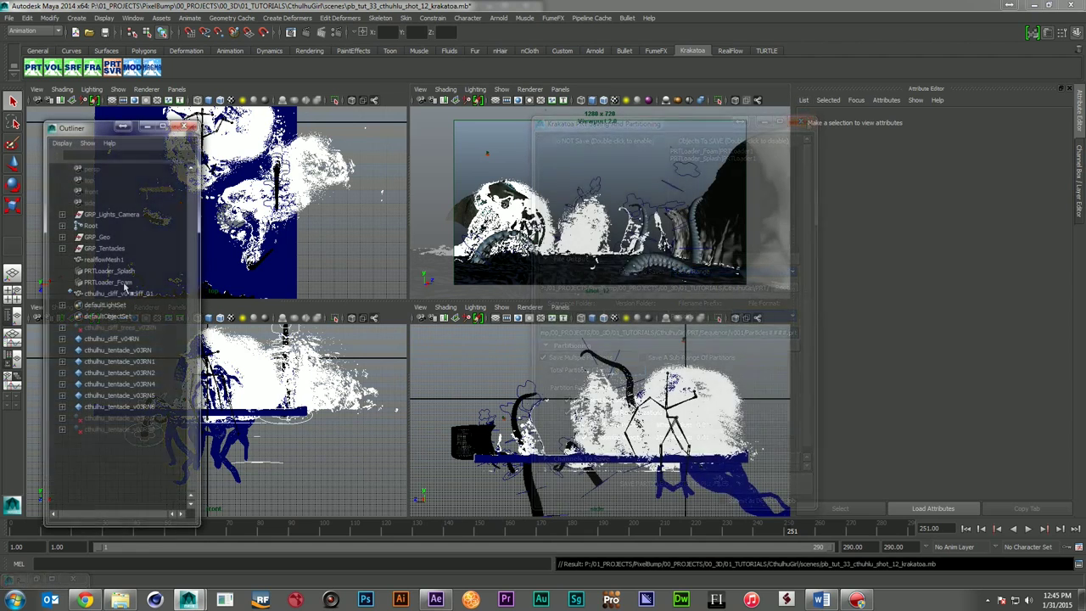
click(126, 271)
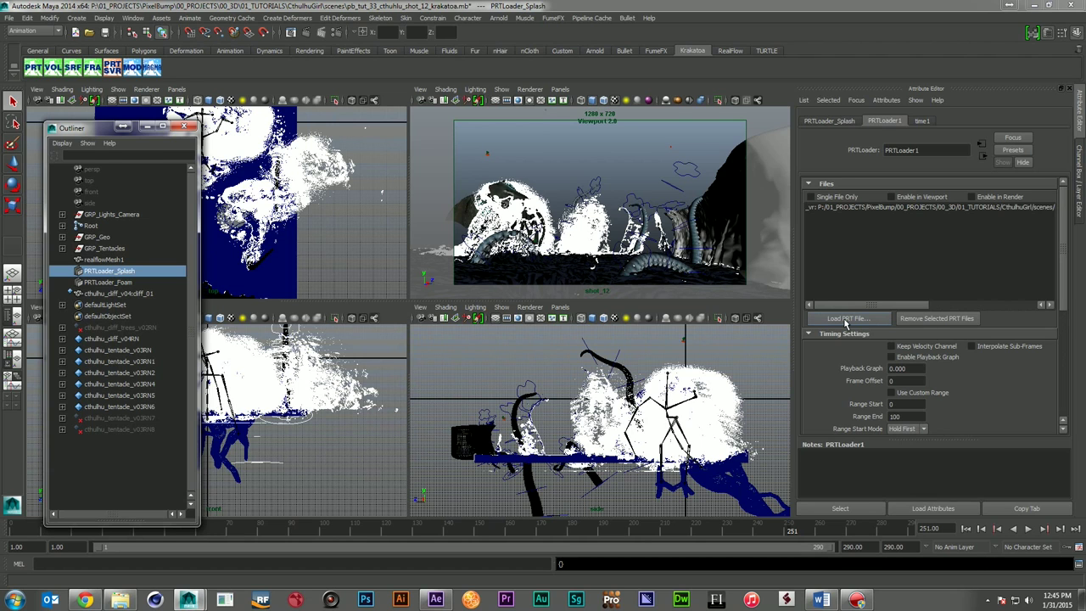
click(845, 320)
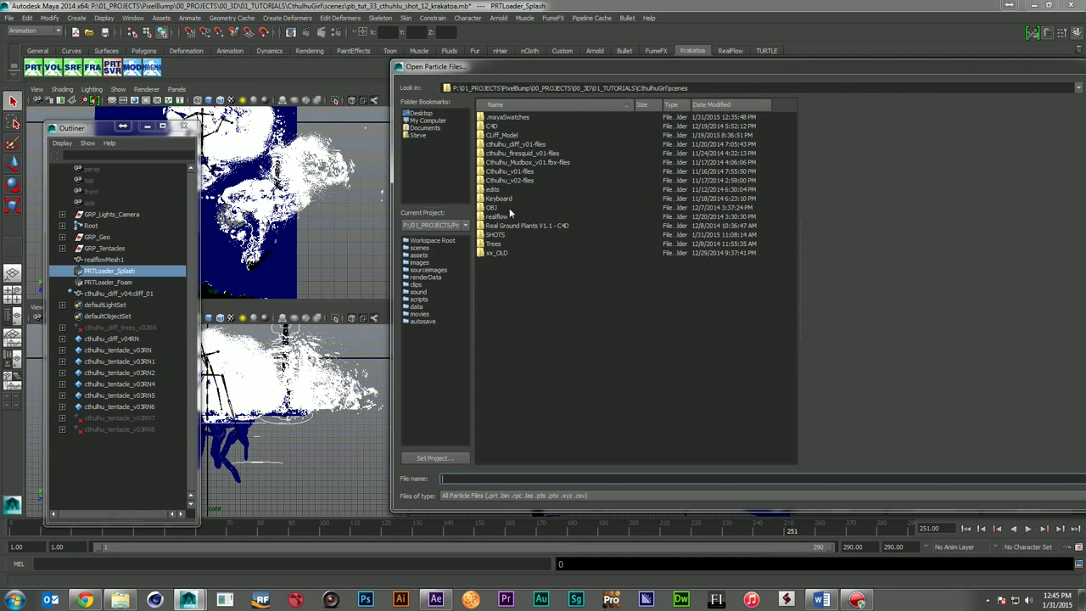
drag(1029, 67, 854, 100)
click(944, 119)
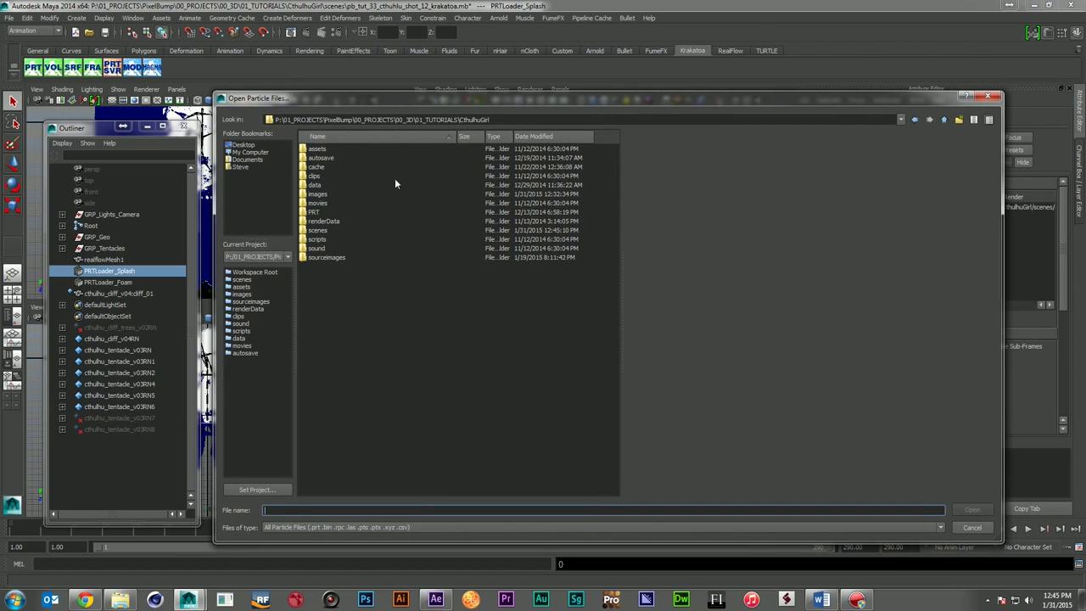
click(330, 213)
double_click(334, 213)
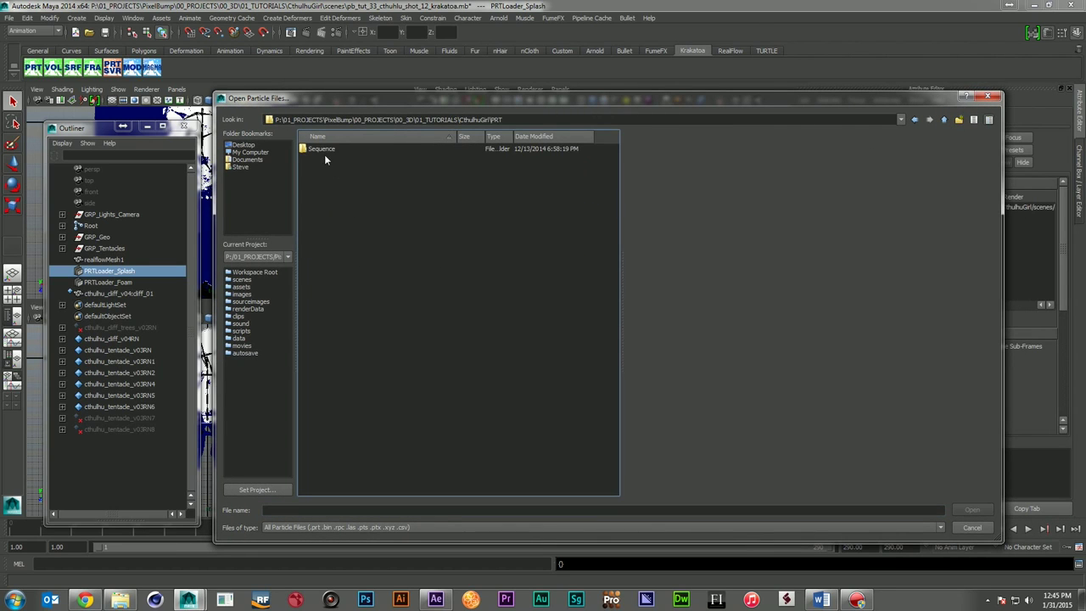
click(324, 149)
double_click(335, 150)
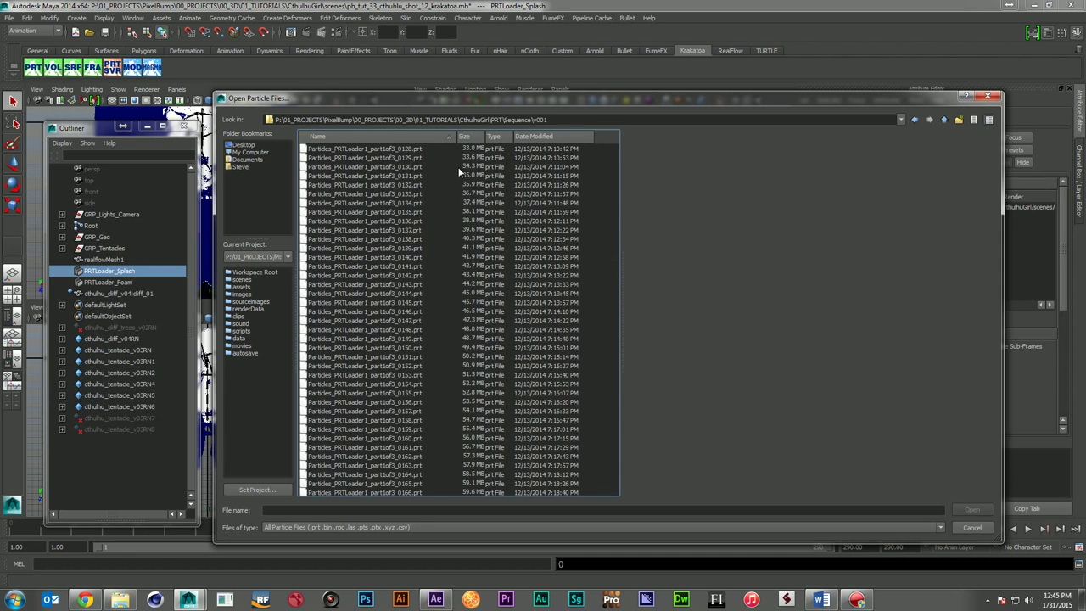
- Find Particles_PRTLoader1_part1of3_0128.prt in the v001 folder and load it into PRTLoader_Splash
drag(614, 150, 617, 358)
click(615, 136)
click(616, 136)
click(615, 136)
click(615, 137)
click(616, 136)
click(615, 136)
click(615, 136)
click(615, 136)
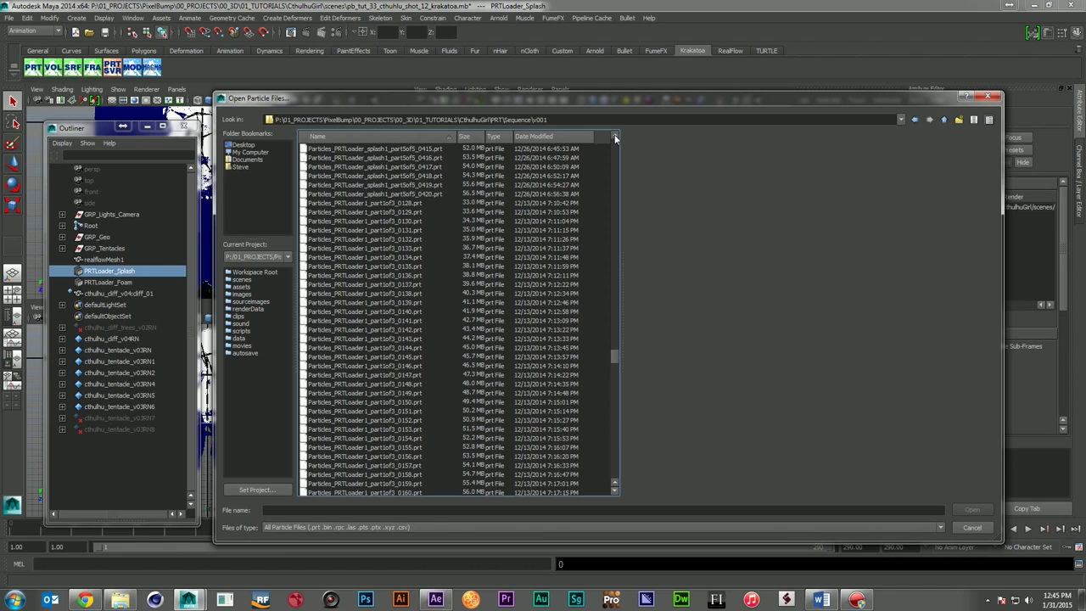
double_click(416, 205)
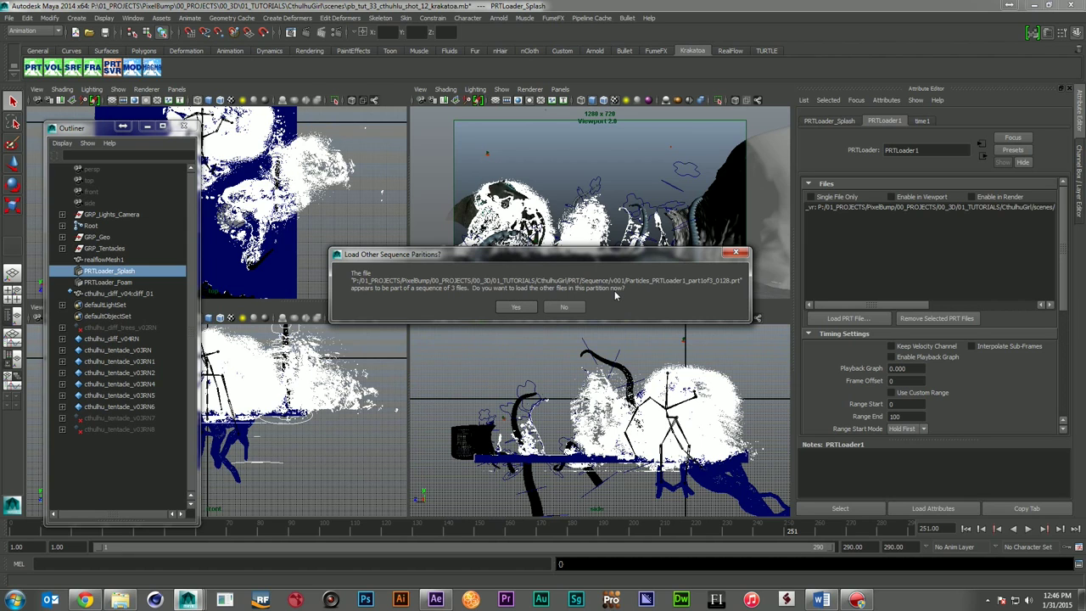
- Accept loading the other sequence partitions and add both remaining sequences to PRTLoader_Splash, enabled in render only
click(508, 310)
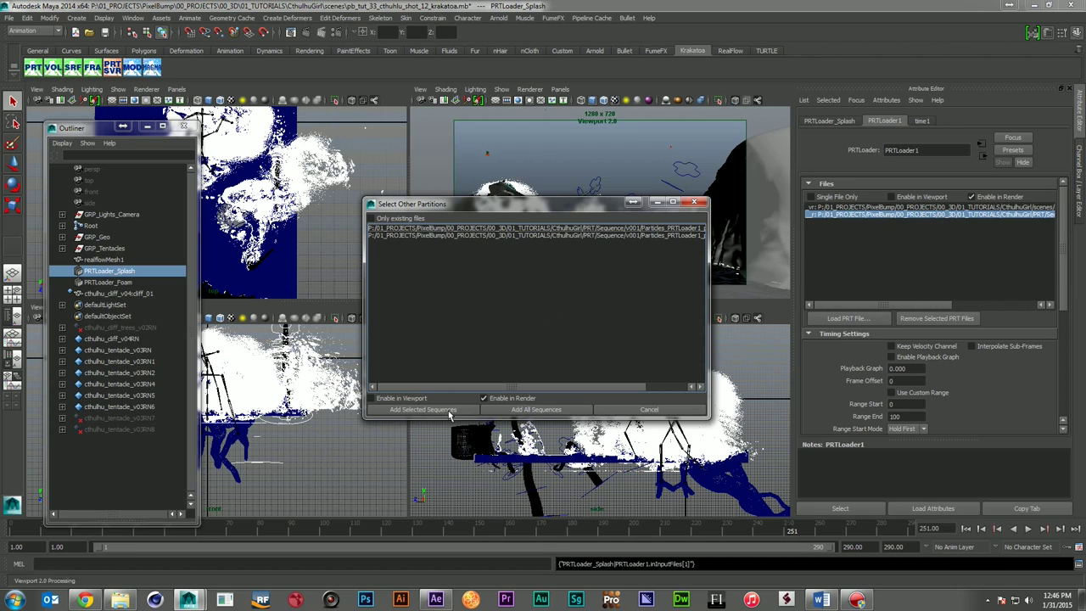
drag(448, 228, 447, 247)
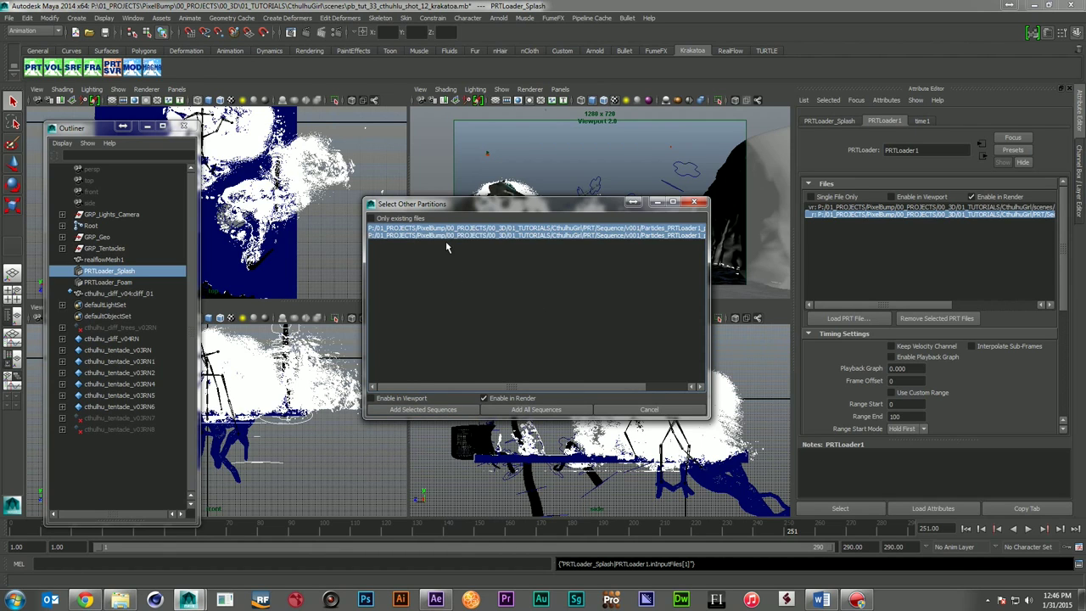
click(455, 408)
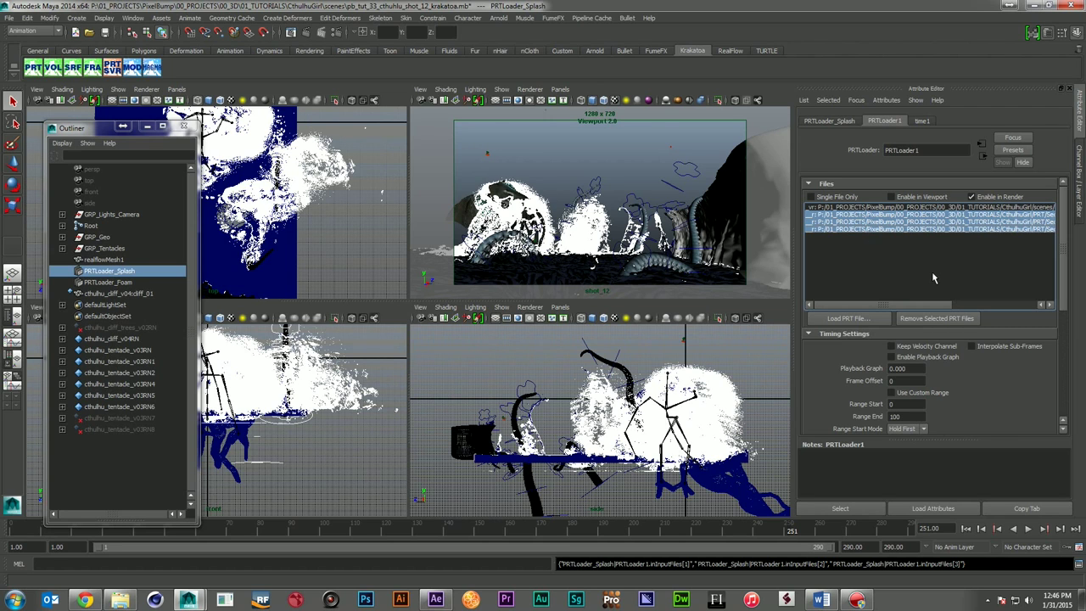
click(770, 204)
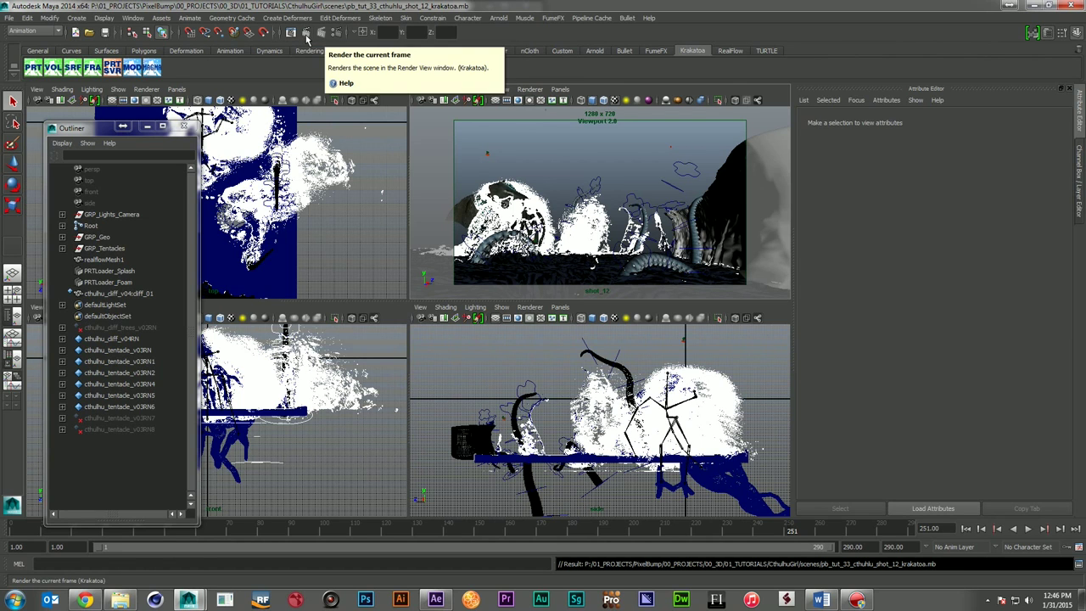
- Render the current frame with Krakatoa and arrange the Render View and Render Settings windows side by side
click(306, 36)
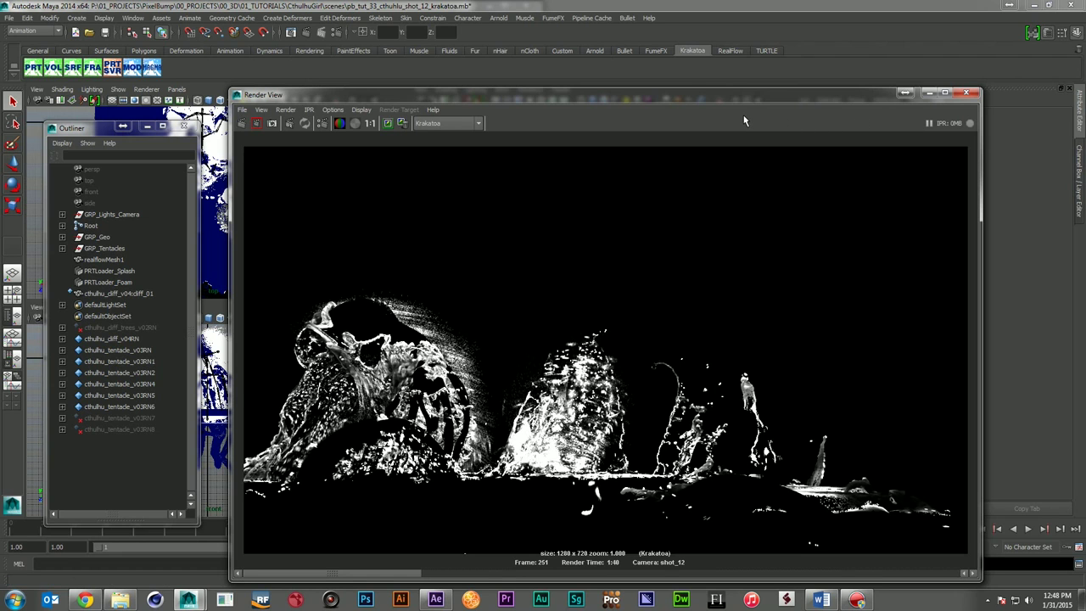
drag(752, 91, 573, 77)
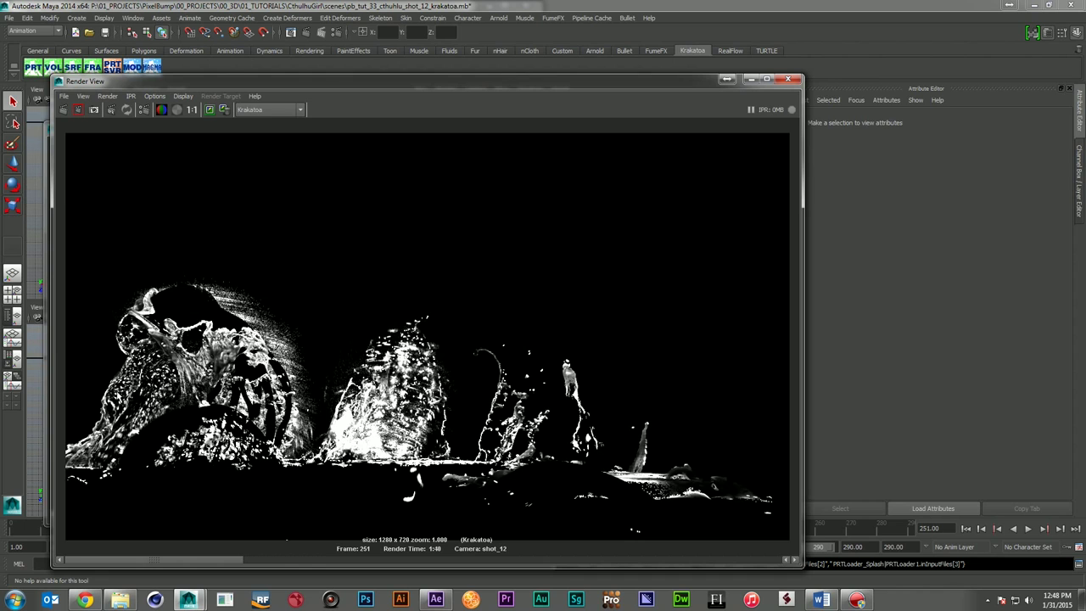
drag(1085, 87, 801, 49)
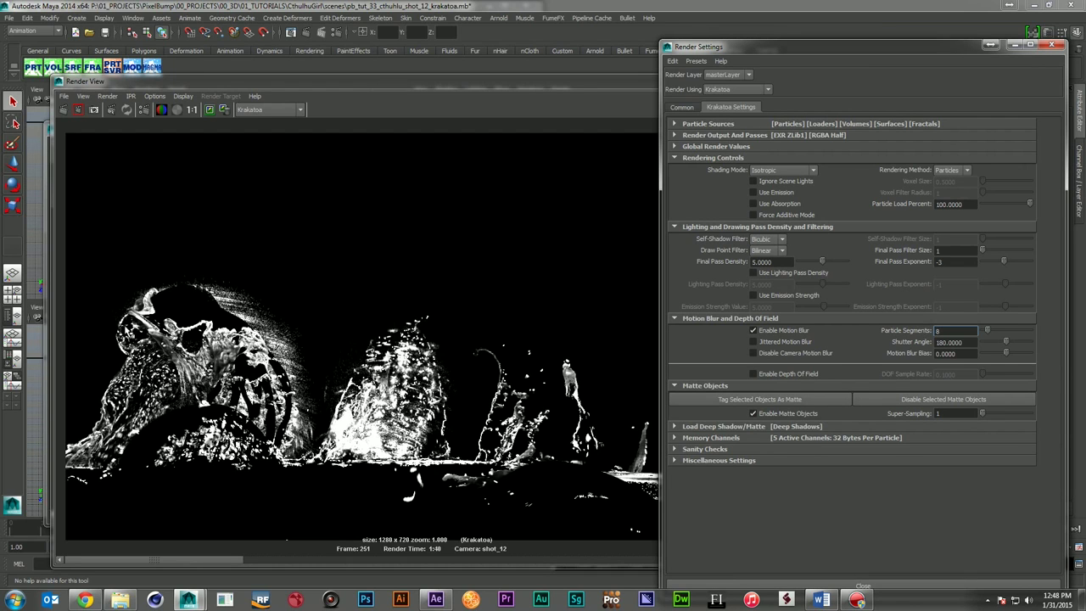
- Set the Krakatoa Final Pass Density to 2, save the scene and re-render the frame
double_click(760, 261)
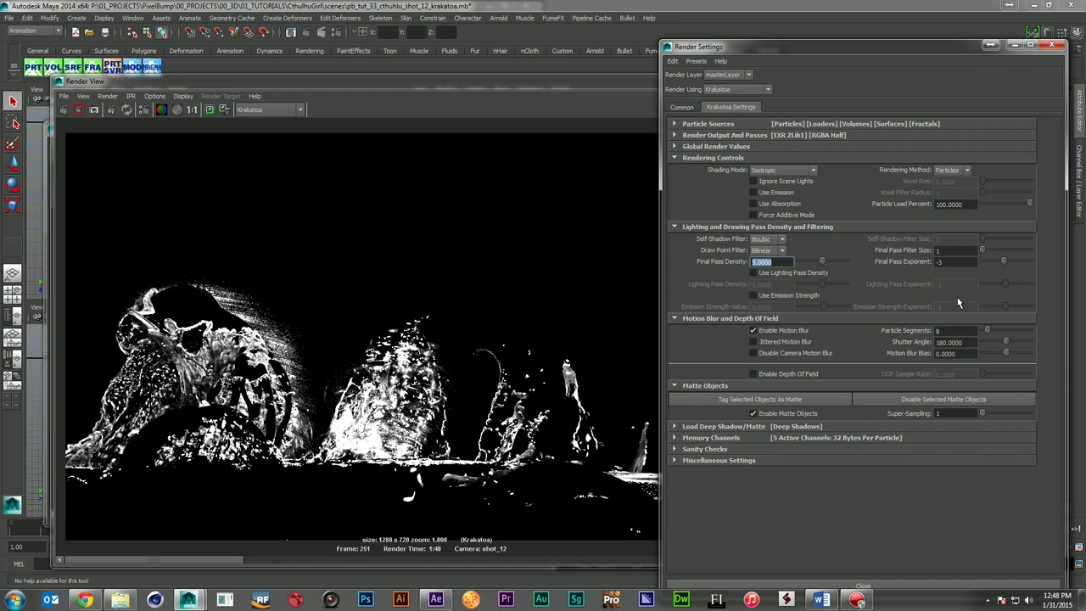
text(2)
key(Return)
click(366, 89)
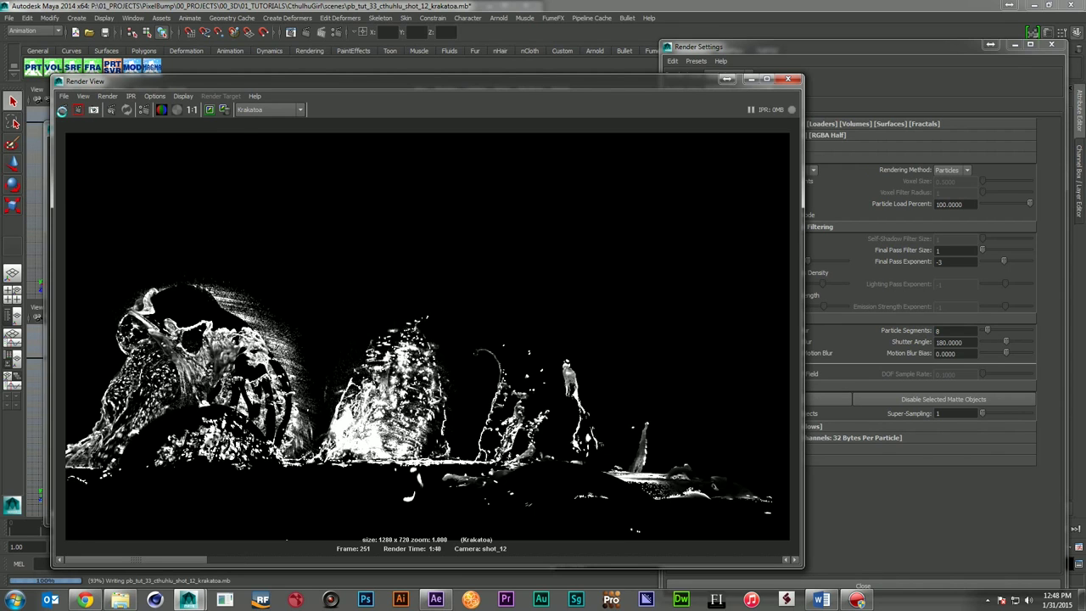
click(63, 111)
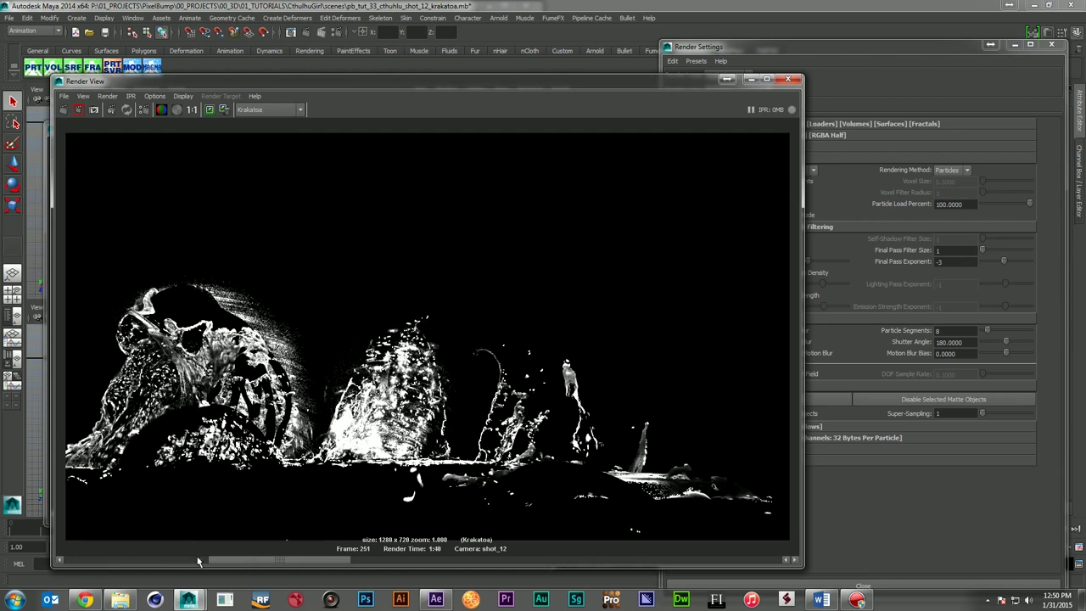
- Compare the kept and the new renders in the Render View to examine how the lower density changes the particles
click(253, 558)
drag(230, 556, 93, 556)
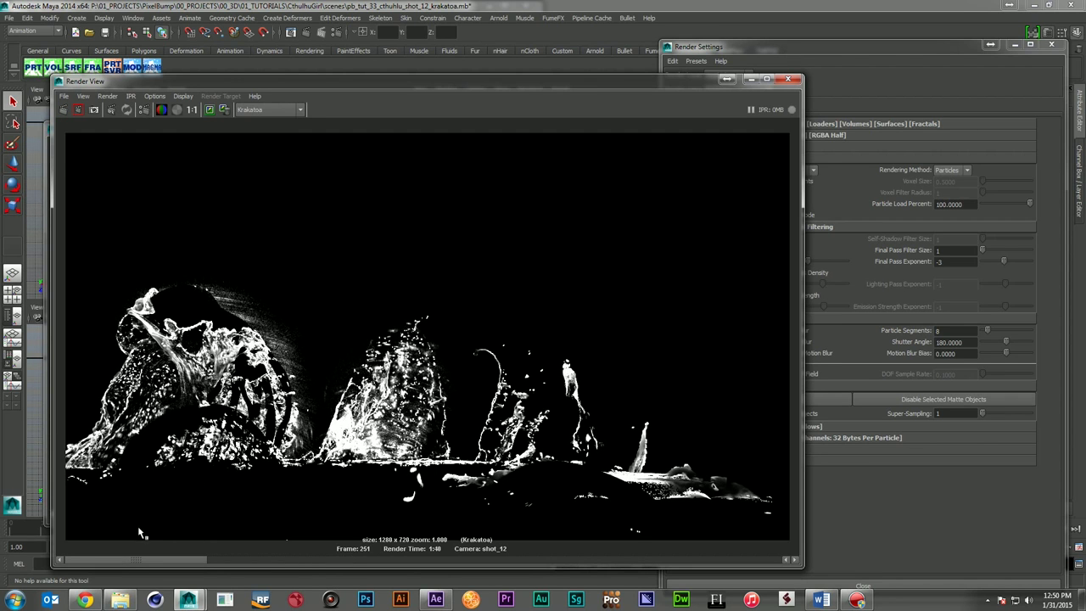
click(237, 562)
click(177, 562)
click(235, 560)
click(164, 560)
click(209, 560)
click(160, 560)
click(264, 561)
click(207, 561)
click(268, 561)
click(218, 559)
drag(201, 561, 159, 566)
- Set the Final Pass Density to 1, save the scene, and re-render the frame to check it before closing the Render View
click(876, 60)
double_click(764, 261)
text(1)
key(Return)
click(240, 88)
key(ctrl+s)
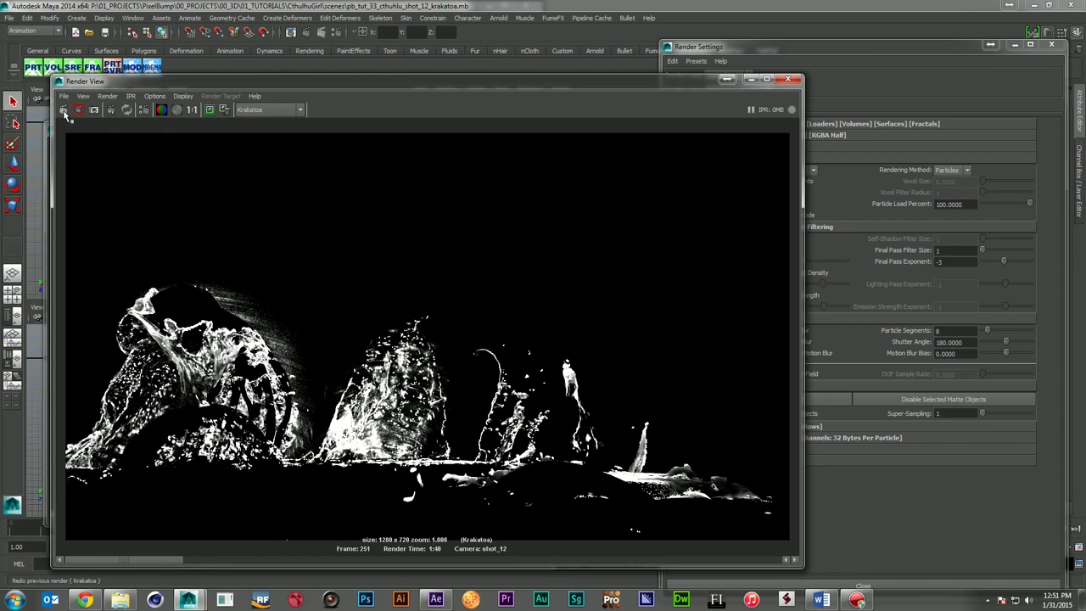
click(63, 111)
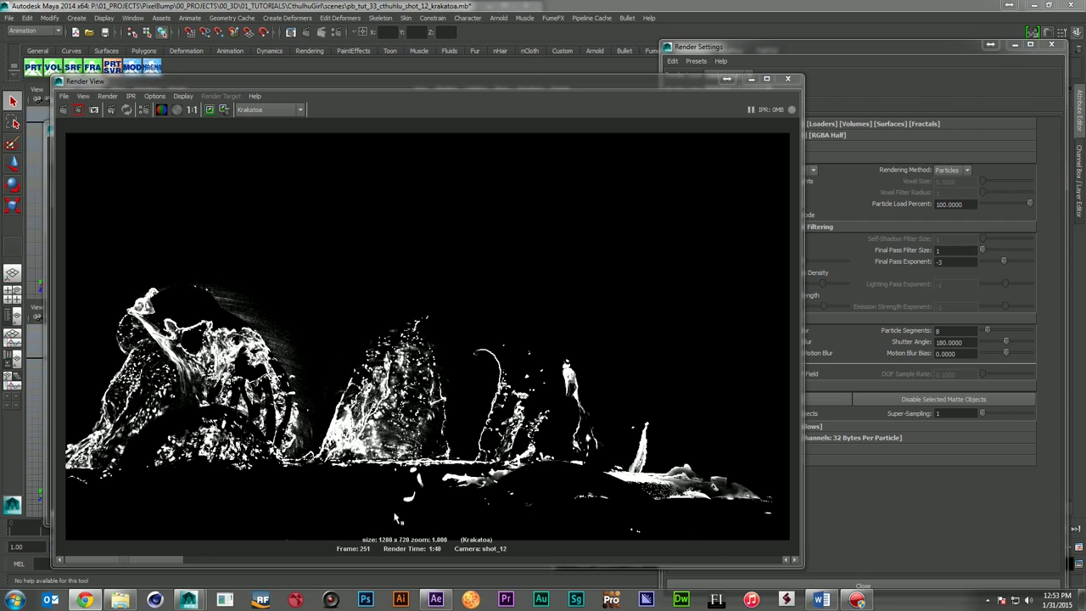
click(173, 563)
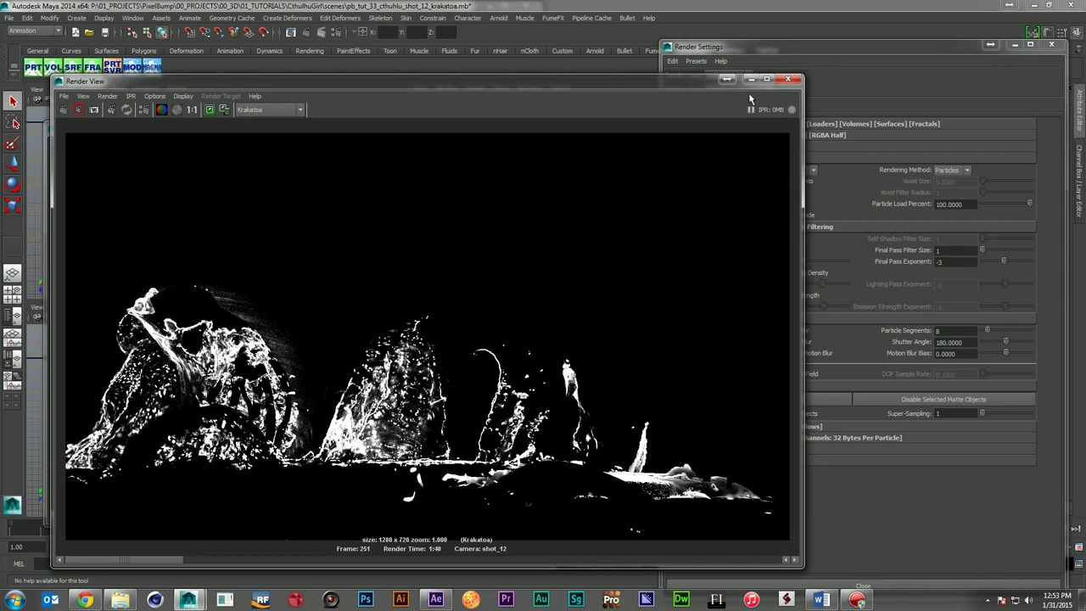
click(787, 79)
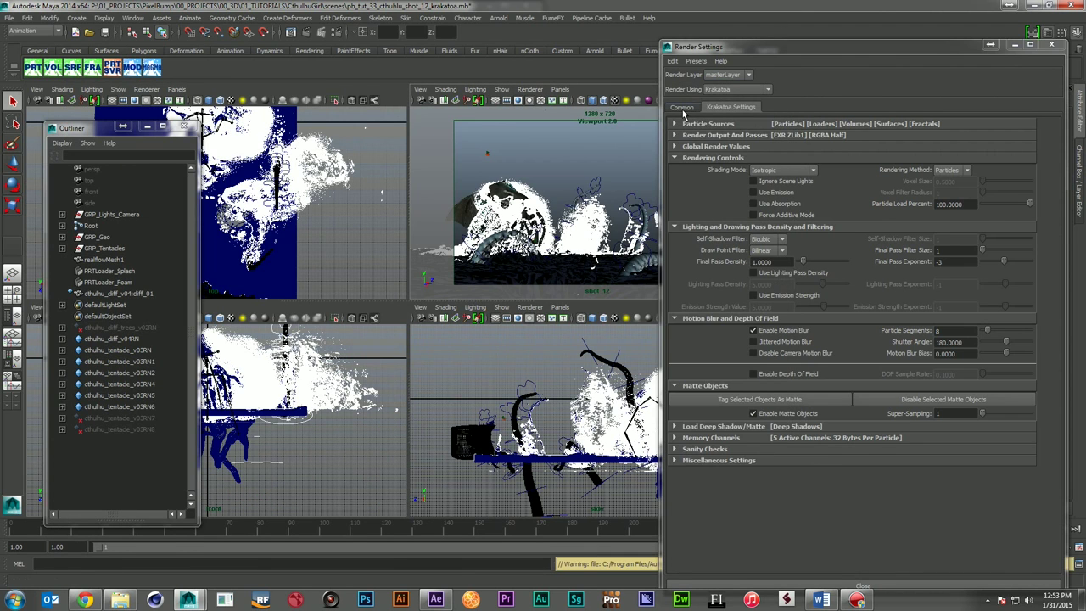
- Set the render output's file name prefix to pb_tut_33_shot_12_krakatoa/pb_tut_33_shot_12_krakatoa
click(681, 107)
click(854, 217)
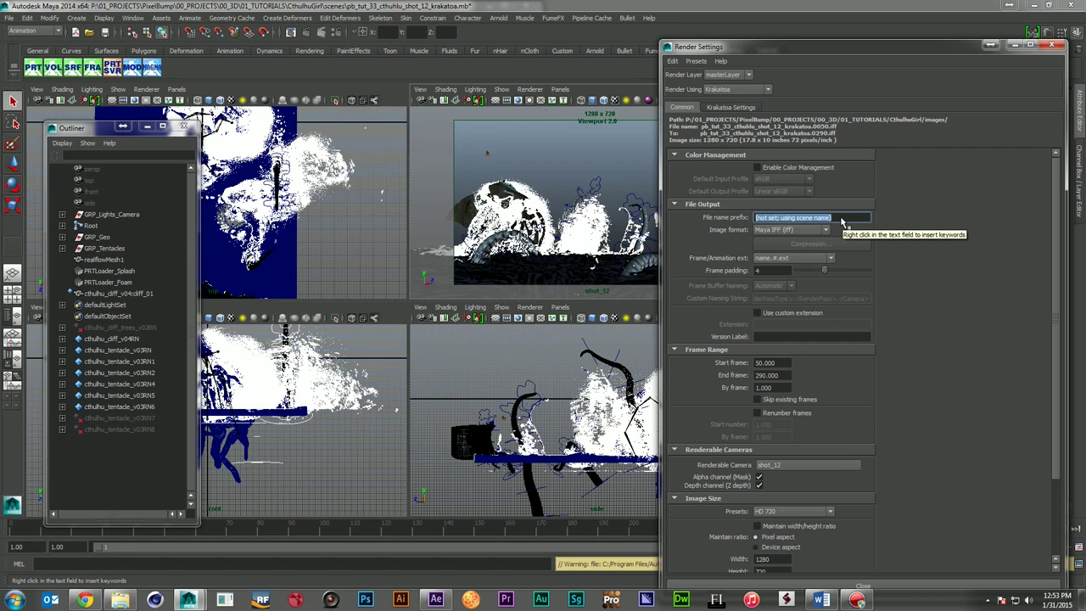
text(pb_tut_33_shot_12_krak)
text(atoa)
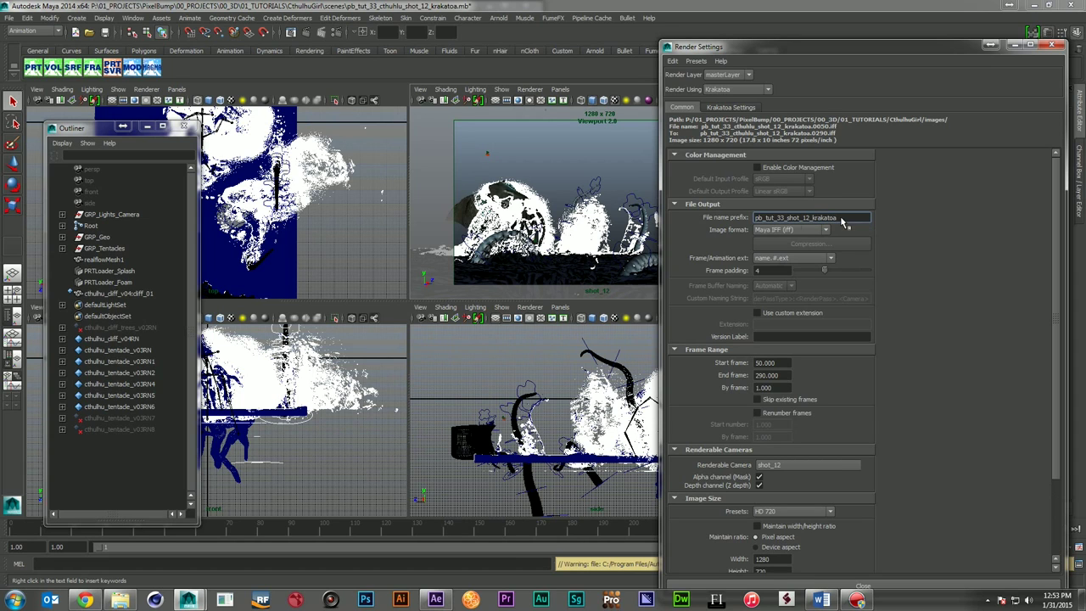
double_click(841, 218)
key(ctrl+c)
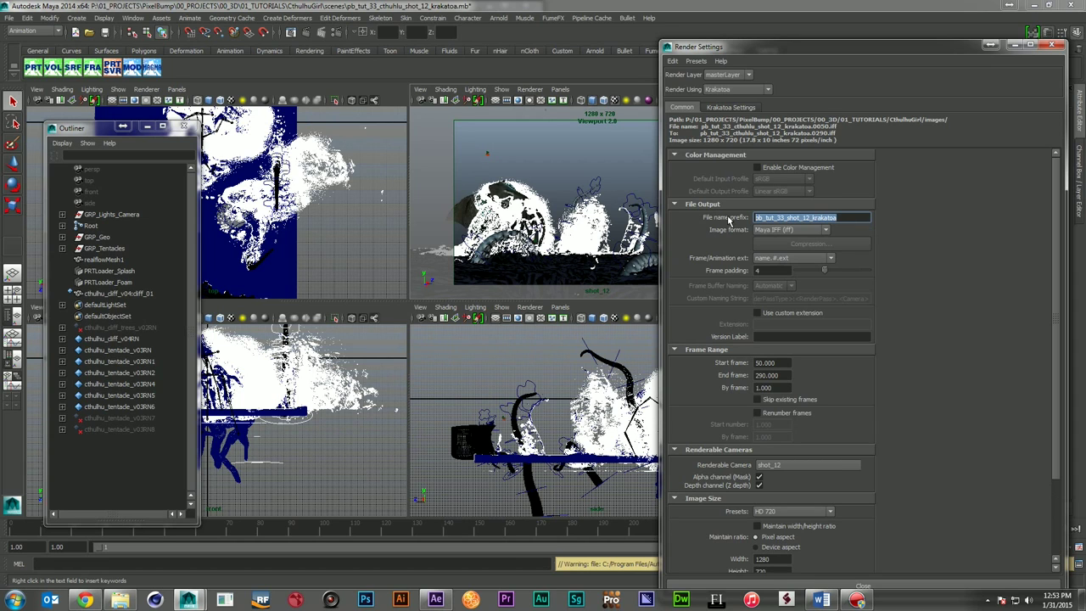
click(863, 219)
text(/)
key(ctrl+v)
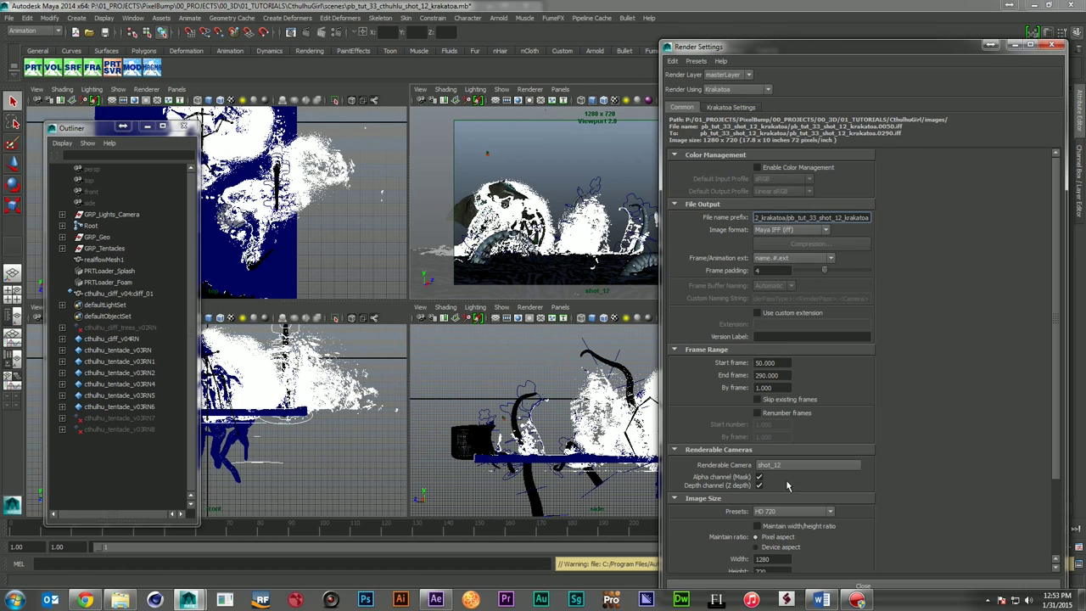
- Return to the Krakatoa render settings and save the scene
click(730, 106)
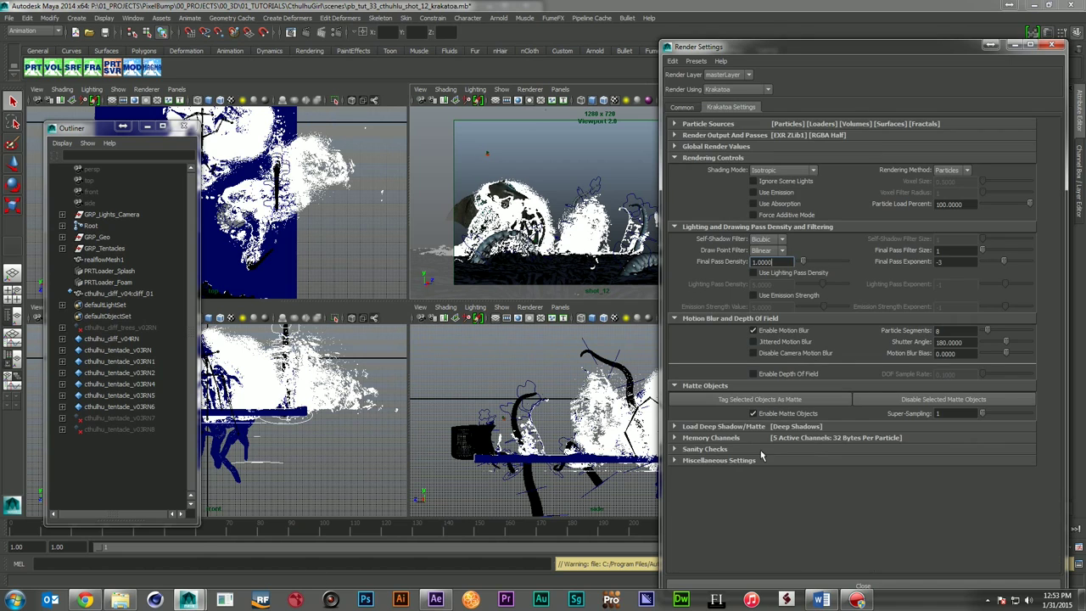
click(612, 5)
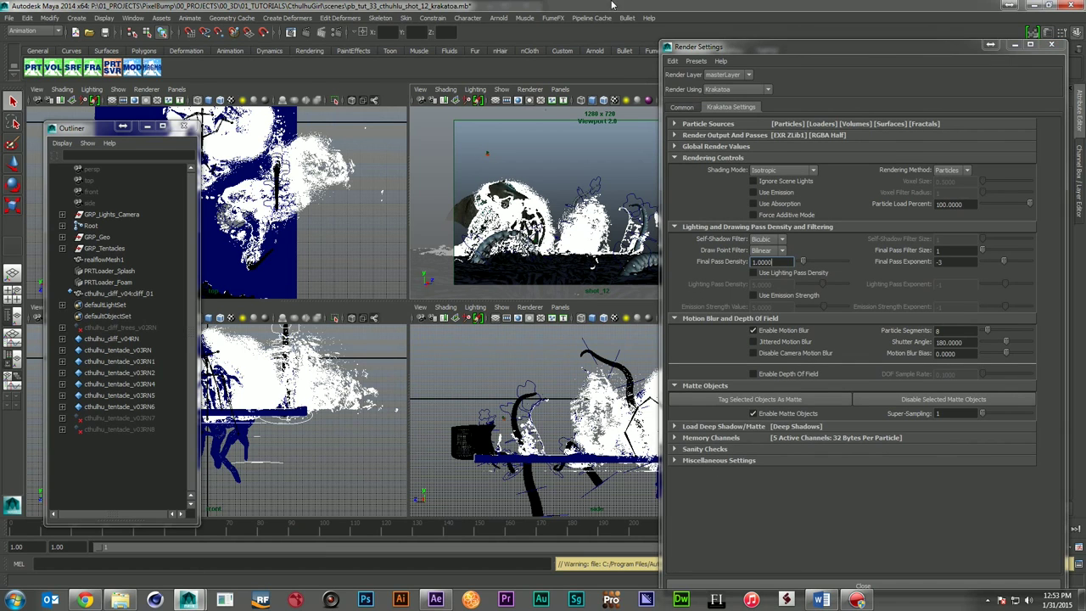
key(ctrl+s)
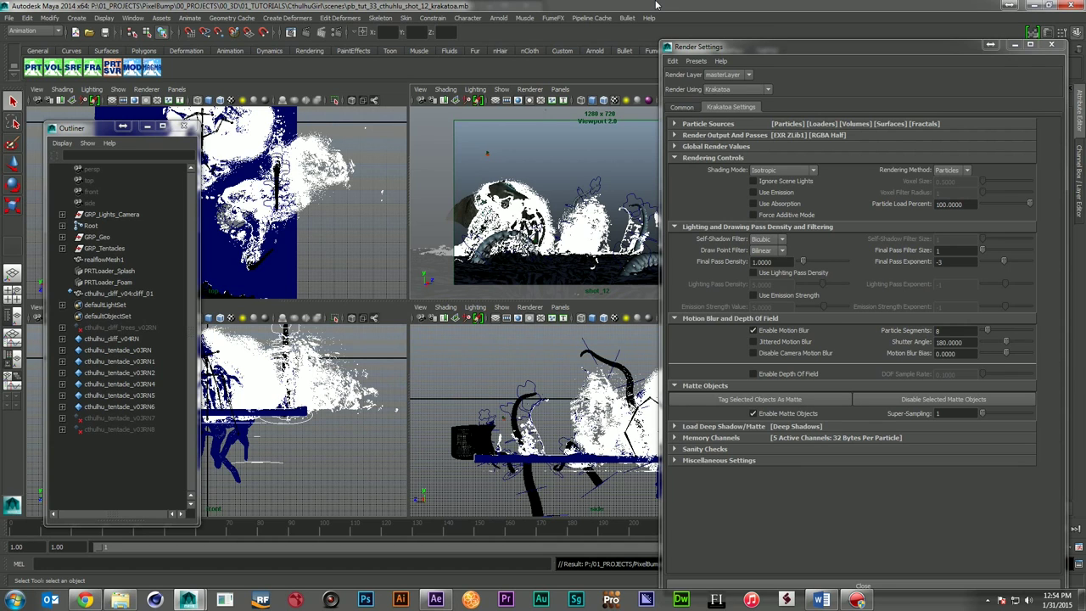
- Enable Override Color in Global Render Values and set the Color Override to a fully saturated cyan with hue about 190
click(290, 32)
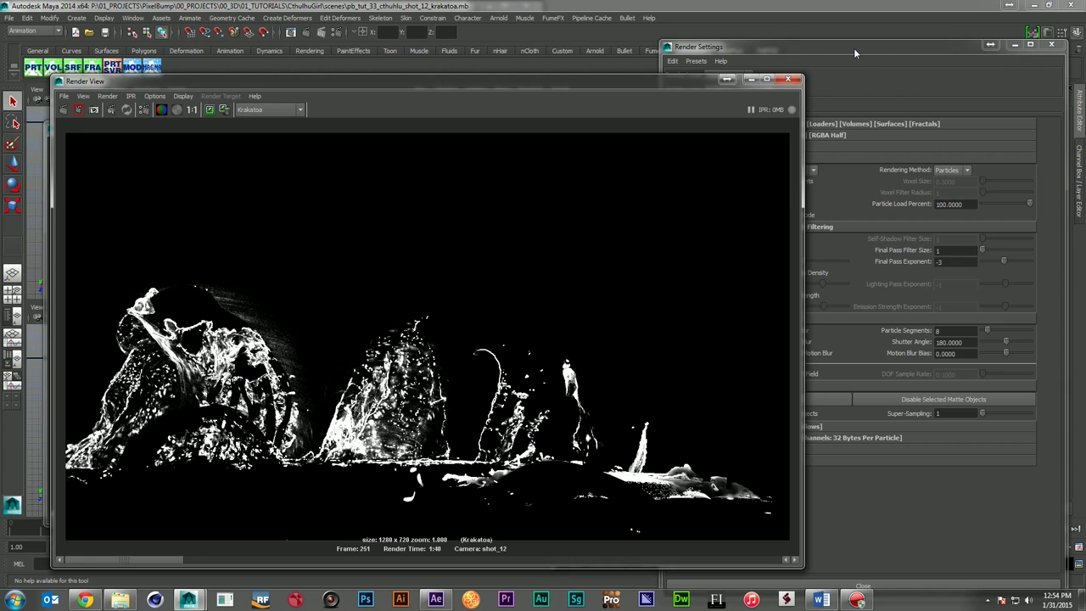
click(853, 48)
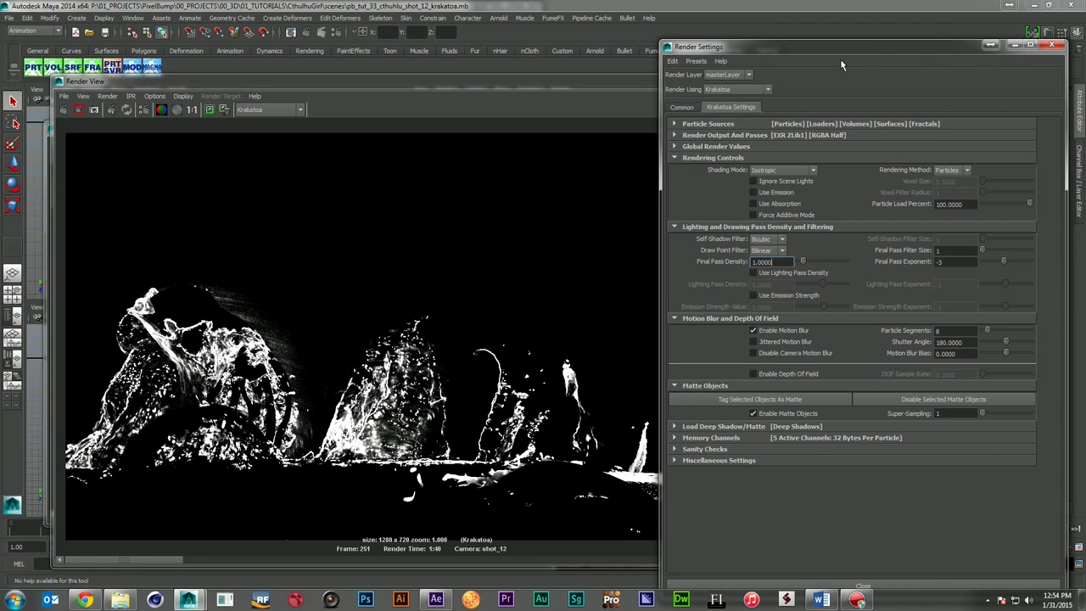
click(727, 146)
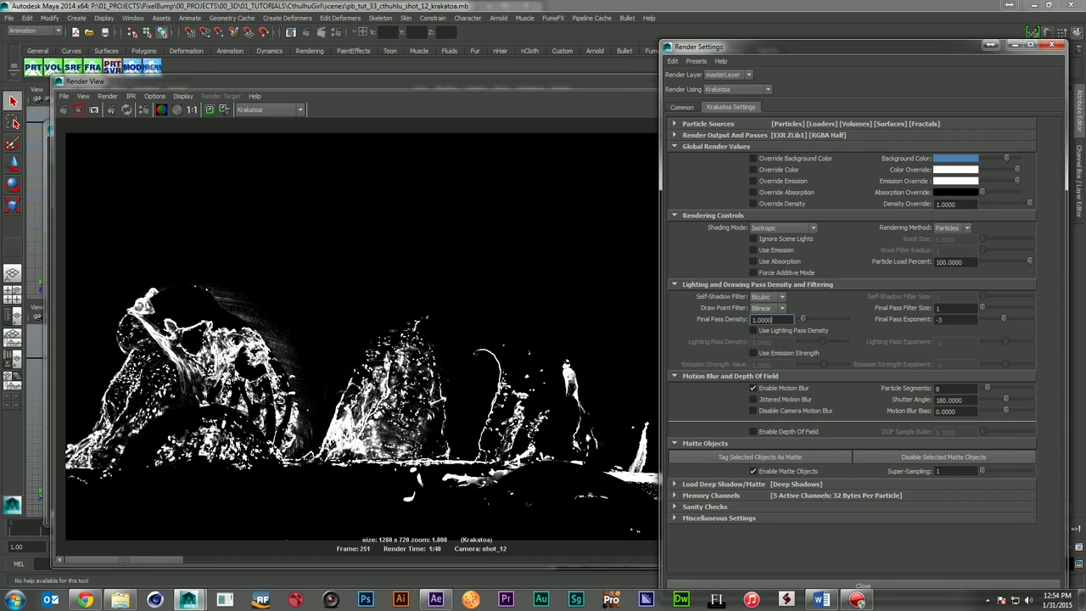
click(779, 172)
click(960, 171)
drag(967, 201, 1003, 206)
click(957, 186)
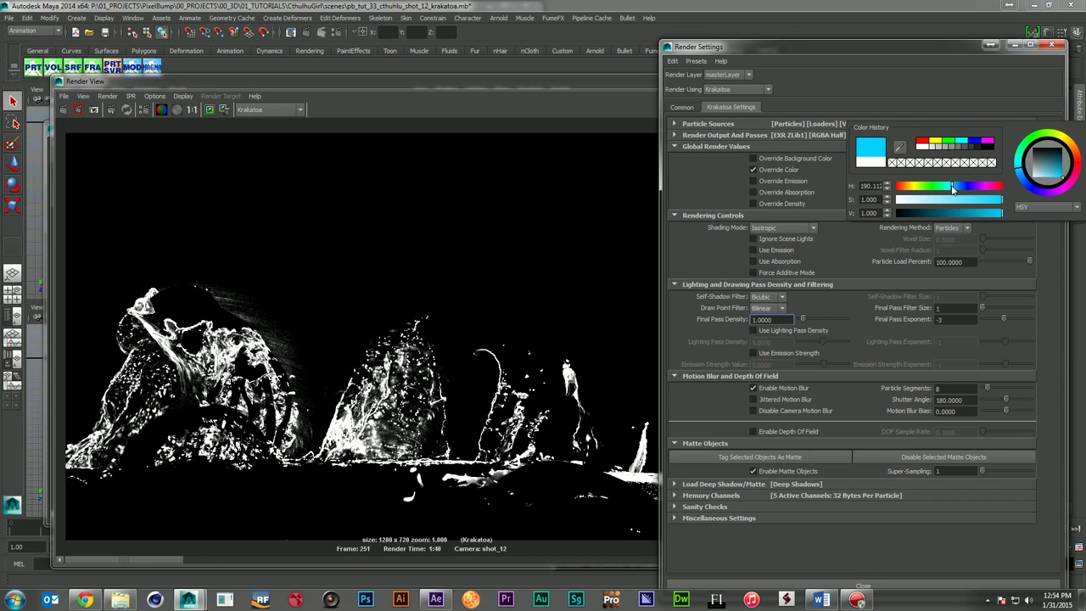
- Desaturate the Color Override to a pale light blue and re-render the frame to check the particle color
drag(944, 204, 930, 202)
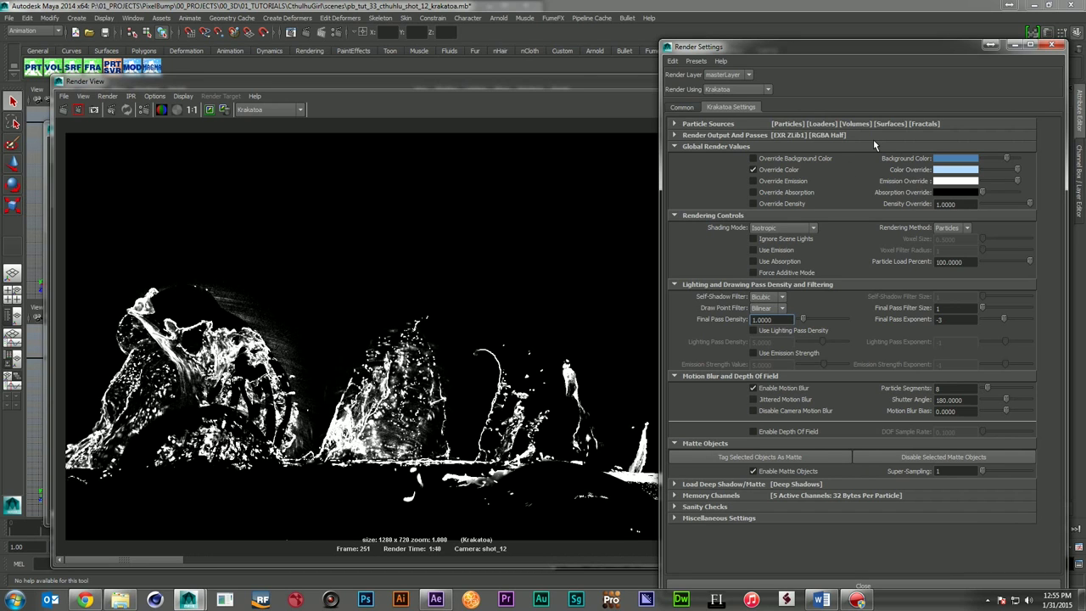
click(353, 90)
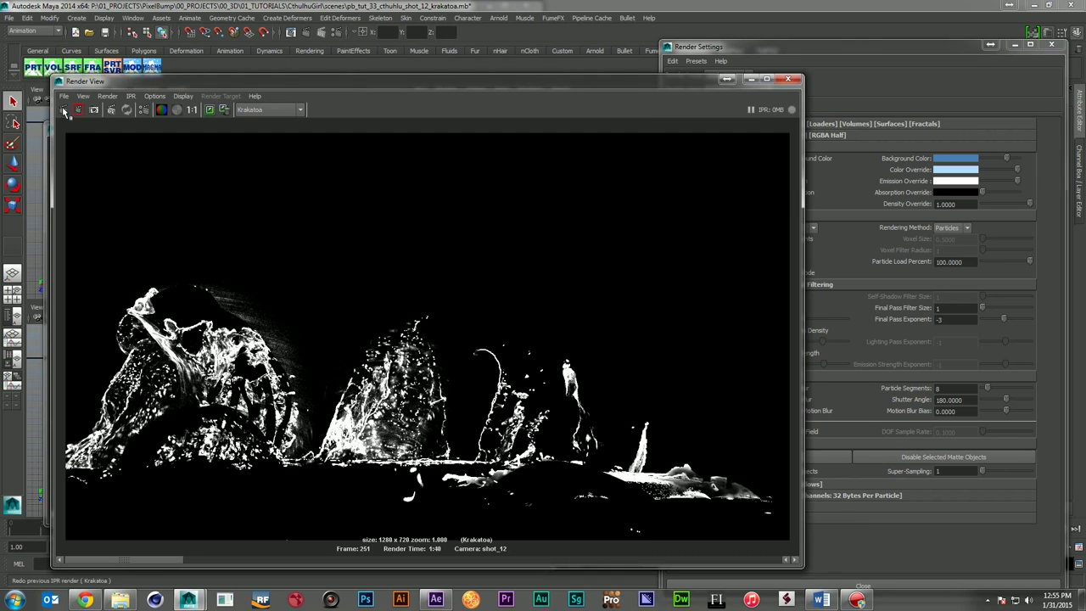
click(76, 111)
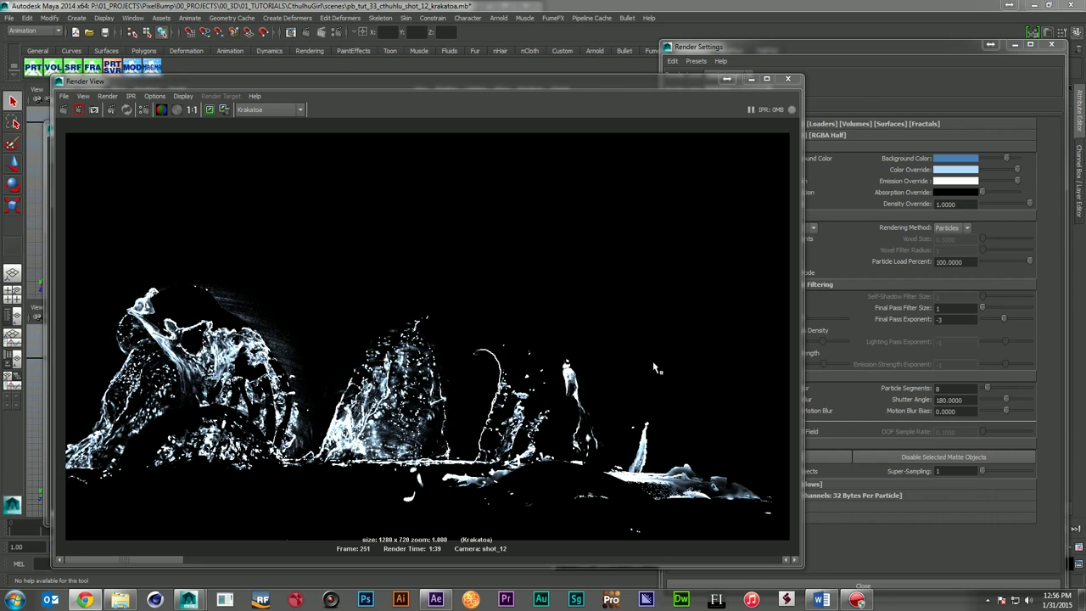
click(928, 70)
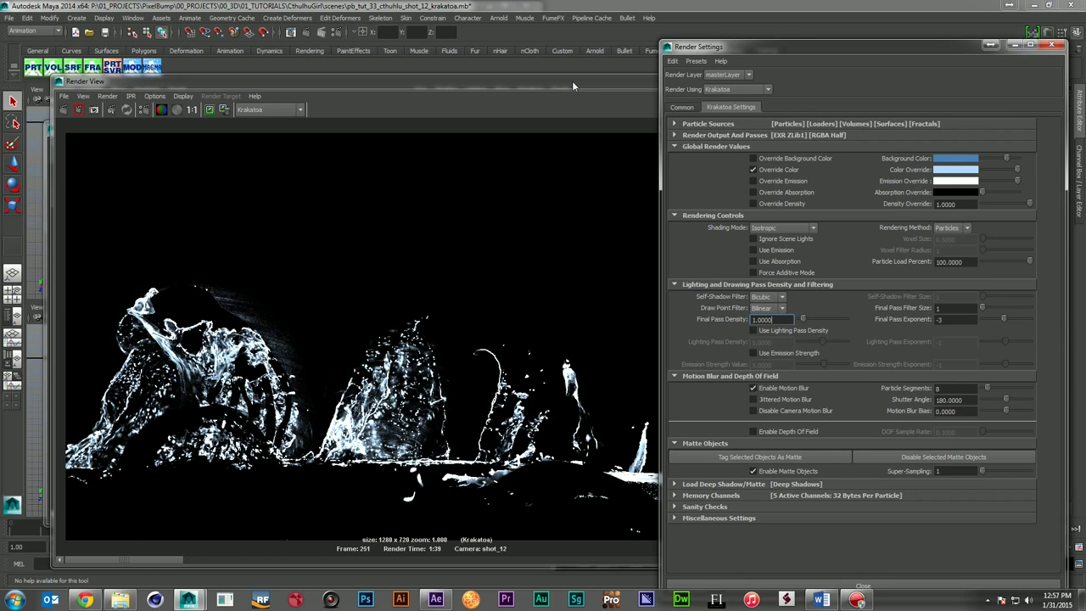
drag(572, 81, 557, 152)
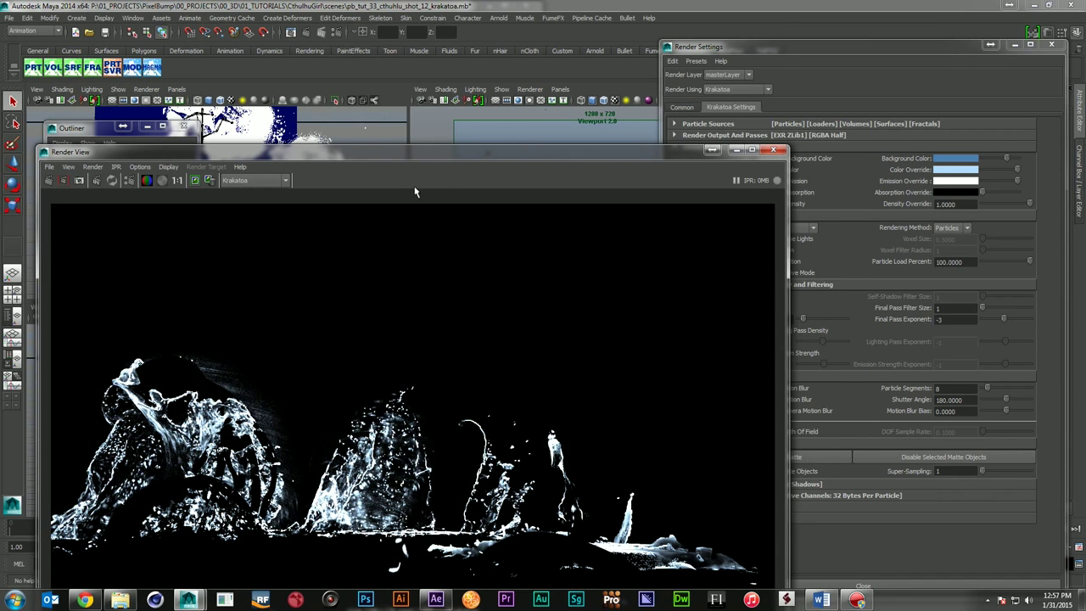
drag(464, 151, 434, 83)
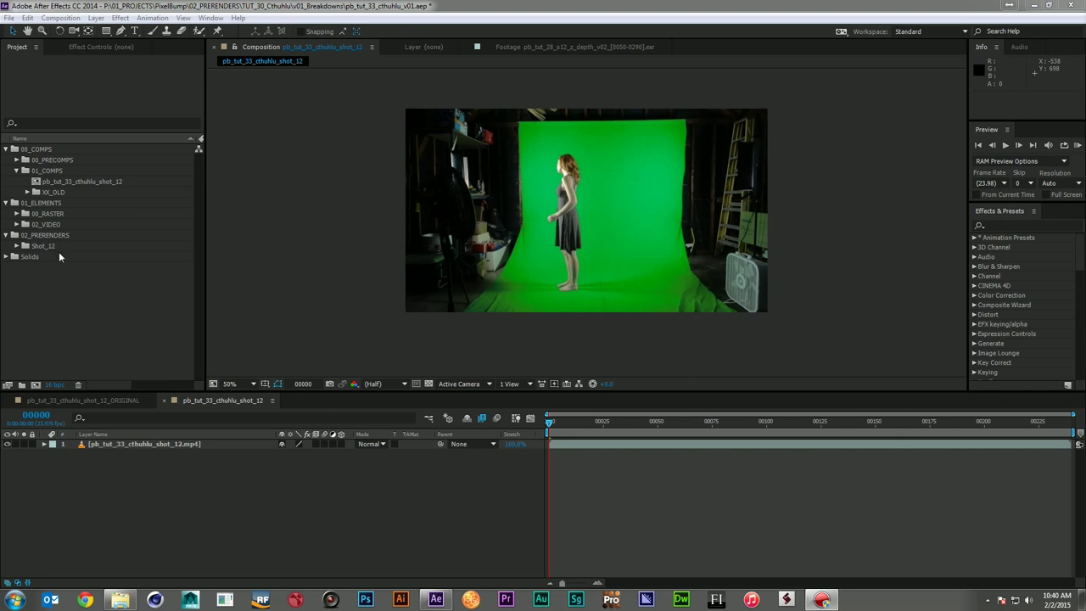
- In the After Effects project, examine the Shot_12 prerenders, including the Water_Particles, Water_Base, Cliff_Tentacle and Animation folders
click(17, 246)
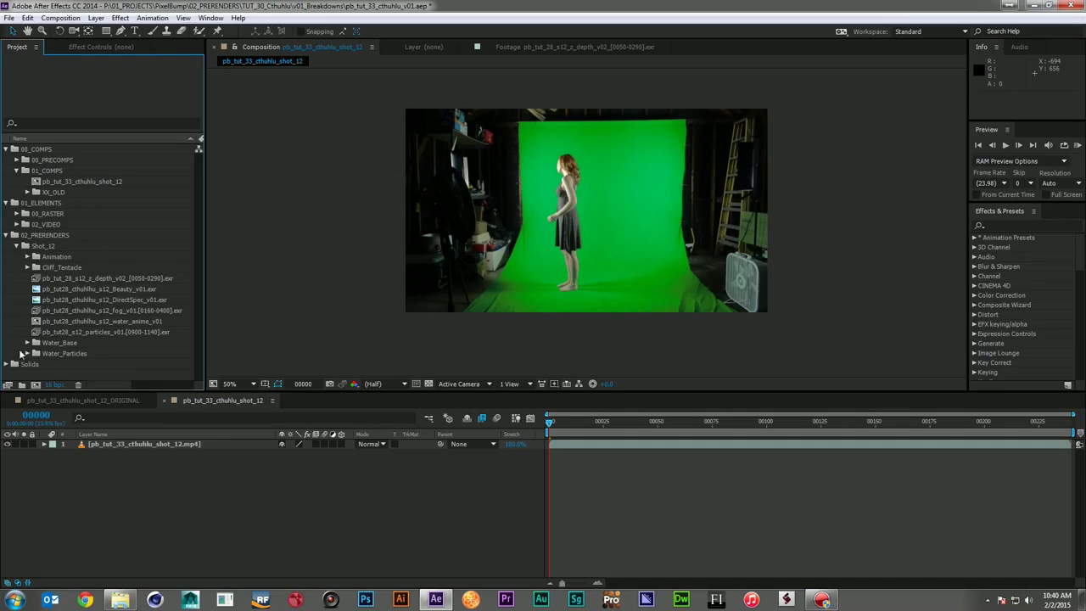
click(27, 353)
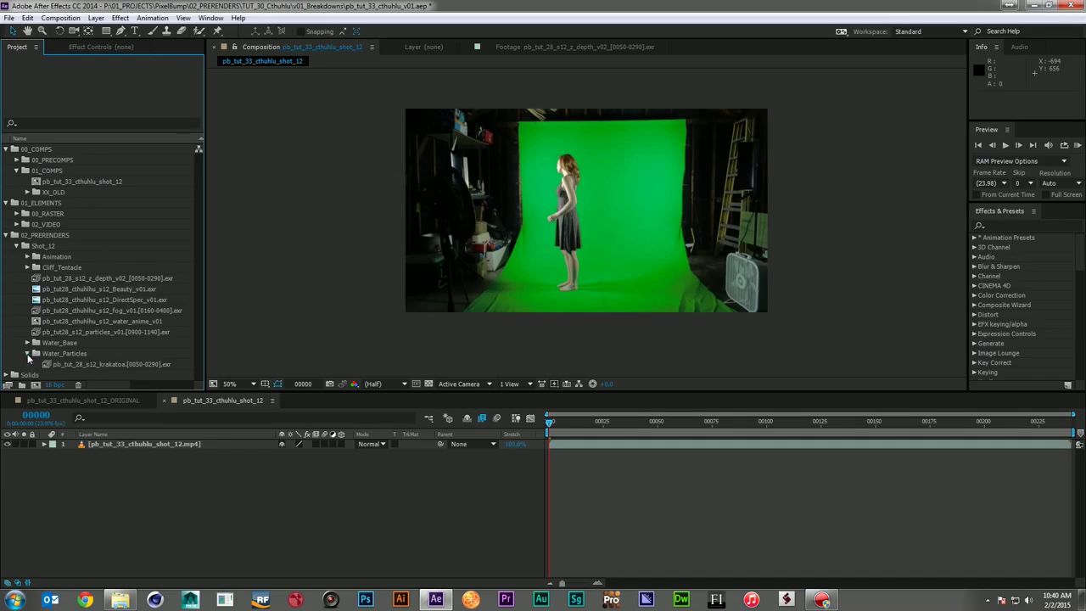
click(27, 353)
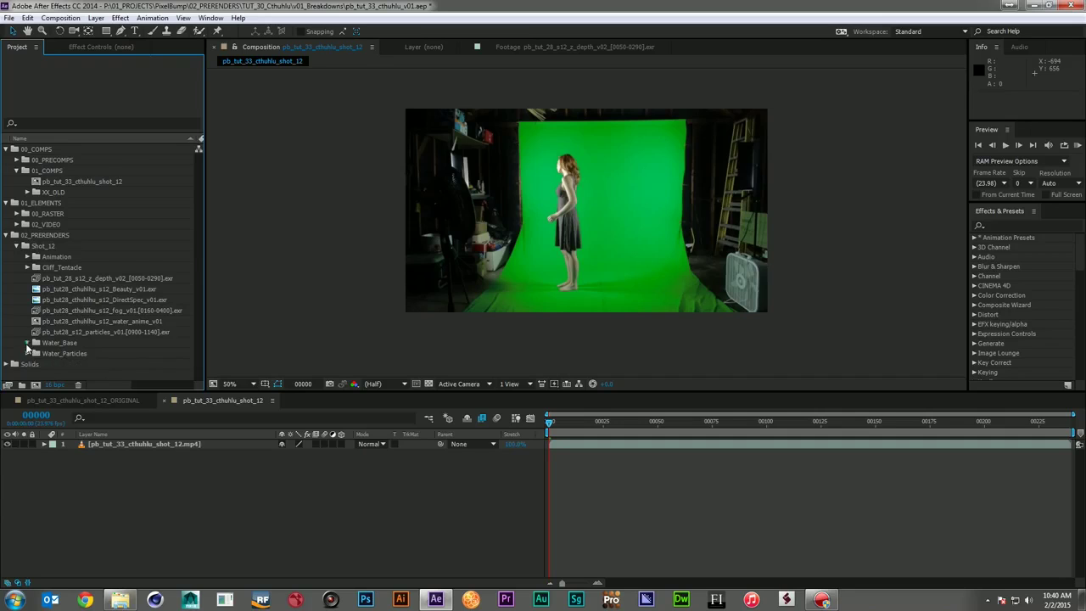
click(27, 343)
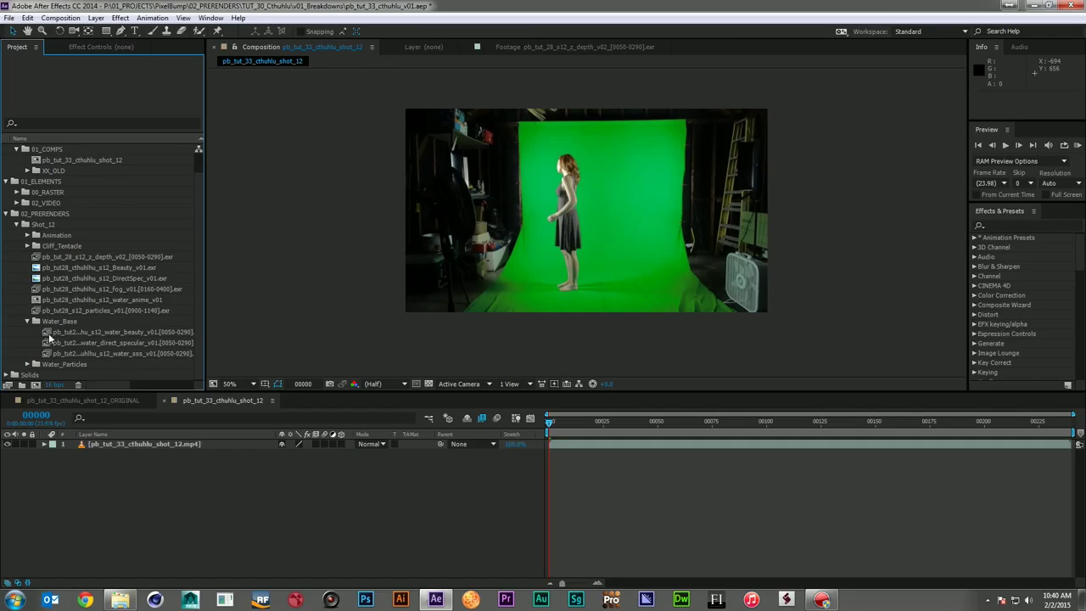
click(27, 320)
click(28, 267)
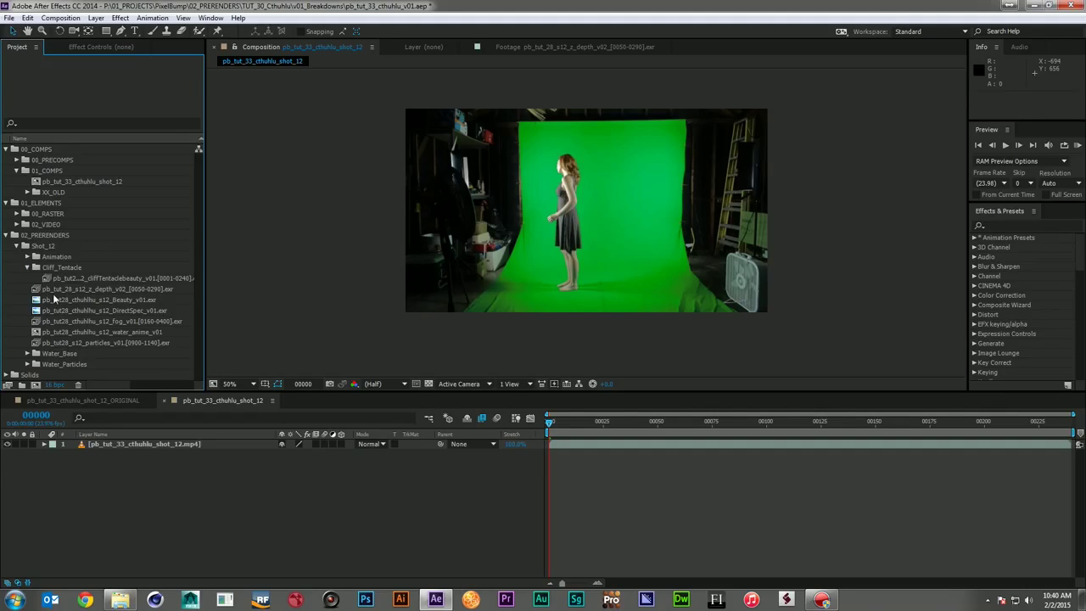
click(28, 267)
click(26, 256)
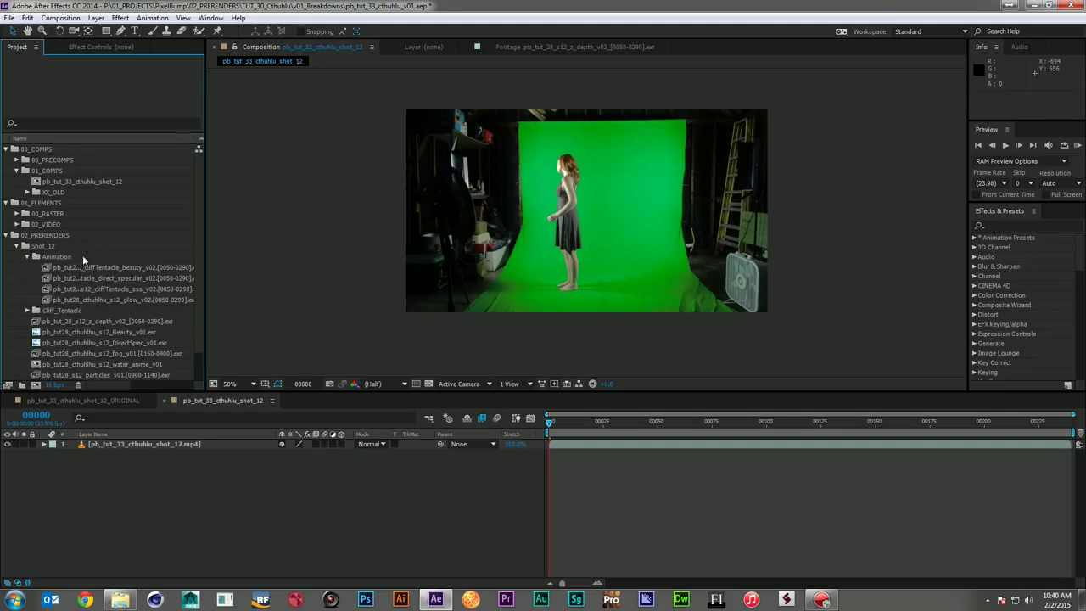
click(26, 256)
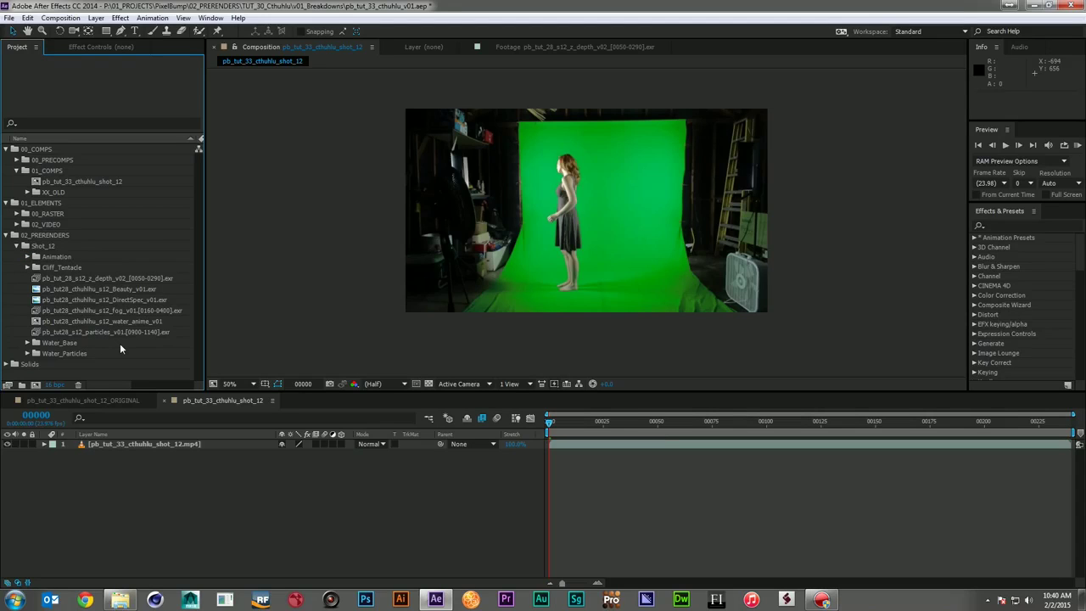
- Play through the green screen clip to frame 239 and draw a rectangular mask about 244 by 528 pixels around the woman
click(106, 30)
drag(588, 420, 896, 432)
key(space)
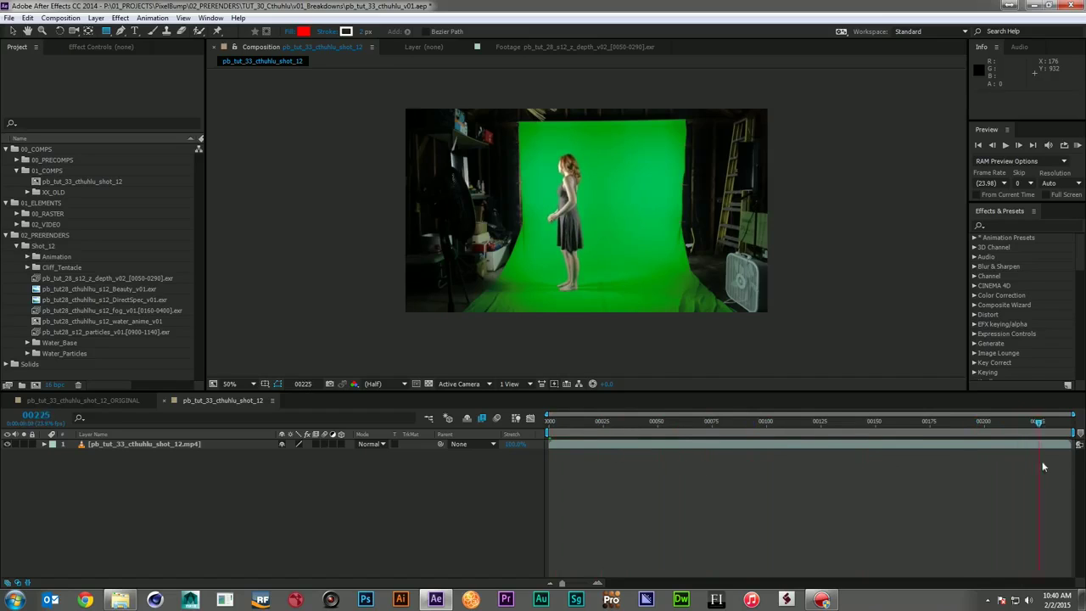
drag(533, 144, 611, 296)
key(ctrl+z)
click(619, 447)
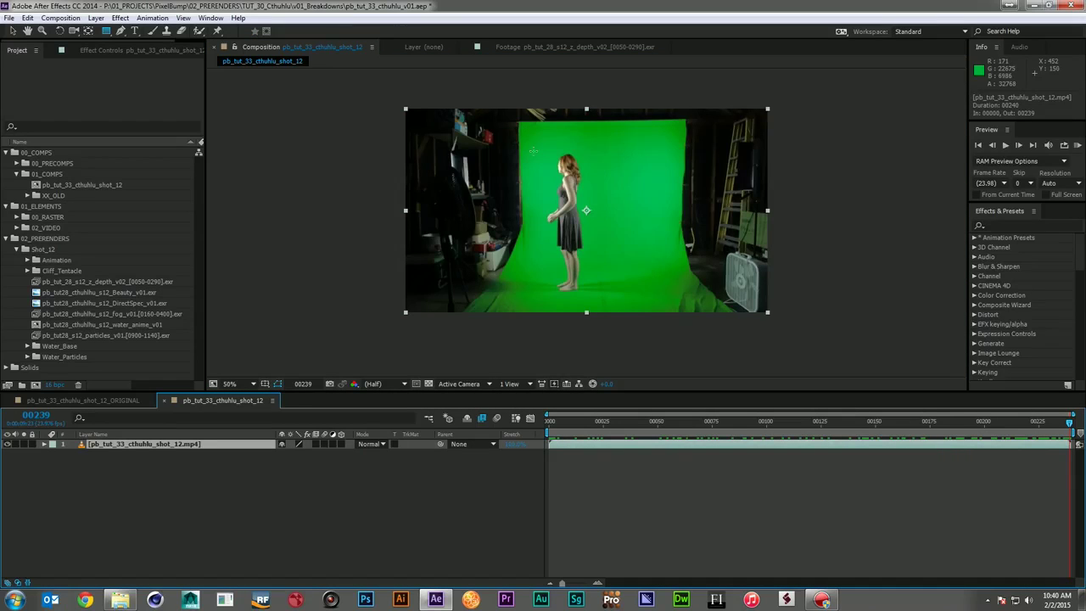
mouse_move(533, 146)
mouse_down()
mouse_move(599, 276)
mouse_move(599, 299)
mouse_up()
key(period)
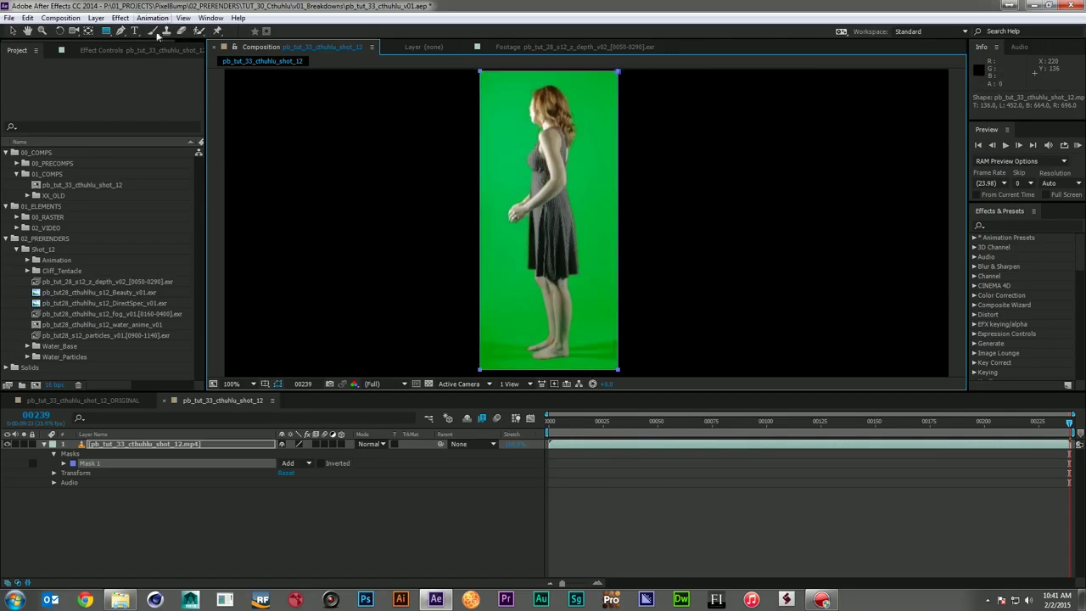
- Apply the Neat Video Reduce Noise effect to the masked shot 12 clip and build an automatic noise profile from the green screen
click(1026, 225)
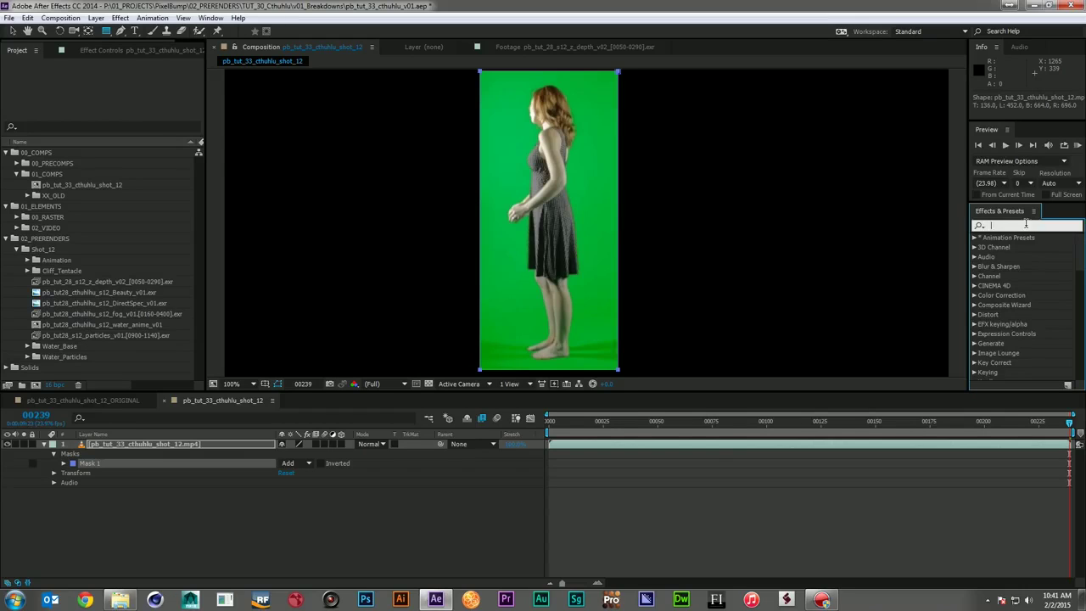
text(reduce)
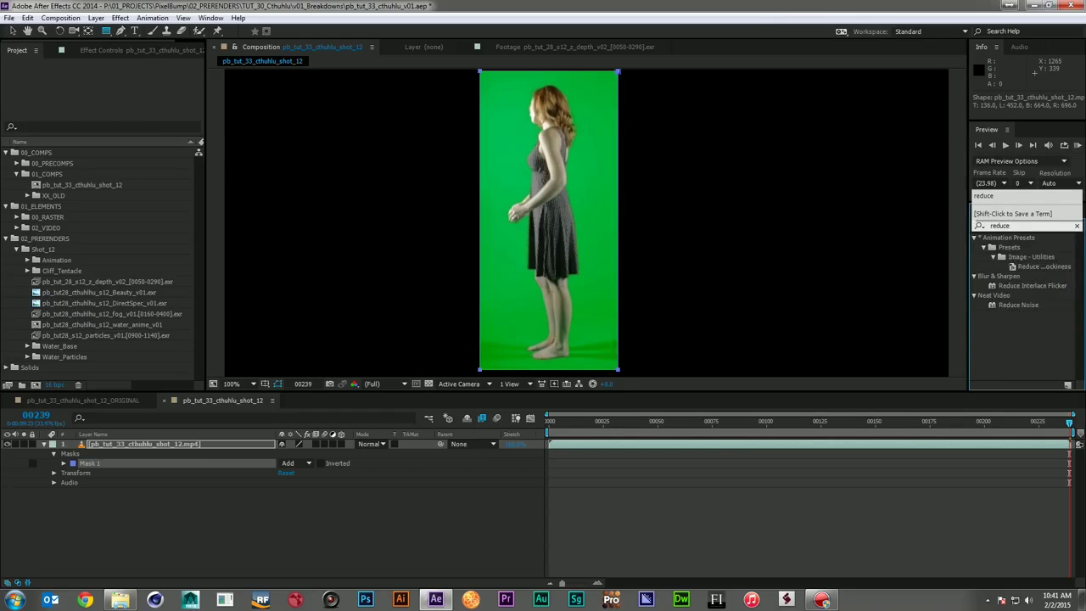
drag(995, 302, 187, 443)
click(146, 74)
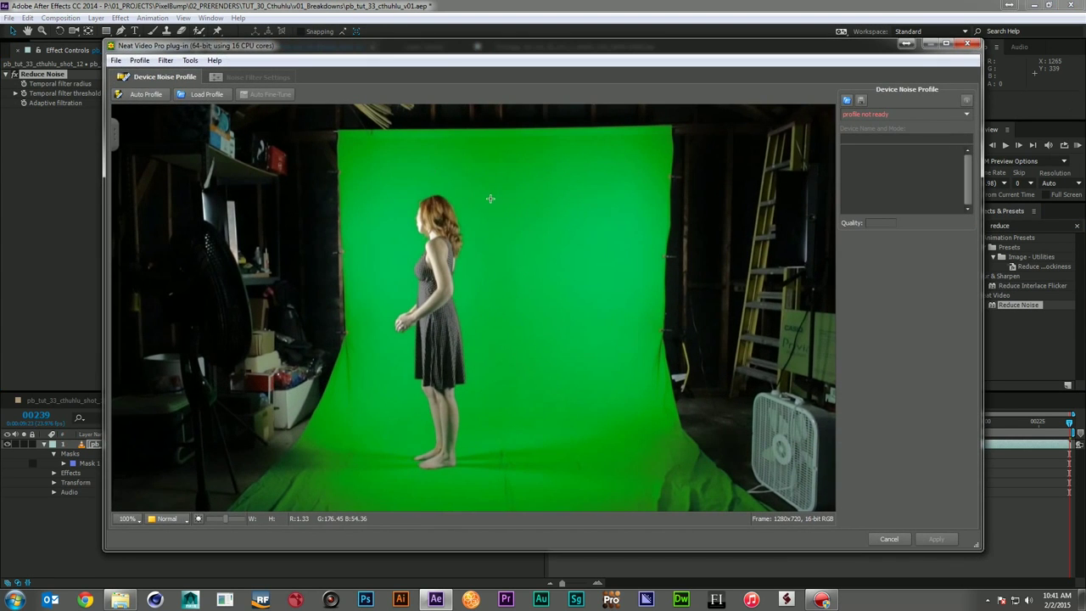
click(145, 94)
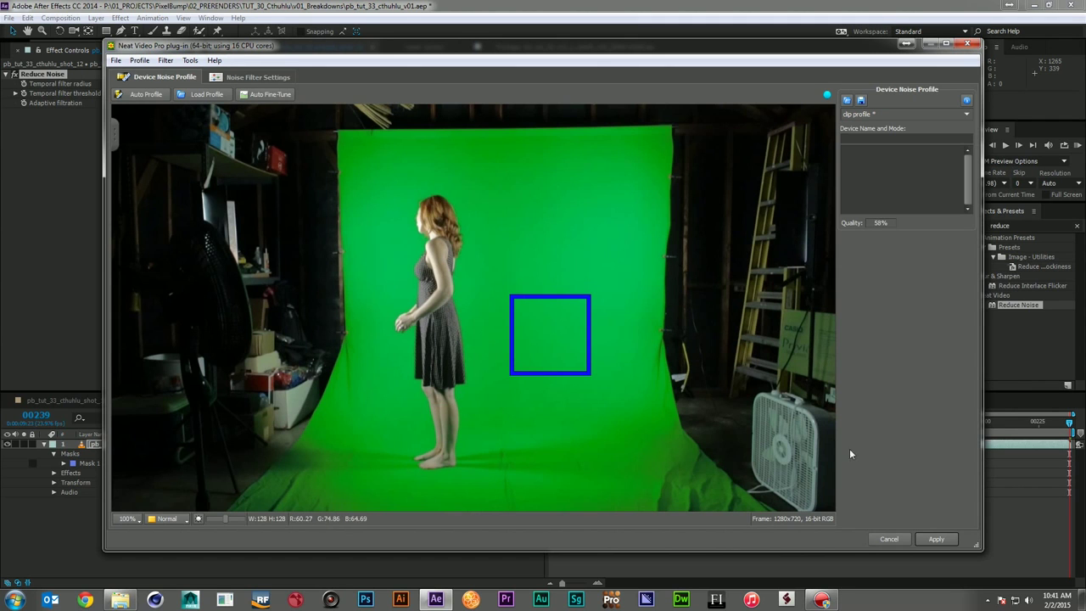
- Apply the Neat Video noise settings and add Keylight (1.2) to the woman's clip, sampling the green backdrop as Screen Colour
click(936, 539)
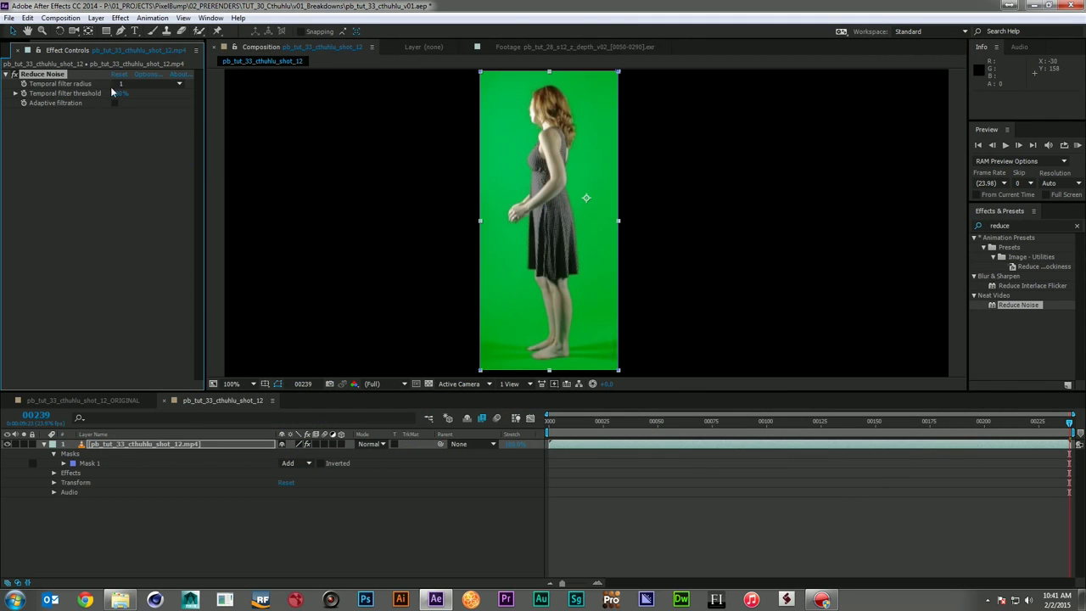
click(1019, 226)
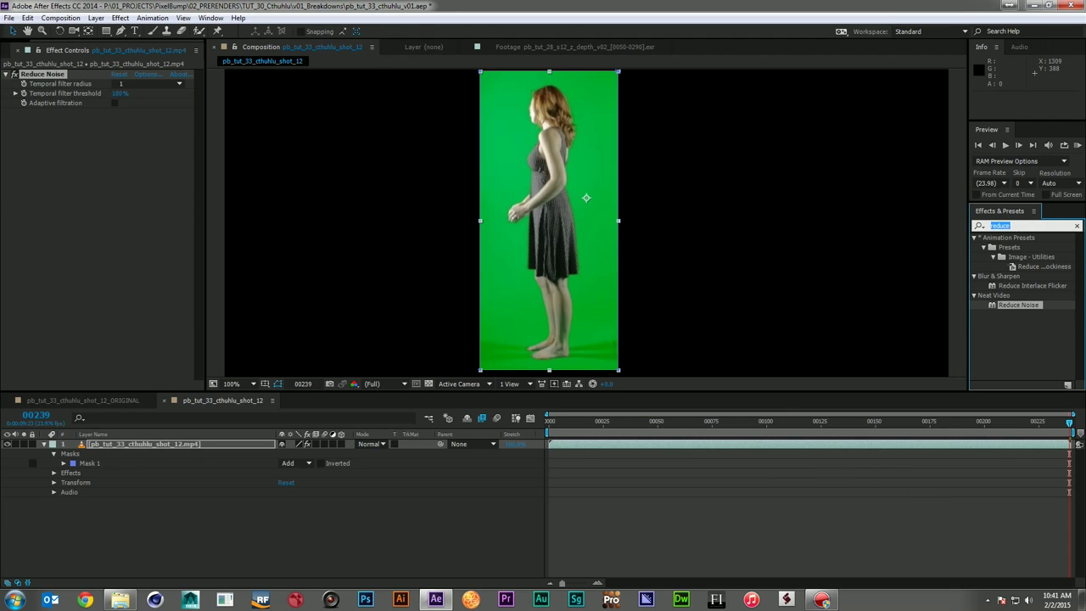
text(keylight)
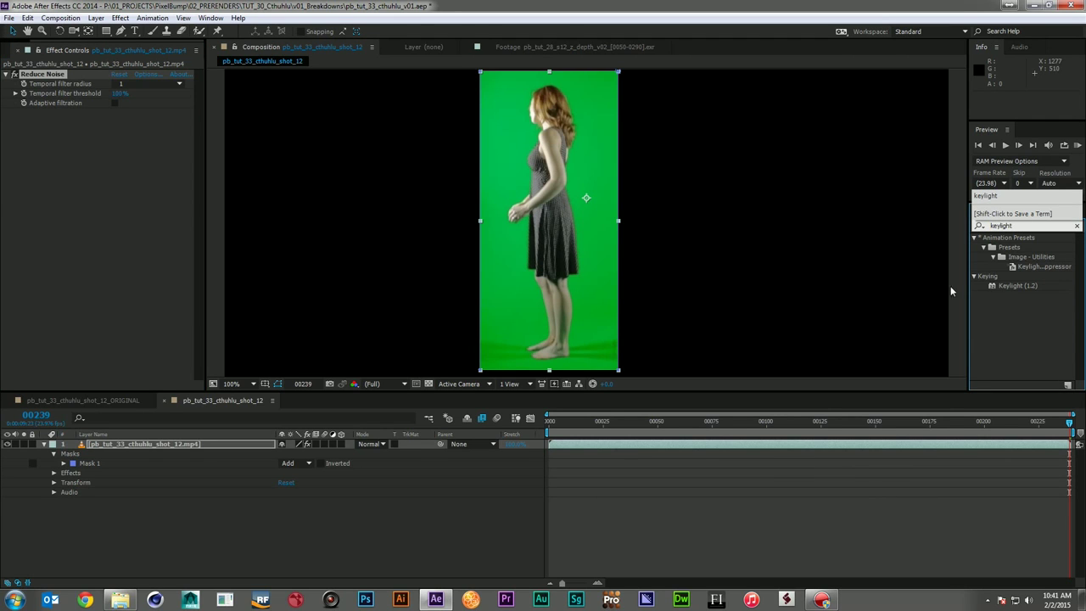
drag(1017, 285, 106, 200)
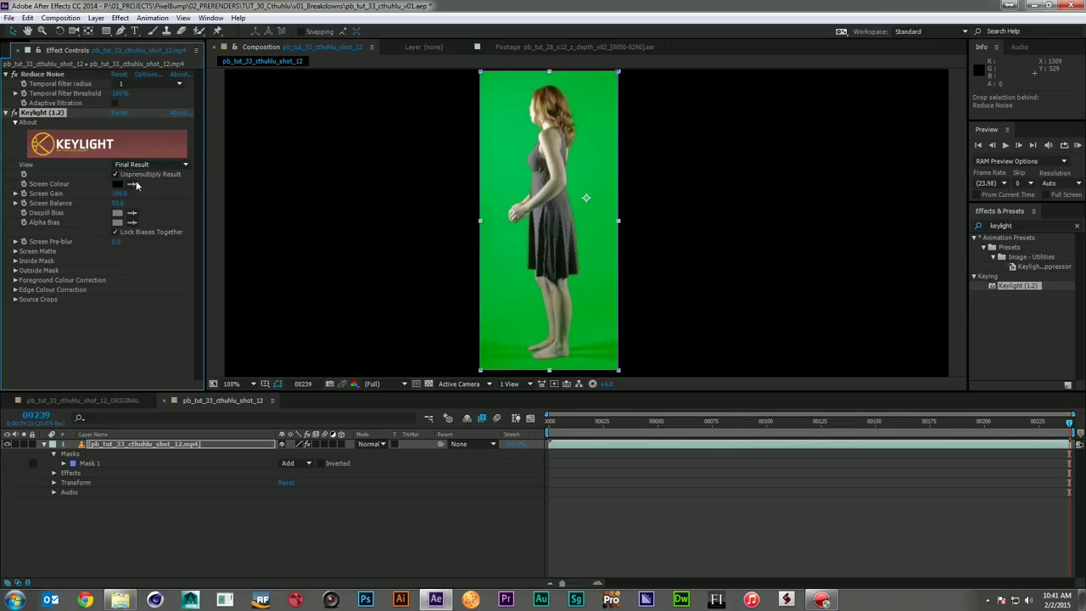
click(585, 161)
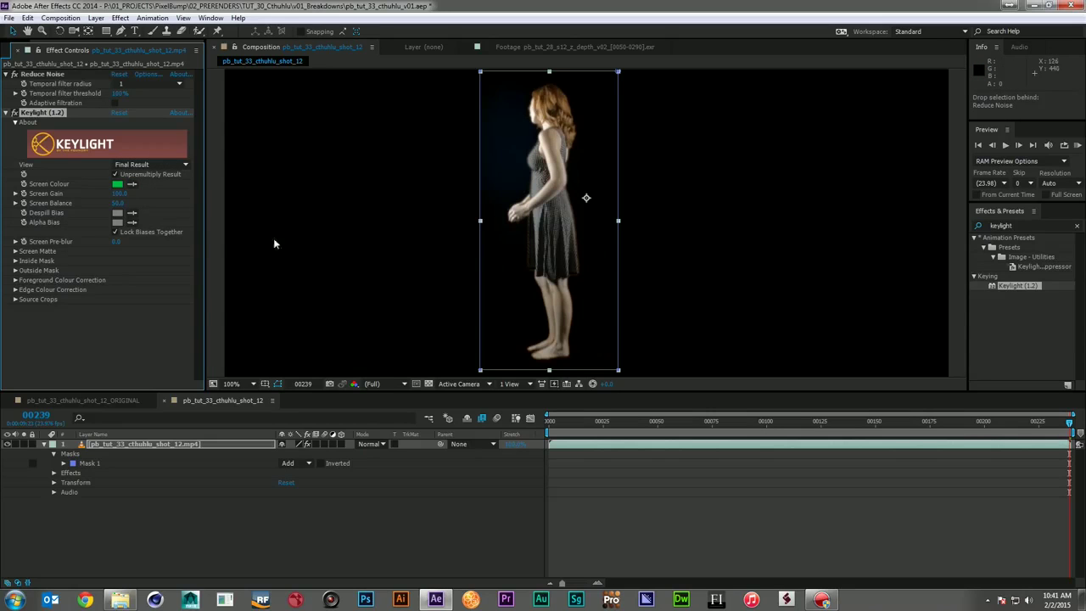
- Clean the Keylight matte in Combined Matte view with Clip Black about 30 and Clip White about 70, ending in Final Result view
click(138, 165)
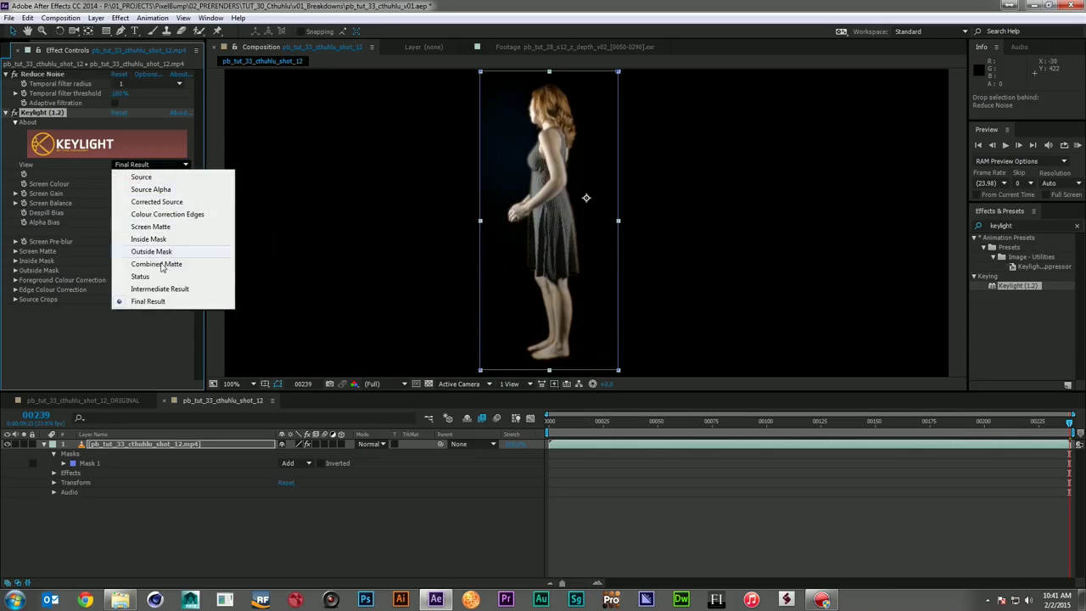
click(167, 268)
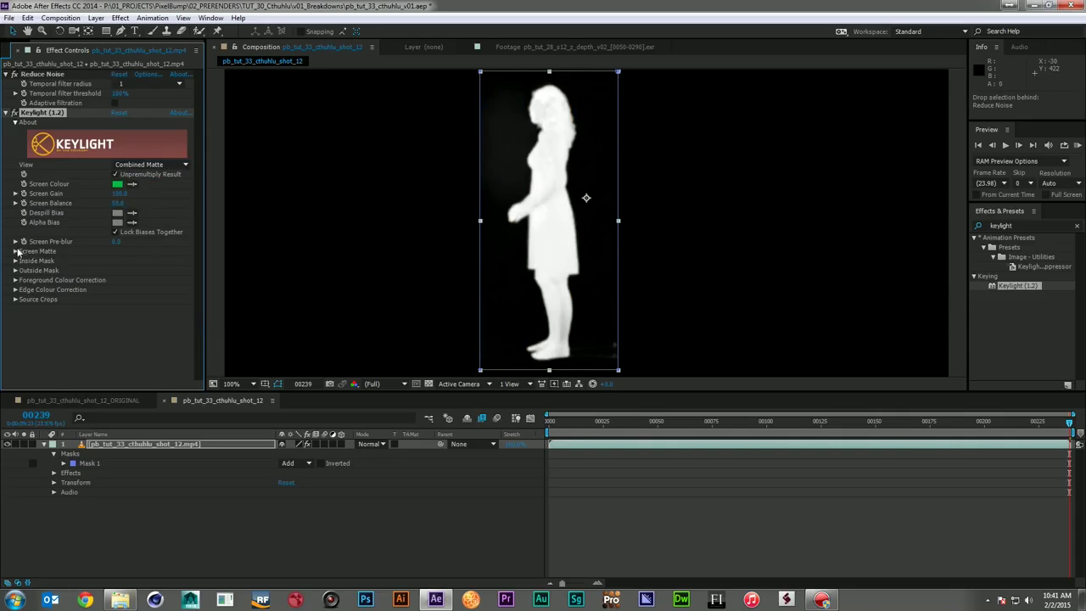
click(16, 251)
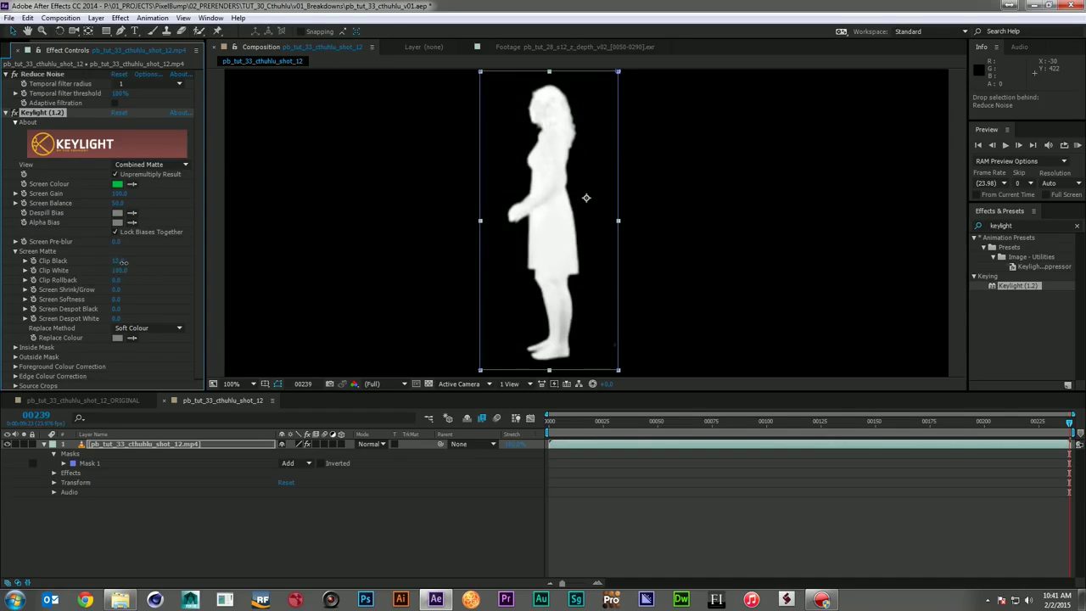
drag(119, 262, 141, 270)
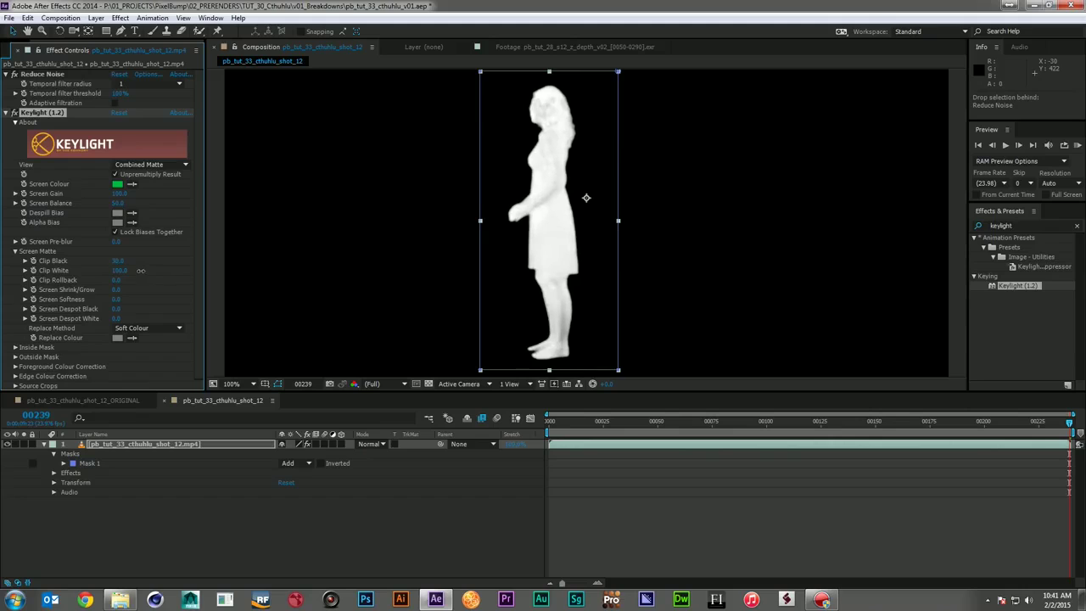
drag(120, 277, 105, 276)
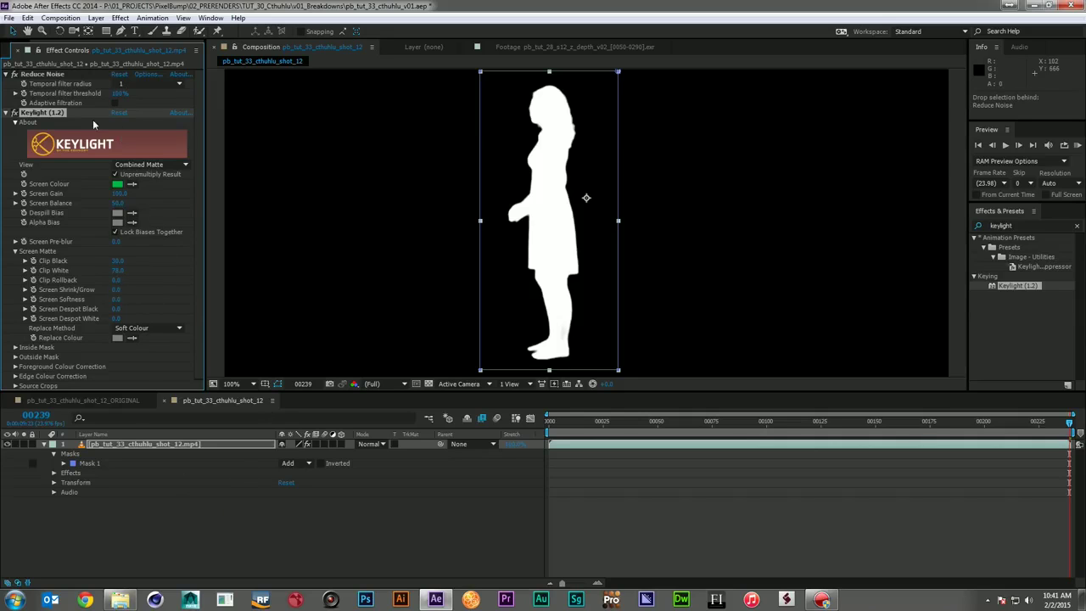
click(144, 164)
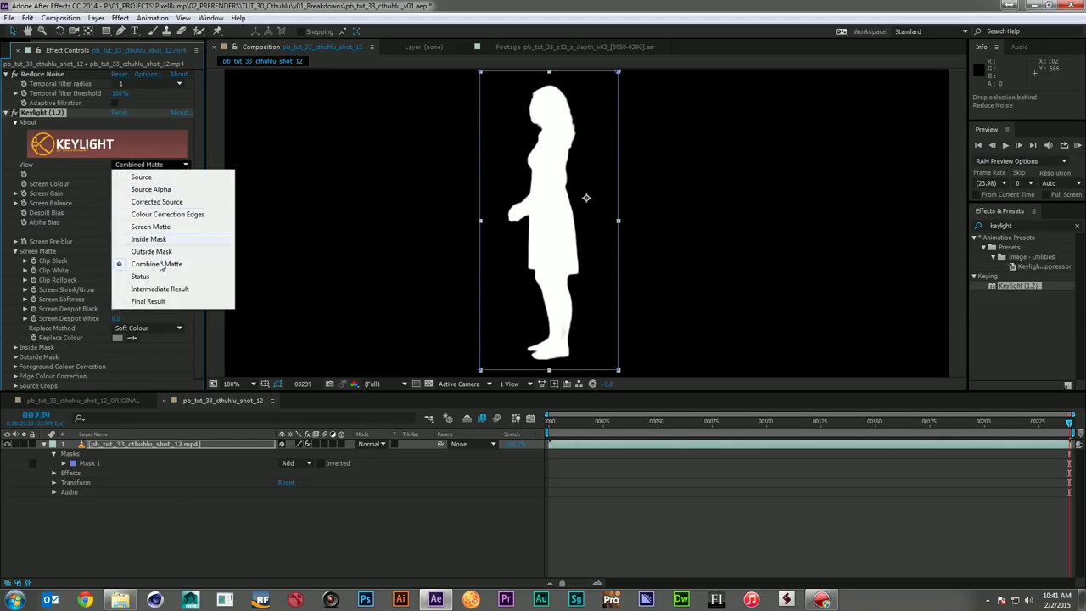
click(149, 301)
- Add the s12_Beauty_v01.exr cliff render from the Shot_12 folder to the composition below the keyed woman's clip
click(243, 521)
click(192, 445)
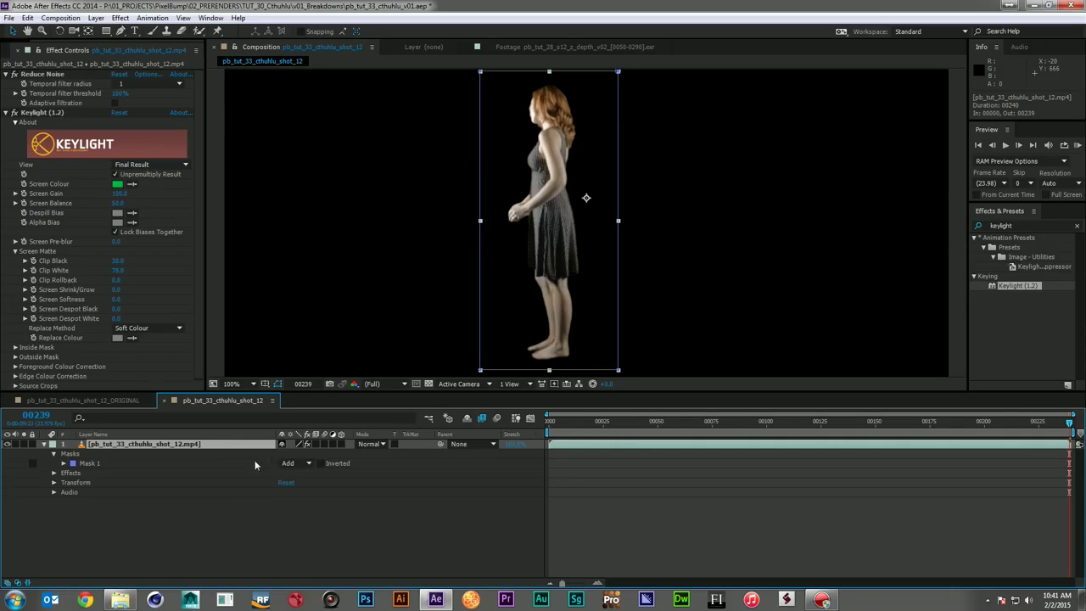
scroll(521, 294, down, 2)
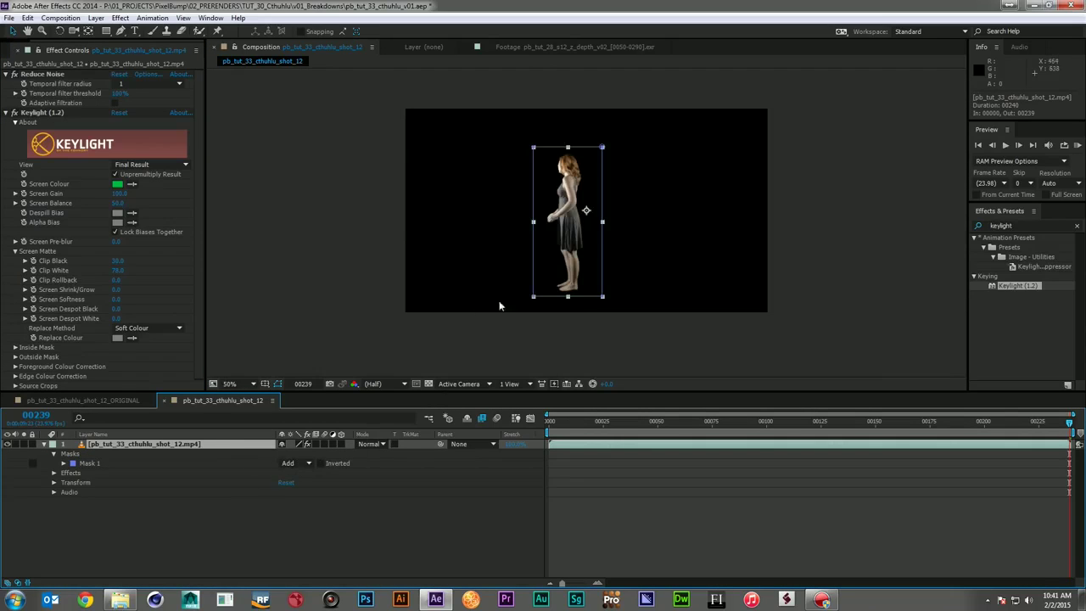
click(200, 510)
scroll(9, 49, up, 1)
click(18, 50)
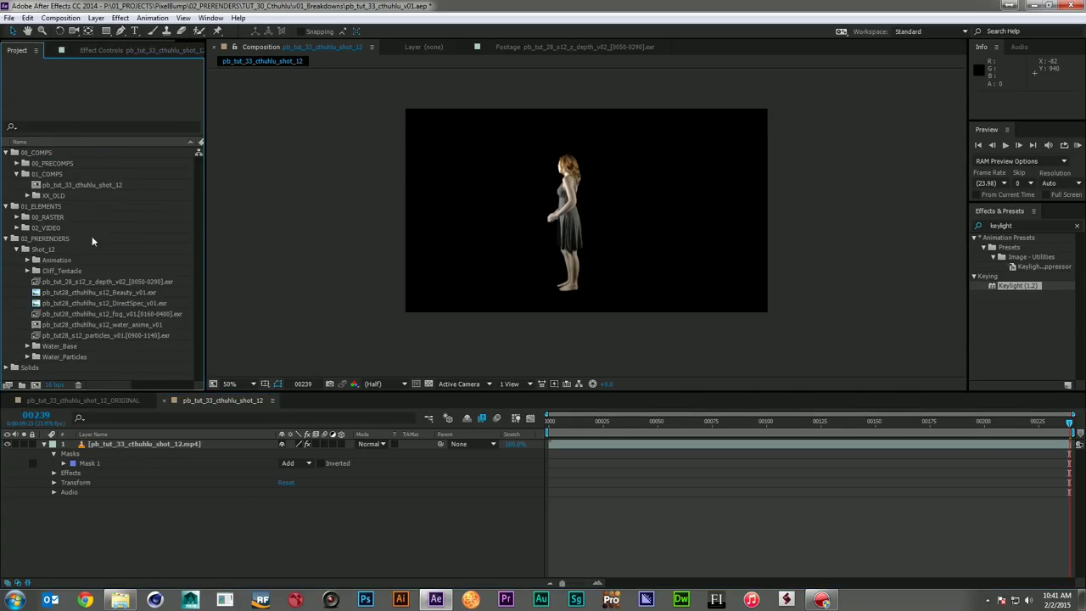
click(93, 302)
drag(96, 293, 165, 496)
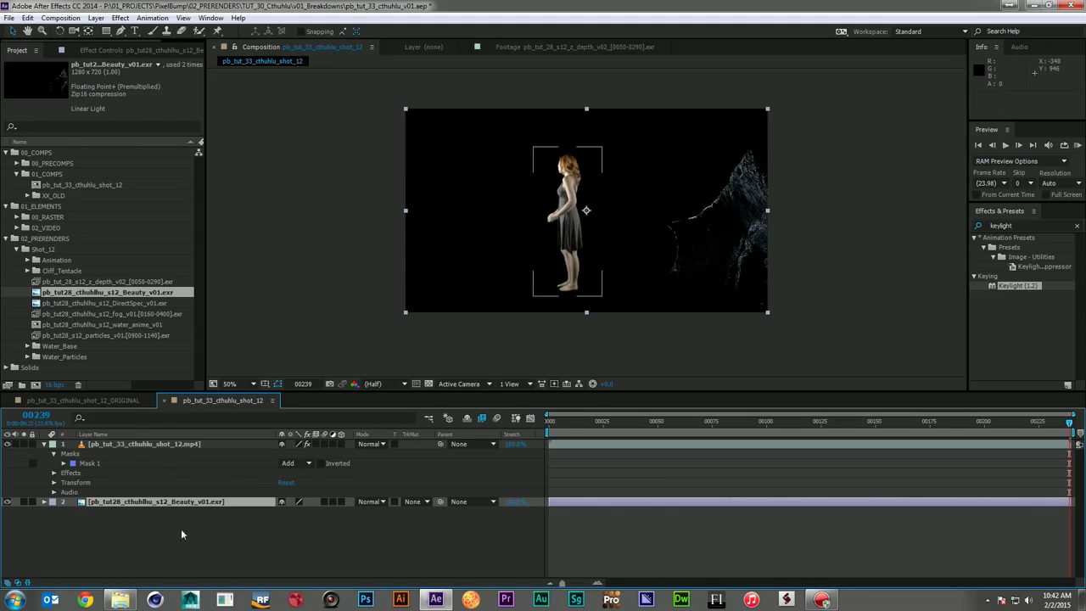
click(164, 533)
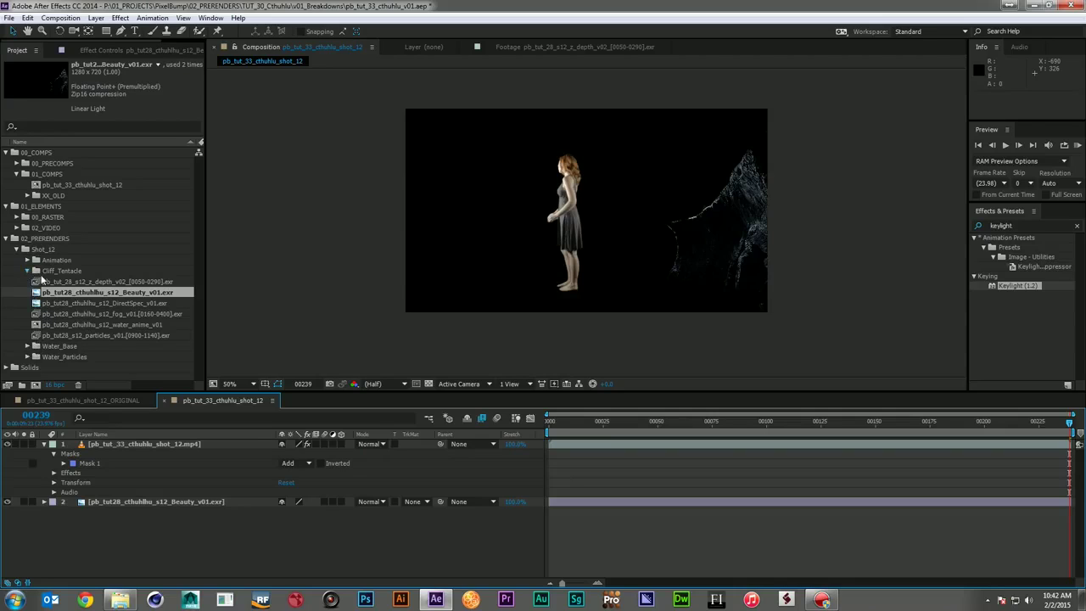
- Add the cliffTentaclebeauty_v01 sequence from the Cliff_Tentacle folder and place it below the s12_Beauty_v01 layer
drag(127, 281, 163, 491)
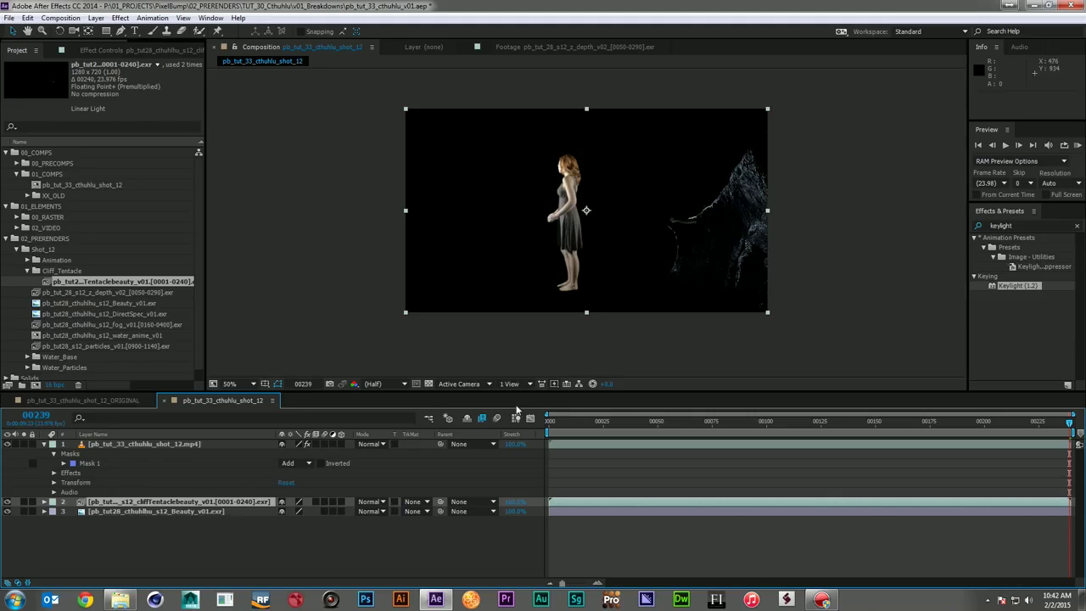
drag(153, 502, 204, 519)
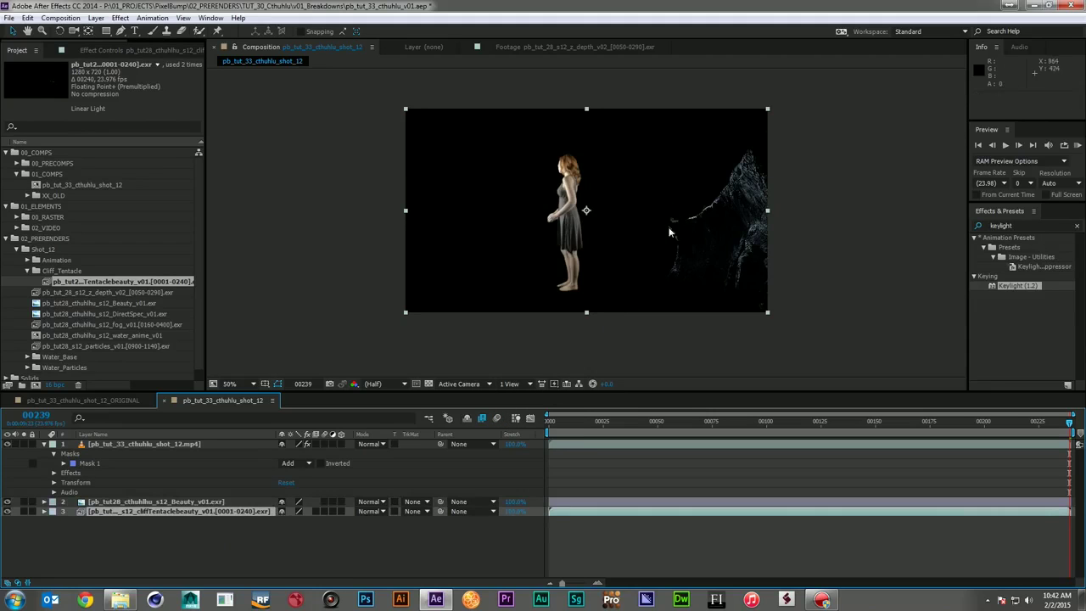
- Move the pb_tut_33_cthuhlu_shot_12.mp4 clip to the bottom of the layer stack
key(slash)
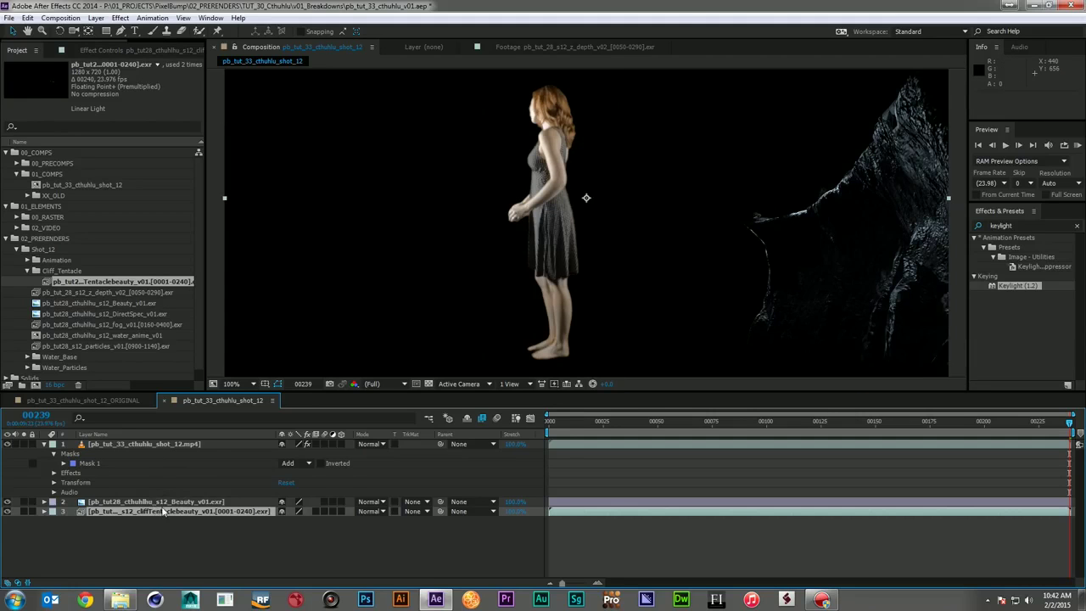
click(147, 443)
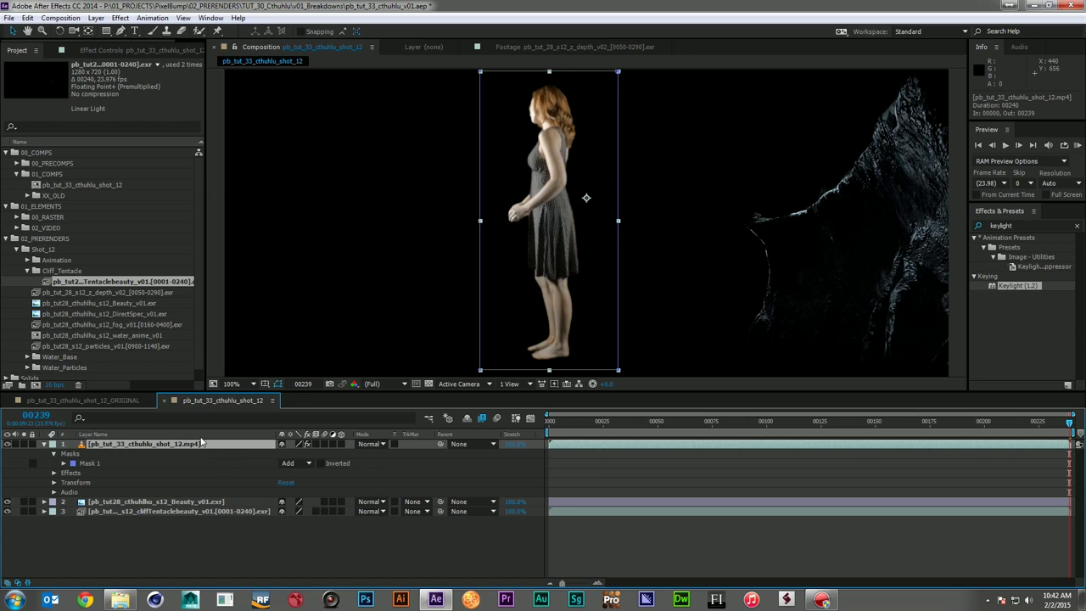
drag(201, 449, 201, 533)
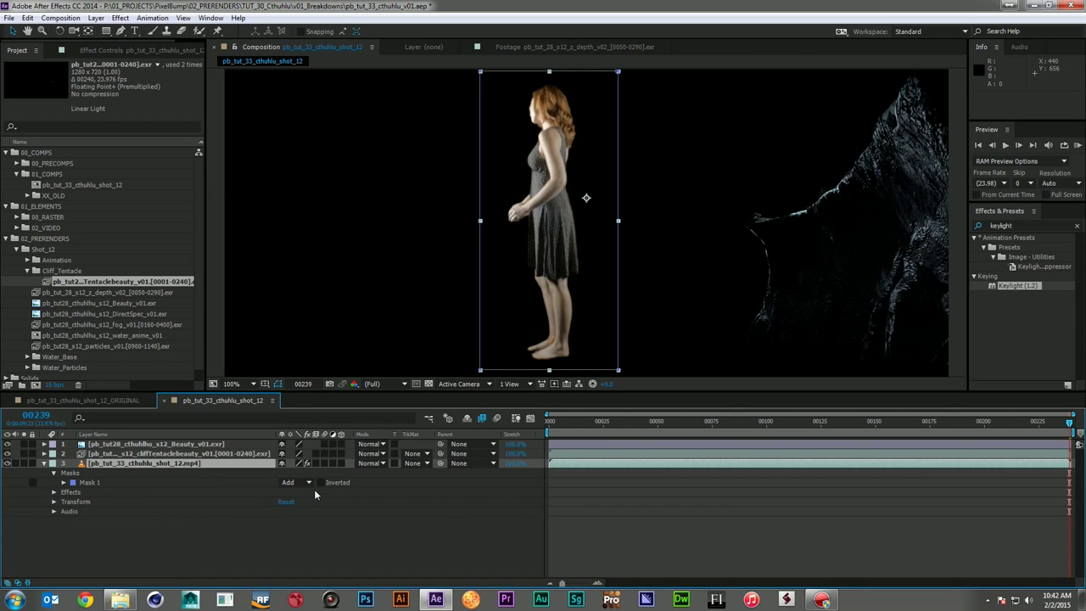
- Reveal the Scale property of the woman's clip and set it to 5%
key(s)
drag(293, 473, 244, 481)
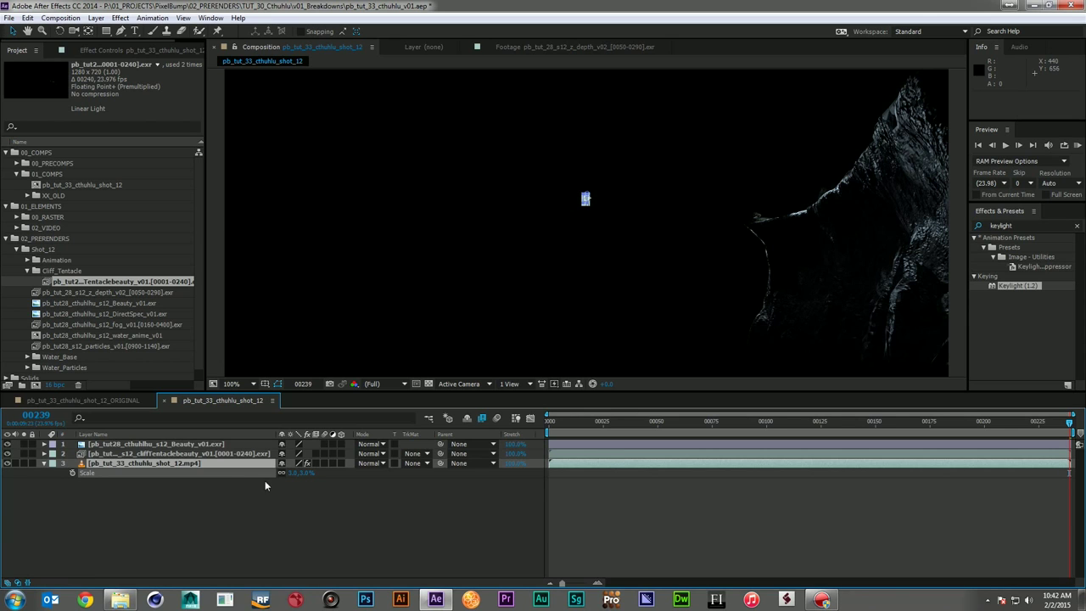
click(294, 472)
text(5)
key(Return)
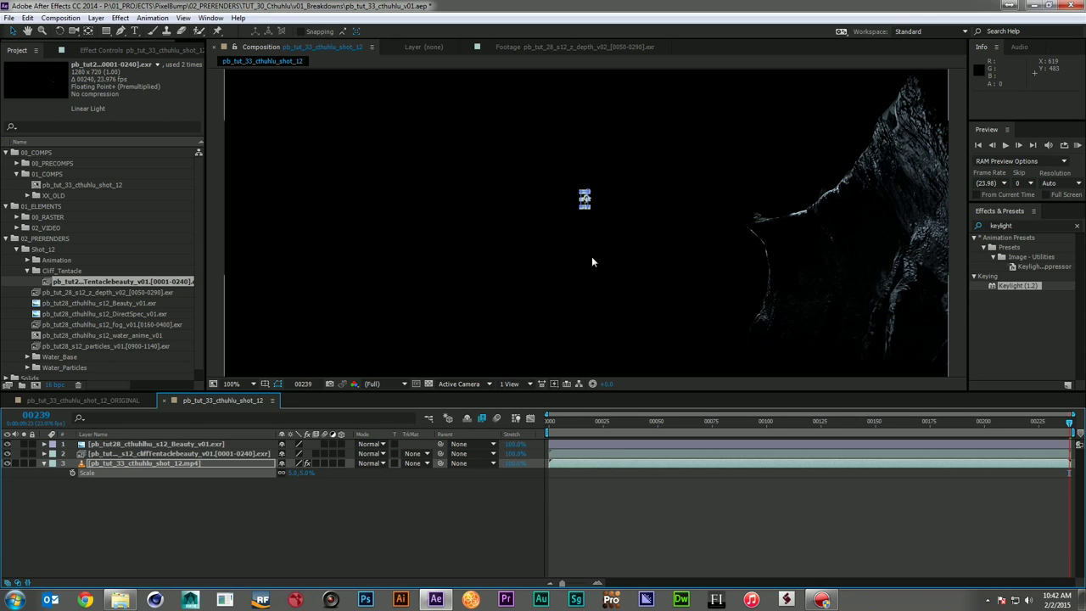
- Position the small woman on the tip of the cliff ledge, at about X 943, Y 386
scroll(599, 248, up, 4)
drag(696, 228, 337, 244)
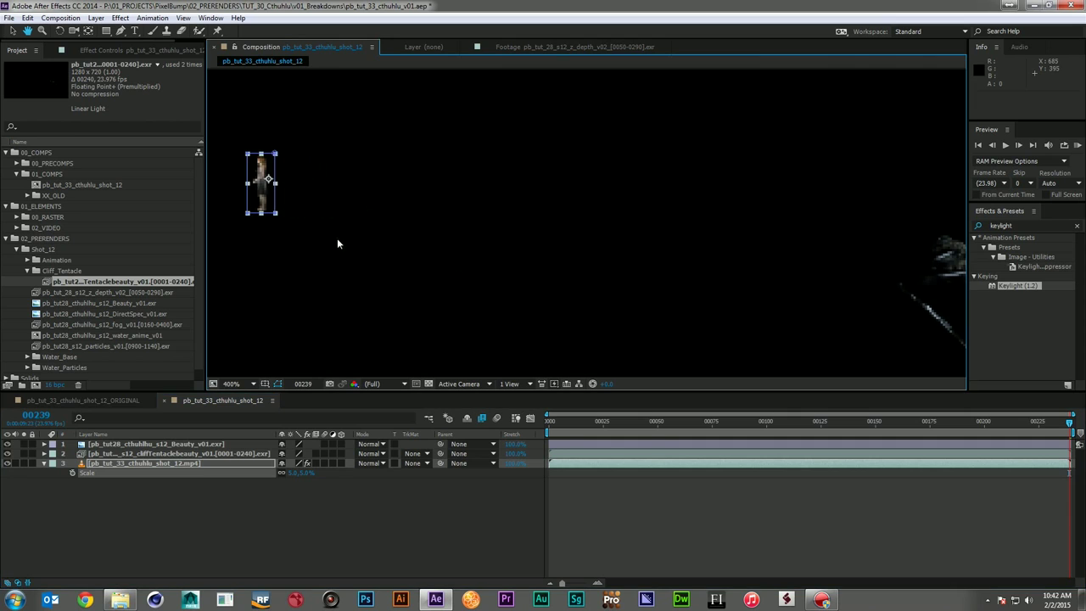
drag(256, 210, 581, 258)
- Set the woman's clip scale to 3.5% and nudge it down a few pixels onto the ledge
click(304, 474)
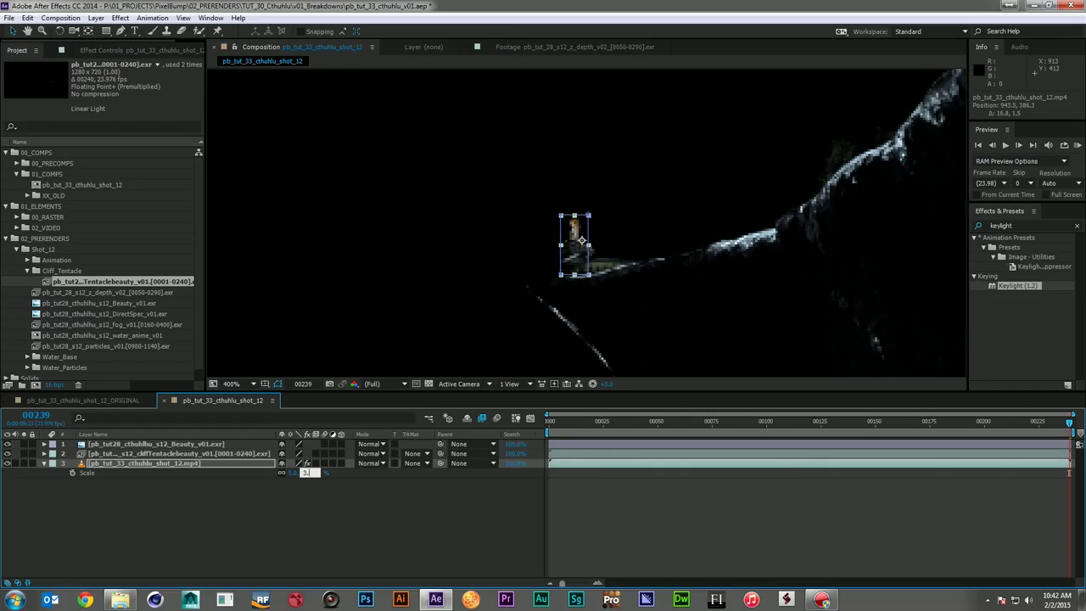
key(Return)
key(Down)
key(Down)
key(Down)
key(Down)
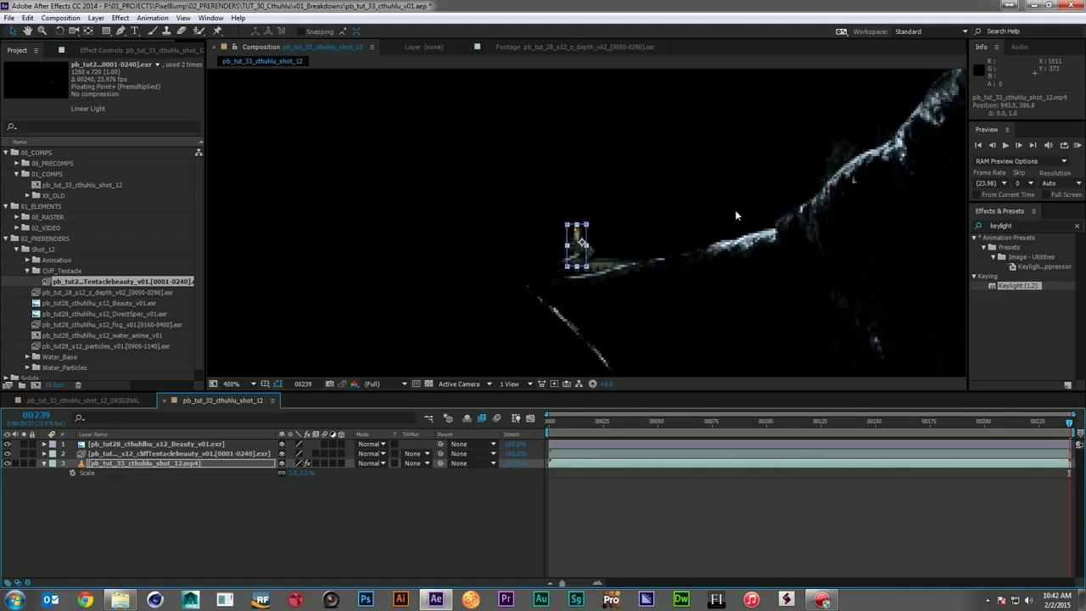
key(Down)
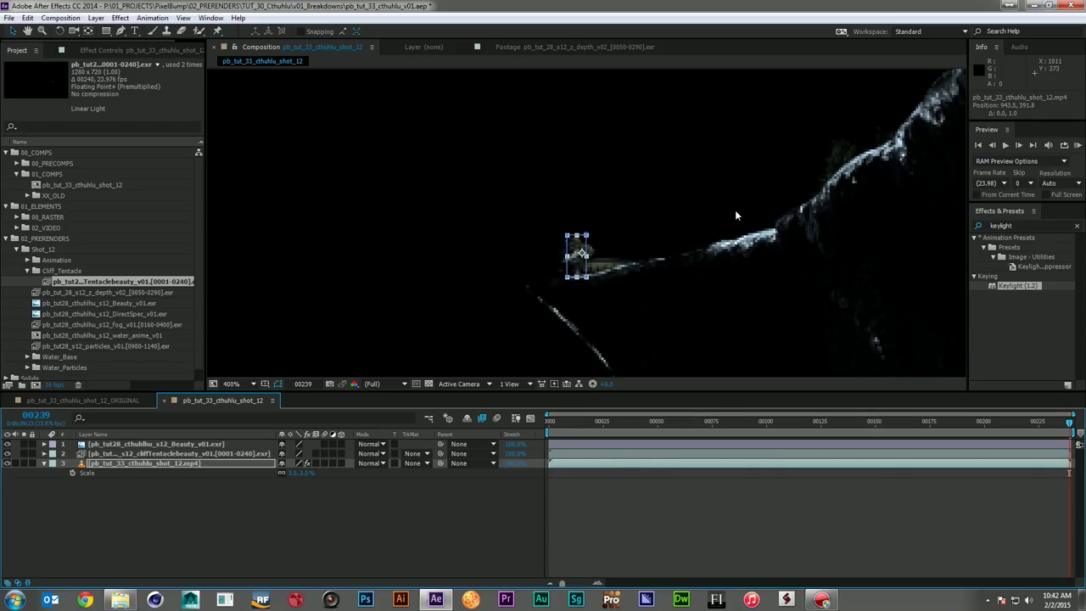
key(Down)
- Set the scale of the woman's clip to 4%
click(307, 473)
text(4)
key(Return)
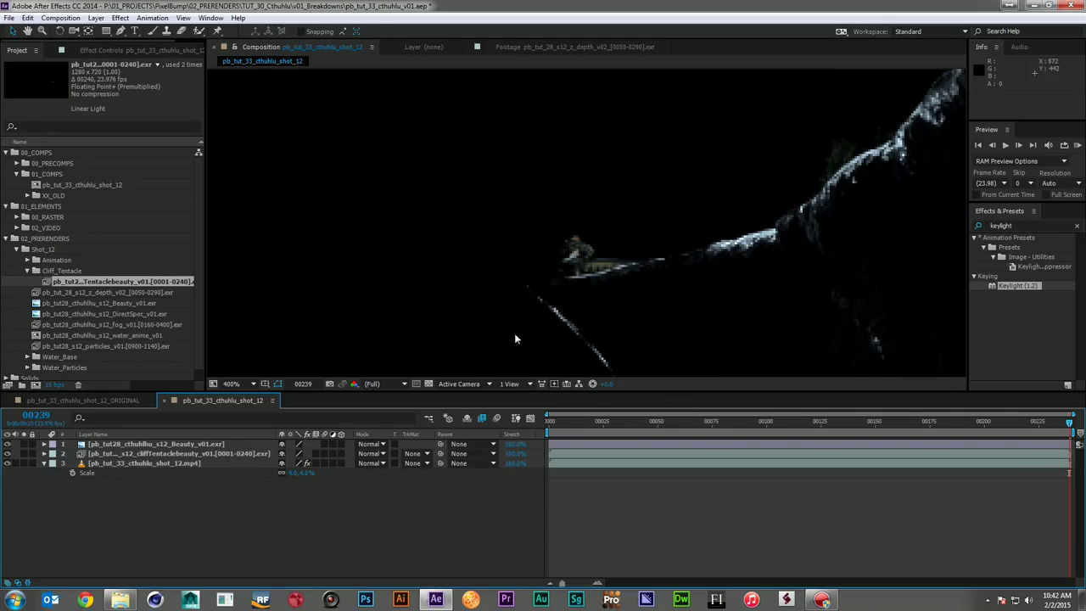
- Add the water_beauty_v01 sequence from the Water_Base folder as the top layer of the composition
scroll(640, 213, down, 4)
scroll(639, 212, down, 2)
drag(640, 212, 562, 240)
scroll(606, 247, up, 2)
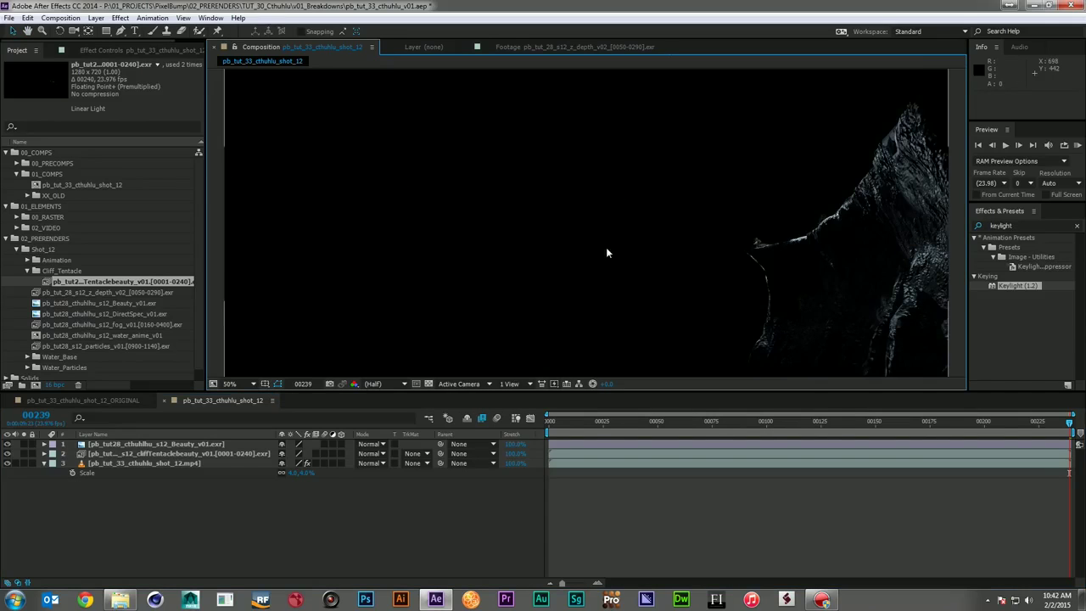
drag(679, 246, 524, 233)
key(v)
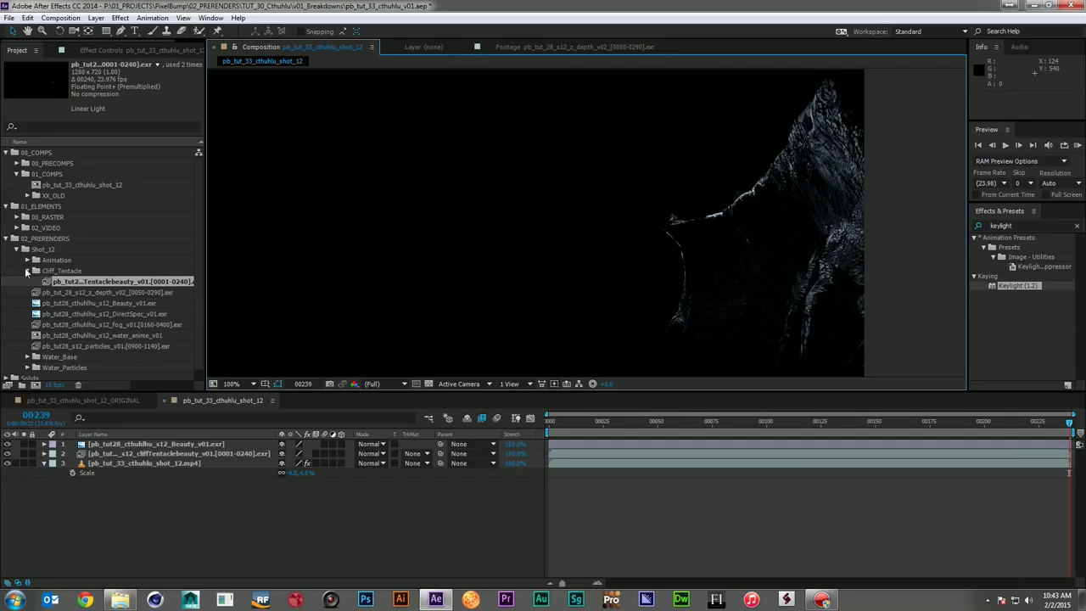
scroll(56, 270, down, 1)
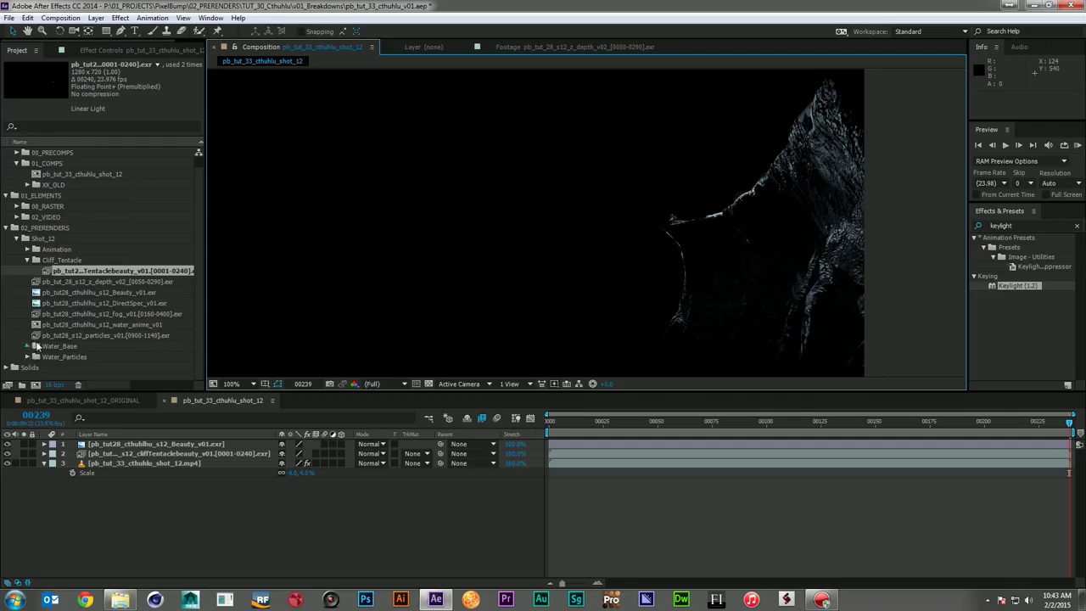
click(27, 346)
scroll(128, 321, down, 1)
drag(133, 328, 151, 444)
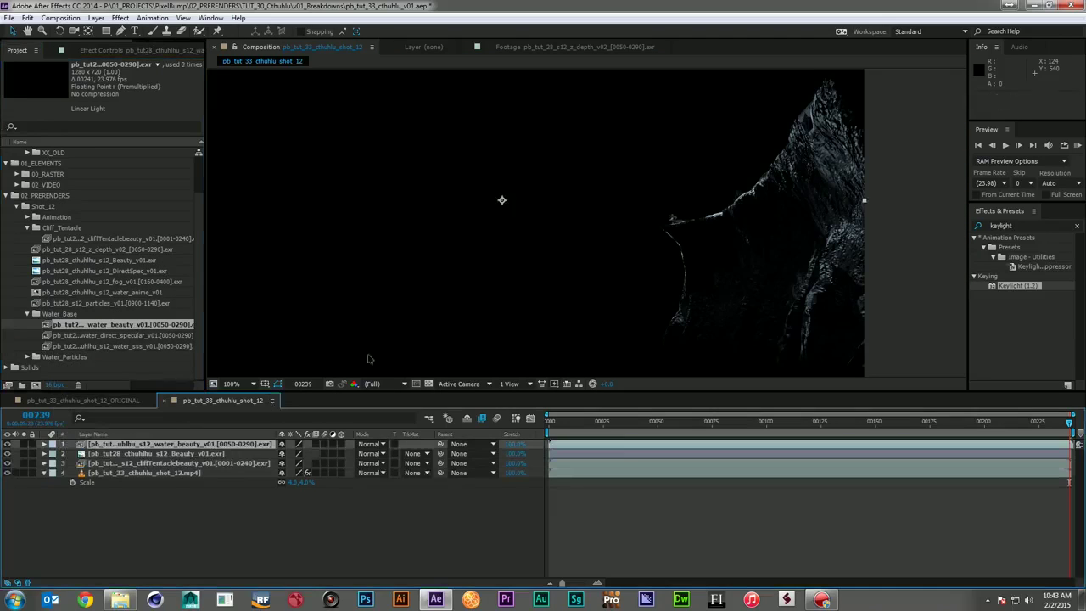
key(comma)
drag(460, 272, 520, 286)
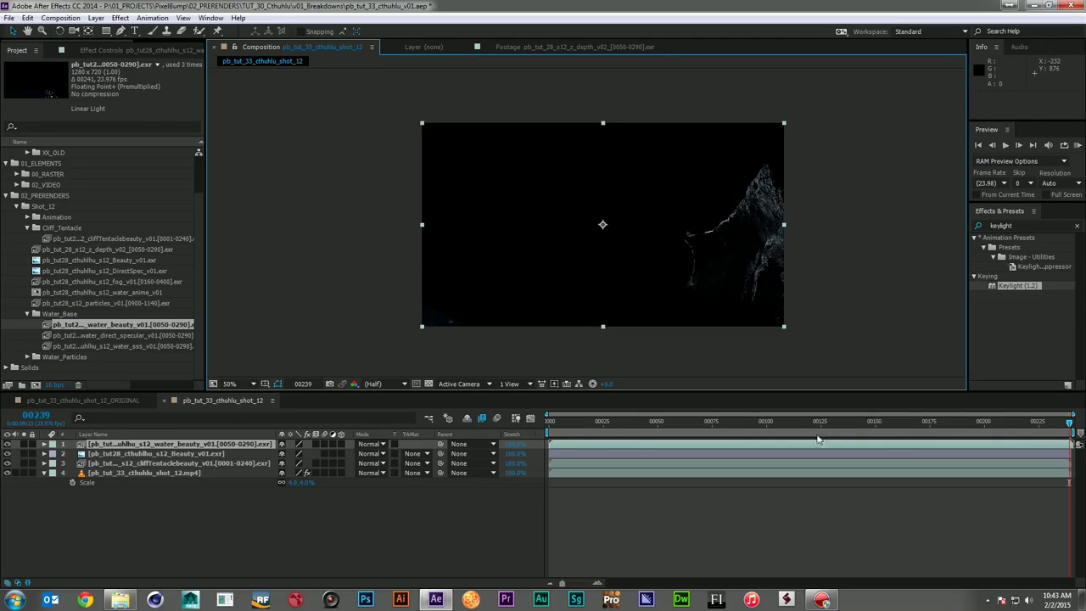
- Go to frame 0 and add the Animation folder's cliffTentacle_beauty_v02 sequence directly above the woman's clip
click(548, 421)
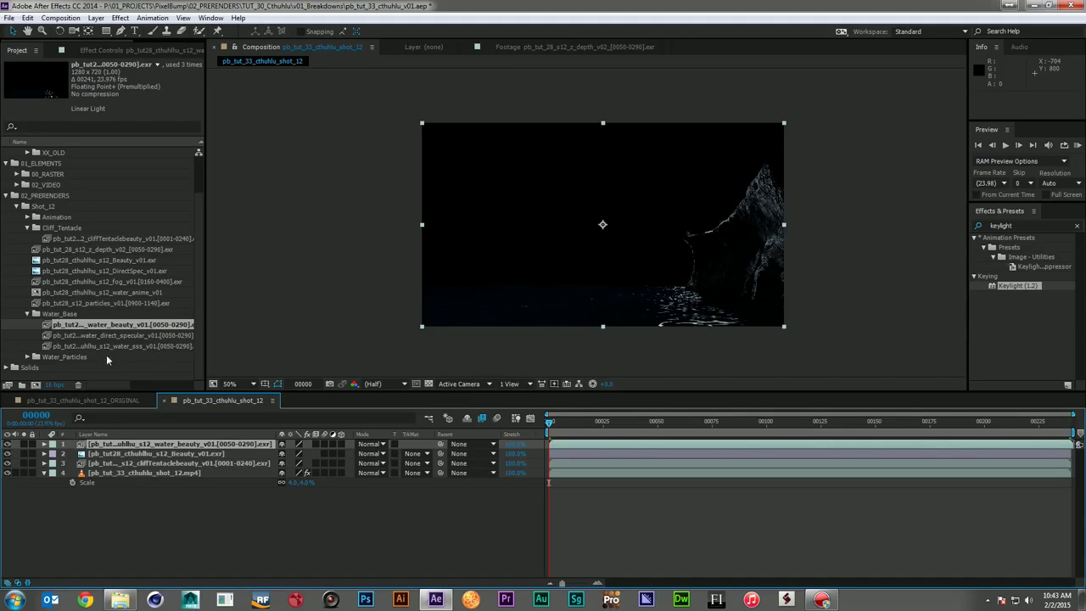
click(27, 217)
drag(135, 228, 161, 471)
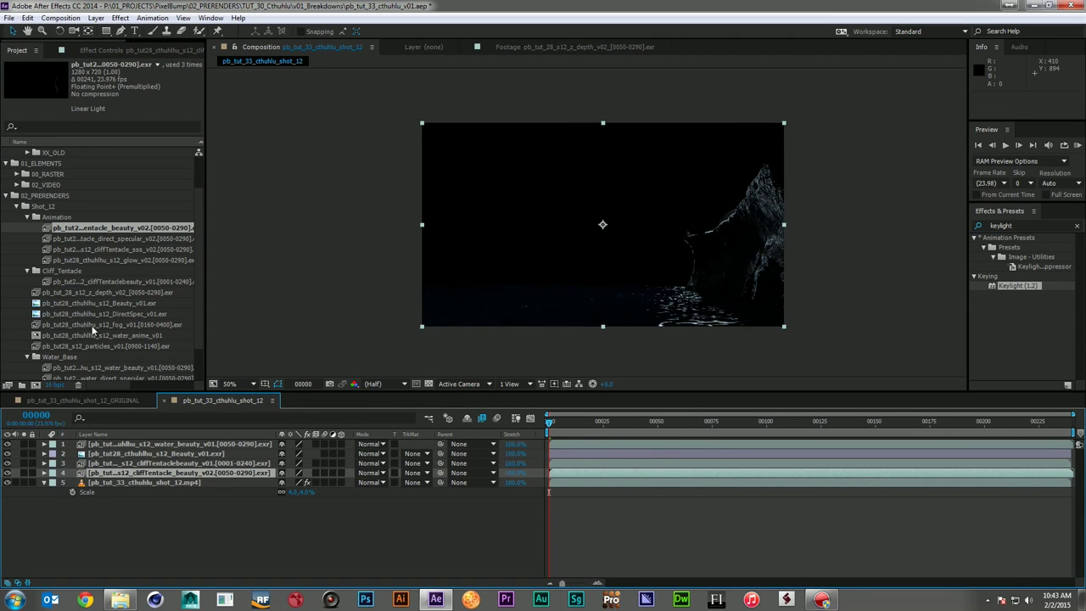
- Add the fog_v01 sequence as the top layer and the Water_Particles folder's krakatoa sequence directly below it
scroll(81, 302, down, 2)
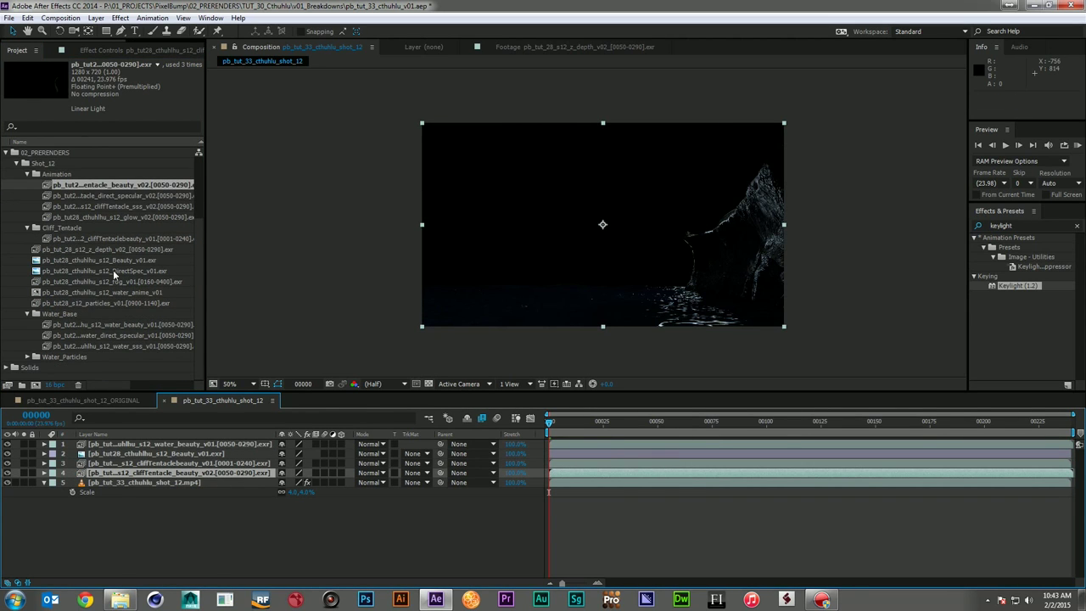
click(134, 281)
drag(164, 430, 163, 439)
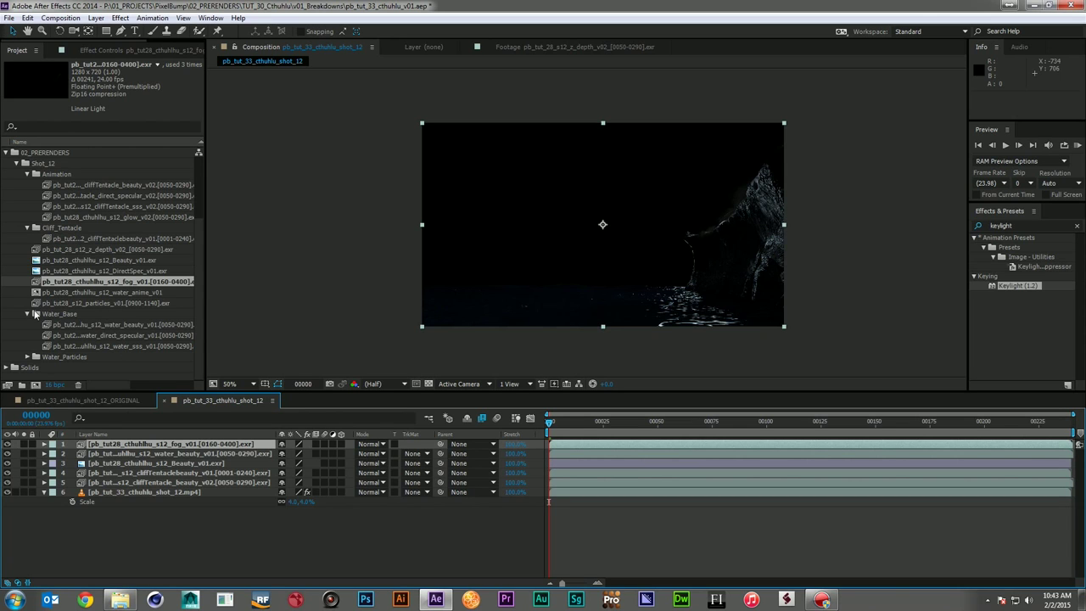
click(27, 357)
drag(119, 368, 131, 456)
click(435, 558)
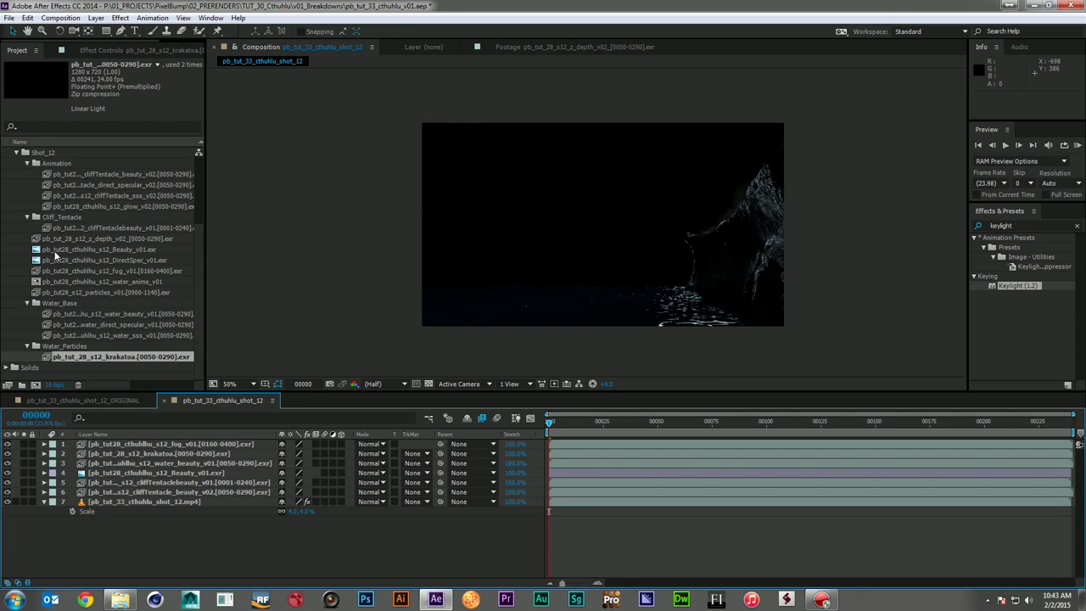
- Add the sky image 1363891.jpg from the 00_RASTER folder as the bottom layer of the composition
scroll(55, 251, up, 3)
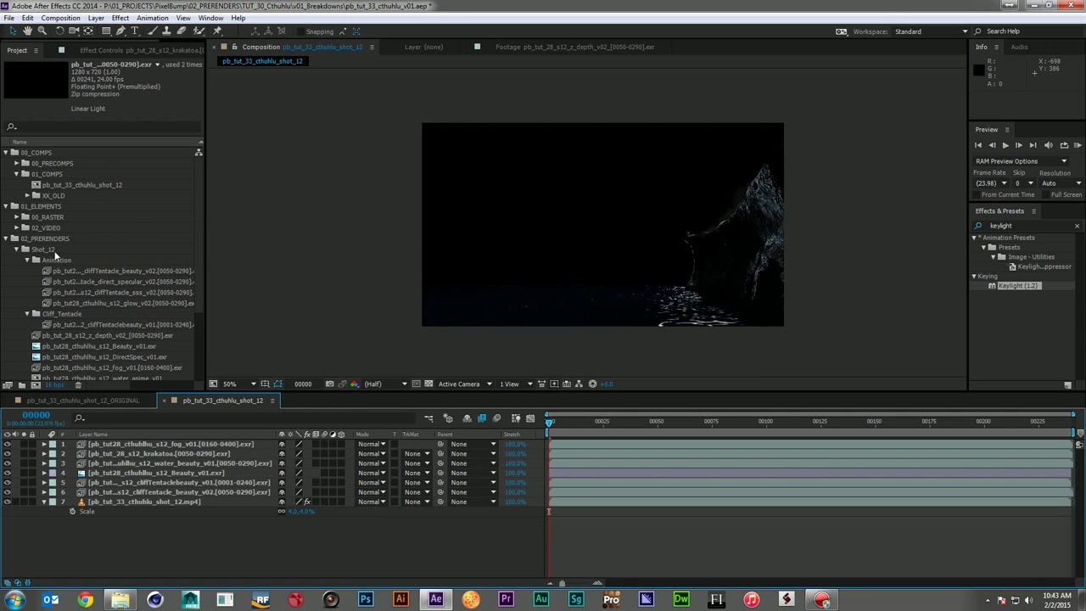
click(16, 217)
drag(47, 229, 128, 523)
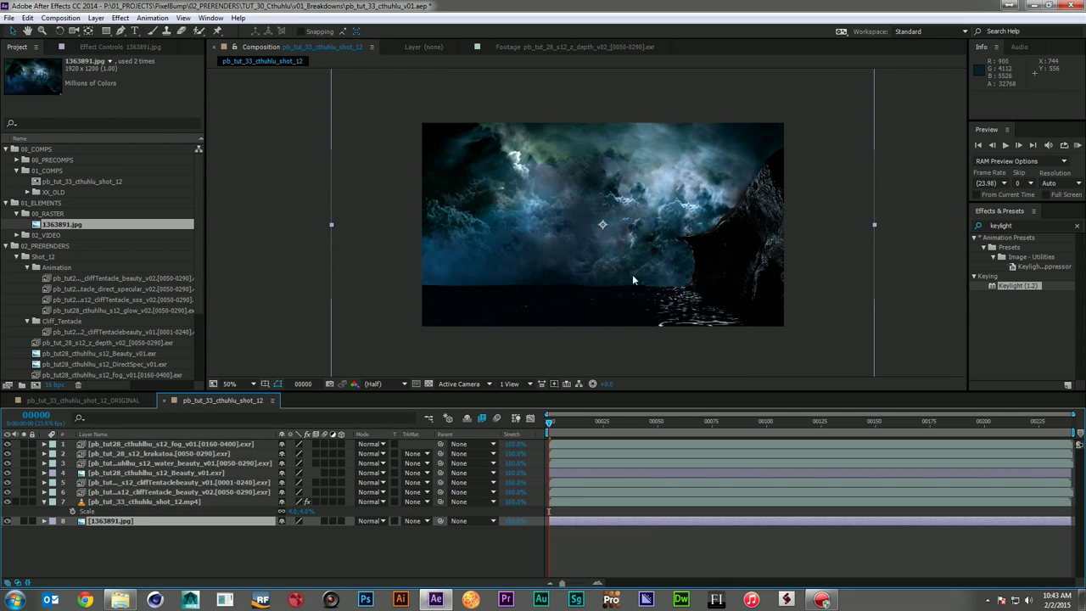
- Scale the sky image to 119% and move it up and right to about position 774, 184
mouse_move(627, 264)
mouse_down()
mouse_move(604, 220)
mouse_move(630, 249)
mouse_up()
key(s)
drag(312, 535, 328, 535)
drag(599, 283, 630, 237)
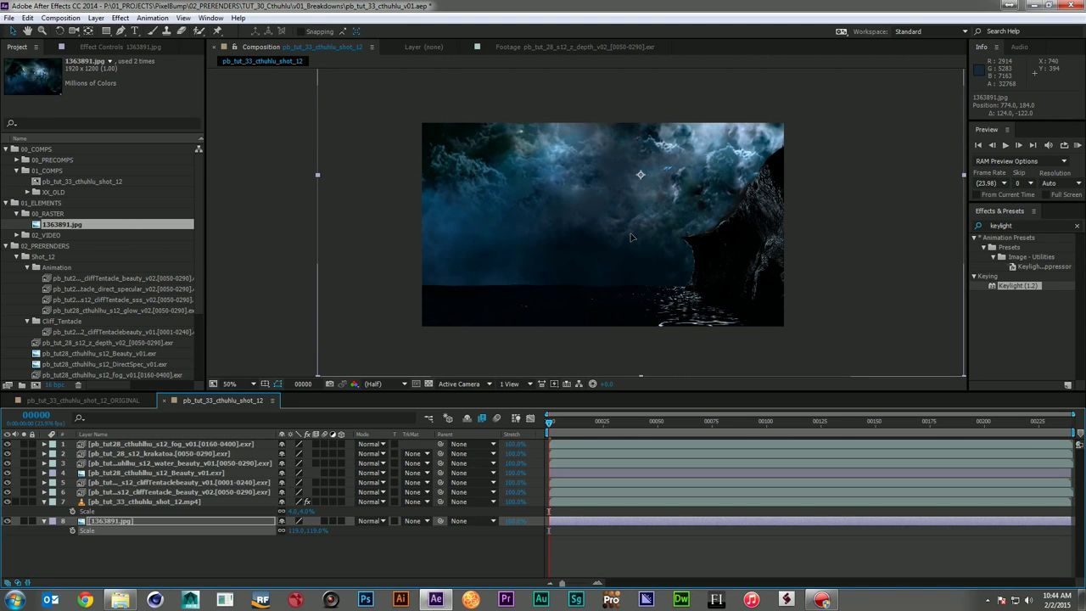
click(171, 549)
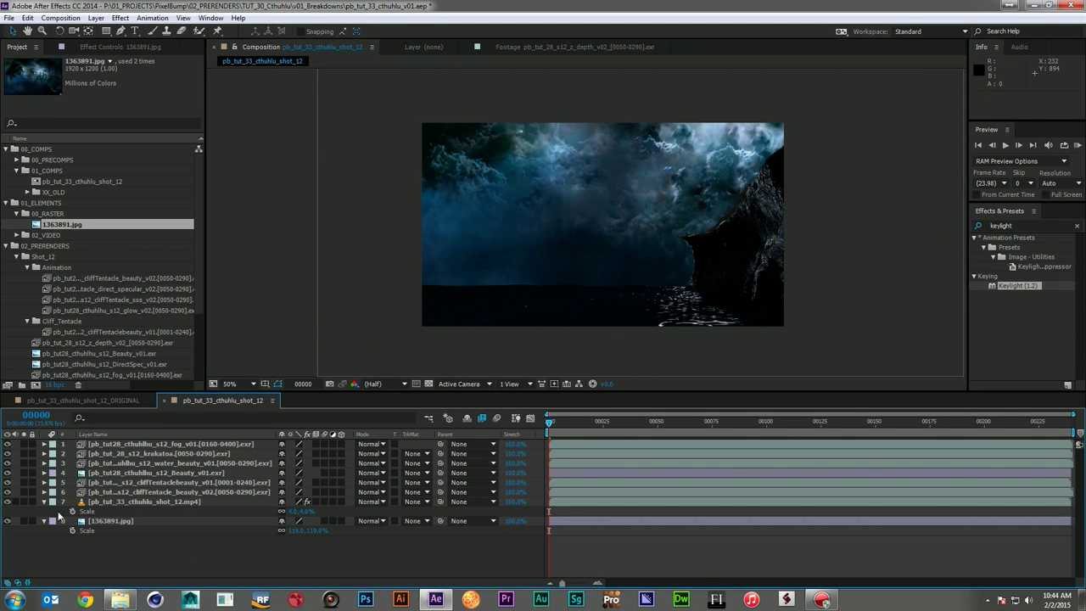
click(43, 504)
click(43, 513)
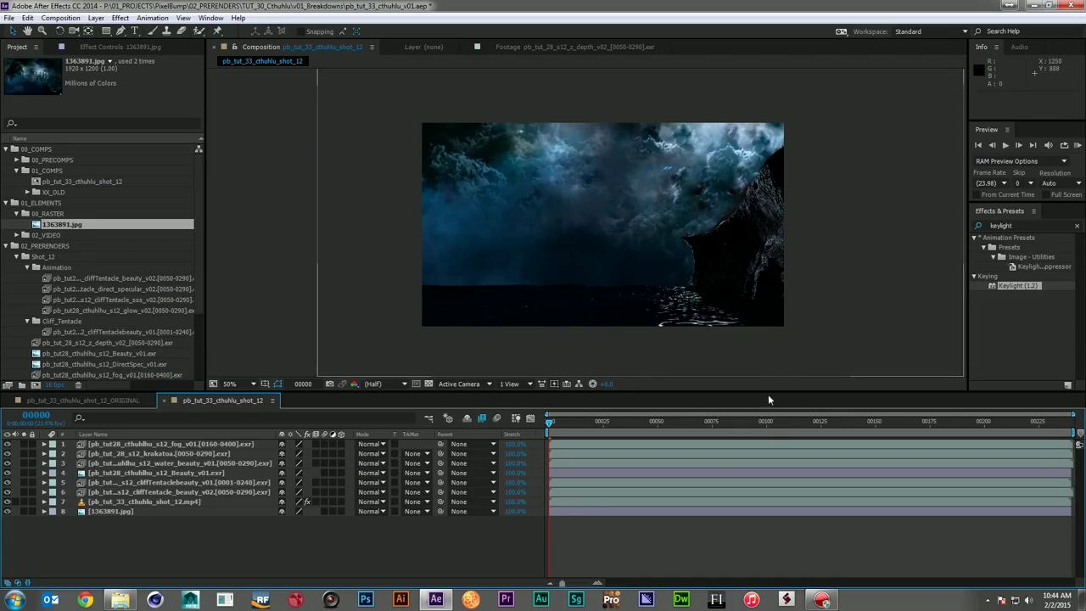
- Check the composite at frames 101, 159 and 190 and return to frame 1
click(769, 425)
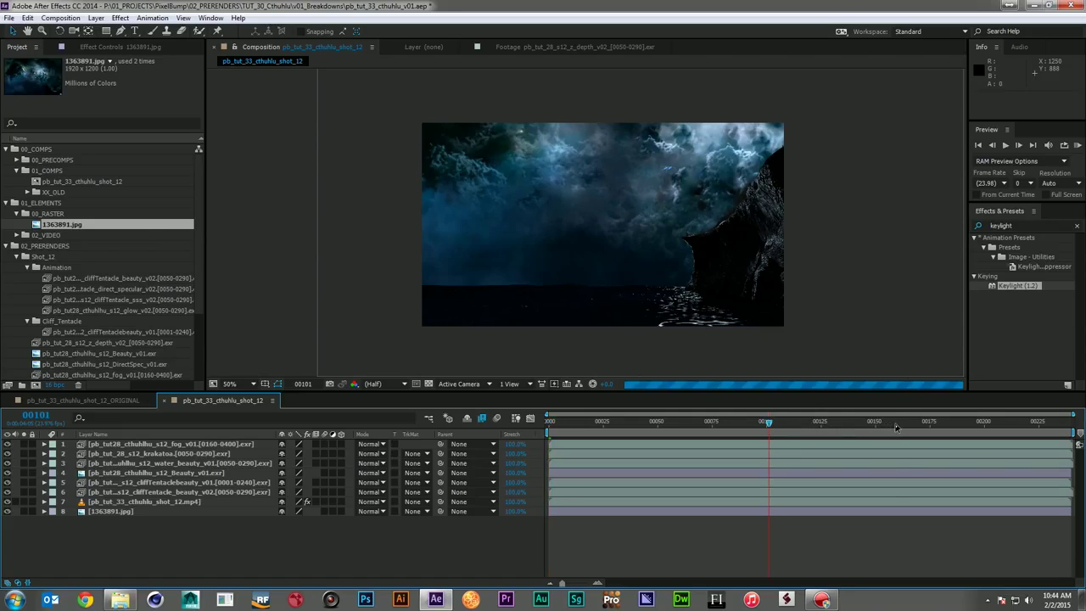
click(894, 423)
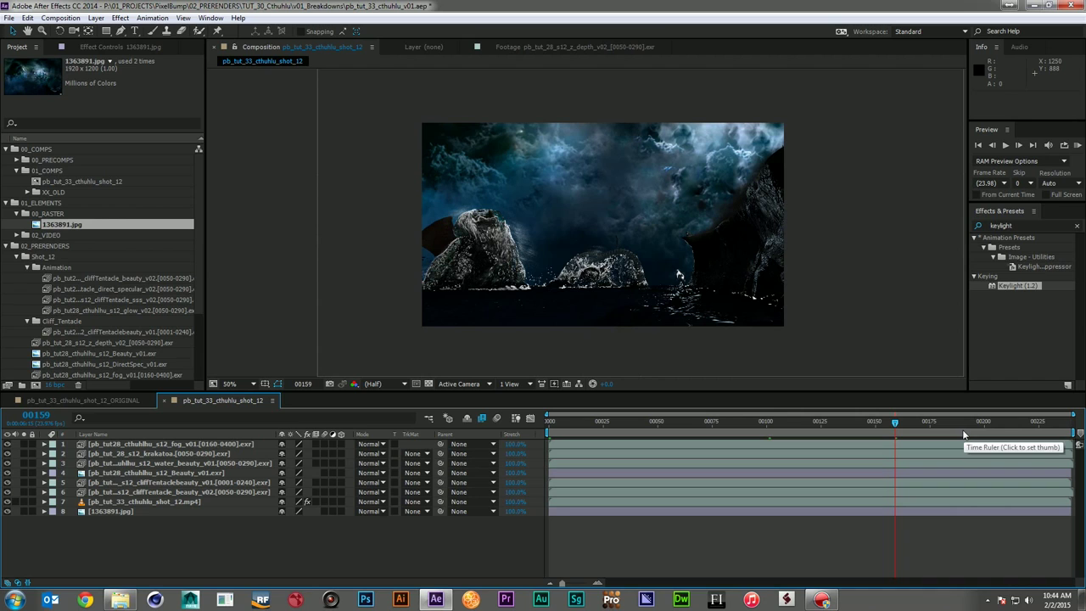
click(963, 430)
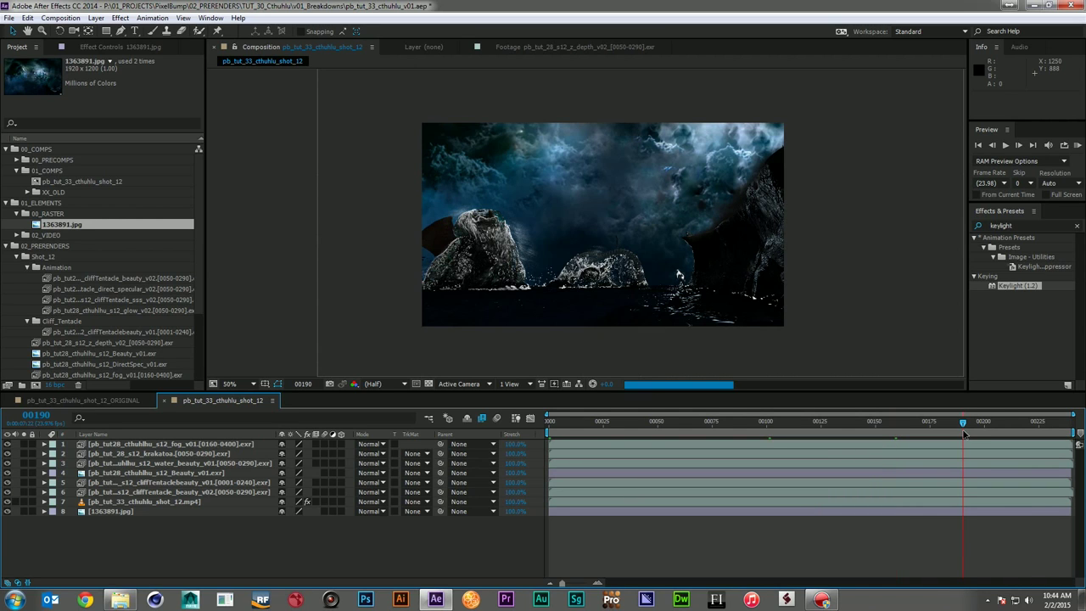
click(549, 421)
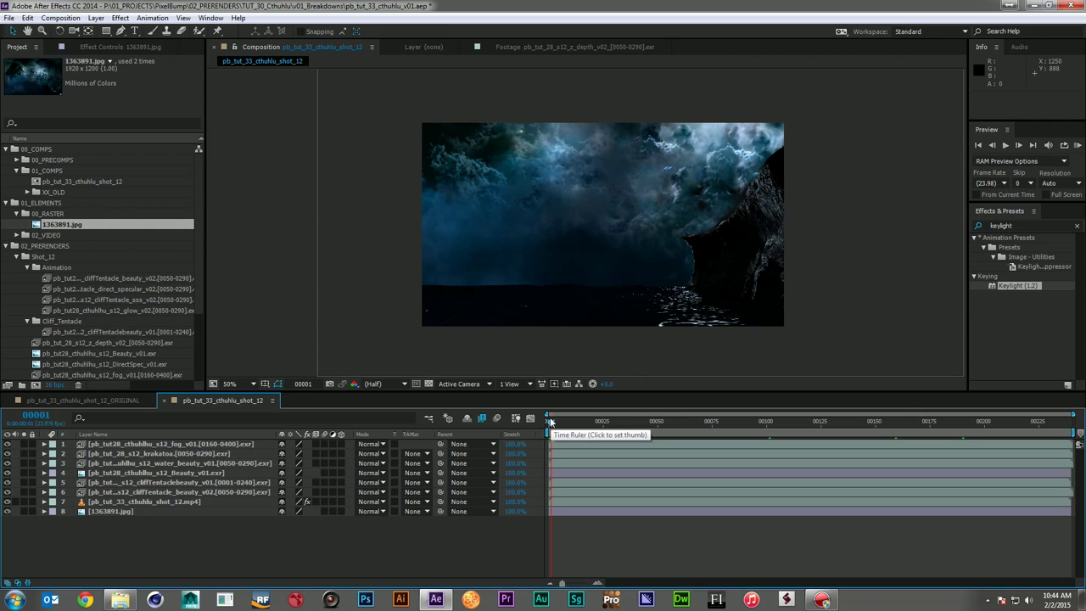
scroll(142, 312, down, 3)
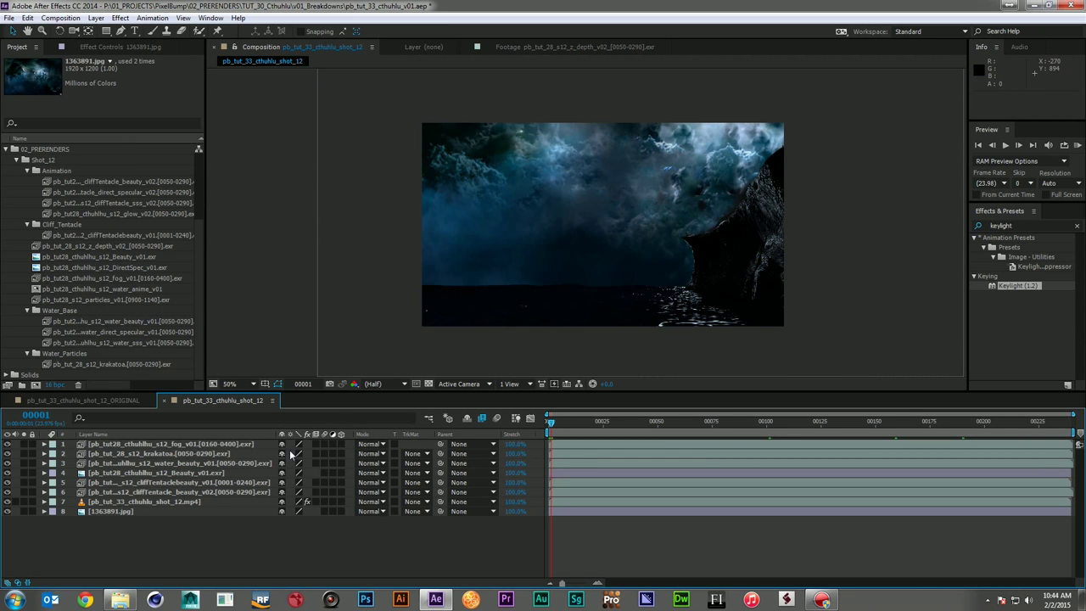
click(377, 507)
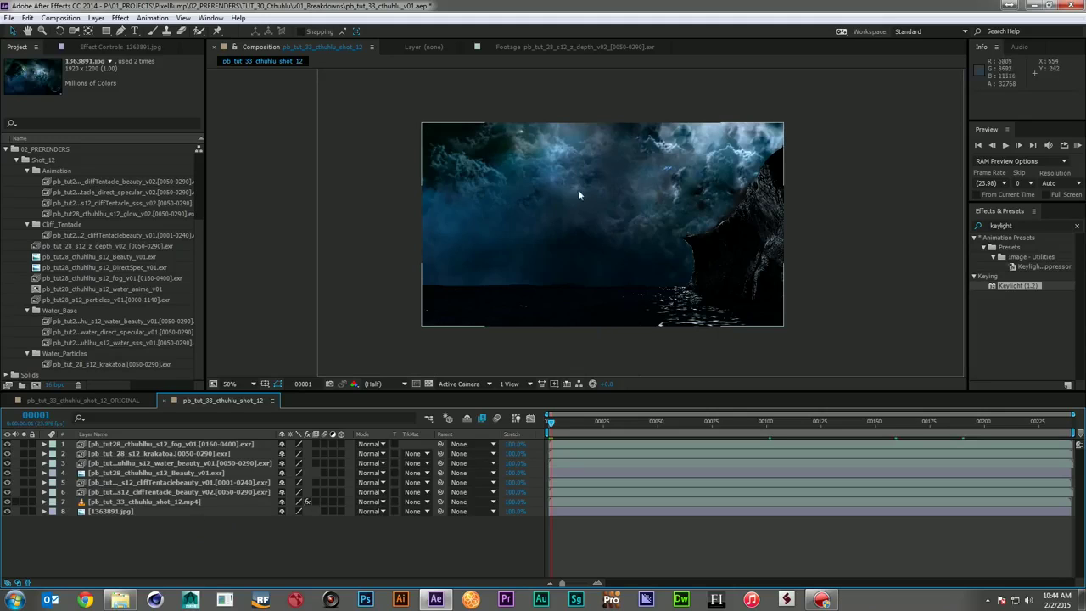
click(241, 519)
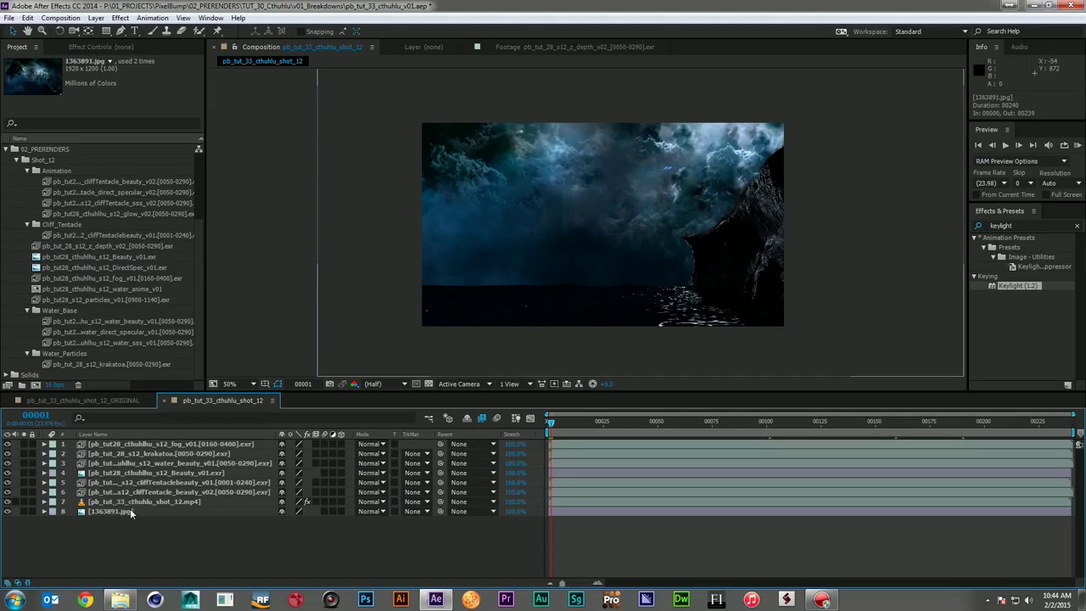
- Apply the Trapcode Shine effect to the 1363891.jpg sky layer
click(130, 510)
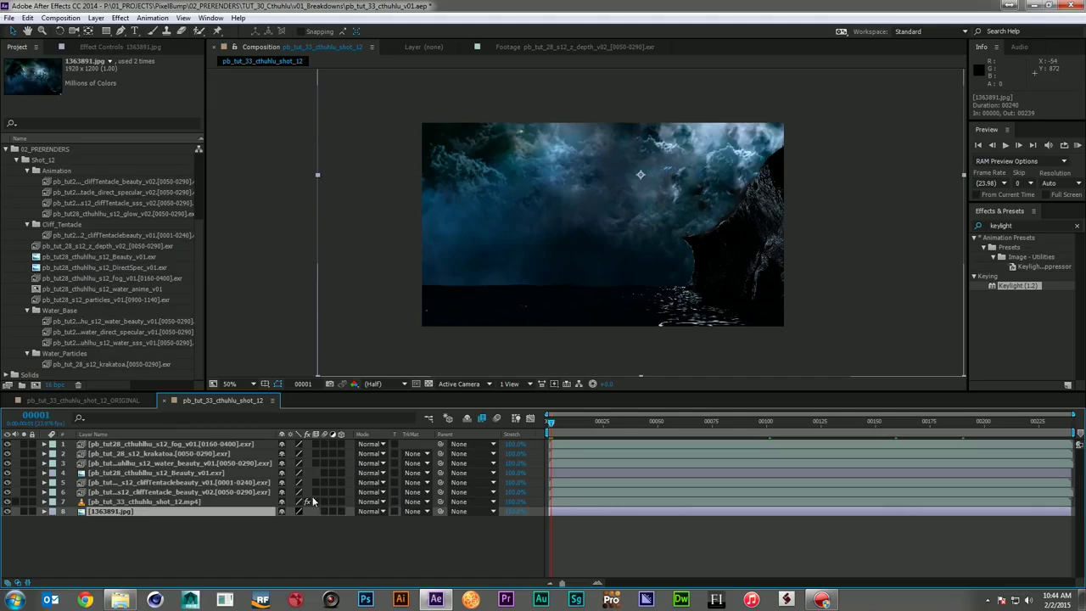
click(1022, 225)
text(shine)
drag(1009, 247, 611, 511)
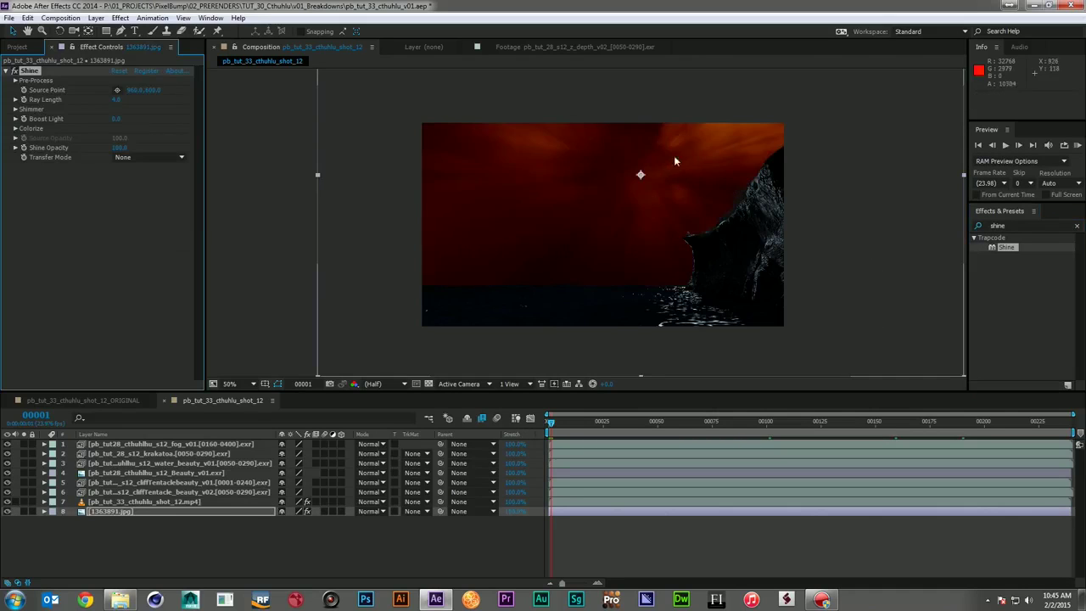
- Move Shine's source point above the frame to about 558, 316 and set its transfer mode to Add
drag(639, 177, 504, 83)
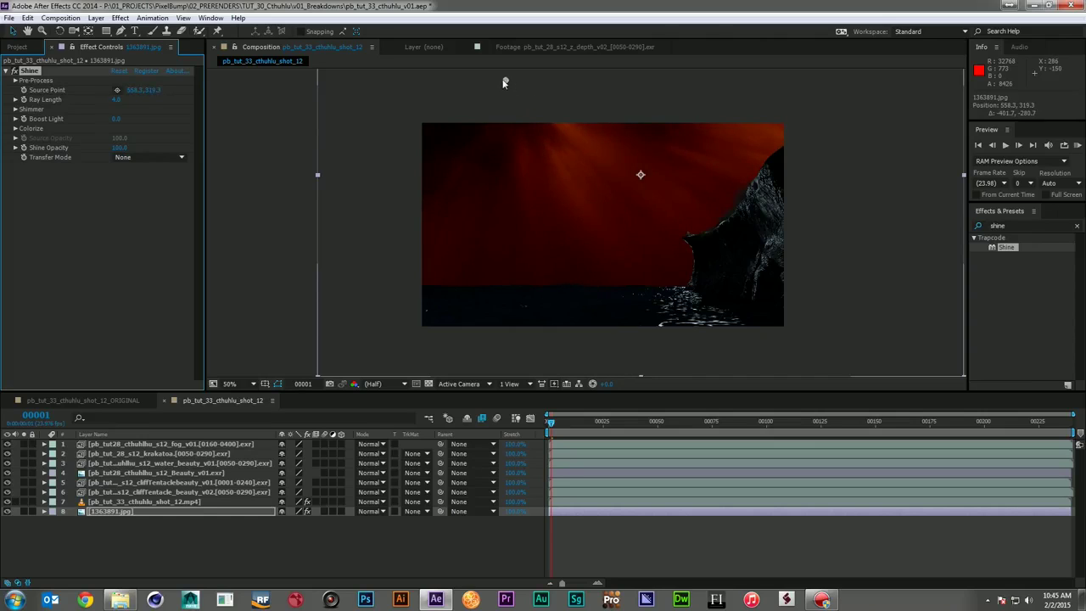
click(141, 157)
click(142, 199)
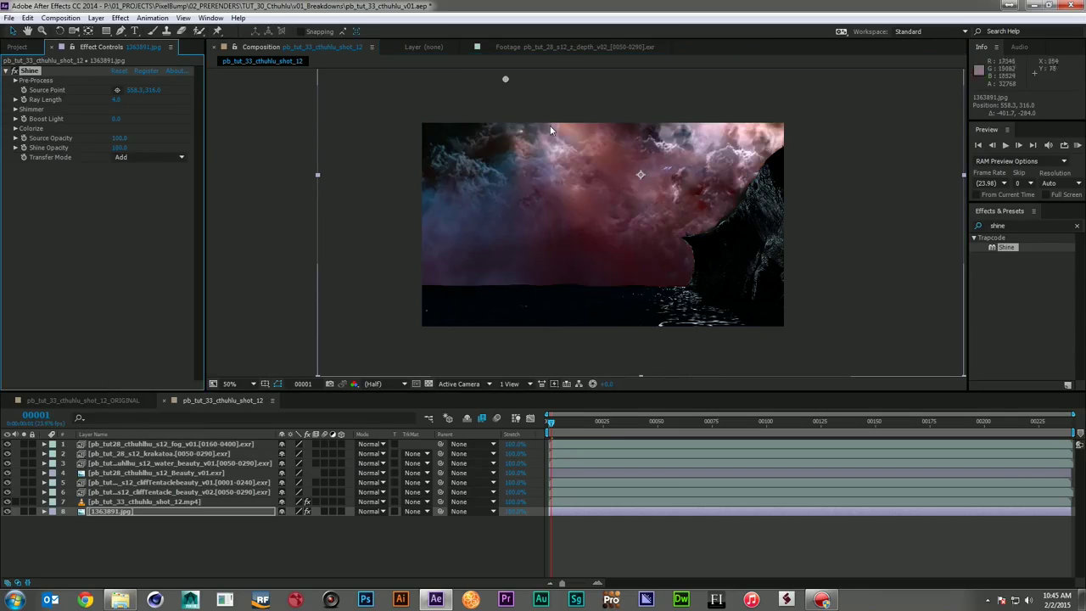
- Try the Fire colour preset for Shine's rays and settle on the Mars preset
click(15, 128)
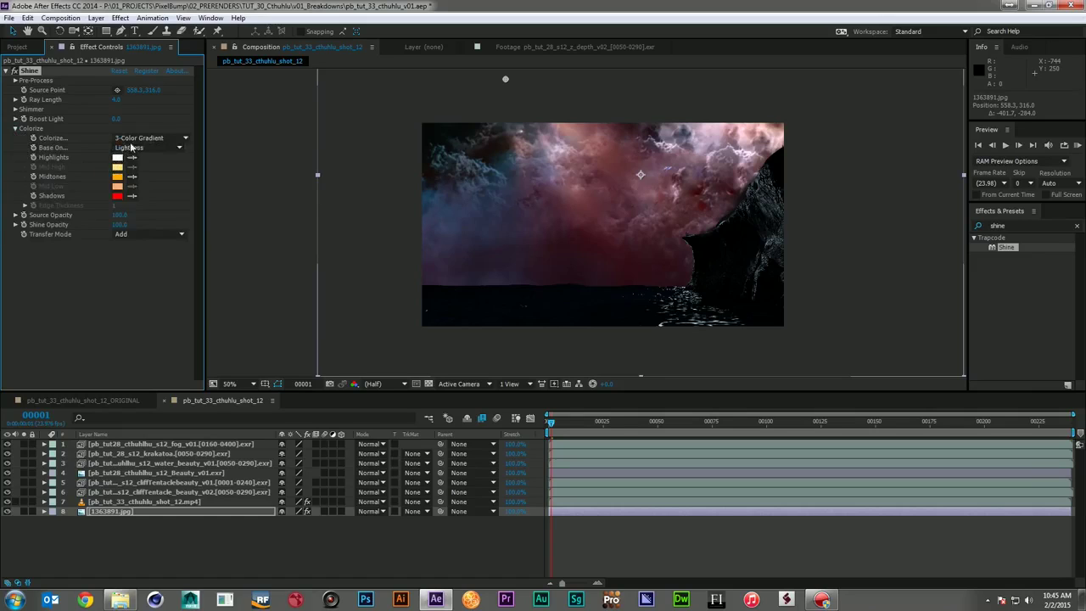
click(148, 137)
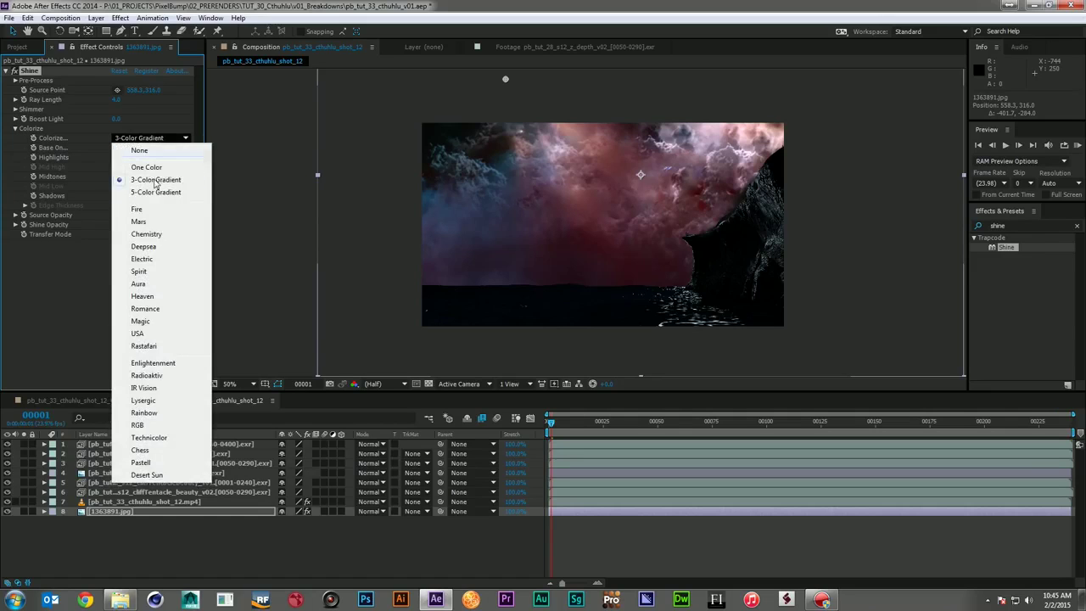
click(146, 210)
click(146, 139)
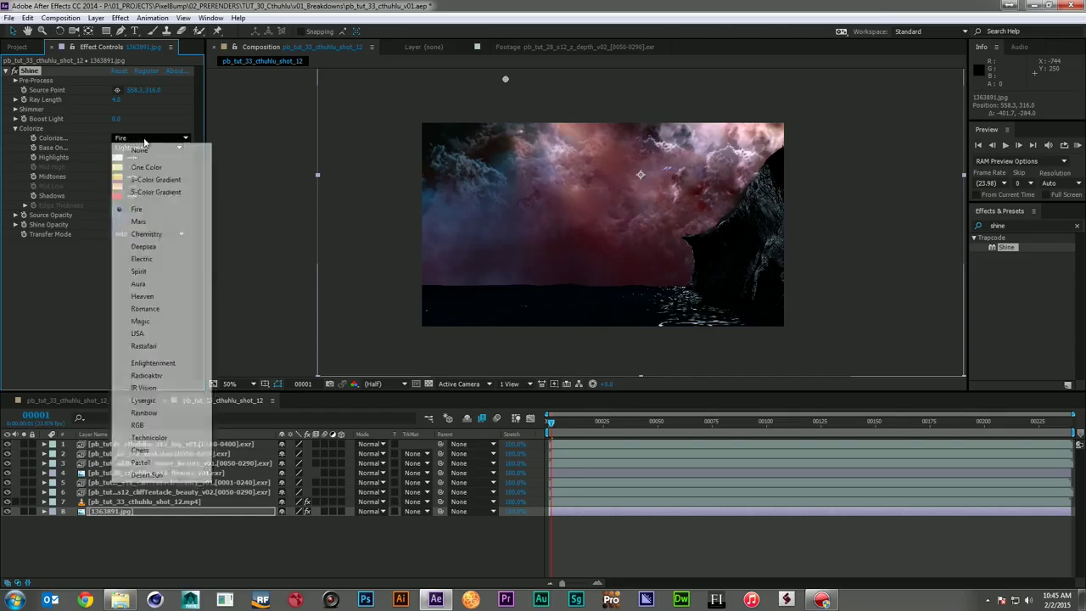
click(146, 229)
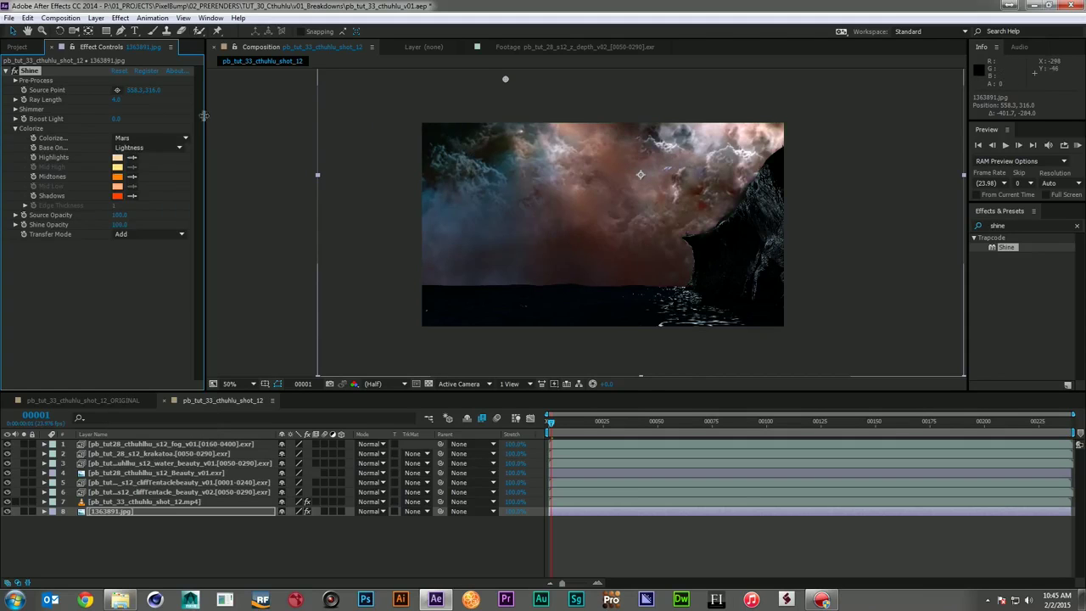
- Set Shine's shimmer amount to about 383 and its detail to 23.1
click(16, 110)
drag(119, 123, 423, 128)
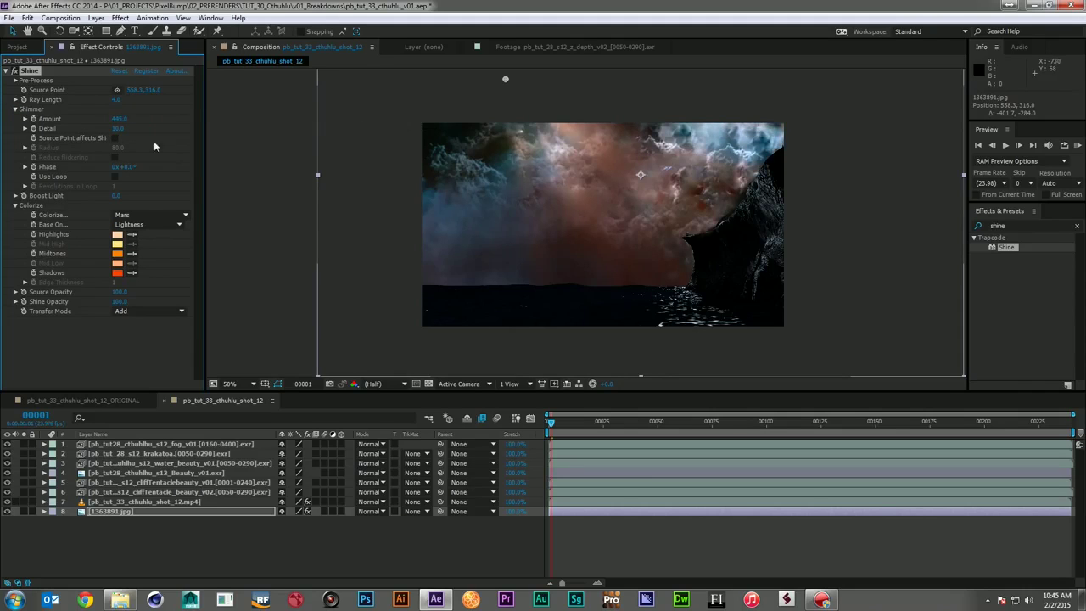
key(ctrl+z)
drag(119, 120, 344, 134)
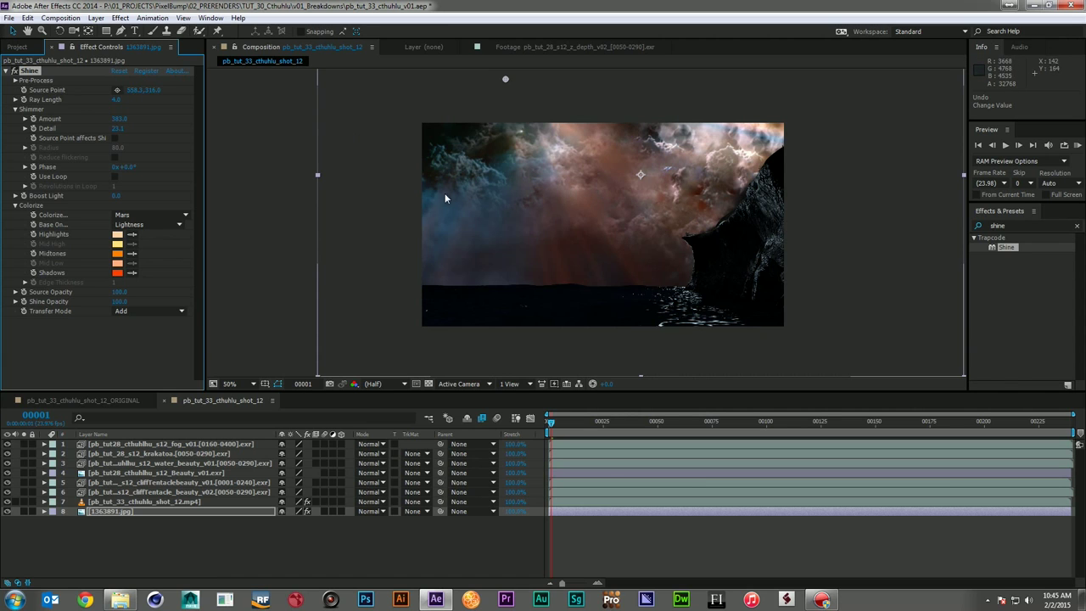
click(211, 544)
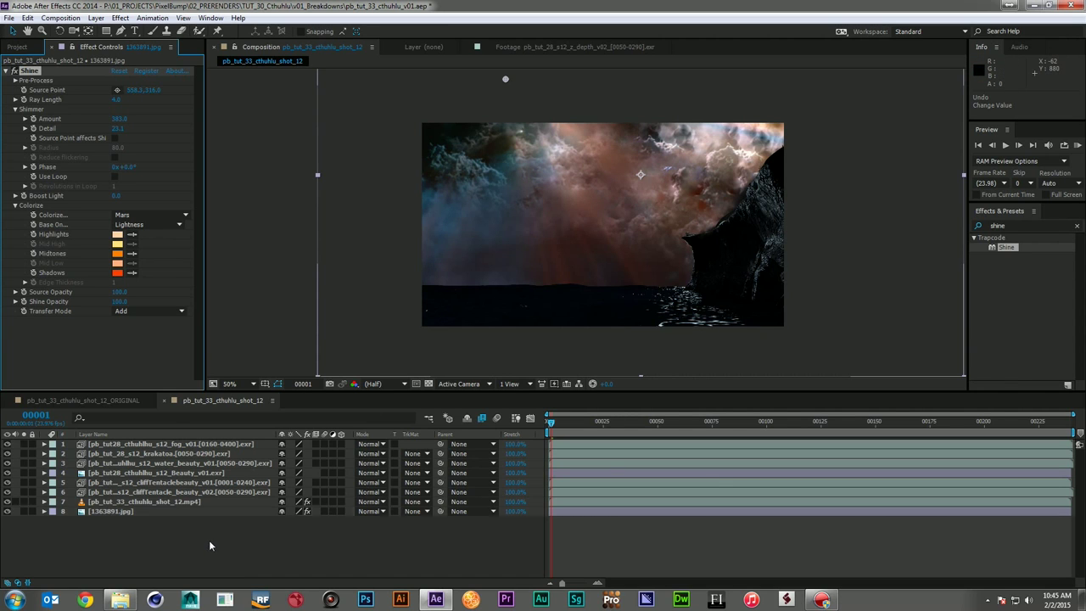
click(6, 71)
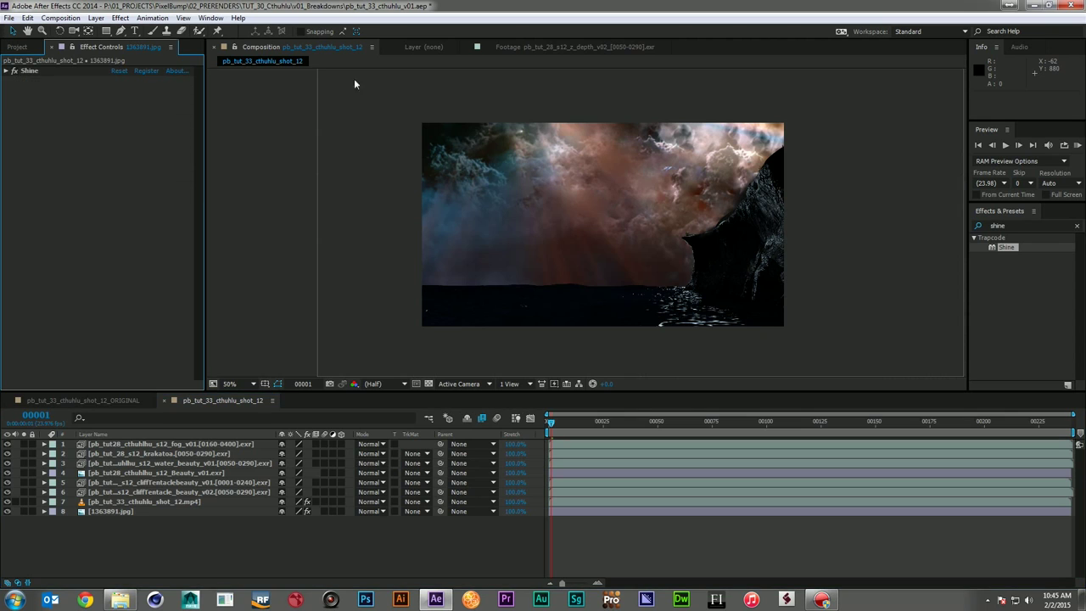
- Add the Curves colour correction to the sky layer below Shine
click(1026, 225)
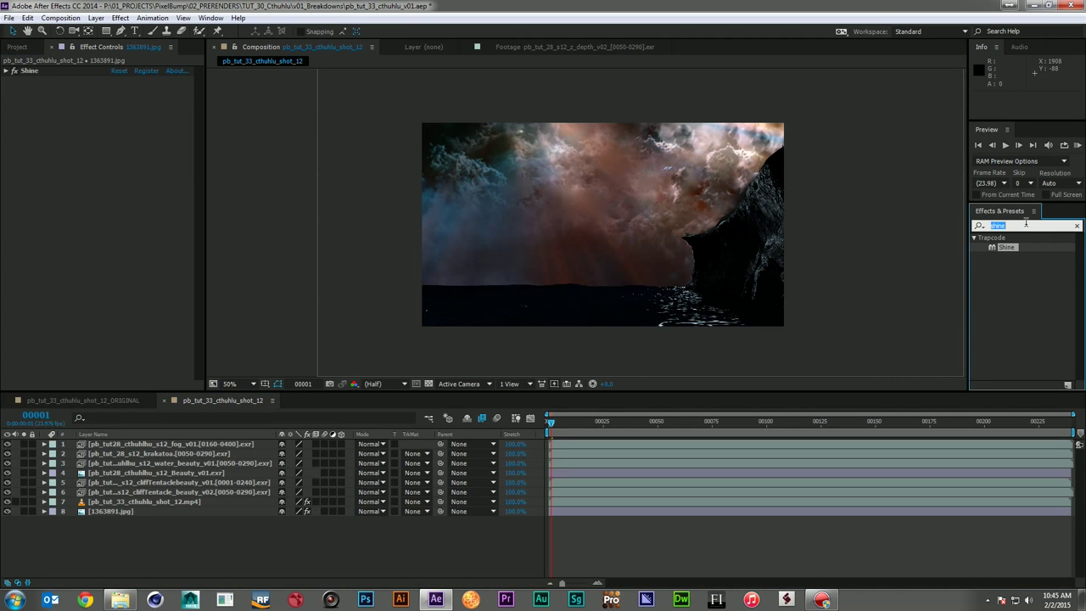
text(curv)
drag(1008, 286, 146, 96)
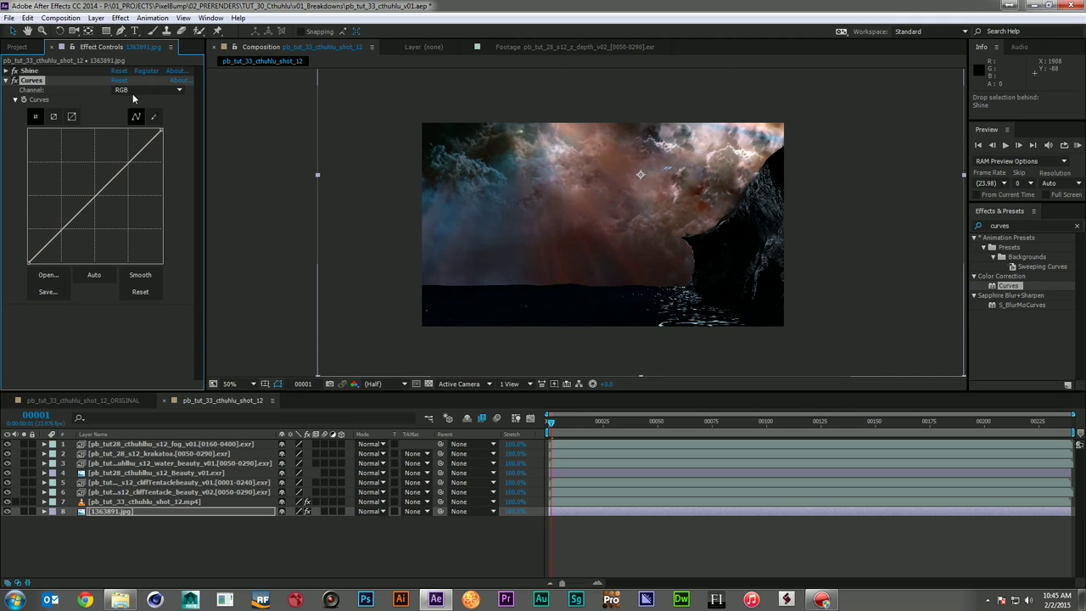
- Warm the sky by lowering the blue curve's midtones slightly and raising the red curve's midtones slightly
click(140, 89)
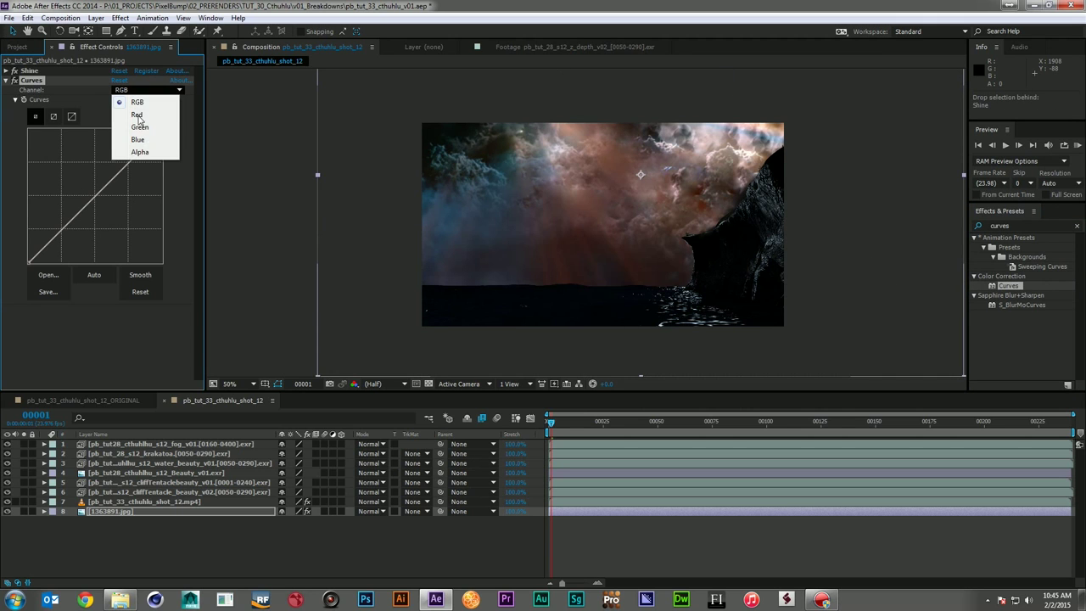
click(138, 139)
drag(102, 190, 103, 199)
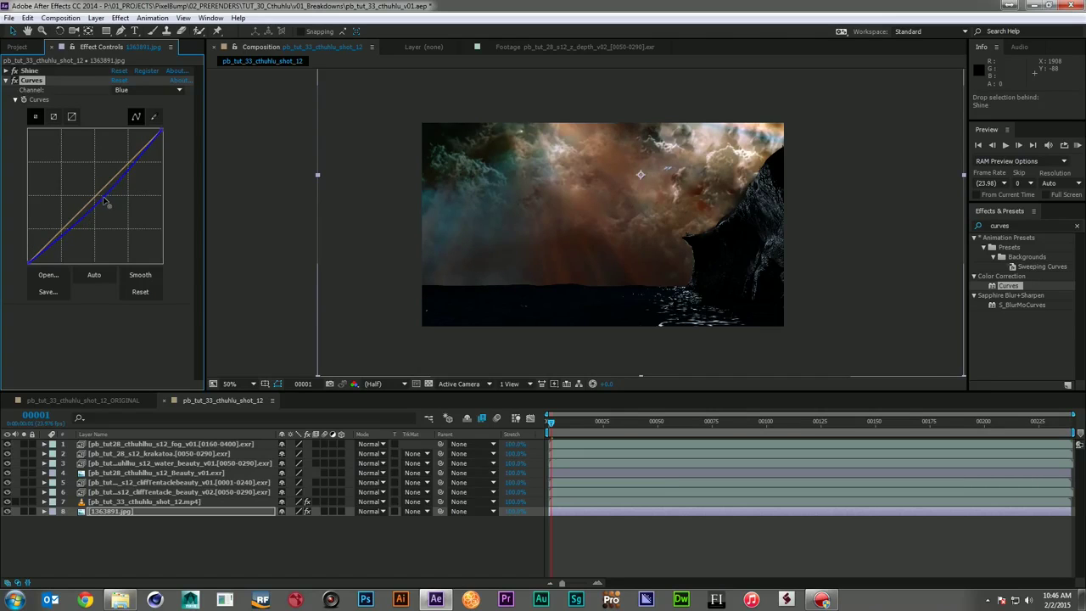
click(144, 90)
click(128, 111)
drag(101, 187, 97, 187)
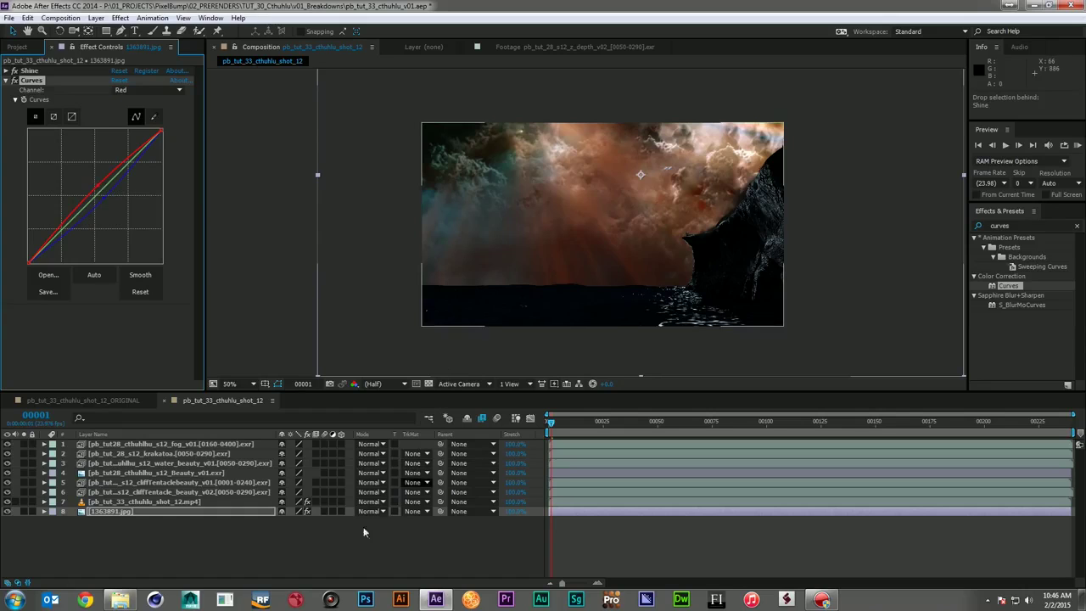
click(355, 546)
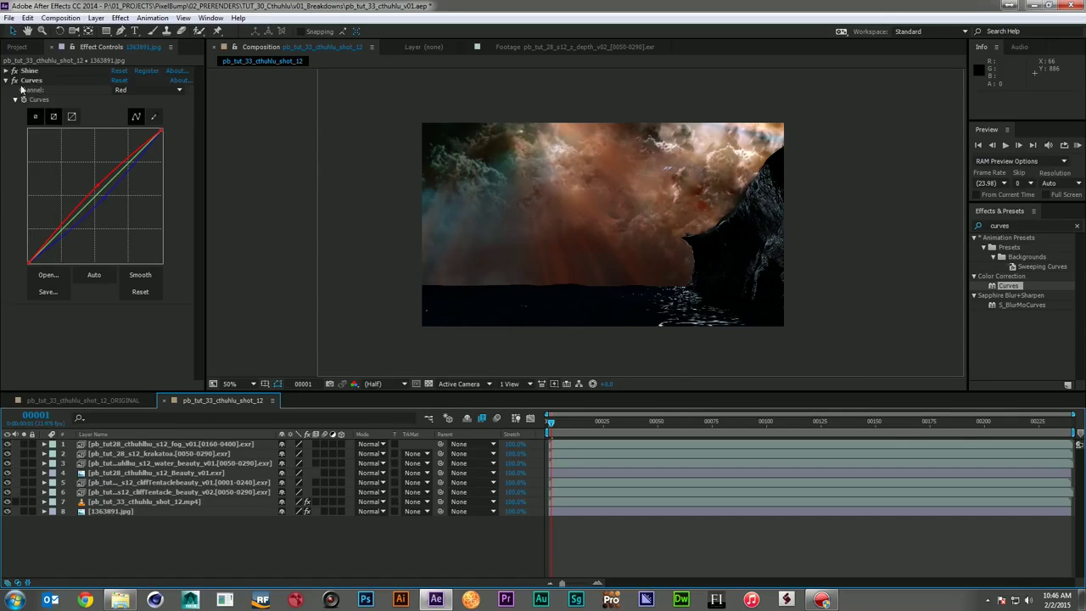
- Shape the sky's RGB curve into a gentle S with raised highlights and lowered shadows for more contrast
drag(13, 72, 13, 81)
click(153, 89)
click(139, 102)
drag(100, 183, 108, 176)
drag(71, 217, 72, 240)
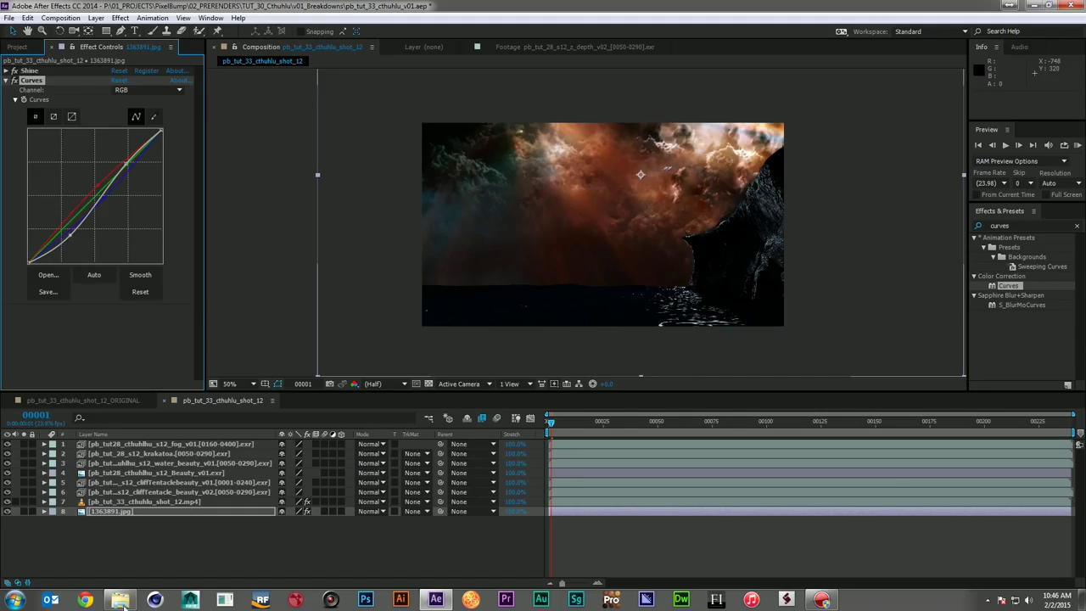
click(170, 533)
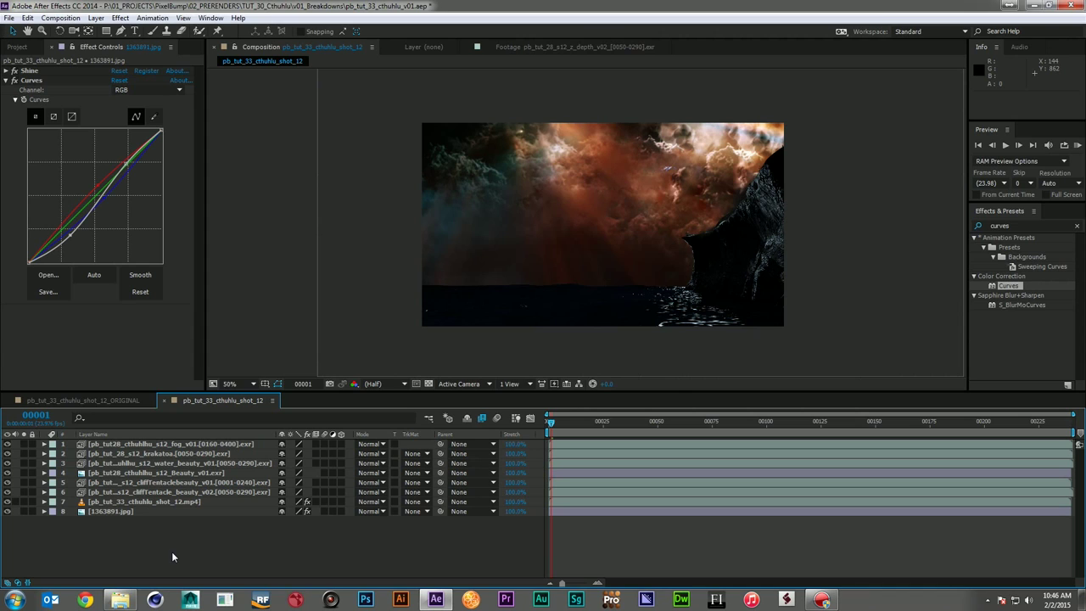
- Create a black 1280 x 720 px solid named BLACK
key(ctrl+y)
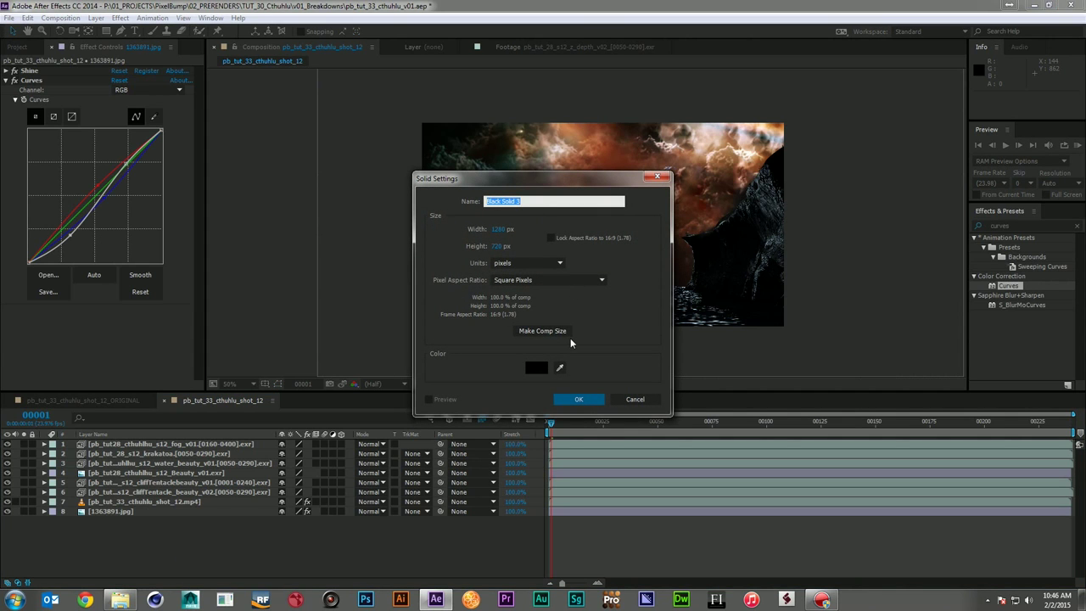
text(BLACK)
key(Return)
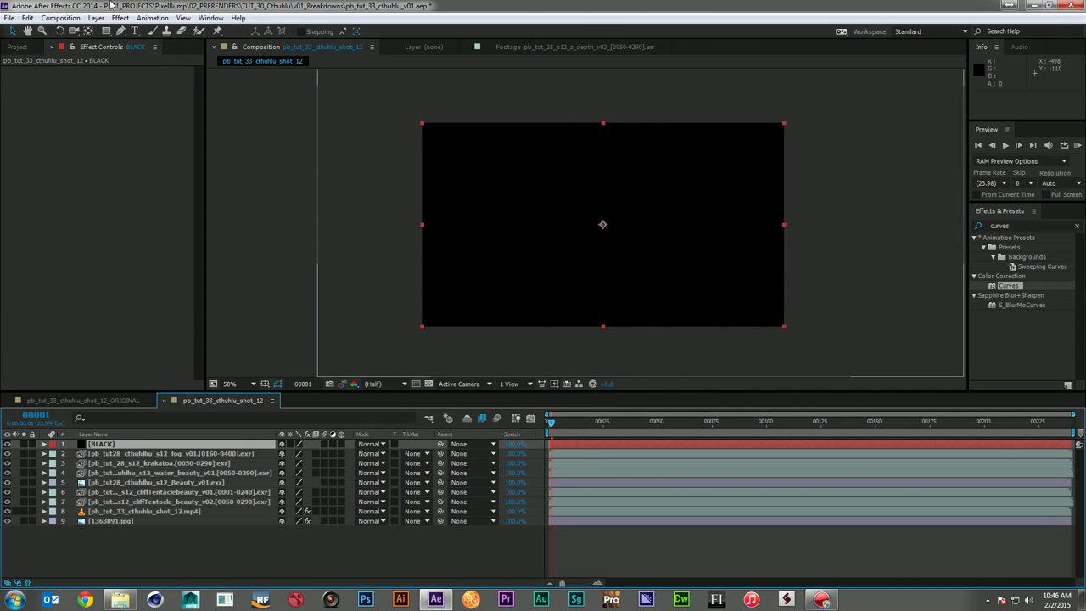
- Mask the BLACK solid with a rectangle over the lower part of the frame, feathered about 333 pixels, and place it directly above the sky layer
click(106, 31)
drag(316, 374, 879, 243)
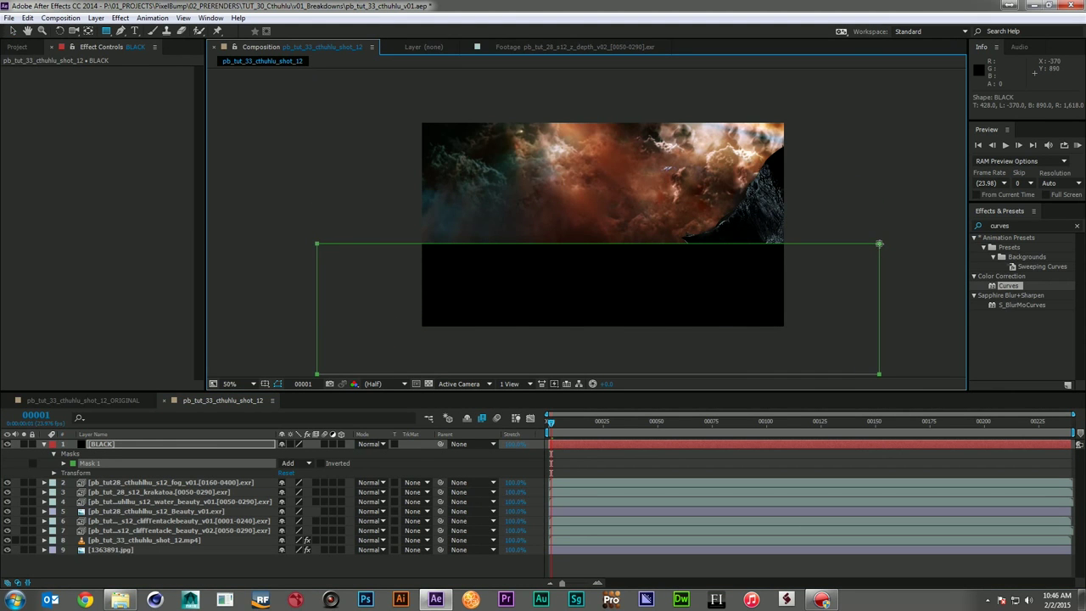
drag(165, 443, 393, 532)
key(f)
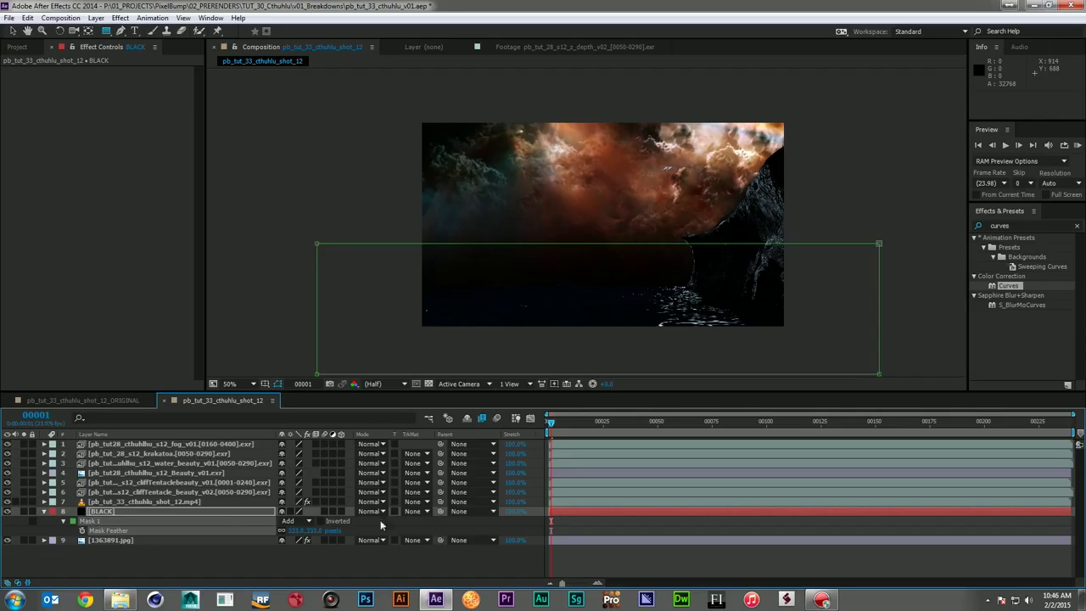
- Lower the upper edge of the BLACK layer's mask slightly and collapse the layer's properties
click(227, 510)
drag(483, 245, 485, 257)
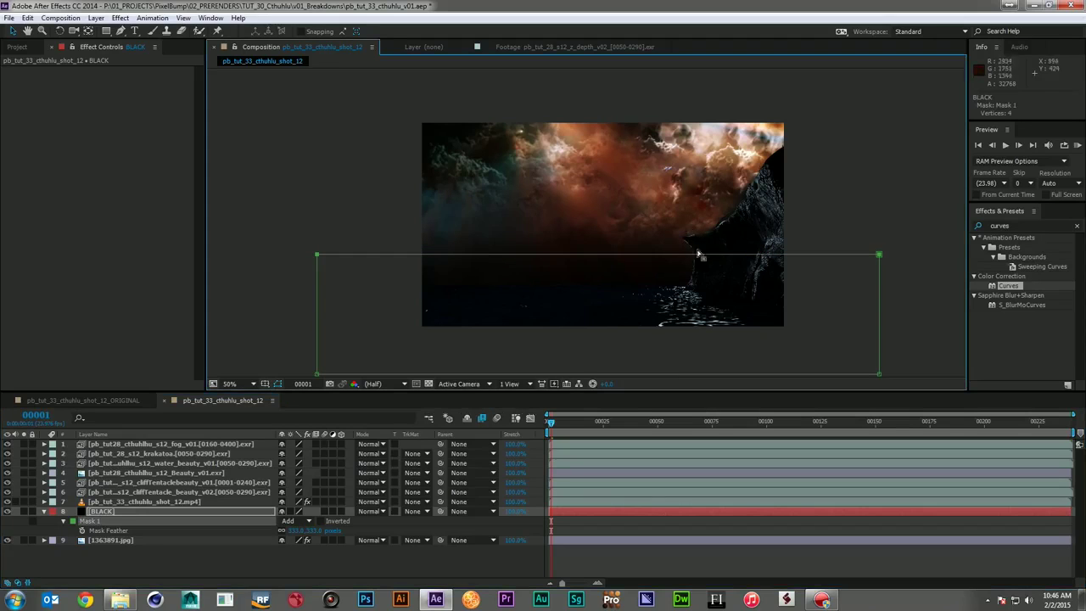
click(311, 558)
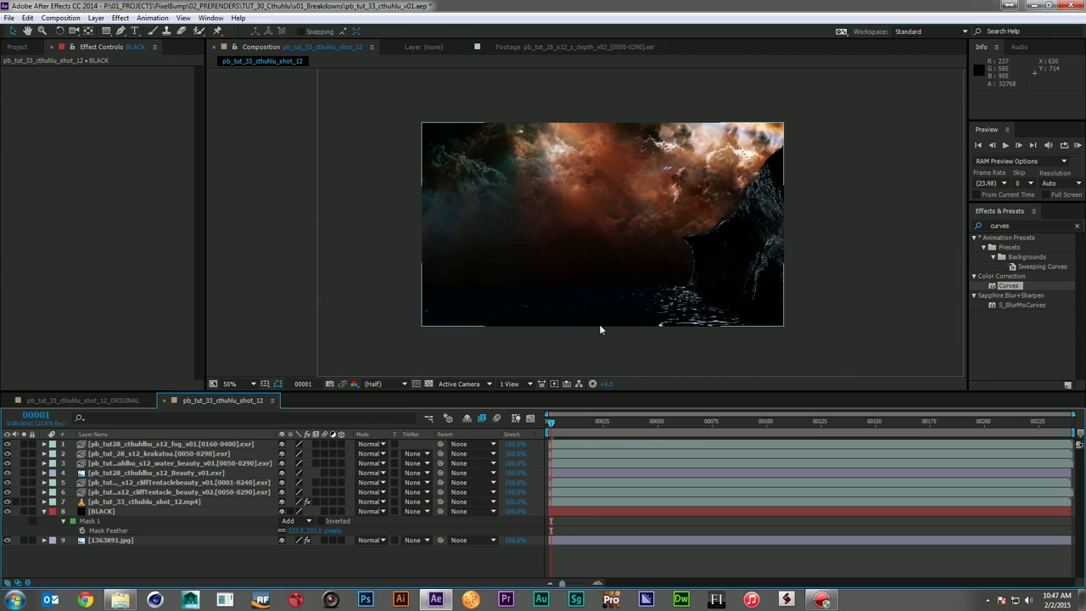
click(44, 520)
click(45, 512)
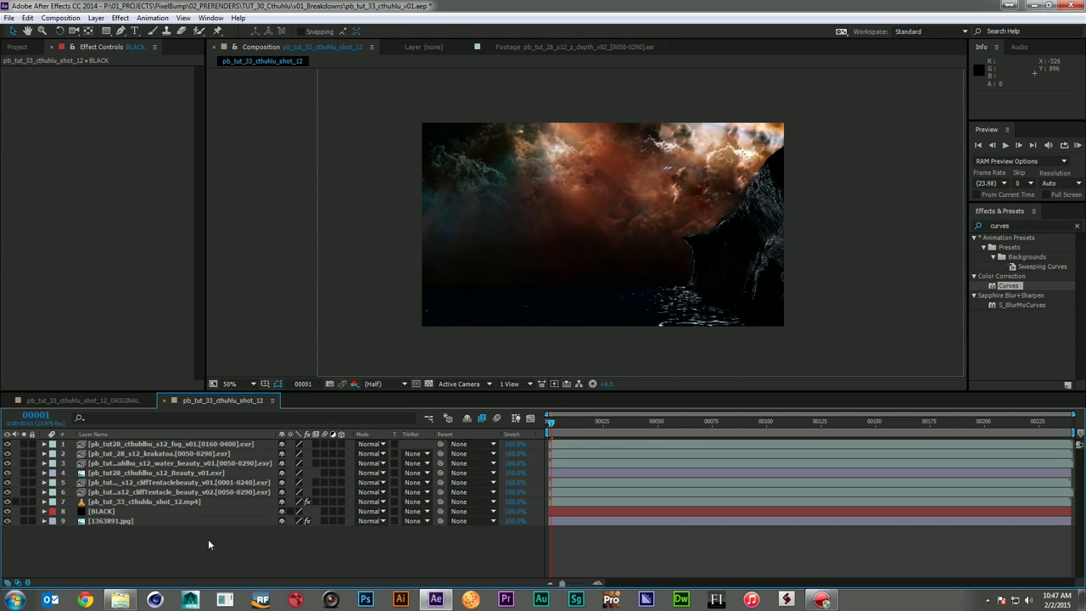
click(17, 47)
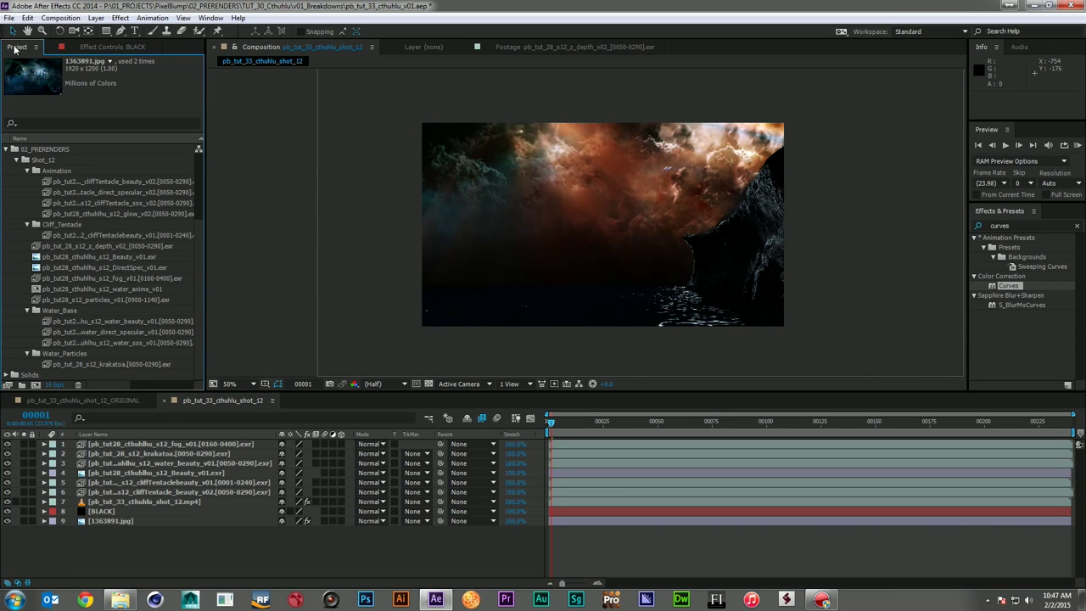
click(202, 472)
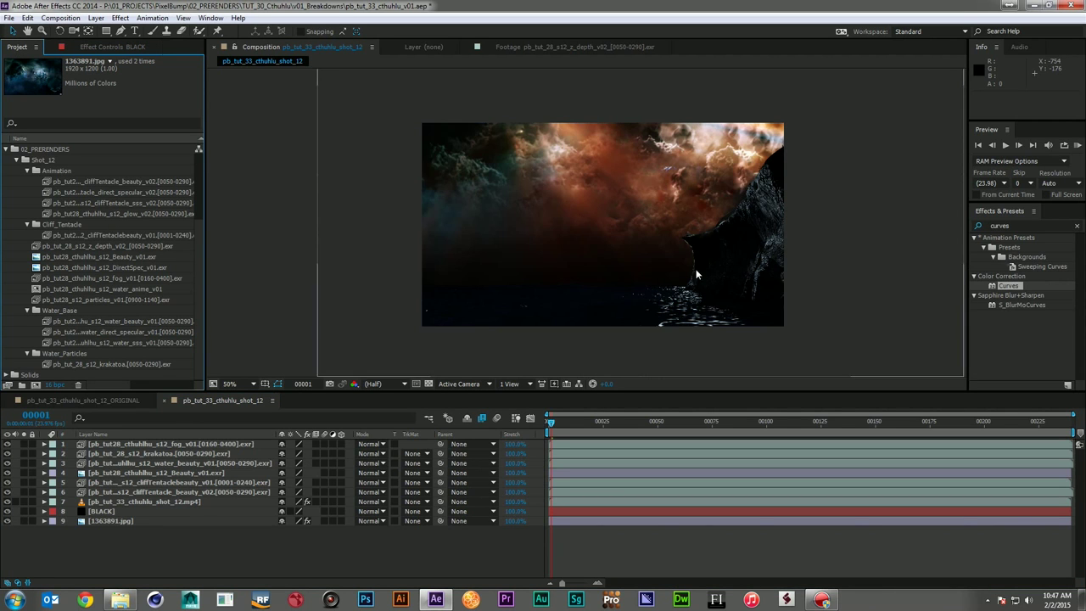
click(194, 501)
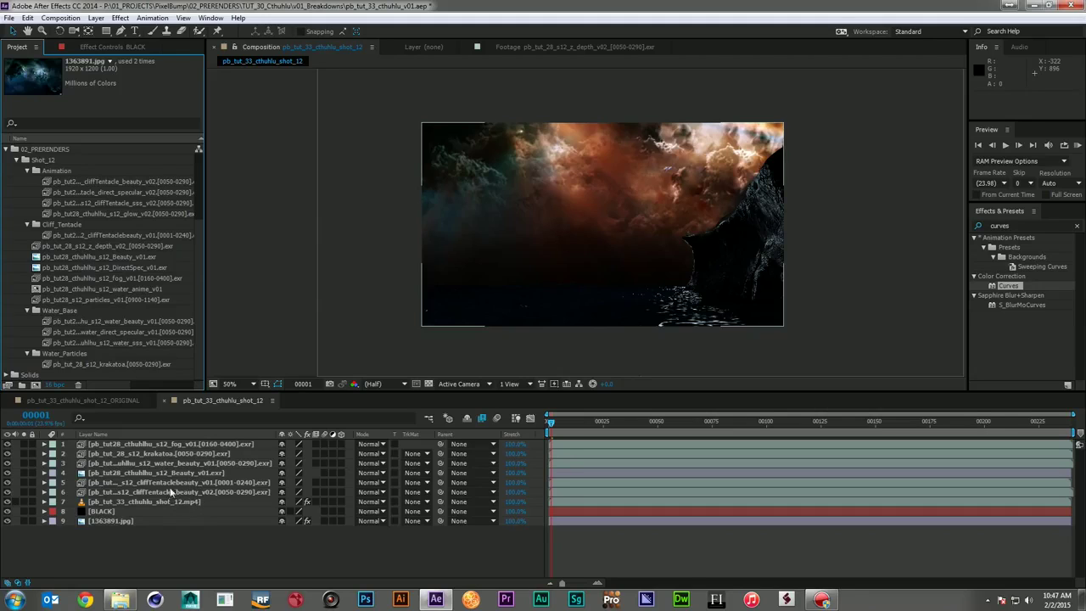
- Add the Curves effect to the fog layer and raise its RGB curve steeply to brighten the fog
click(187, 444)
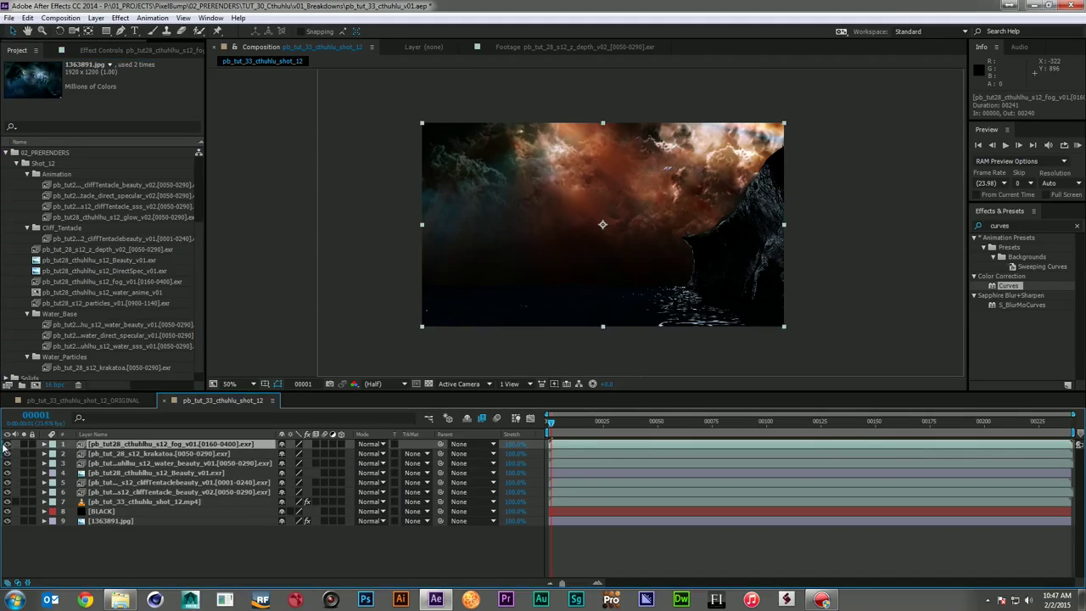
click(151, 51)
drag(1008, 285, 202, 448)
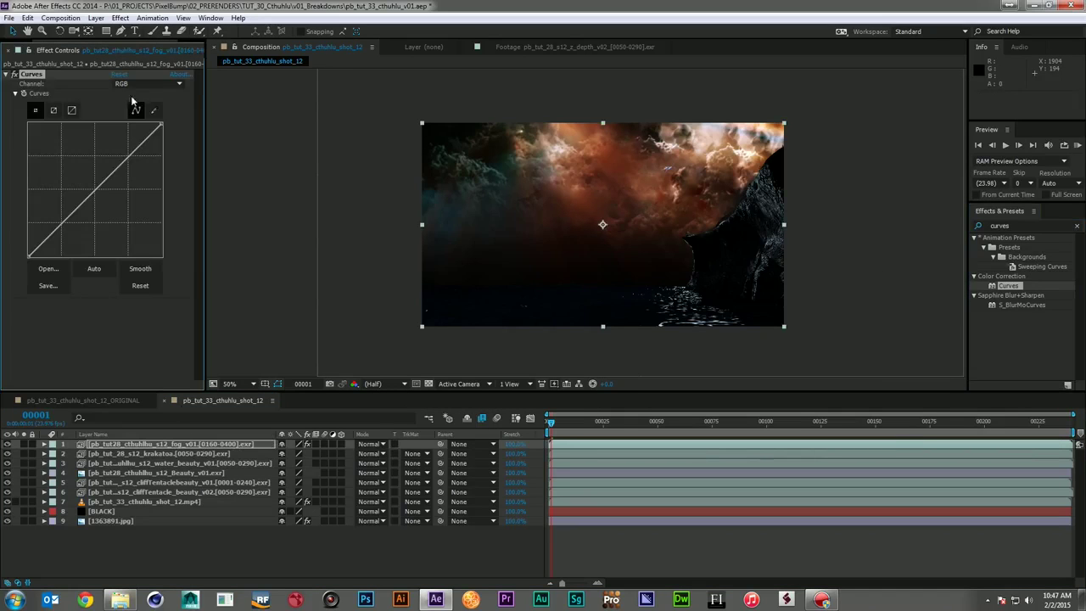
drag(120, 163, 76, 145)
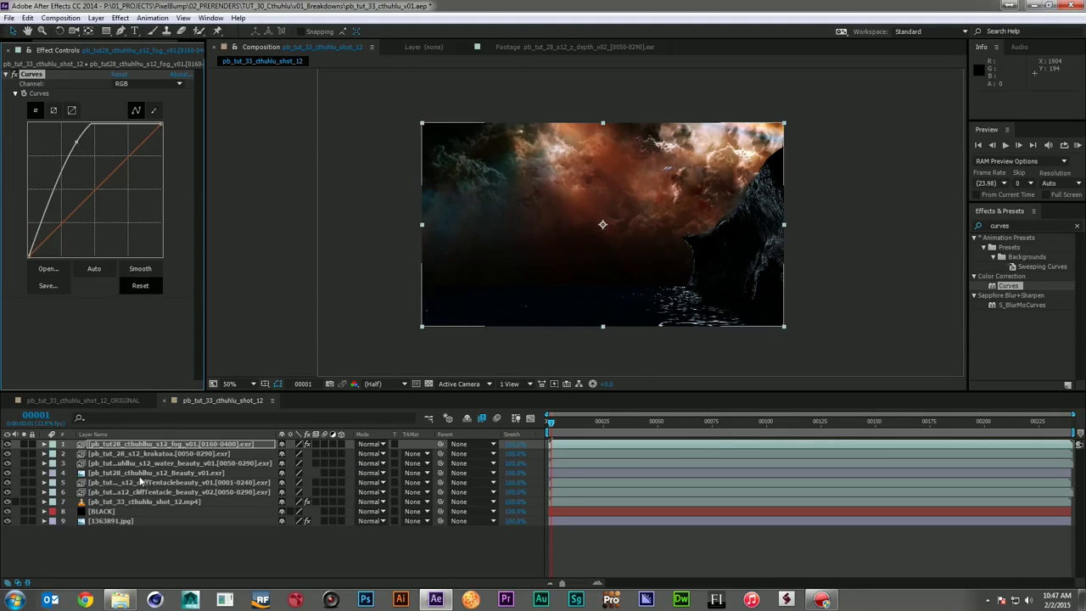
- Show the layers' source names and set the fog layer's blending mode to Screen
click(98, 434)
click(370, 443)
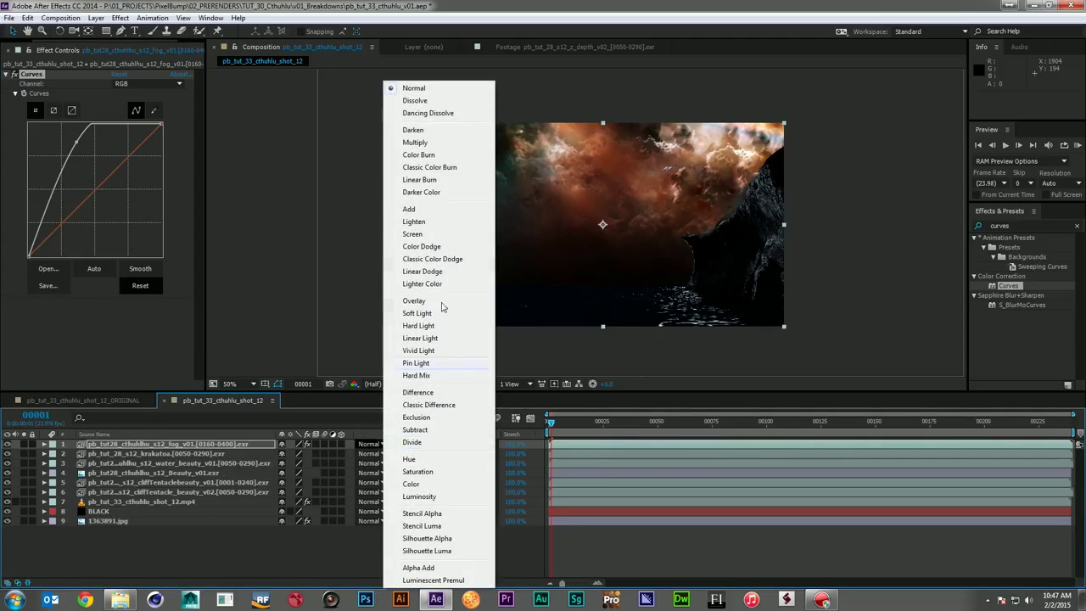
click(412, 234)
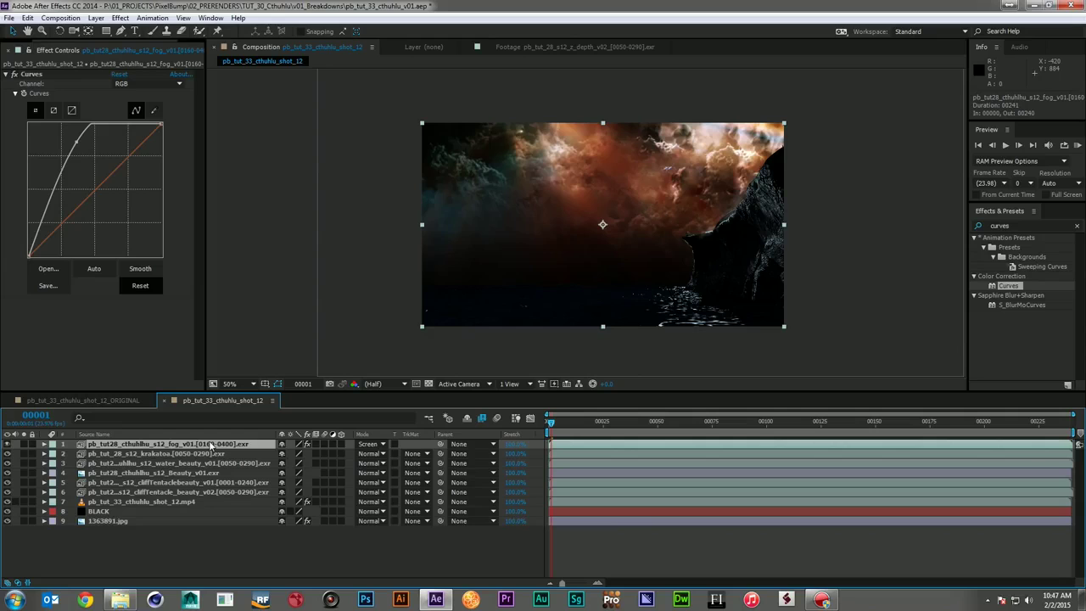
- Create a black 1280 x 720 px solid named FRACTAL at the top of the layer stack
key(ctrl+y)
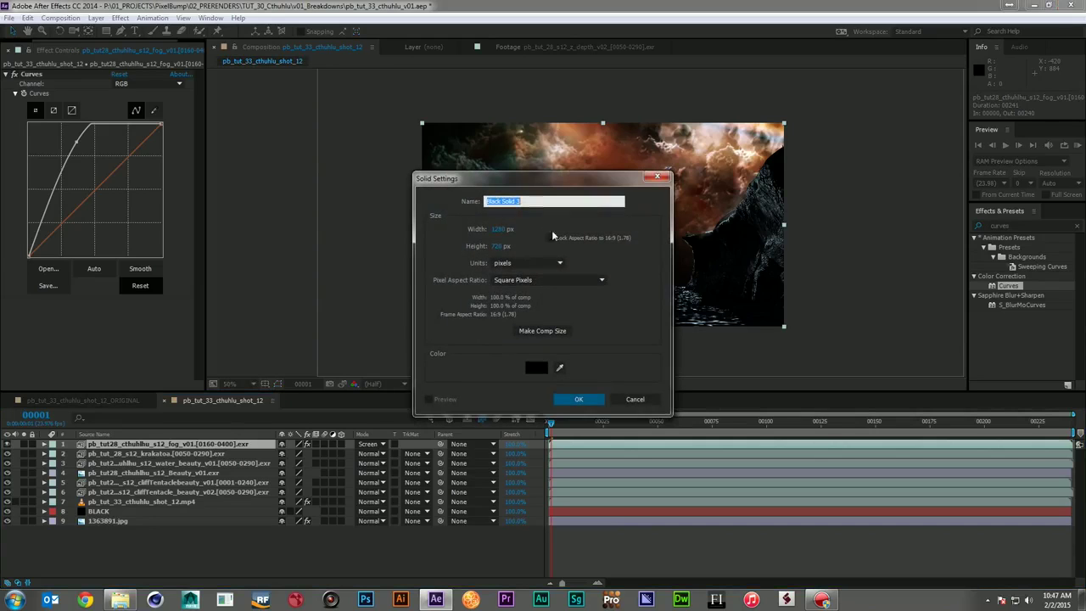
text(FRACTAL)
key(Return)
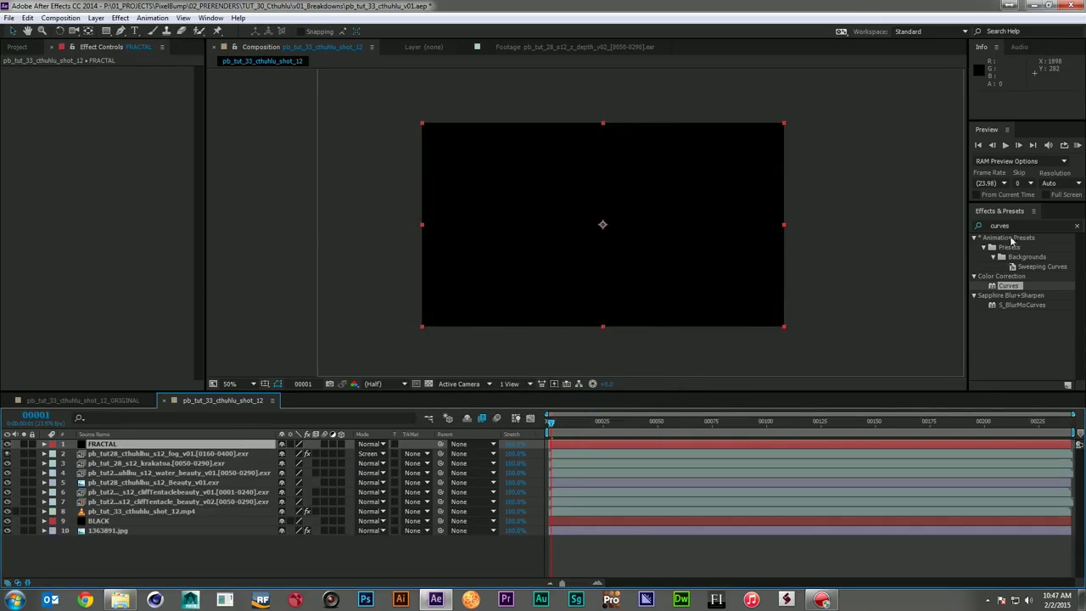
- Apply Fractal Noise to the FRACTAL solid and set the noise scale to 27
click(1036, 225)
click(1038, 225)
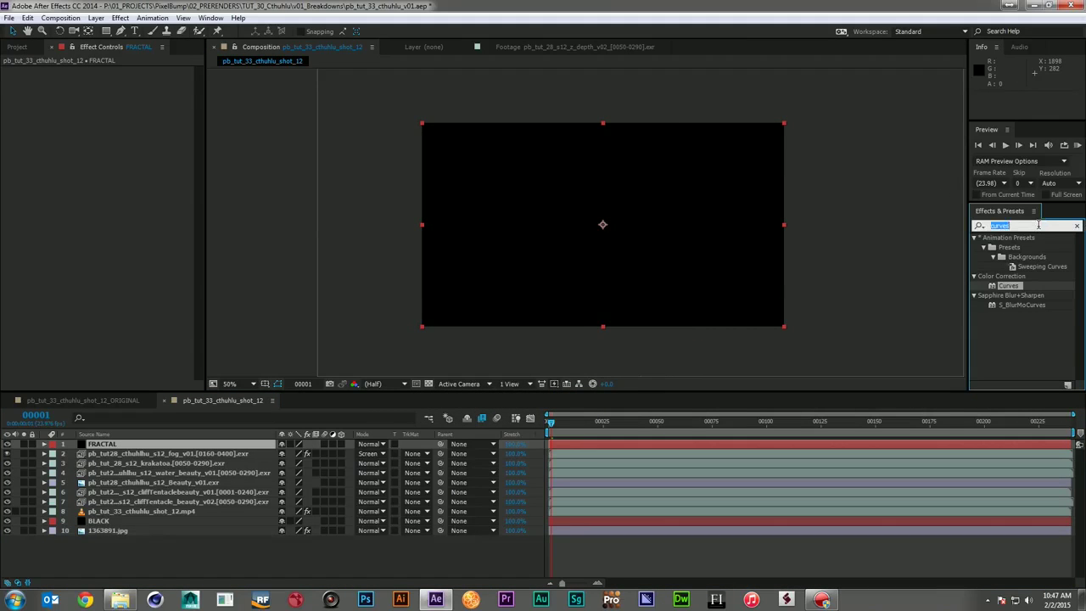
text(fract)
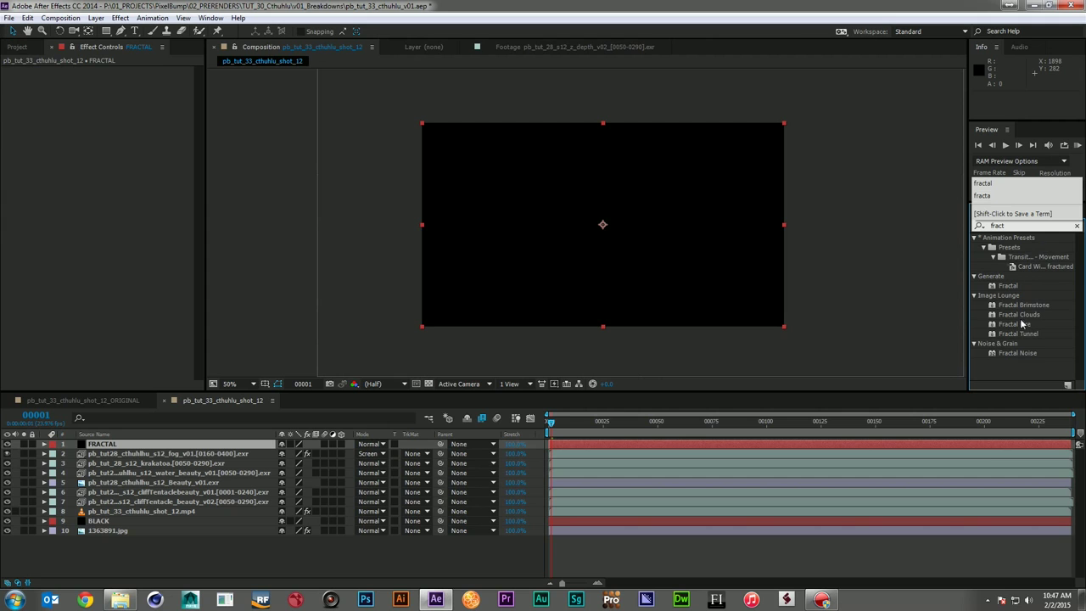
drag(1018, 353, 212, 444)
click(161, 80)
click(161, 79)
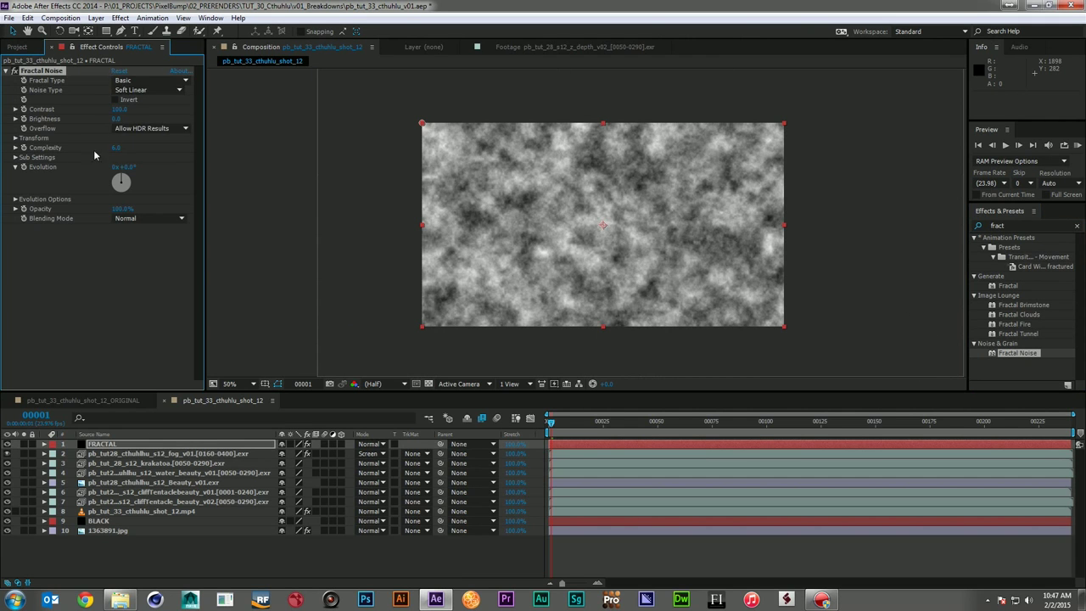
click(15, 137)
drag(128, 168, 79, 166)
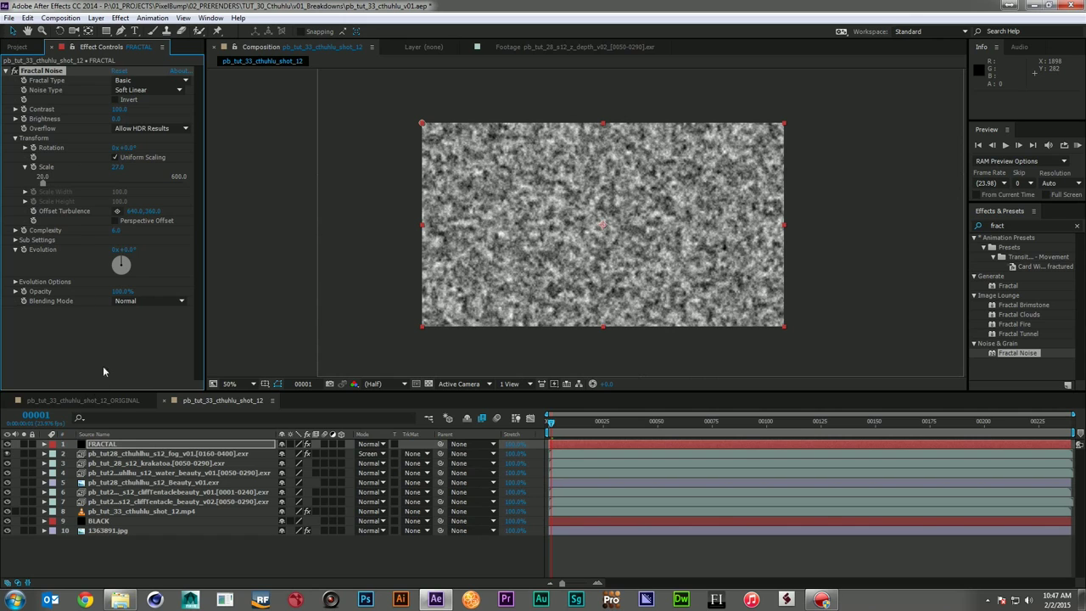
- Duplicate the fog layer, place the copy above FRACTAL and use it as FRACTAL's luma matte
click(170, 454)
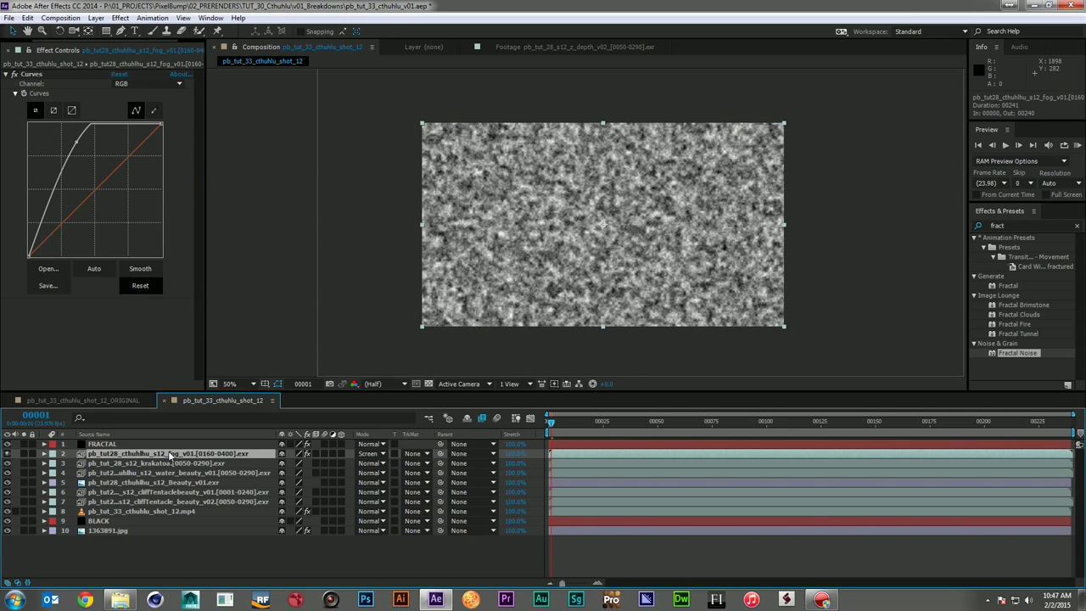
key(ctrl+d)
drag(170, 454, 173, 442)
click(102, 453)
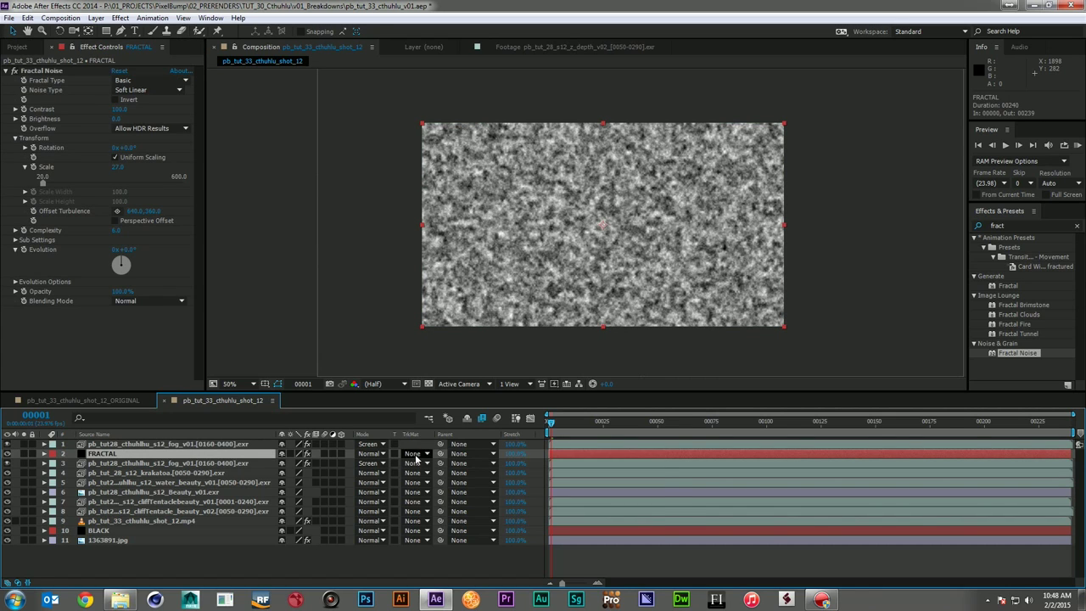
click(415, 454)
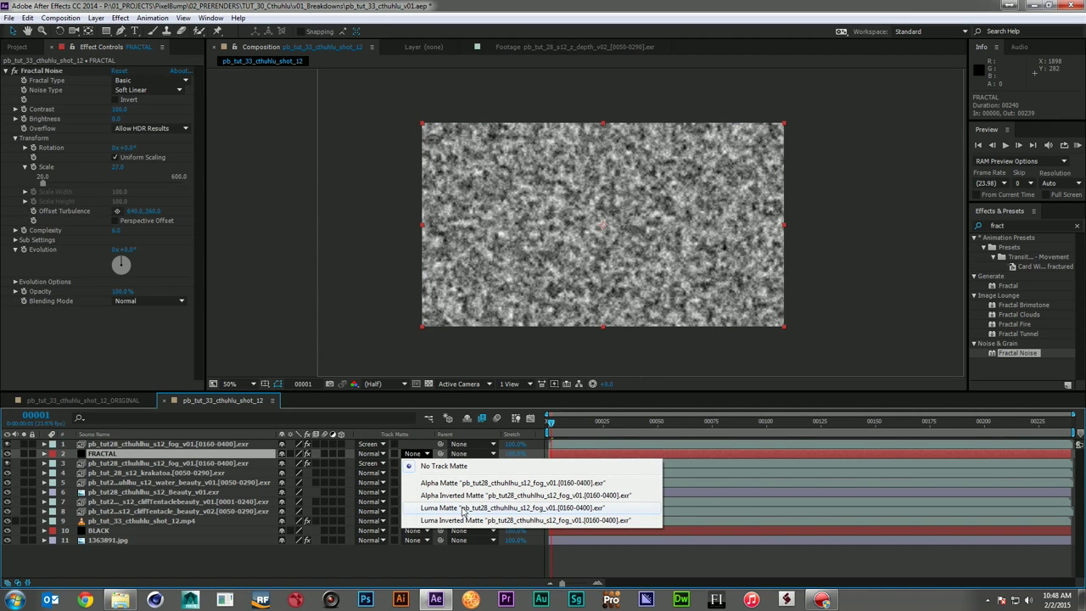
click(470, 507)
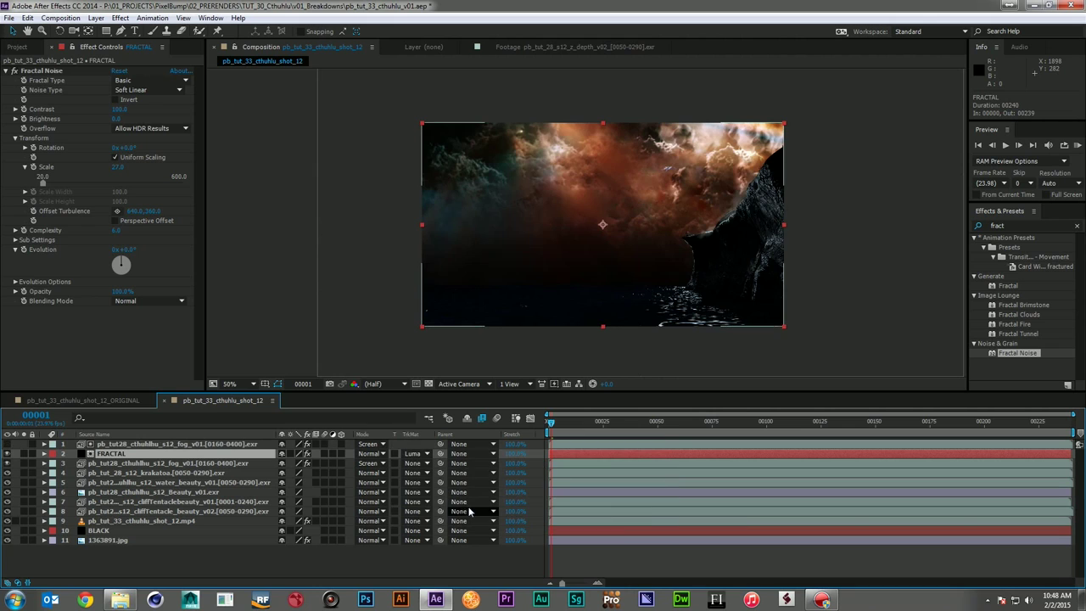
- Compare the shot with the FRACTAL layer hidden and shown, examining the fog around the cliff up close
click(7, 454)
click(9, 455)
click(10, 456)
click(9, 456)
click(9, 456)
click(9, 456)
key(slash)
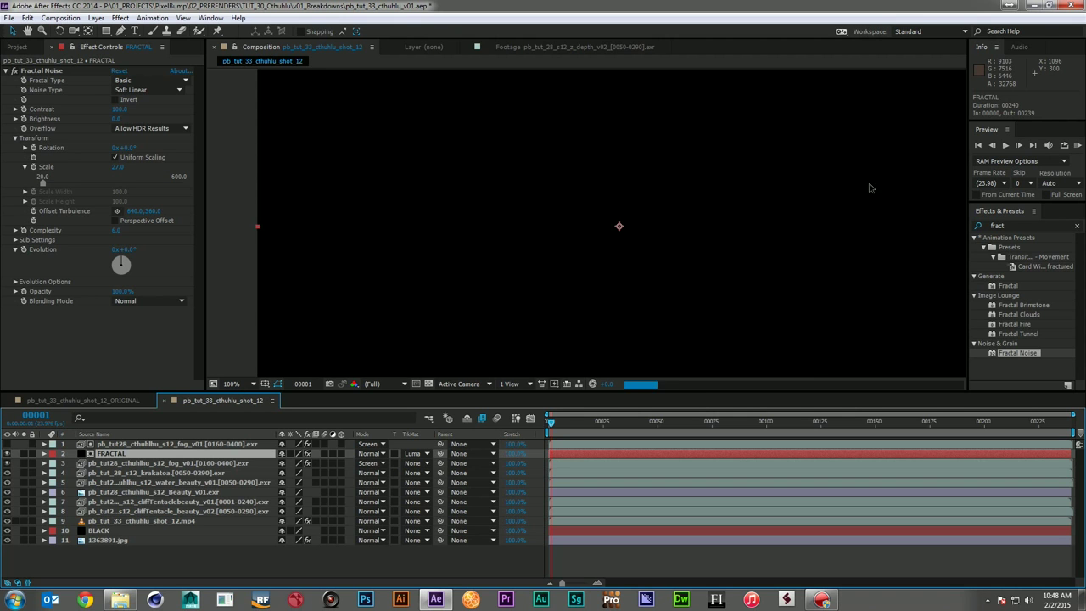
scroll(813, 216, up, 1)
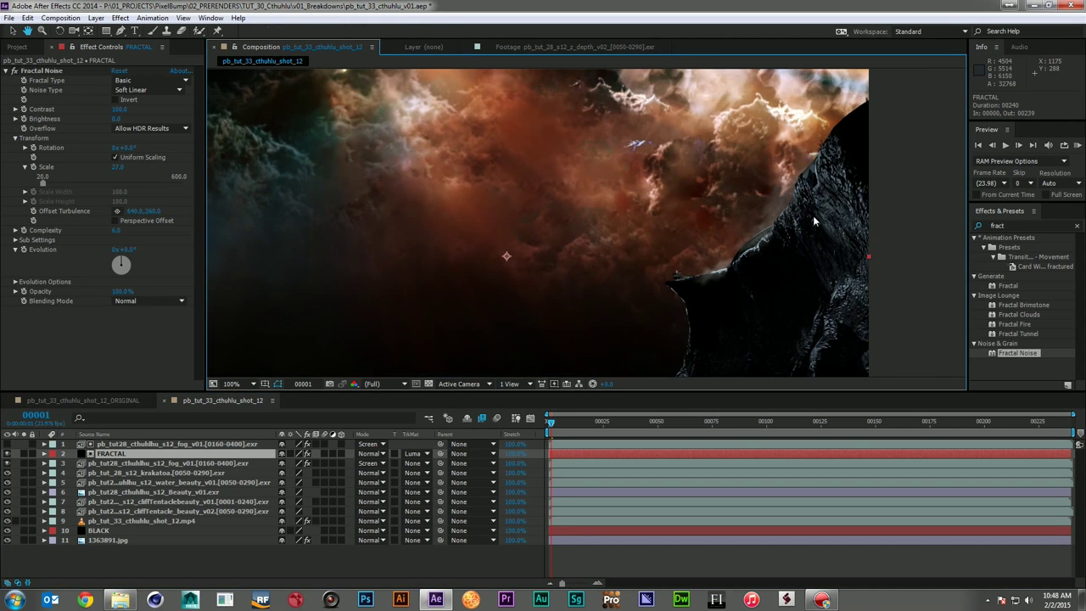
click(9, 456)
click(10, 456)
click(9, 456)
click(9, 455)
click(10, 456)
click(9, 456)
click(10, 456)
click(9, 456)
scroll(483, 274, down, 4)
drag(484, 274, 632, 255)
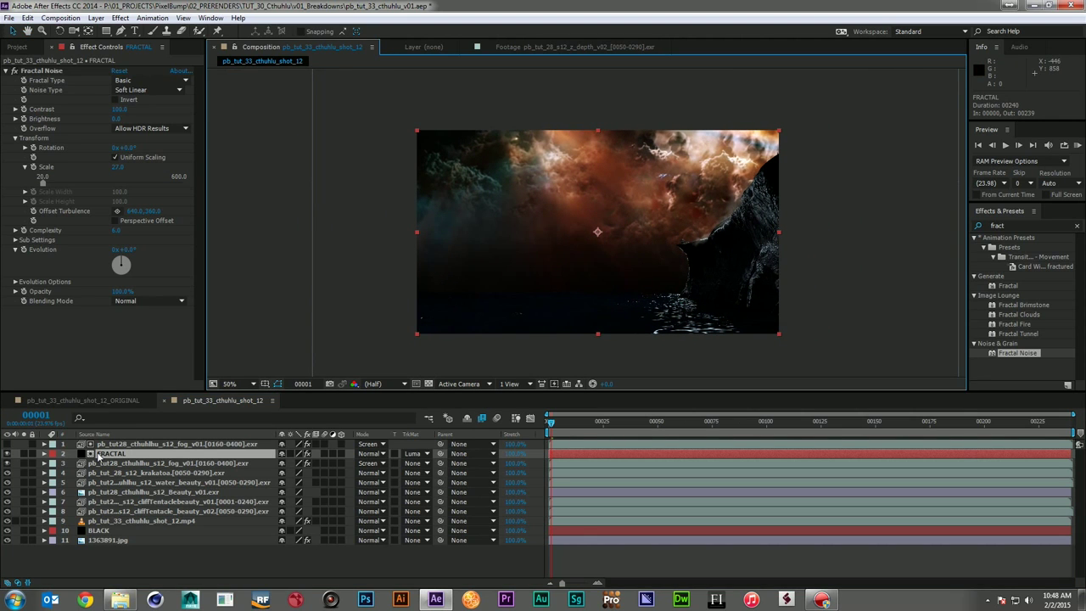
- Animate the Fractal Noise evolution on FRACTAL from 0° at frame 0 to 90° at frame 239
key(Home)
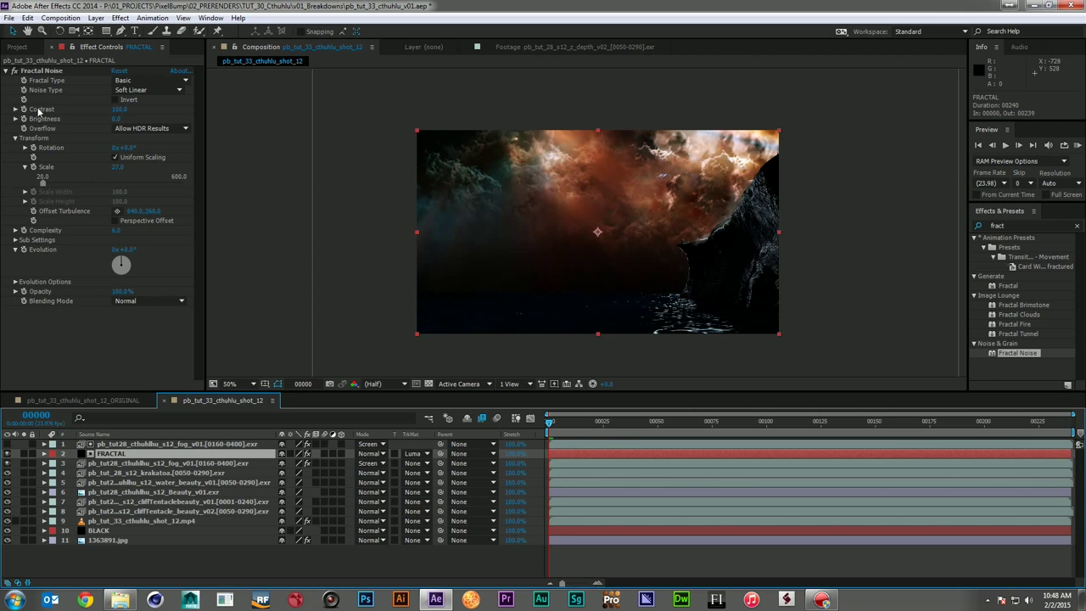
click(25, 249)
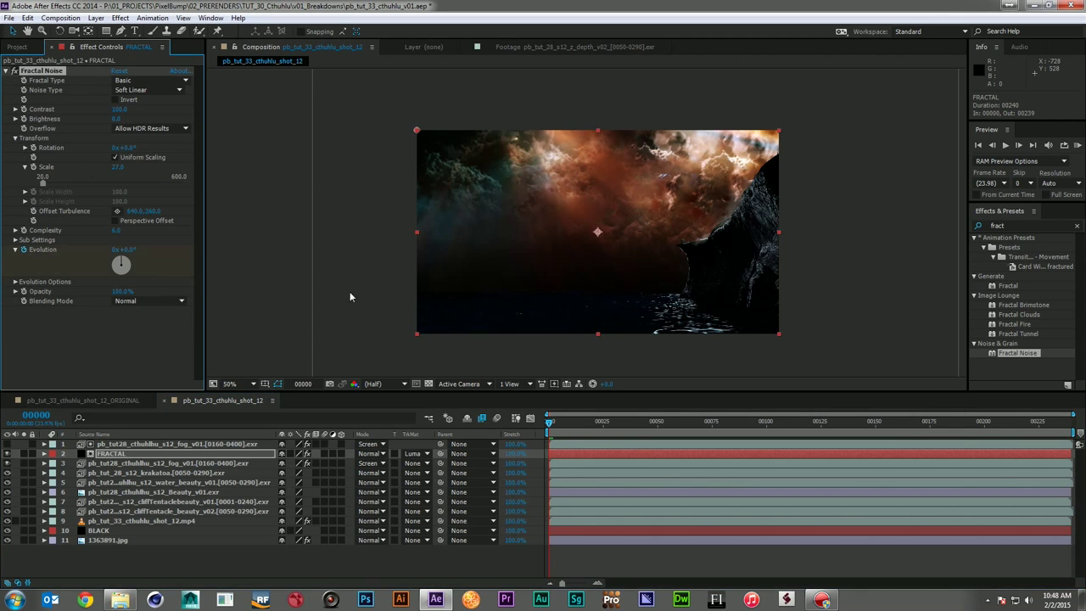
click(1070, 424)
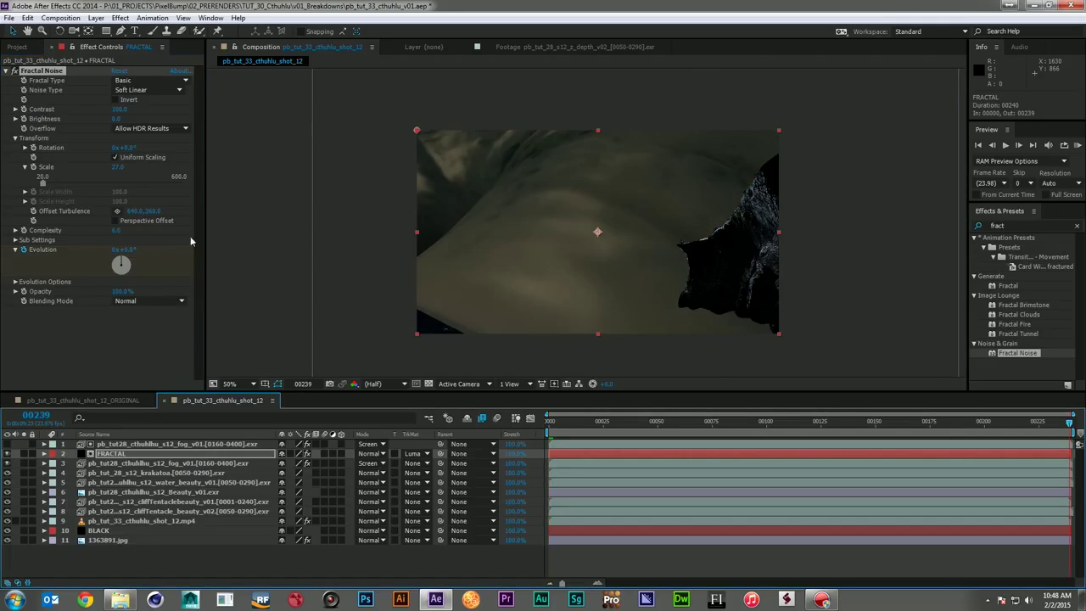
click(124, 250)
key(Return)
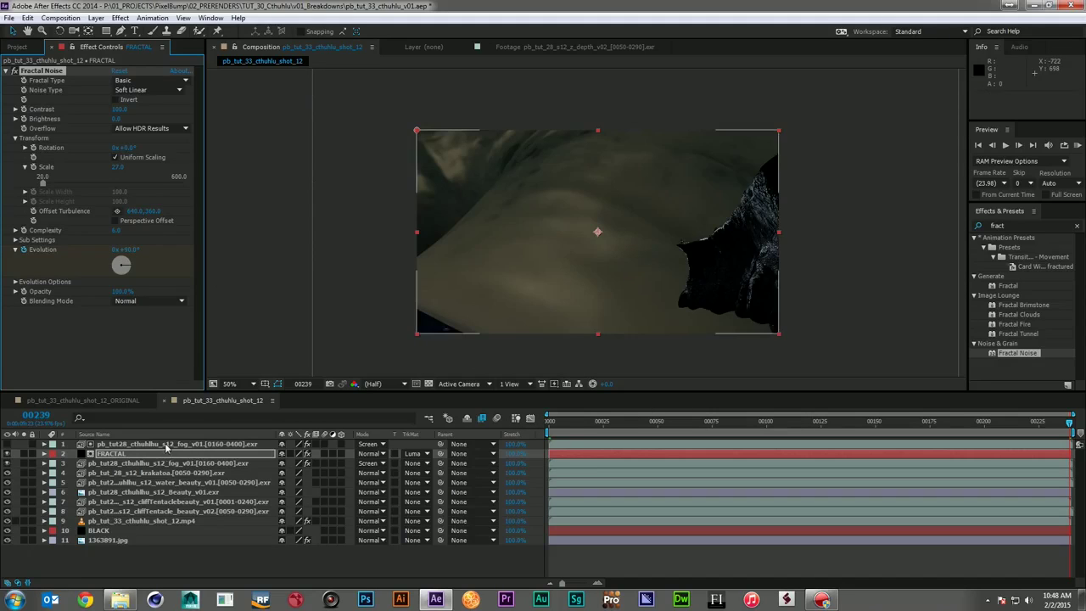
- Move the cliffTentacle_beauty_v02 layer to the top of the layer stack and view frame 187
click(204, 505)
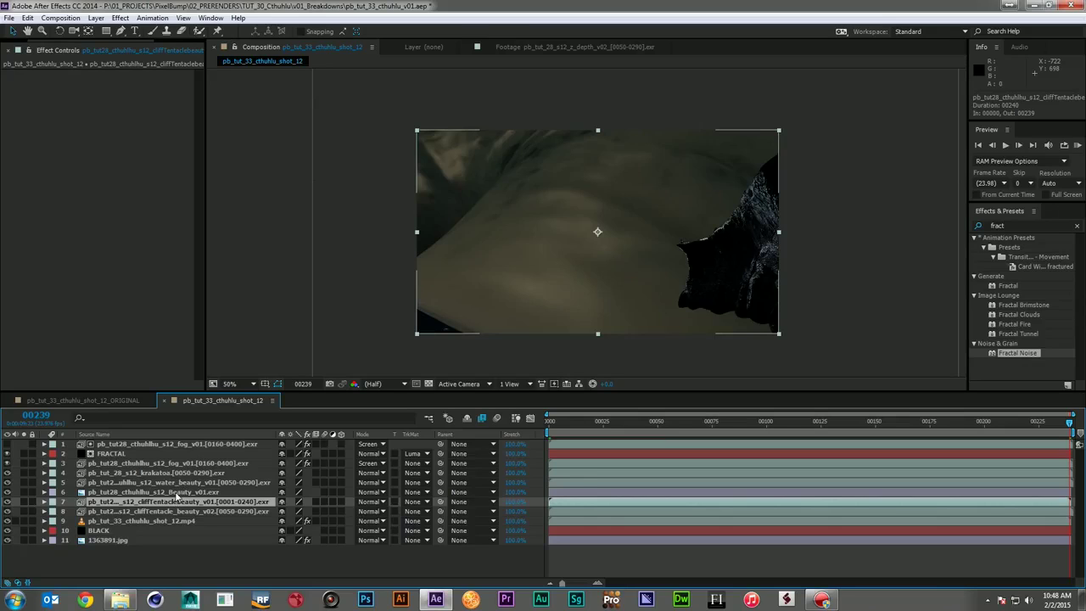
click(165, 493)
click(157, 502)
drag(169, 515, 188, 445)
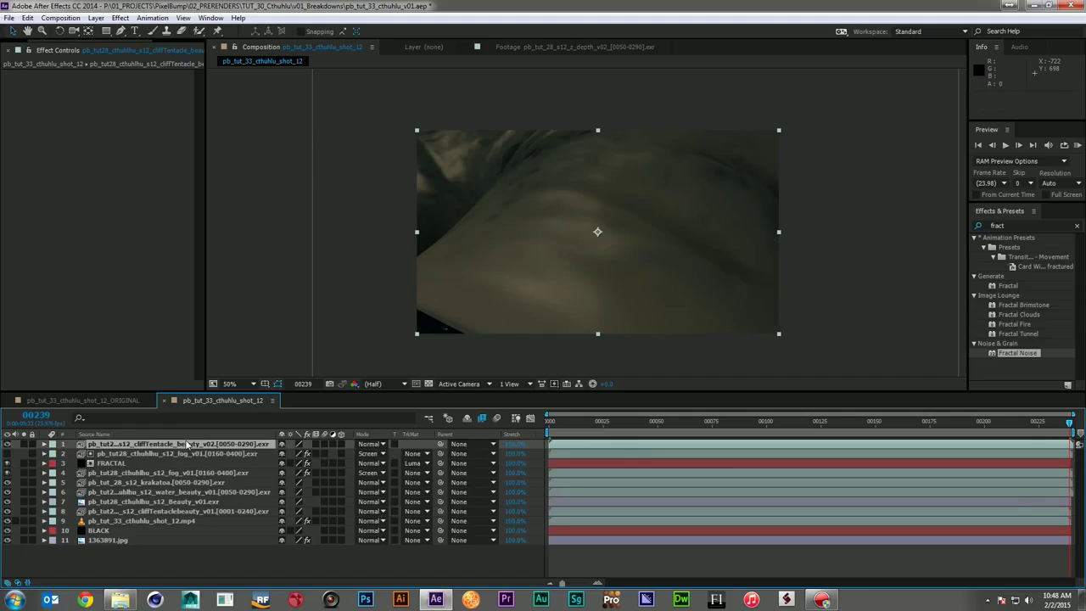
click(956, 422)
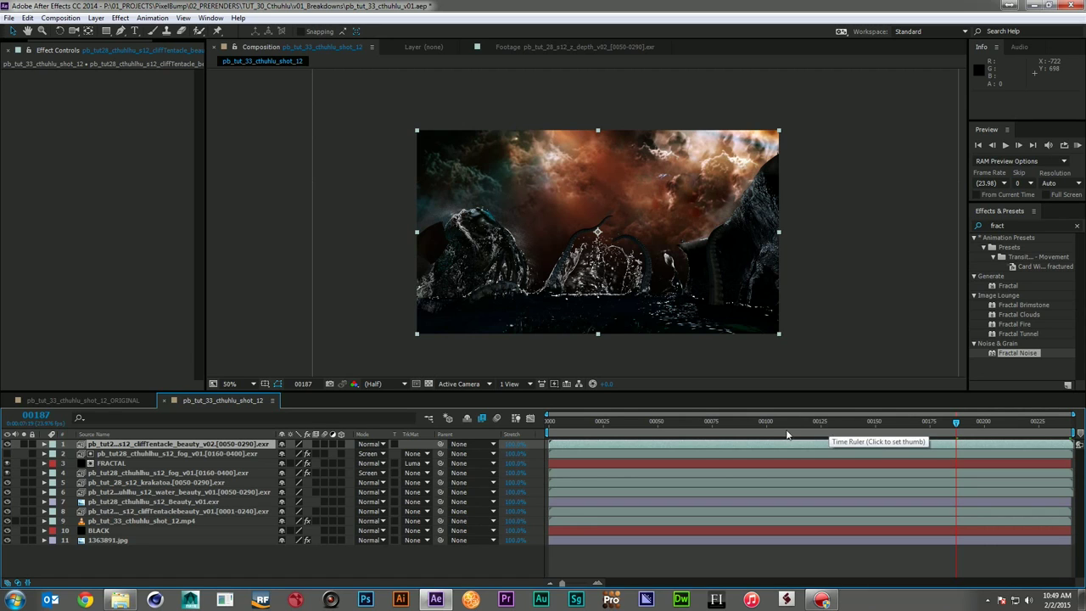
- Move the matte fog copy, FRACTAL and the fog layer together above cliffTentacle_beauty_v02 and view frame 160
click(142, 455)
ctrl+click(158, 473)
drag(158, 472, 172, 442)
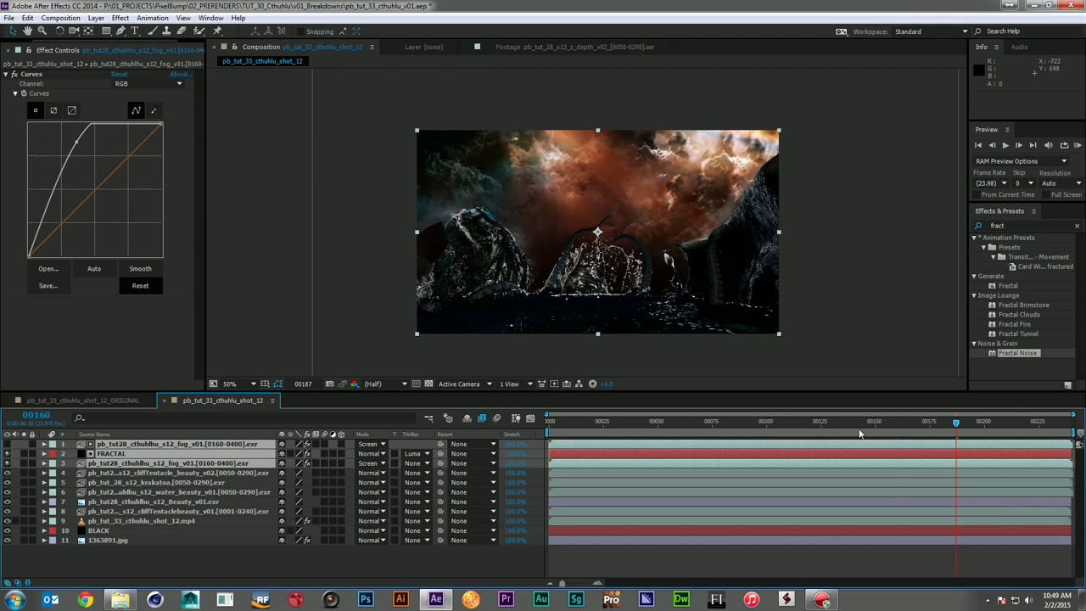
key(KP_0)
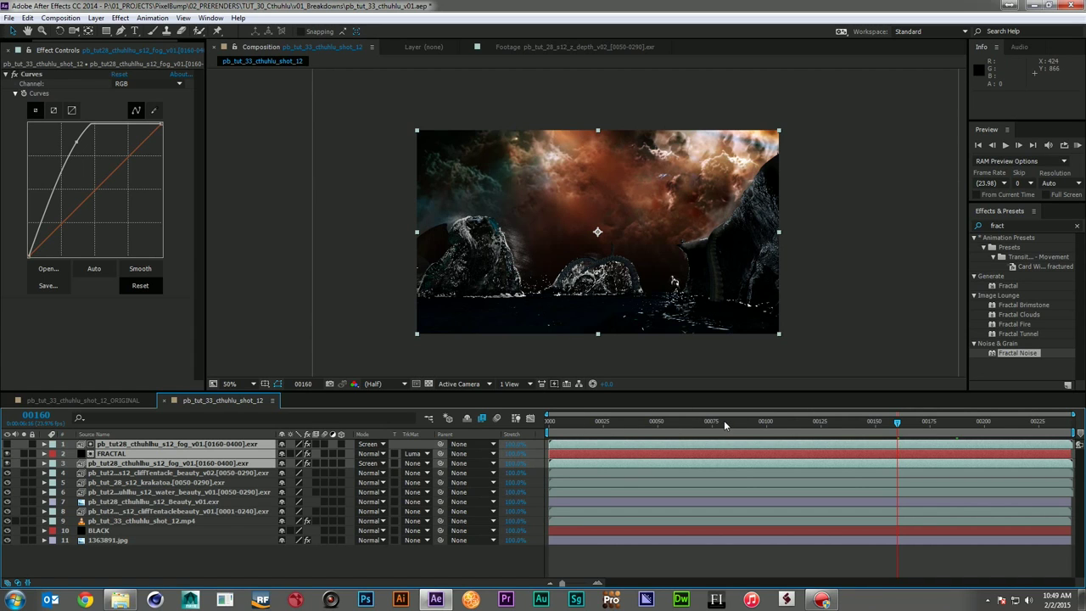
click(212, 543)
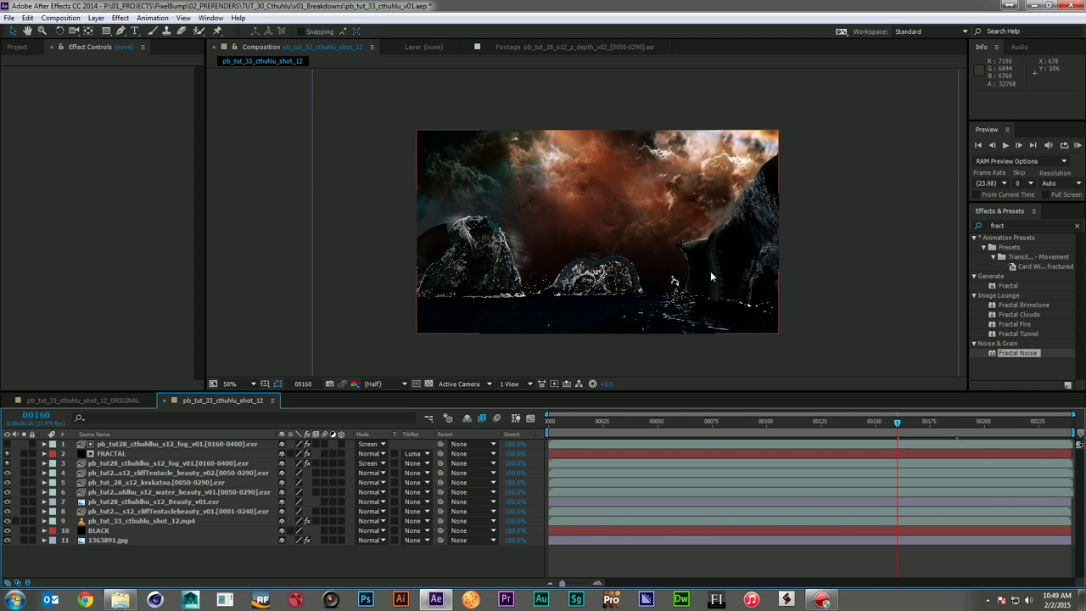
- Add the water_sss_v01 render from the Water_Base folder to the composition directly above the water_beauty_v01 layer
click(206, 445)
click(8, 47)
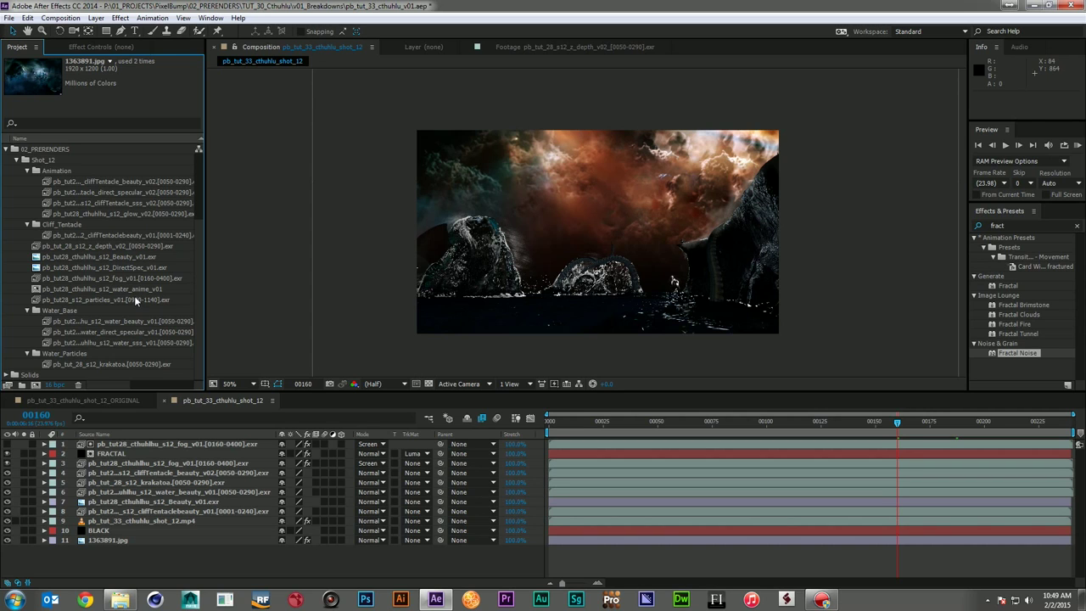
click(172, 482)
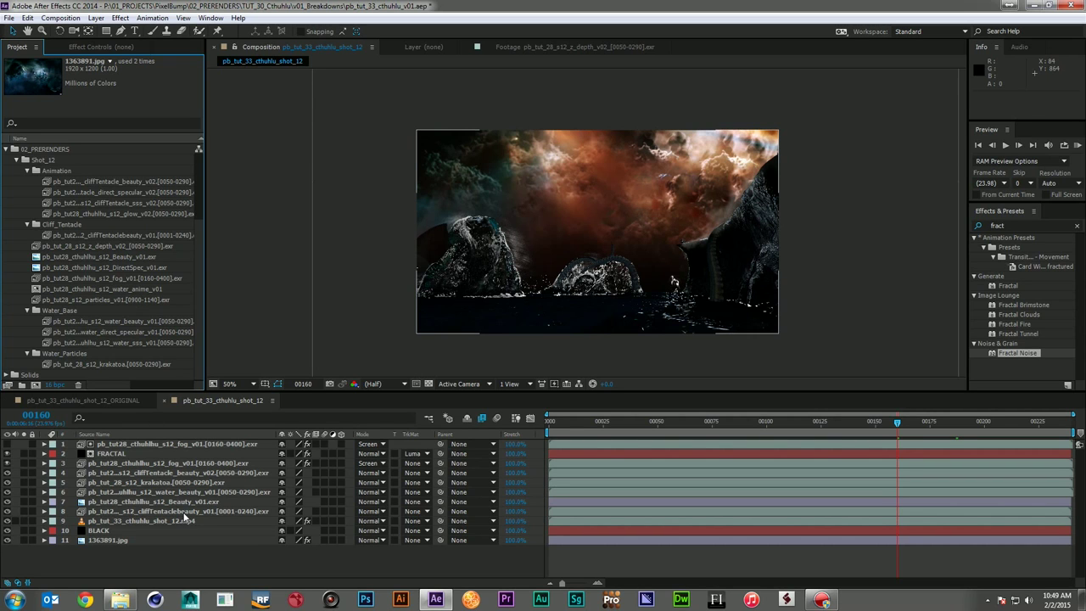
click(188, 492)
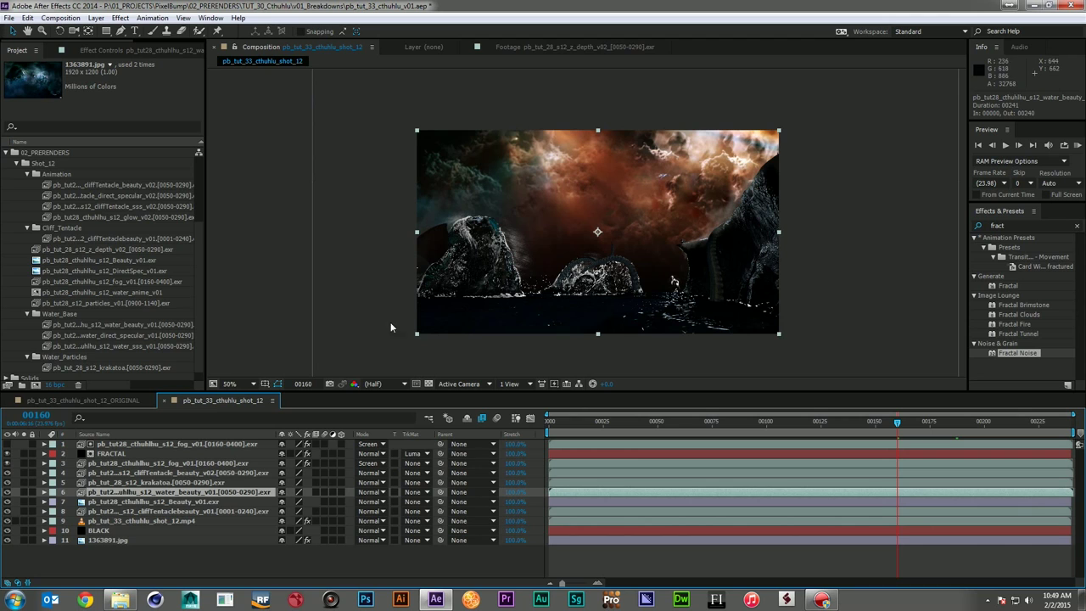
drag(118, 346, 209, 492)
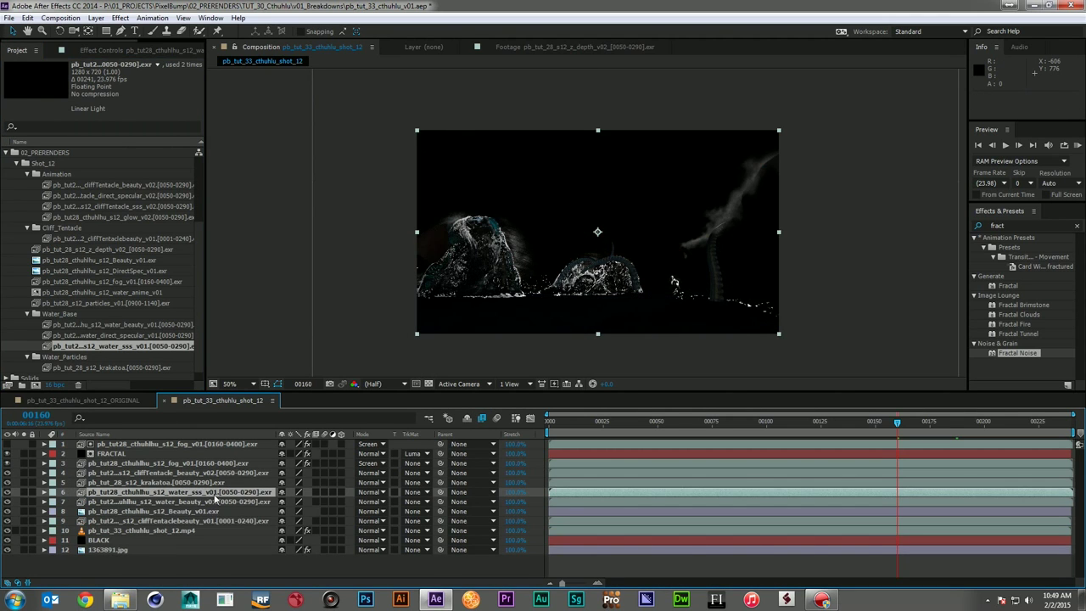
- Solo the water_sss_v01 layer, apply Curves to it and raise the RGB curve steeply to brighten it
click(24, 492)
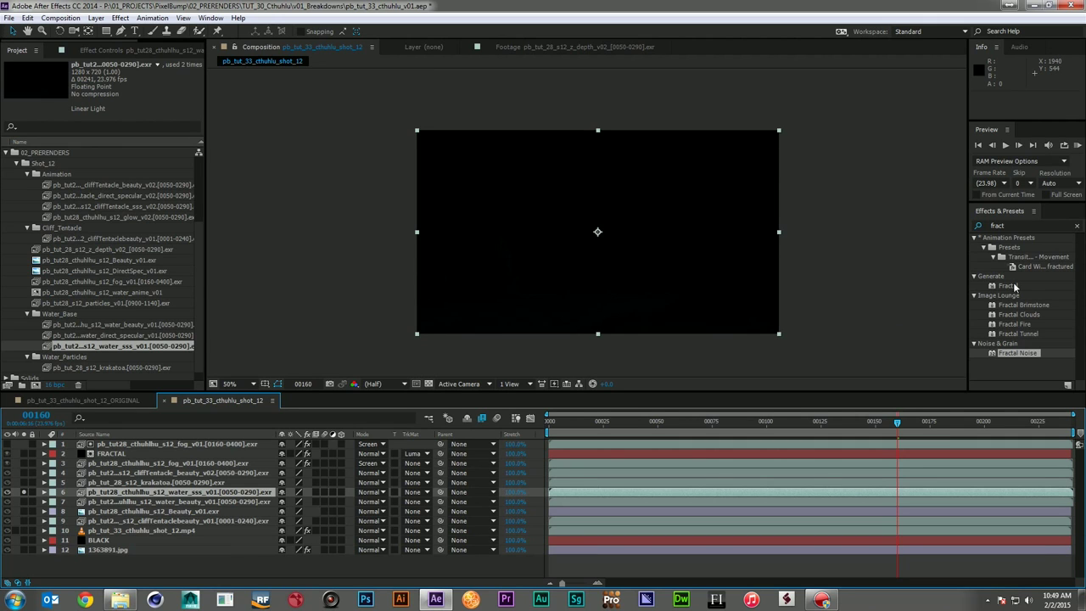
double_click(1016, 223)
text(curves)
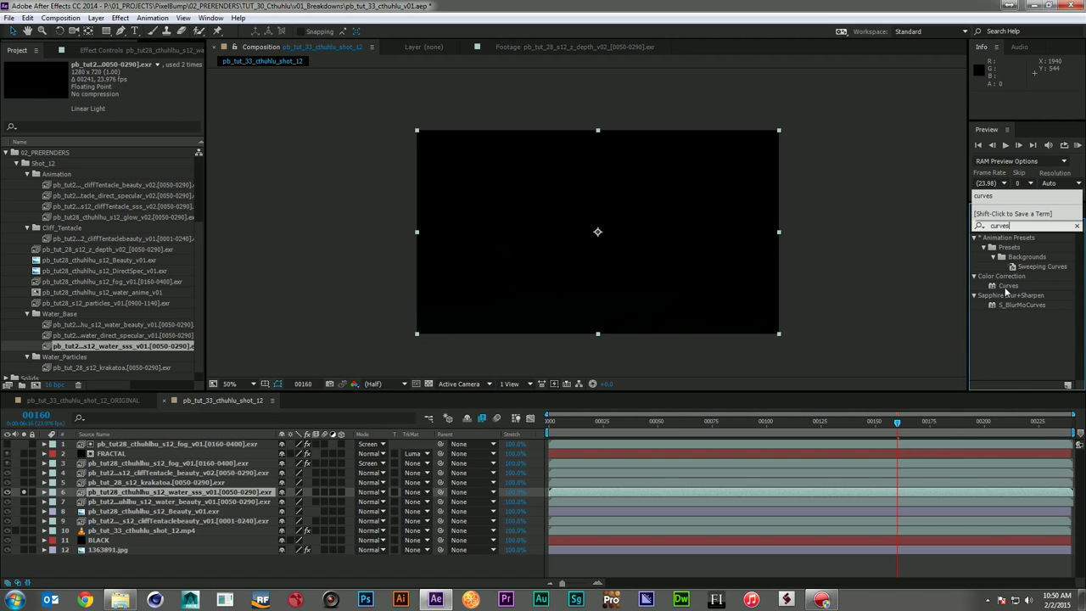
drag(1006, 292, 204, 495)
drag(90, 185, 47, 158)
- Blend water_sss_v01 in Screen mode, end its solo and compare the shot with the layer hidden and shown
click(368, 493)
click(433, 235)
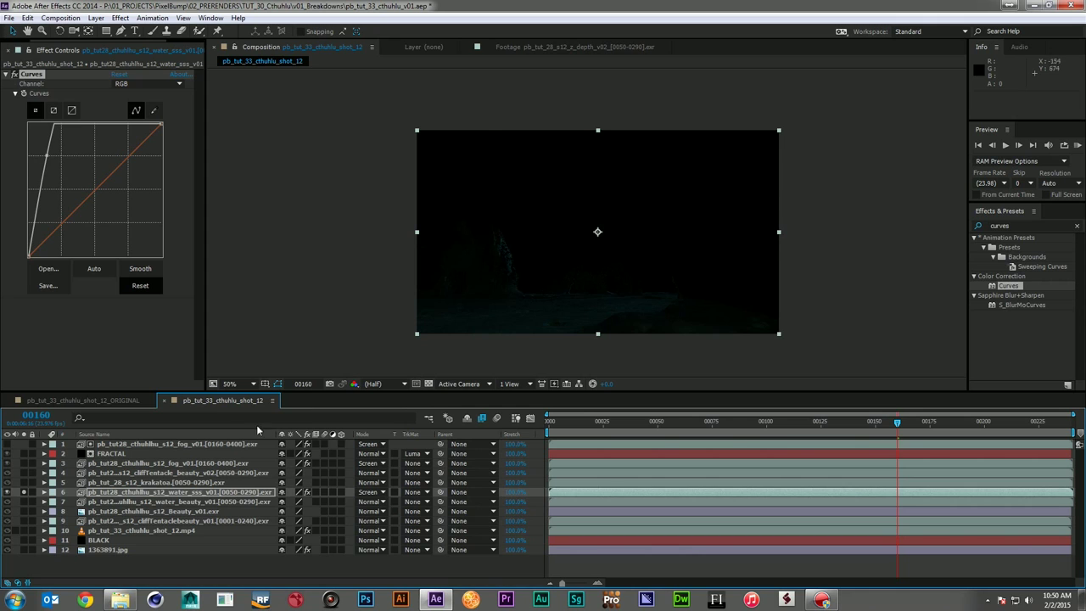
click(23, 492)
click(6, 493)
click(6, 493)
click(6, 493)
click(5, 492)
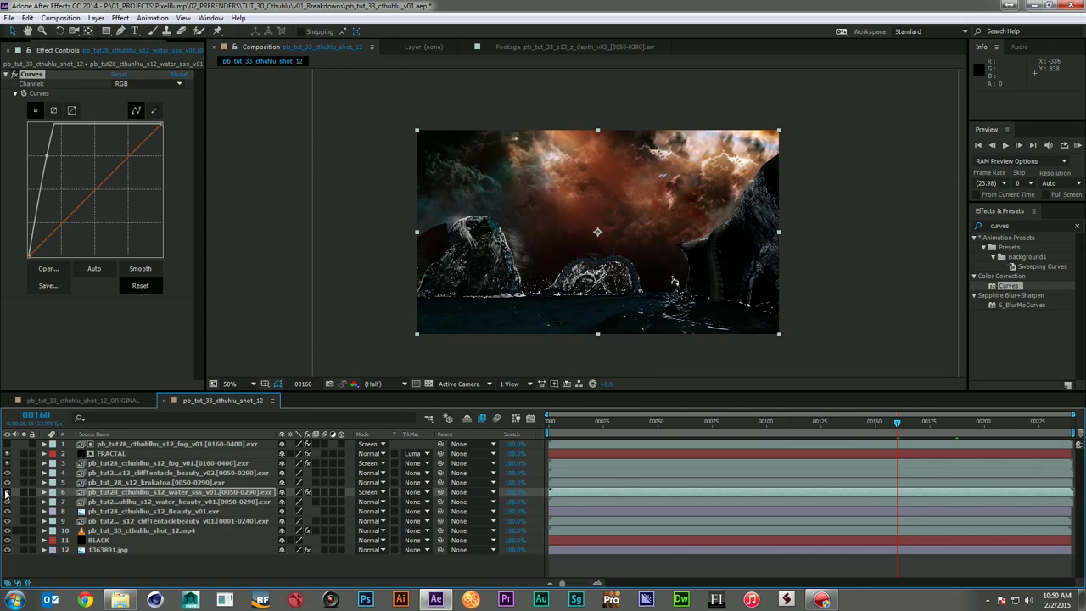
- Add the water_direct_specular_v01 render above water_sss_v01, inspect it in isolation and set its blending mode to Screen
click(12, 41)
click(17, 50)
drag(141, 338, 301, 490)
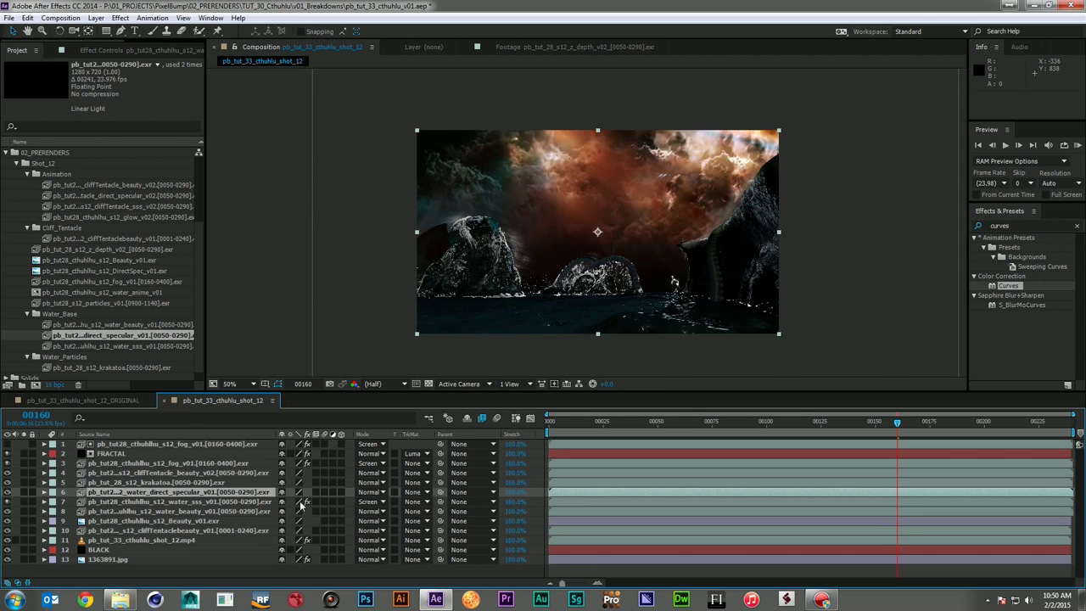
click(24, 492)
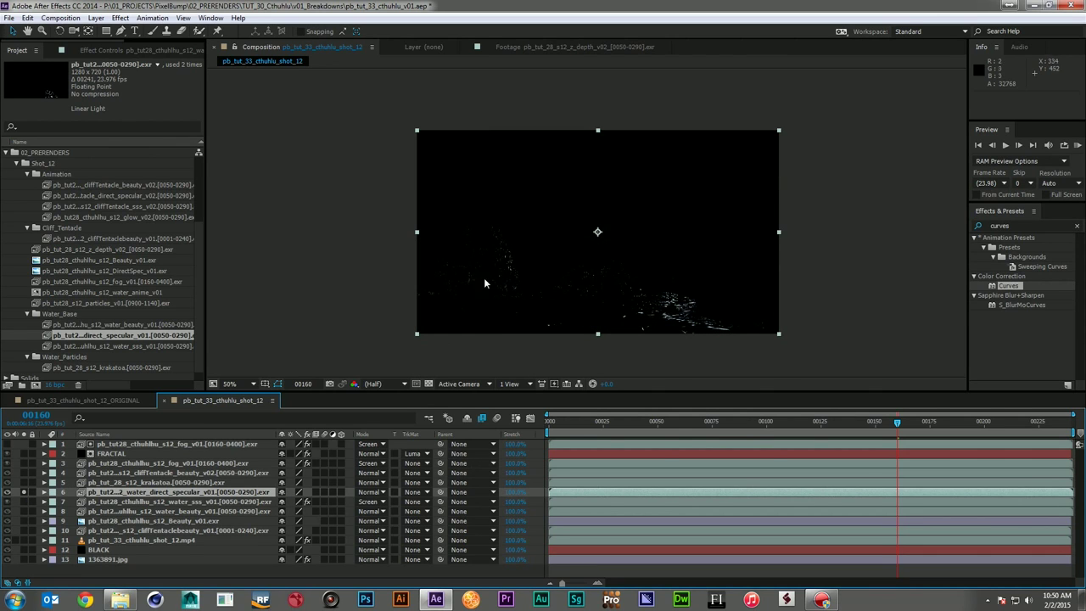
click(23, 492)
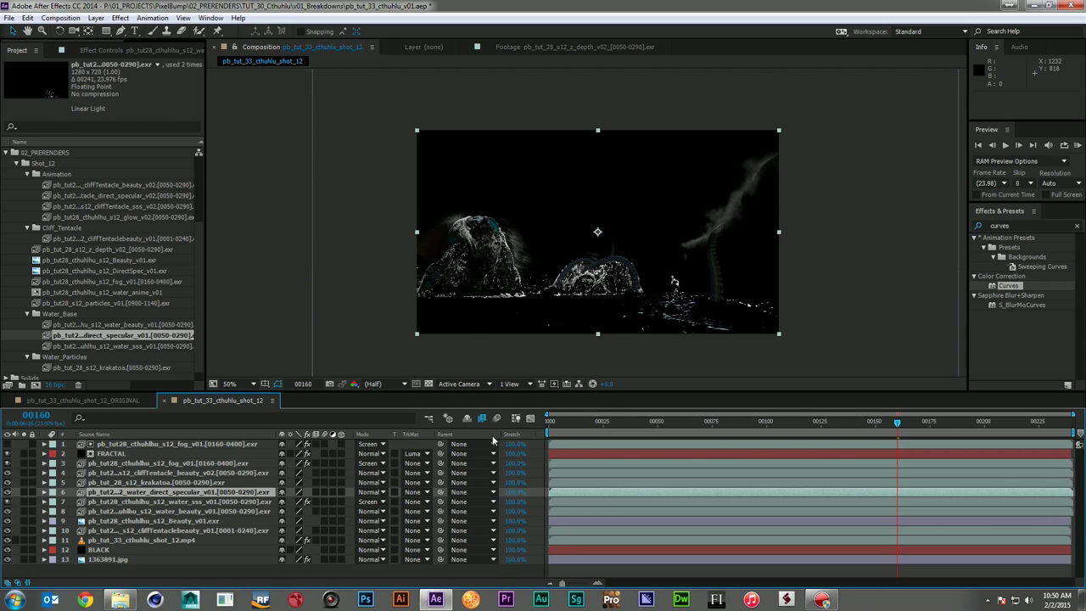
click(365, 492)
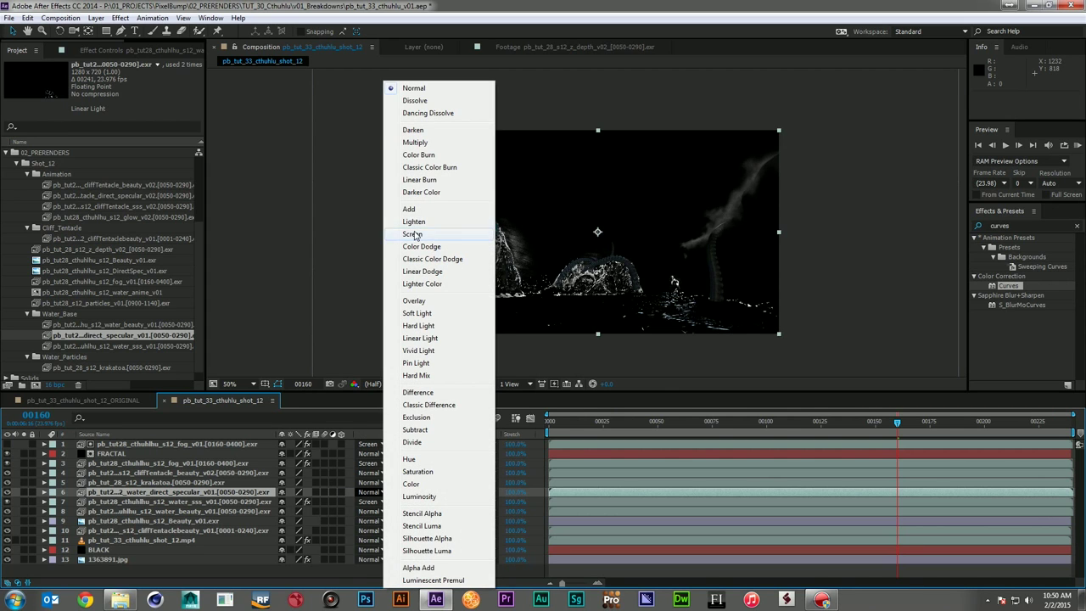
click(413, 234)
- Apply the Stylize Glow effect to the water_direct_specular_v01 layer
click(1024, 226)
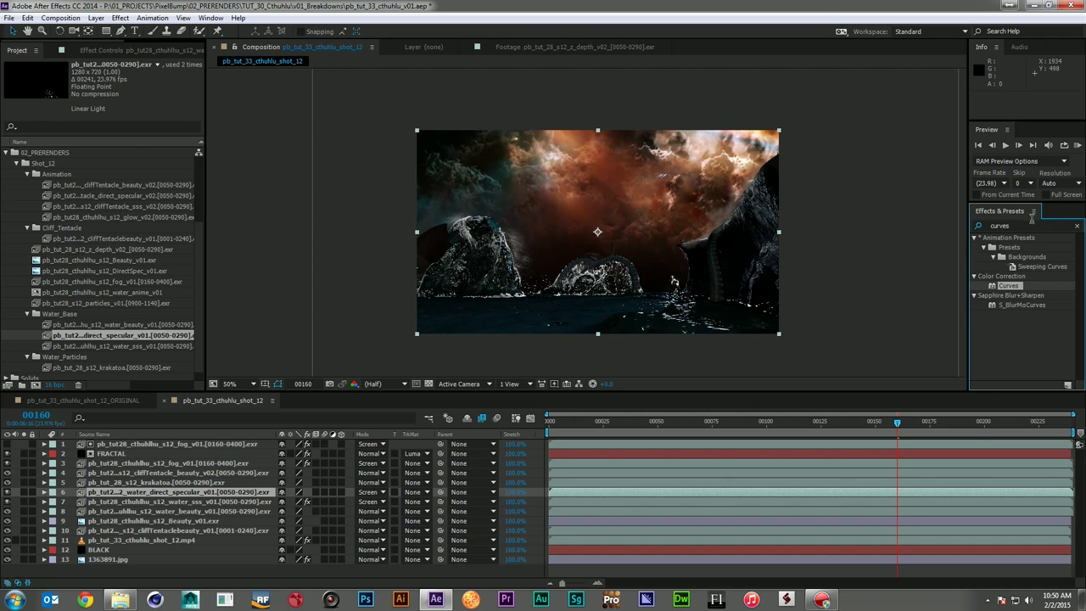
double_click(1033, 225)
text(glow)
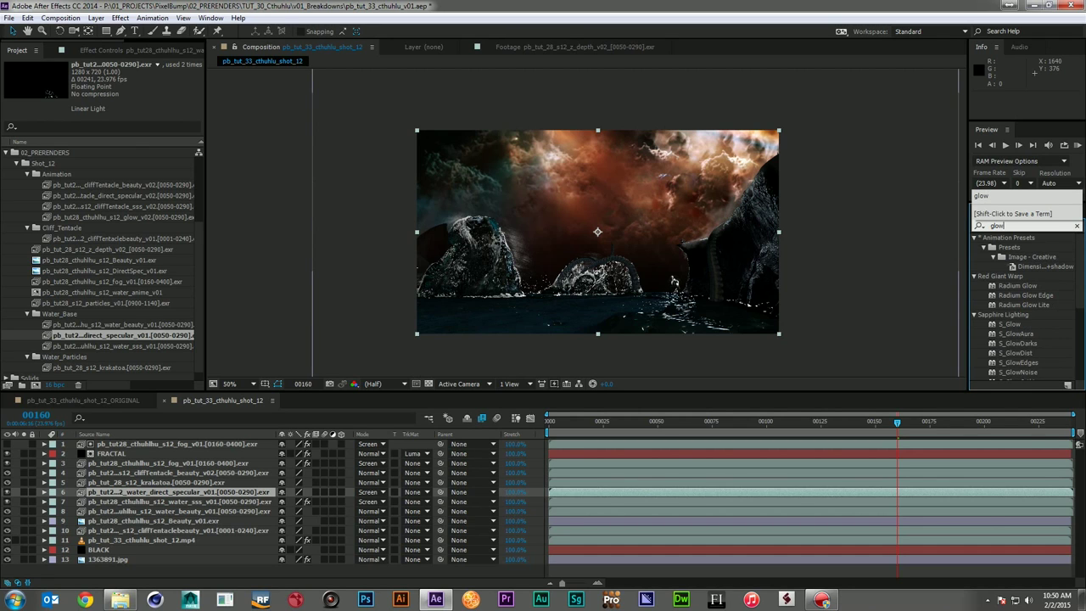
scroll(1029, 337, down, 5)
drag(1015, 310, 210, 495)
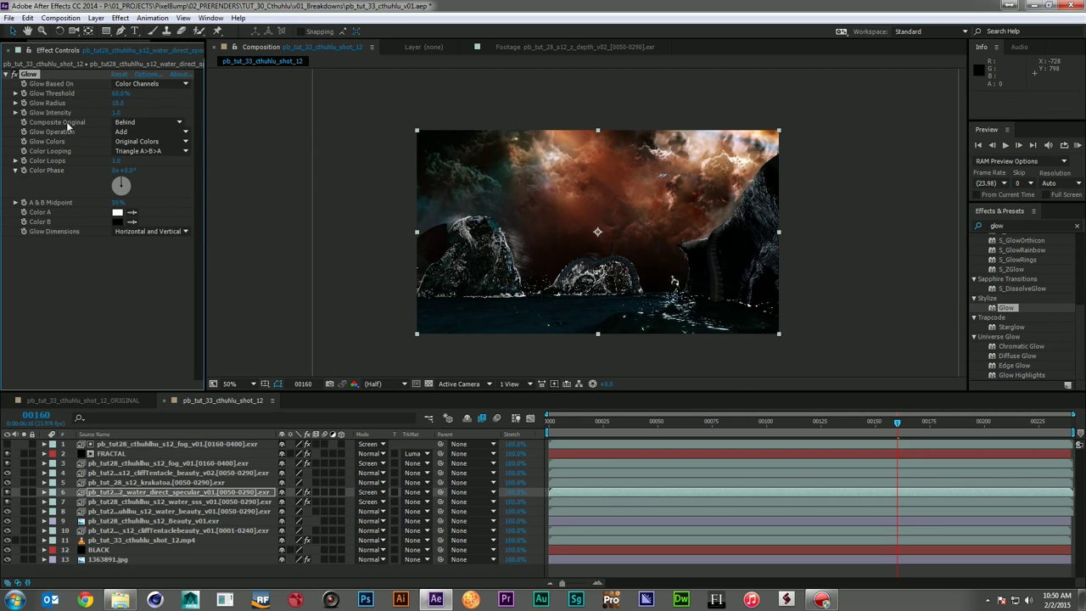
- With the specular layer soloed, set its Glow Threshold to 10.2%, Radius to 19 and Intensity to 1.5, and end the solo
click(24, 493)
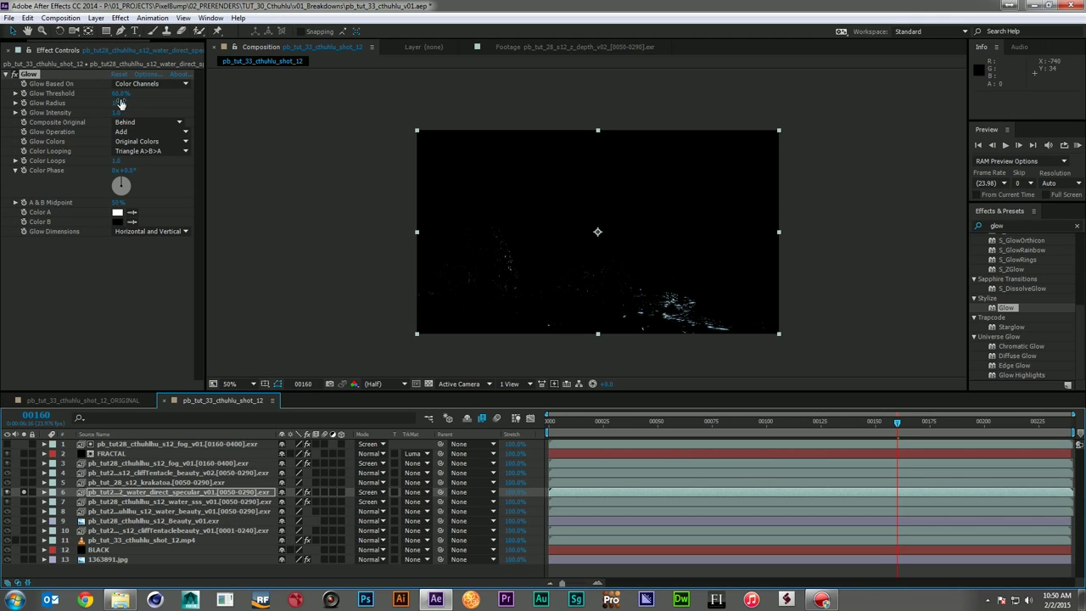
drag(119, 93, 61, 103)
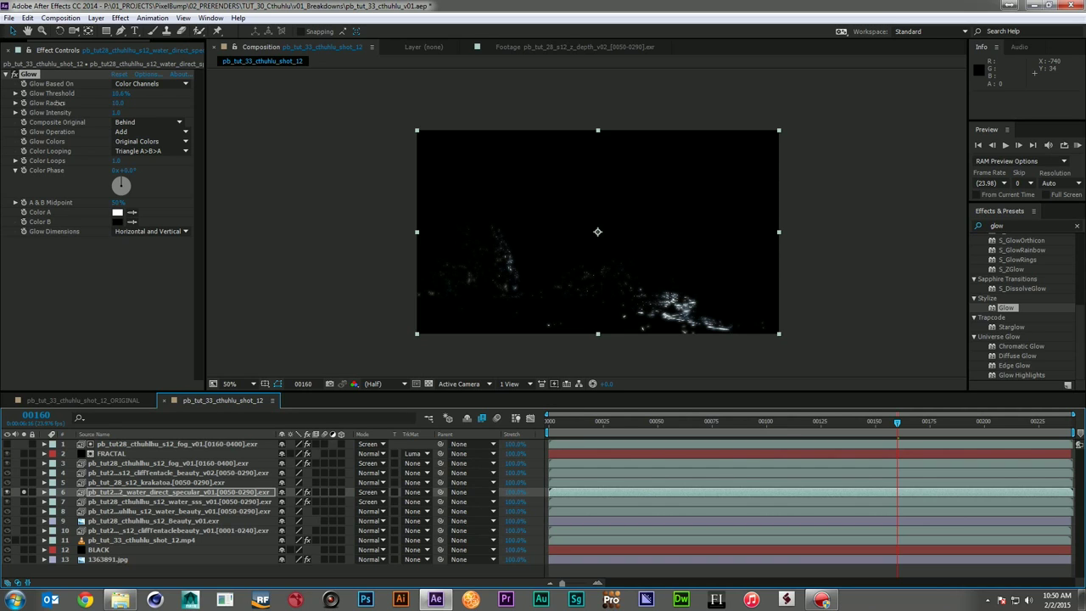
drag(114, 101, 154, 114)
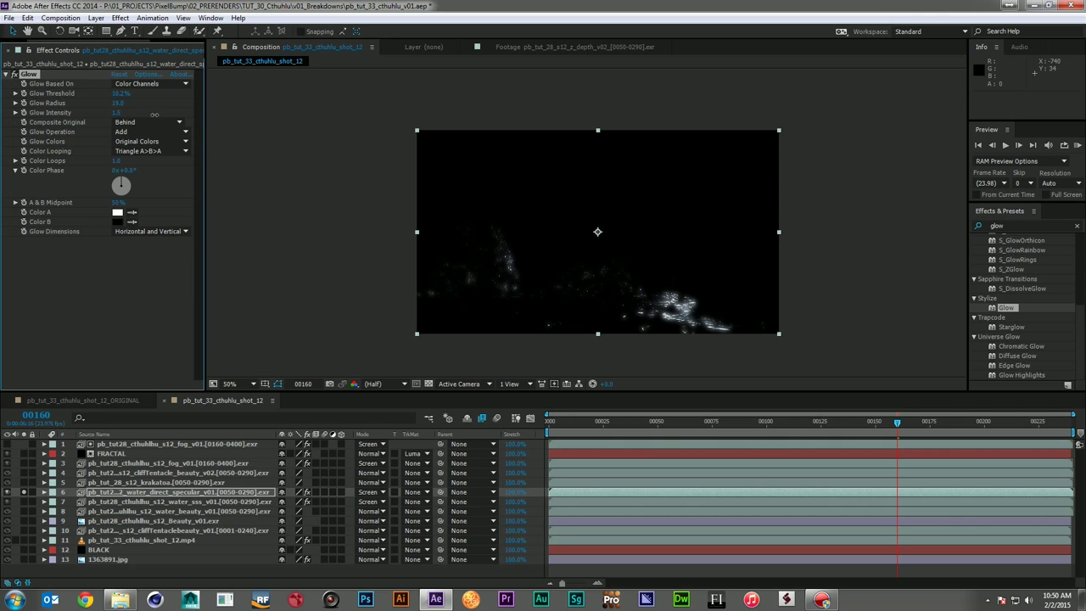
click(24, 491)
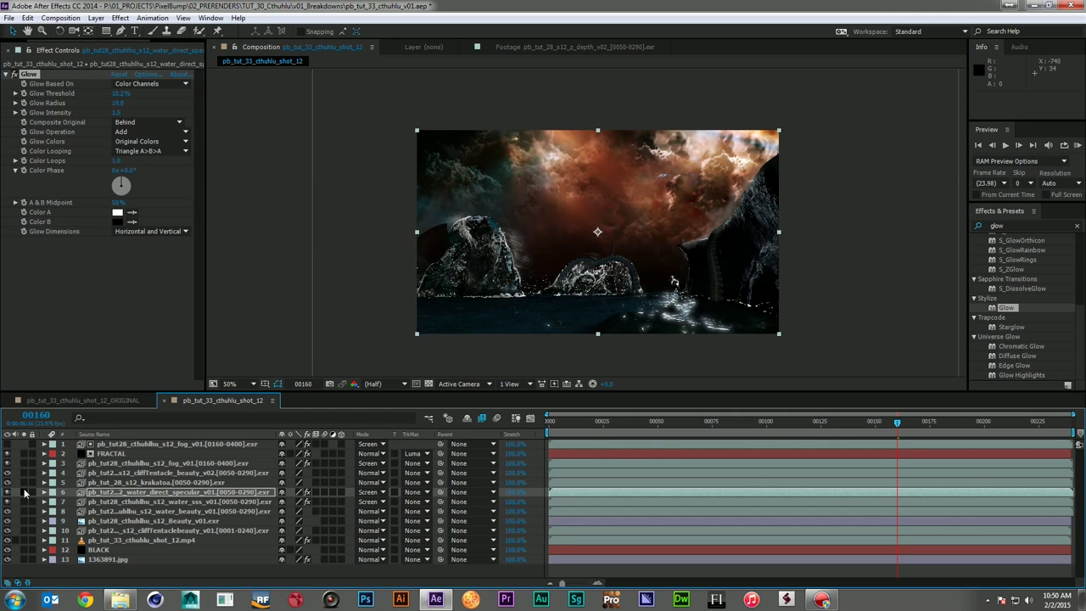
- Compare the water highlights with the water_direct_specular_v01 layer hidden and shown
click(4, 496)
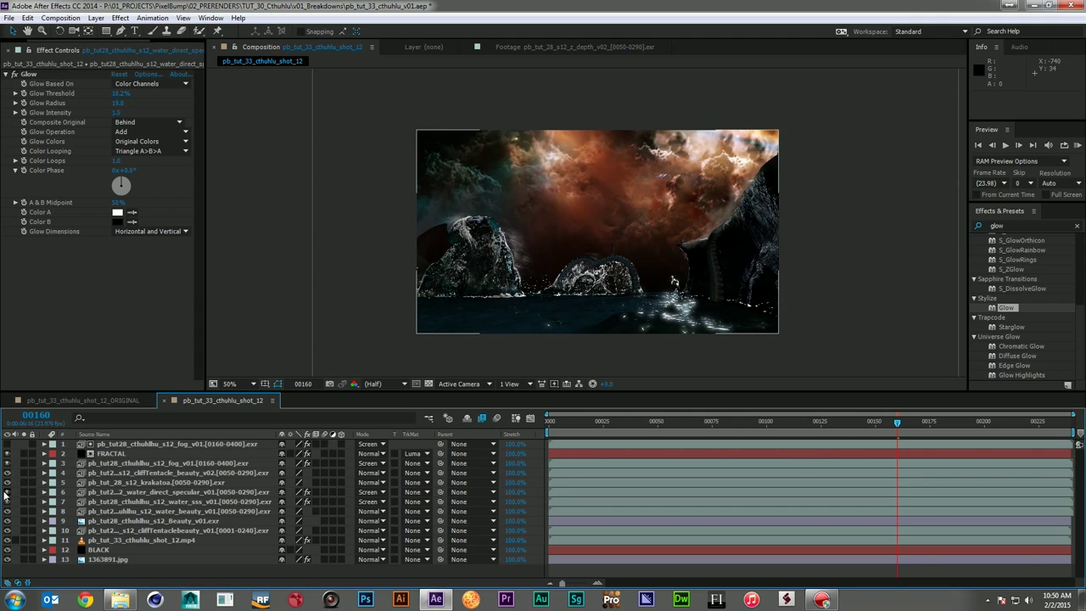
click(9, 493)
click(9, 493)
click(8, 493)
click(8, 493)
click(9, 493)
click(8, 492)
click(8, 493)
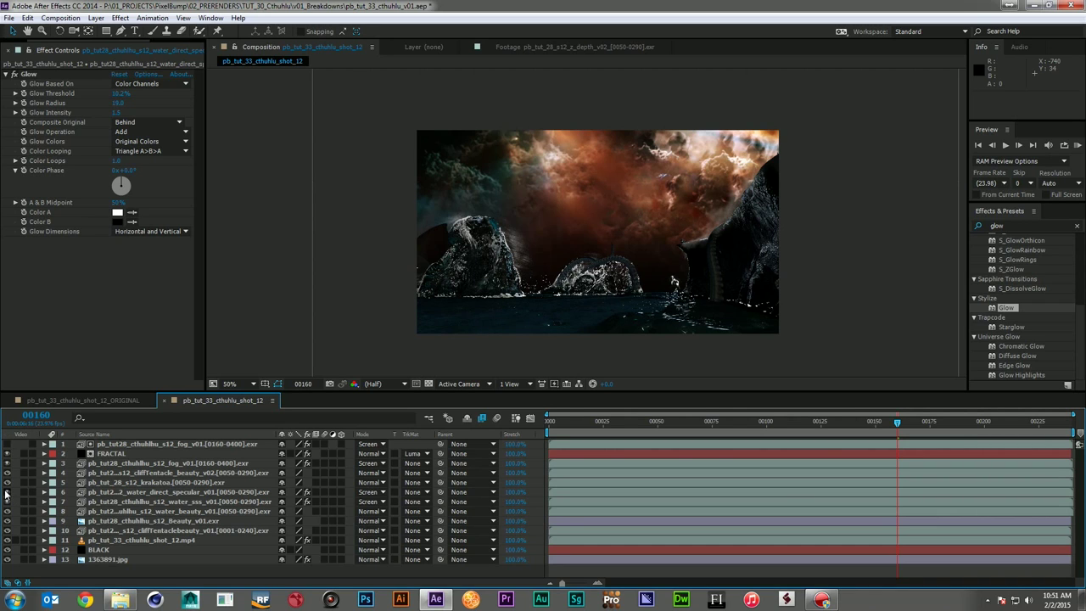
click(7, 493)
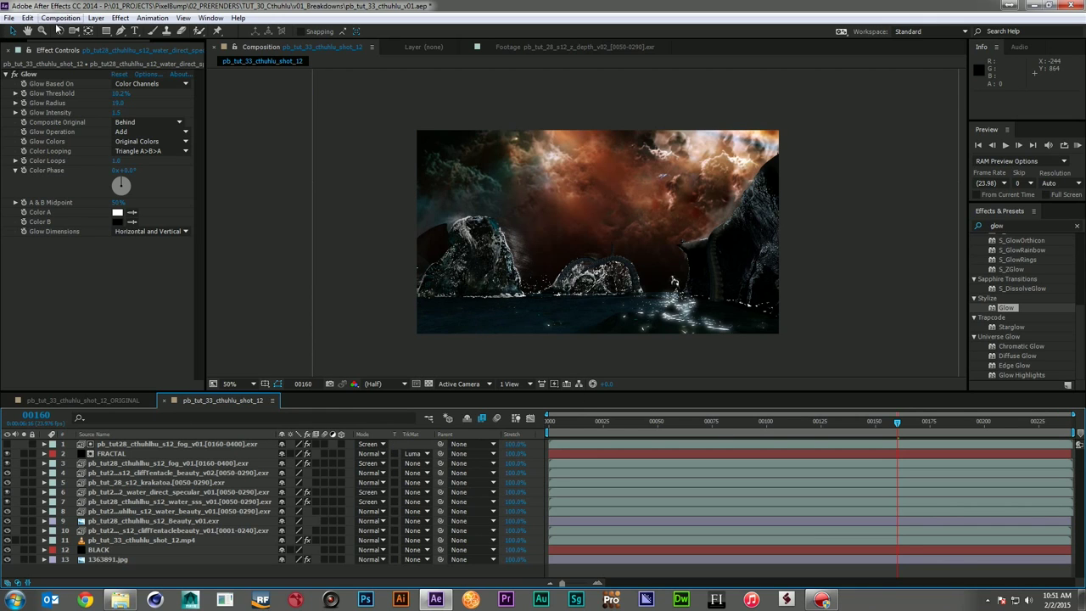
- Add the cliffTentacle_sss_v02 render from the Animation folder directly above the cliffTentacle_beauty_v02 layer
click(19, 50)
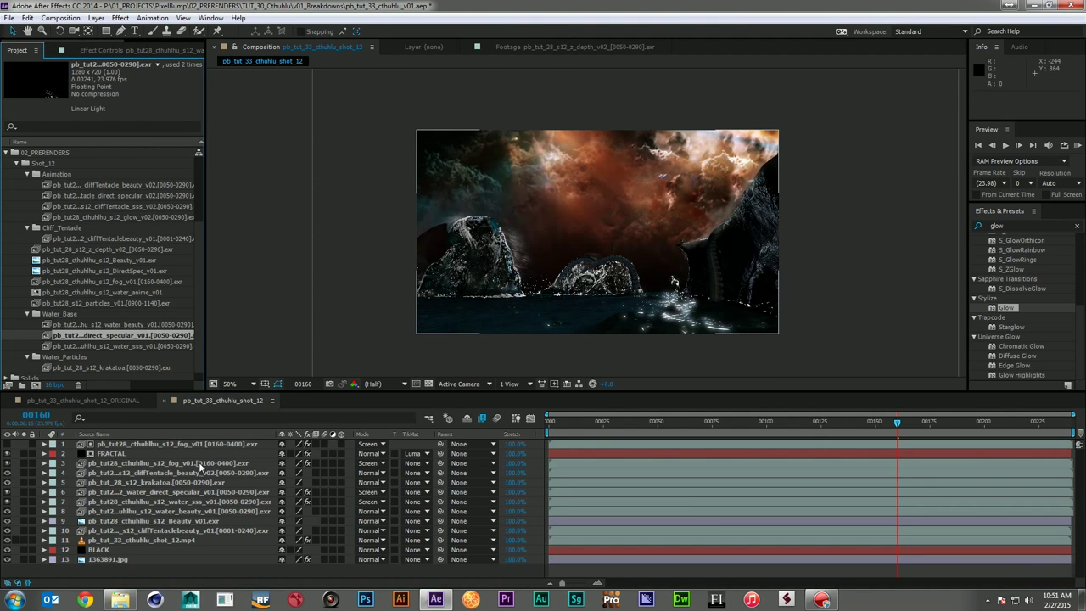
click(176, 473)
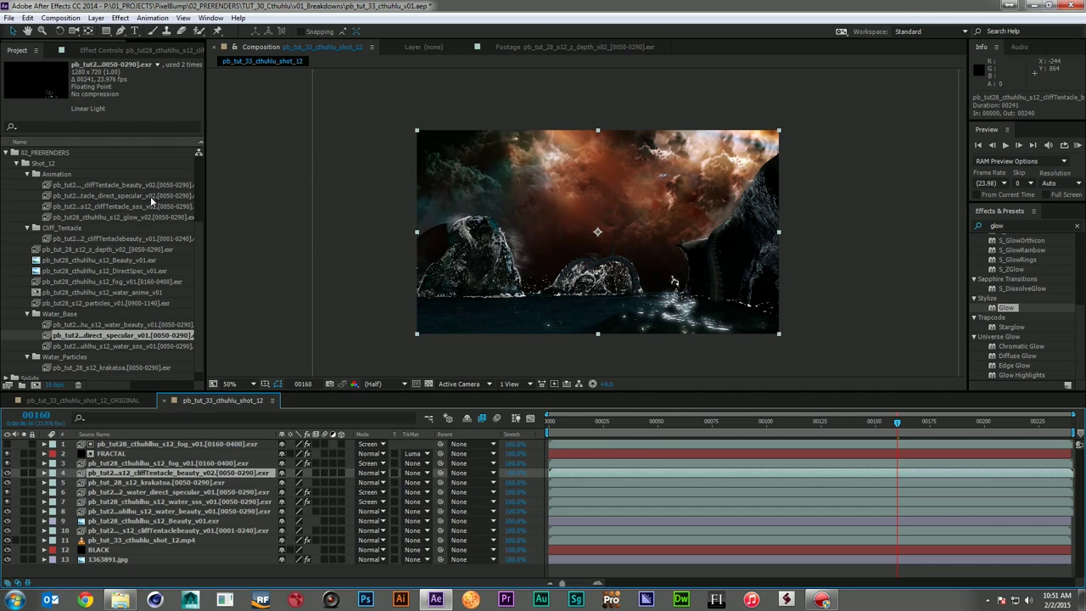
drag(146, 213, 269, 469)
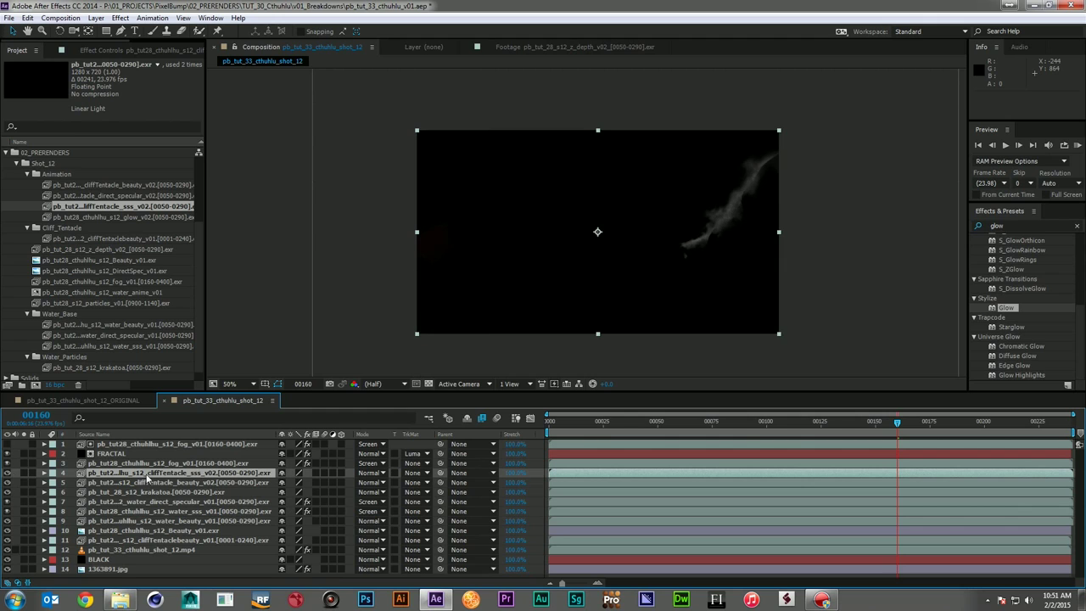
- Brighten cliffTentacle_sss_v02 with a moderately raised Curves midpoint while soloed, and blend the layer in Screen mode
click(23, 473)
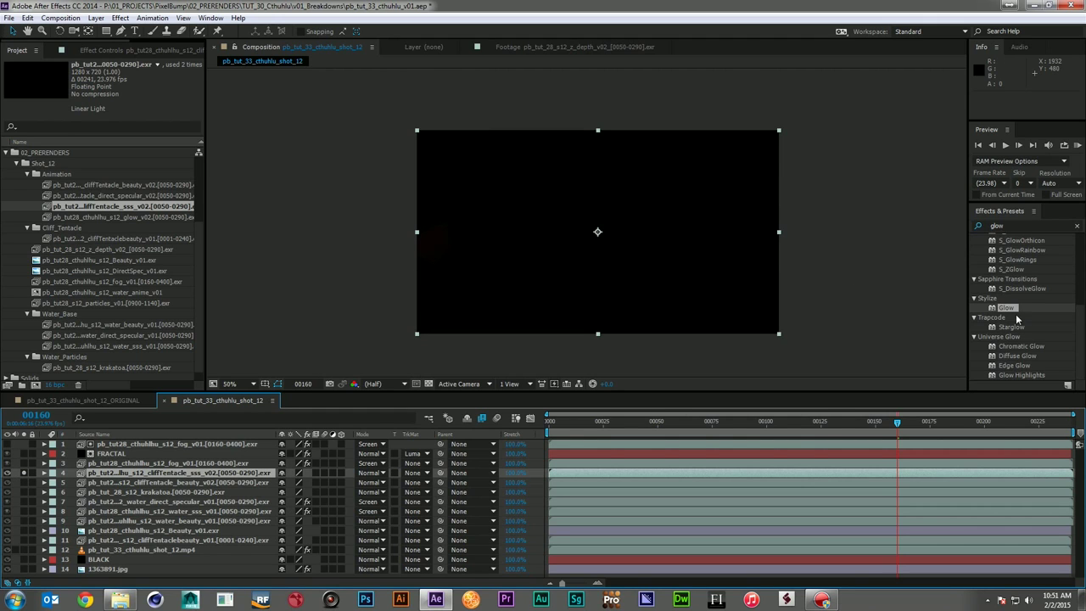
click(1028, 228)
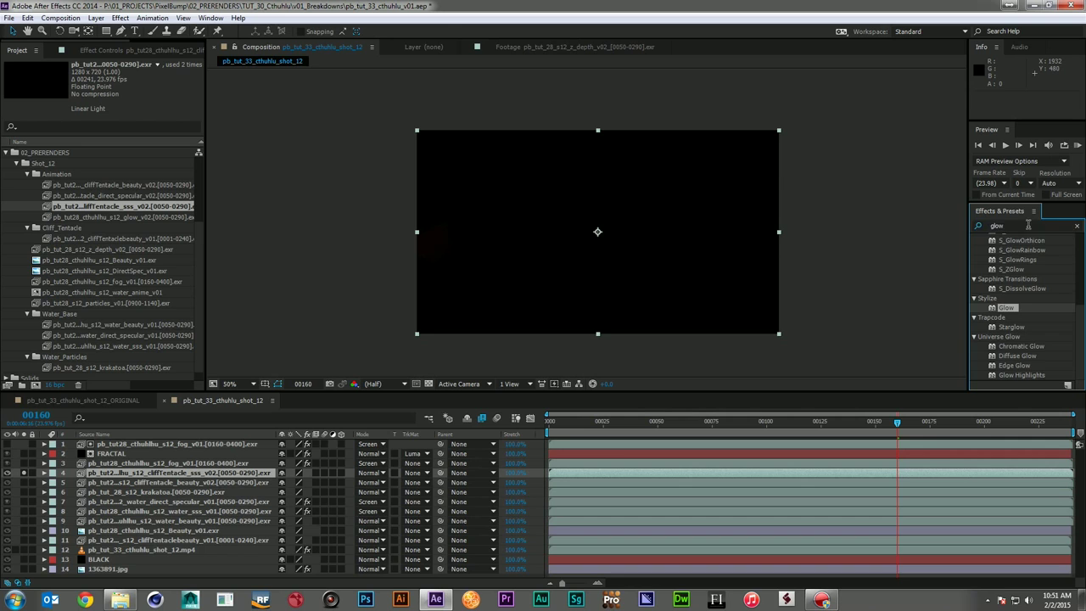
click(1028, 225)
text(curve)
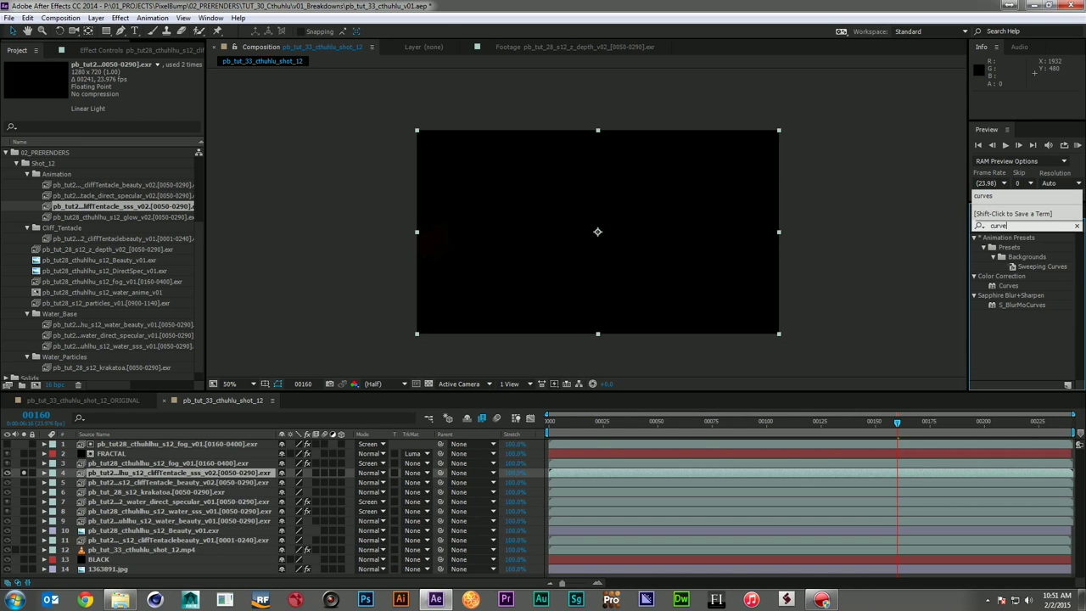
drag(1016, 287, 211, 472)
drag(116, 172, 45, 127)
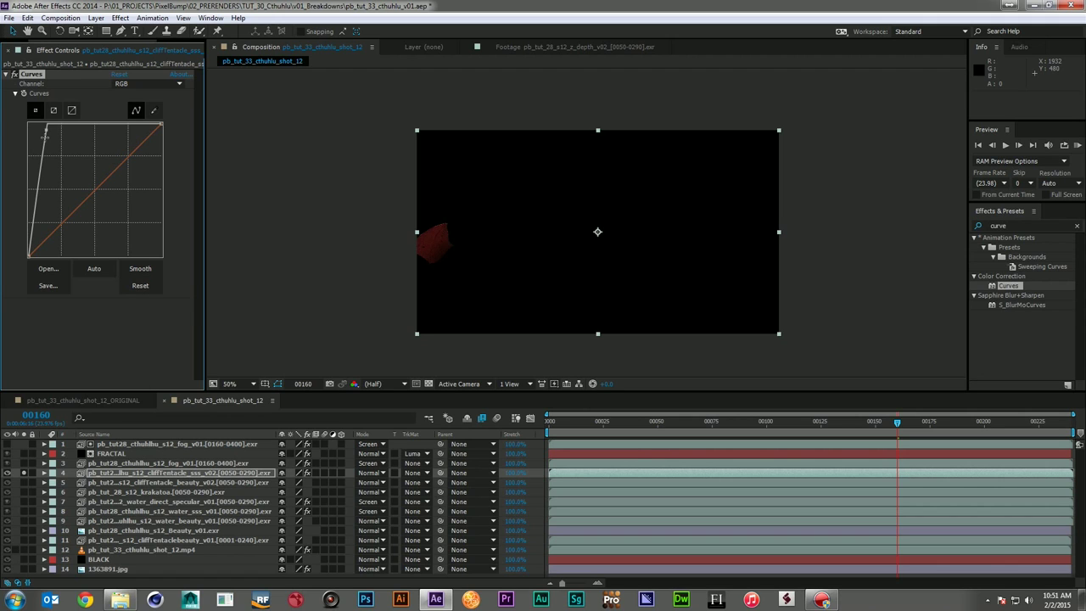
drag(49, 129, 82, 164)
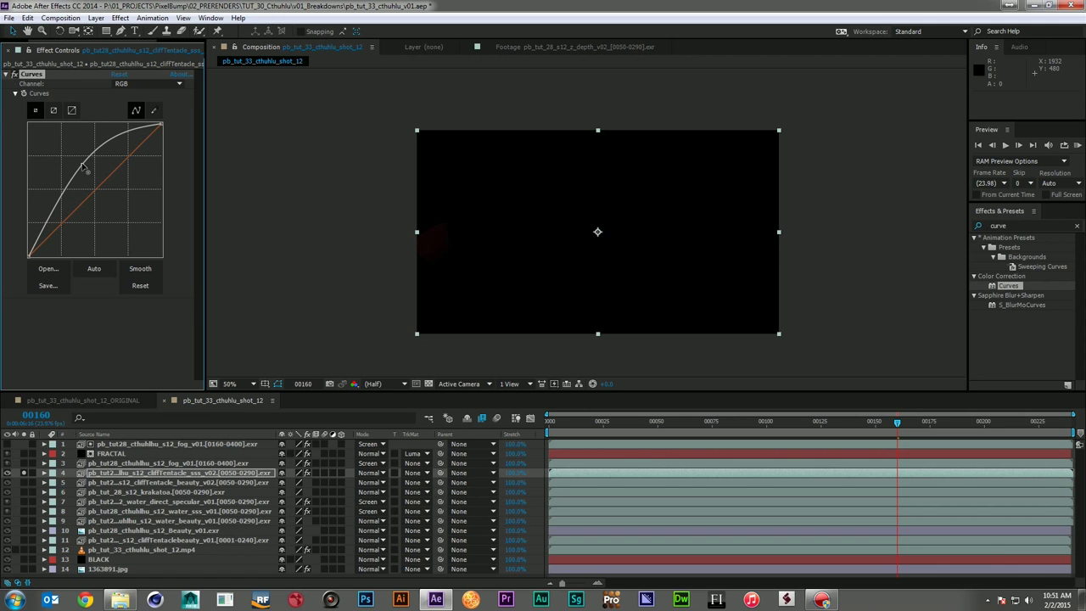
click(370, 472)
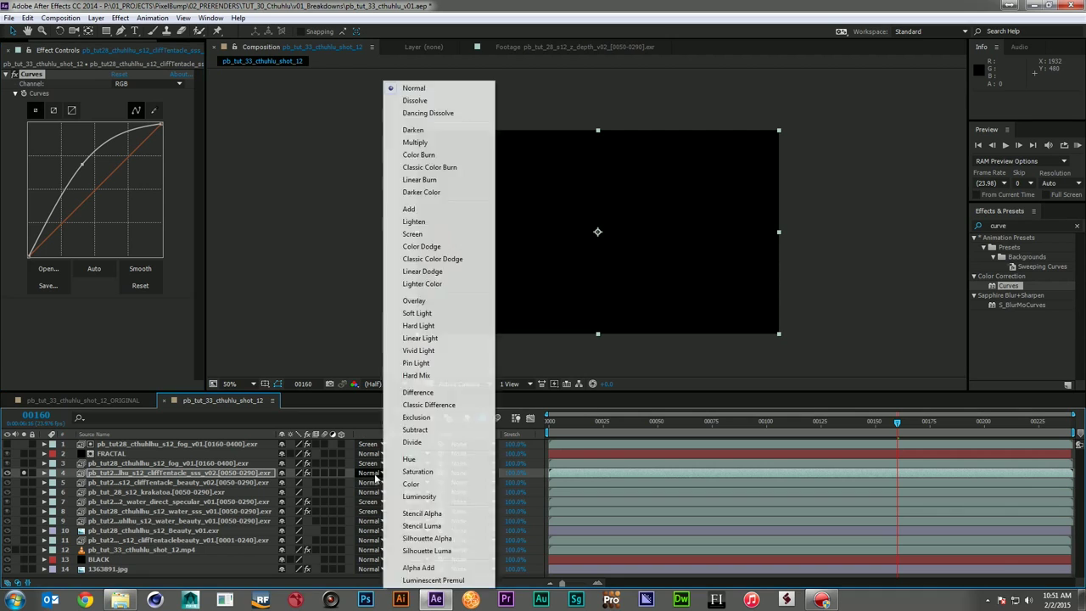
click(424, 235)
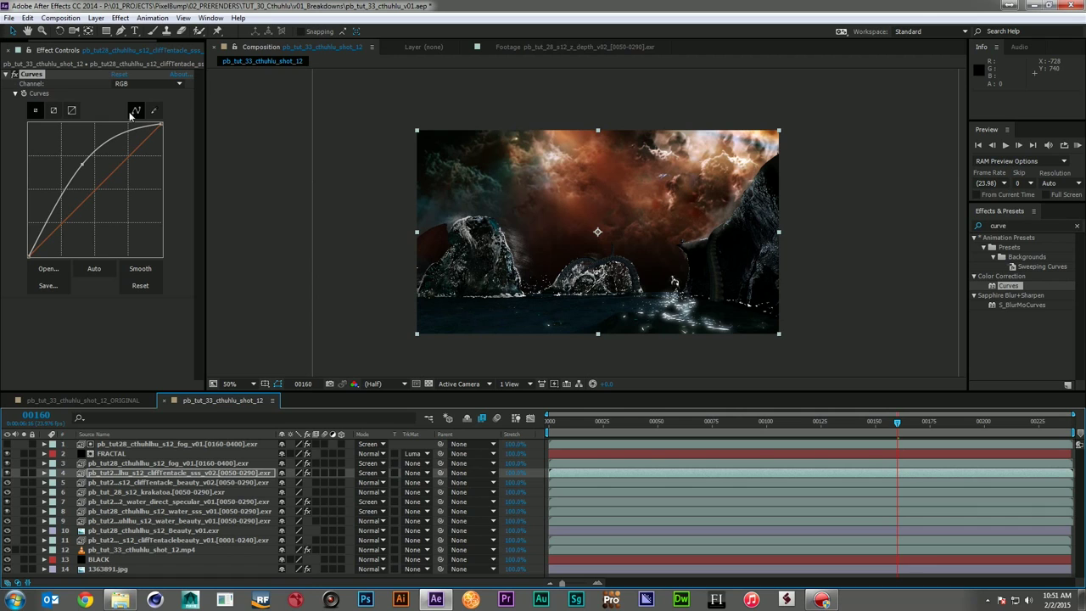
- Lower the red channel's midpoint and raise the green channel's midpoint in the Curves effect on cliffTentacle_sss_v02
click(95, 200)
key(ctrl+z)
key(ctrl+1)
mouse_move(93, 188)
mouse_down()
mouse_move(100, 208)
mouse_move(78, 174)
mouse_up()
key(ctrl+2)
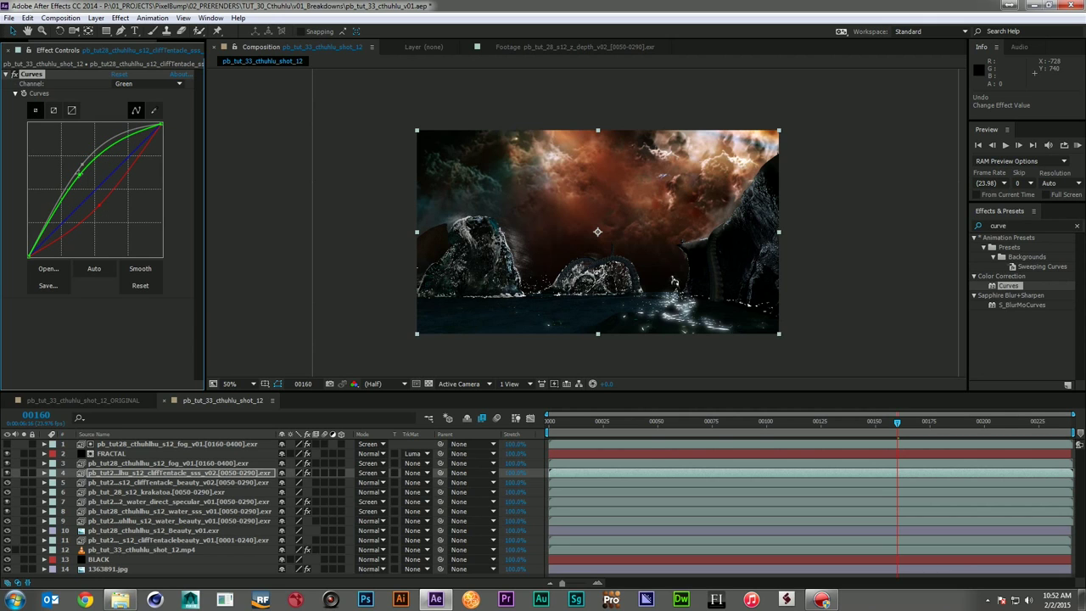
- Add the cliffTentacle_direct_specular_v02 render directly above the cliffTentacle_sss_v02 layer and apply the Stylize Glow effect to it
click(17, 49)
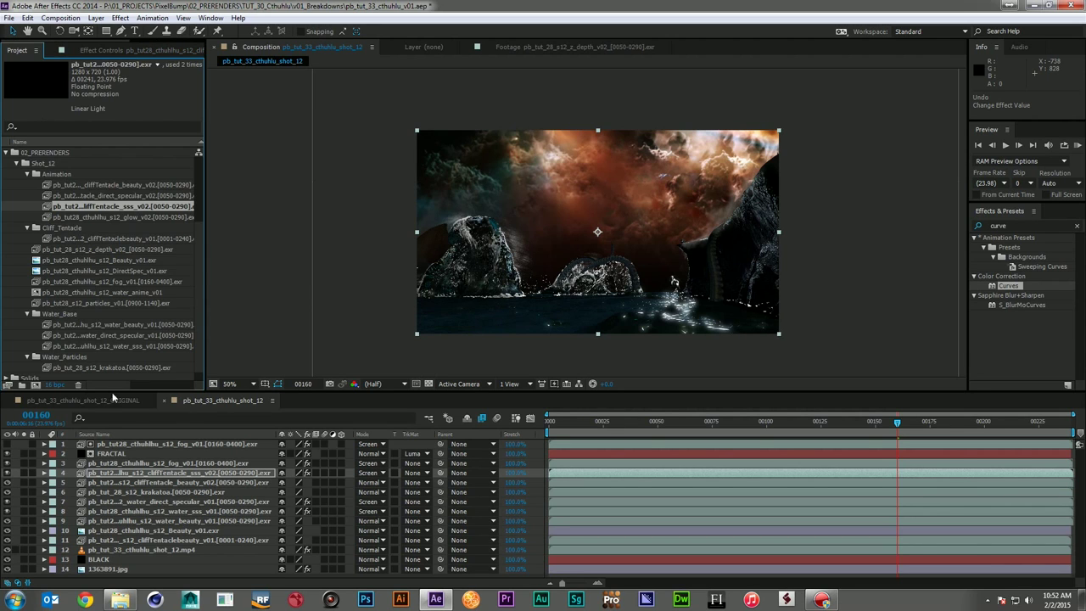
drag(151, 196, 149, 471)
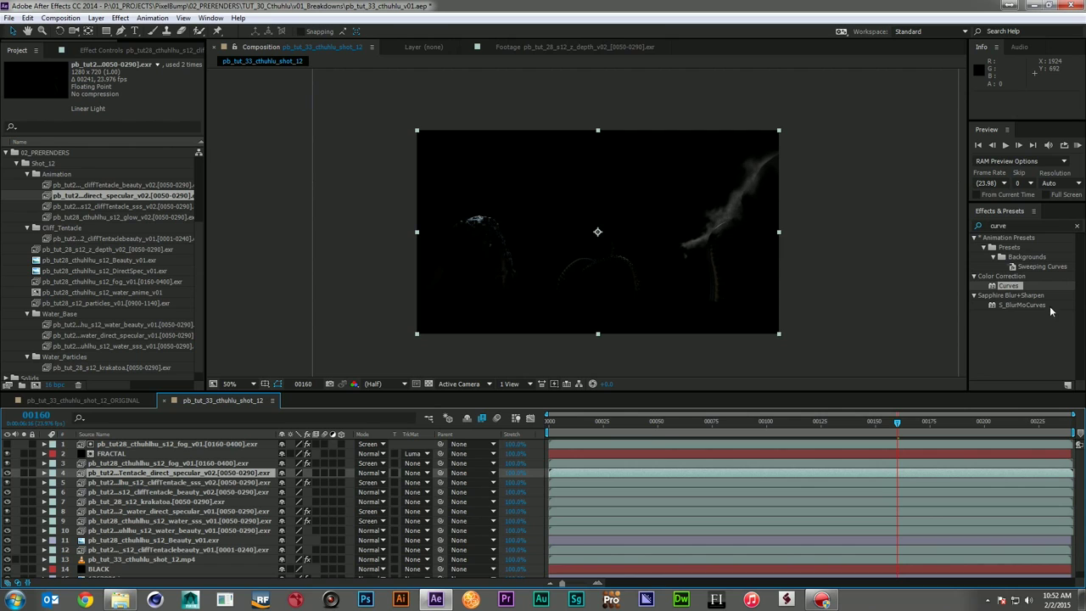
click(1025, 224)
text(g)
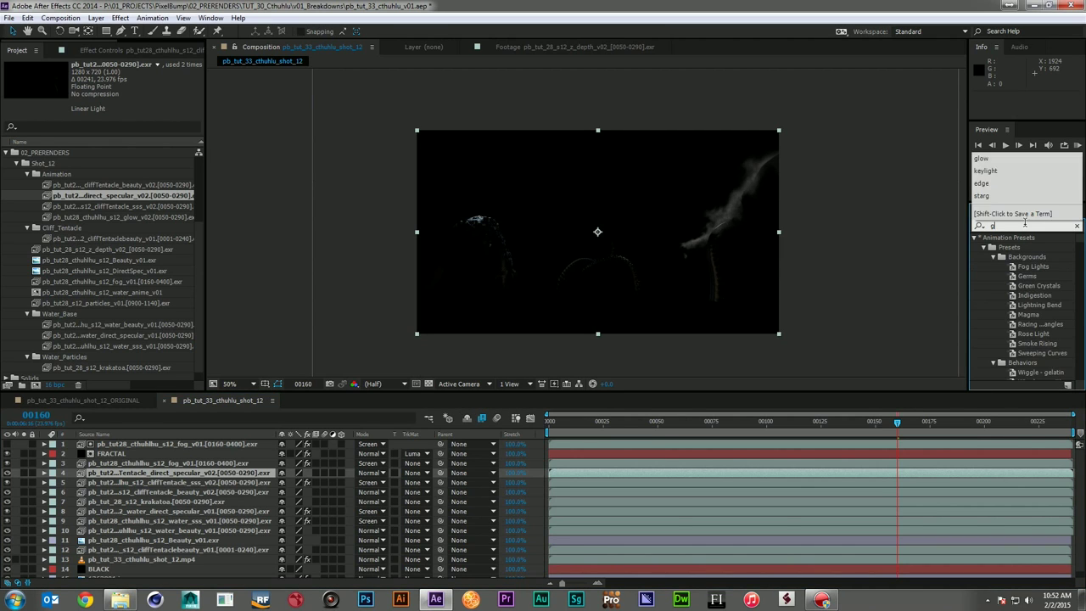
text(low)
scroll(1041, 296, down, 4)
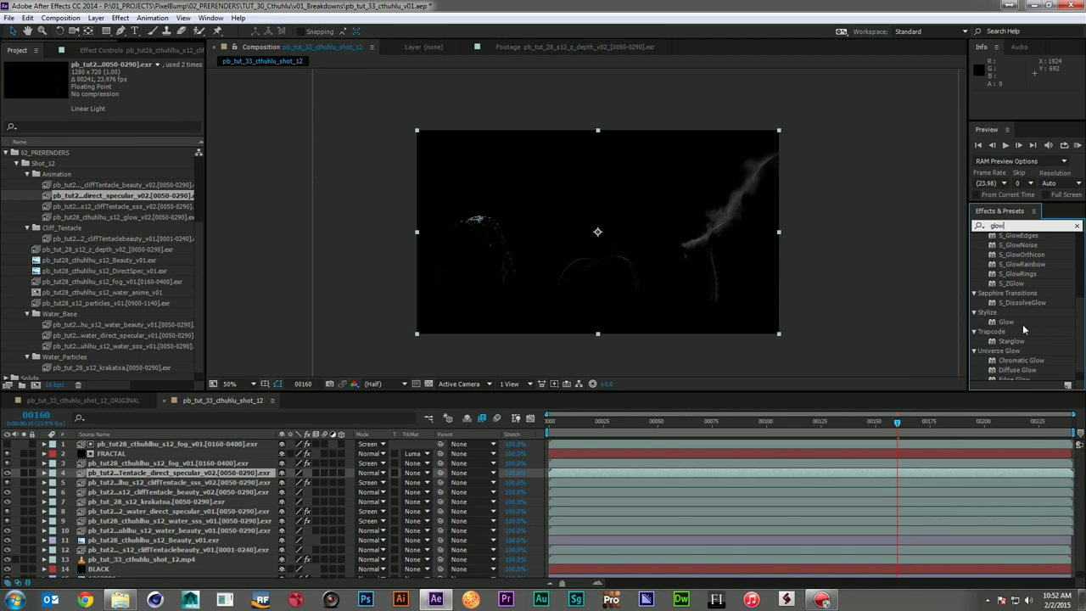
drag(1005, 322, 178, 473)
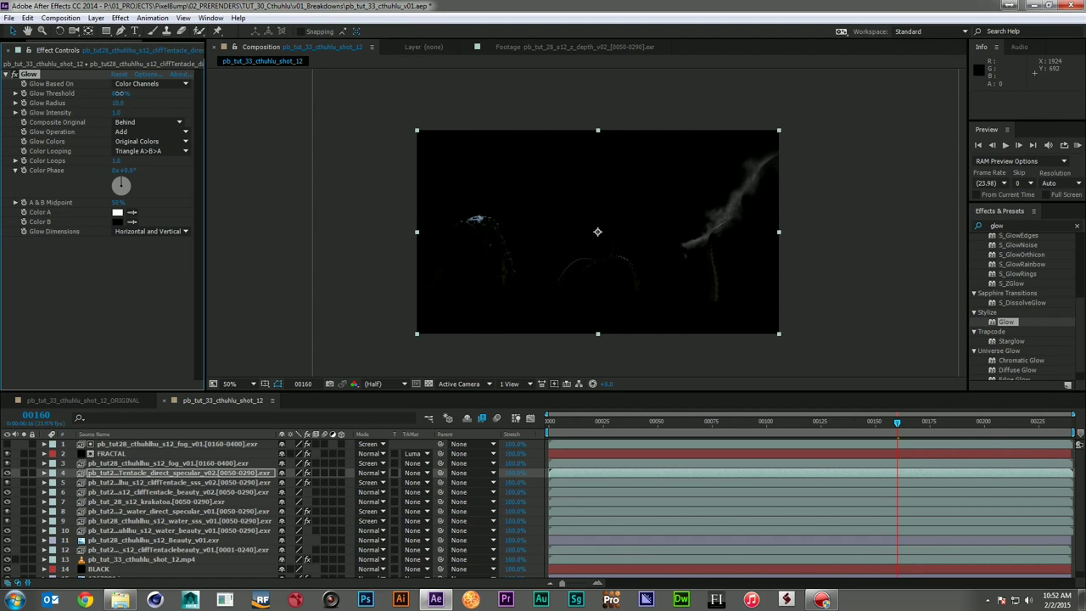
- Set the tentacle specular layer's Glow Threshold to 12.2%, Radius to 31 and Intensity to 1.5, and blend it in Screen mode
drag(91, 99, 154, 100)
drag(111, 94, 97, 102)
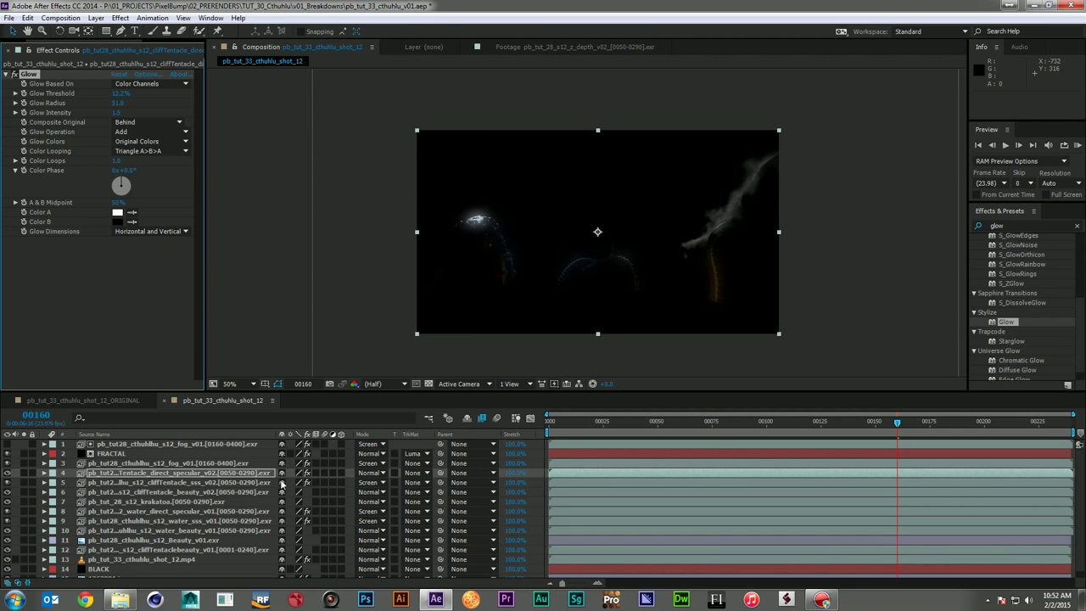
click(373, 473)
click(411, 234)
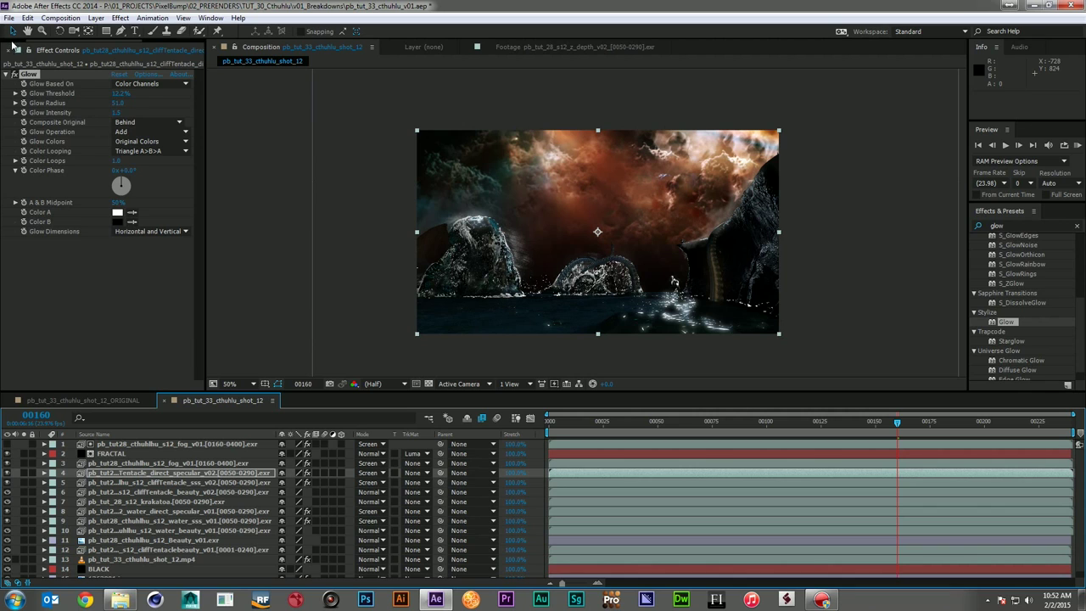
- Add the s12_glow_v02 render directly above the cliffTentacle_beauty_v02 layer and solo it for a closer view
key(ctrl+0)
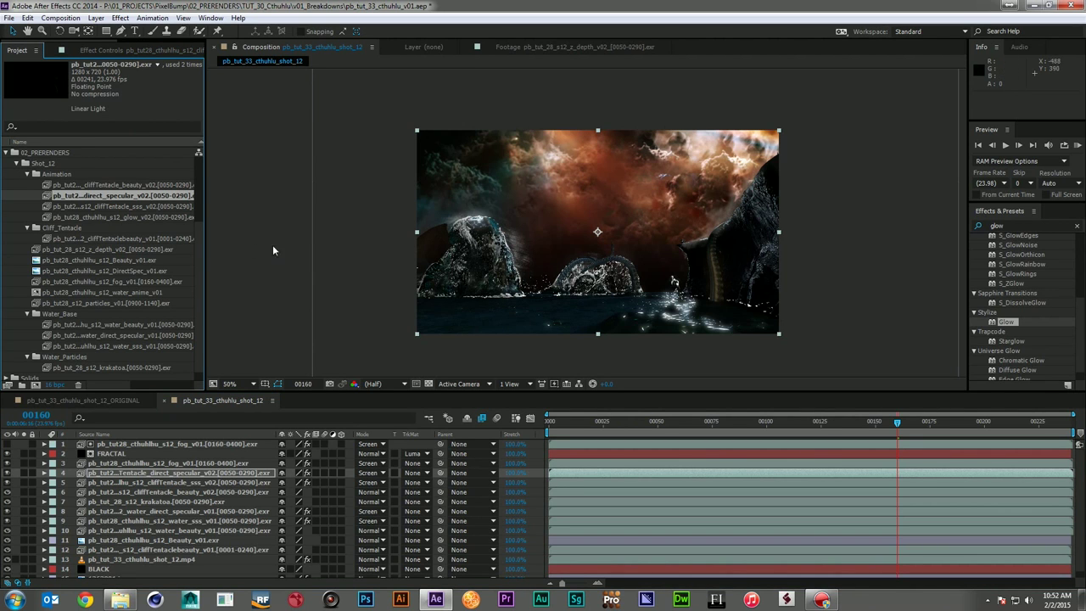
click(133, 216)
drag(150, 217, 173, 492)
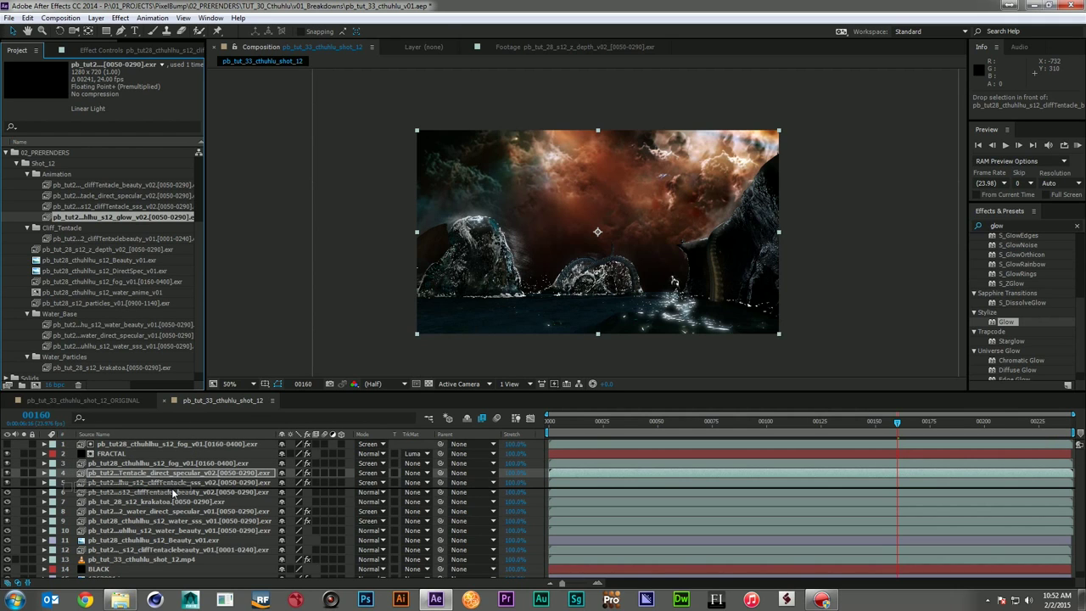
drag(173, 493, 173, 494)
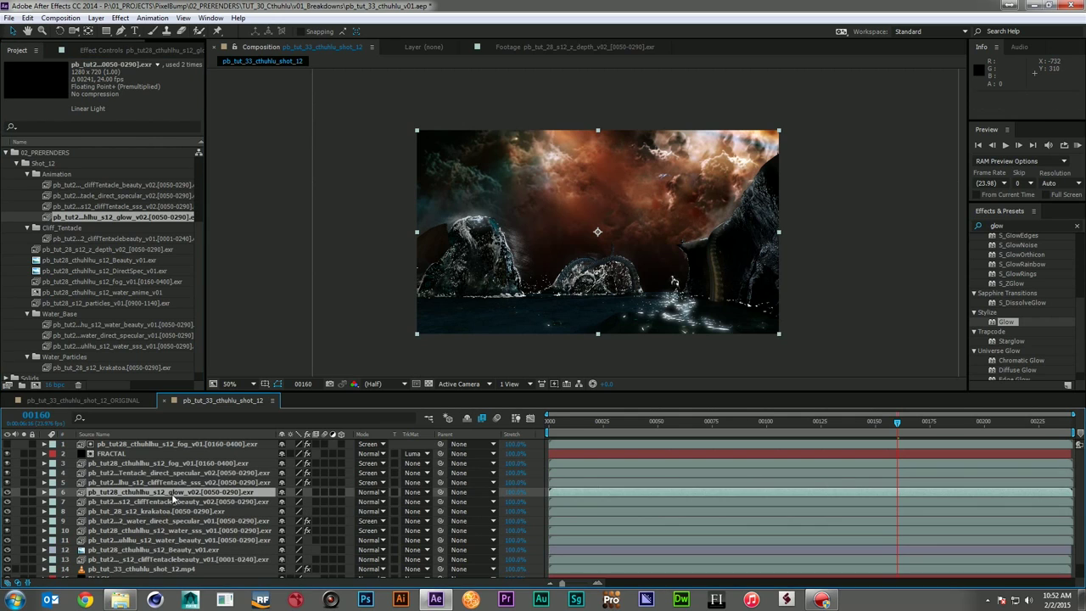
click(24, 492)
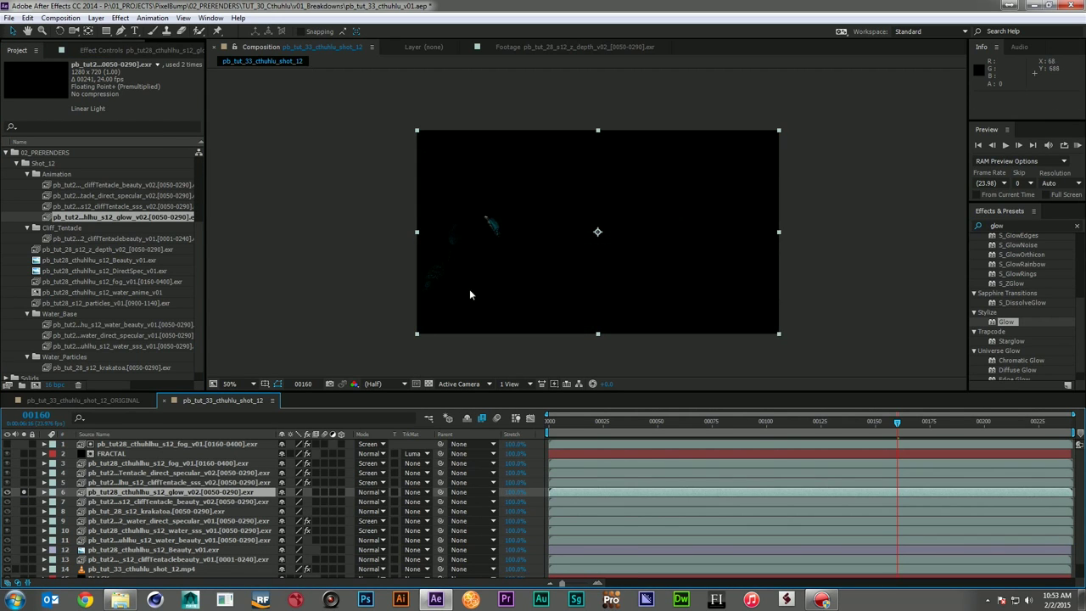
scroll(455, 224, up, 1)
shift+scroll(509, 230, left, 4)
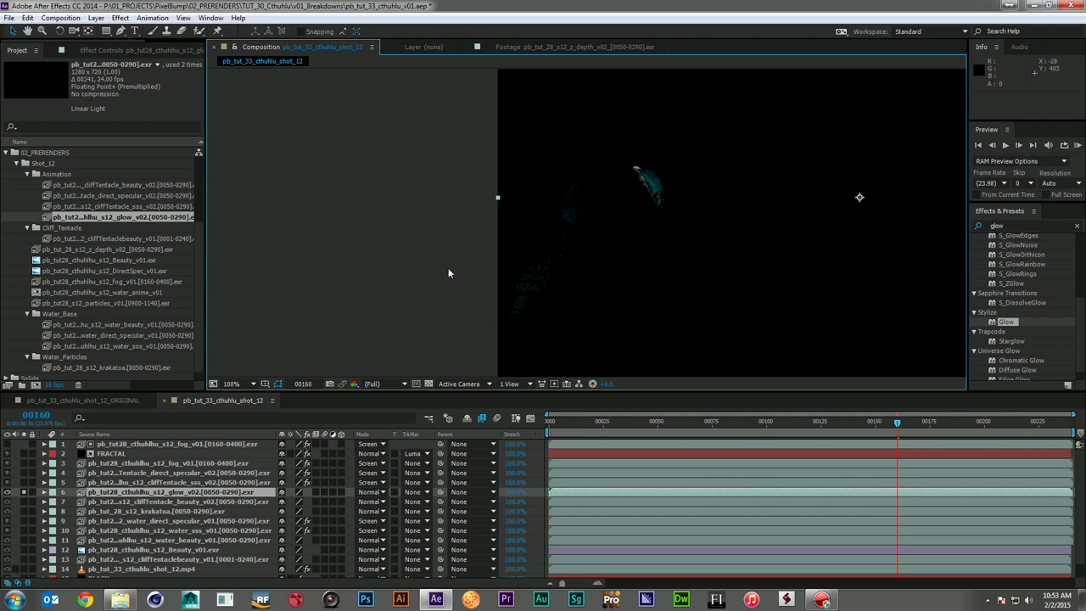
- Apply the Stylize Glow effect to the s12_glow_v02 layer with Threshold 4.3% and Radius 16
drag(1007, 325, 199, 492)
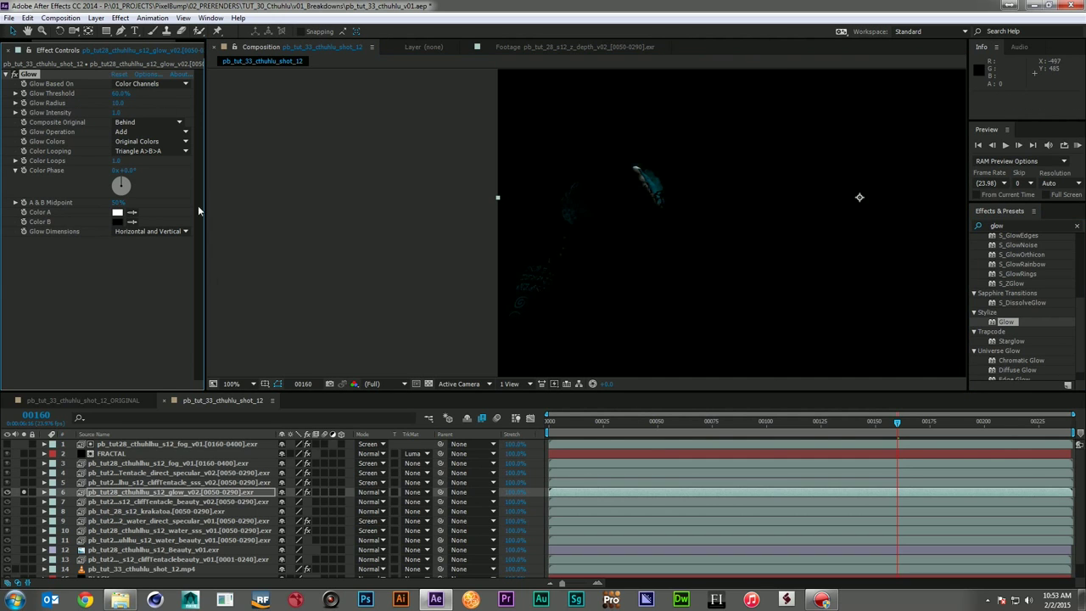
drag(121, 97, 32, 98)
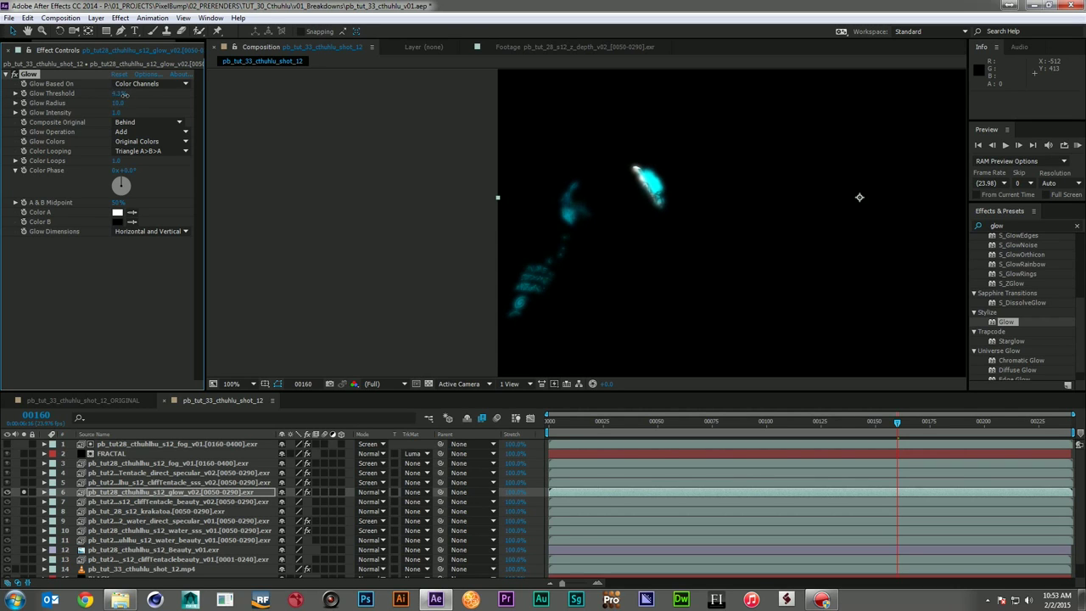
drag(118, 104, 126, 104)
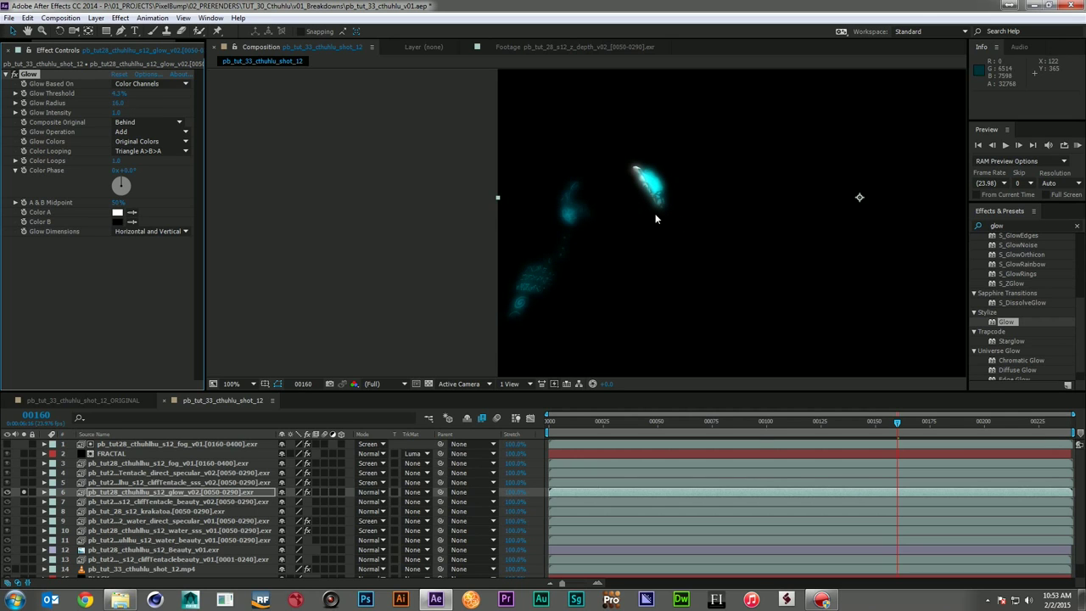
- Blend the s12_glow_v02 layer in Screen mode and end its solo
scroll(650, 199, down, 2)
drag(720, 213, 559, 230)
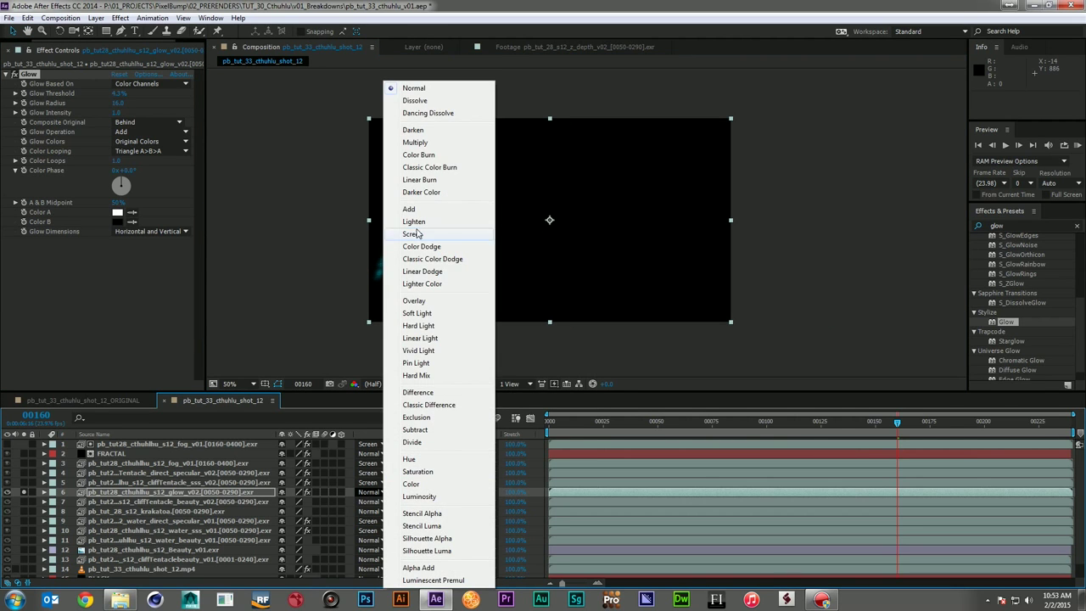
click(413, 233)
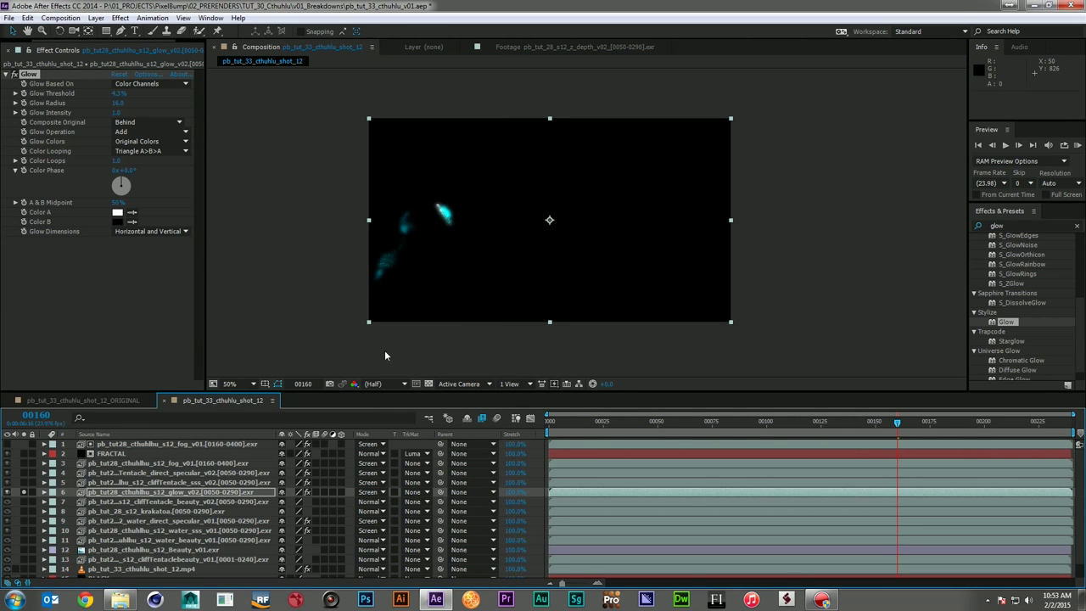
click(24, 492)
click(194, 493)
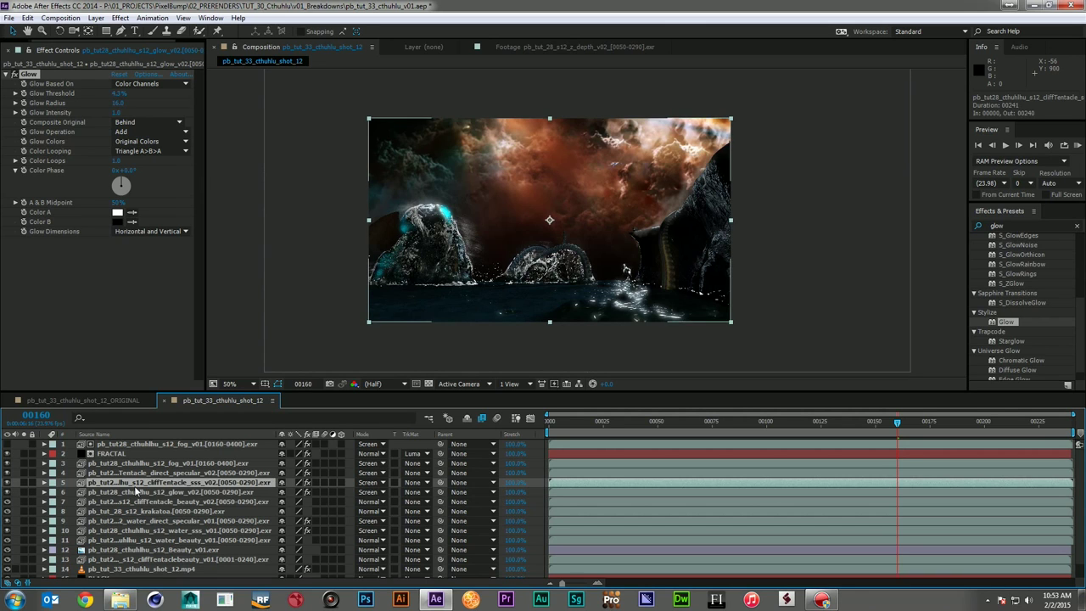
- Refine the s12_glow_v02 layer's Glow effect to Threshold 4.7% and Radius 23
drag(119, 93, 123, 114)
click(118, 103)
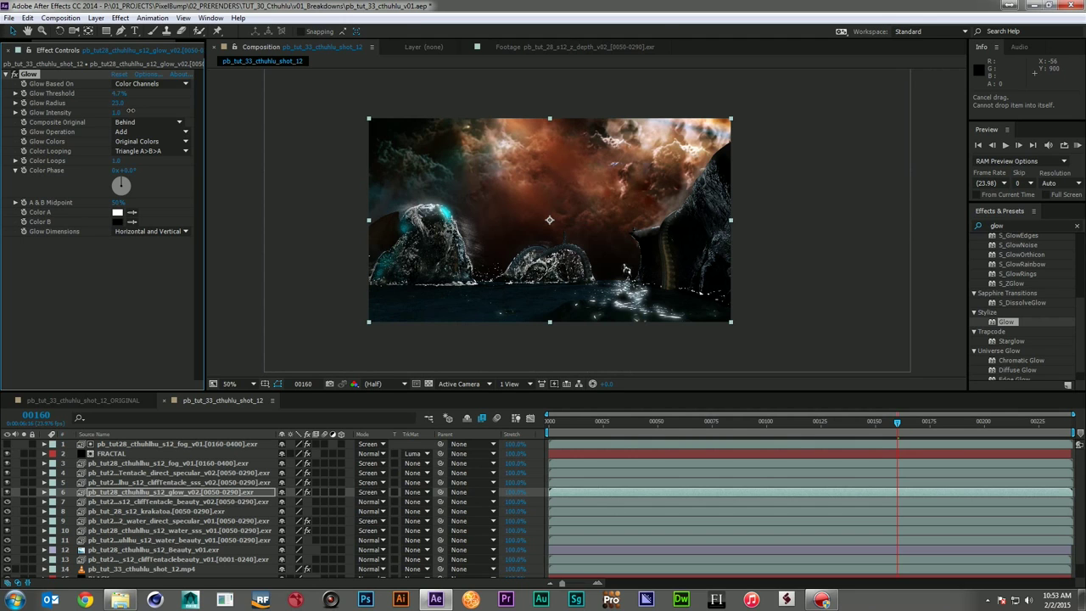
click(117, 113)
- Compare the tentacle glow in the composite with the s12_glow_v02 layer hidden and shown
click(8, 493)
click(7, 493)
click(7, 493)
click(8, 493)
click(8, 493)
click(8, 493)
click(7, 493)
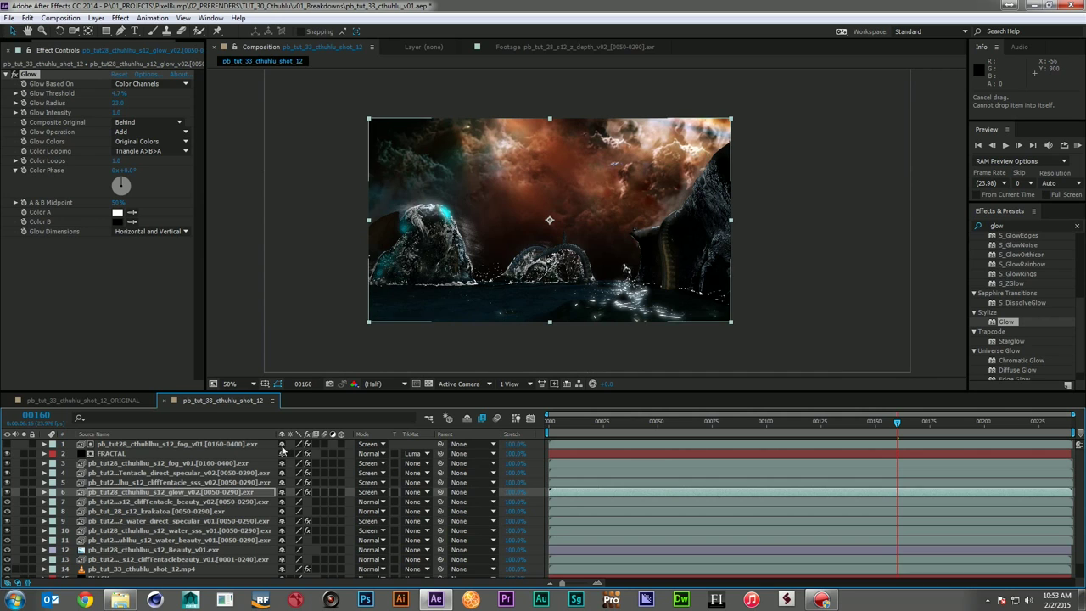
- Widen the timeline's source names to show them in full, and blend the s12_krakatoa layer in Screen mode
drag(279, 433, 341, 434)
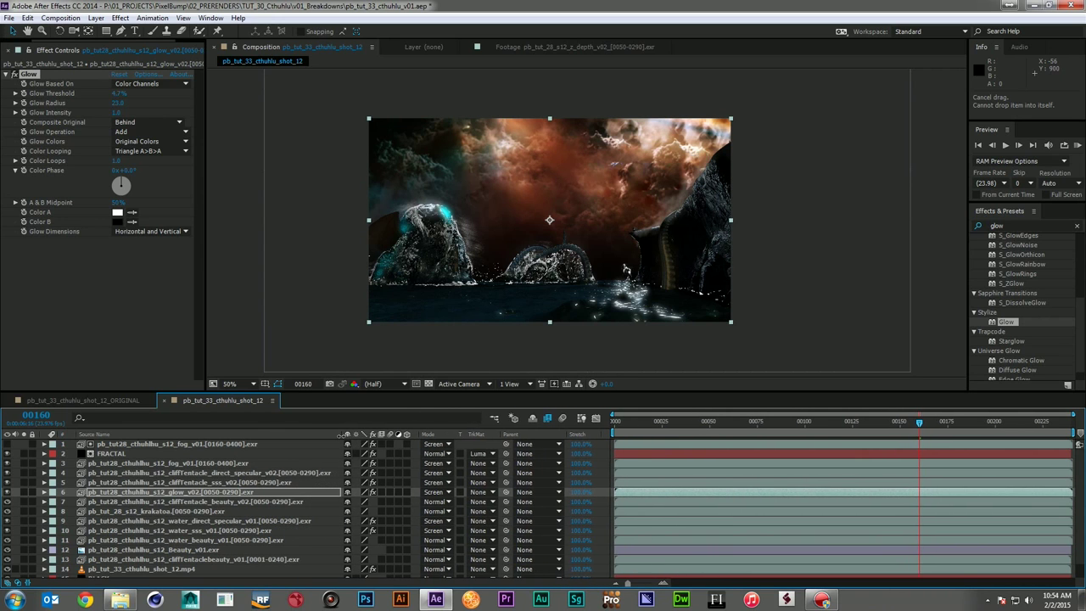
click(252, 510)
click(437, 511)
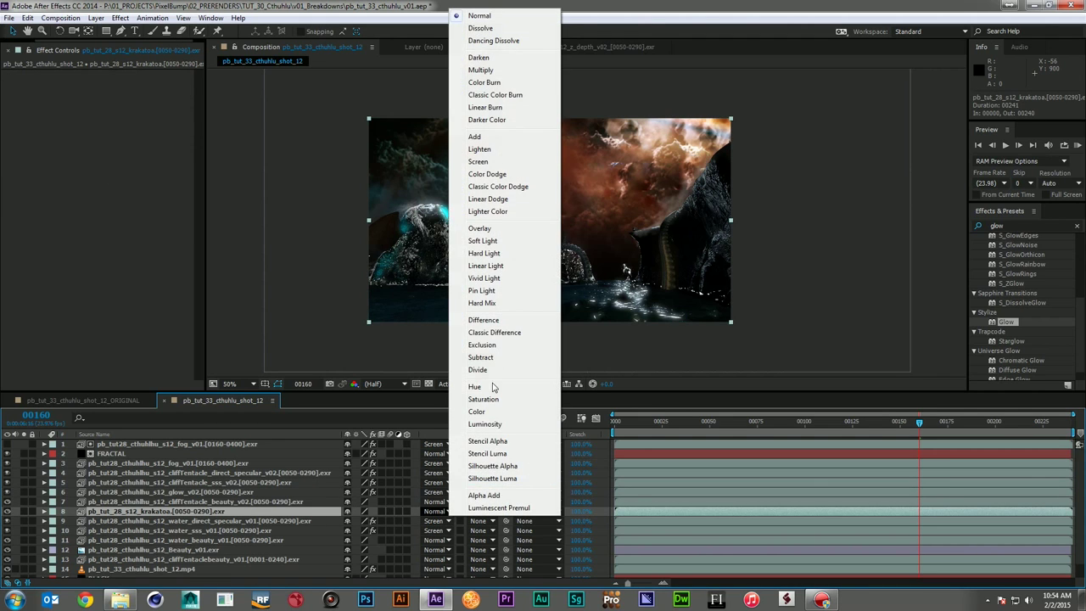
click(482, 161)
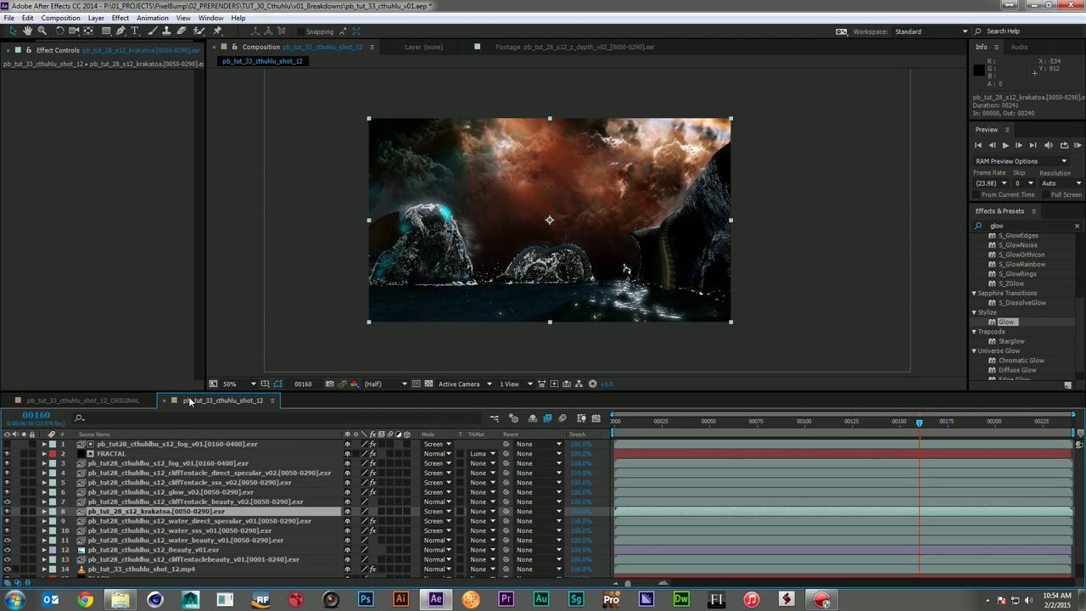
- Apply the Stylize Glow effect to the cliff layer s12_Beauty_v01 with Threshold 34.1%, Radius 32 and Intensity 1.5
scroll(293, 496, down, 2)
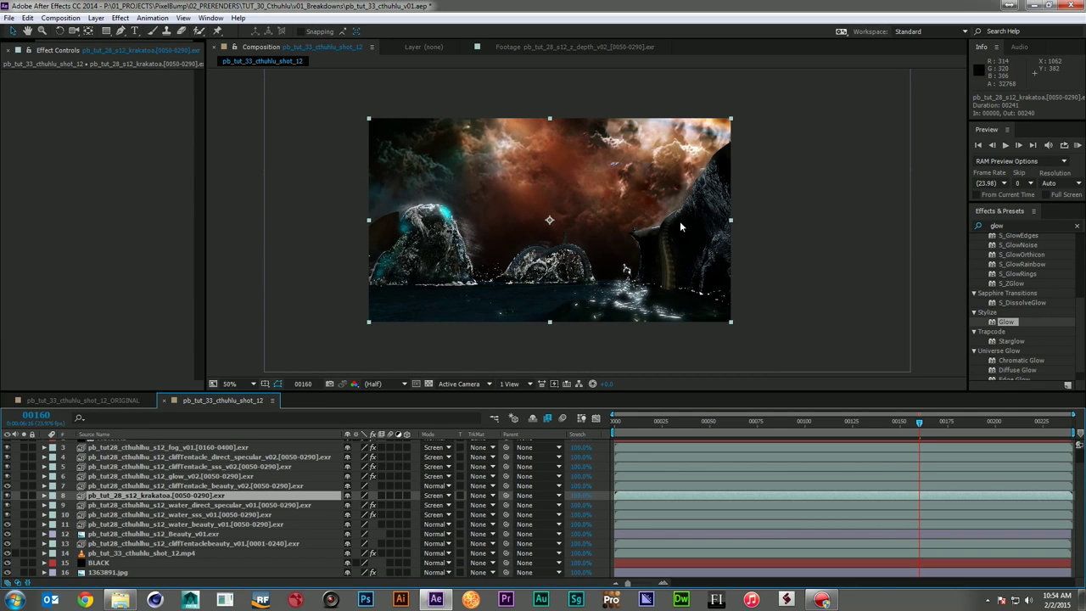
click(211, 543)
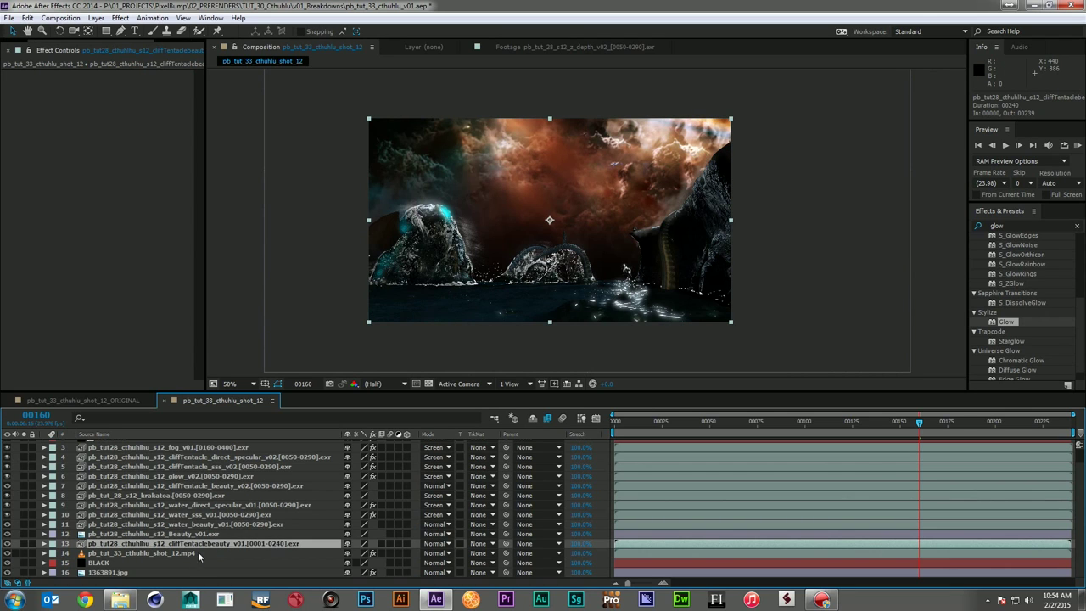
click(195, 533)
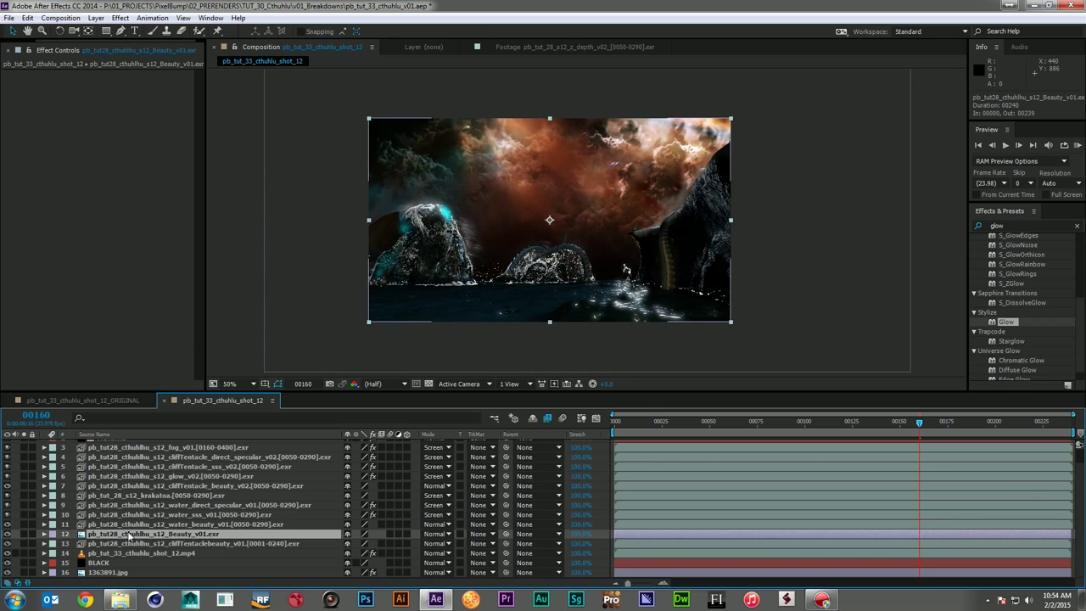
click(24, 533)
click(25, 534)
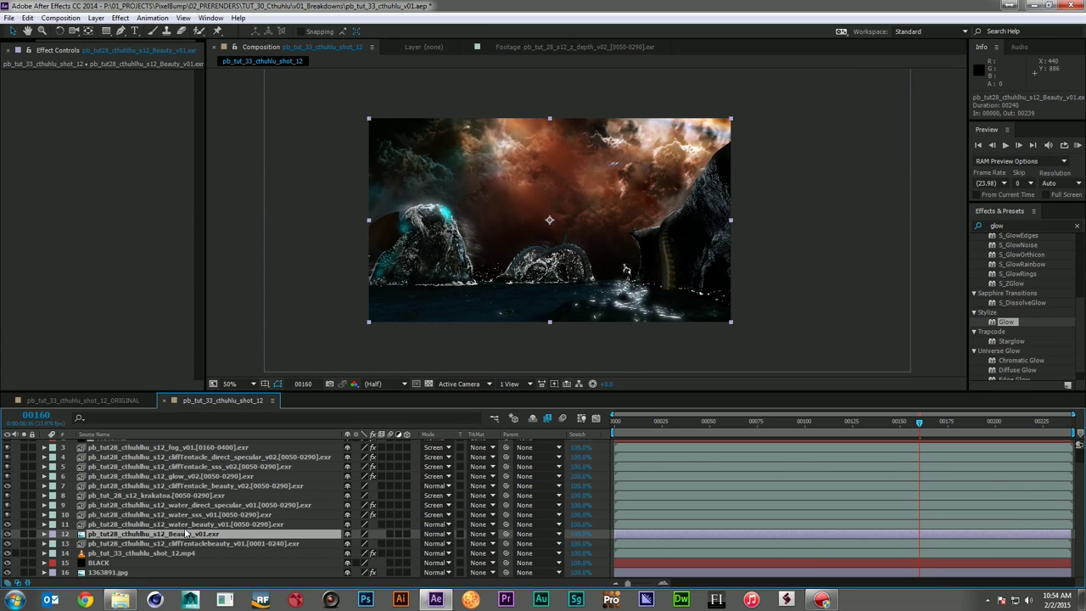
click(15, 46)
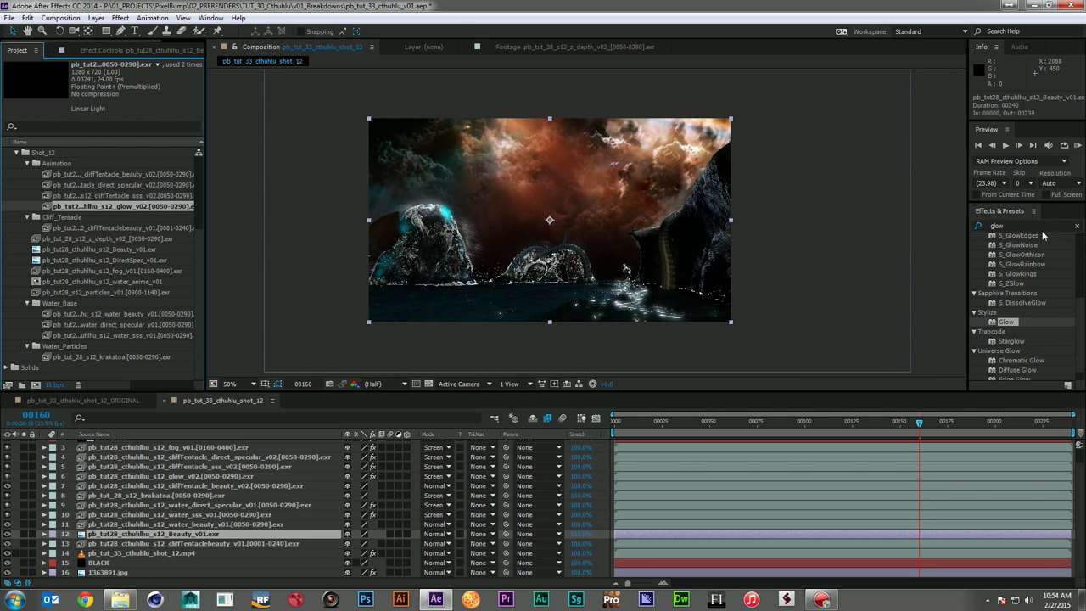
drag(1002, 329, 764, 534)
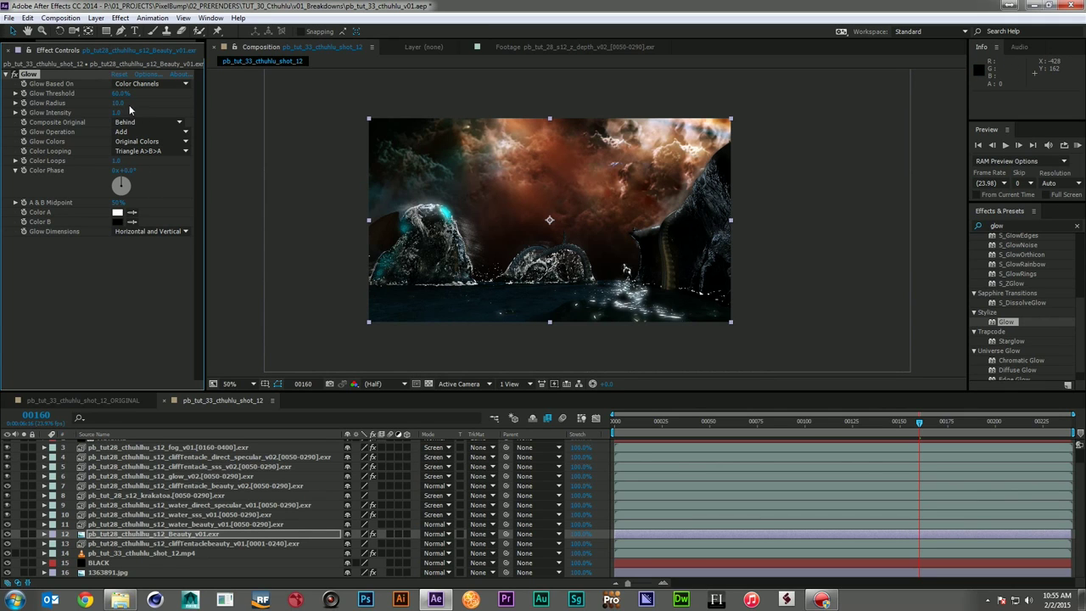
drag(113, 100, 160, 113)
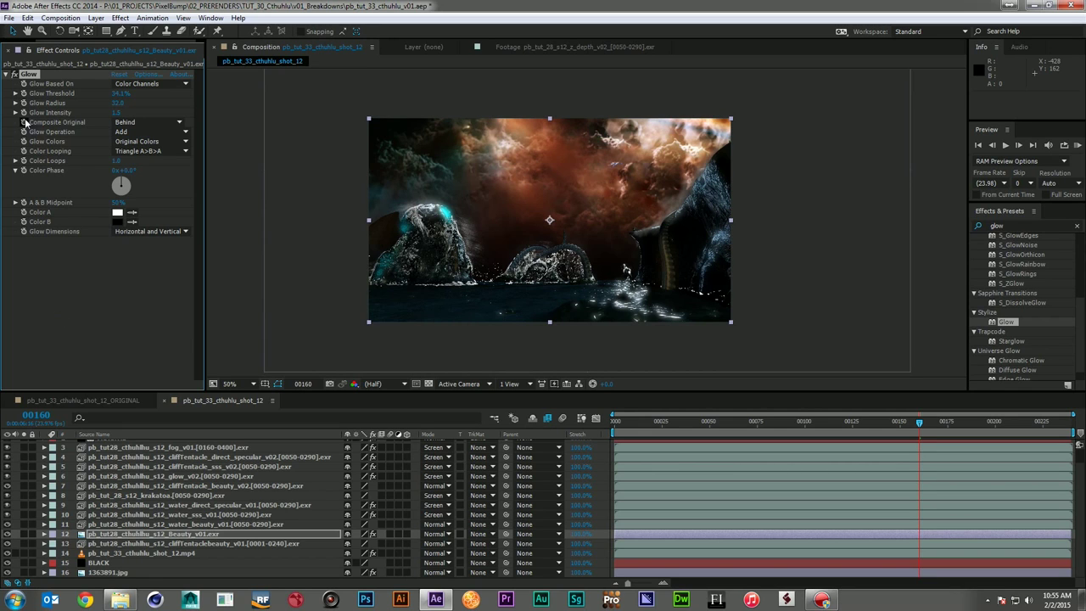
- Compare the cliff highlights with the s12_Beauty_v01 layer's Glow effect switched off and on
click(15, 75)
click(16, 75)
click(15, 74)
click(16, 75)
drag(661, 185, 709, 200)
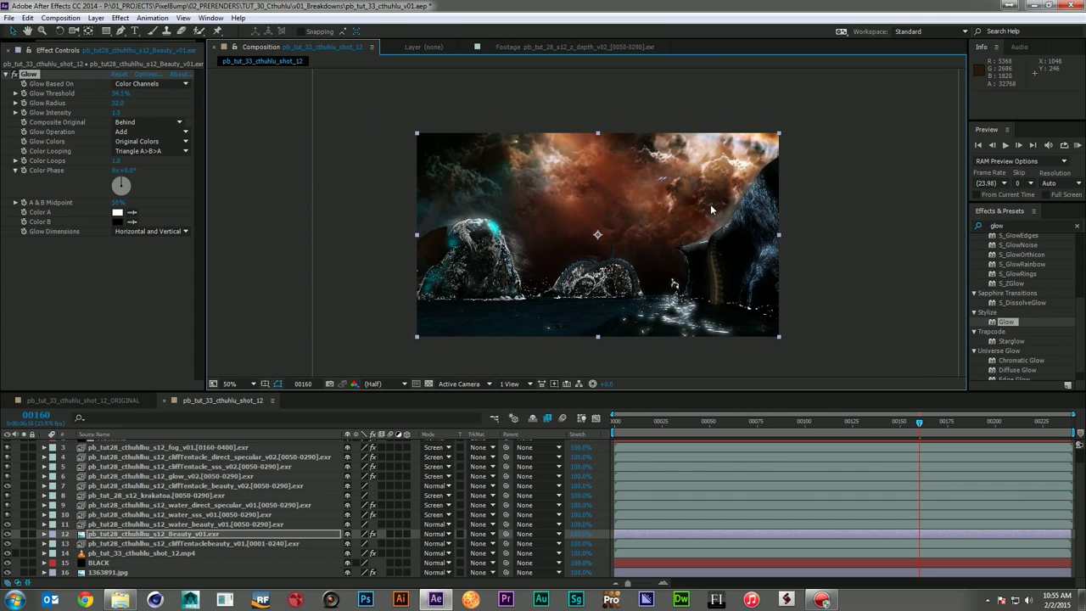
- Add the s12_particles_v01 render directly below the cliffTentaclebeauty_v01 layer
click(228, 543)
scroll(227, 543, up, 1)
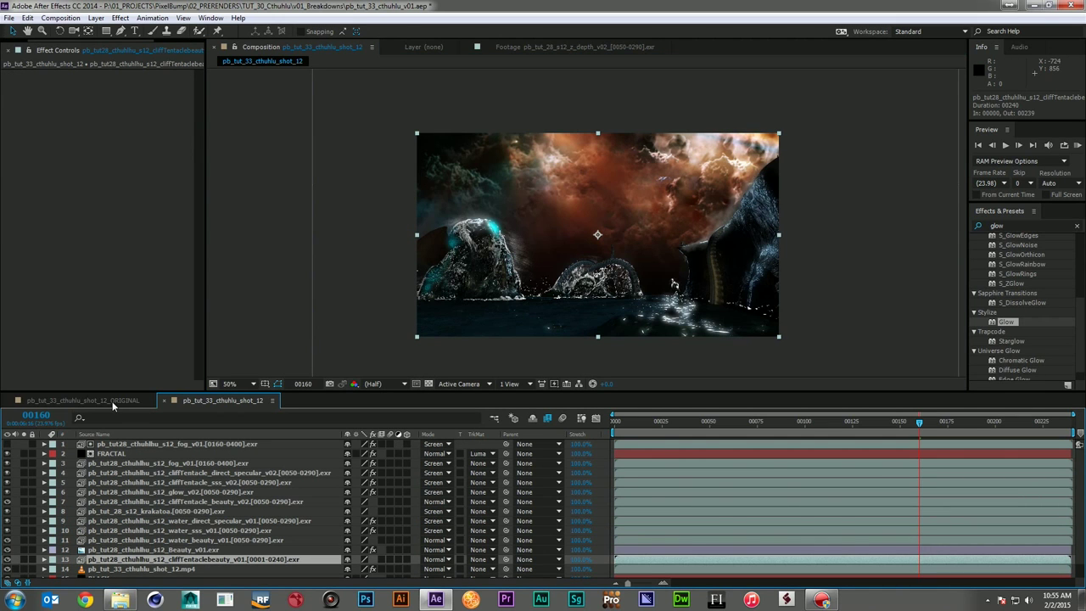
click(17, 50)
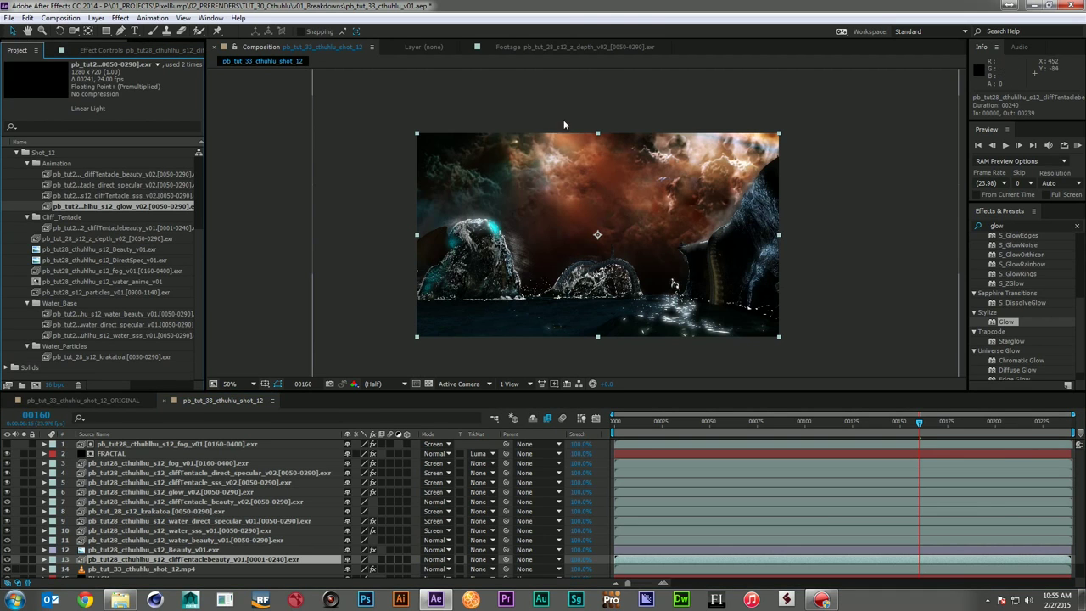
mouse_move(127, 290)
mouse_down()
mouse_move(154, 440)
mouse_move(149, 568)
mouse_up()
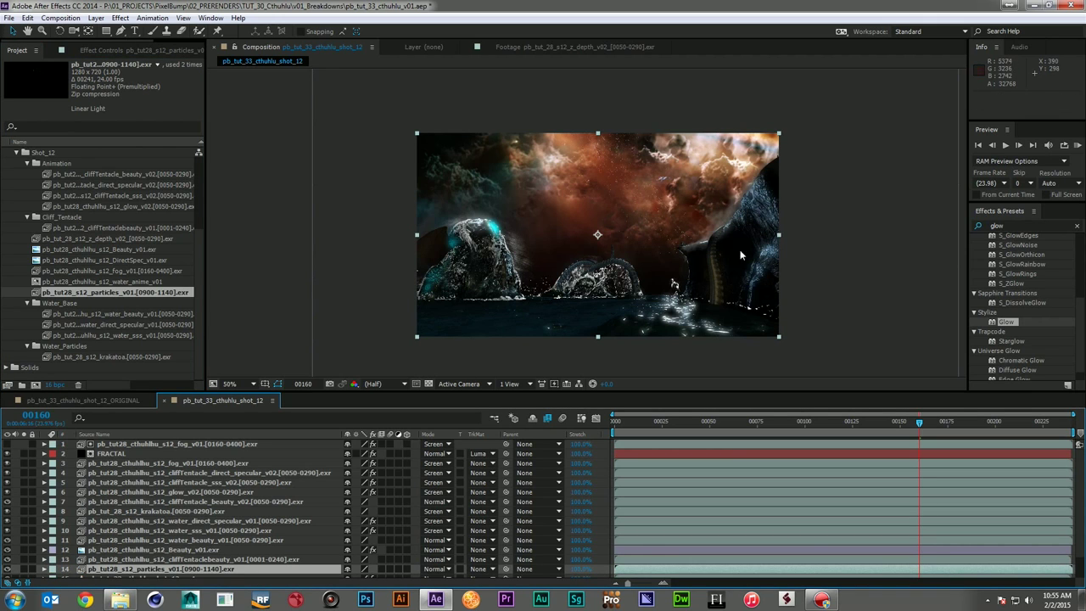
- Isolate the s12_particles_v01 layer and examine its particles at close range
key(slash)
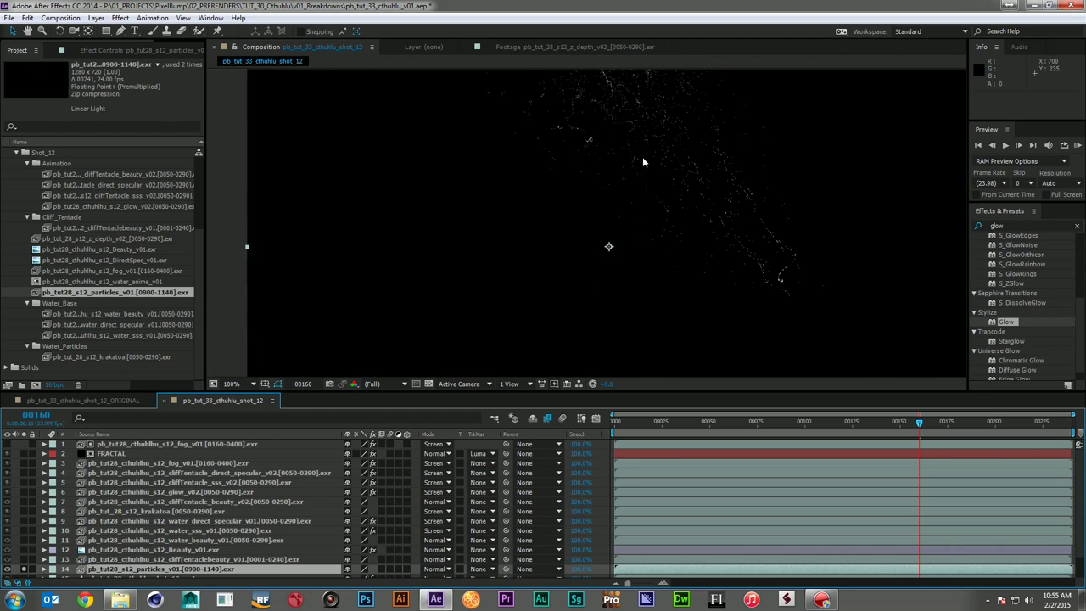
key(period)
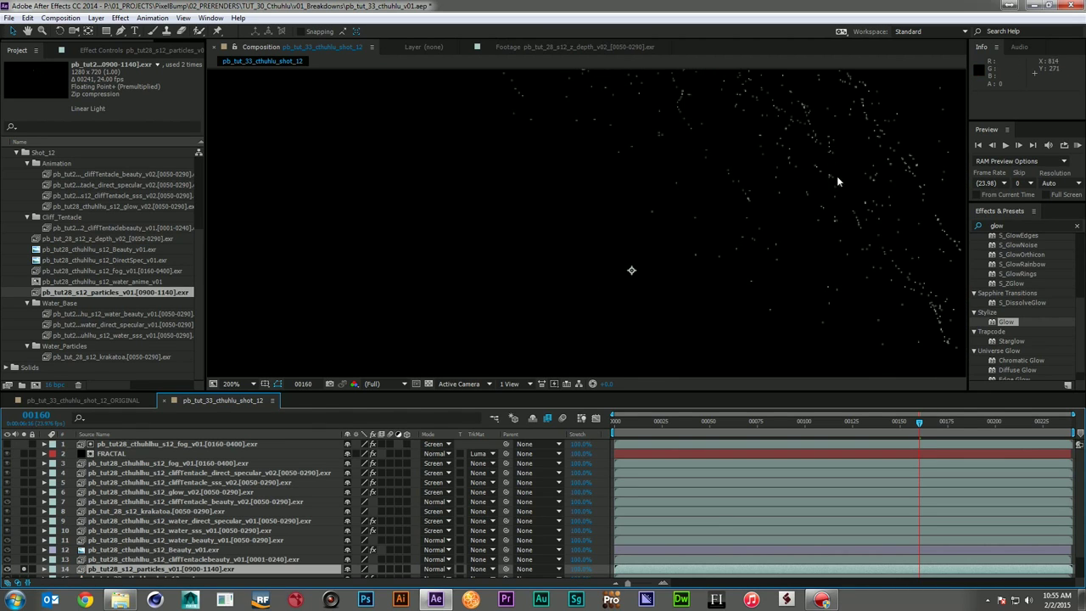
key(comma)
key(comma)
key(comma)
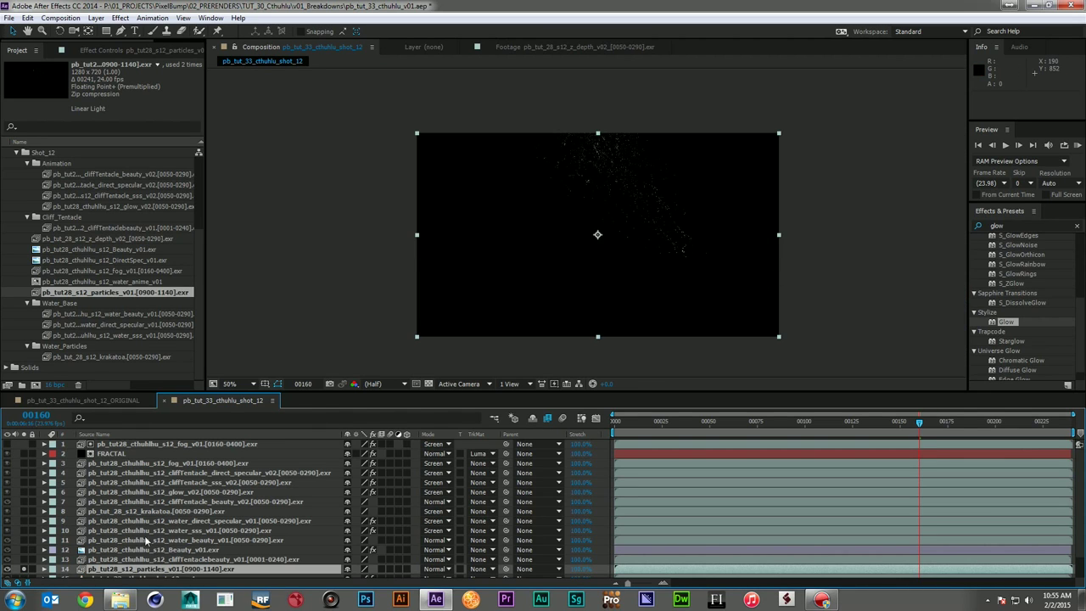
click(24, 568)
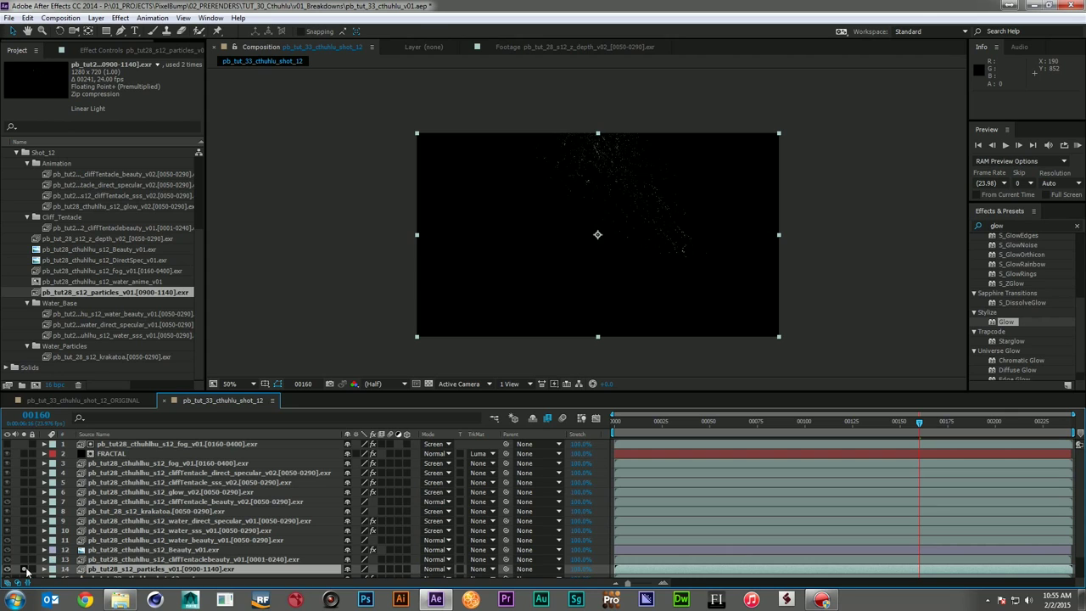
- Apply the Tint effect to the s12_particles_v01 layer and map white to the pale orange FFD67D
click(1023, 226)
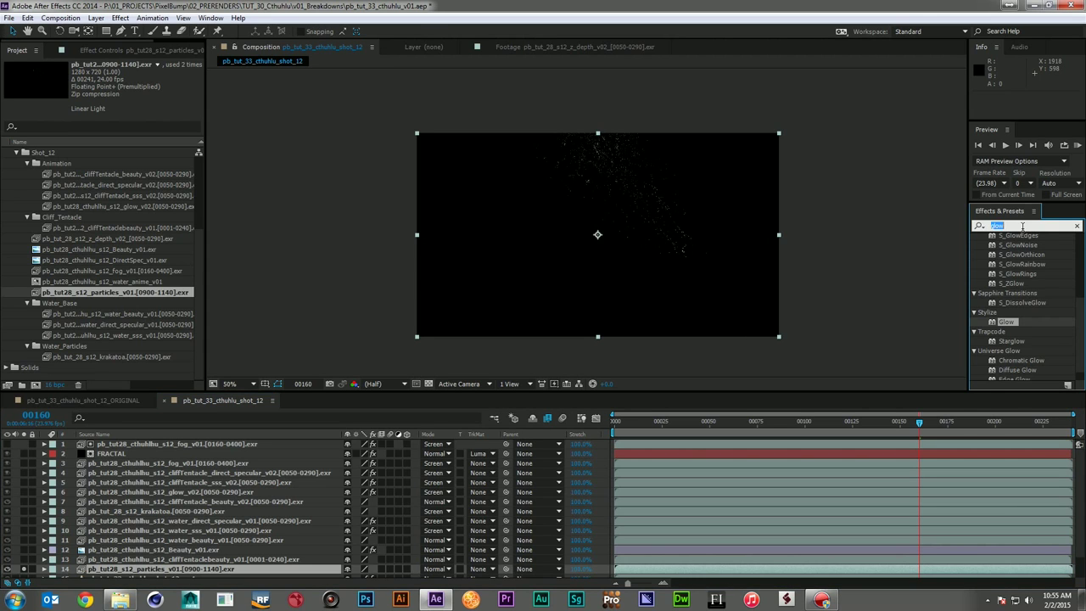
text(tint)
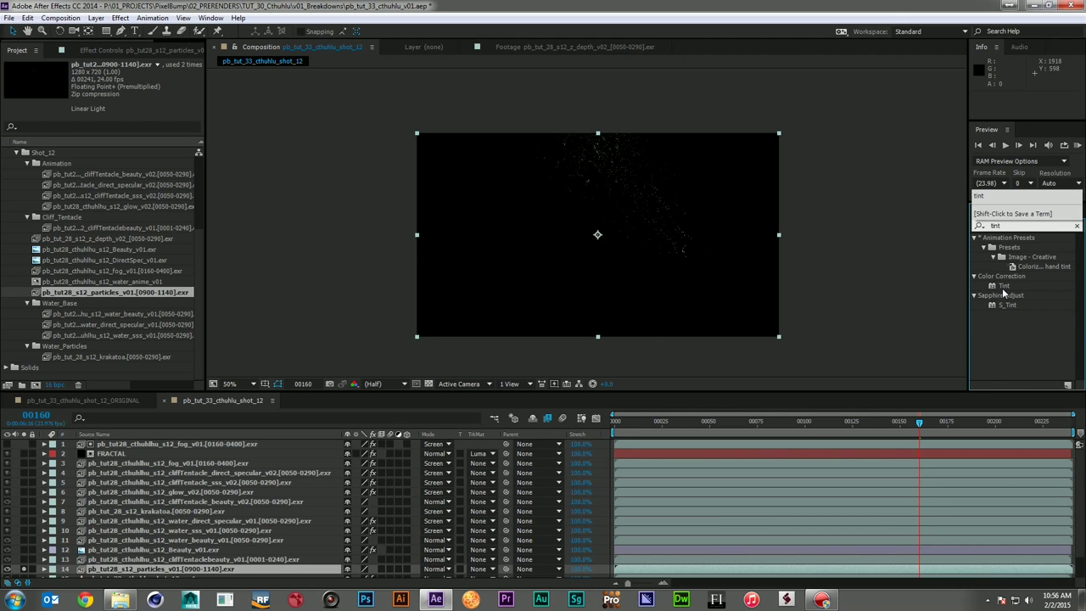
drag(1003, 288, 105, 550)
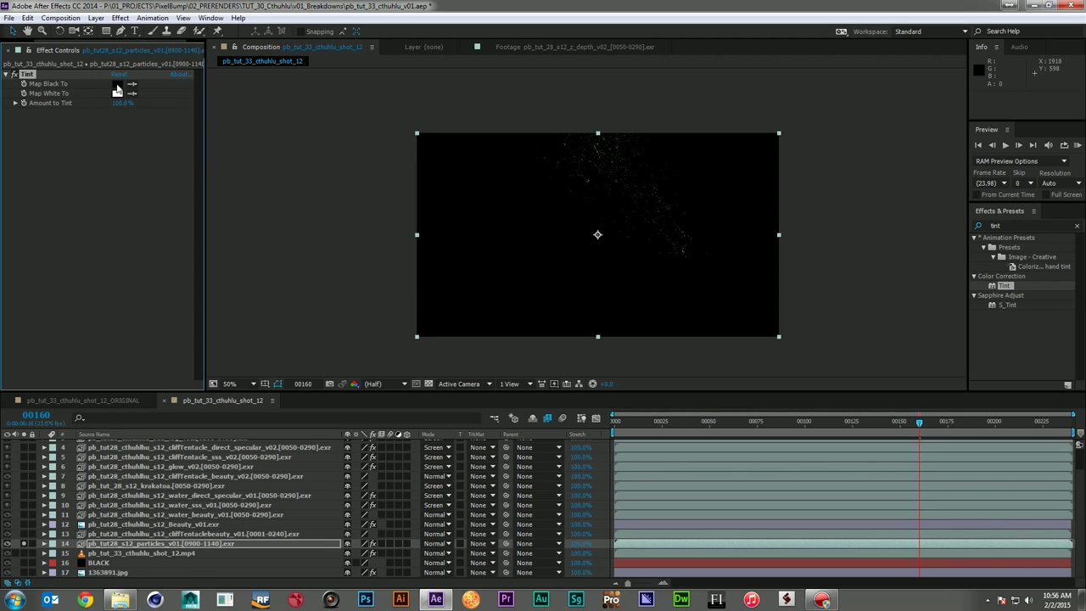
click(118, 94)
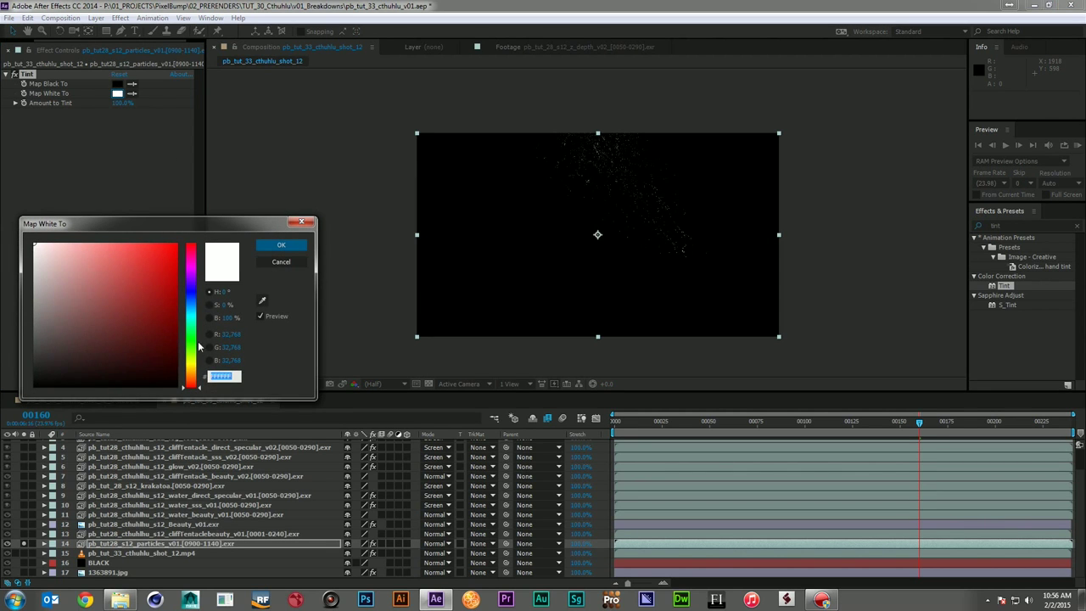
click(194, 374)
drag(194, 376, 194, 380)
drag(115, 262, 106, 244)
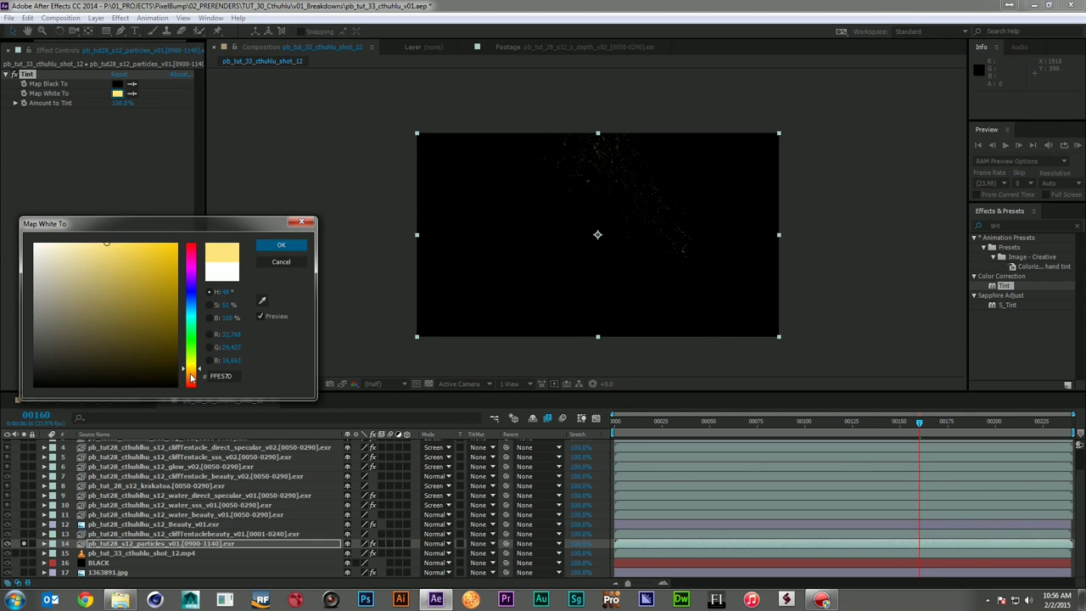
drag(192, 375, 191, 377)
click(282, 251)
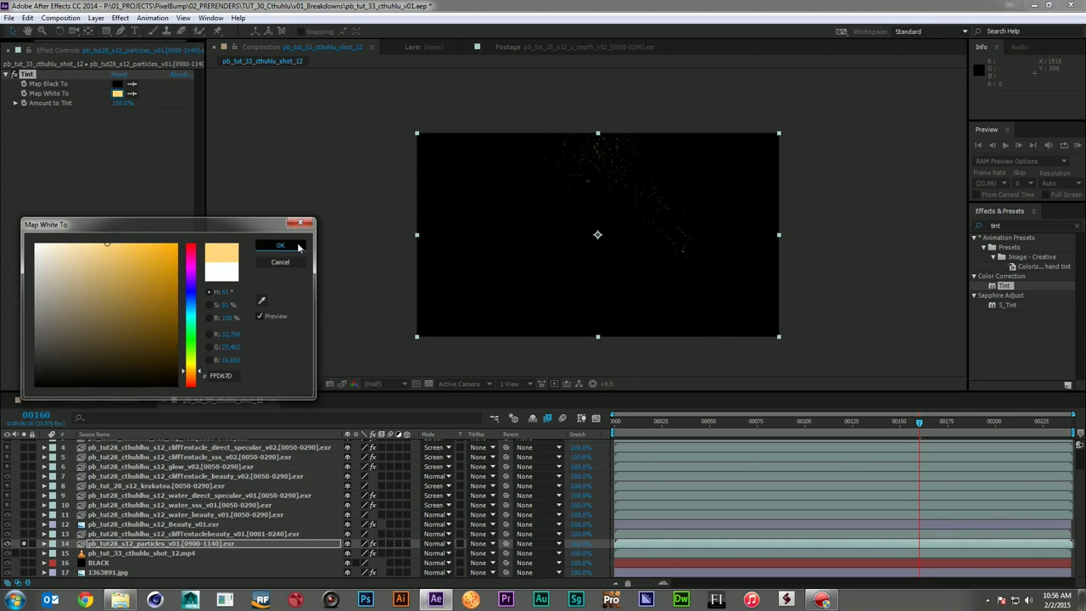
- Add Trapcode Starglow below Tint on the particles layer, with Threshold 0 and Boost Light about 12
click(1021, 223)
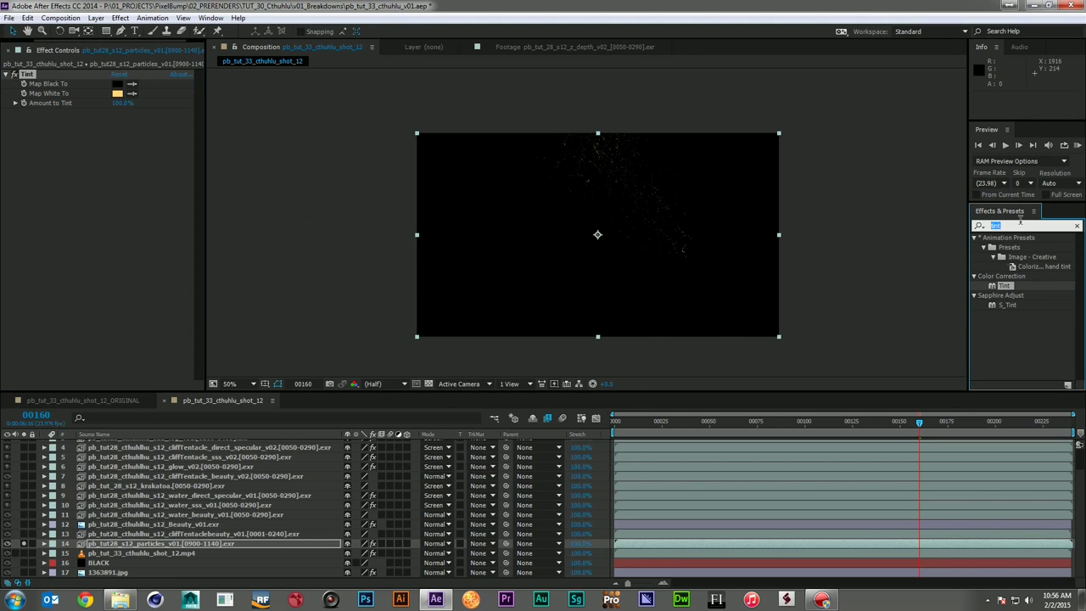
text(starg)
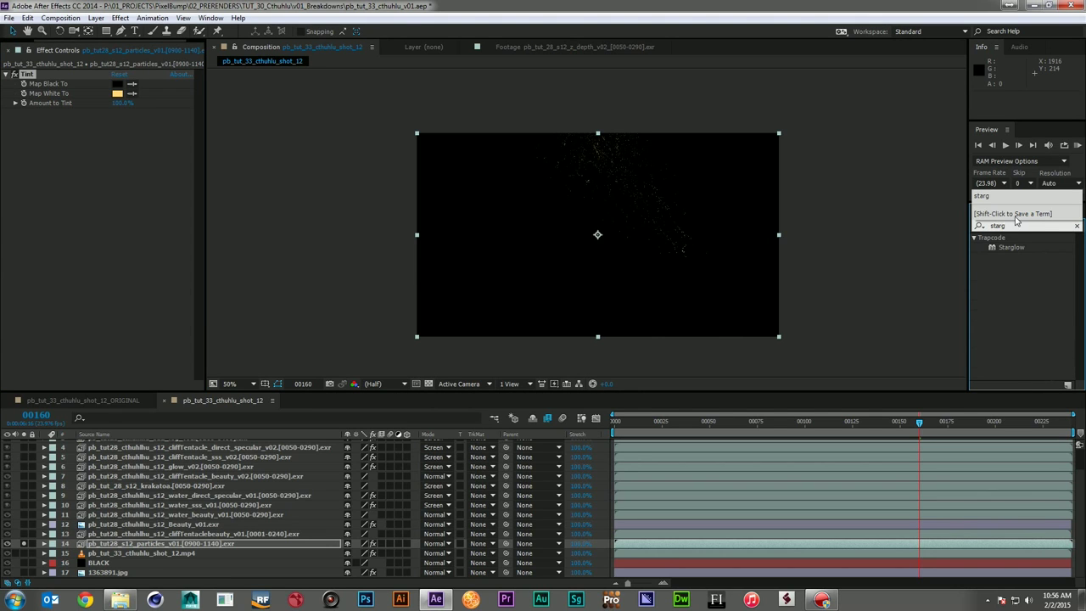
drag(1013, 248, 124, 149)
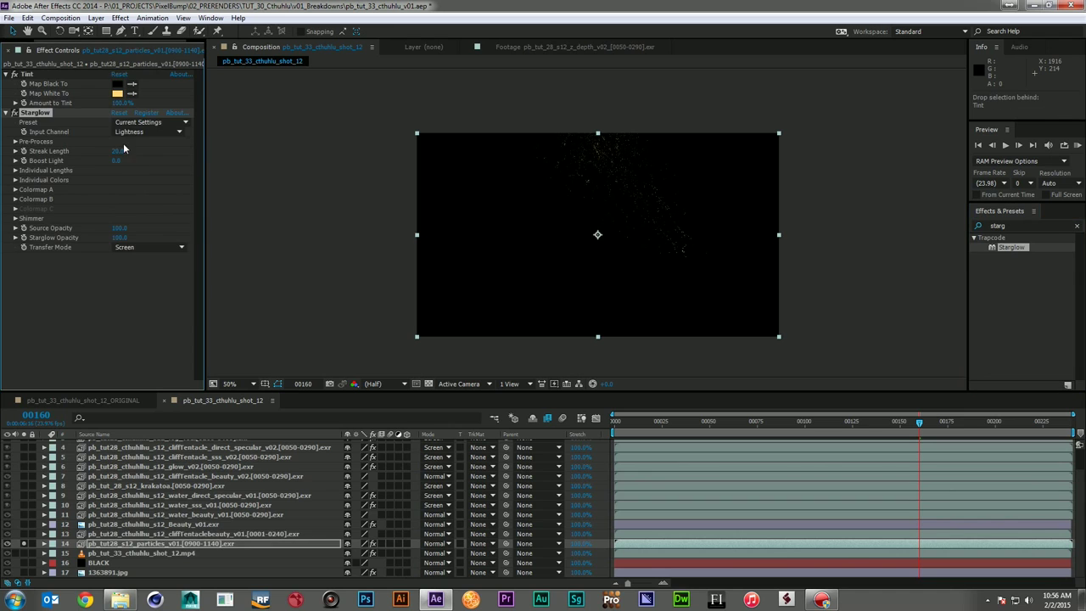
key(slash)
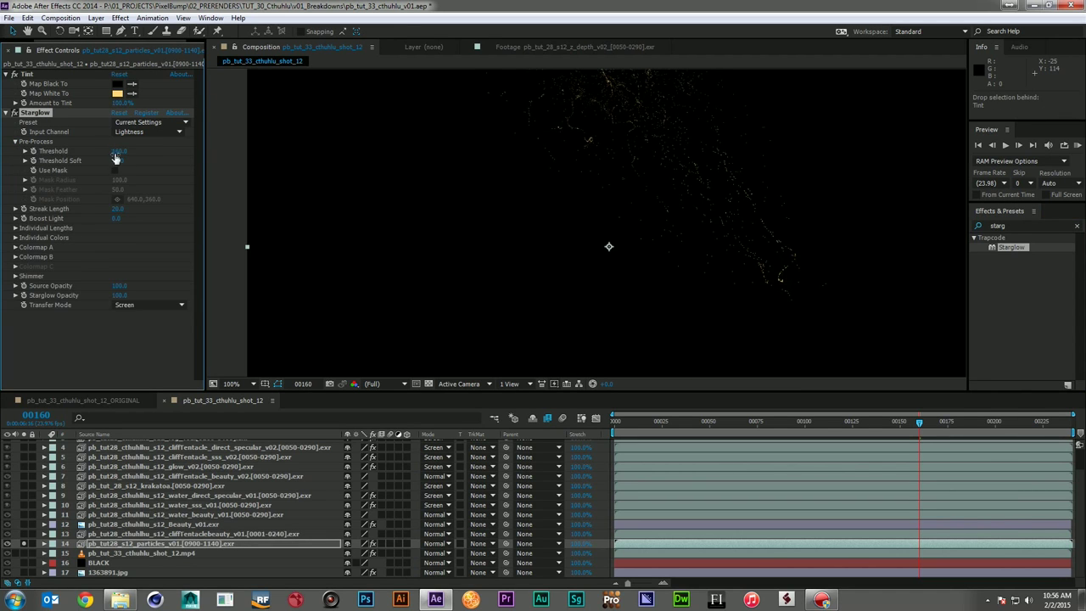
drag(69, 151, 20, 161)
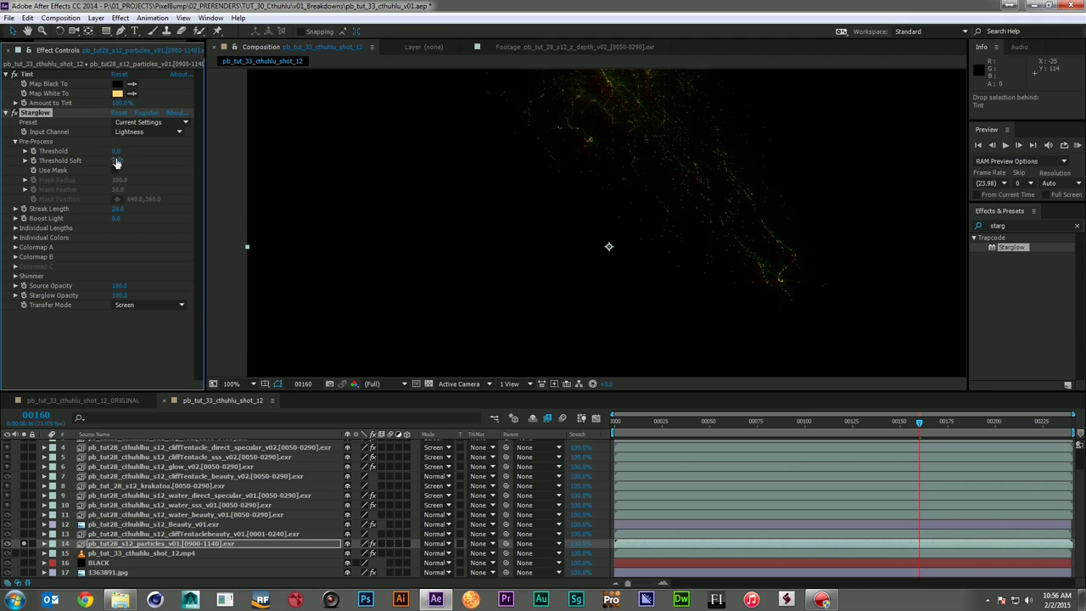
drag(116, 219, 198, 212)
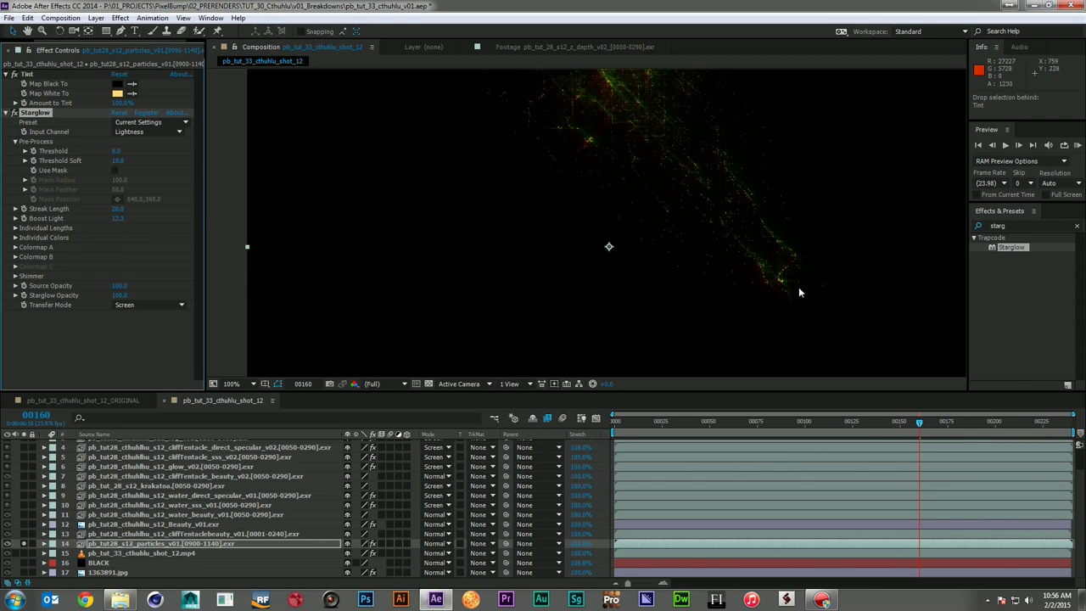
- Set the Starglow Colormap A preset to Fire
click(19, 249)
click(16, 247)
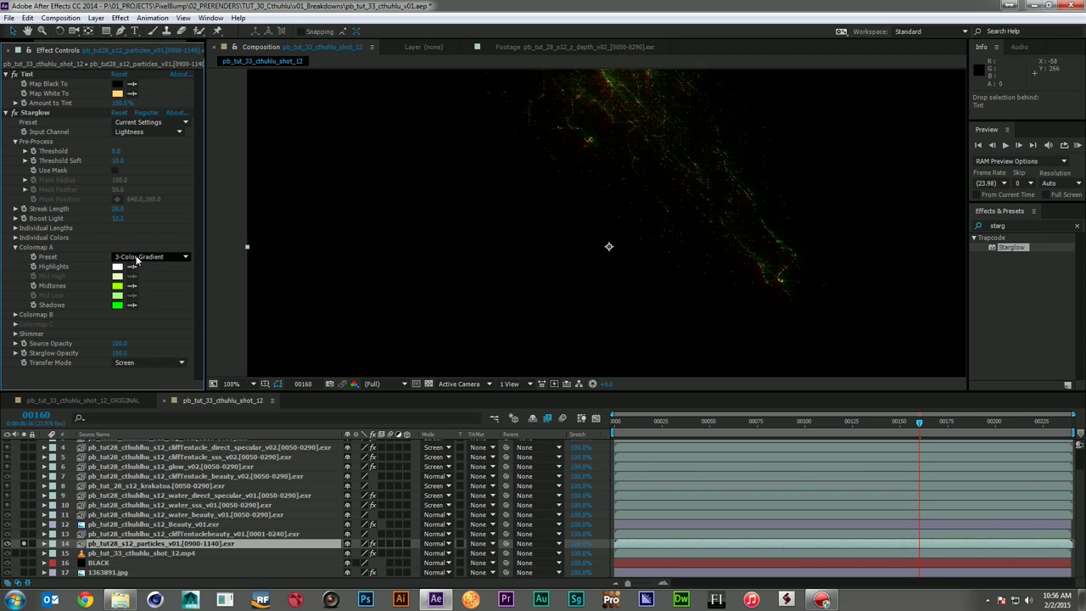
click(135, 257)
click(196, 290)
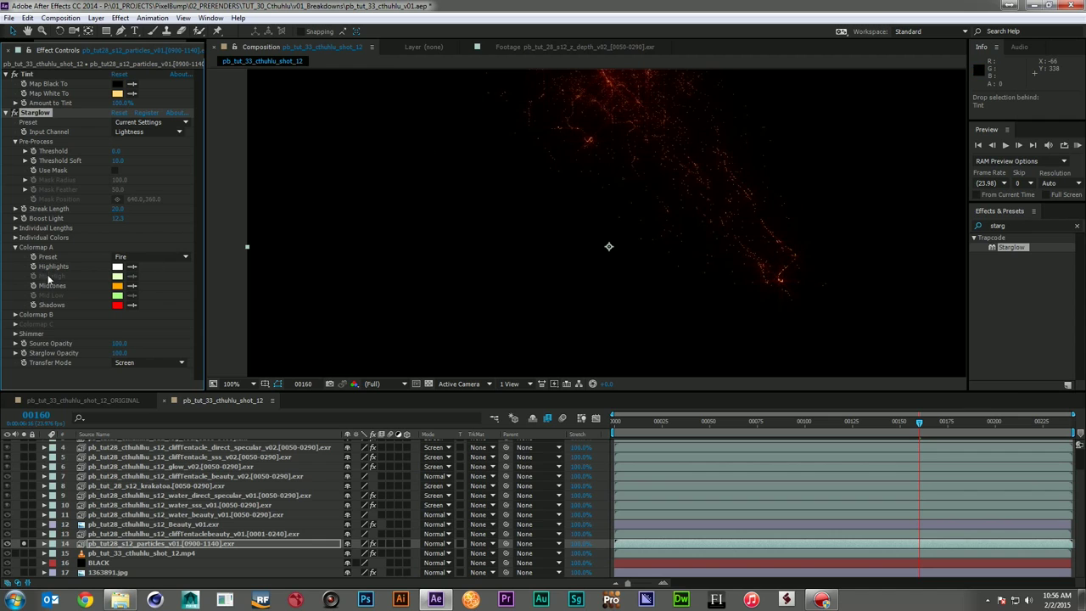
- Try the Fire, Deepsea, Electric, Spirit, Aura, Heaven and Romance presets for Starglow's Colormap B
click(16, 314)
scroll(166, 288, down, 1)
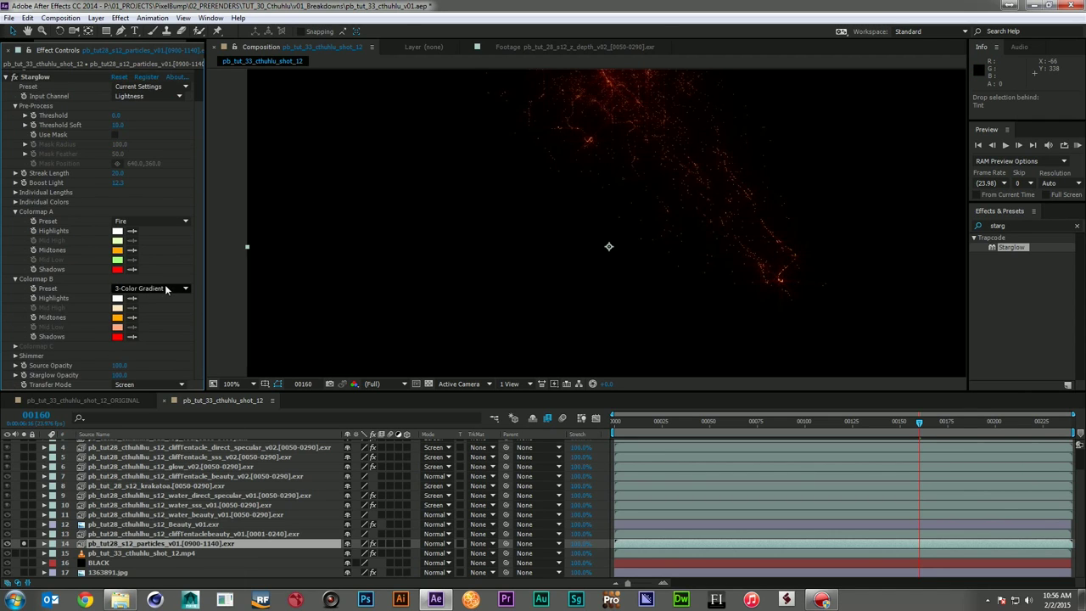
click(166, 288)
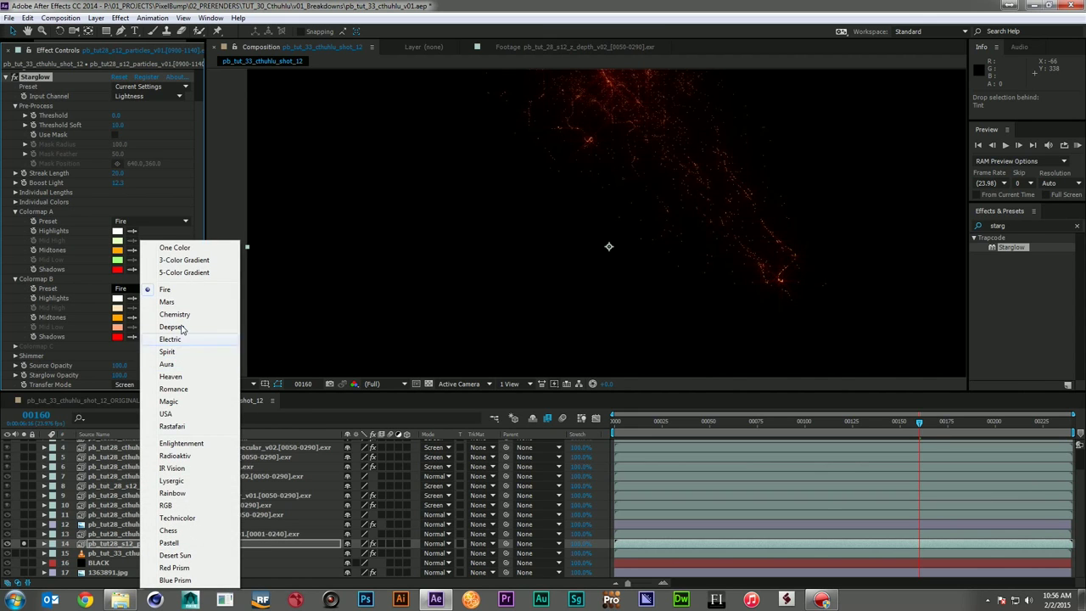
click(176, 326)
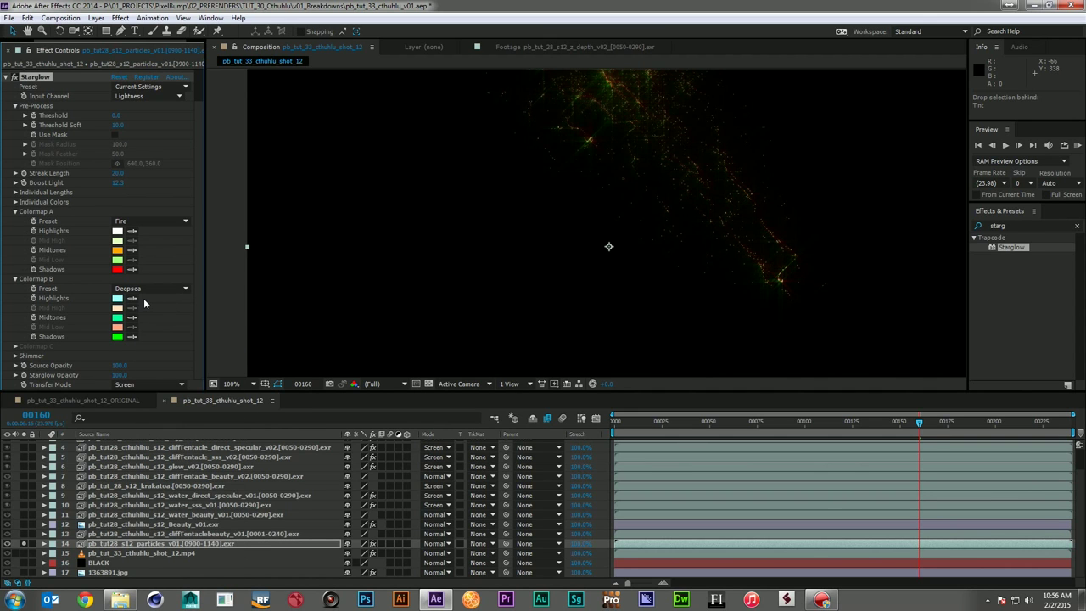
click(149, 293)
click(170, 304)
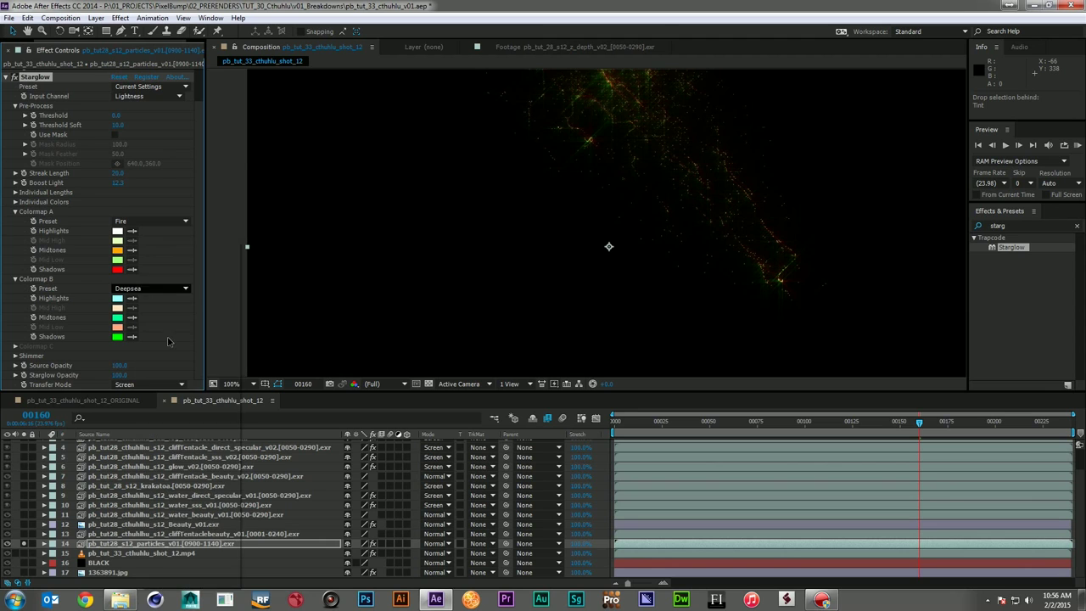
click(164, 289)
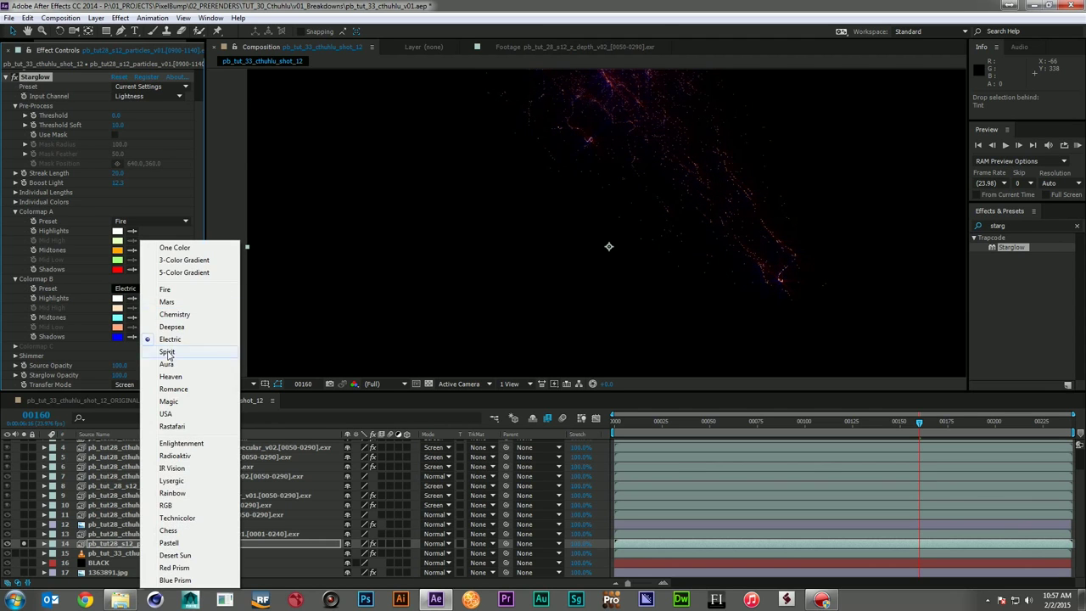
click(168, 350)
click(166, 290)
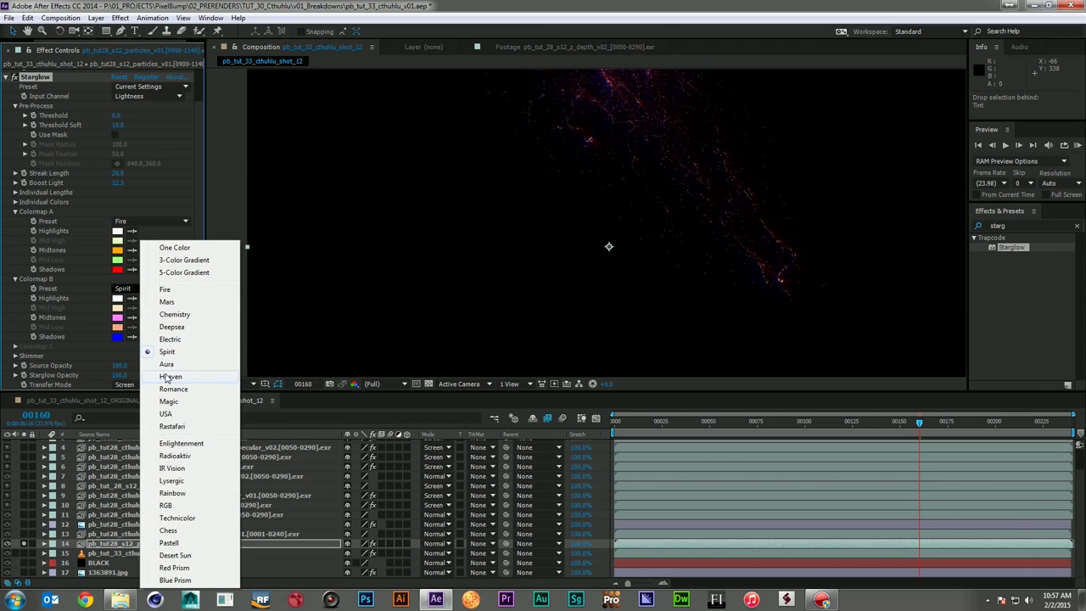
click(168, 362)
click(156, 293)
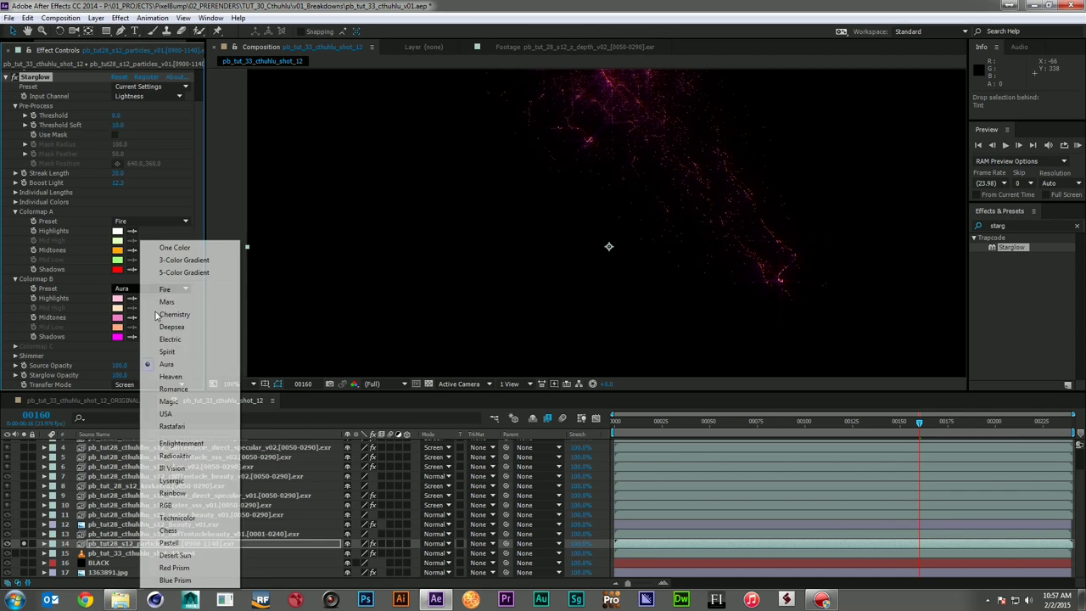
click(156, 372)
click(149, 290)
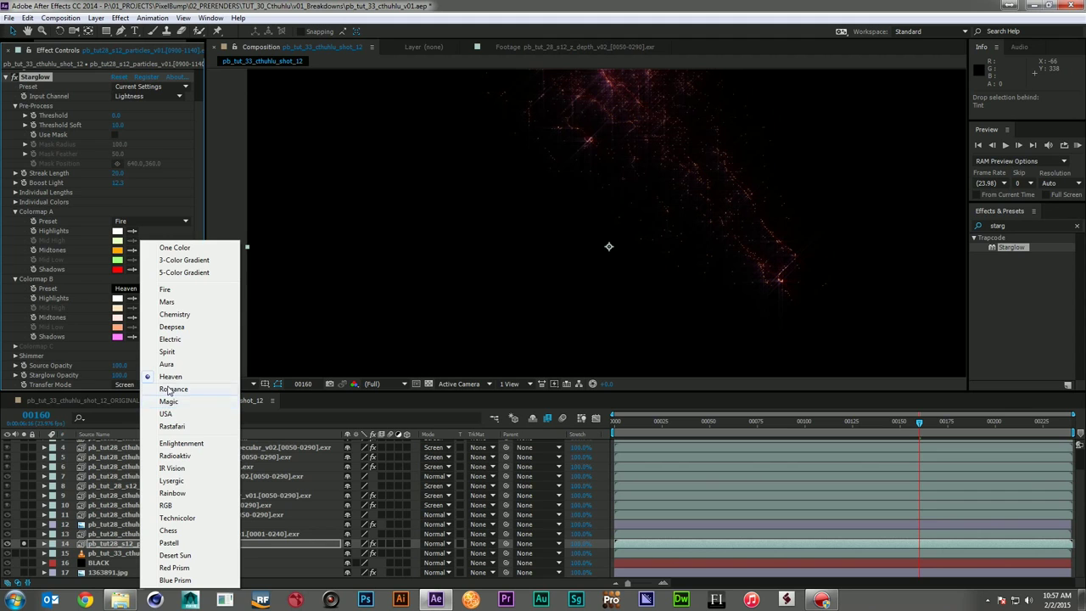
click(170, 389)
- Switch Colormap B to the 3-Color Gradient preset and set its Midtones to the yellow-green D7FF80
click(173, 290)
click(175, 260)
click(123, 319)
drag(192, 336, 192, 360)
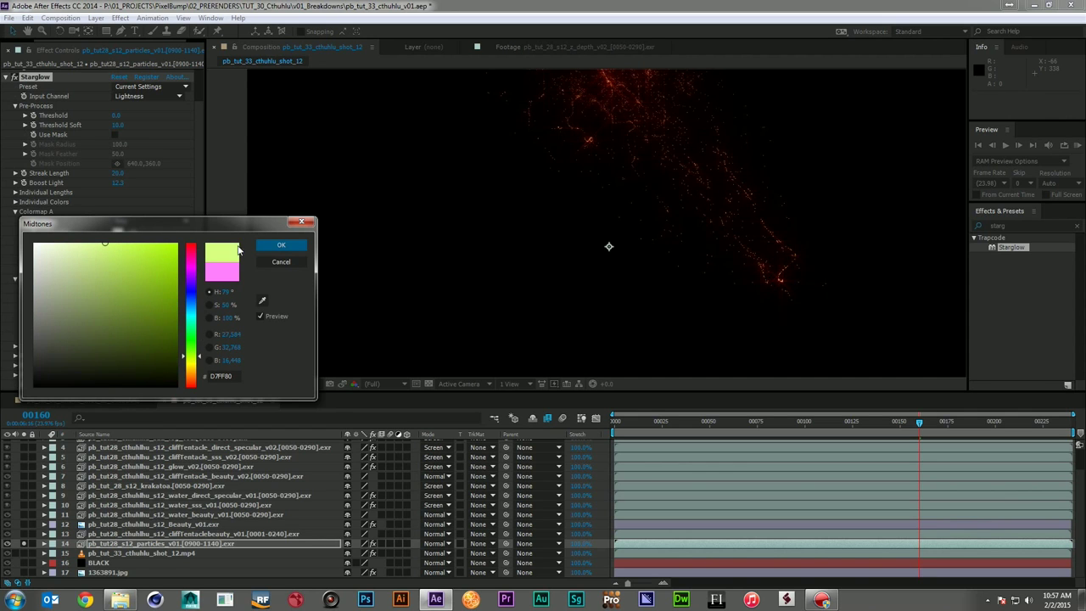
click(273, 247)
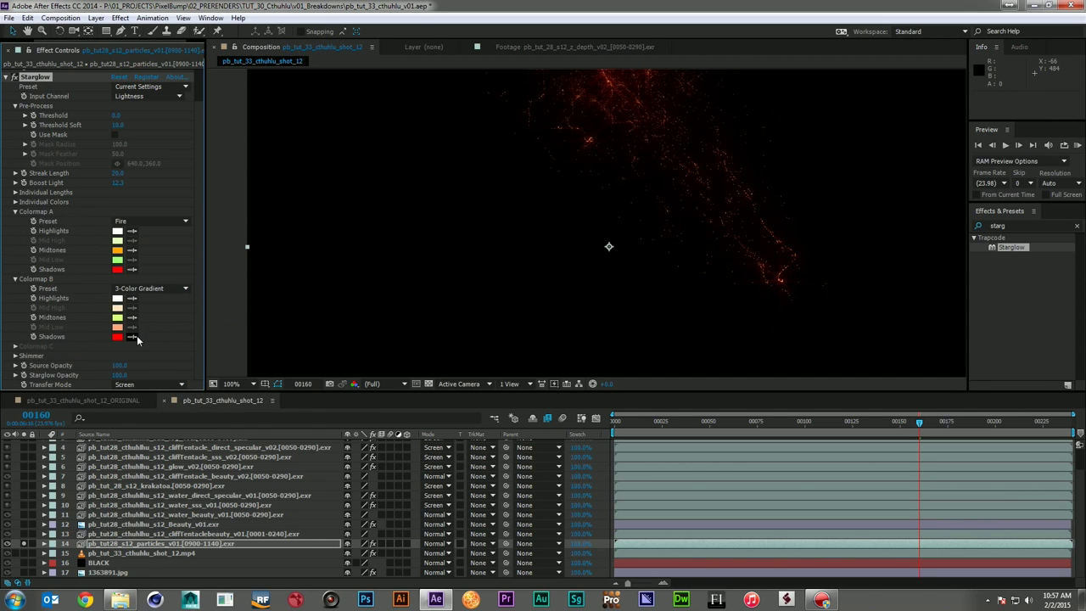
- Set the Shadows color of Starglow's Colormap B to the turquoise green 00FFA8
click(116, 337)
drag(193, 365, 192, 299)
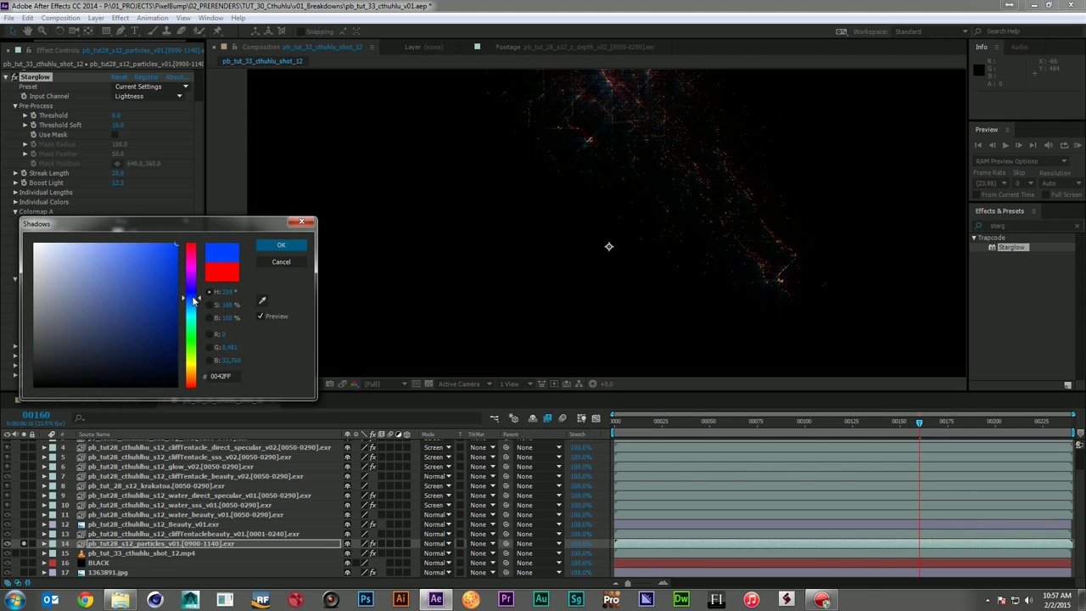
click(281, 246)
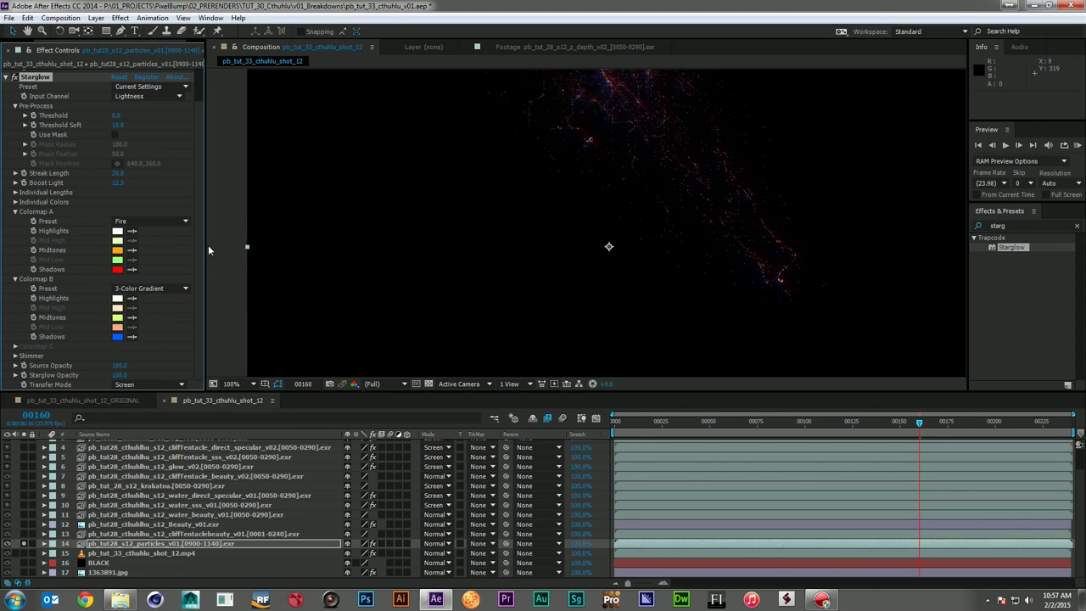
click(117, 337)
drag(188, 321, 191, 323)
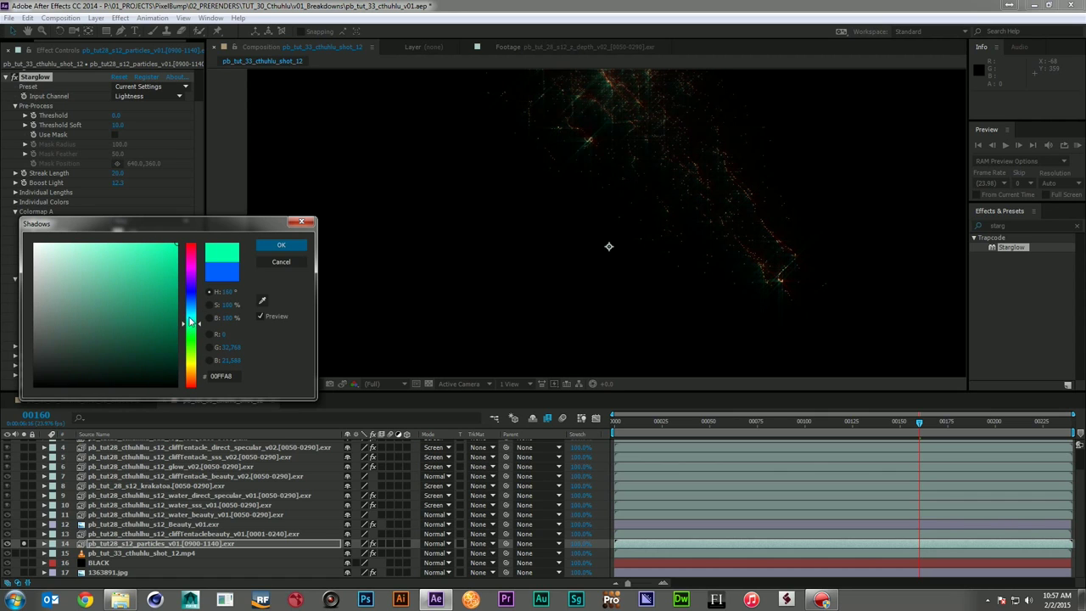
click(281, 245)
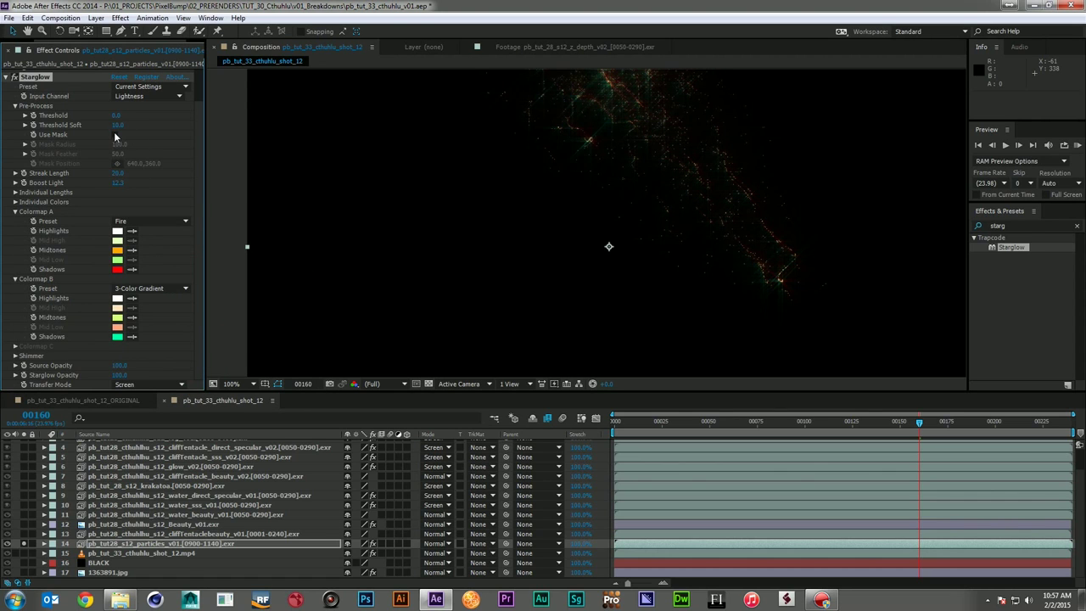
- Set Starglow's Streak Length to 2 and Threshold to about 38, and unsolo the particles layer to show the full composite
drag(116, 173, 105, 173)
click(117, 173)
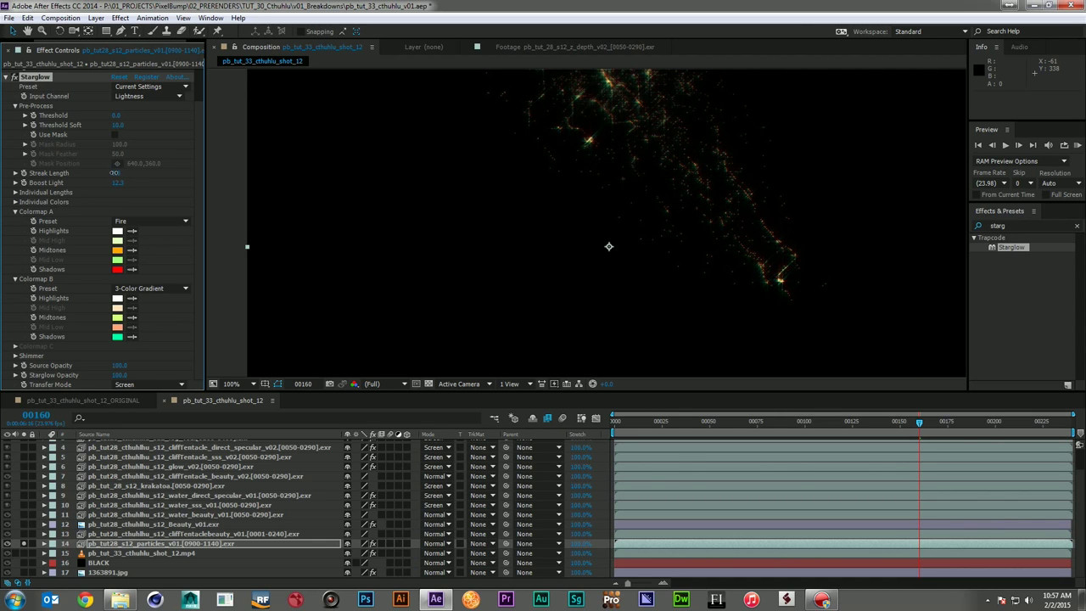
text(2)
key(Return)
drag(124, 115, 132, 116)
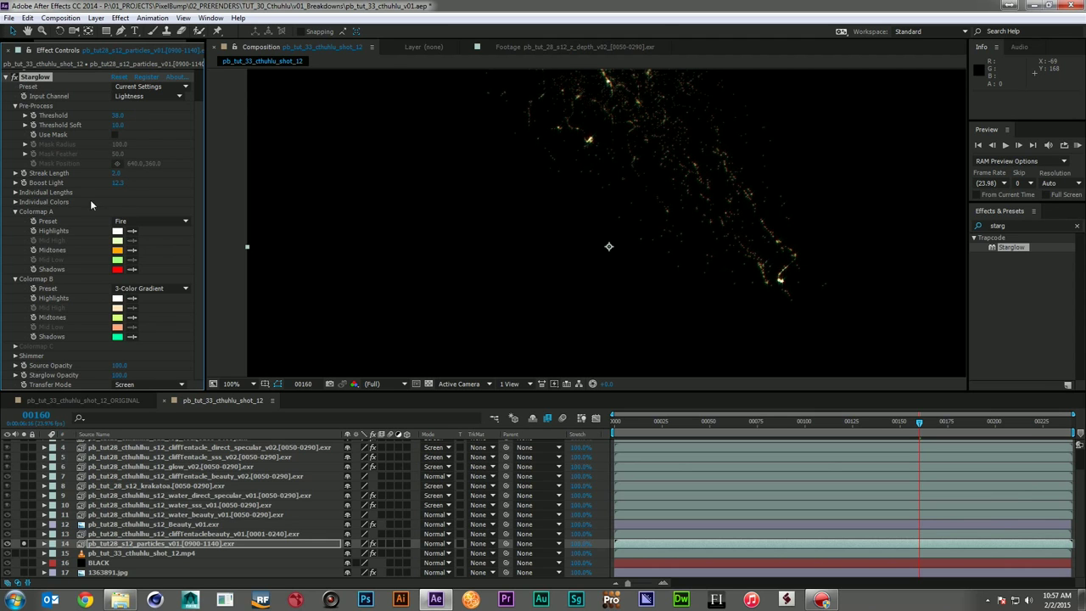
click(23, 543)
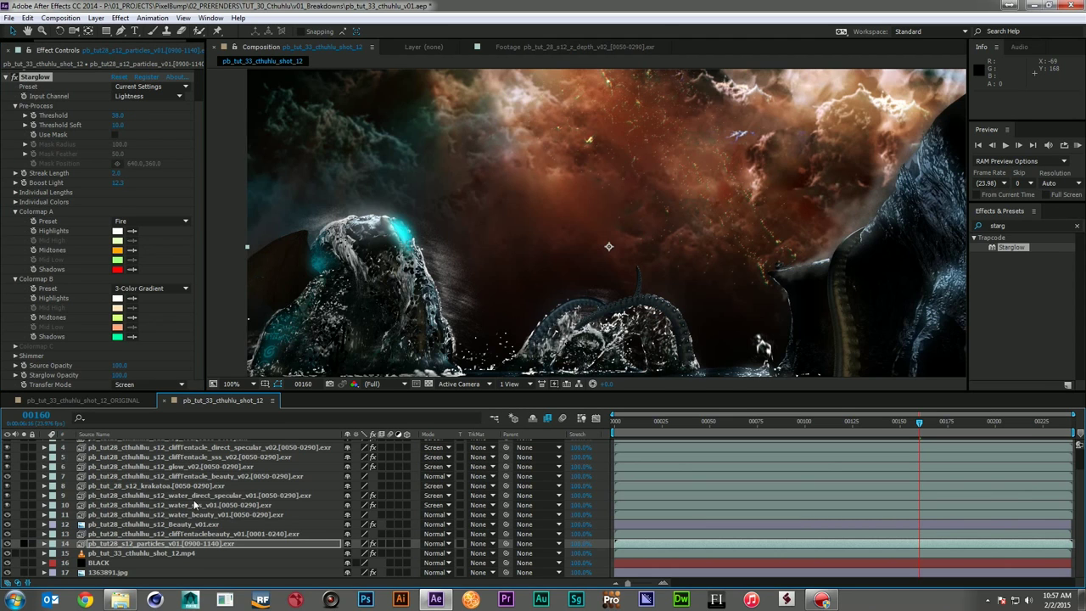
- Set the blending mode of the pb_tut28_s12_particles_v01 layer to Screen
scroll(614, 201, down, 2)
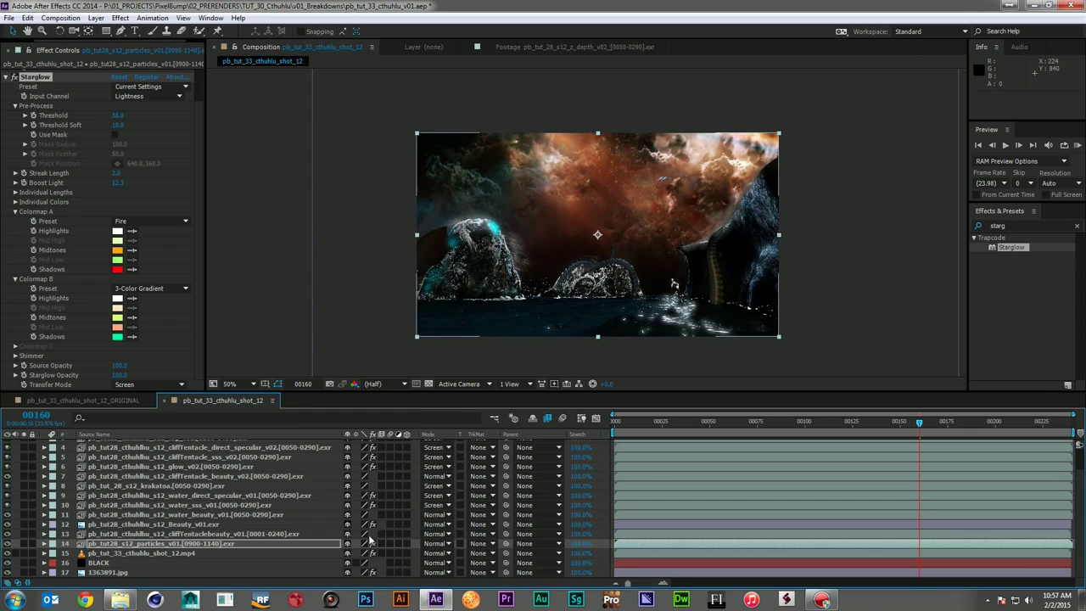
click(436, 543)
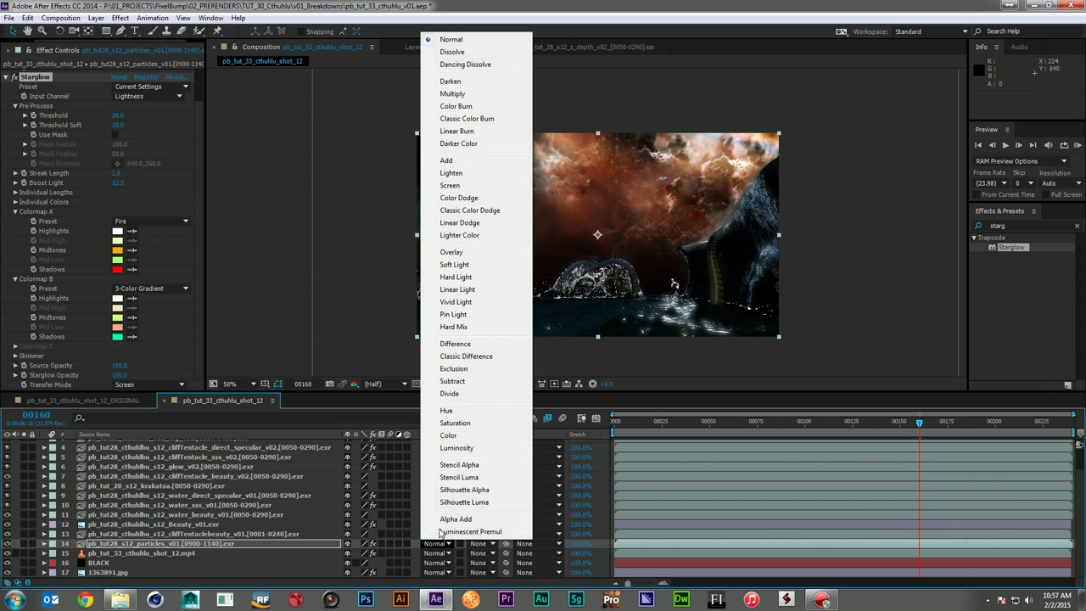
click(450, 185)
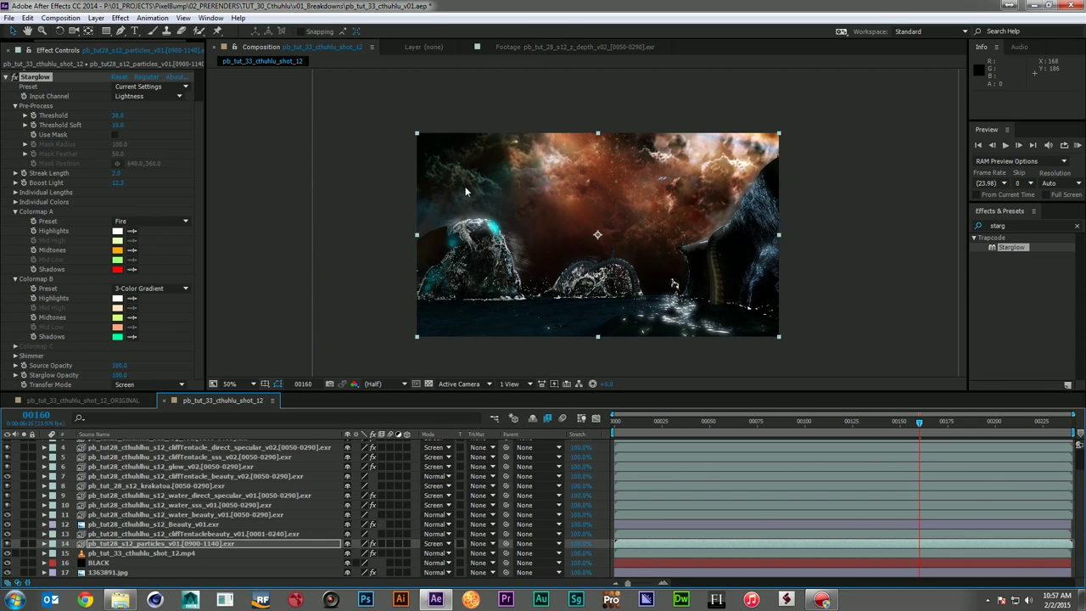
click(203, 543)
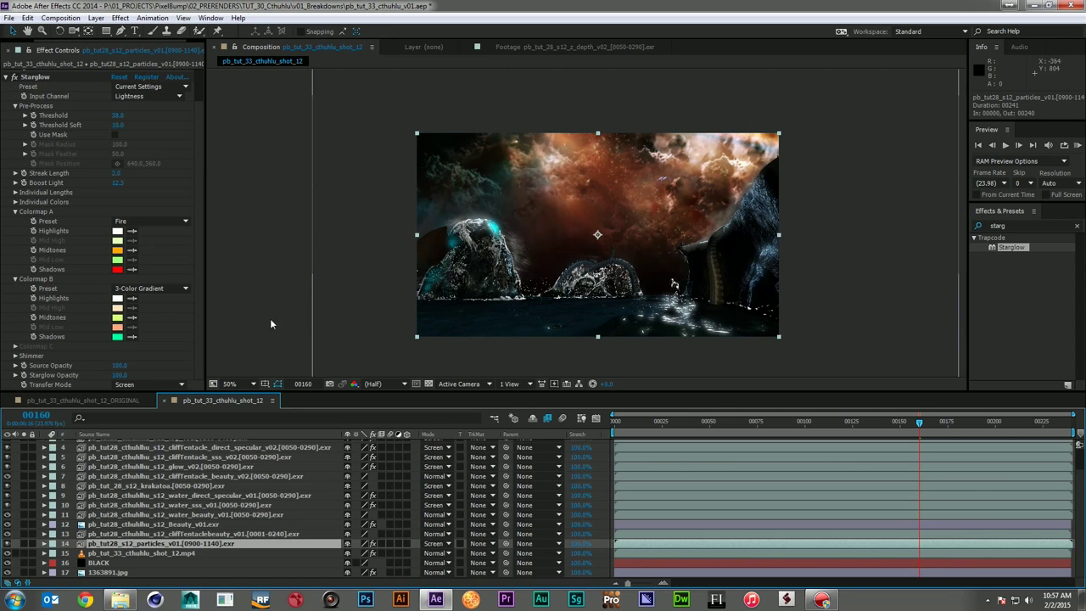
- Duplicate the BLACK solid's mask and move the copy straight up over the top of the frame to darken the upper sky
click(133, 564)
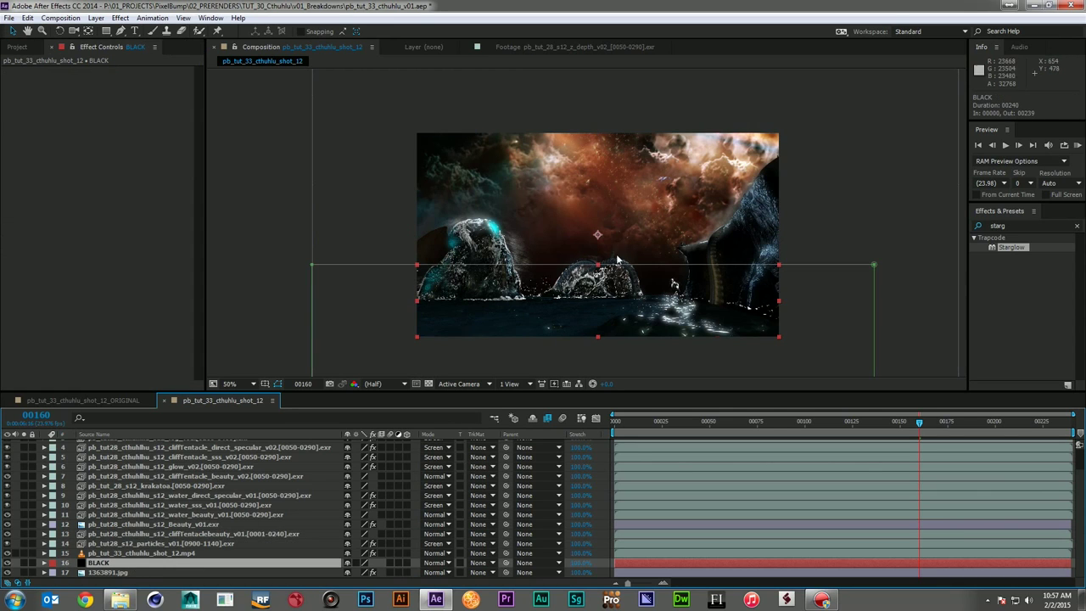
click(666, 266)
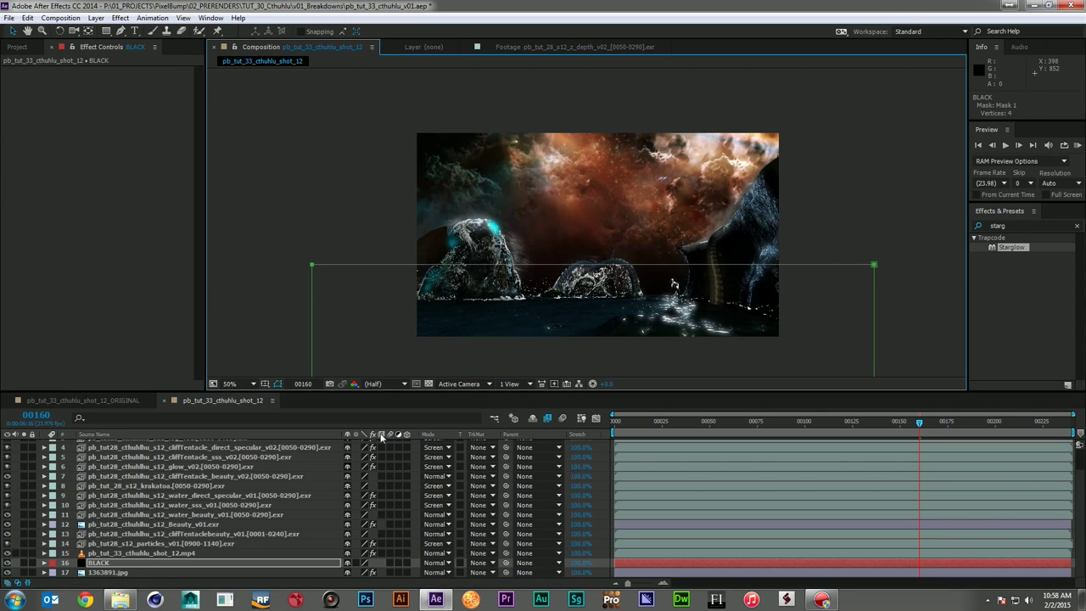
click(139, 565)
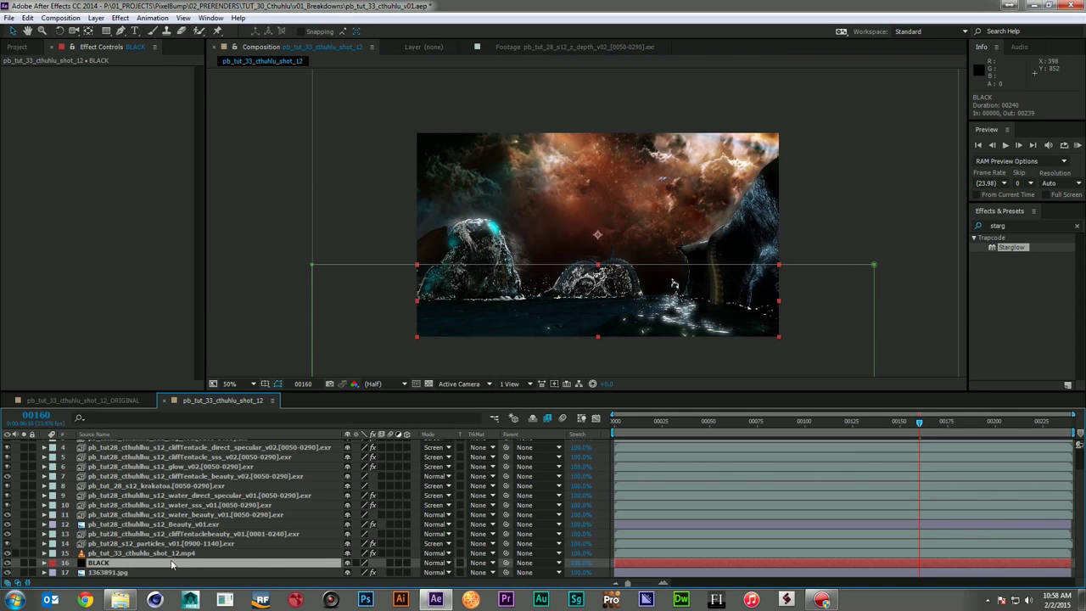
key(m)
click(95, 564)
click(106, 554)
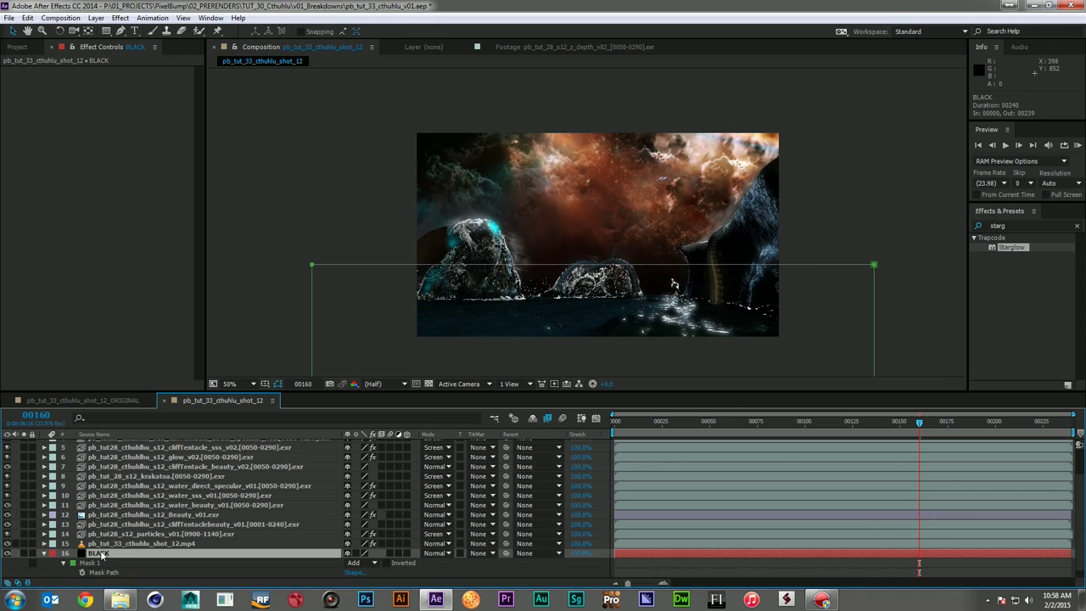
double_click(782, 307)
drag(782, 307, 750, 122)
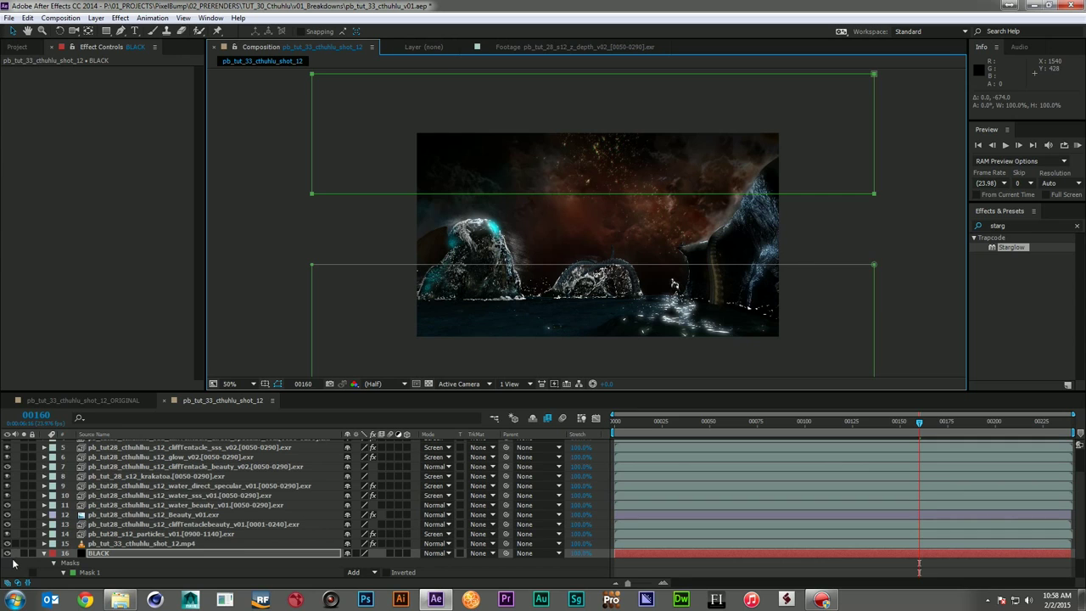
key(Return)
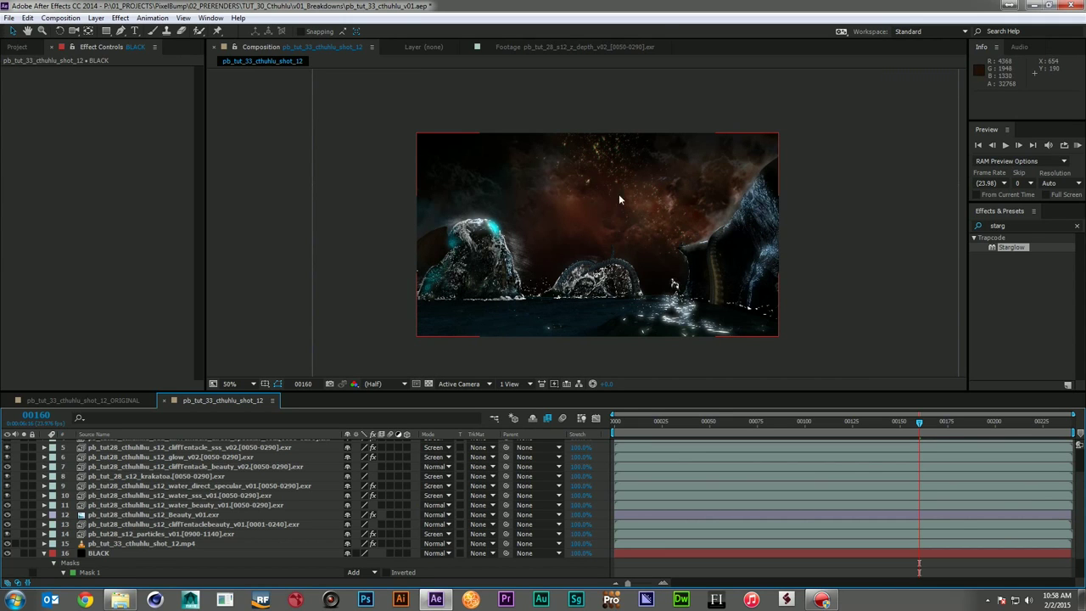
click(889, 232)
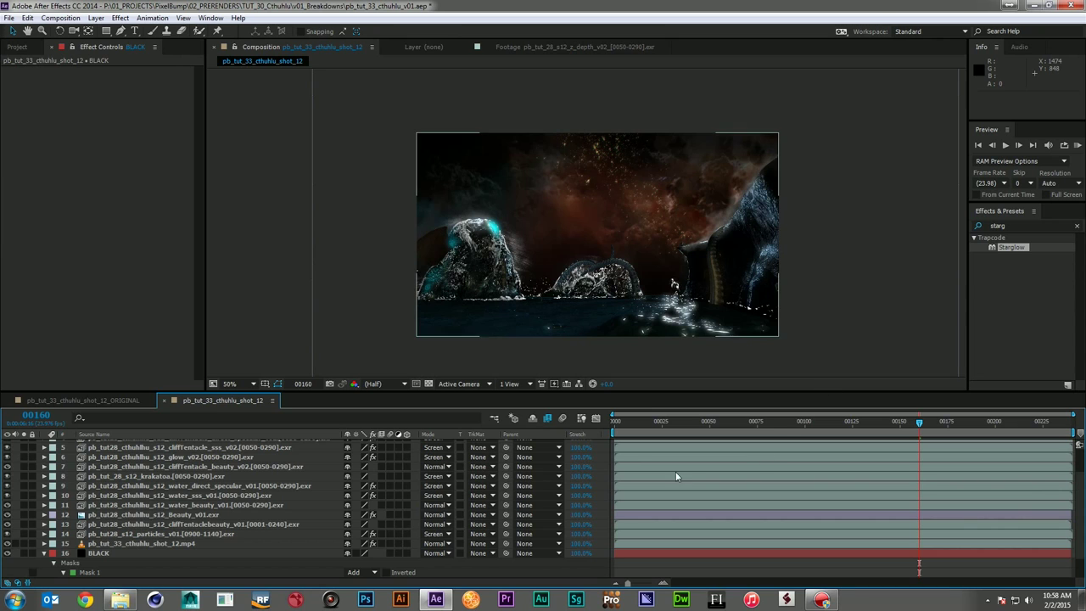
click(44, 553)
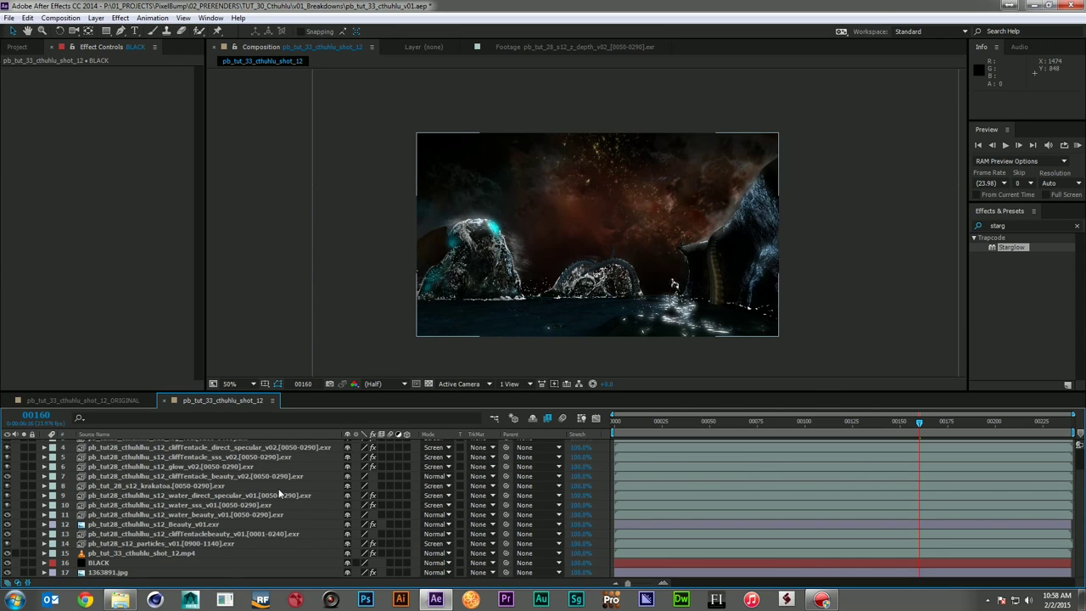
- Create a black 1280 x 720 solid named VIN above all the other layers
scroll(418, 447, up, 2)
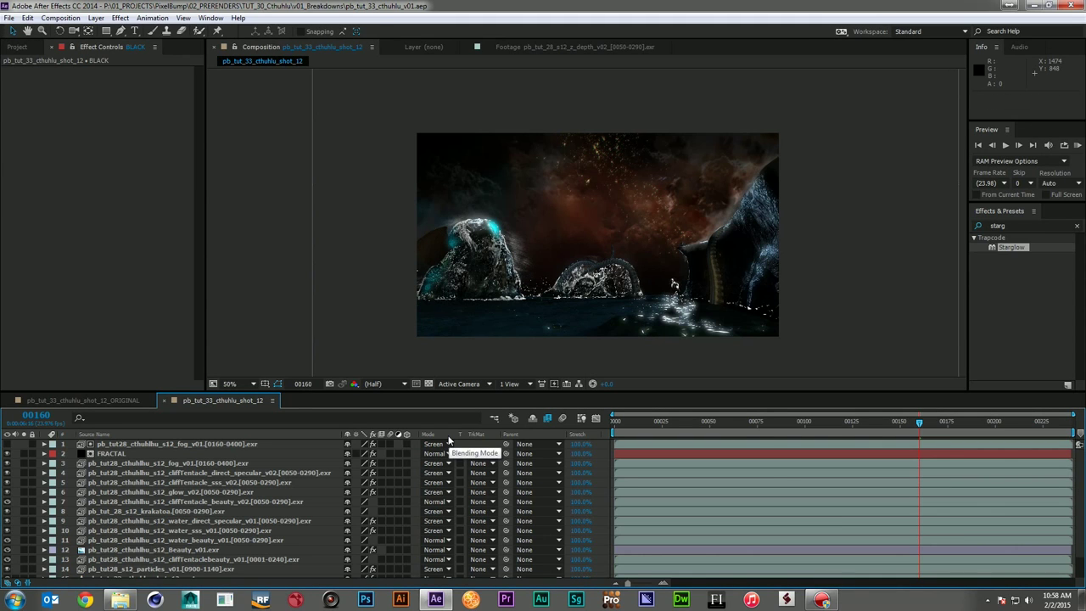
key(ctrl+shift+a)
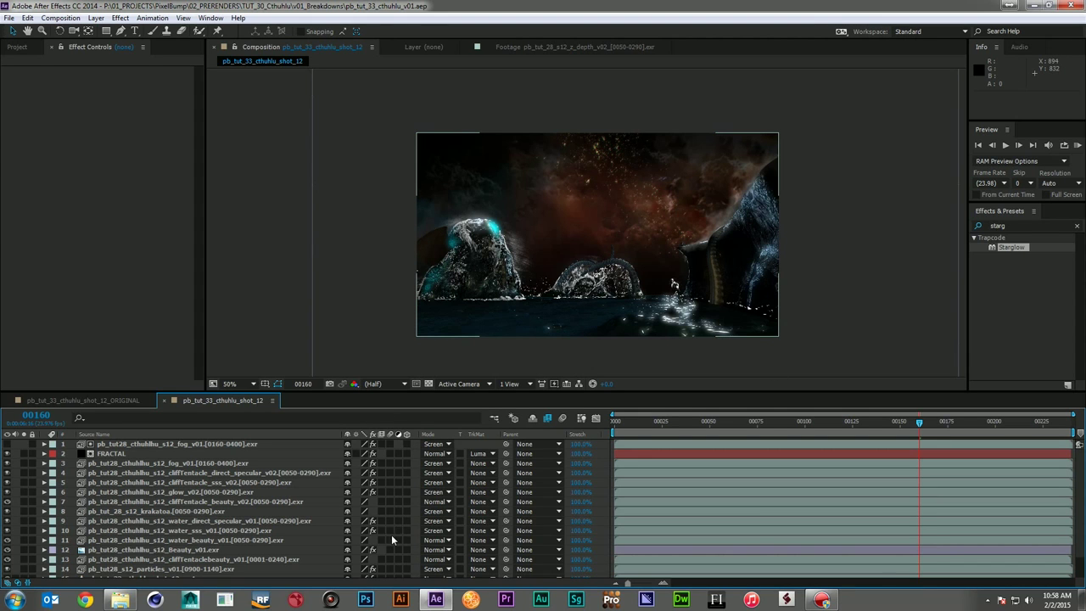
key(ctrl+y)
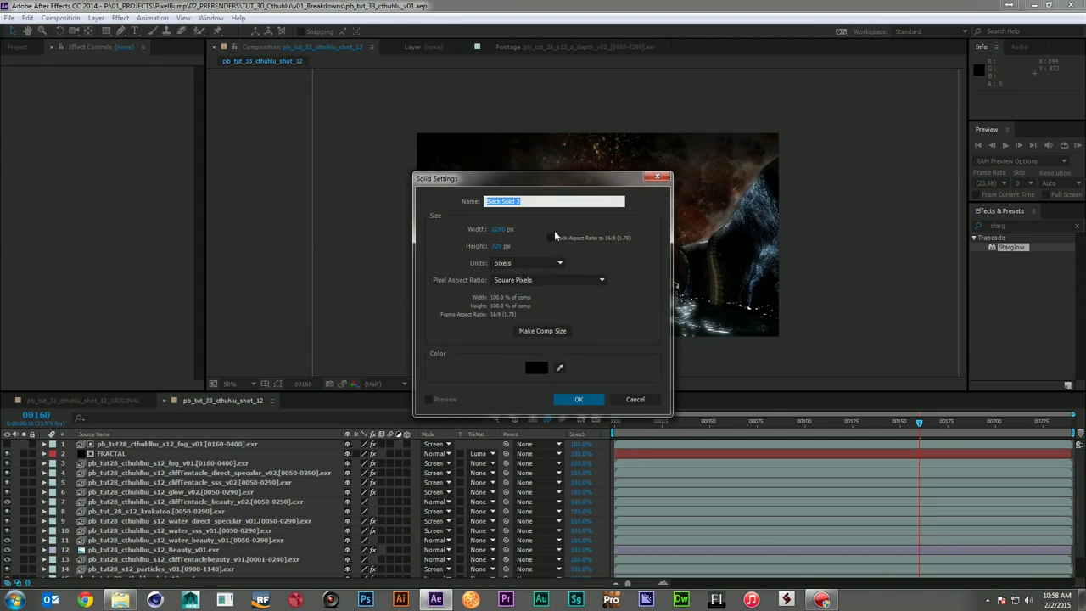
text(VIN)
key(Return)
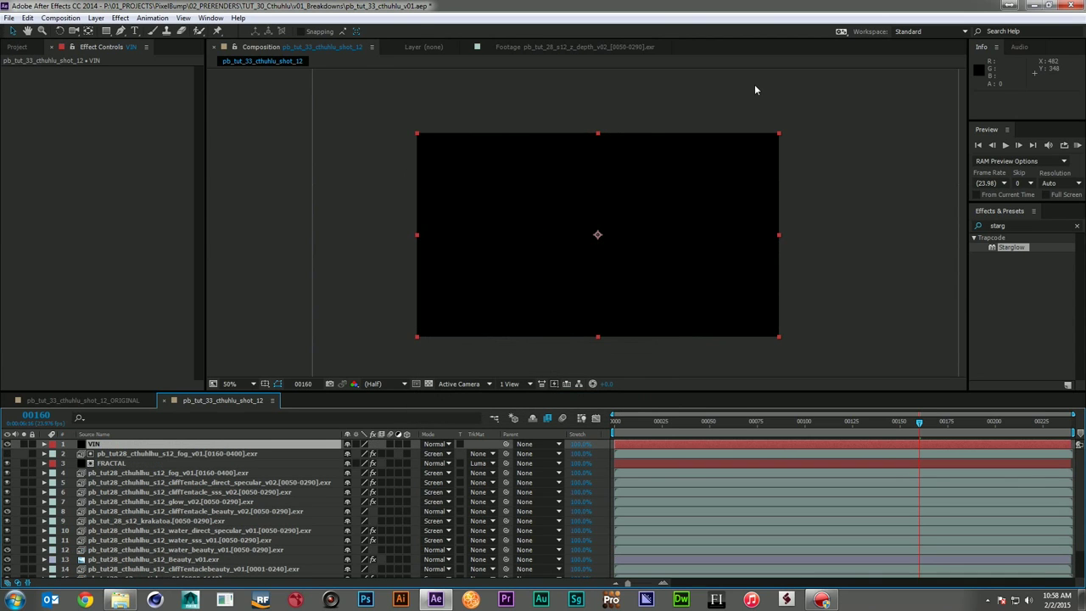
- Add a full-frame elliptical mask to the VIN solid and set the mask mode to Subtract
drag(106, 31, 144, 78)
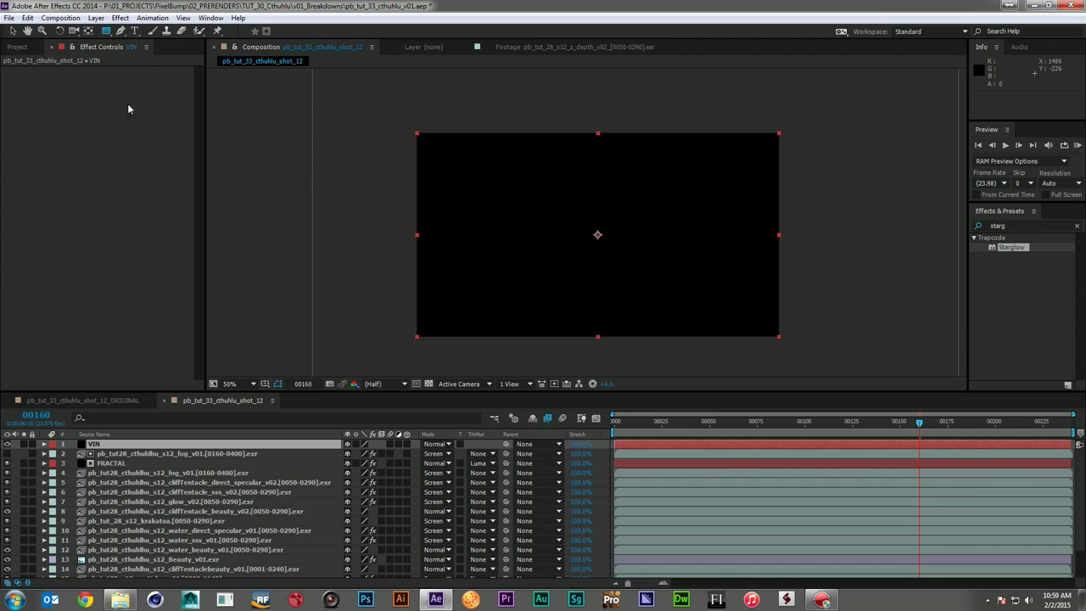
double_click(106, 31)
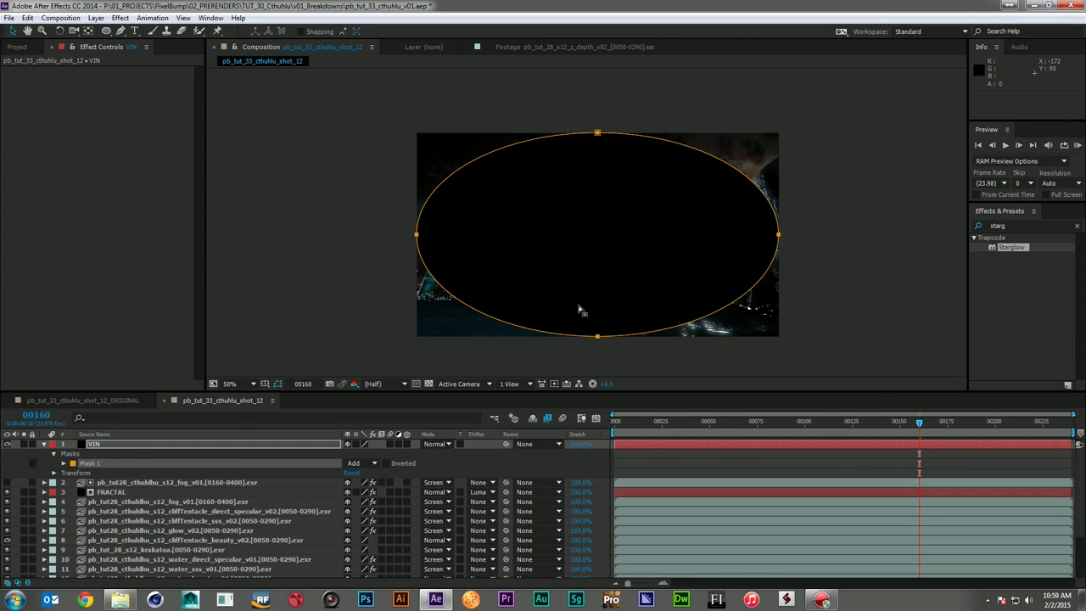
click(356, 464)
click(376, 501)
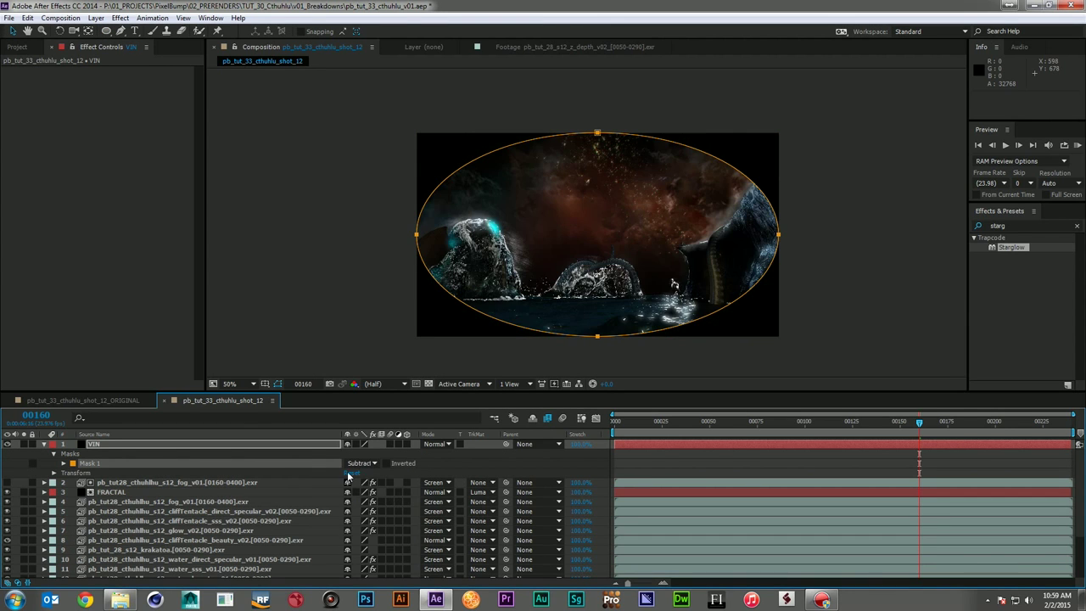
- Soften the VIN vignette with a Mask Feather of about 321 pixels and a Mask Expansion of about 98 pixels
key(f)
drag(371, 463, 543, 472)
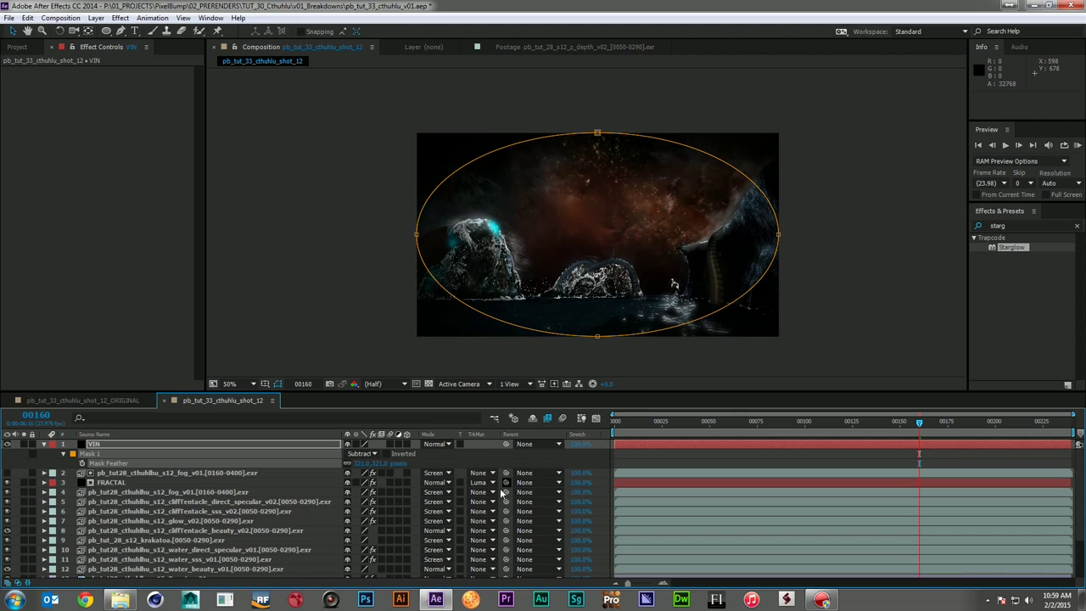
key(m)
key(m)
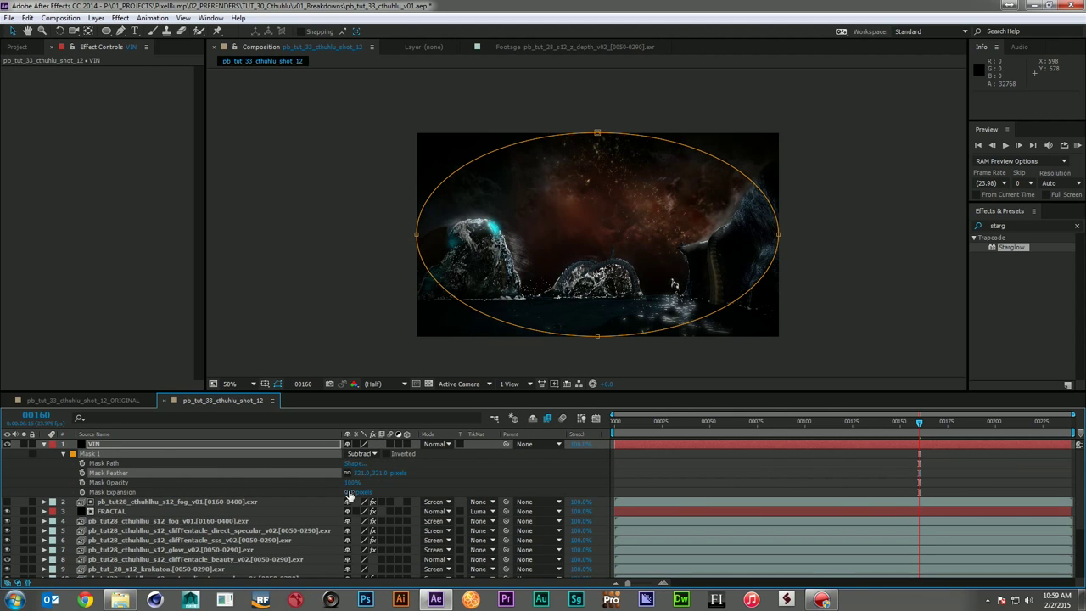
drag(349, 493, 414, 494)
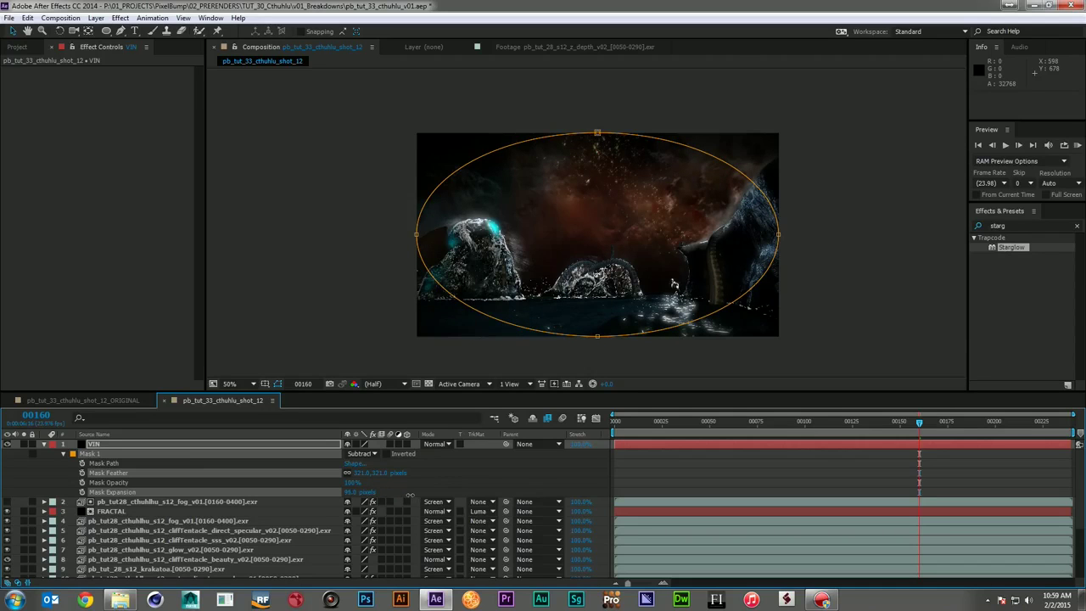
click(449, 489)
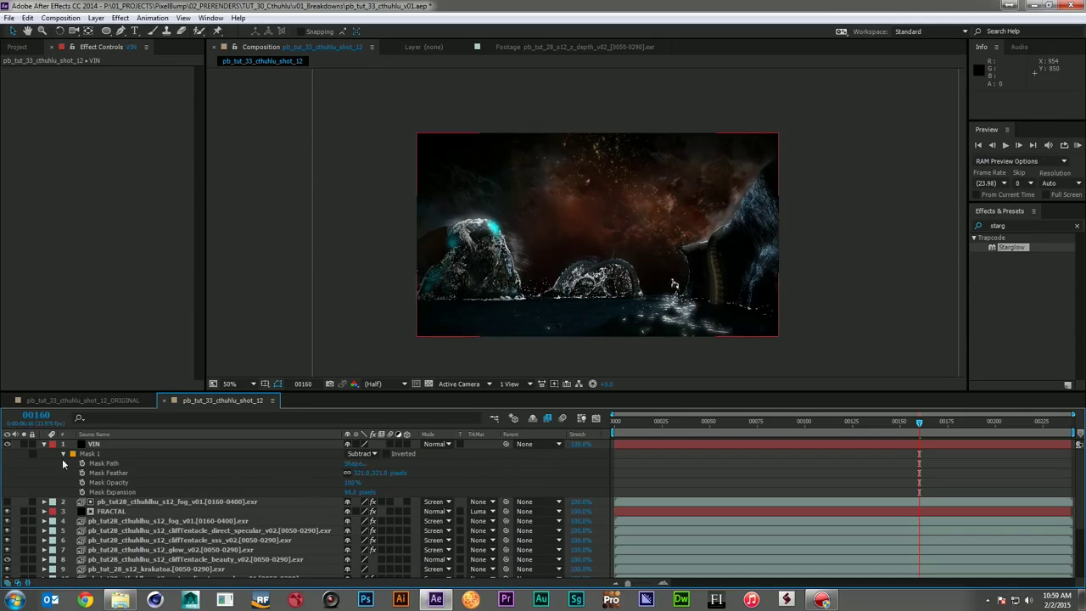
click(120, 447)
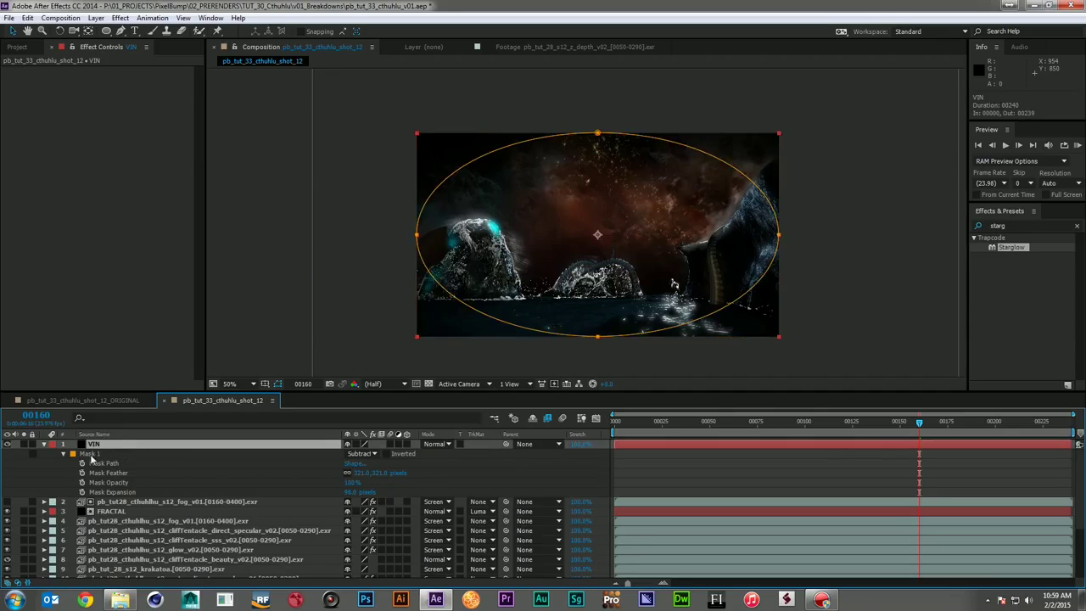
click(31, 464)
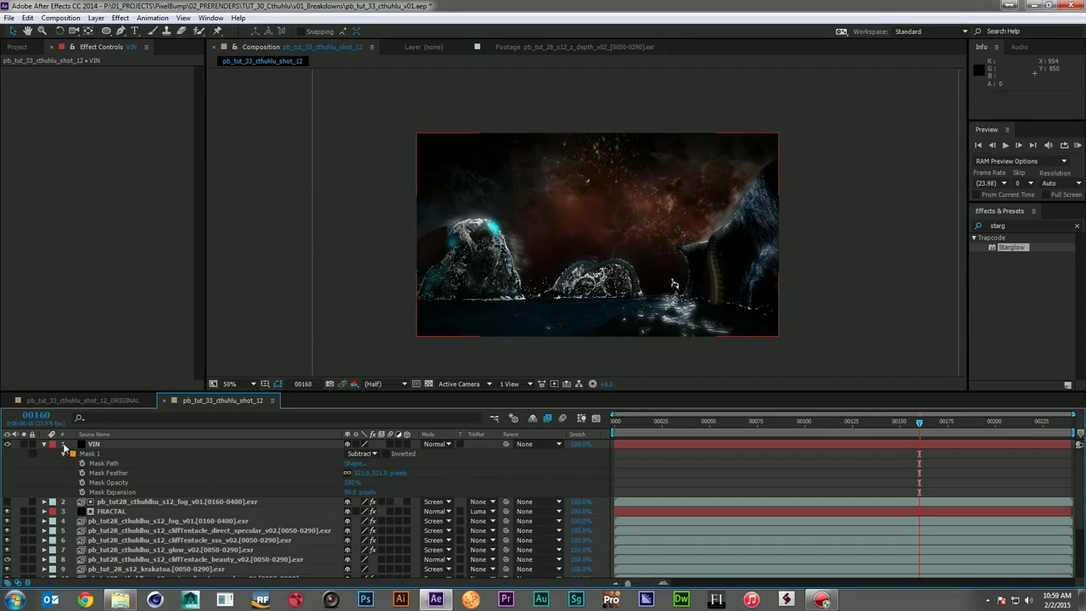
- Add an adjustment layer named CC on top of the layer stack
key(ctrl+alt+y)
key(Return)
text(CC)
key(Return)
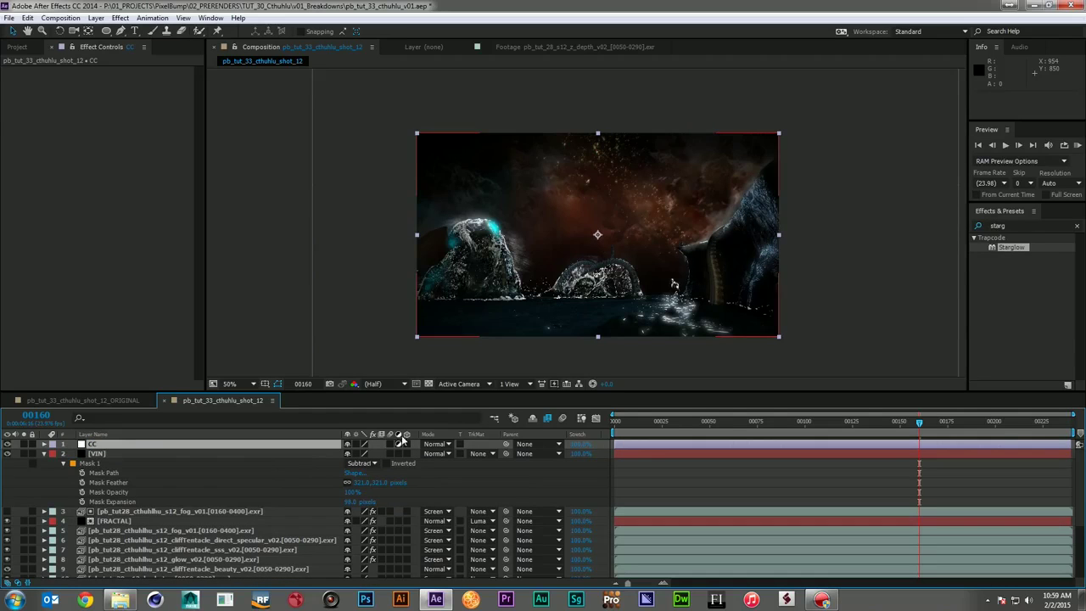
- Apply the Curves effect to the CC layer and shape its RGB curve into a gentle S for more contrast
click(1020, 225)
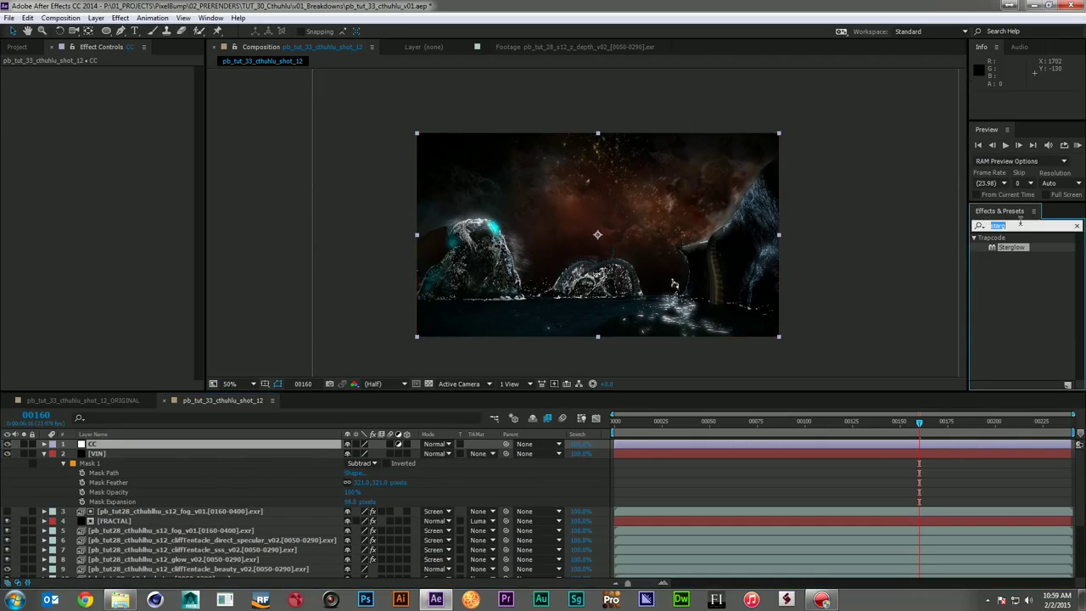
text(curves)
drag(1008, 285, 701, 445)
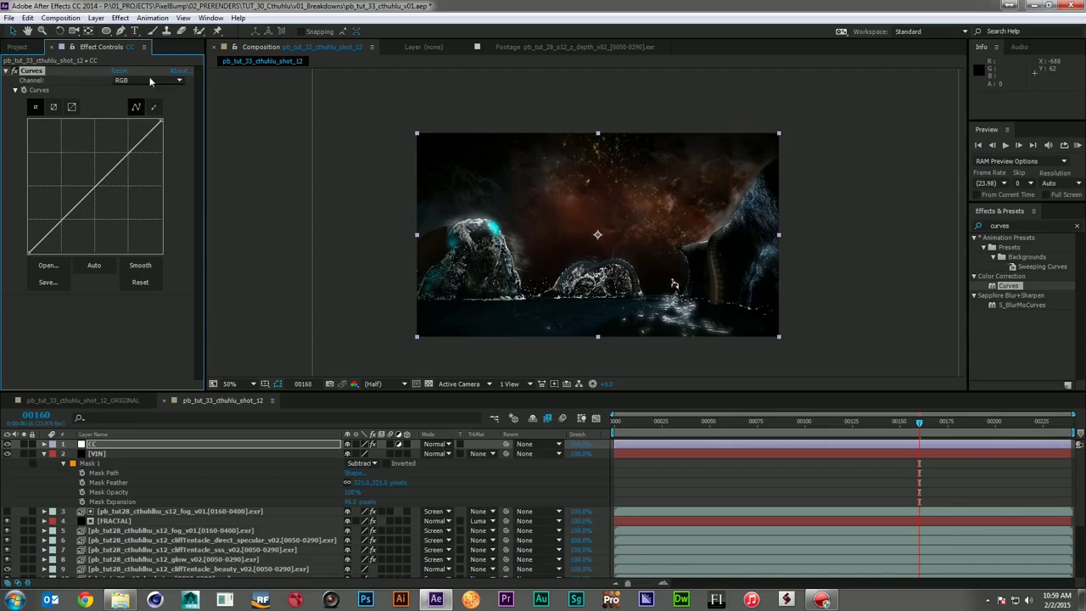
click(130, 151)
drag(129, 151, 129, 149)
drag(58, 219, 60, 224)
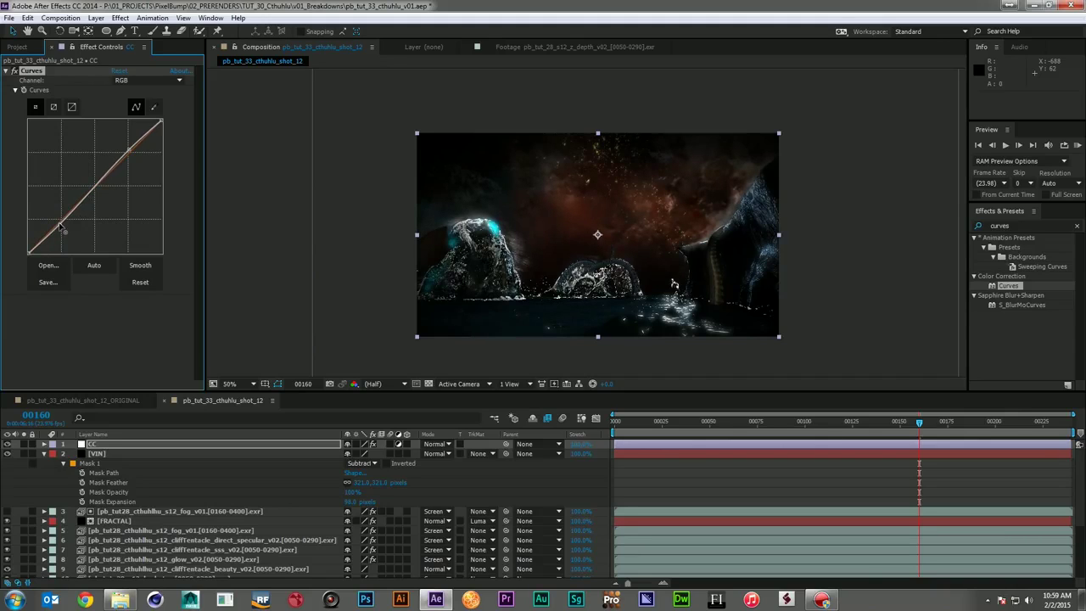
- Lower the midtones of the Red curve and slightly raise those of the Green curve in the CC layer's Curves effect
click(148, 79)
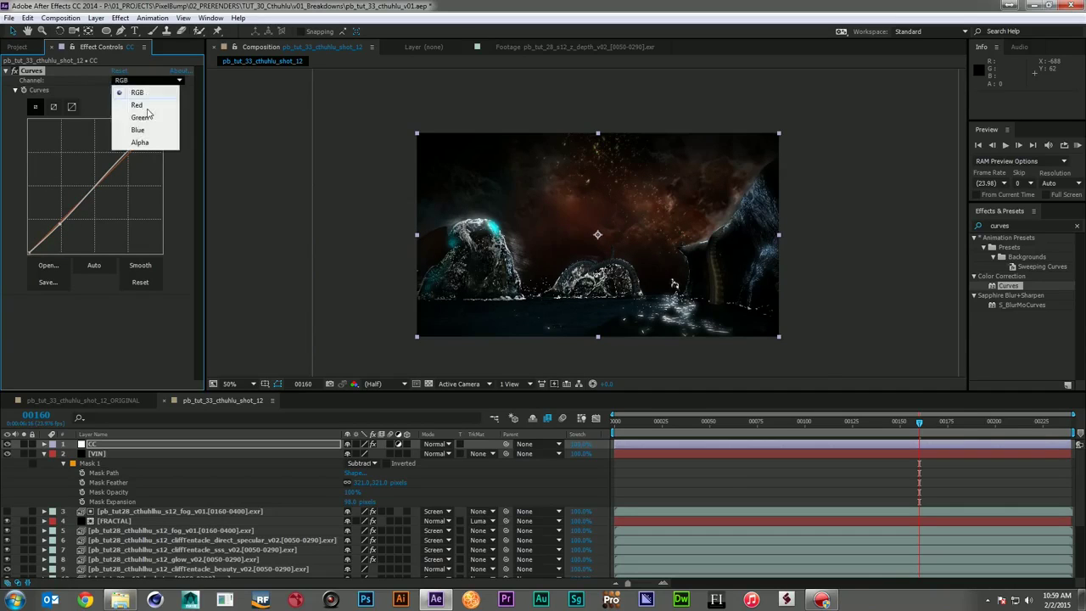
click(140, 102)
drag(94, 188, 100, 197)
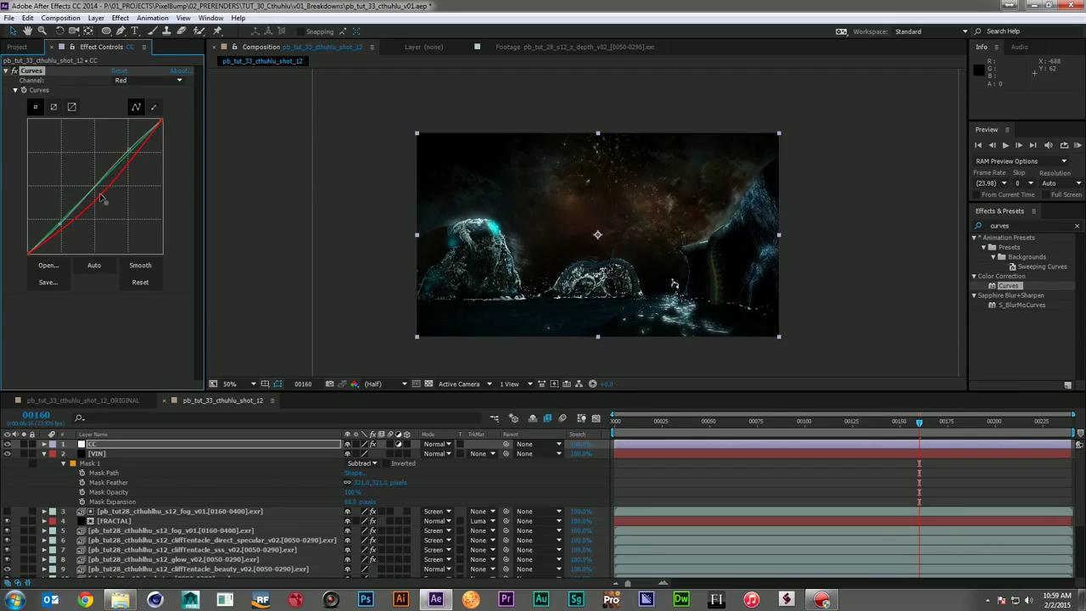
drag(100, 197, 97, 195)
click(139, 81)
click(140, 118)
drag(96, 188, 90, 185)
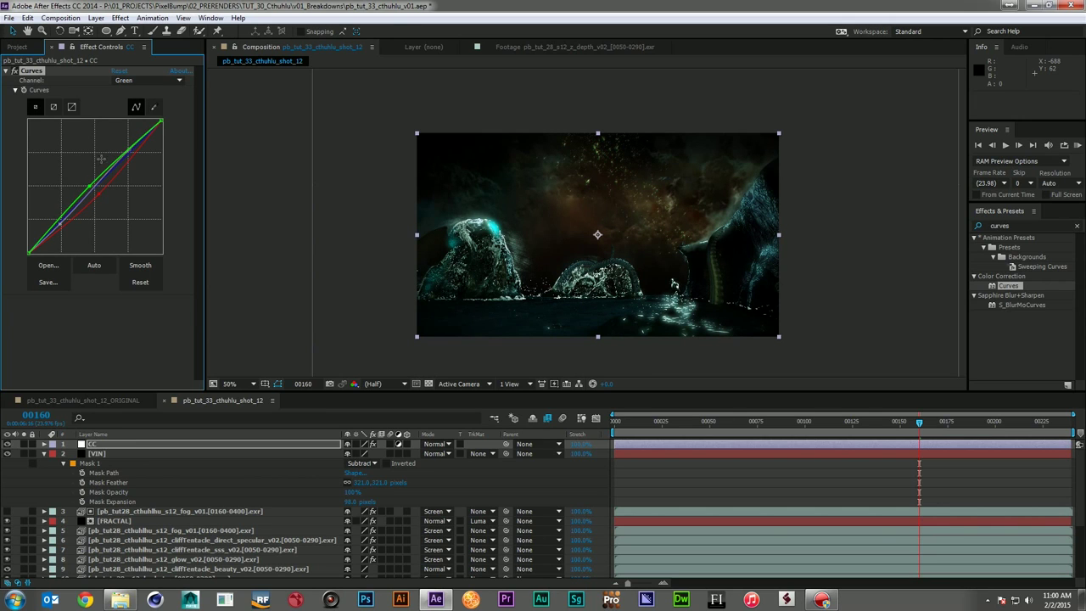
click(146, 79)
click(139, 130)
mouse_move(95, 182)
mouse_down()
mouse_move(103, 190)
mouse_move(92, 184)
mouse_up()
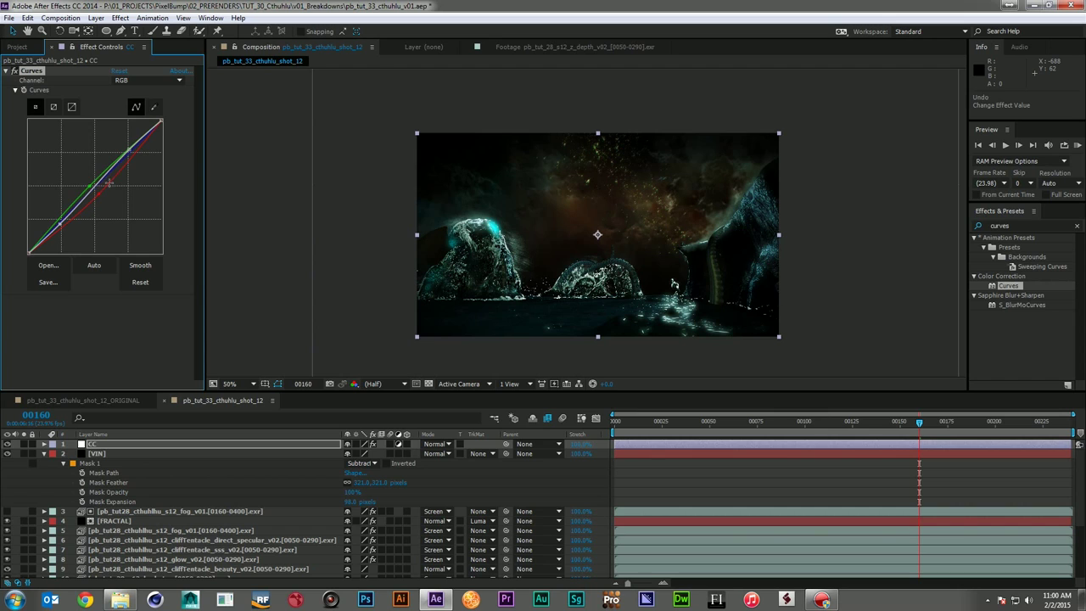
- Slightly raise the midtones of the Blue curve on the CC layer and collapse the VIN layer's mask properties
click(132, 82)
click(123, 128)
drag(102, 182, 101, 179)
key(F2)
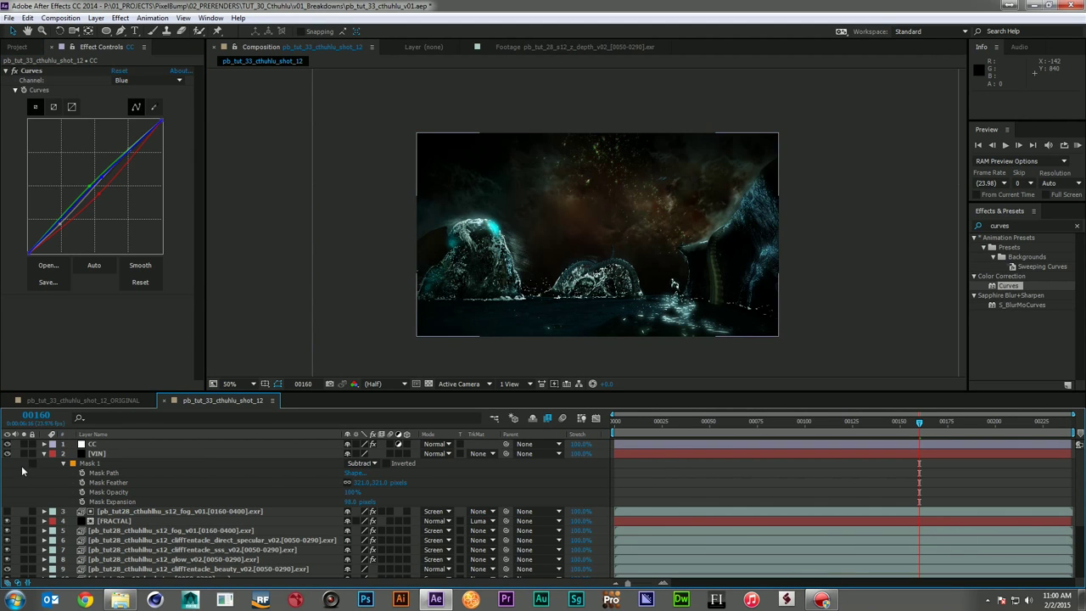
click(44, 454)
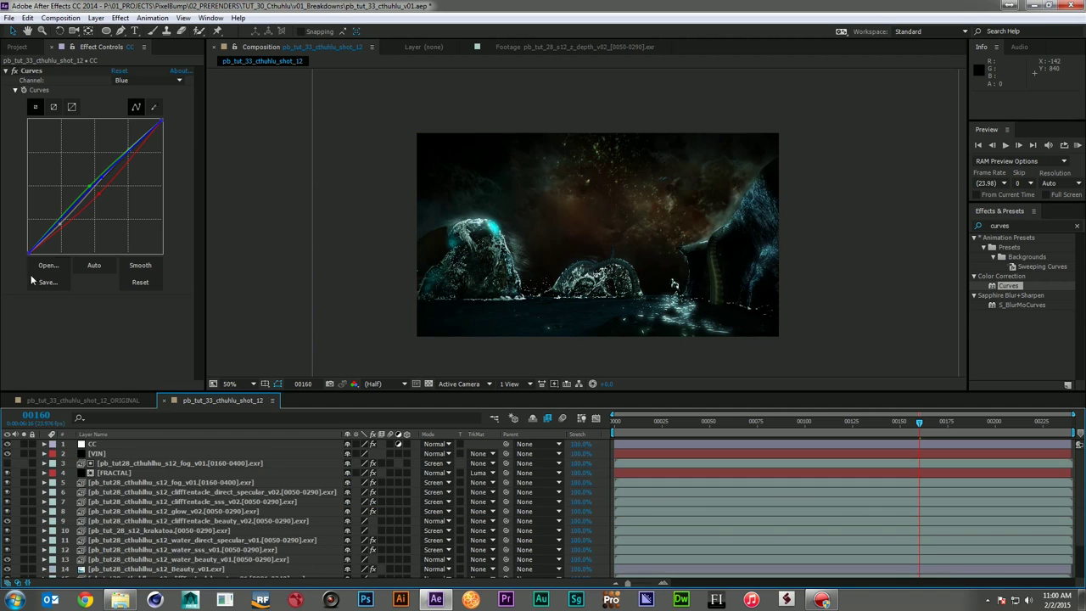
- Add an adjustment layer named BLUR on top of the layer stack
click(19, 46)
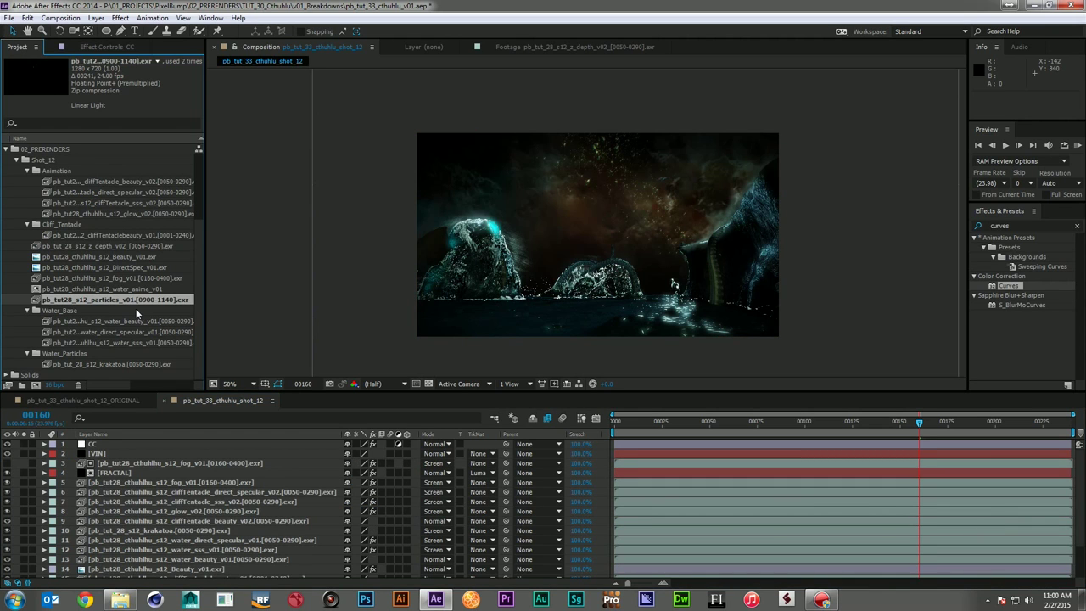
click(290, 404)
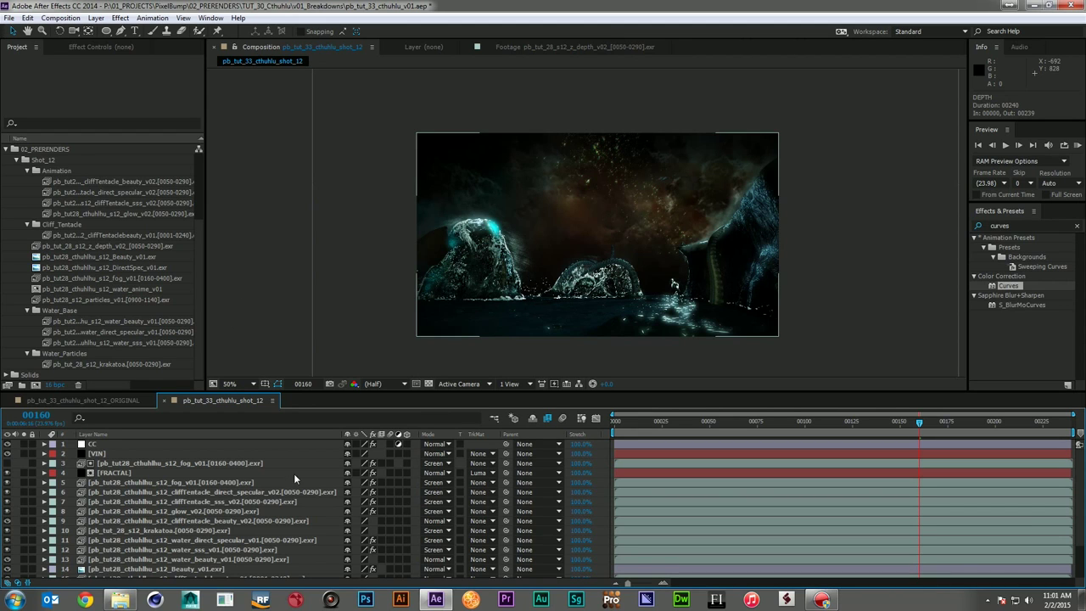
key(space)
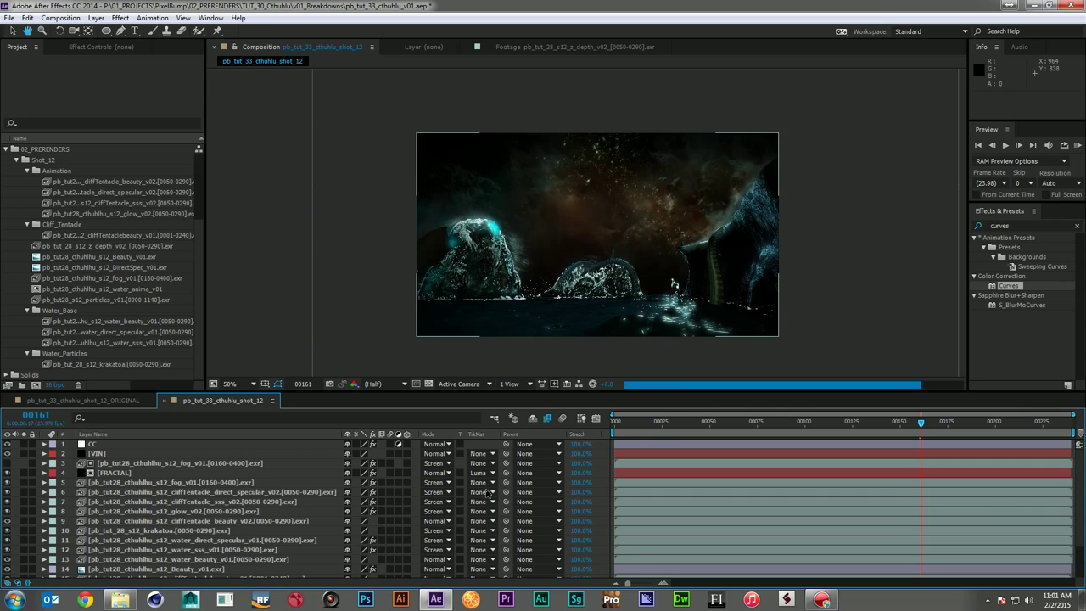
click(922, 423)
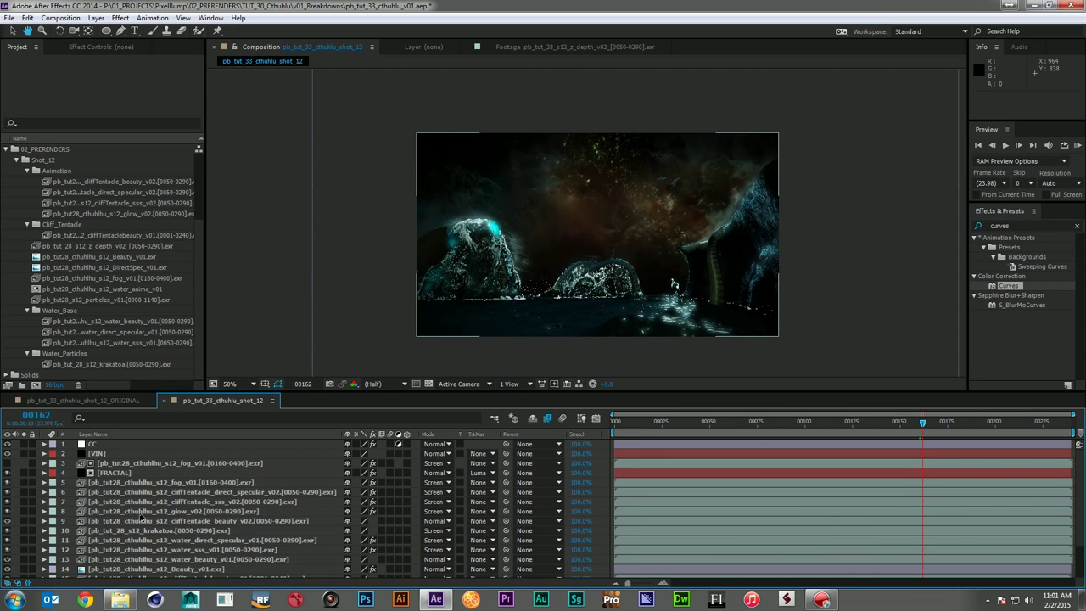
key(ctrl+alt+y)
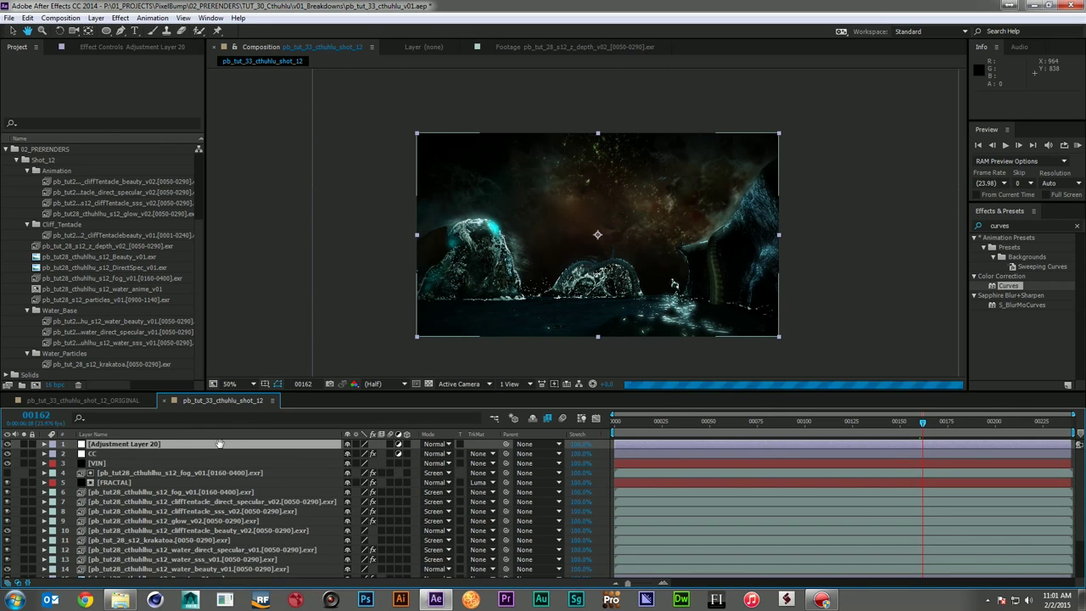
key(Return)
text(D)
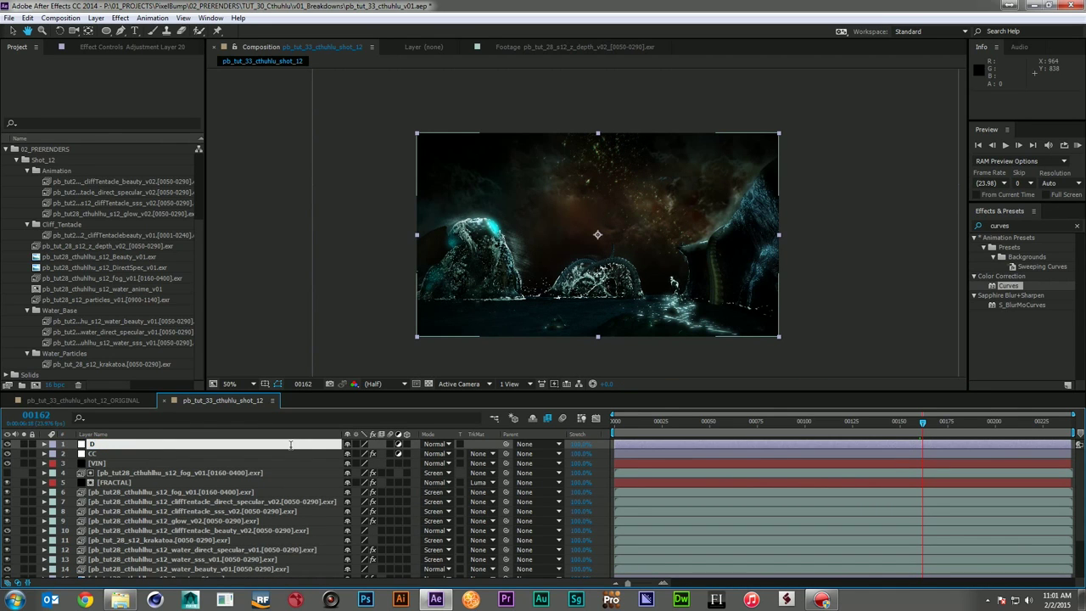
text(LUR)
key(Return)
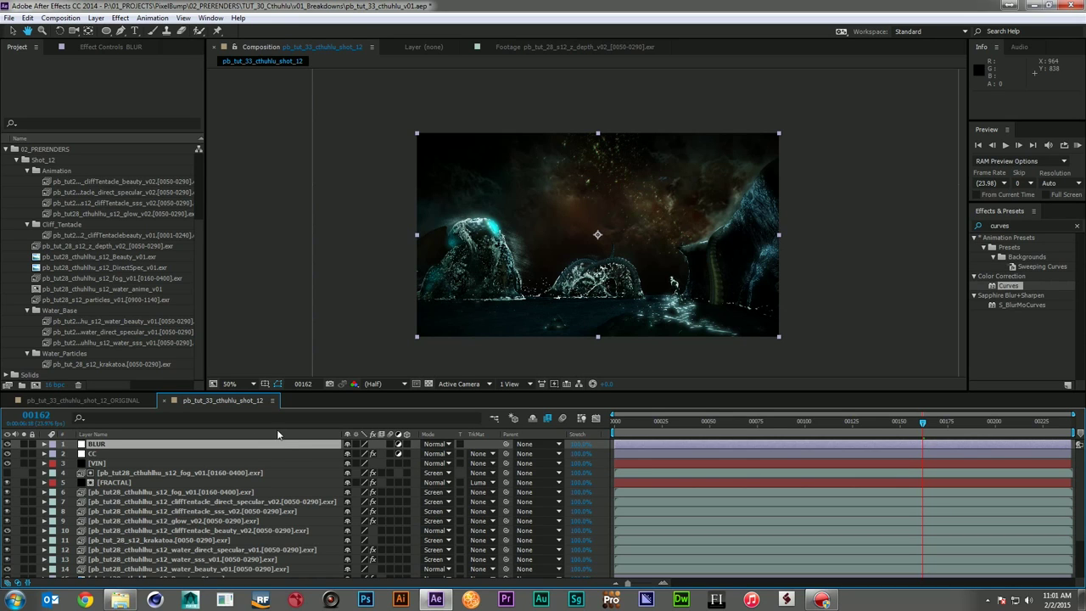
- Draw a rectangular mask about 1306 by 426 px across the BLUR layer, set it to Subtract and feather it 212 pixels
key(v)
drag(106, 31, 156, 32)
drag(369, 189, 738, 309)
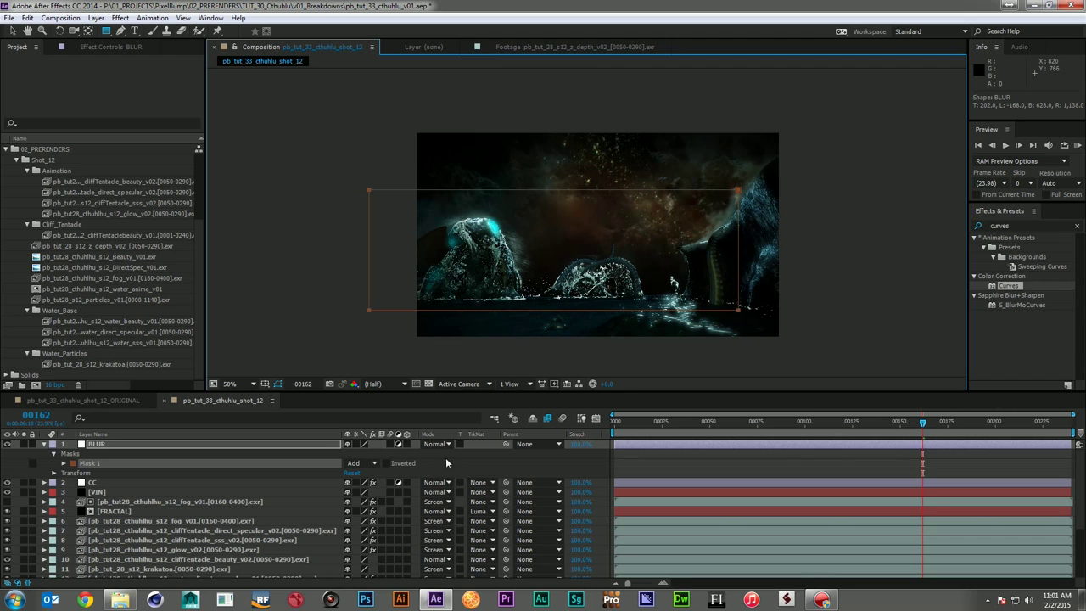
click(358, 464)
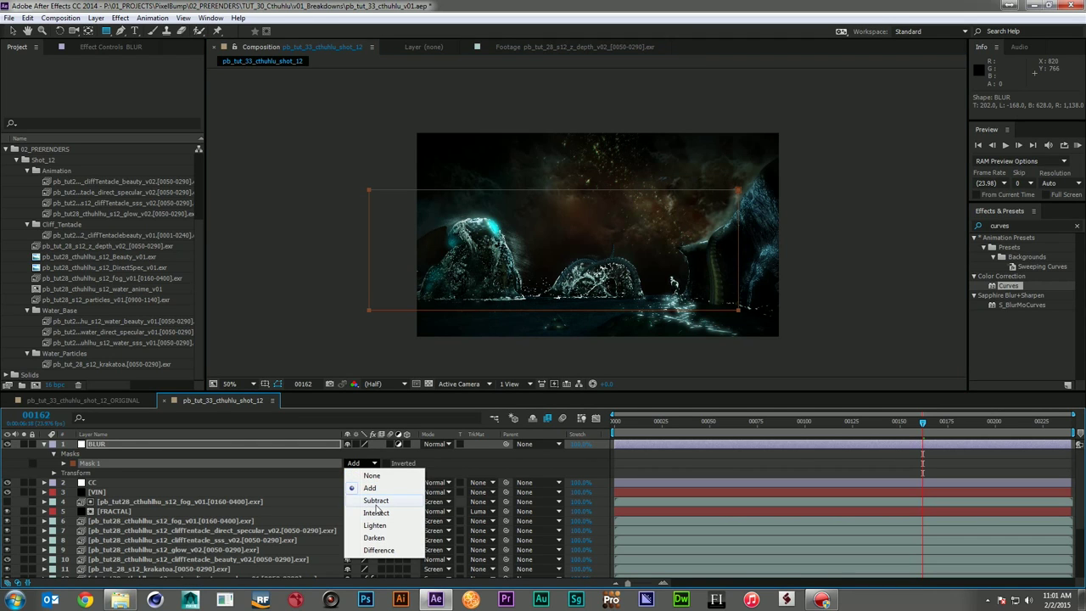
click(376, 500)
key(f)
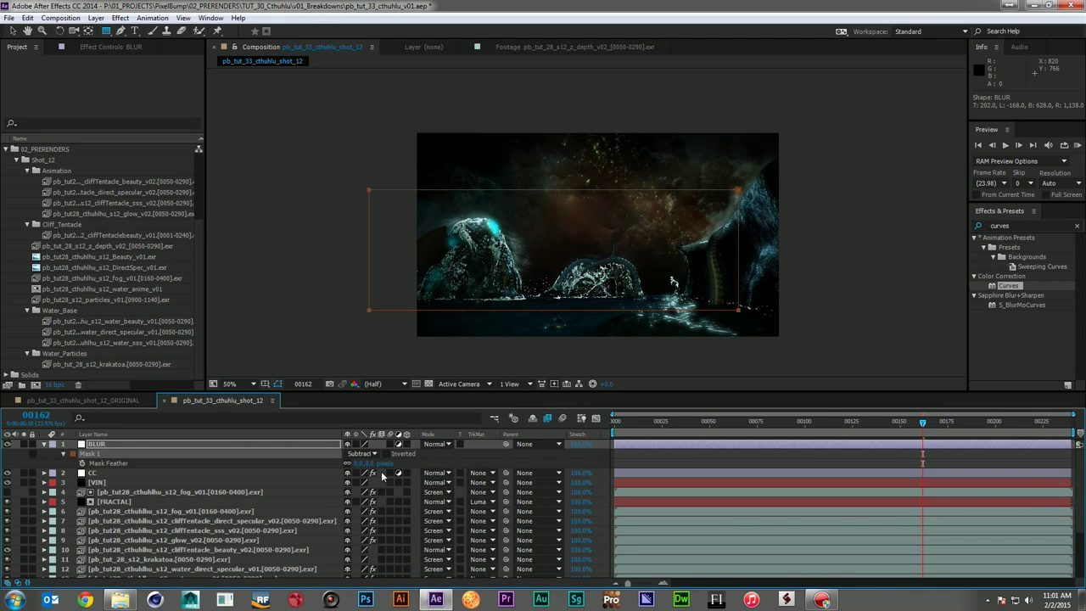
drag(360, 464, 476, 464)
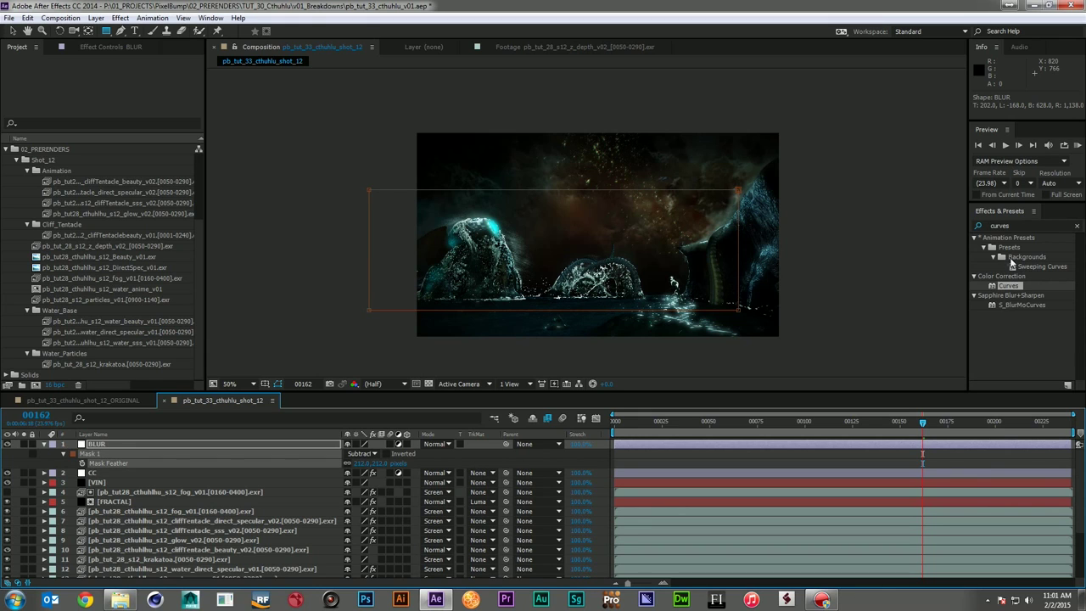
- Apply the Fast Blur effect to the BLUR layer and set its Blurriness to 2
click(1027, 228)
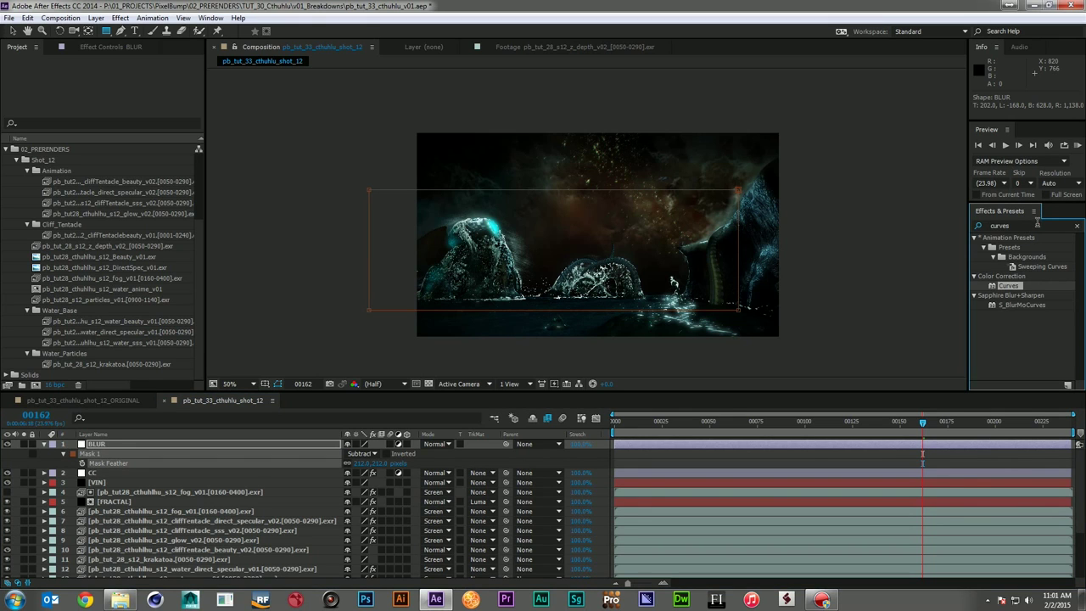
click(1036, 224)
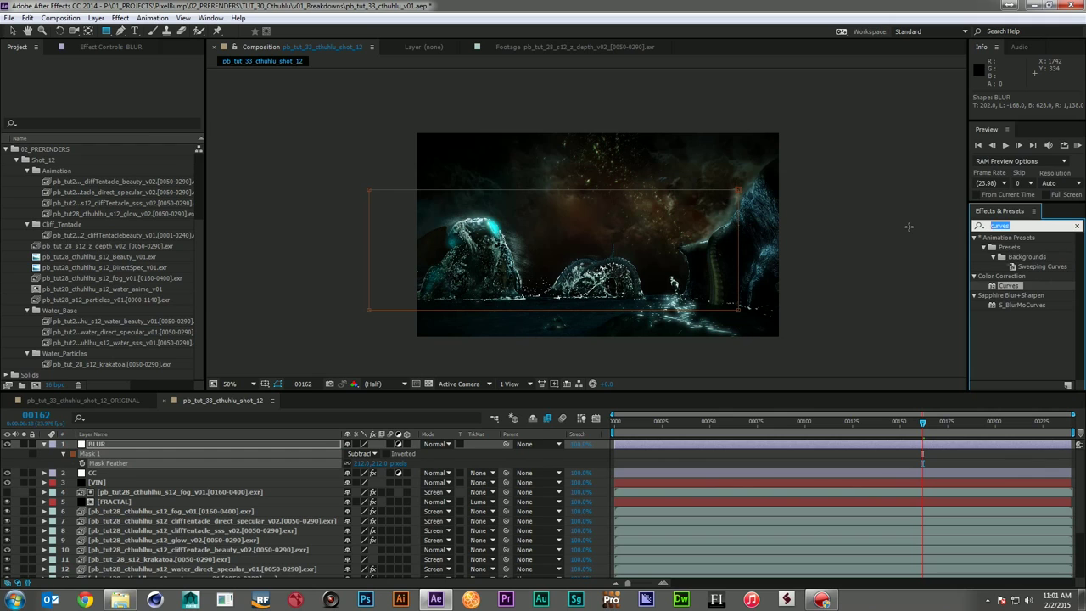
text(fast)
drag(1022, 255, 279, 443)
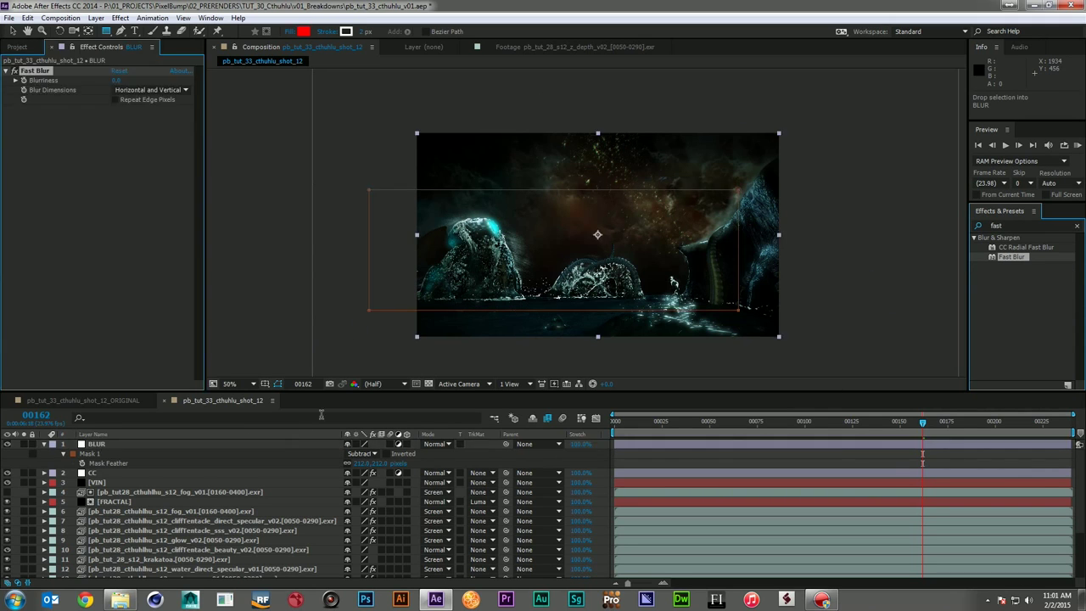
drag(126, 83, 129, 86)
click(118, 80)
key(Return)
click(120, 80)
text(2)
key(Return)
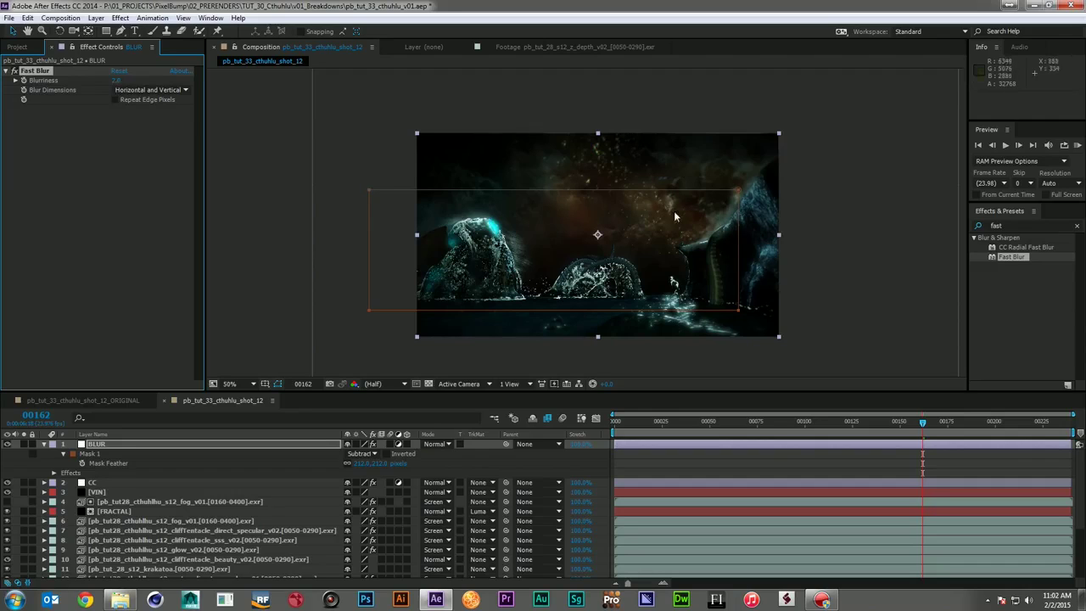
- Move the BLUR layer below VIN and shift the VIN layer's elliptical mask about 136 px down and 16 px left
drag(133, 444, 140, 492)
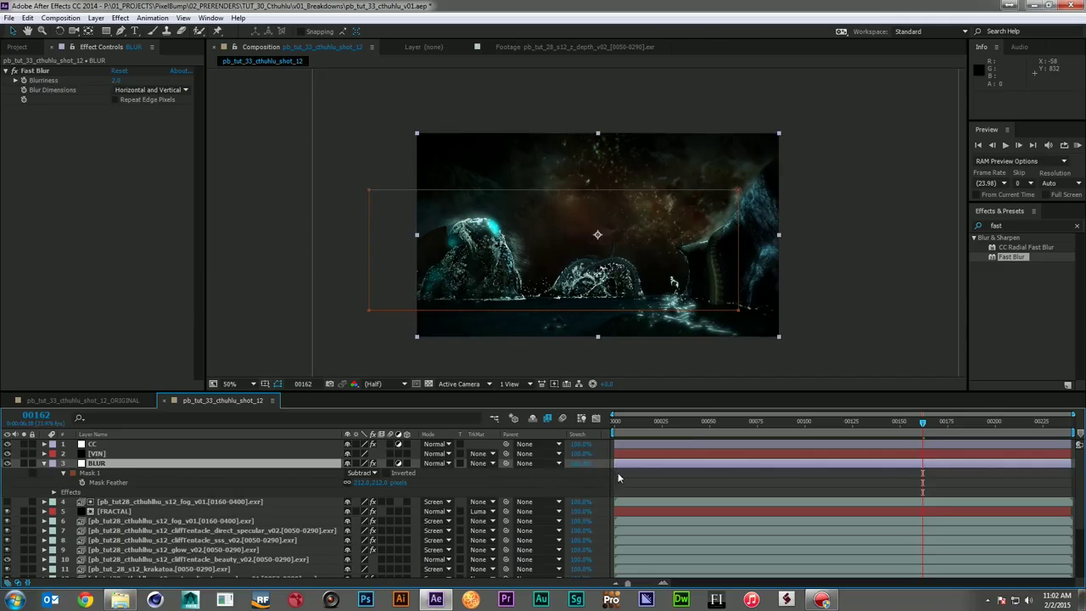
click(728, 366)
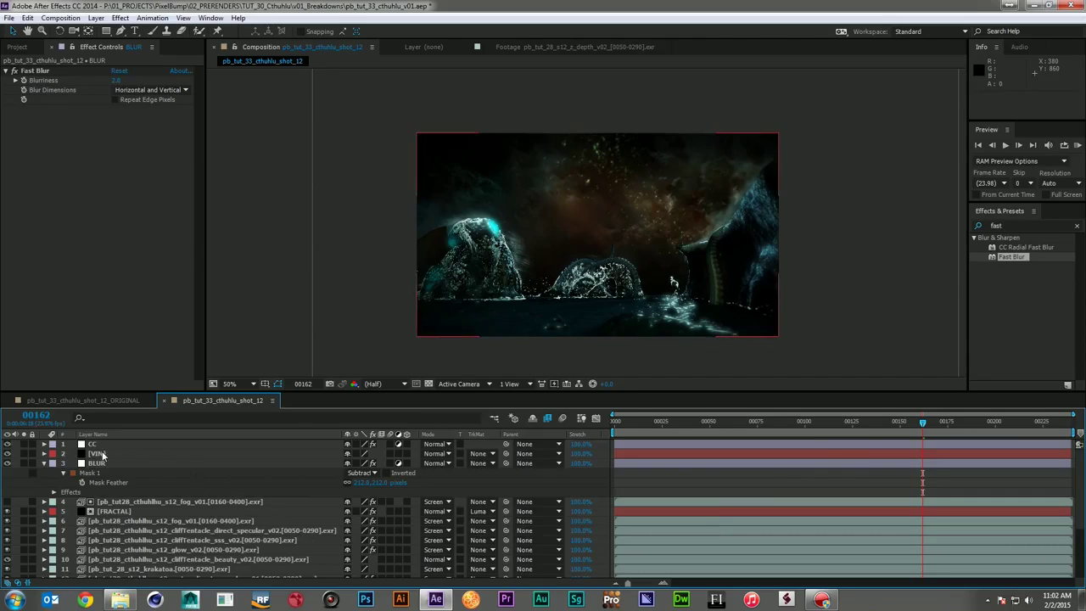
click(61, 455)
double_click(602, 134)
drag(604, 180, 599, 214)
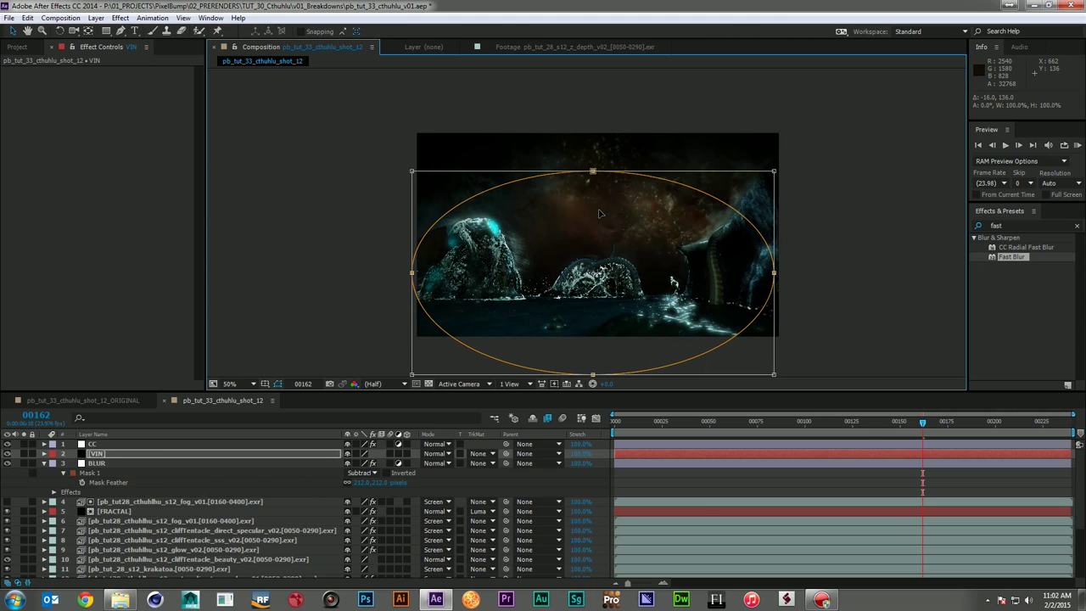
click(698, 472)
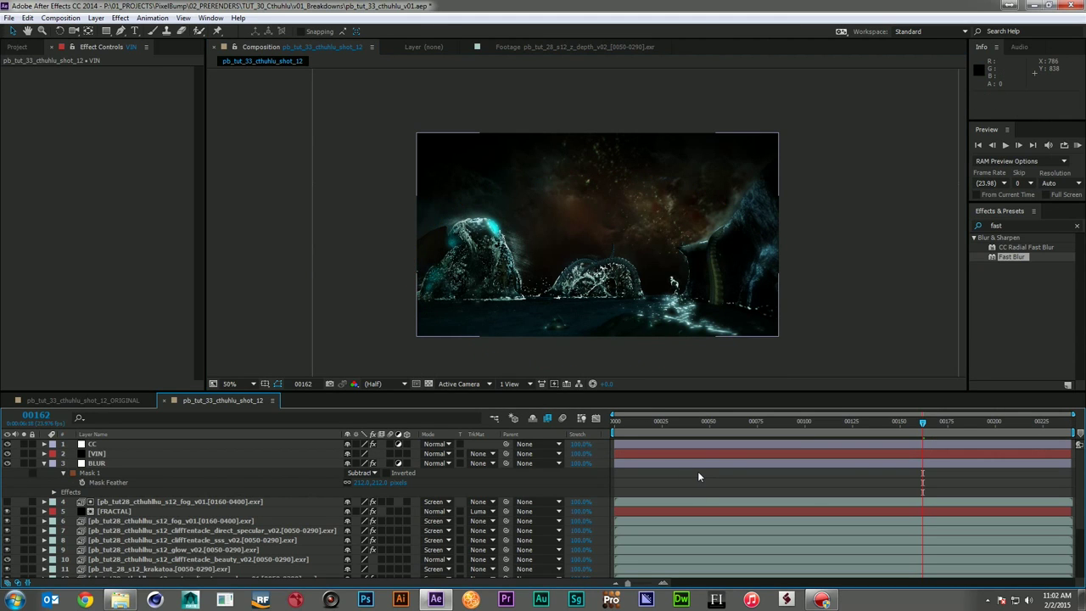
click(45, 464)
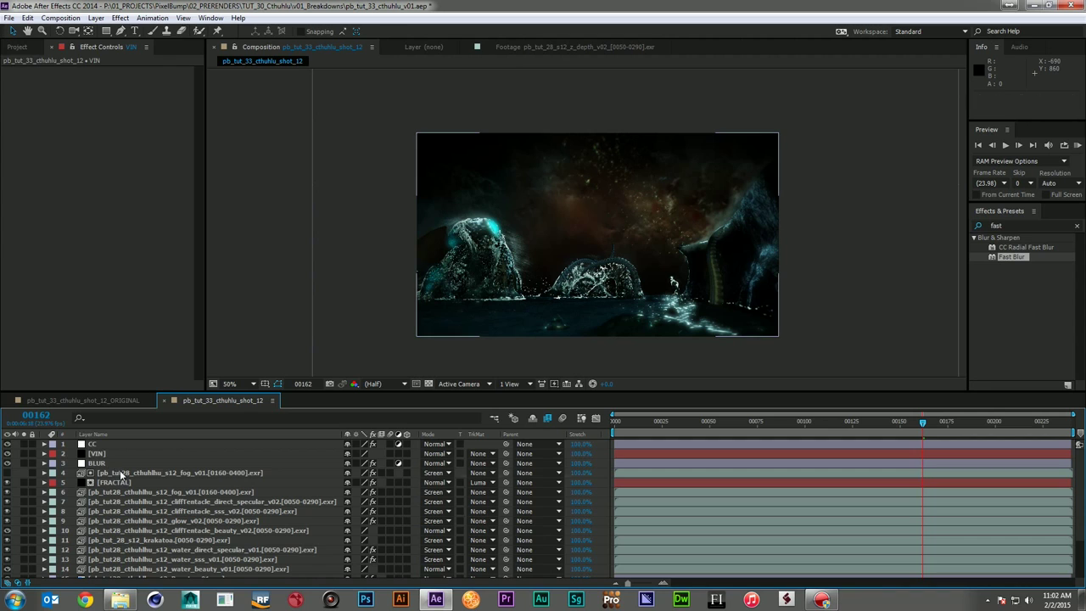
- Add an adjustment layer named MOTION directly beneath the BLUR layer
click(120, 470)
key(ctrl+alt+y)
key(Return)
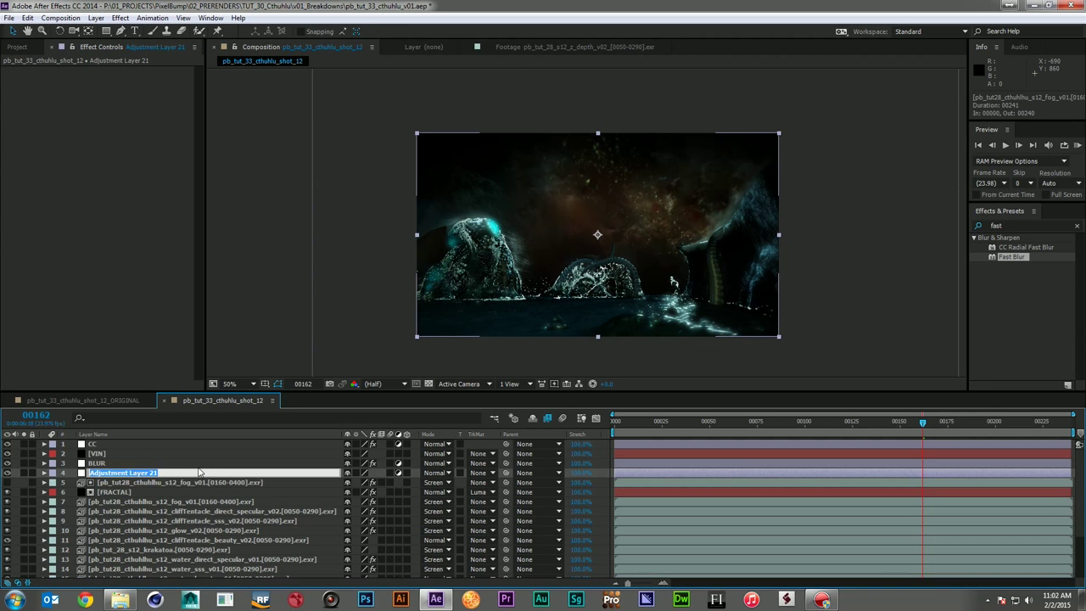
text(MOTION)
key(Return)
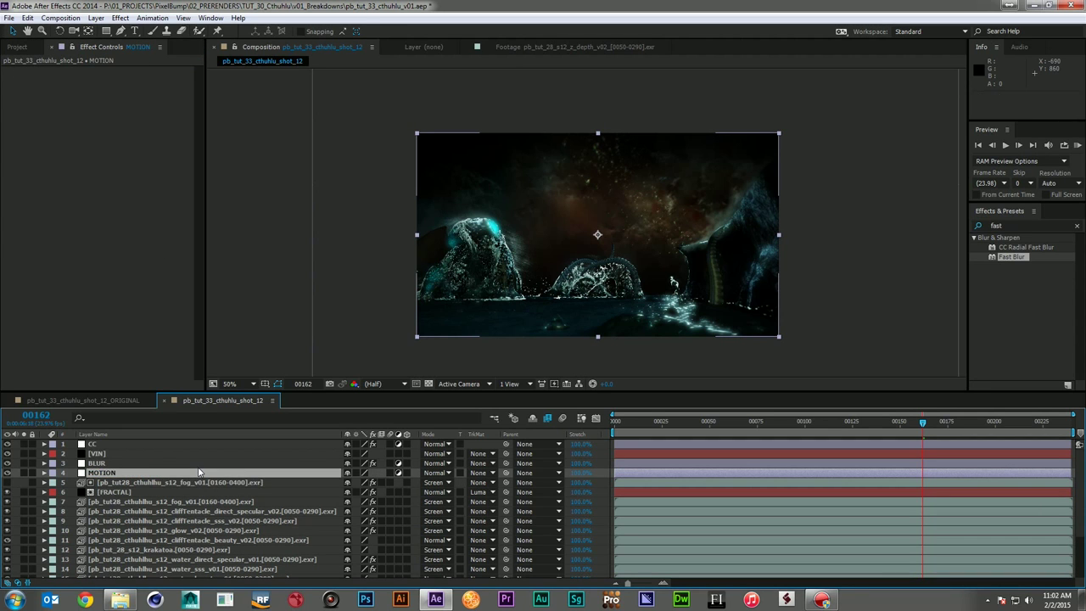
- Apply the Pixel Motion Blur effect to the MOTION layer and set its Shutter Samples to 12
click(1027, 224)
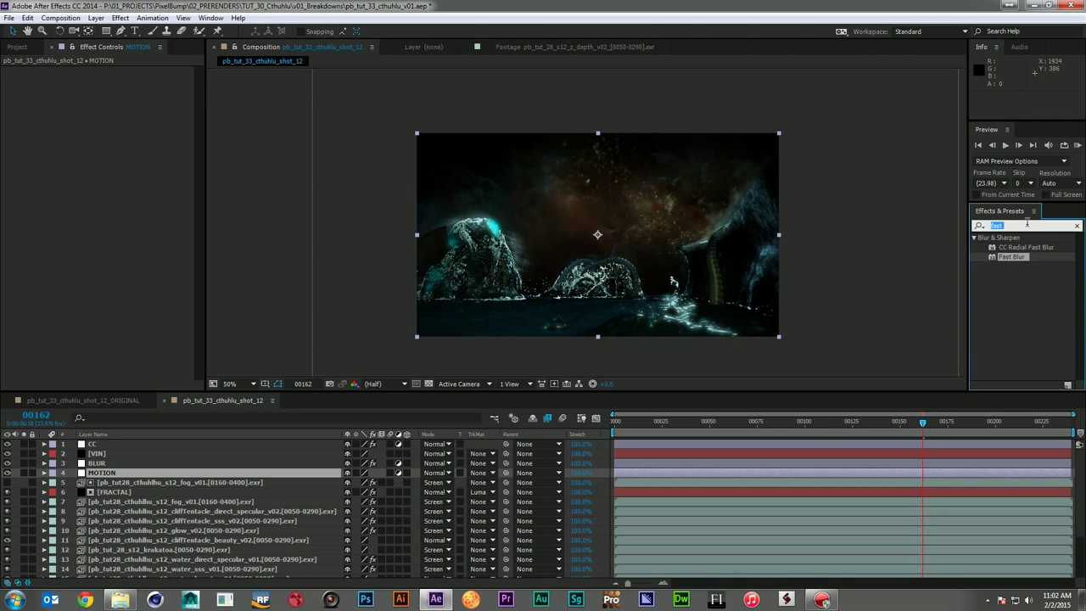
text(pixel)
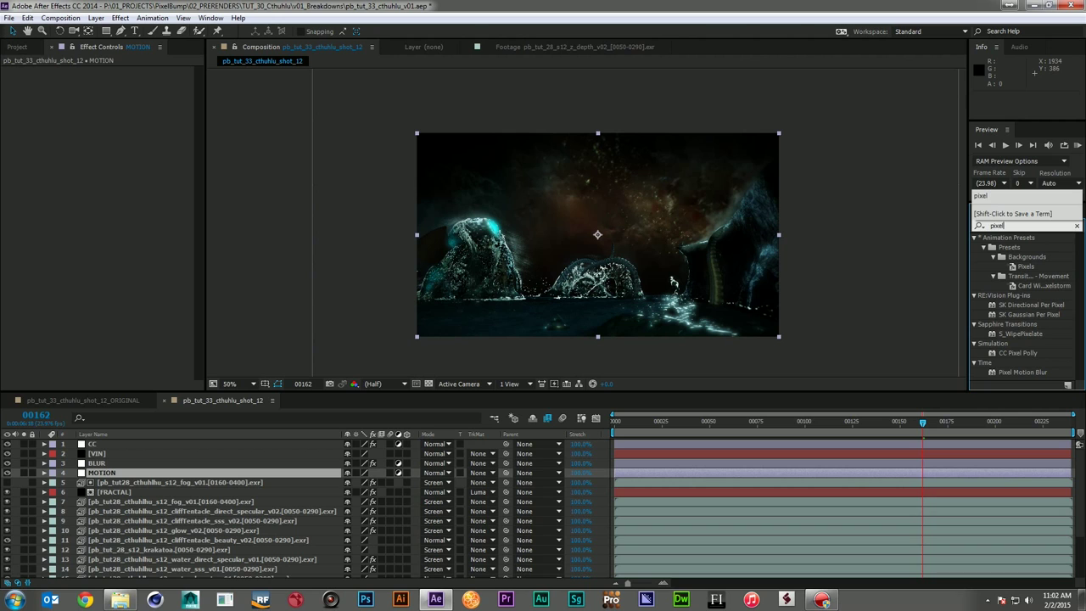
drag(1023, 372, 117, 475)
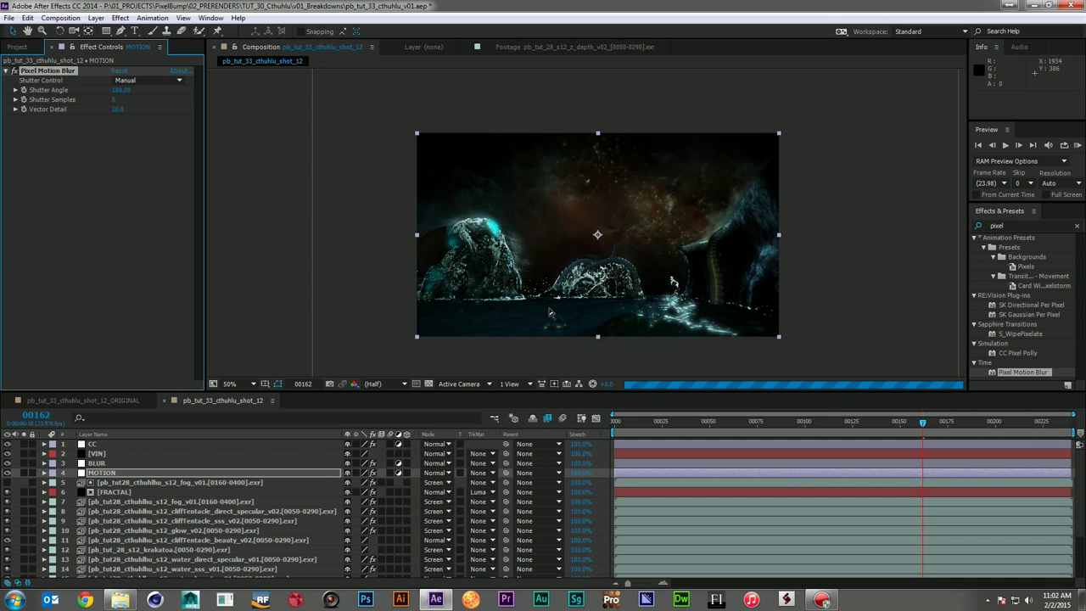
click(113, 99)
key(Return)
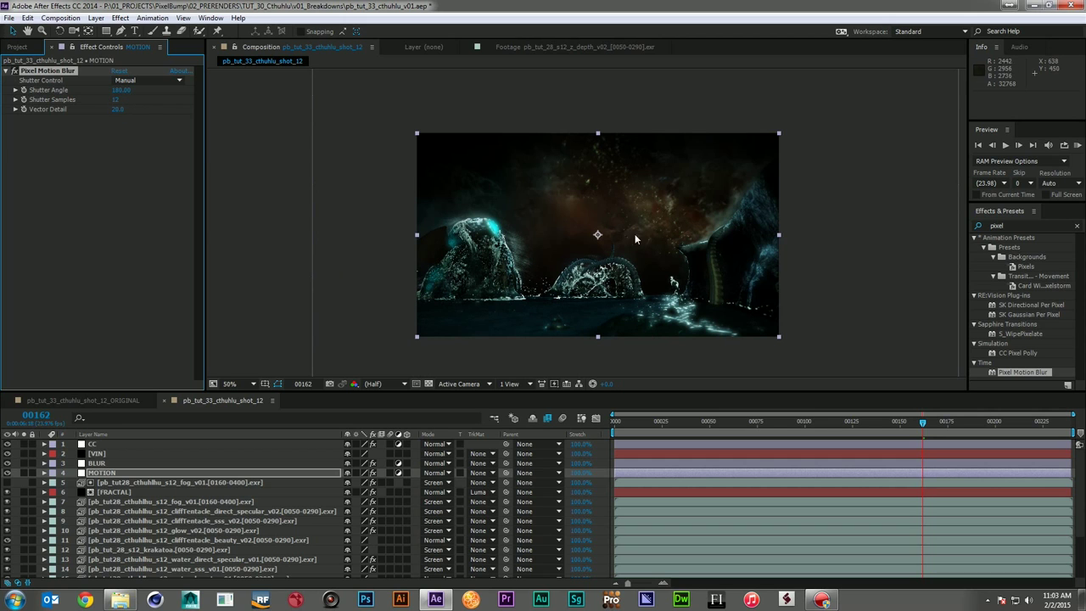
- Inspect the motion-blurred frame at full size and play a RAM preview of the whole composition
key(slash)
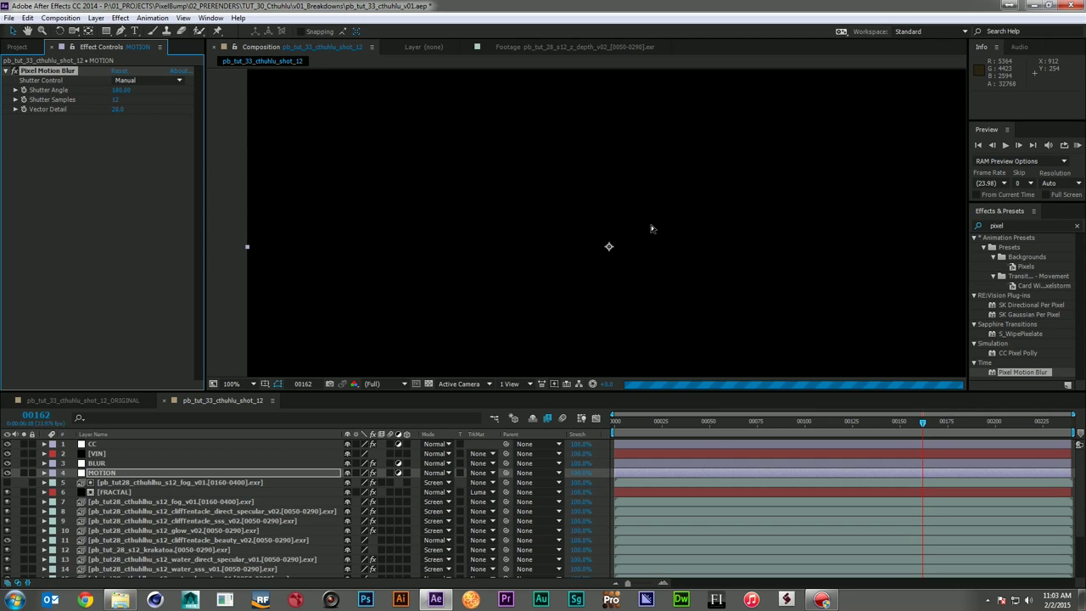
drag(600, 292, 632, 222)
scroll(632, 222, down, 2)
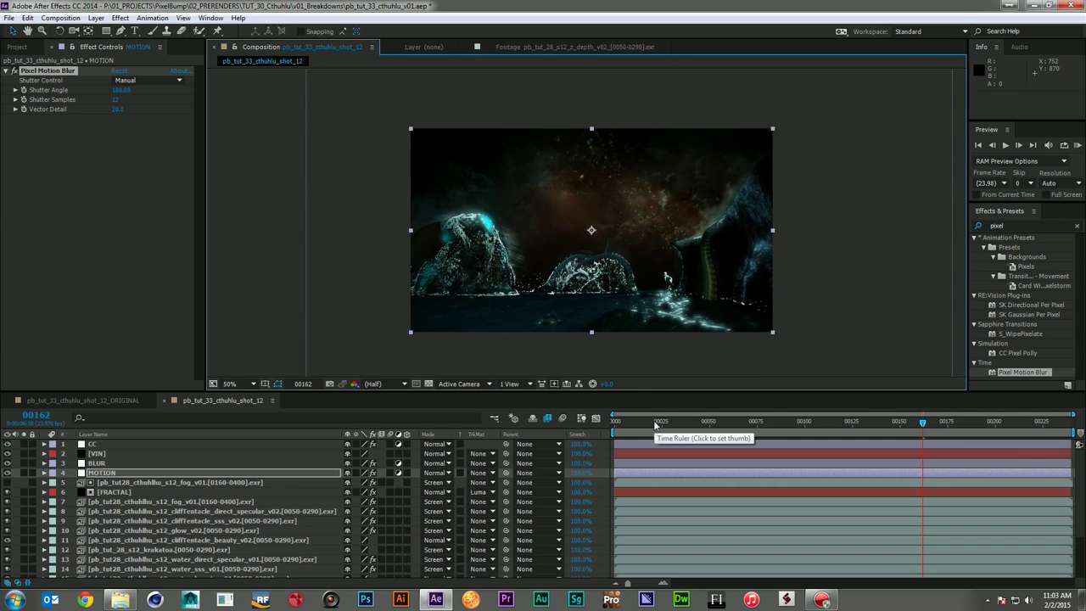
key(KP_0)
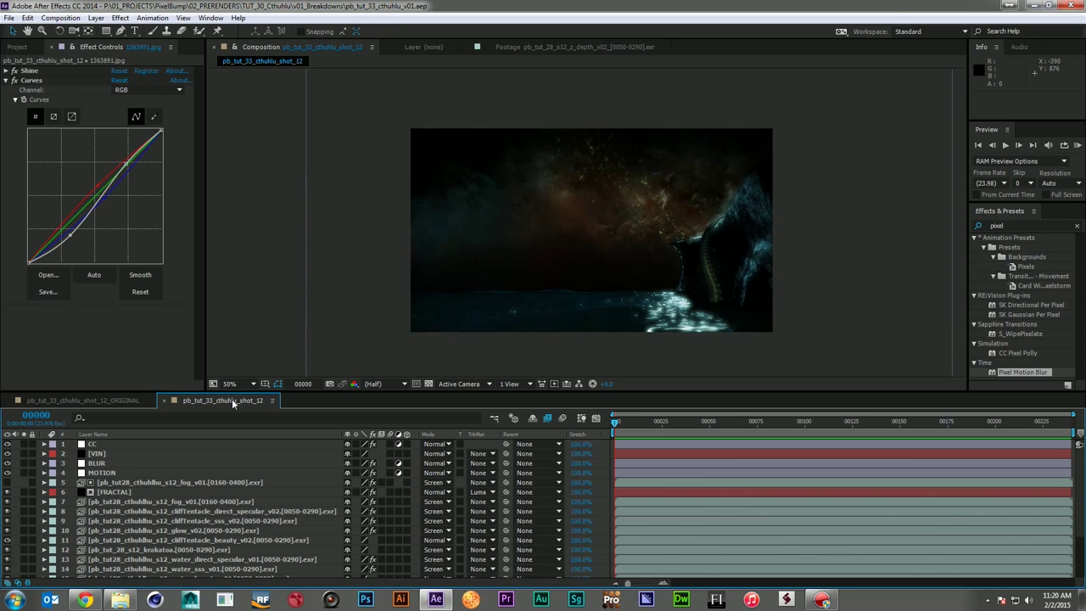
key(space)
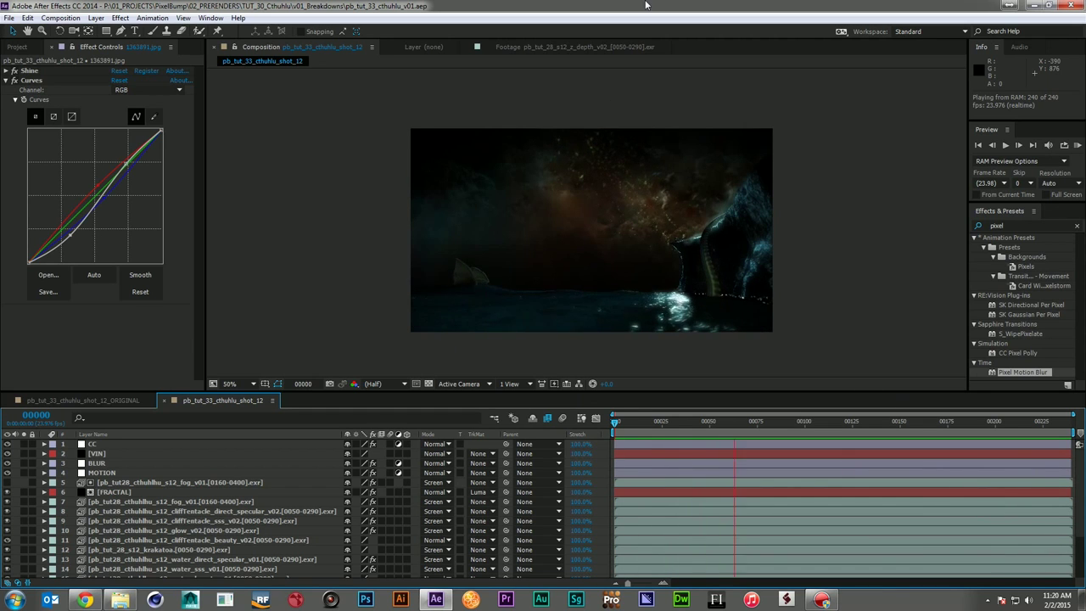
key(space)
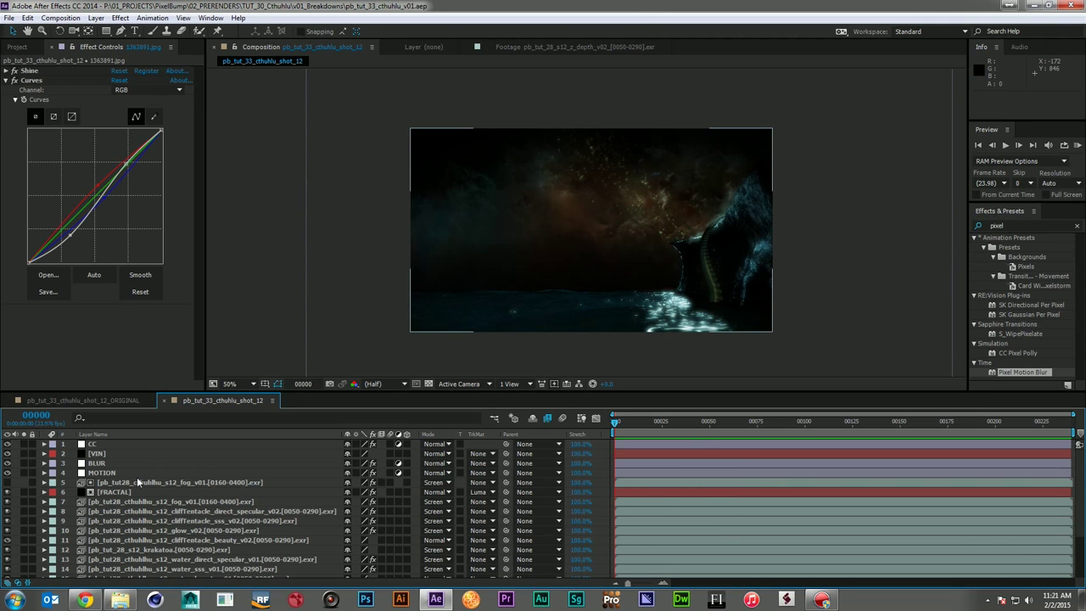
- Set the Glow Threshold of the cliffTentacle_direct_specular_v02 layer to 30%, judging the glow at frame 236
scroll(245, 478, down, 3)
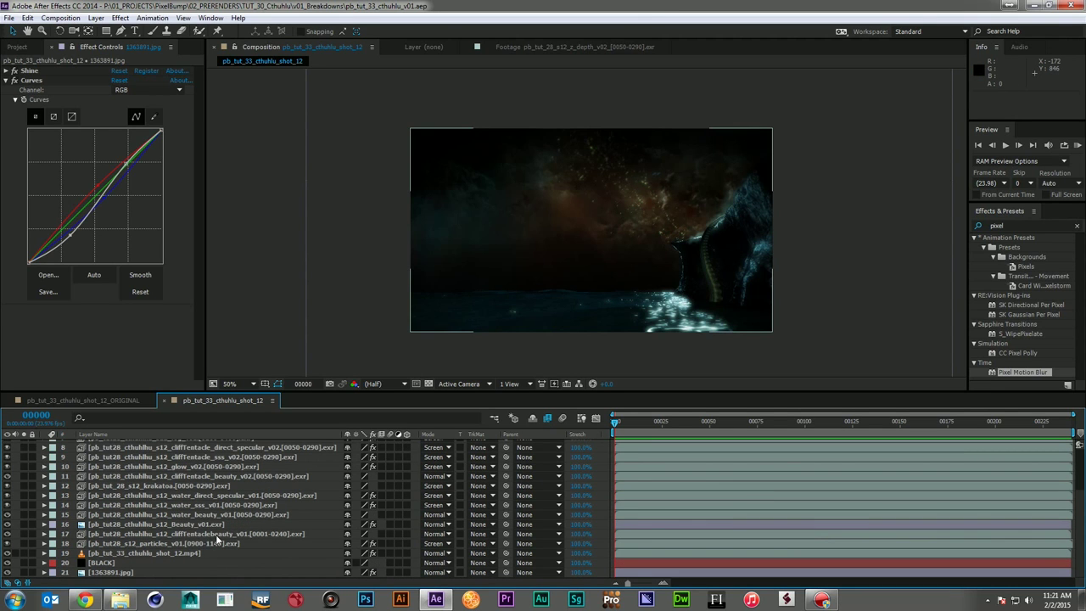
scroll(215, 512, up, 1)
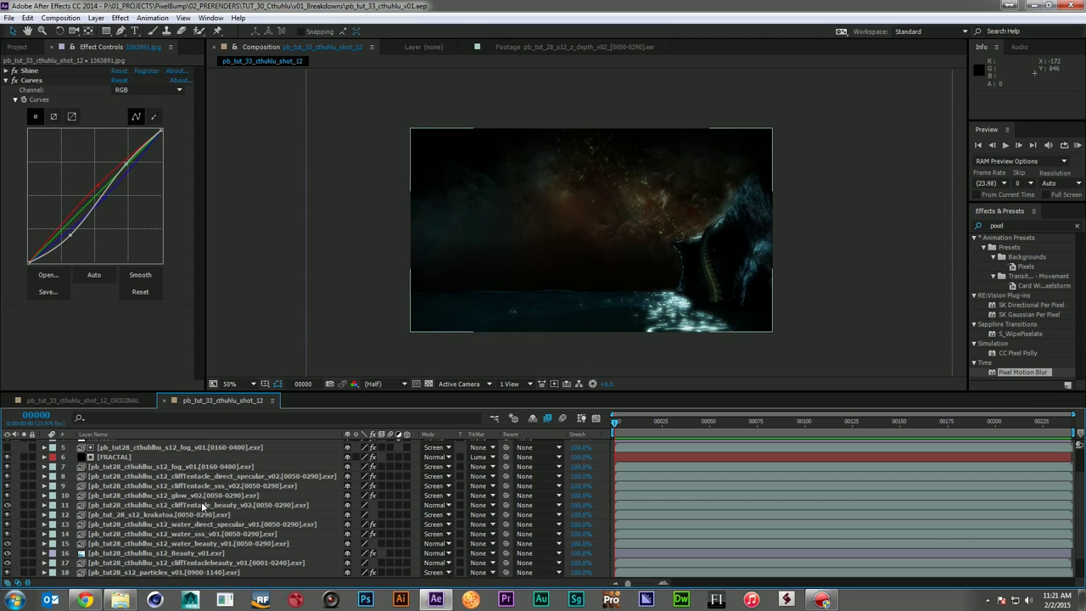
click(201, 504)
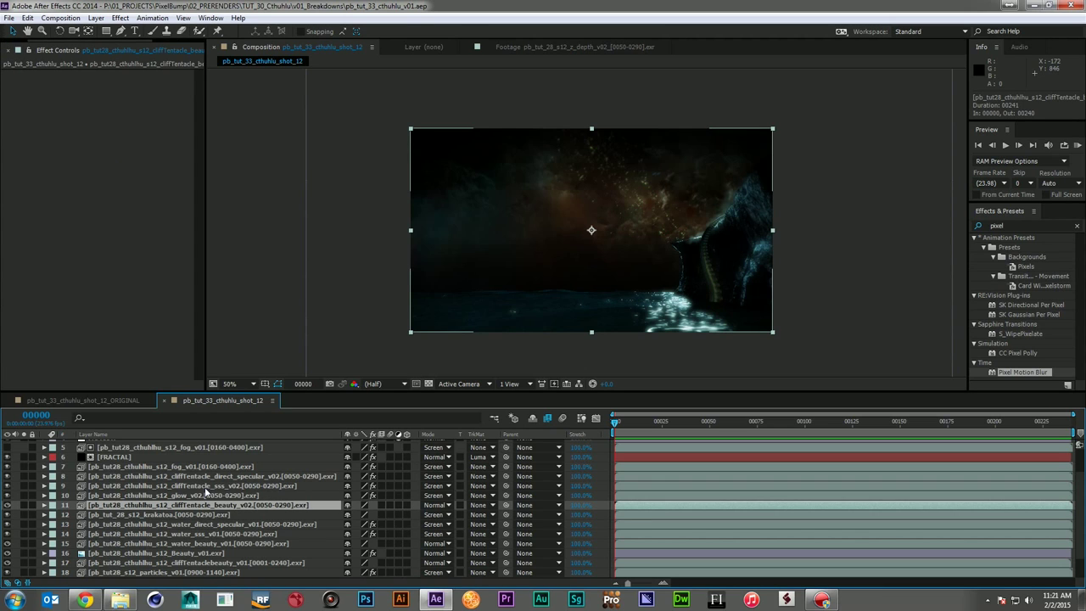
click(208, 477)
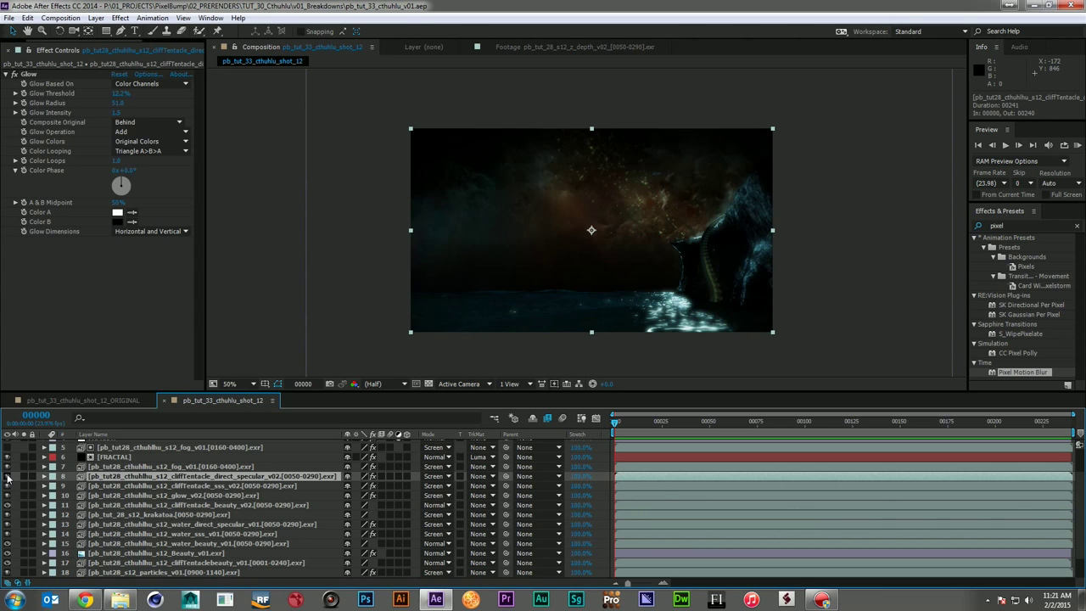
drag(836, 421, 1066, 436)
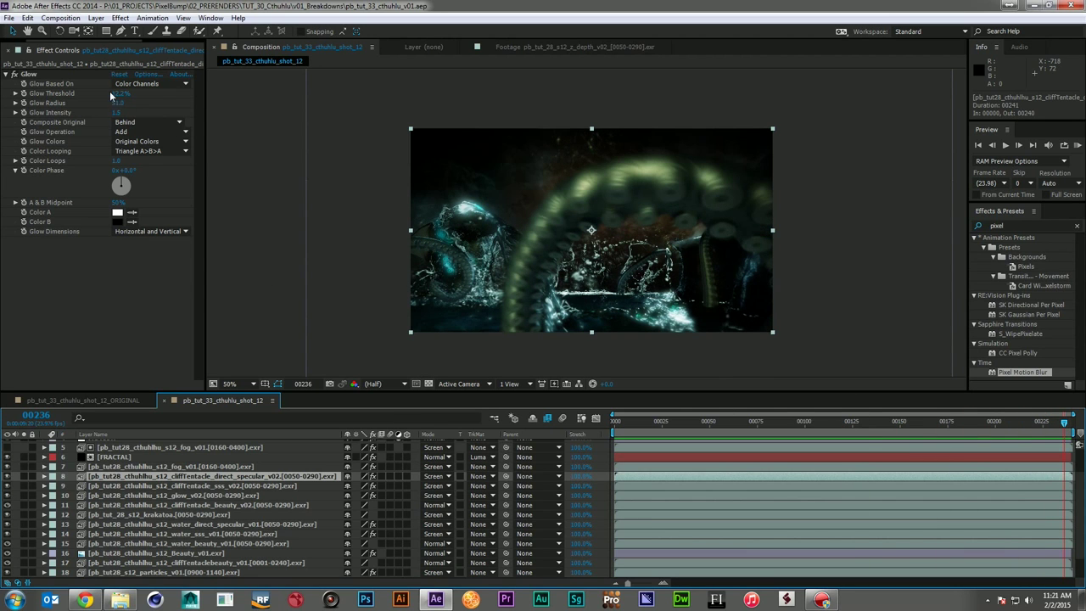
drag(119, 94, 178, 95)
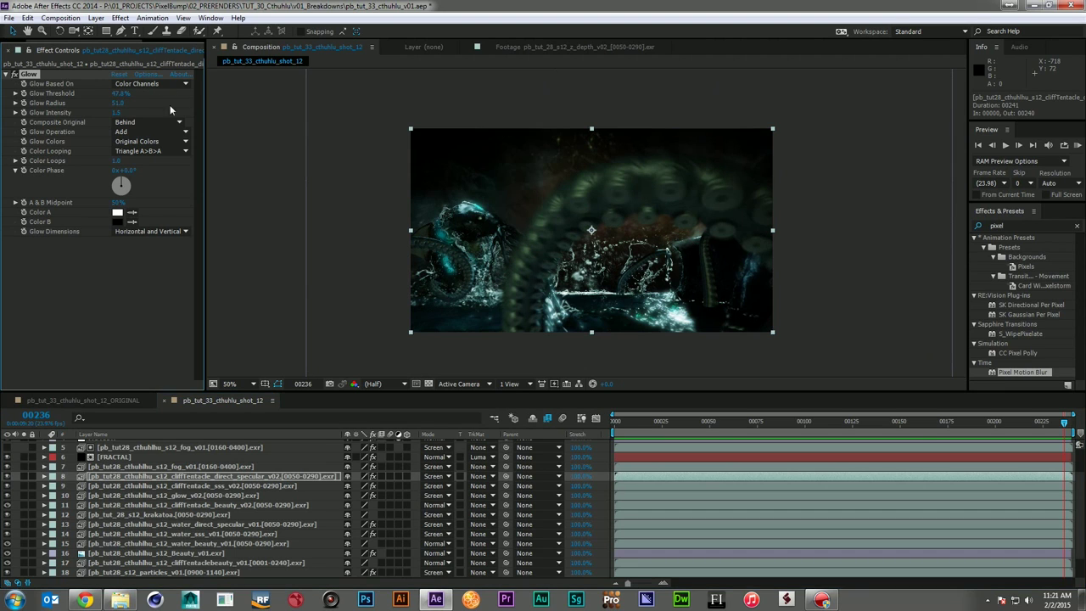
click(119, 93)
text(30)
key(Return)
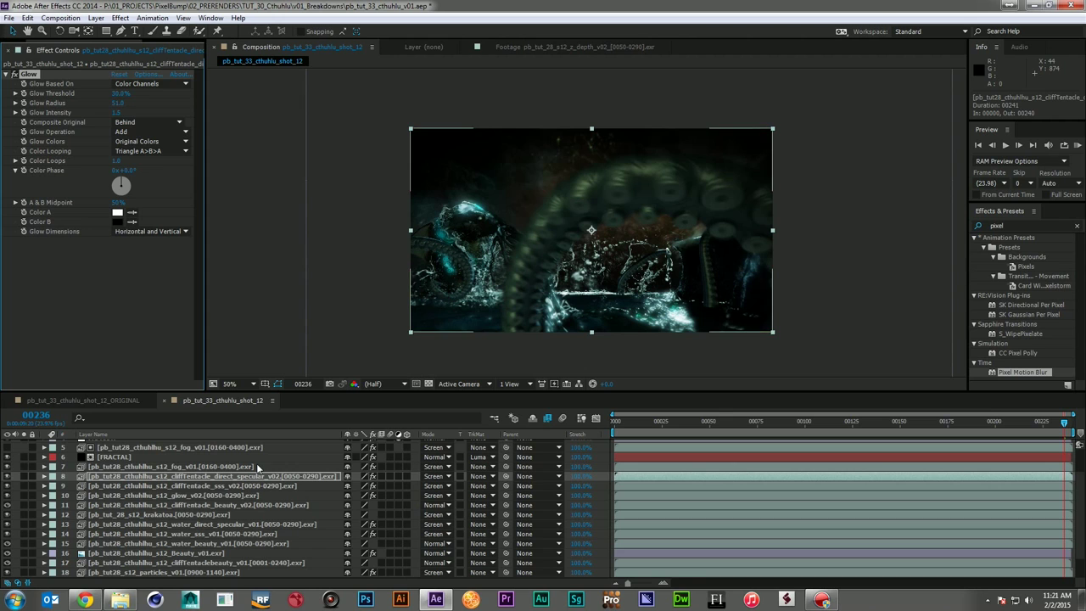
- Set the Starglow Threshold on the particles_v01 layer to 75 and play a RAM preview of the composition
click(884, 422)
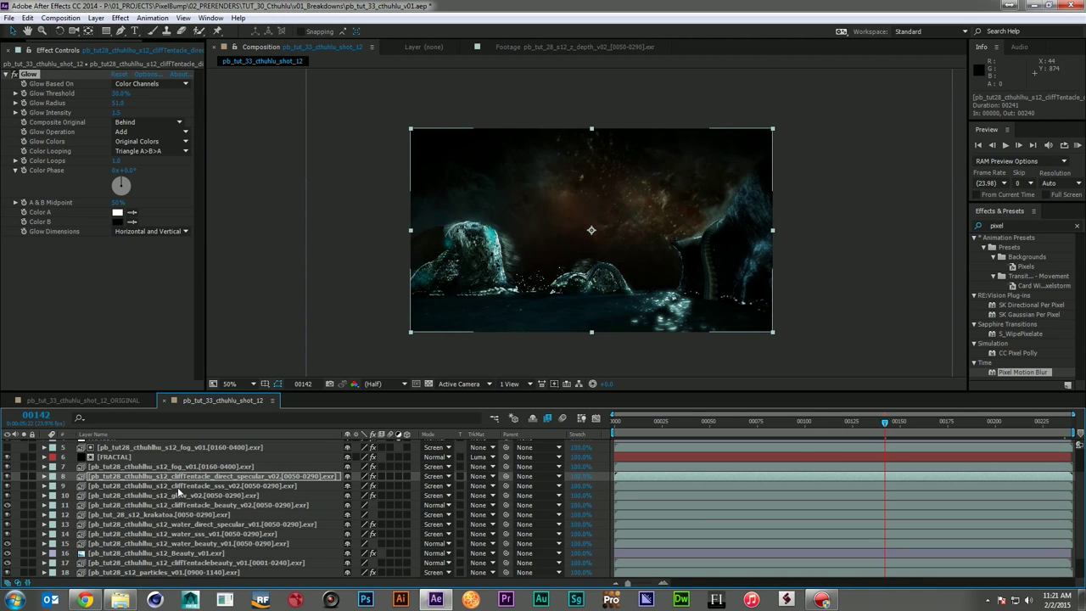
scroll(182, 489, down, 1)
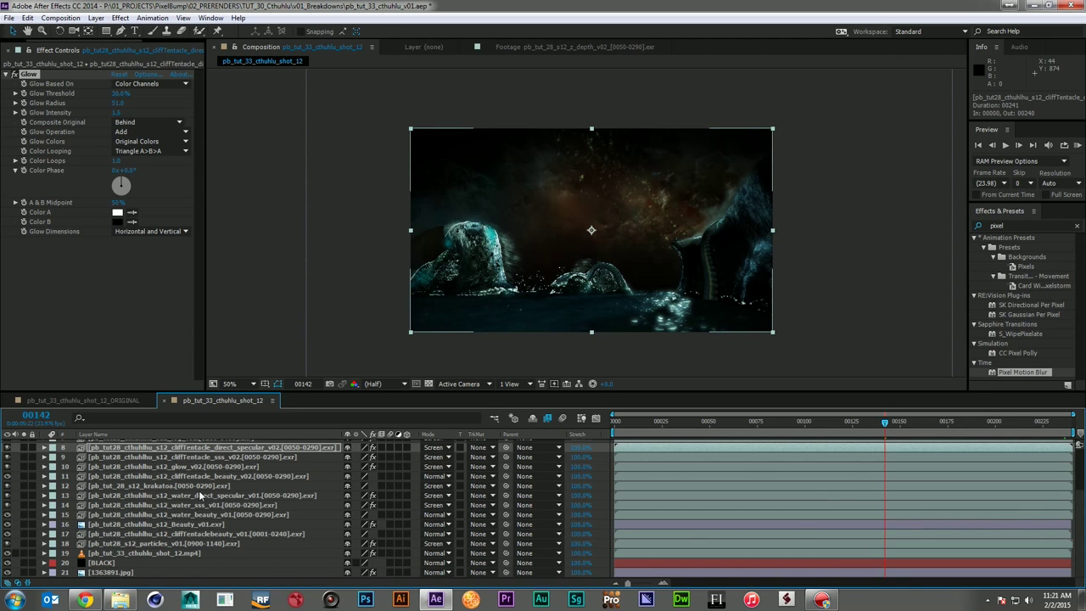
scroll(187, 535, up, 1)
scroll(179, 556, down, 1)
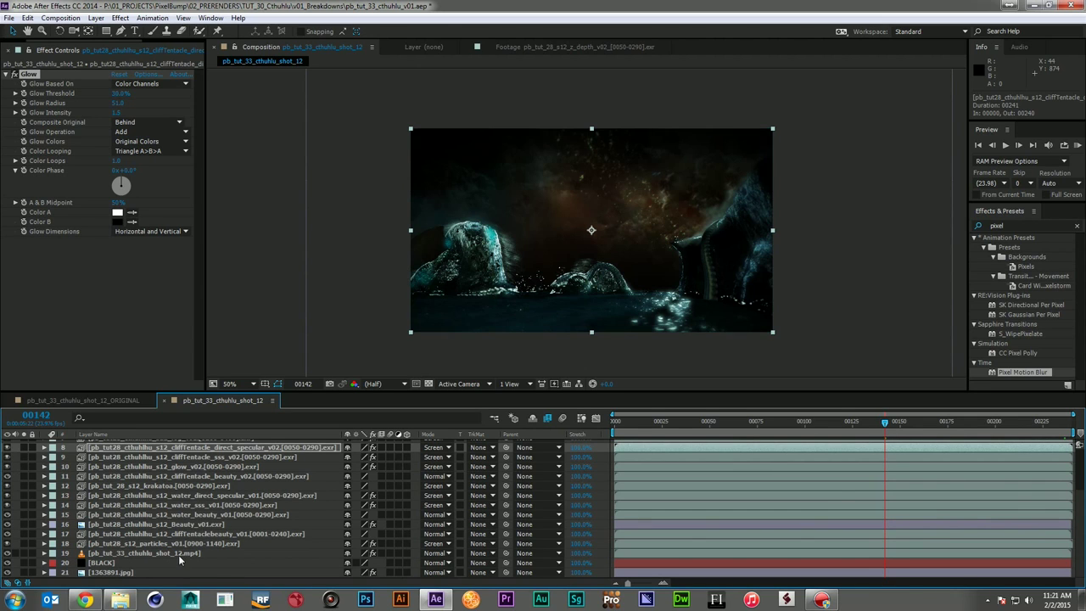
click(170, 543)
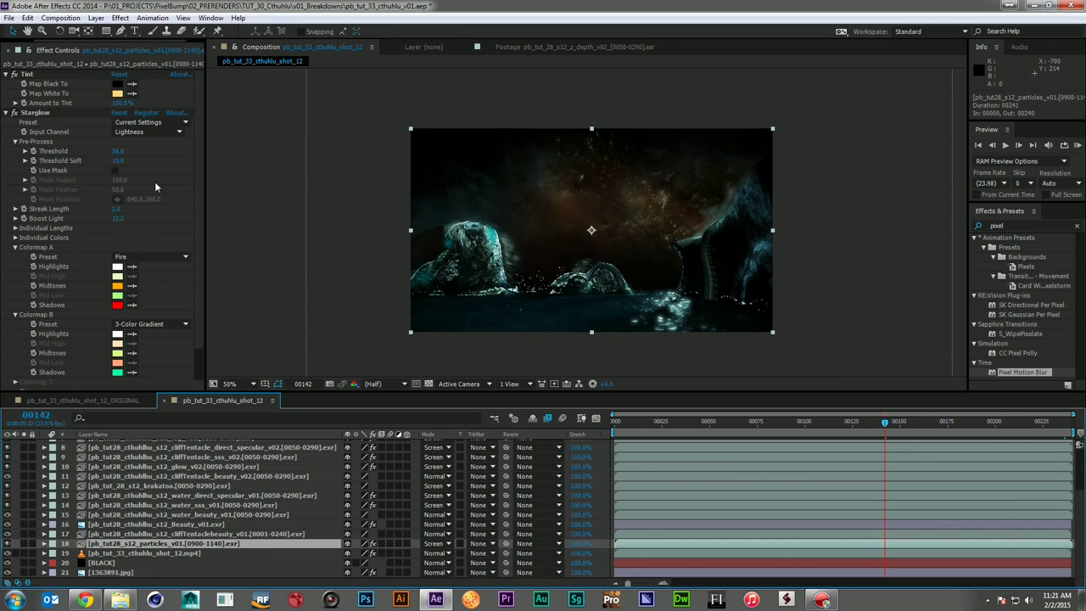
drag(117, 151, 175, 153)
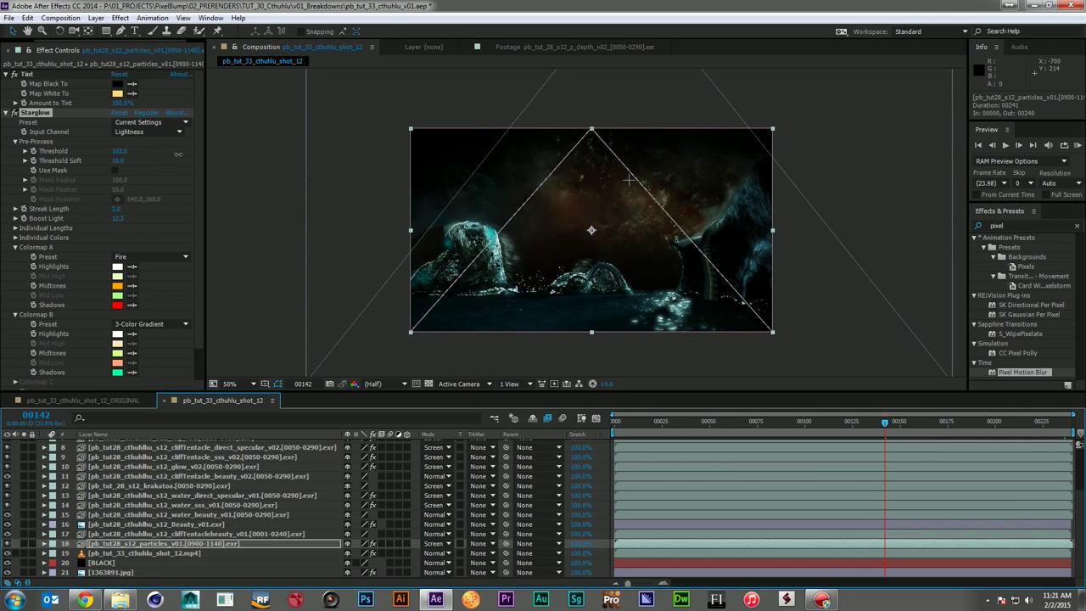
click(121, 151)
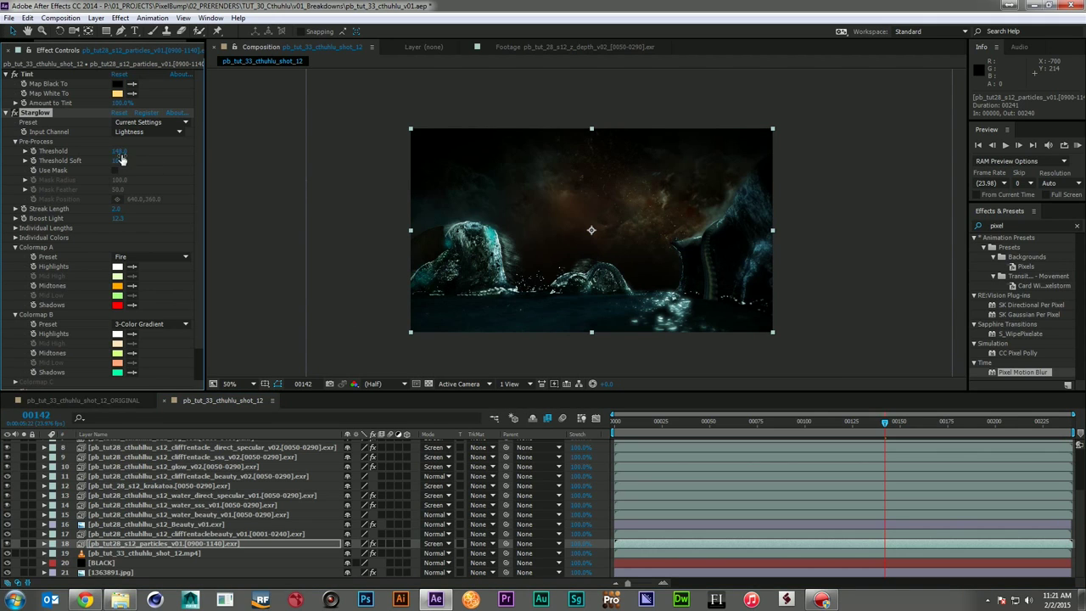
key(Return)
key(KP_0)
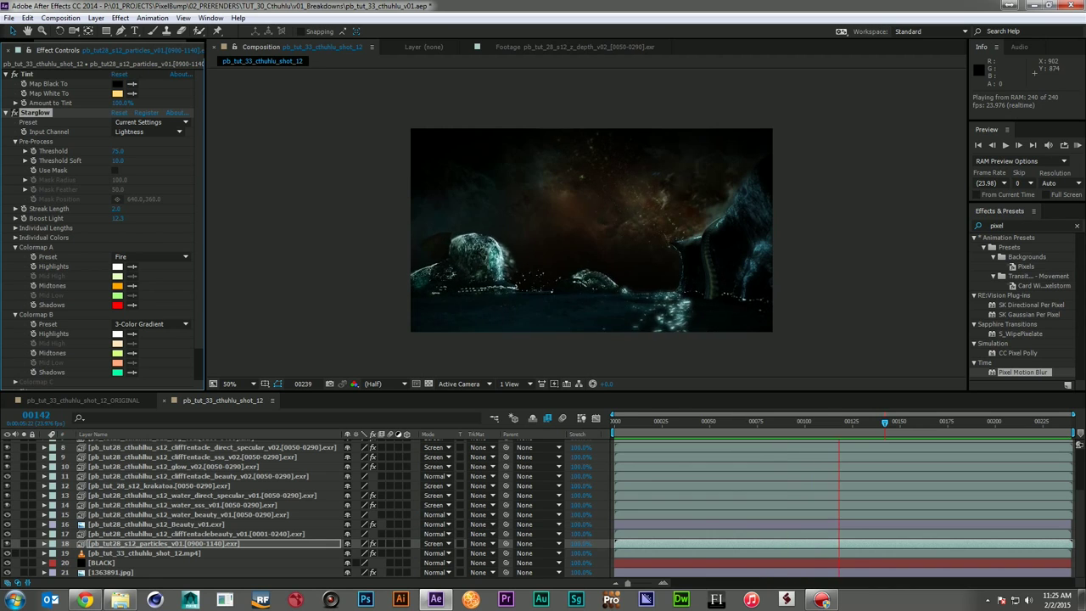
key(space)
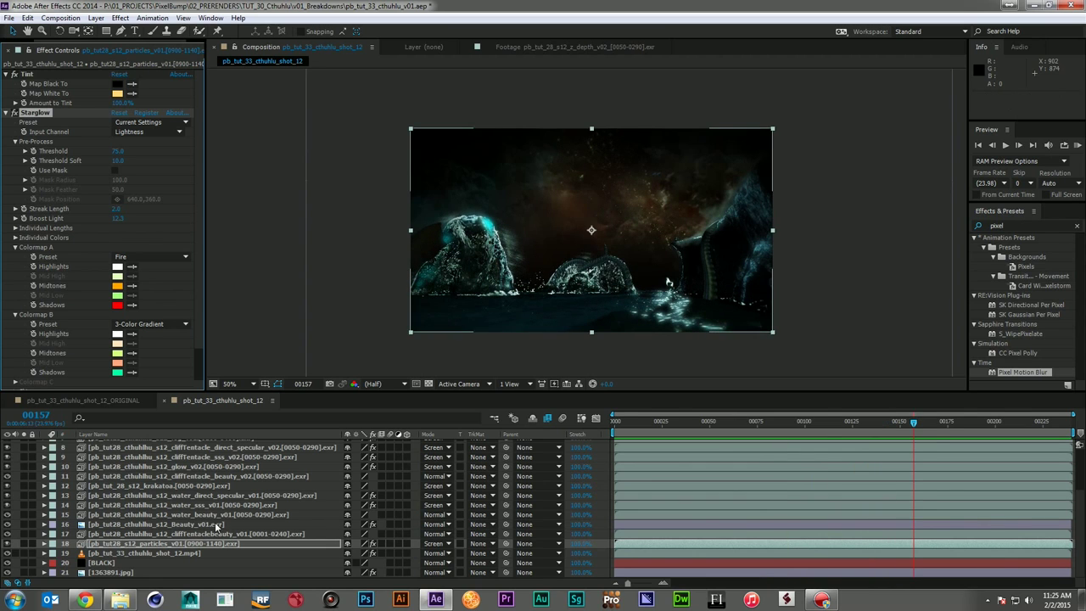
- Try a Starglow Opacity of 50 on the particles_v01 layer and preview the opening frames
click(178, 544)
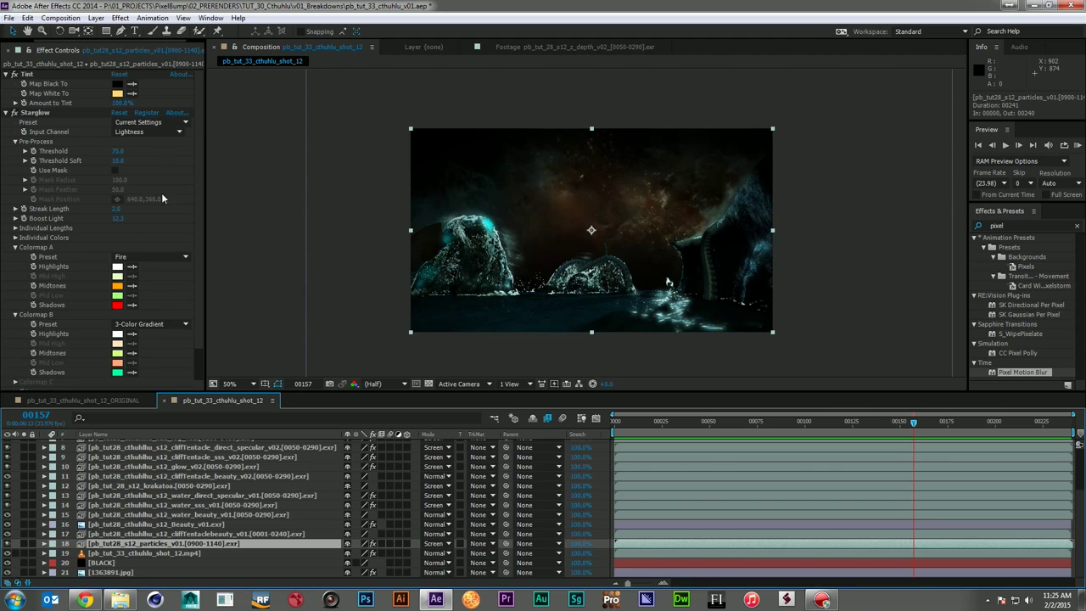
scroll(170, 238, down, 2)
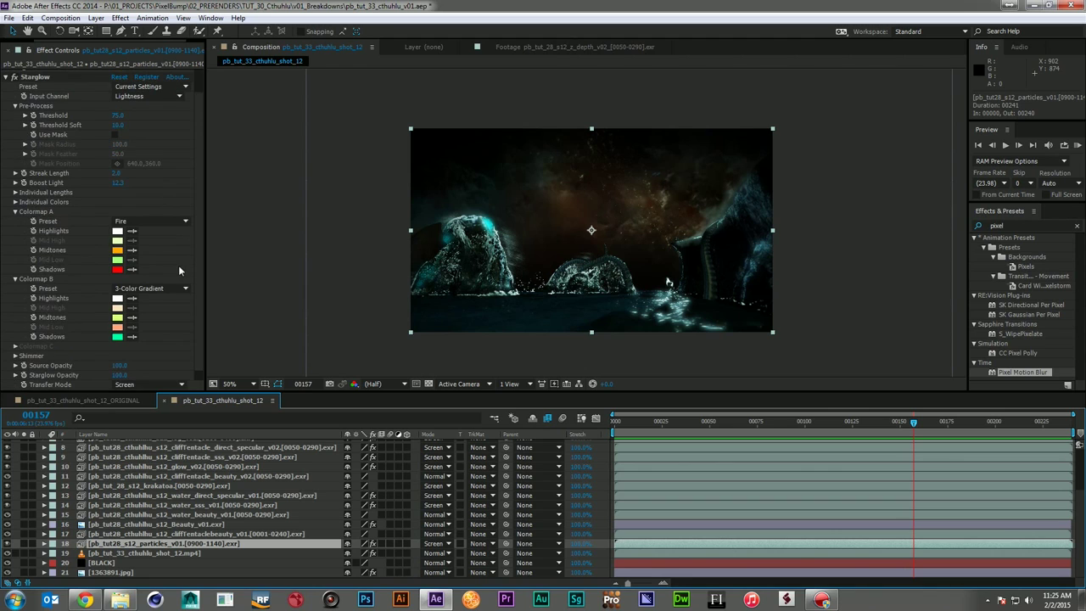
click(121, 375)
text(50)
key(Return)
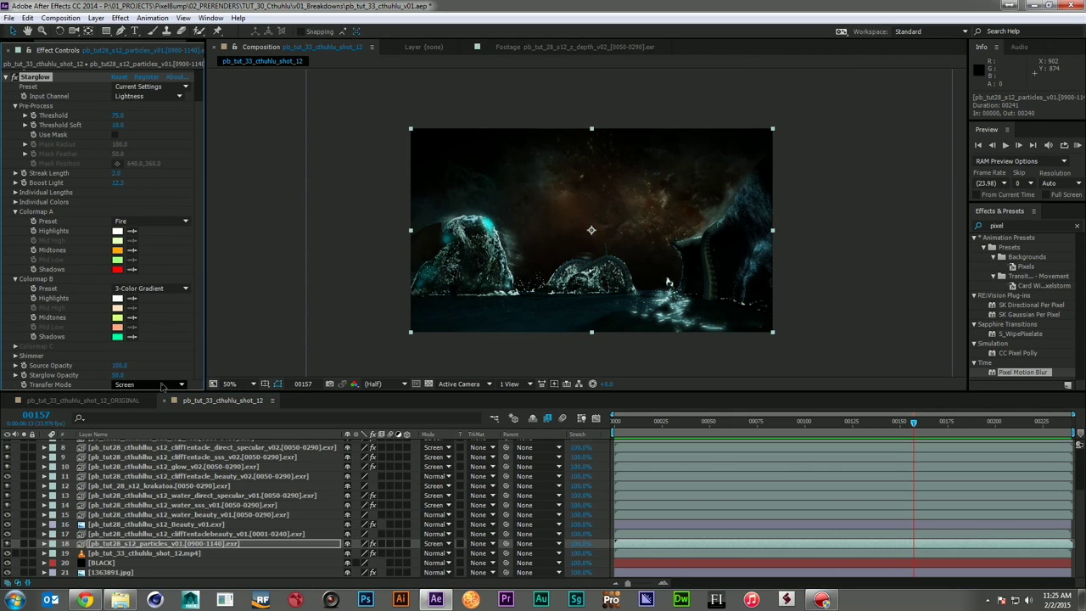
key(KP_0)
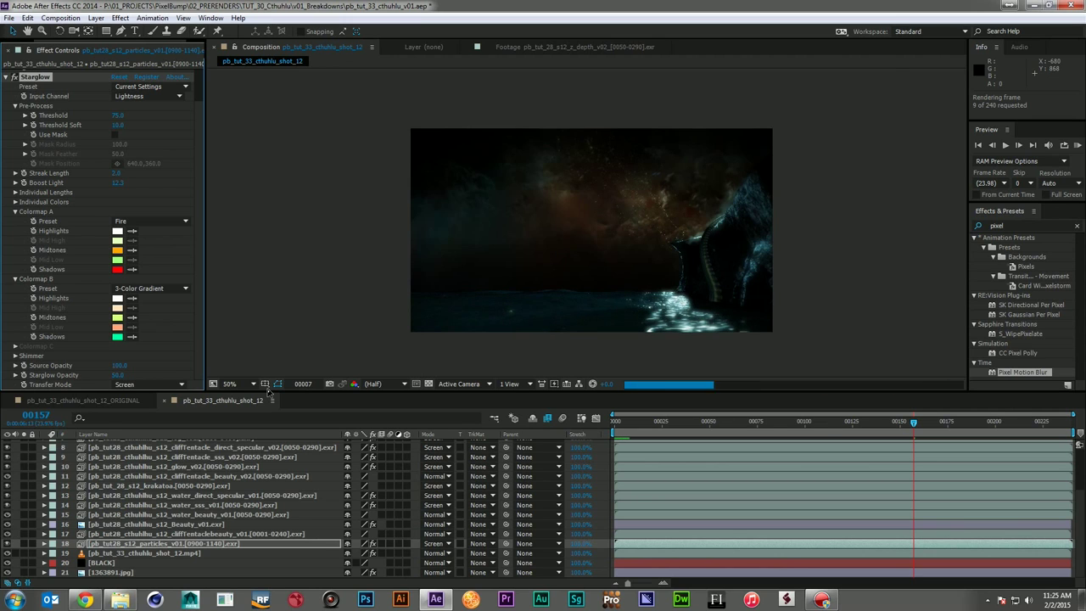
key(space)
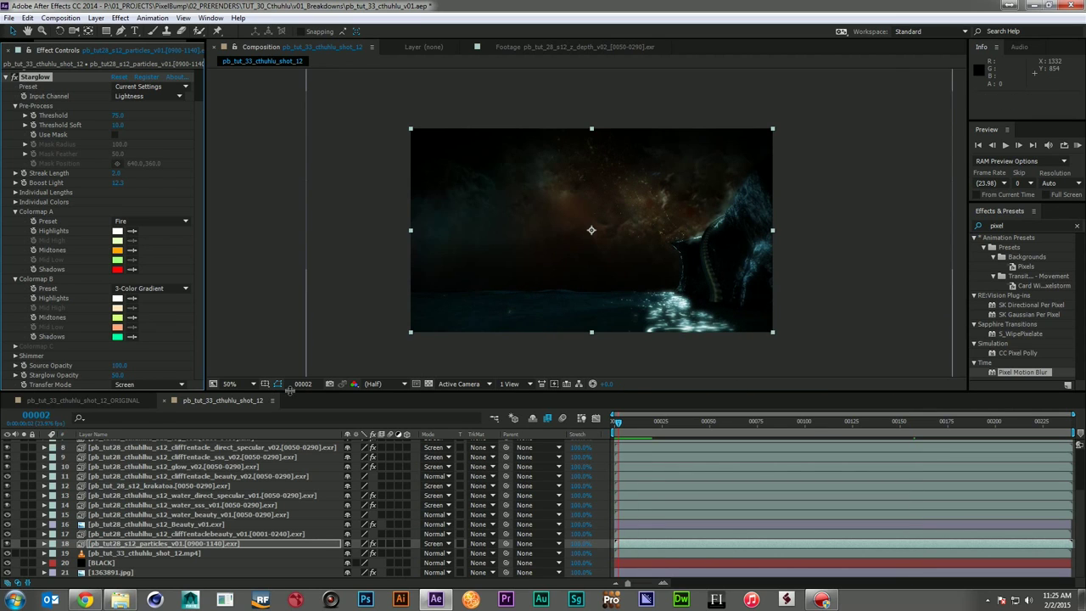
- Set the particles_v01 layer's Starglow Opacity to 35 and play a RAM preview of the whole composition
click(120, 374)
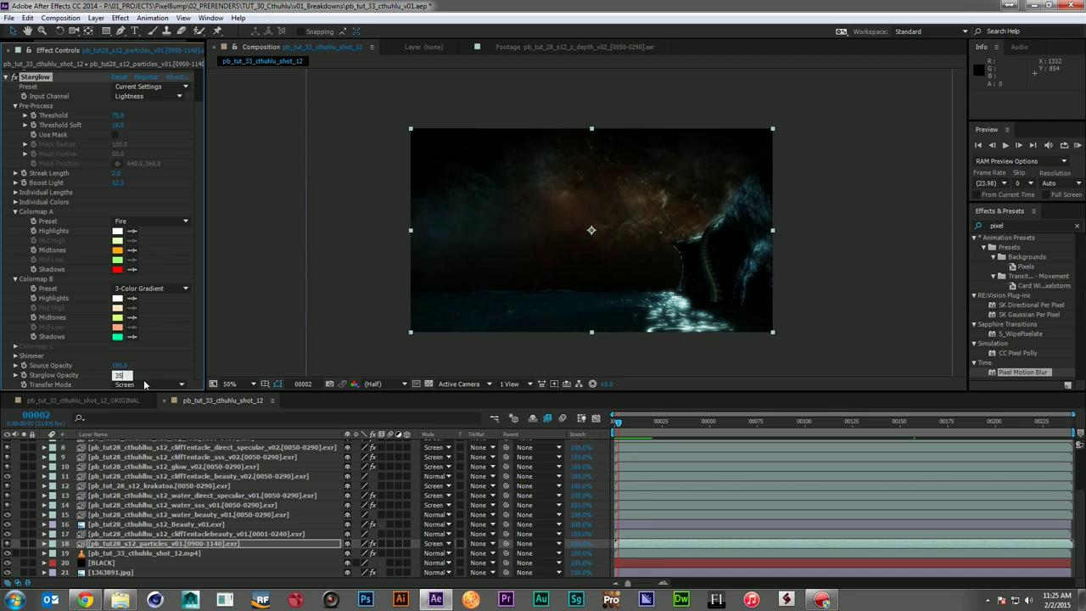
key(Return)
key(KP_0)
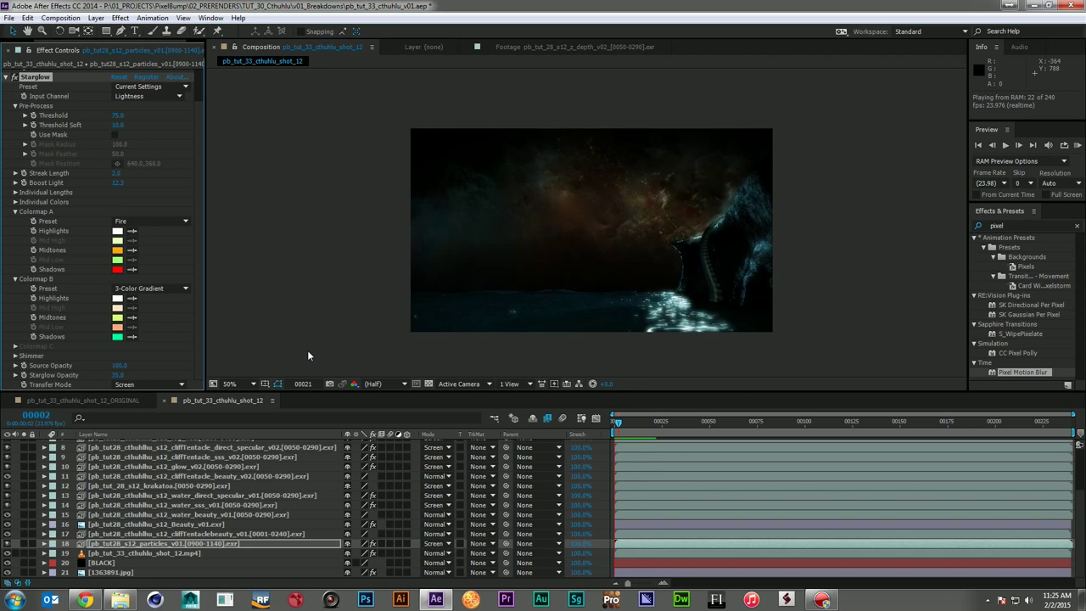
key(KP_0)
key(KP_0)
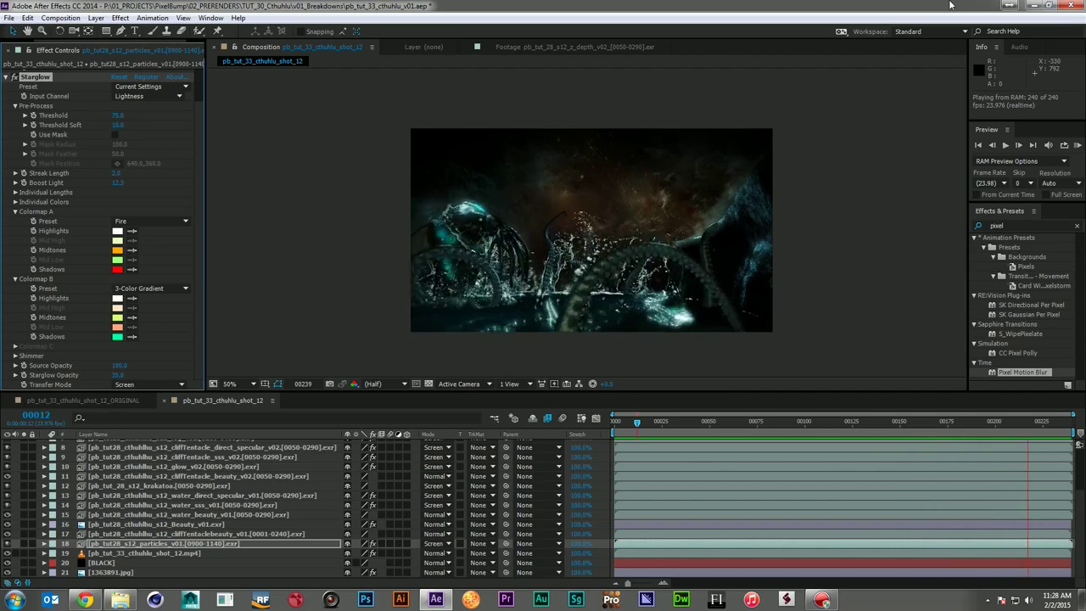
click(840, 170)
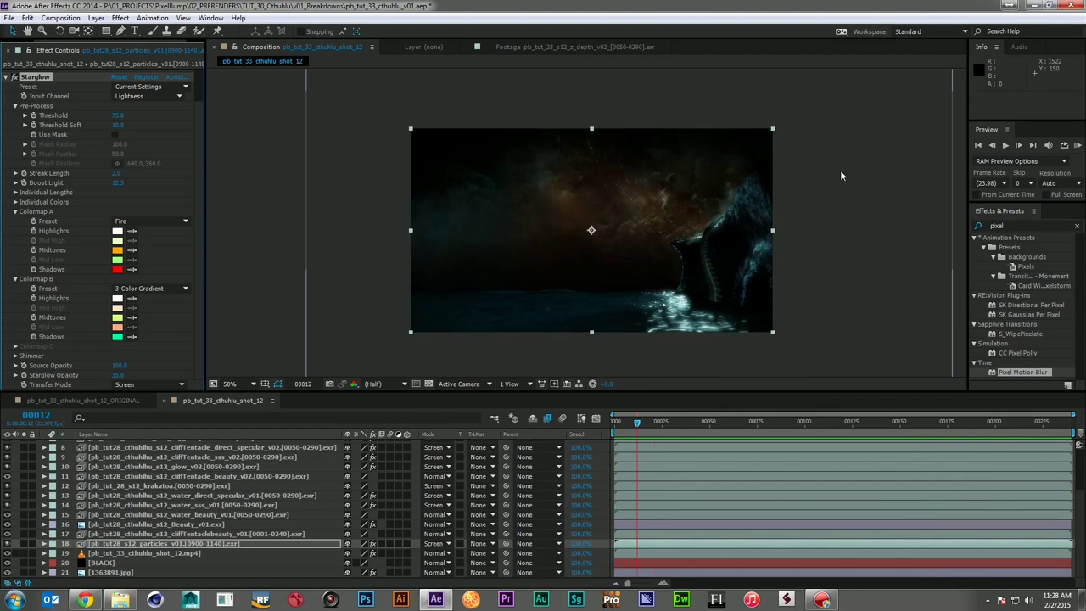